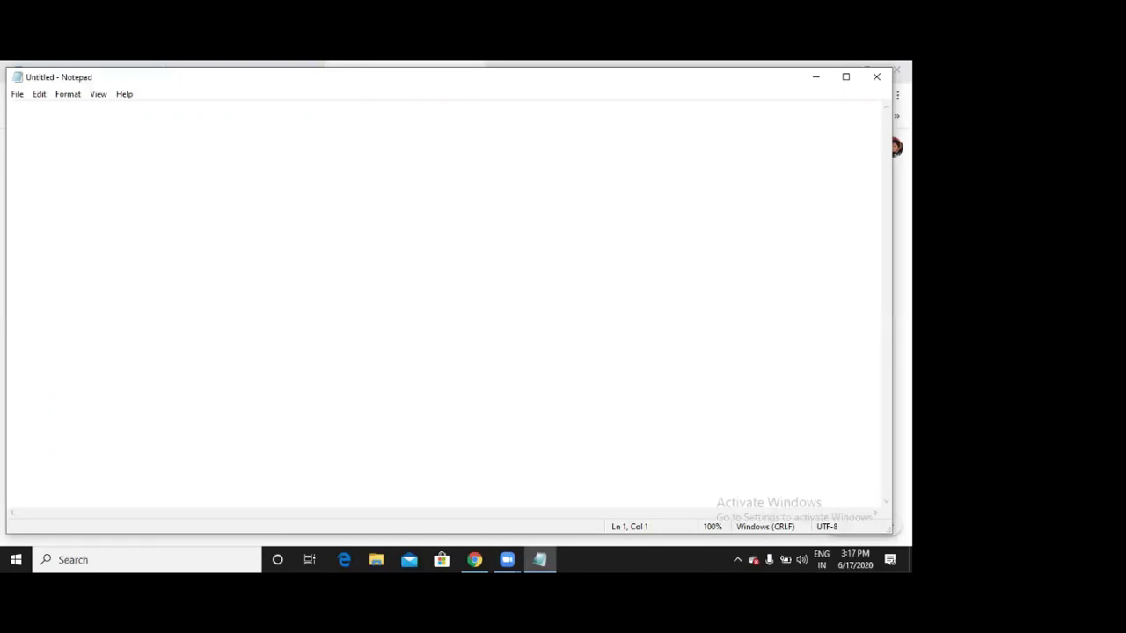
Step: Write "Static" and "Dynamic" on two separate lines of the blank note, starting on the second line
key(Return)
text(Sta)
text(tic )
text( Dynaic)
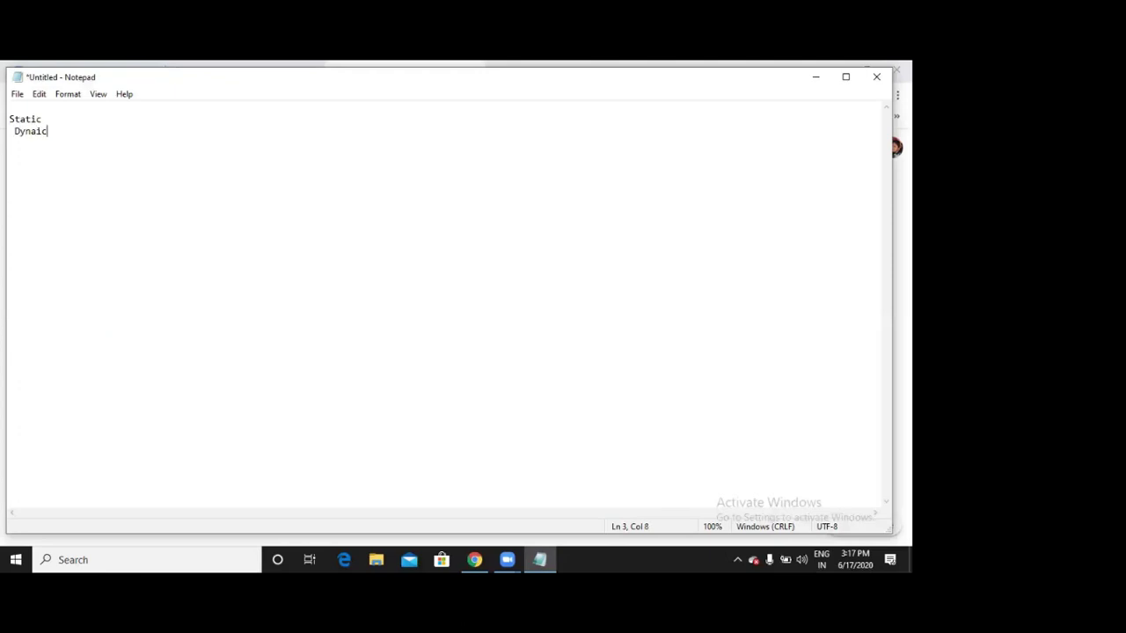
click(37, 136)
text(m)
click(15, 137)
key(BackSpace)
Step: Enlarge the note's text display to 210%
drag(47, 132, 7, 119)
scroll(7, 119, up, 11)
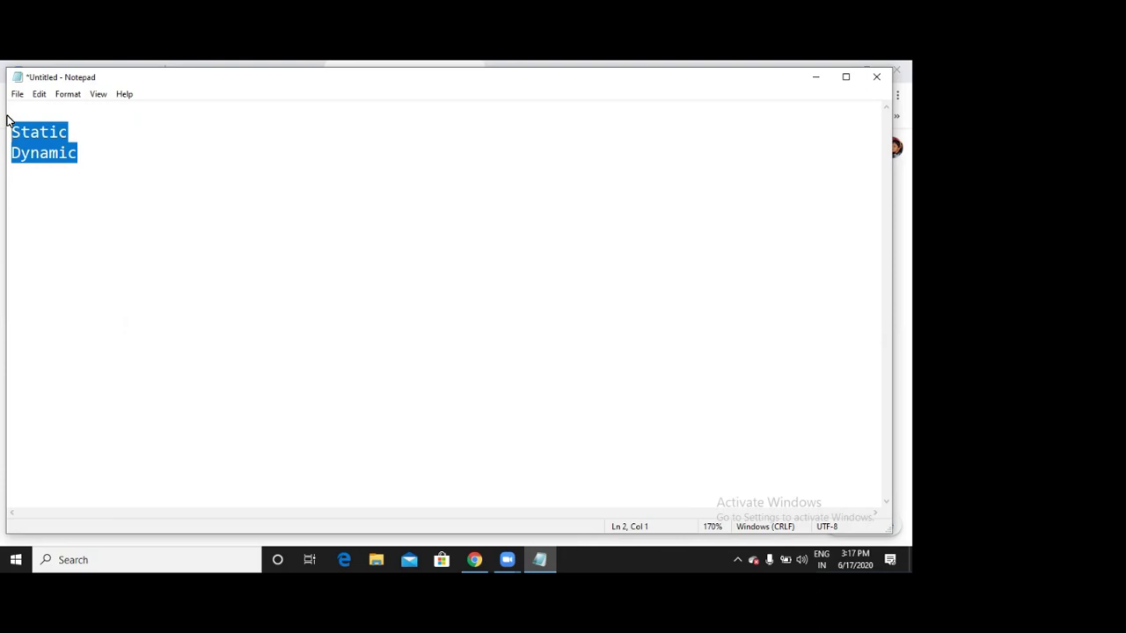
click(150, 157)
click(107, 140)
click(106, 165)
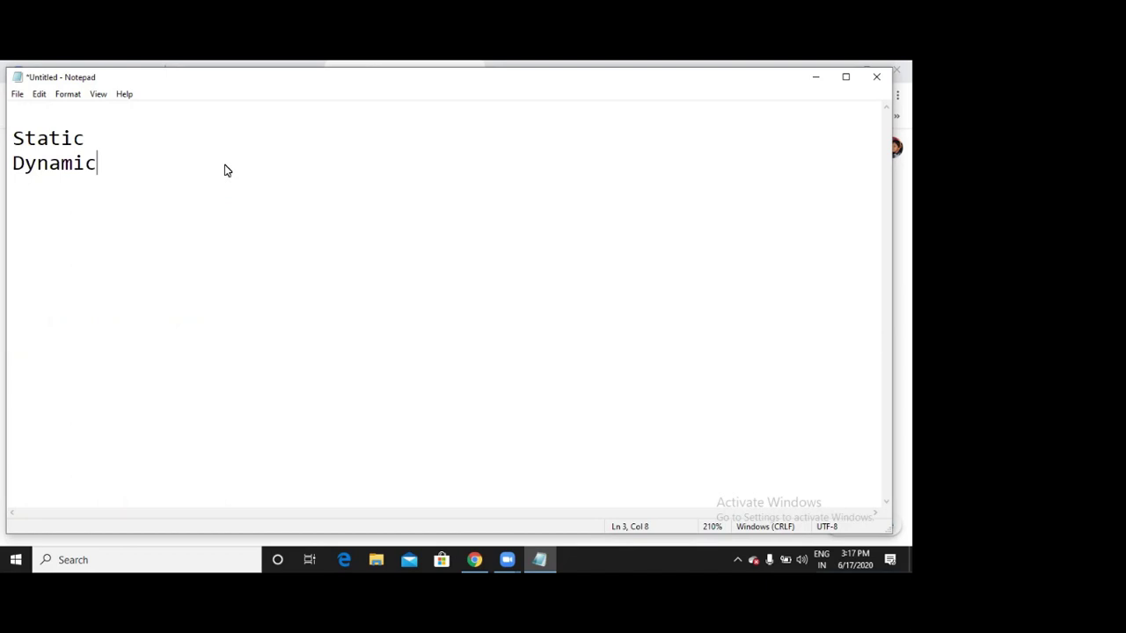
click(146, 138)
Step: Switch to Chrome and open the digicourse.in website
click(818, 79)
click(351, 95)
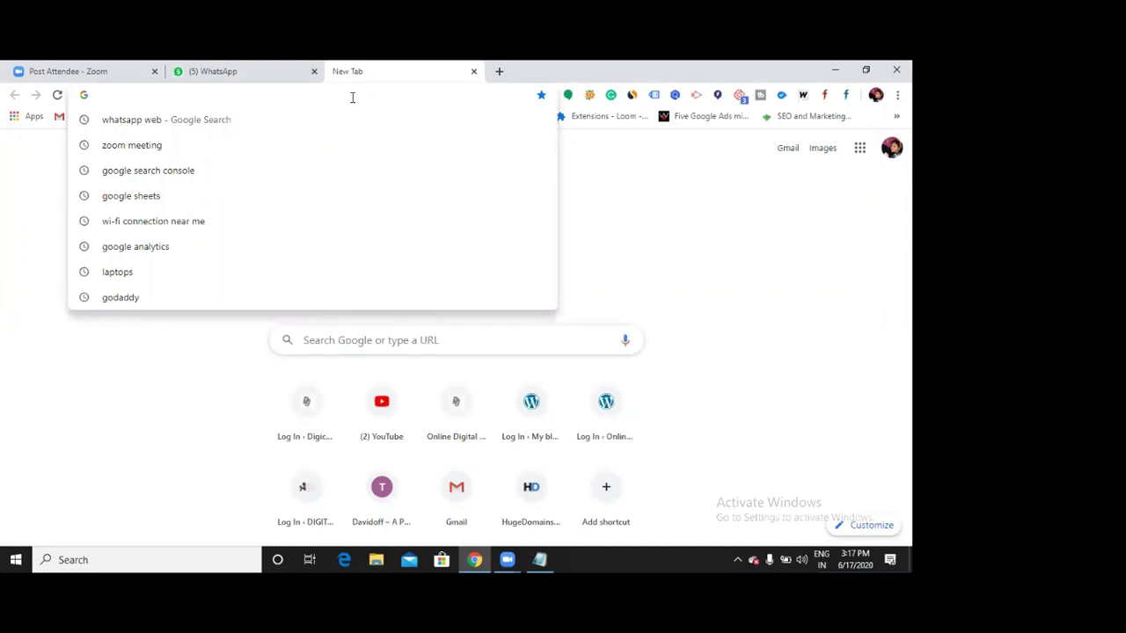
text(digi)
key(Return)
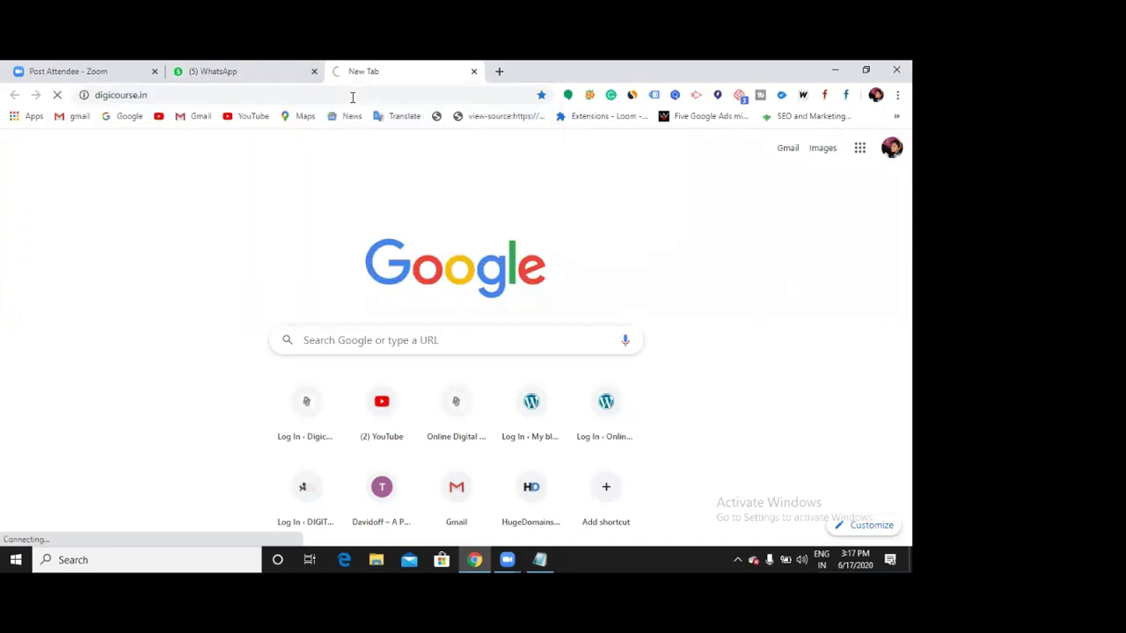
Step: Open raki.thenaturehealth.in in a new tab
click(500, 71)
click(478, 95)
text(r)
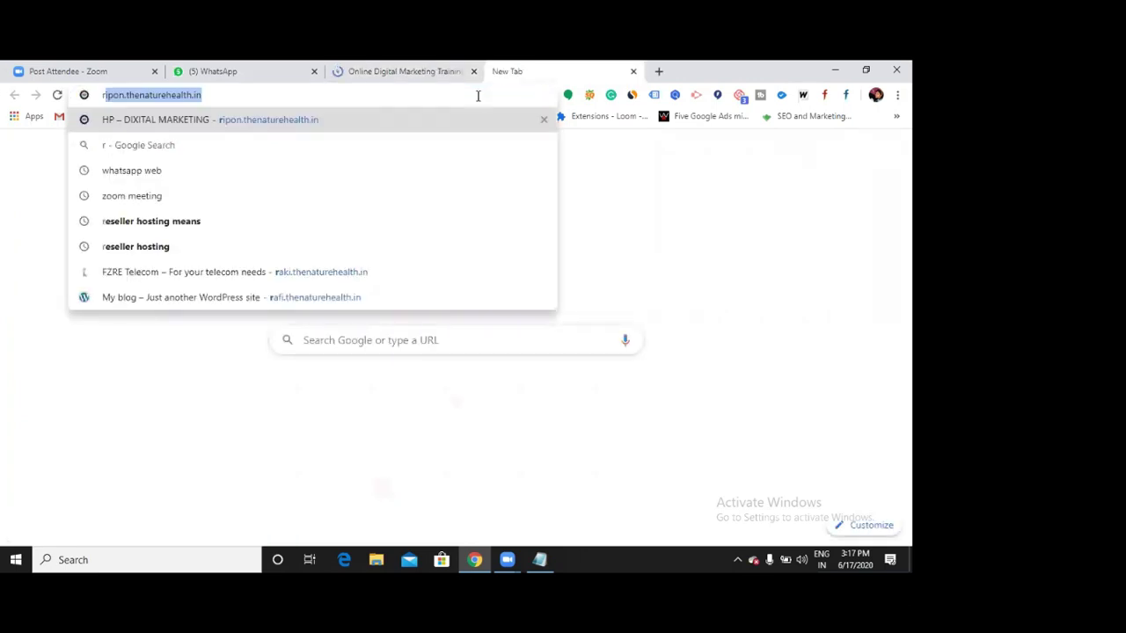
text(aki.)
key(Return)
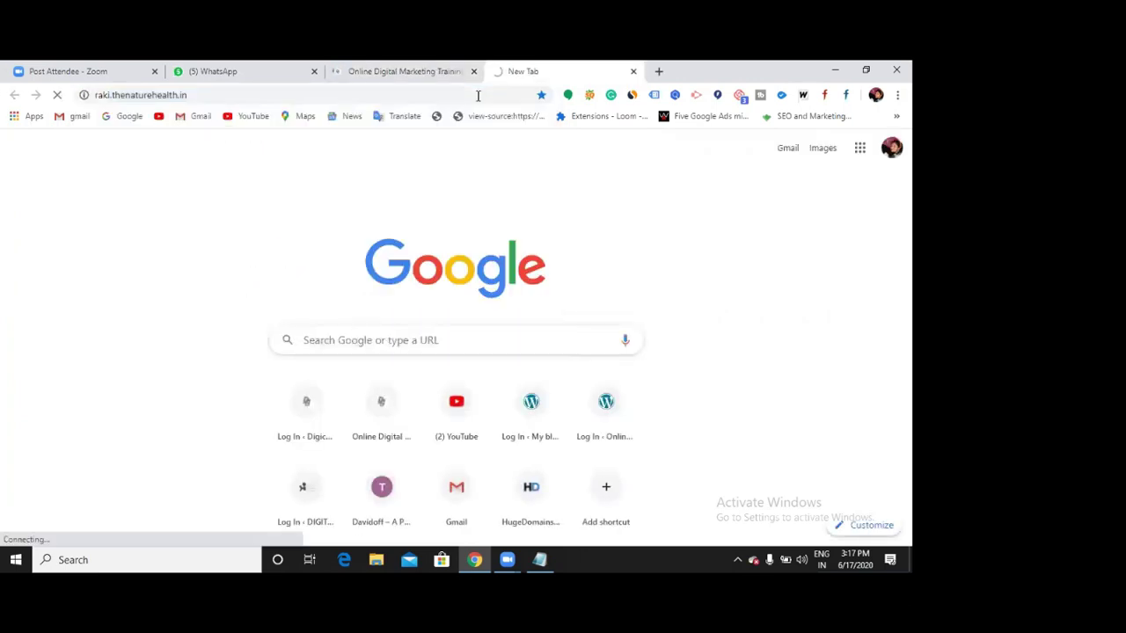
Step: Open ndtv.com in another new tab
key(ctrl+t)
click(505, 95)
text(nd)
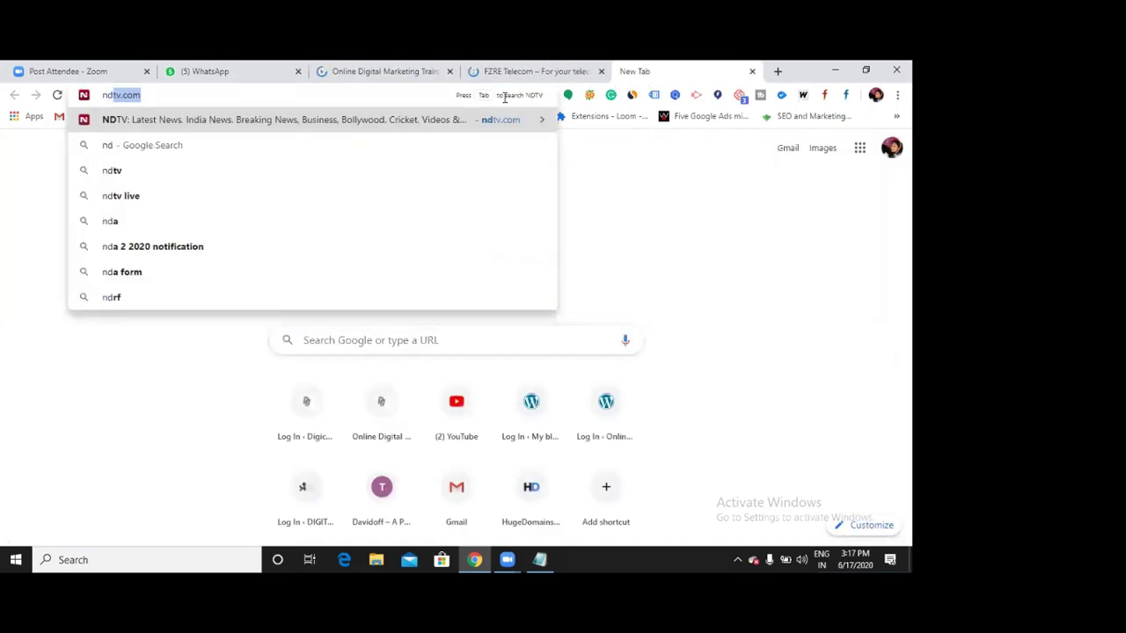
key(Return)
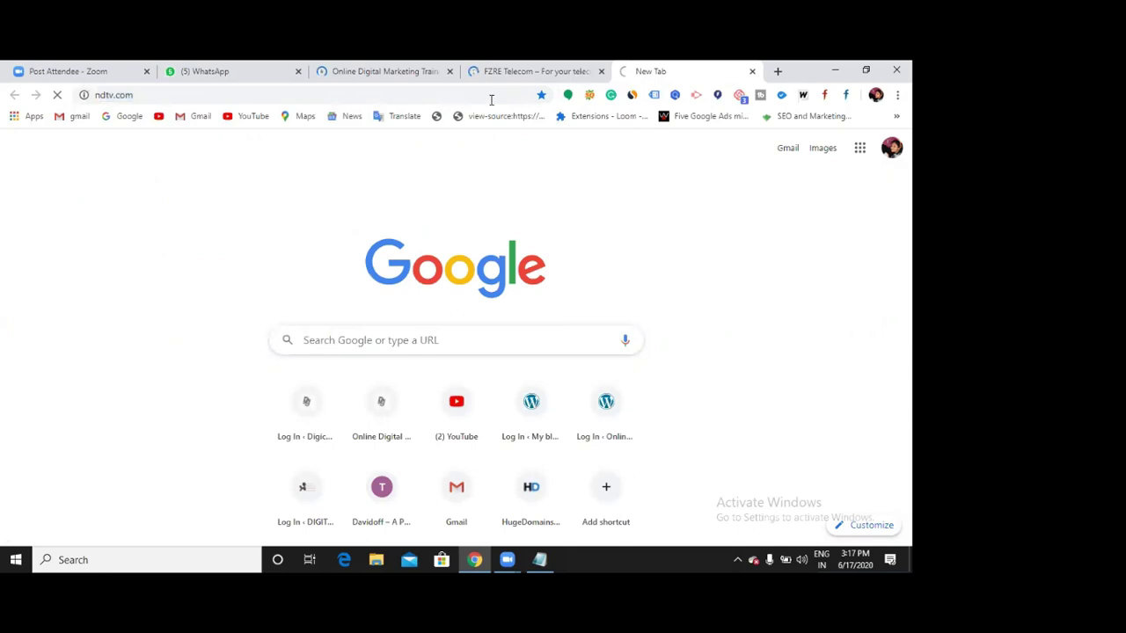
Step: Compare the Digicourse and NDTV home pages, and look through Digicourse's course module sections as a static site example
click(415, 74)
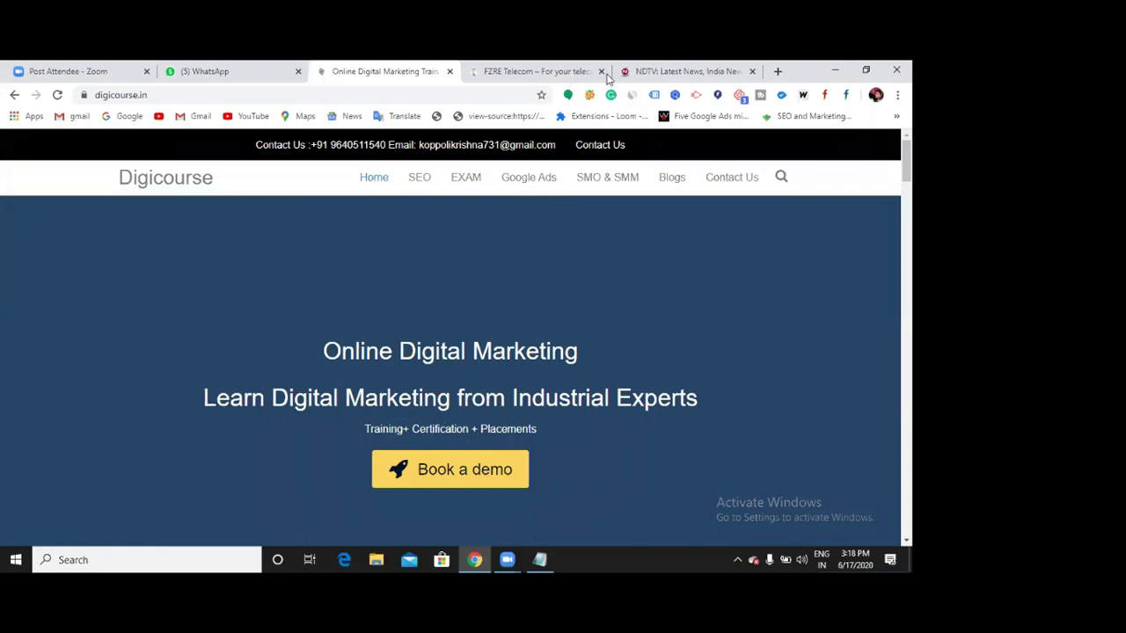
click(645, 78)
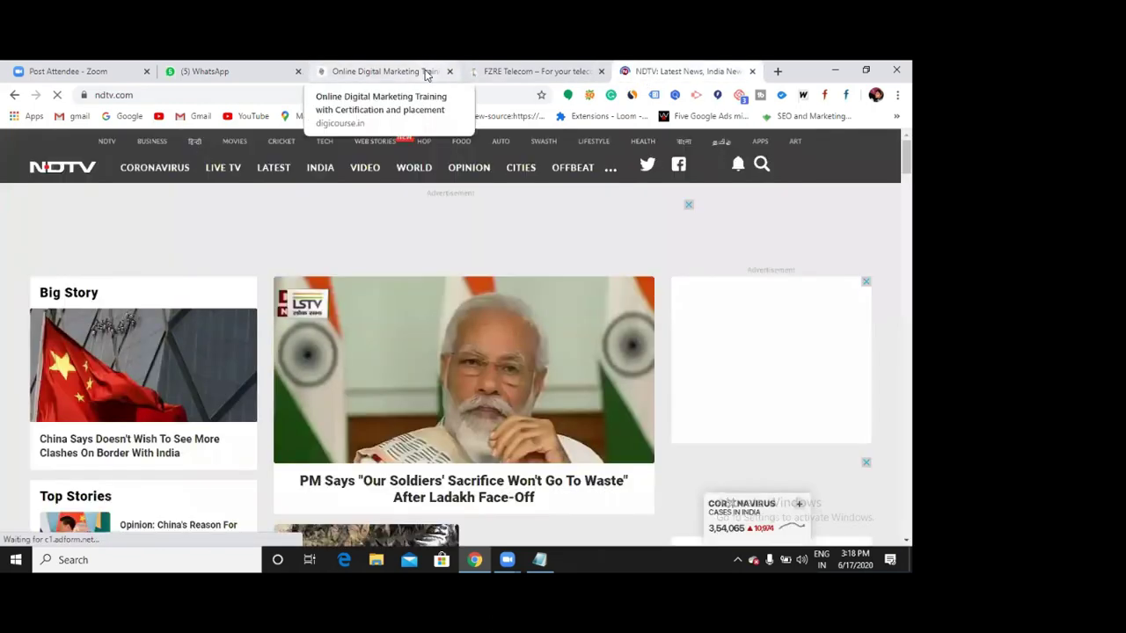
click(426, 76)
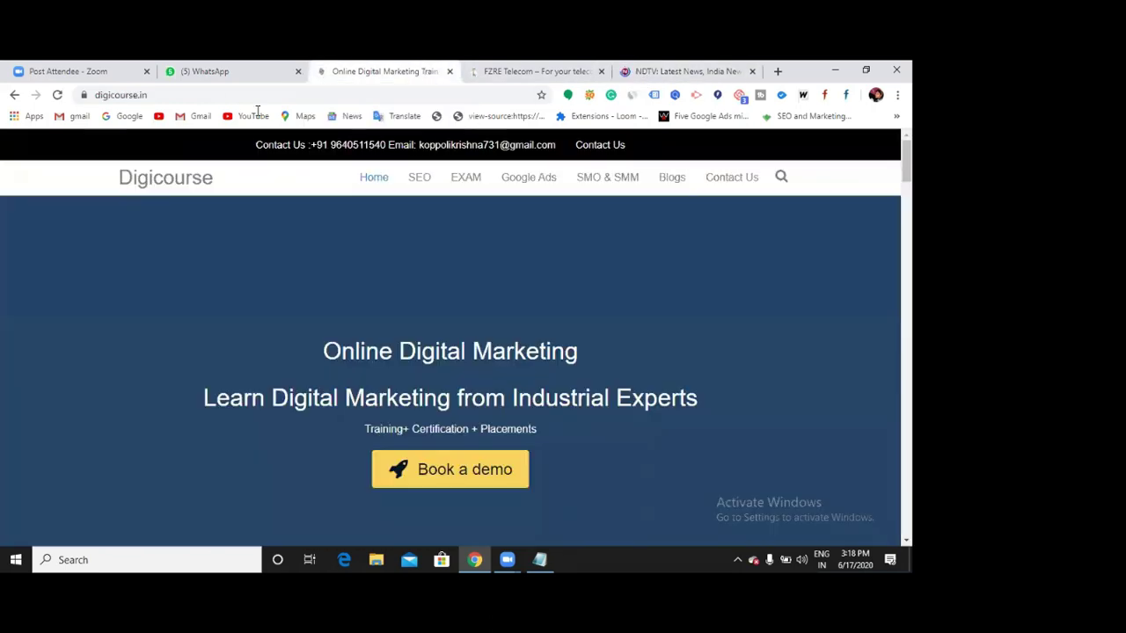
scroll(490, 312, down, 8)
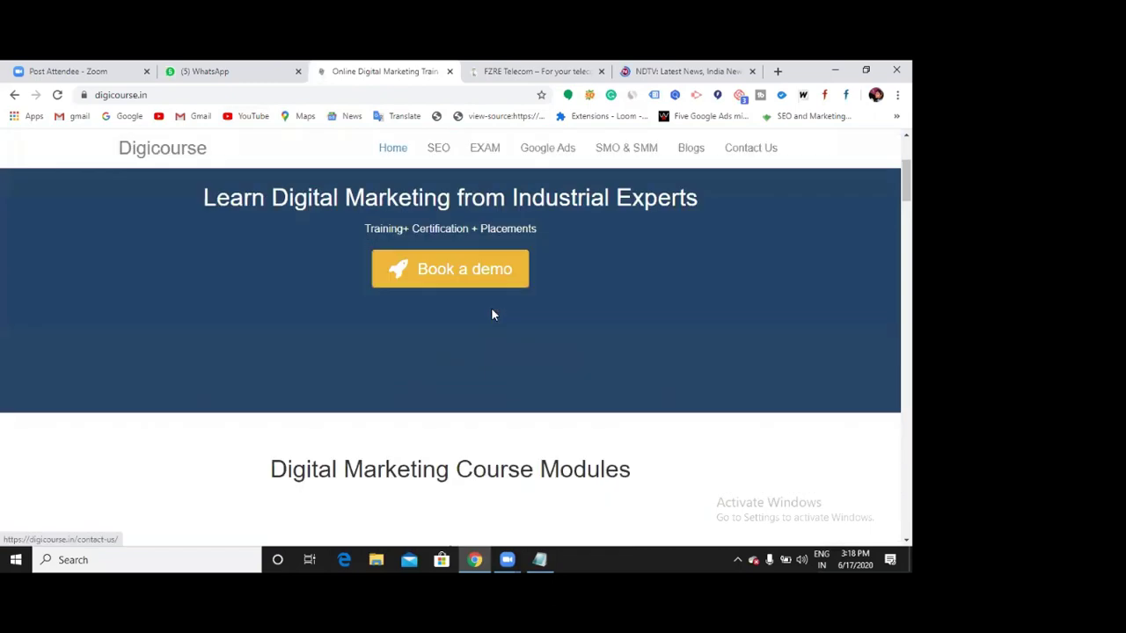
scroll(502, 322, down, 10)
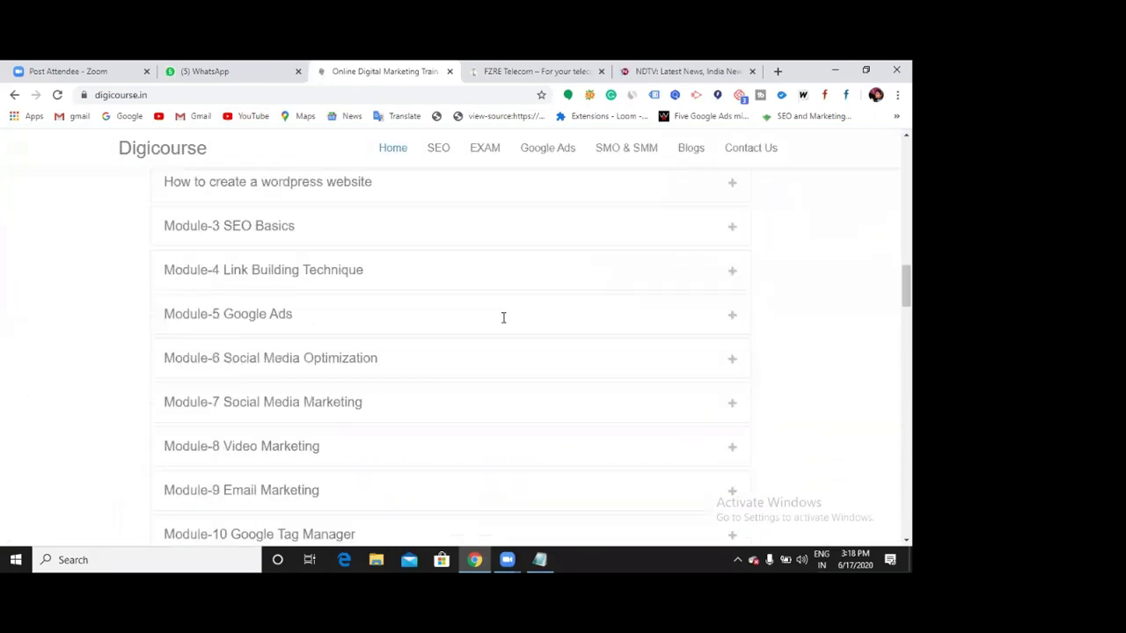
scroll(504, 324, up, 10)
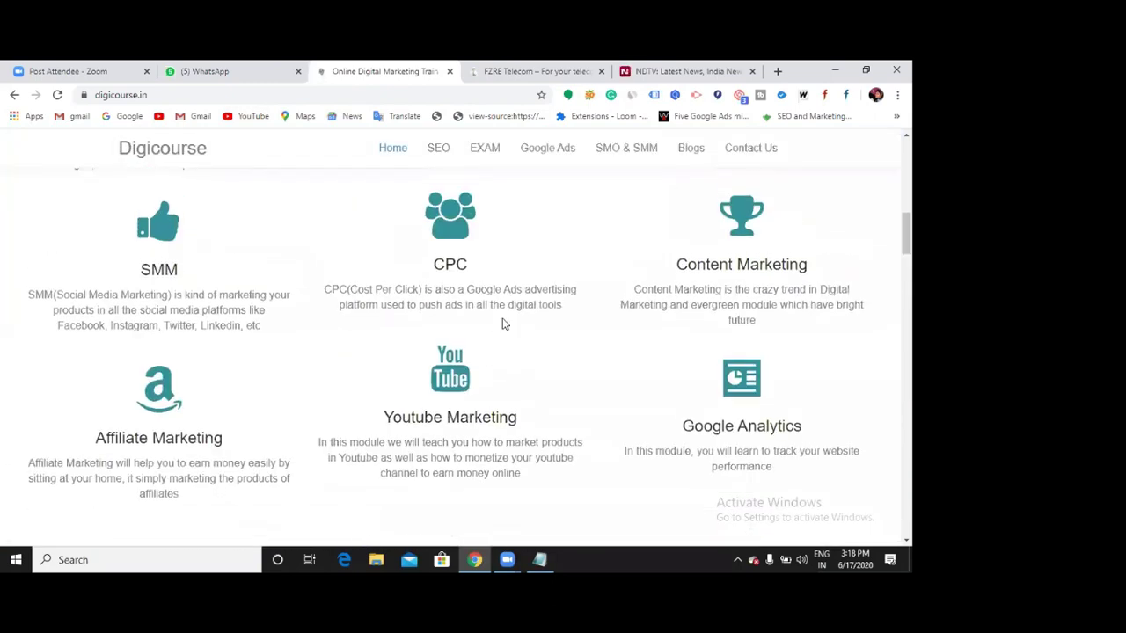
scroll(504, 325, up, 5)
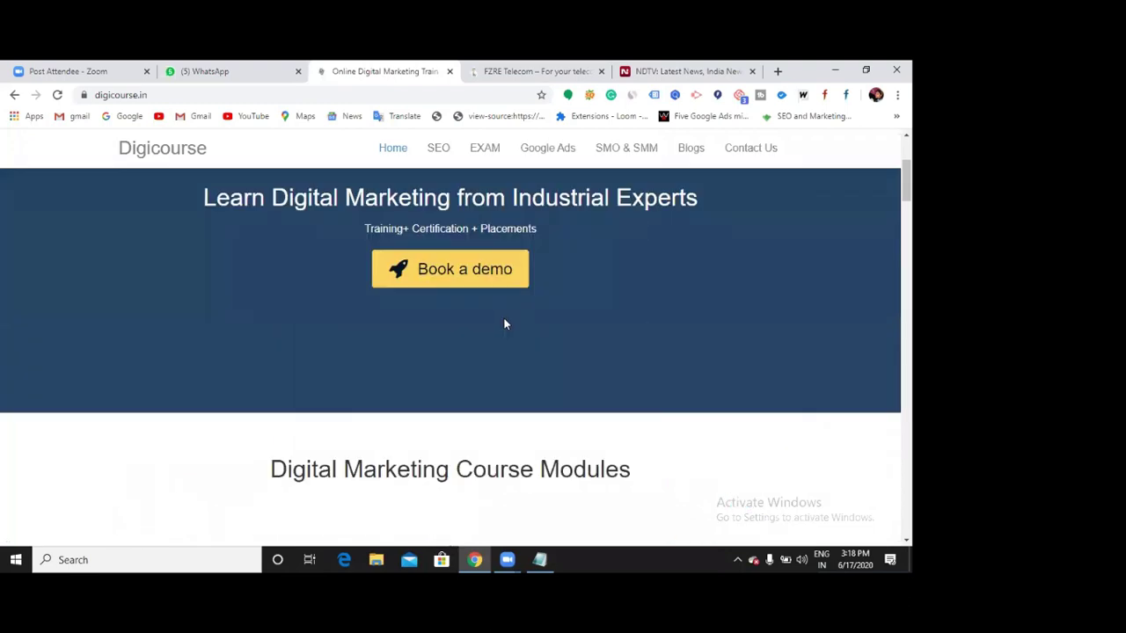
Step: Examine the news stories on the NDTV home page as an example of a dynamic website
click(683, 70)
scroll(156, 292, down, 2)
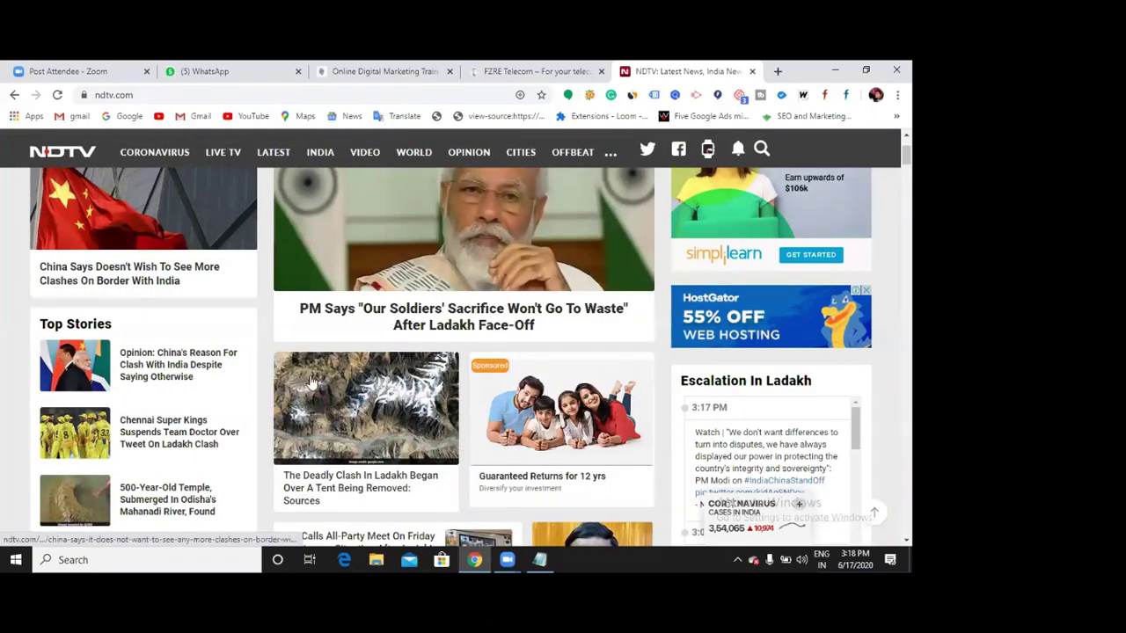
scroll(334, 259, up, 3)
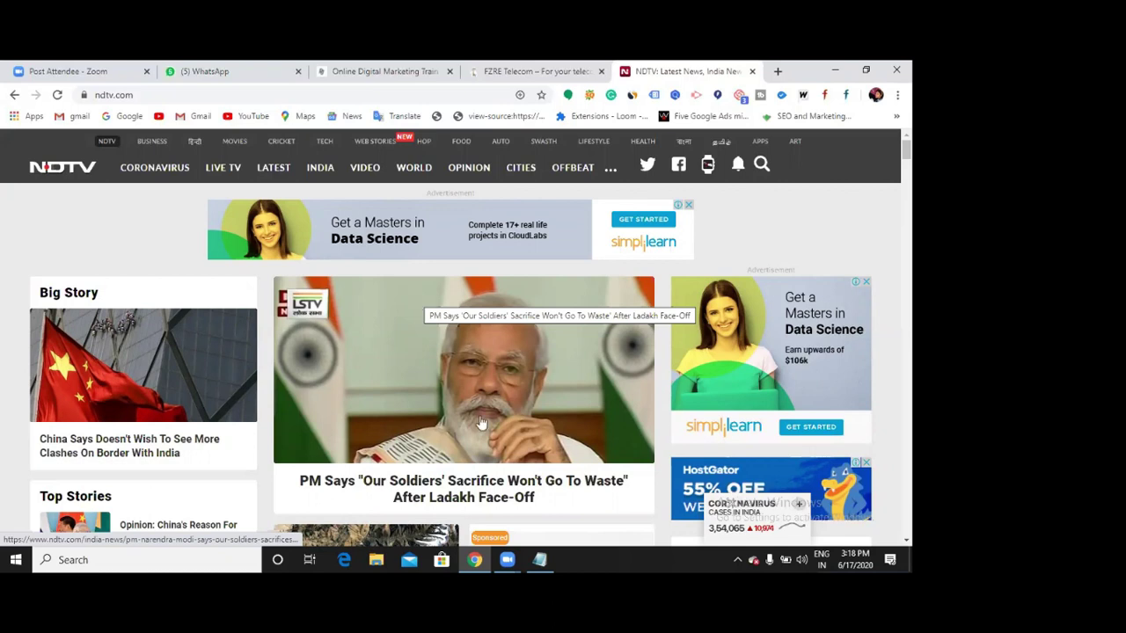
click(605, 475)
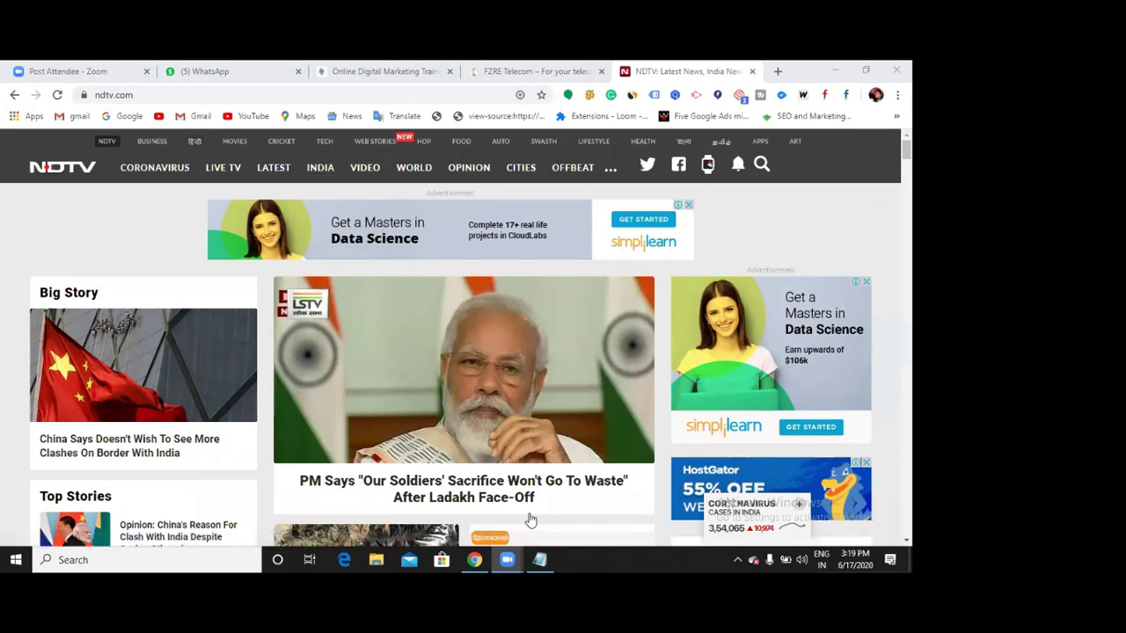
Step: Switch to Notepad and extend the two lines to read "Static.....not changing" and "Dynamic....changing"
key(alt+Tab)
text(..changing)
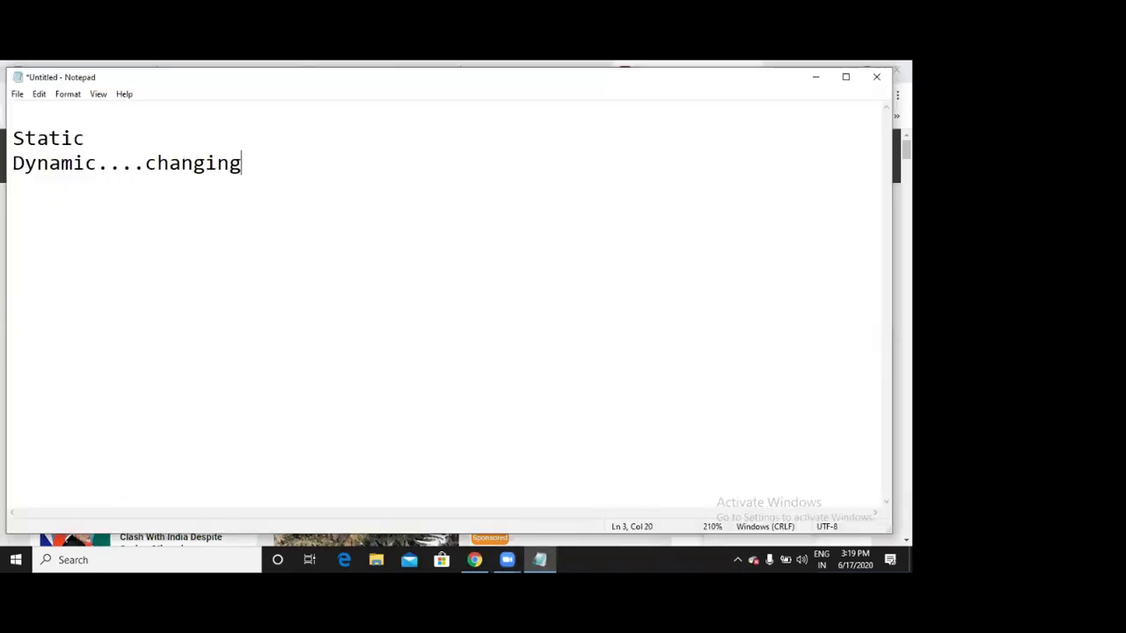
click(83, 138)
text(.....not changing)
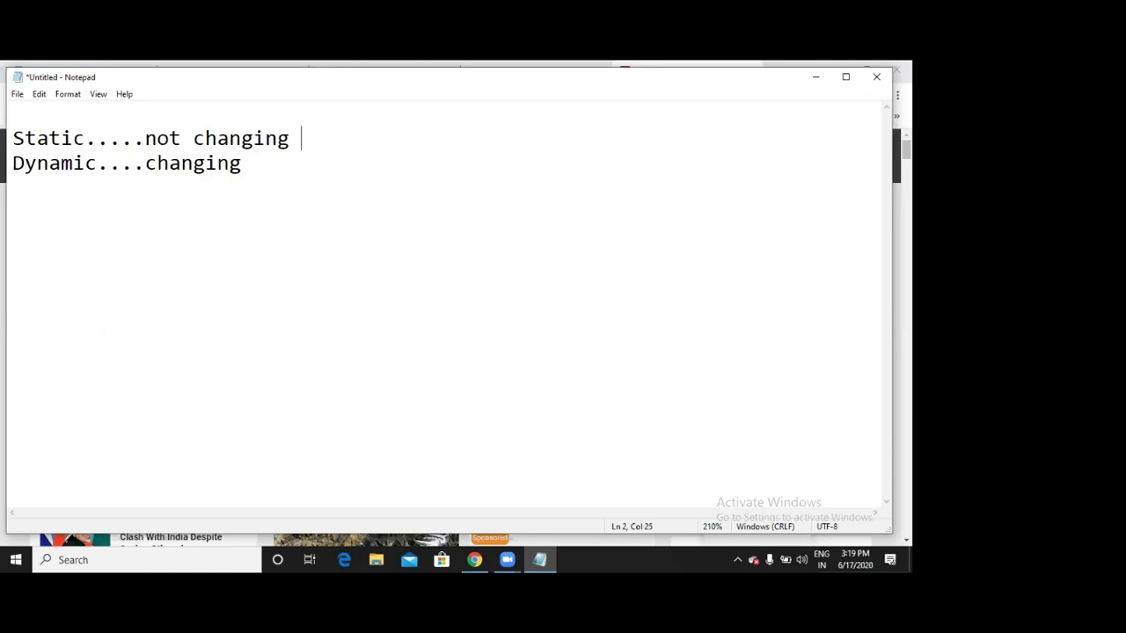
Step: Switch back to Chrome, revisit the Digicourse page and open mindsetuae.com in a new tab
click(815, 76)
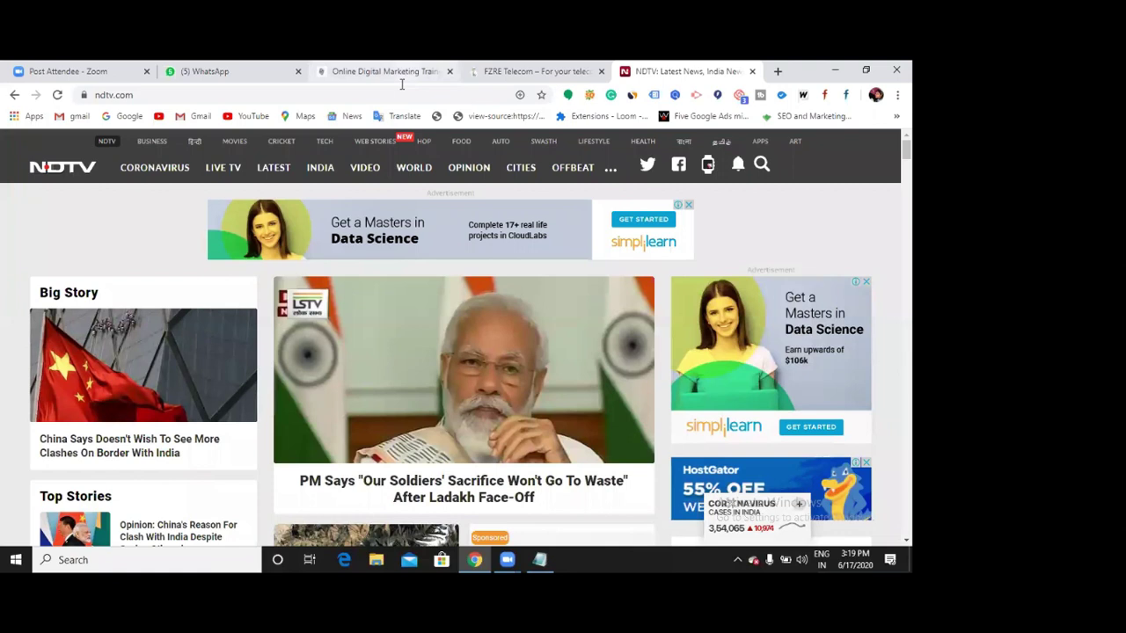
click(401, 74)
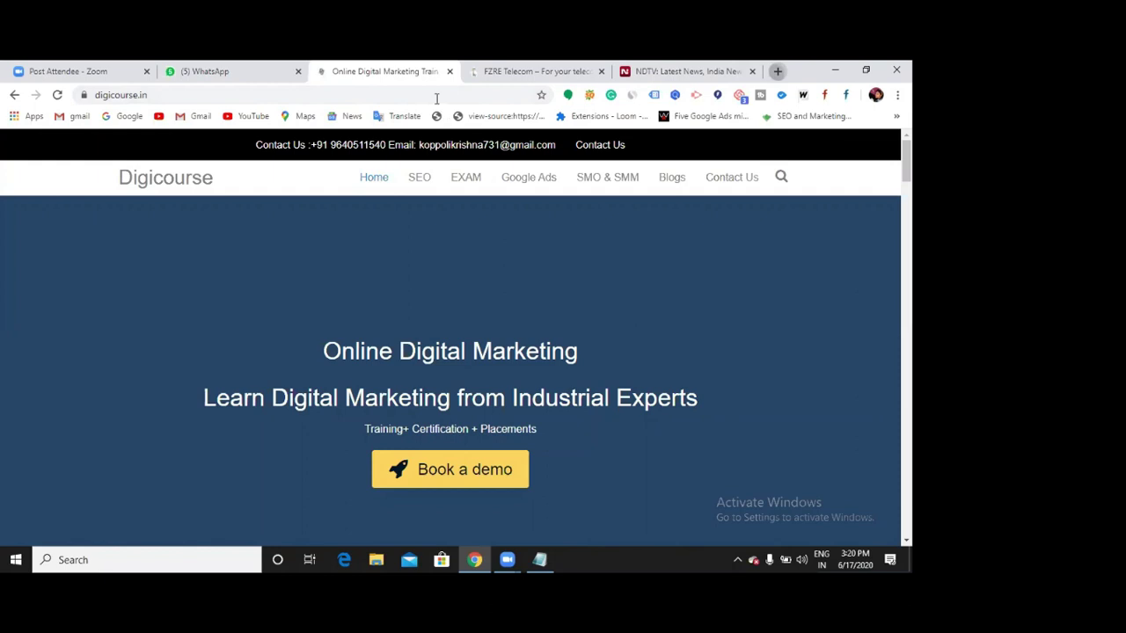
key(ctrl+t)
click(437, 94)
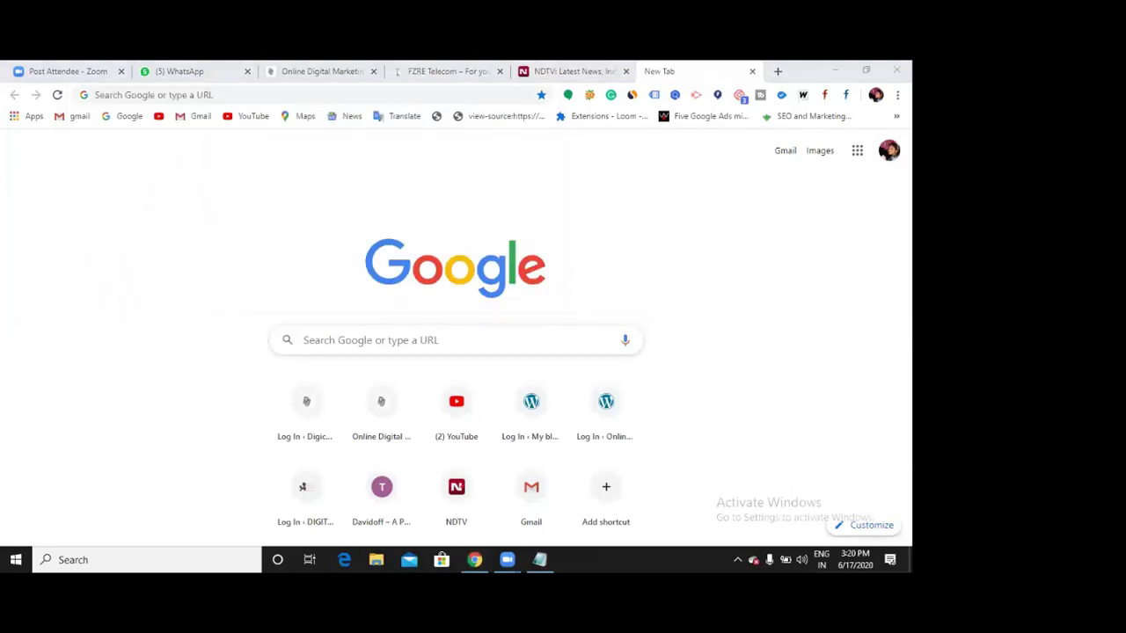
click(245, 93)
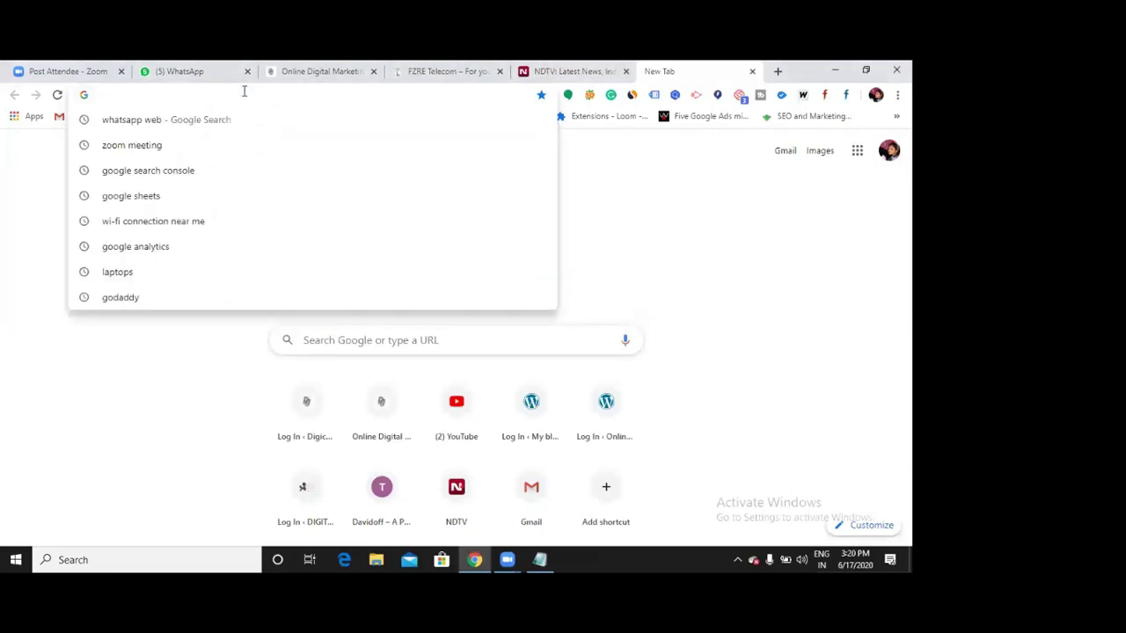
text(mindsetuae.com)
key(Return)
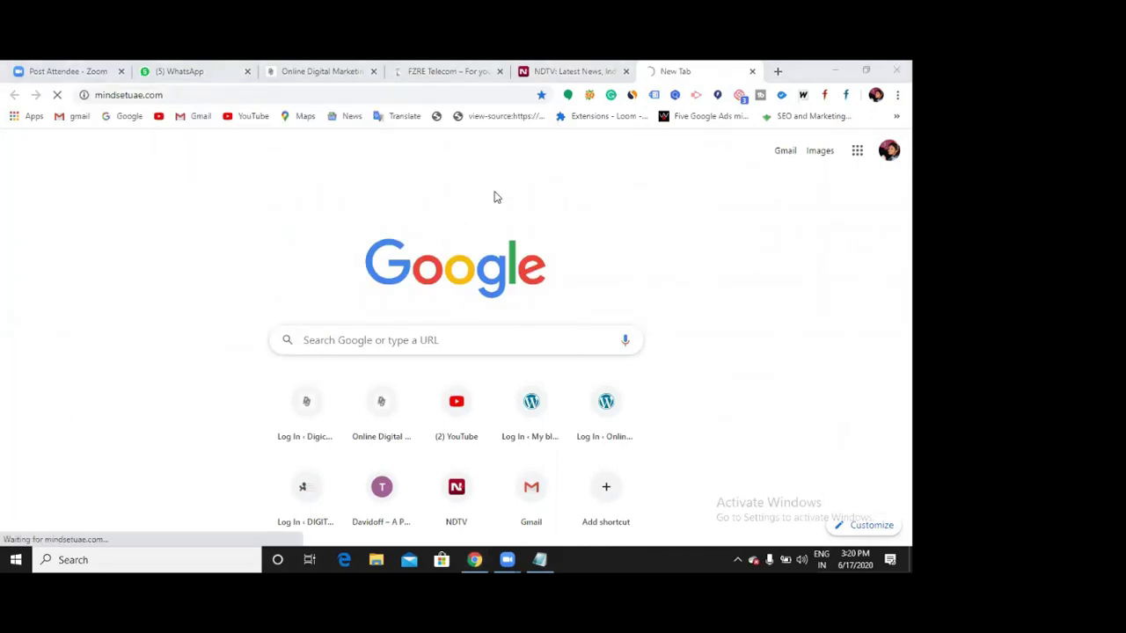
click(222, 96)
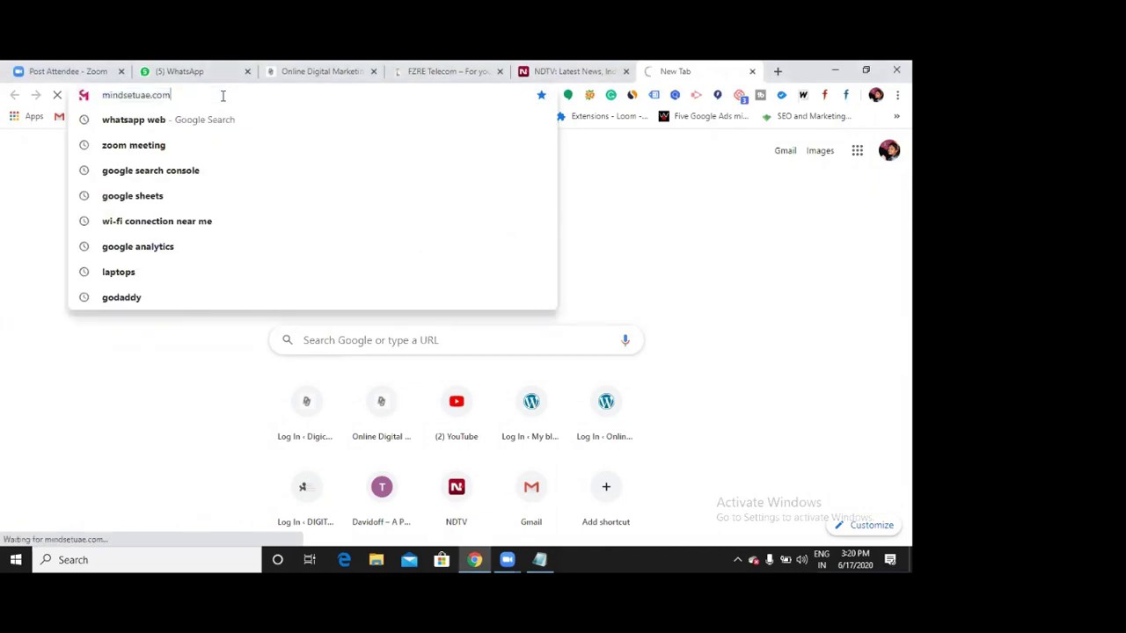
key(Return)
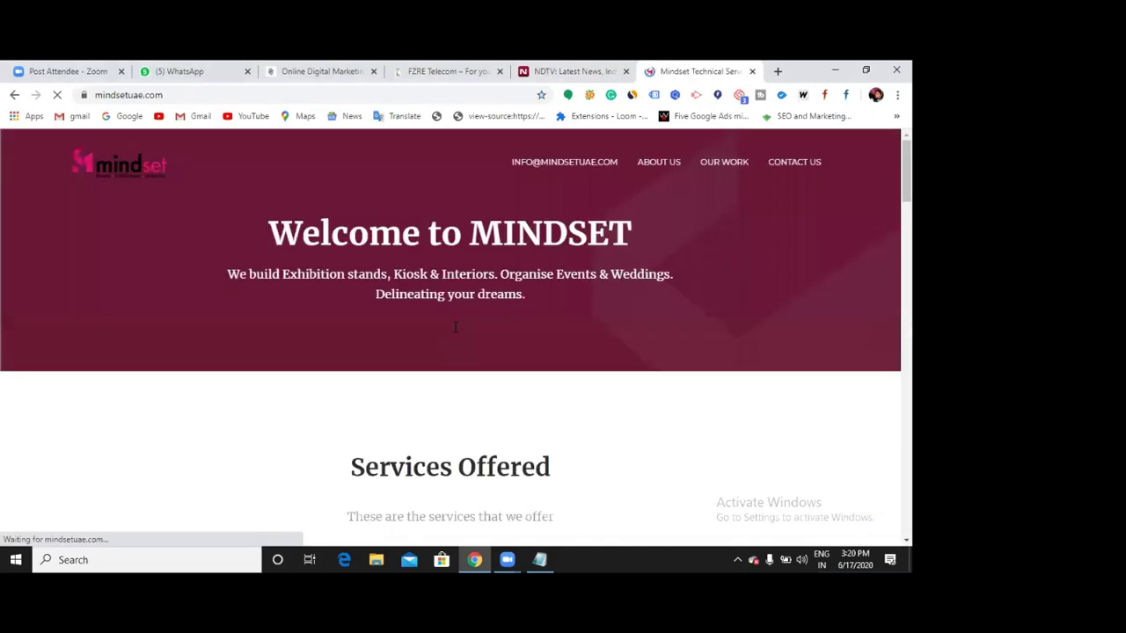
Step: Look through the Mindset home page, from the services and work gallery to the clients section and contact form
scroll(453, 326, down, 2)
scroll(459, 339, down, 5)
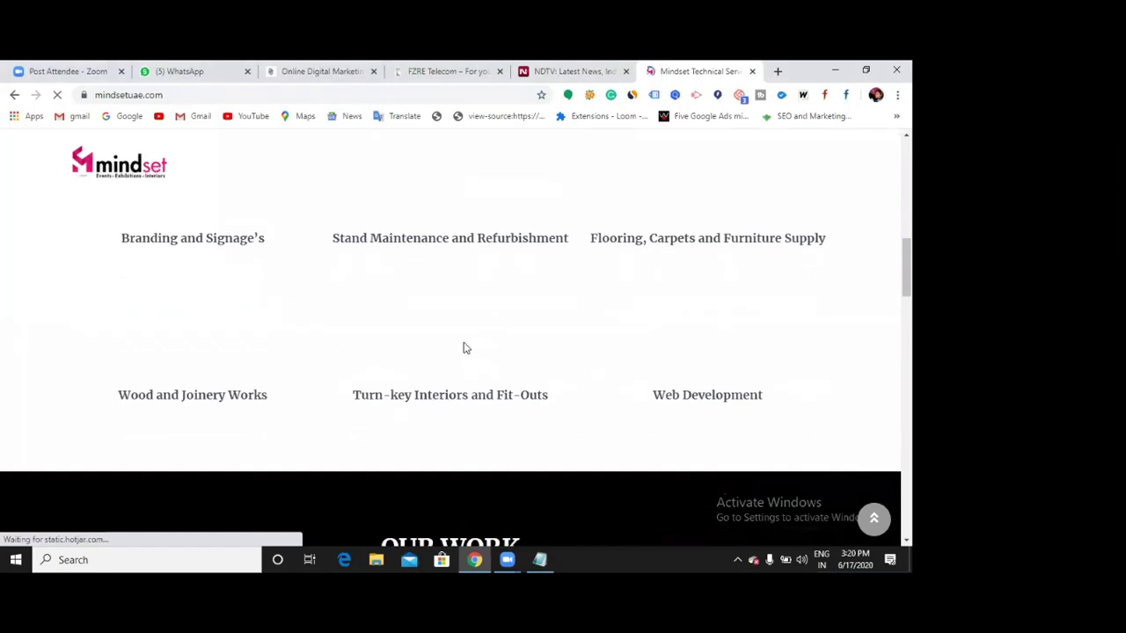
scroll(465, 348, down, 2)
scroll(465, 348, up, 9)
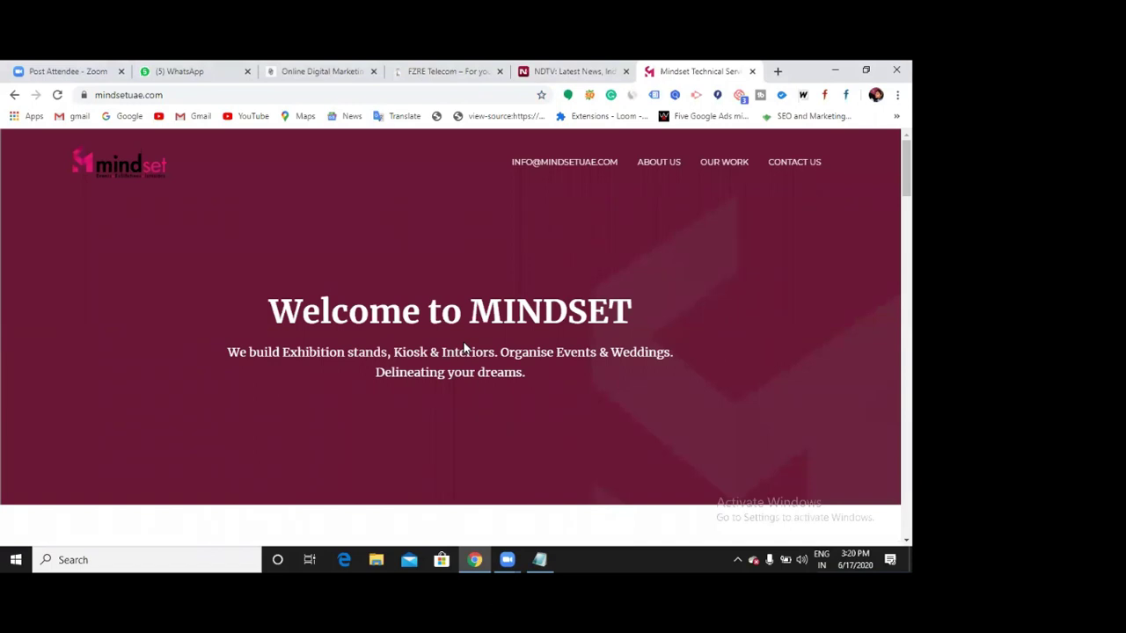
scroll(465, 349, down, 4)
scroll(466, 349, up, 4)
scroll(466, 349, down, 4)
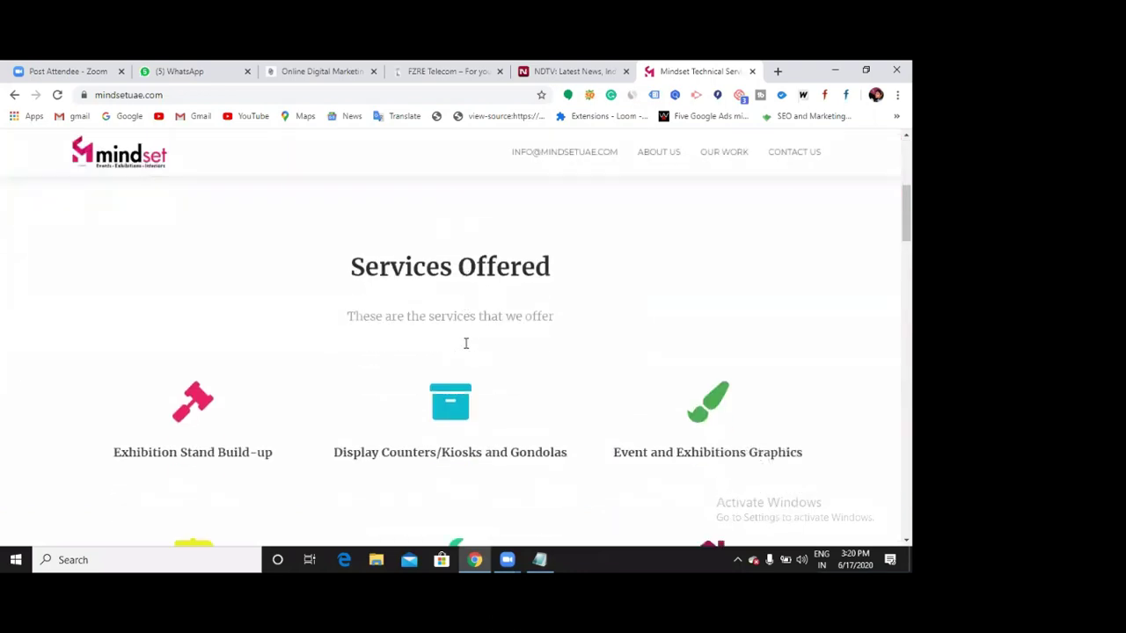
scroll(466, 343, down, 1)
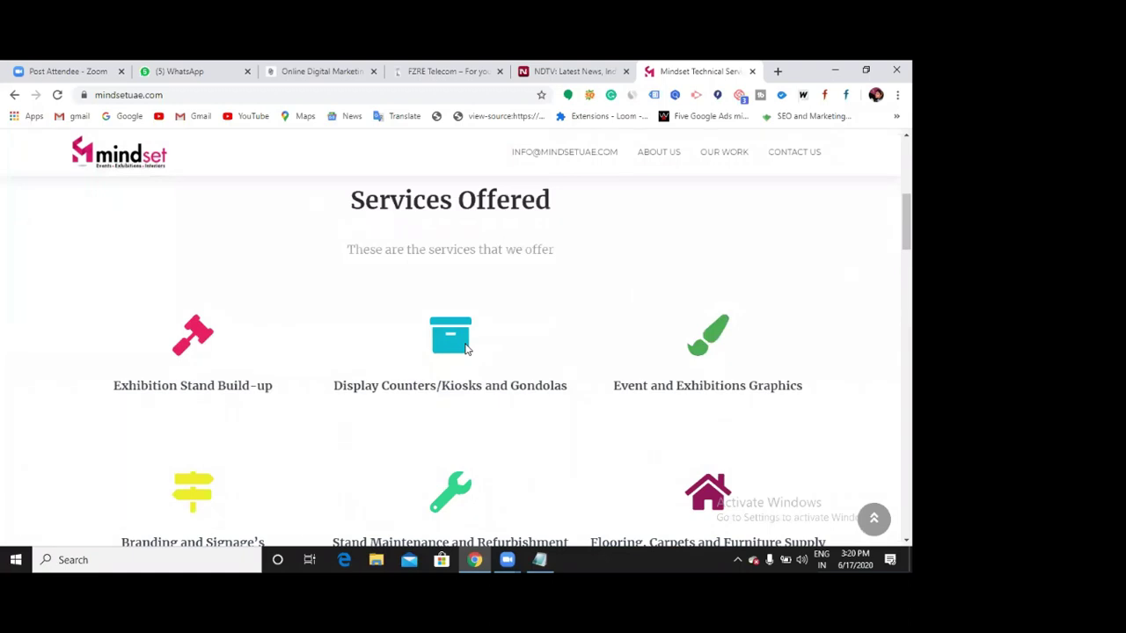
scroll(466, 349, down, 6)
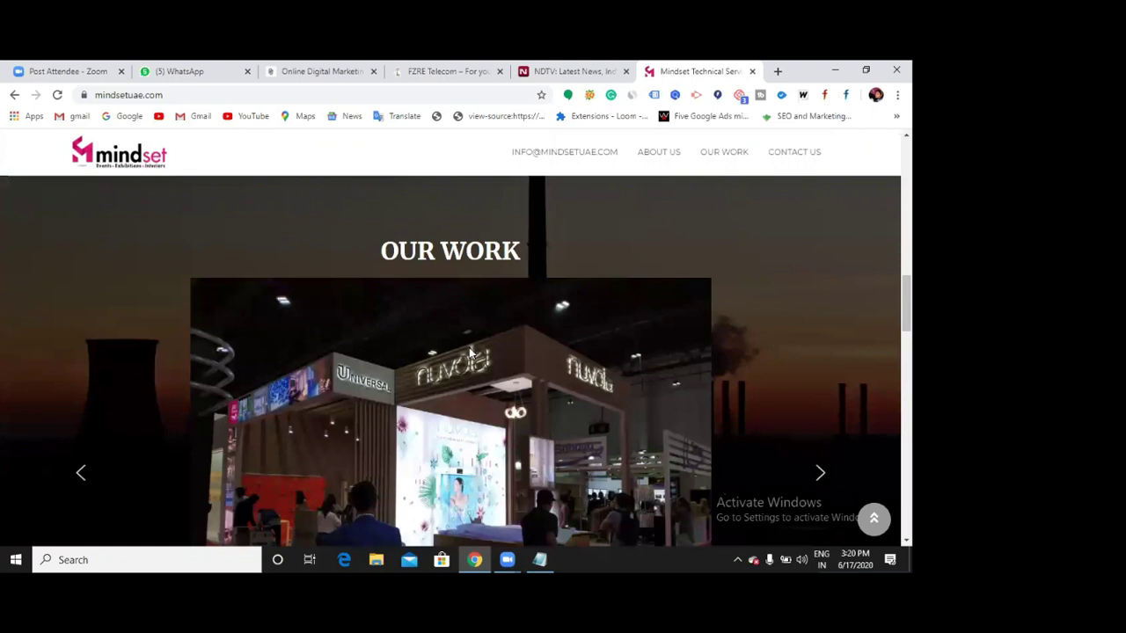
scroll(471, 352, down, 10)
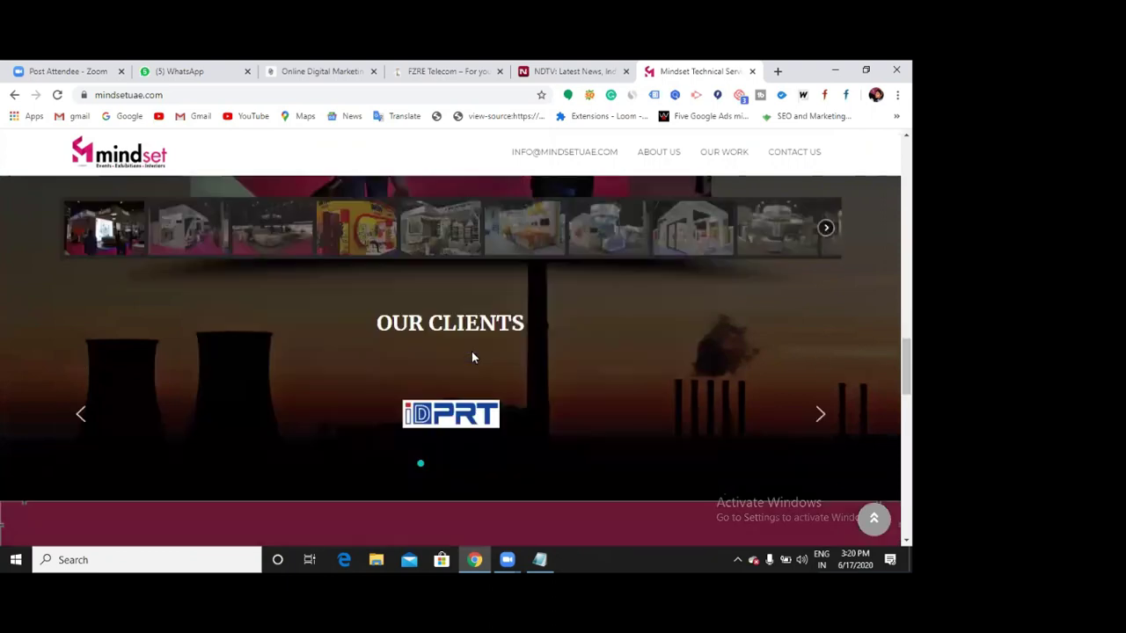
scroll(474, 358, down, 4)
scroll(474, 358, up, 3)
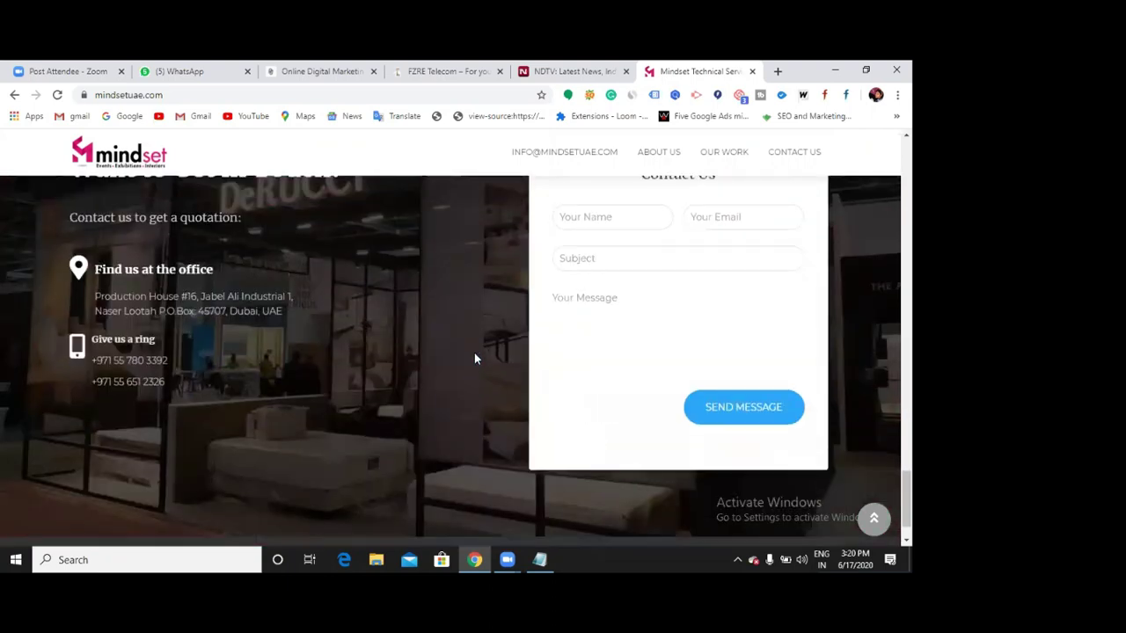
Step: Look back through the Mindset page's product qualities and clients sections, and browse the exhibition stand photos in the Our Work gallery
scroll(474, 358, up, 2)
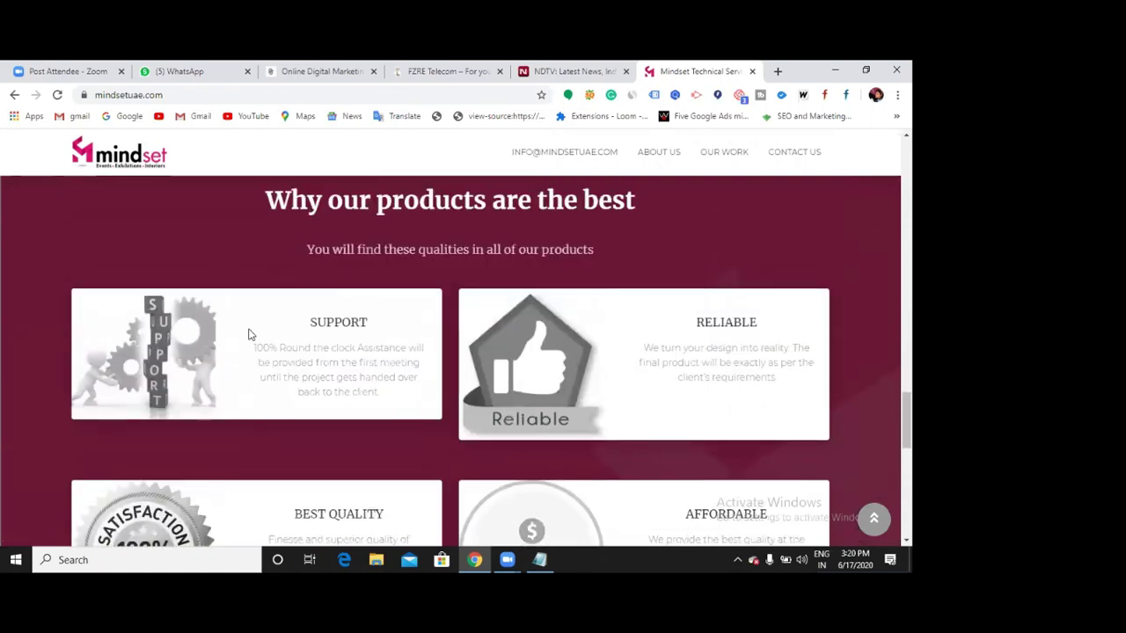
scroll(375, 350, up, 4)
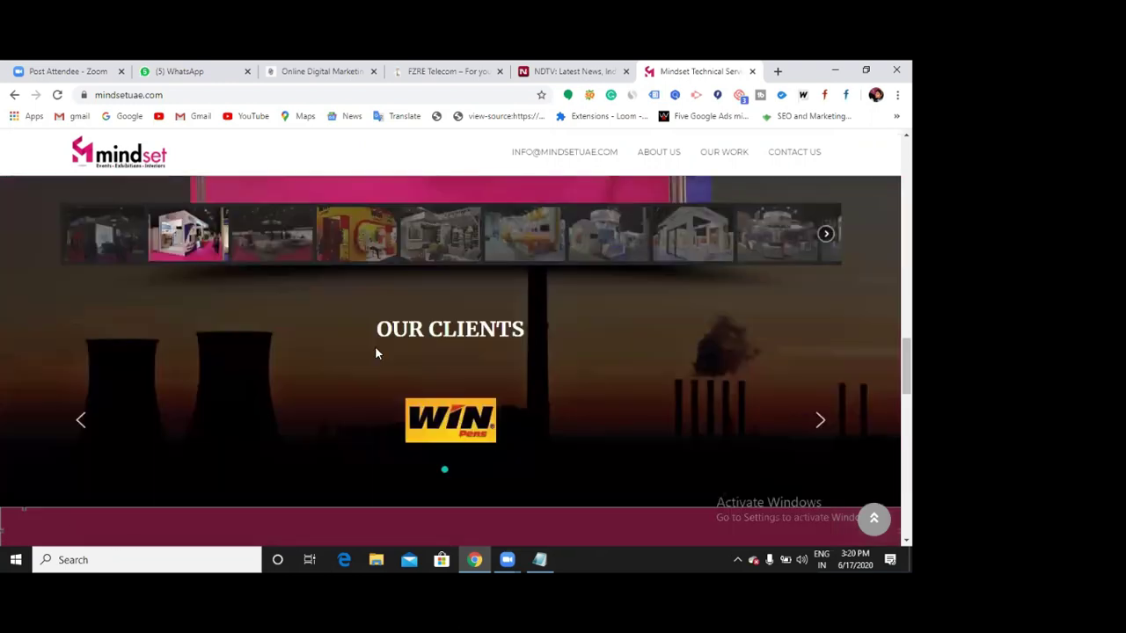
scroll(375, 353, up, 8)
scroll(378, 352, down, 4)
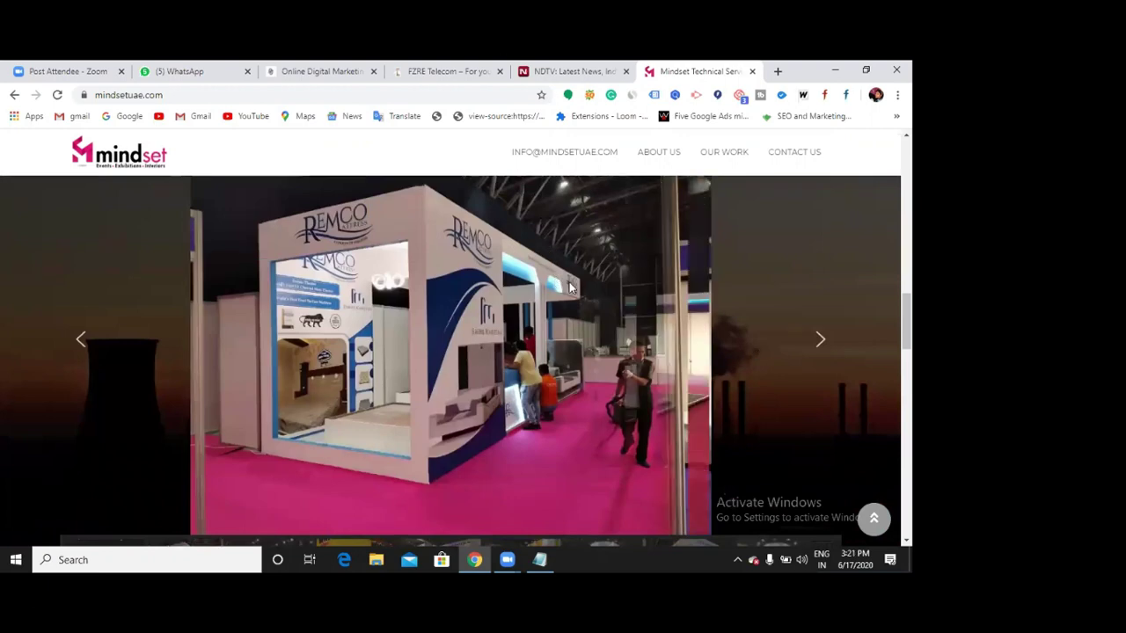
scroll(528, 264, down, 1)
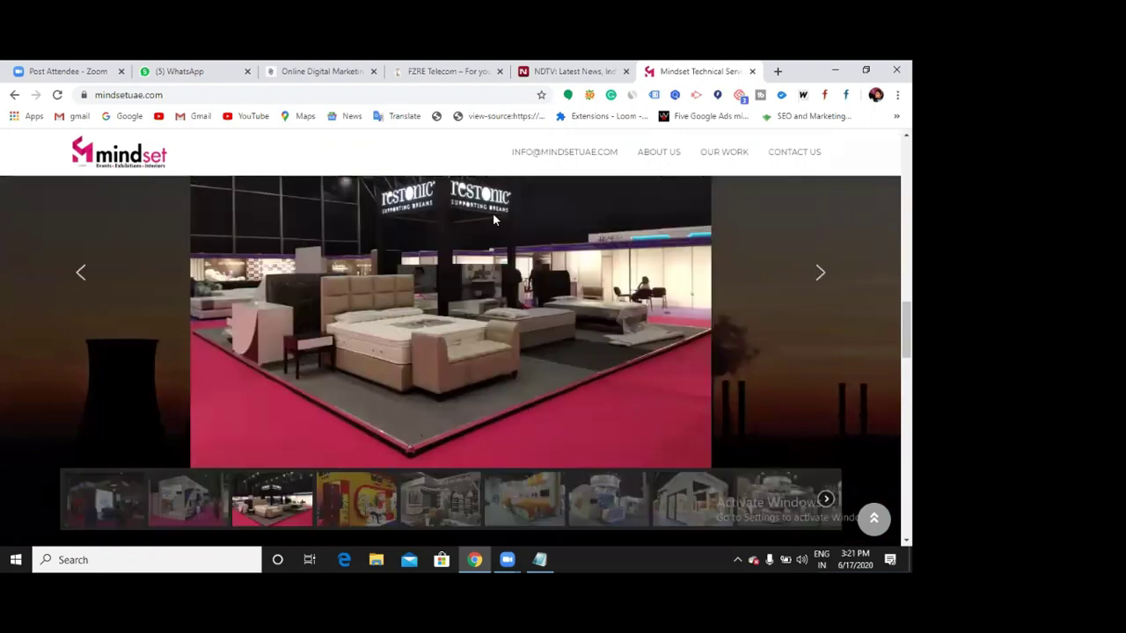
click(819, 277)
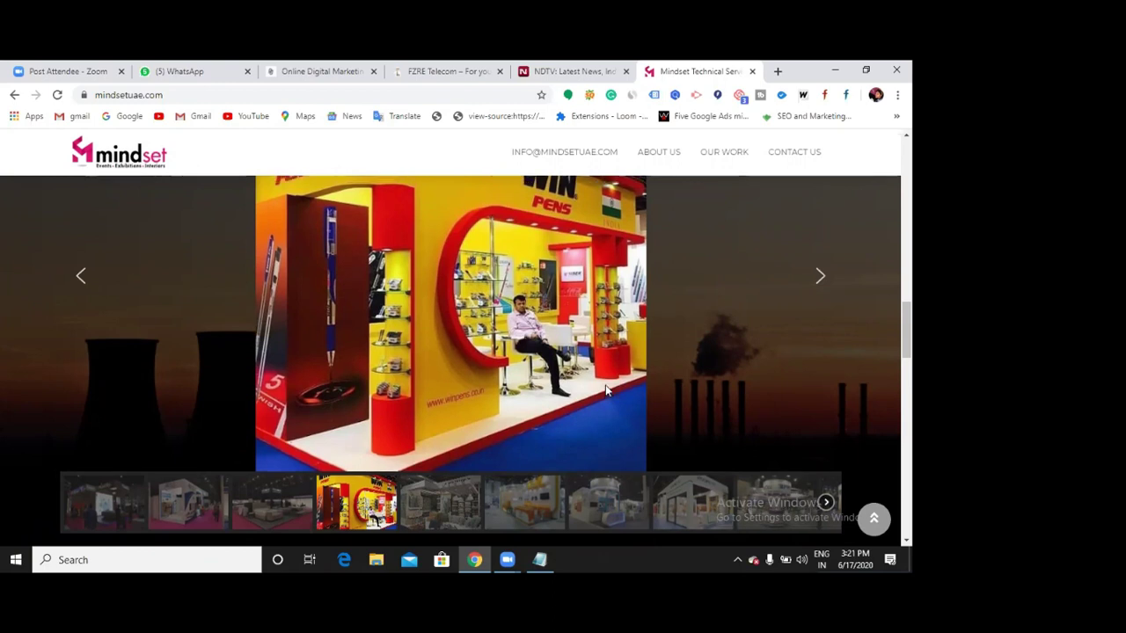
scroll(605, 387, up, 2)
scroll(606, 387, up, 3)
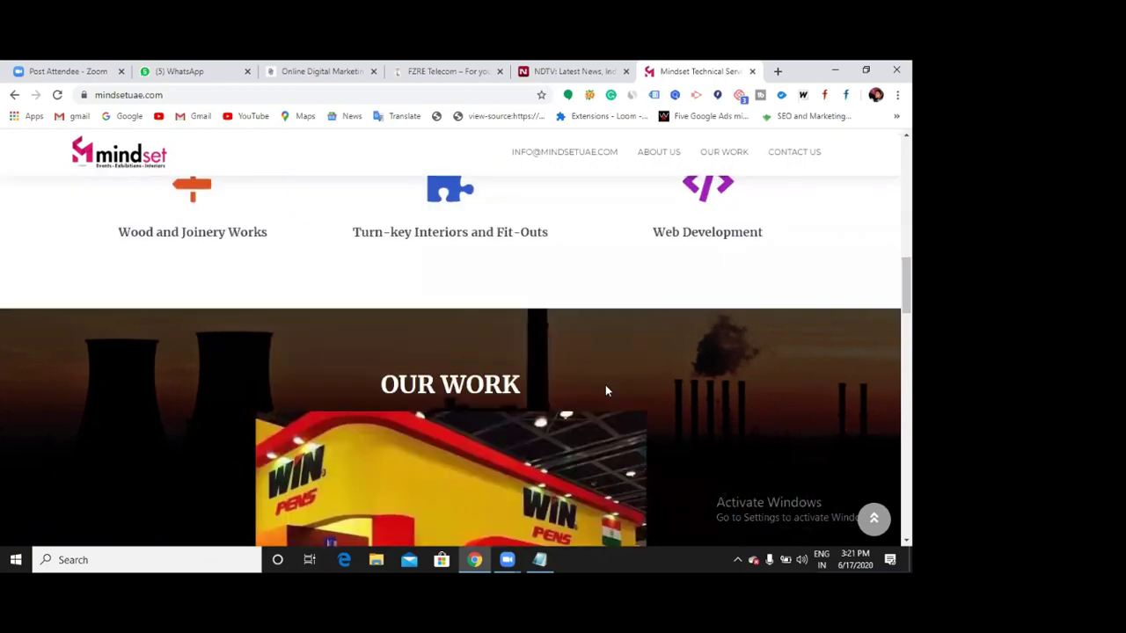
scroll(605, 384, down, 2)
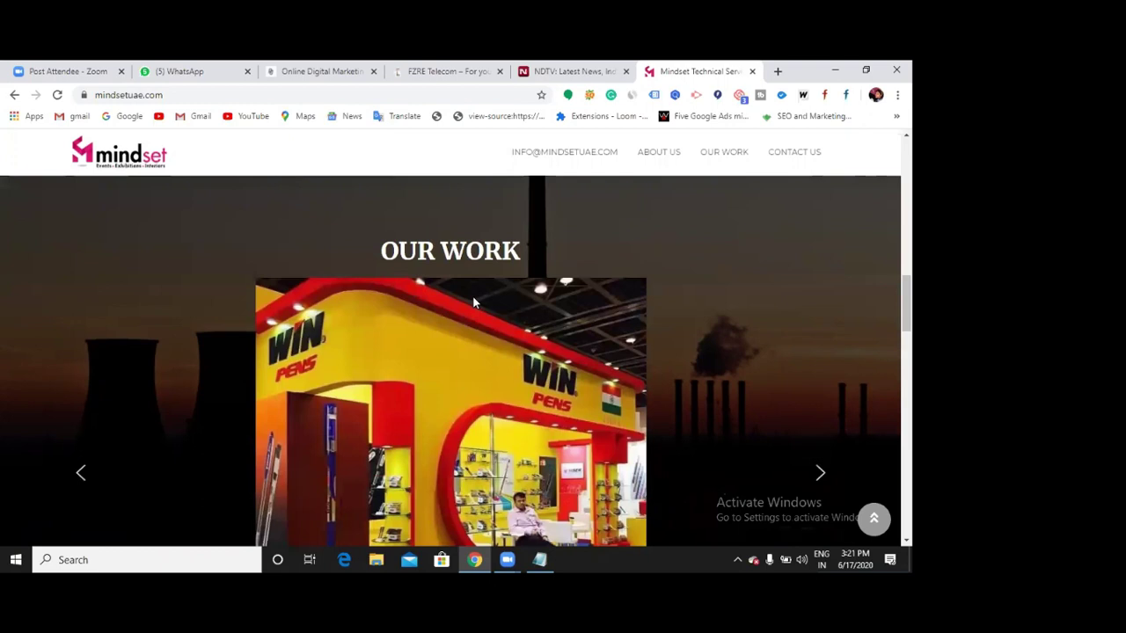
scroll(431, 211, down, 1)
scroll(570, 353, down, 2)
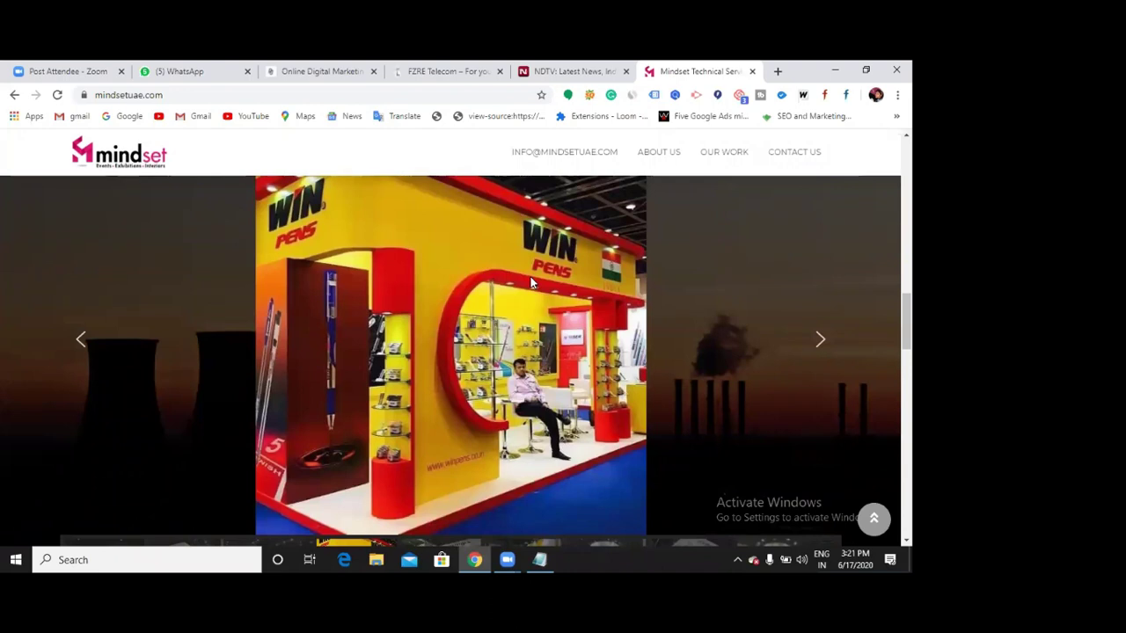
Step: Highlight the Services Offered heading and the word MINDSET in the welcome heading as examples of fixed text
scroll(548, 291, up, 10)
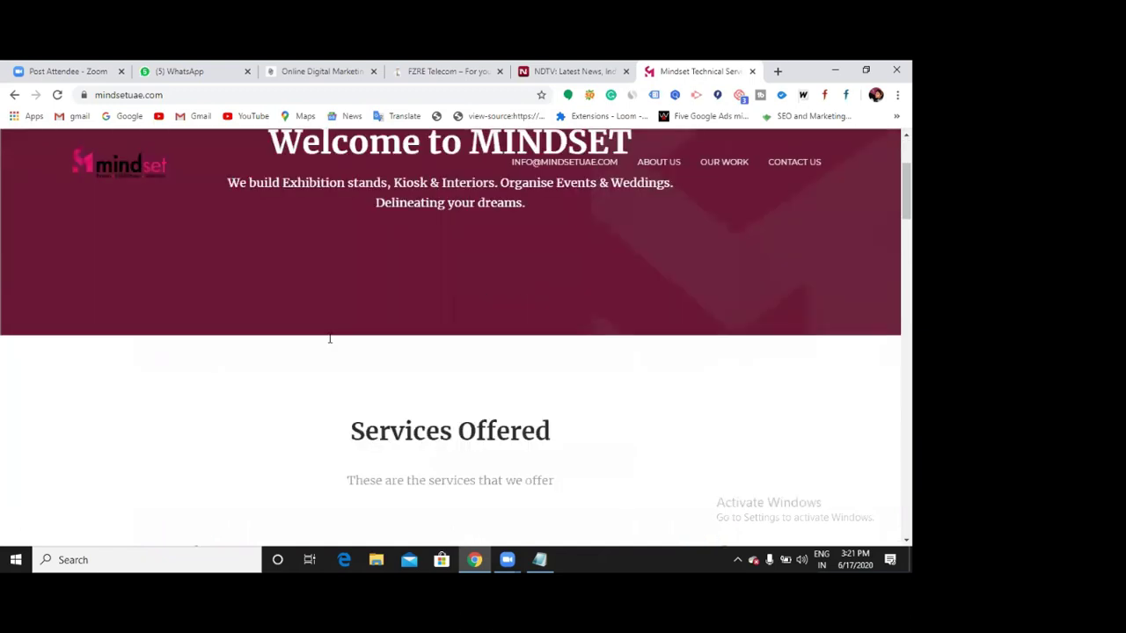
scroll(332, 343, down, 2)
drag(350, 338, 551, 339)
click(551, 339)
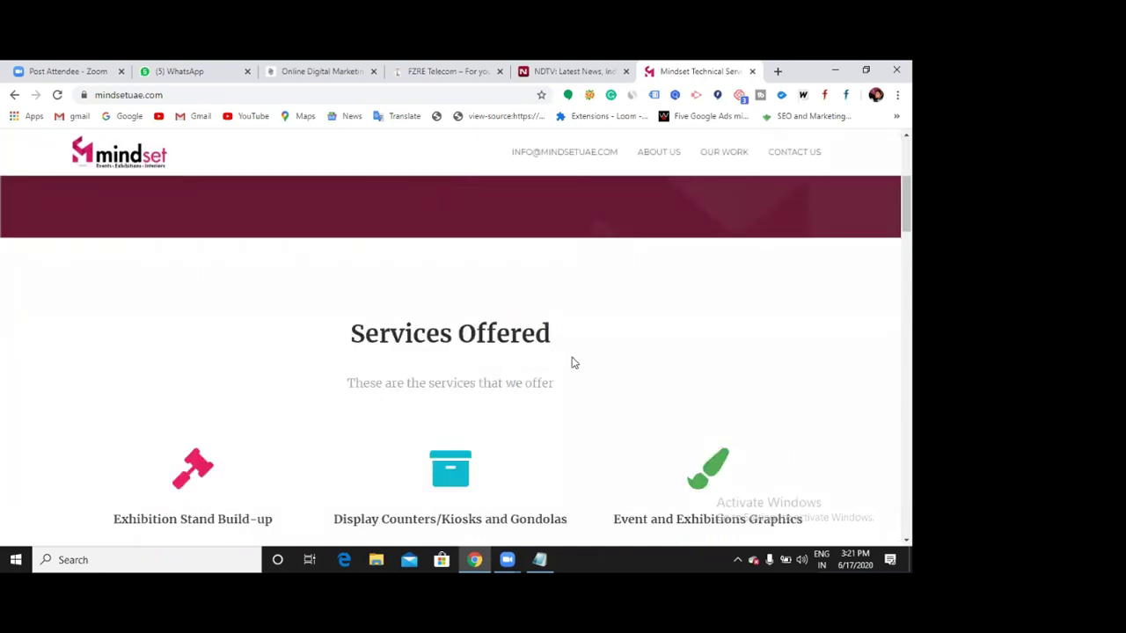
scroll(571, 362, up, 5)
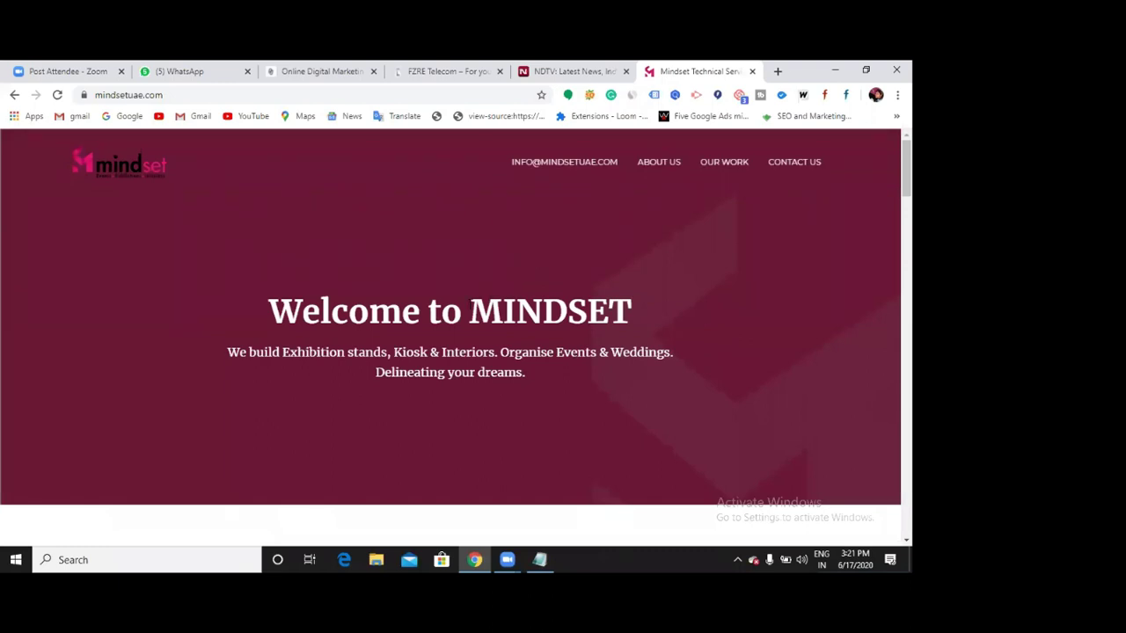
drag(497, 313, 620, 314)
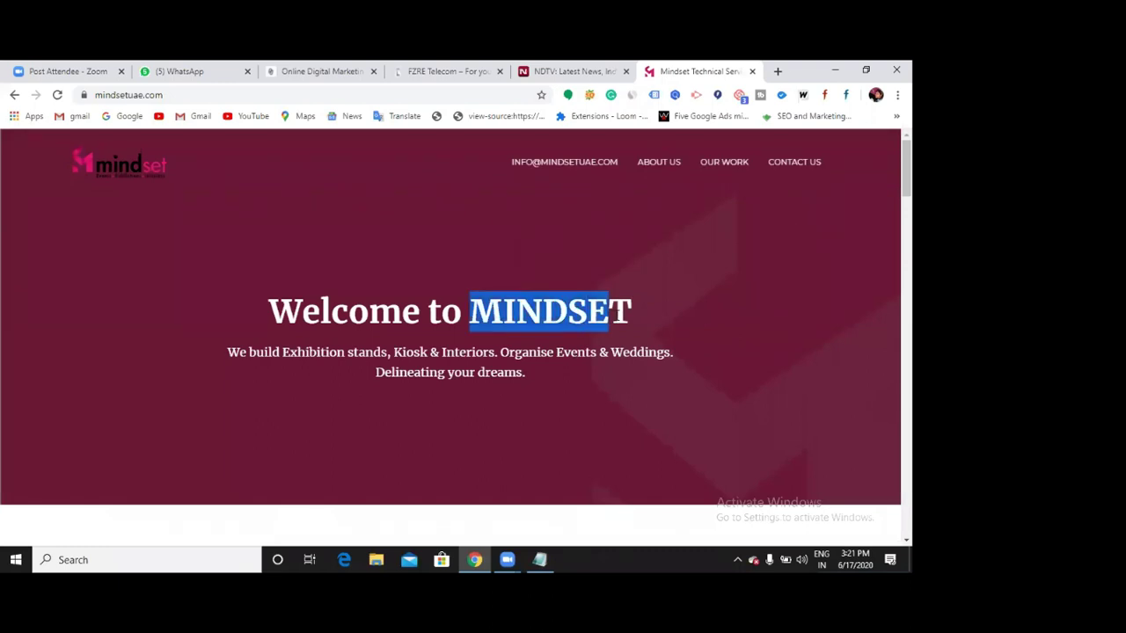
click(619, 312)
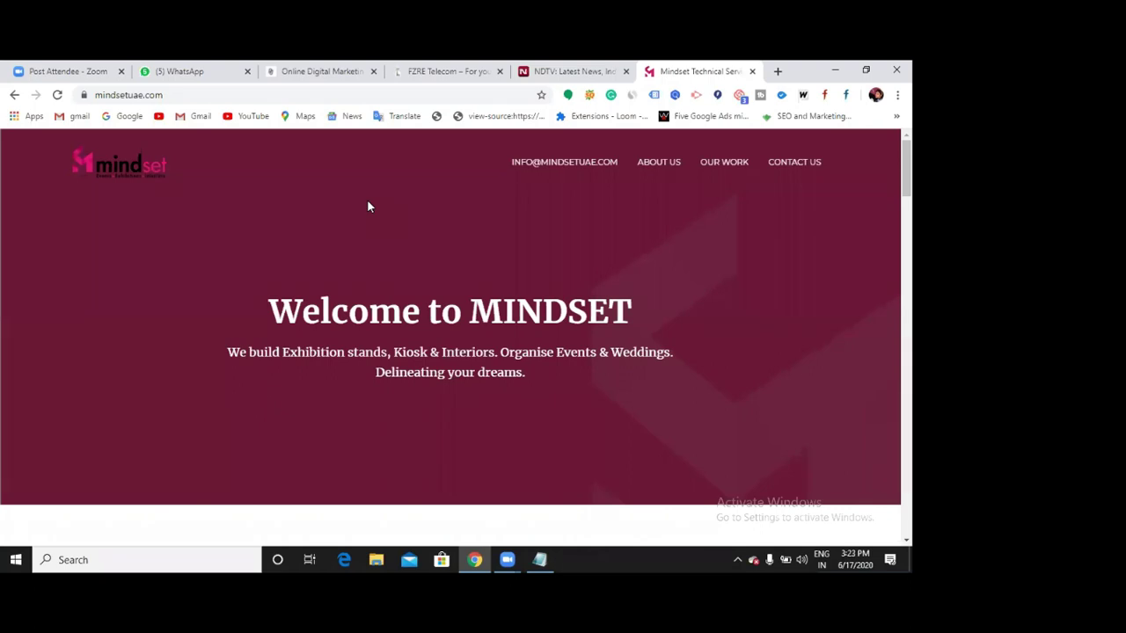
Step: Review the Mindset page's list of services and the Win Pens photo under Our Work, ending at the welcome banner
scroll(389, 221, down, 8)
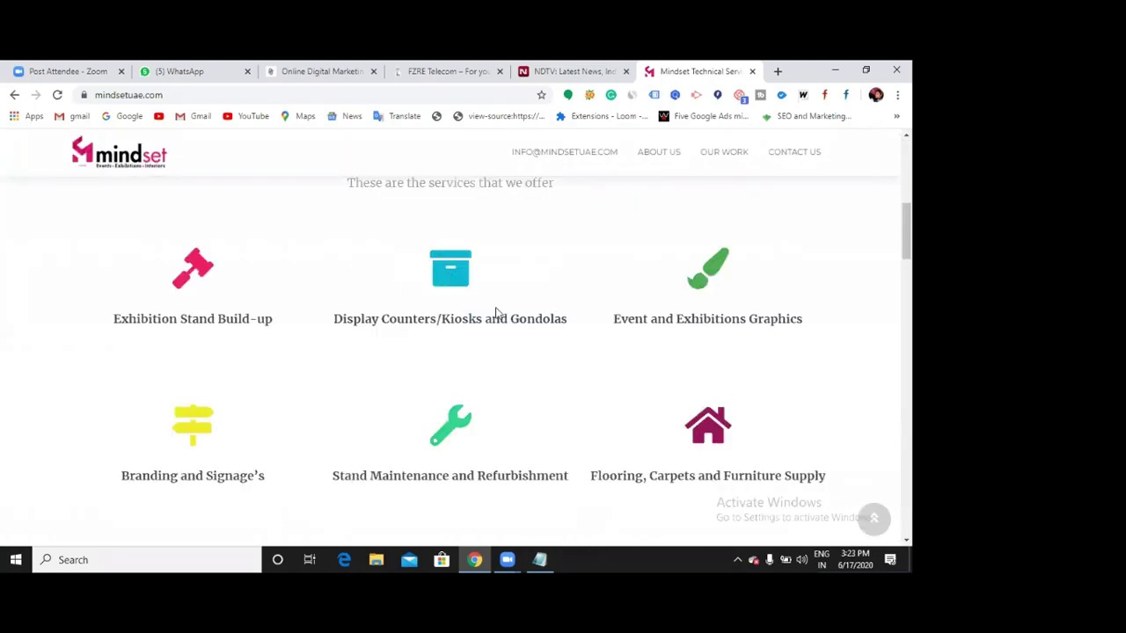
scroll(566, 382, down, 2)
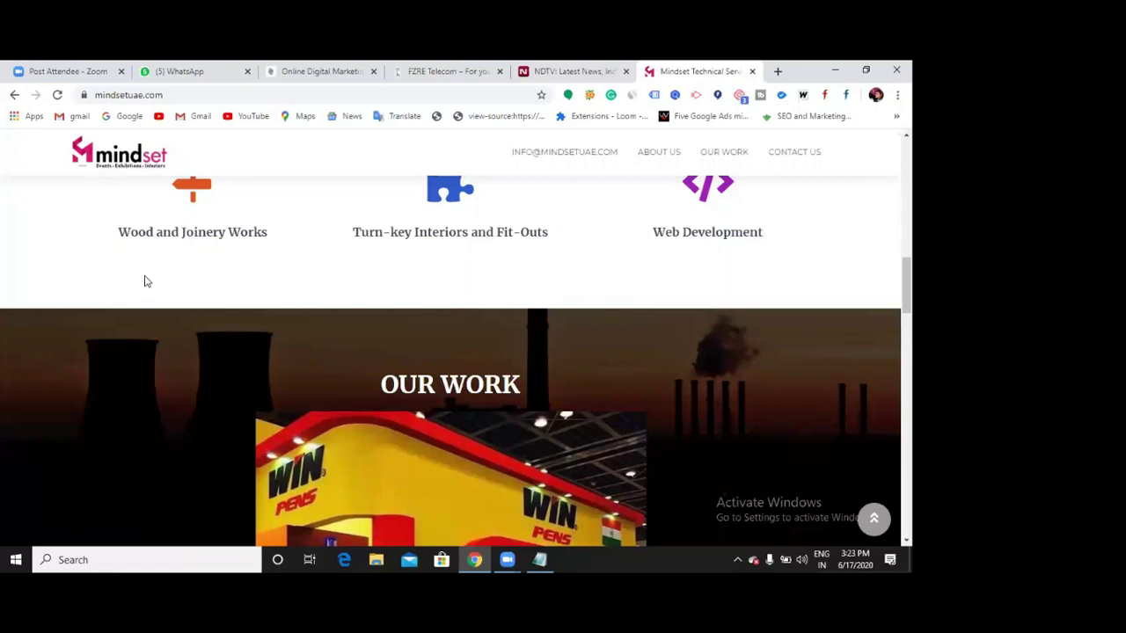
scroll(145, 282, down, 2)
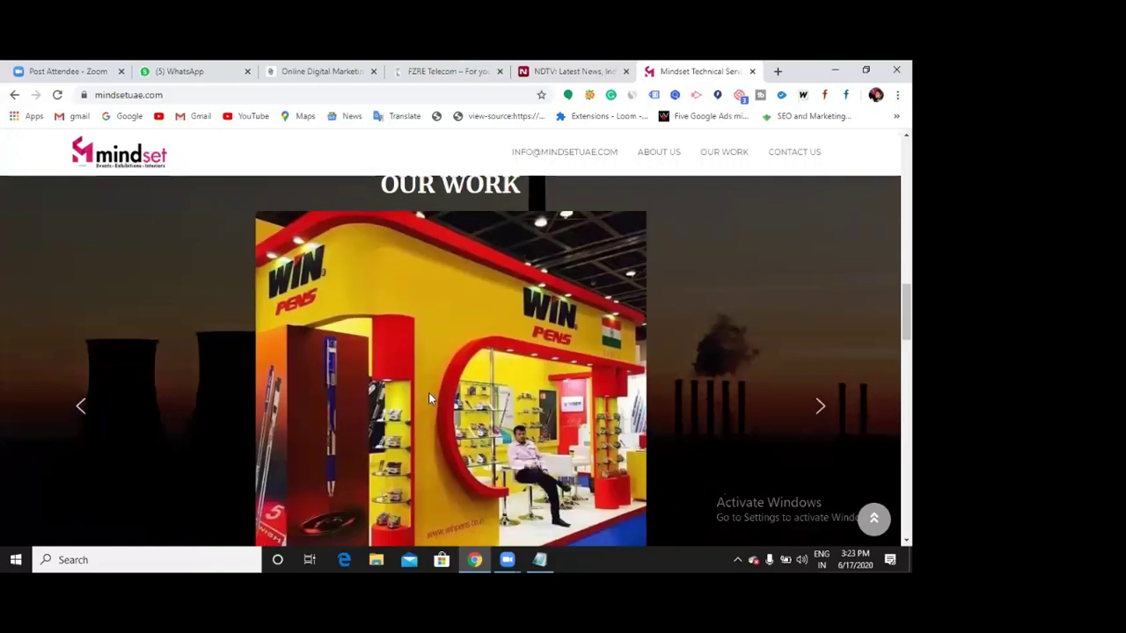
scroll(439, 391, down, 1)
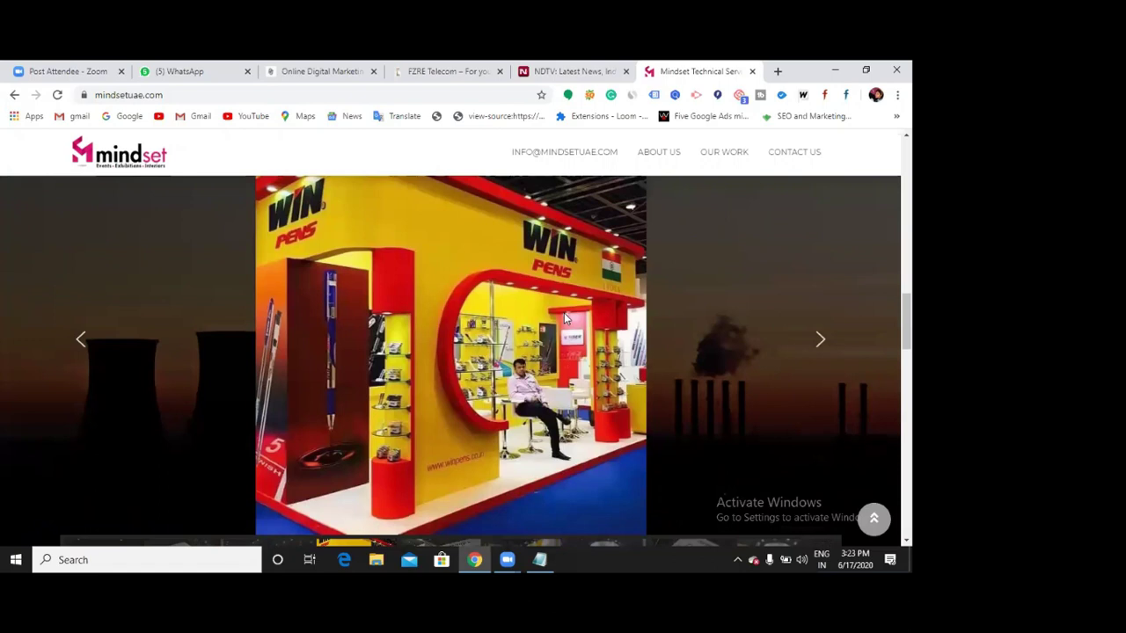
scroll(578, 333, up, 5)
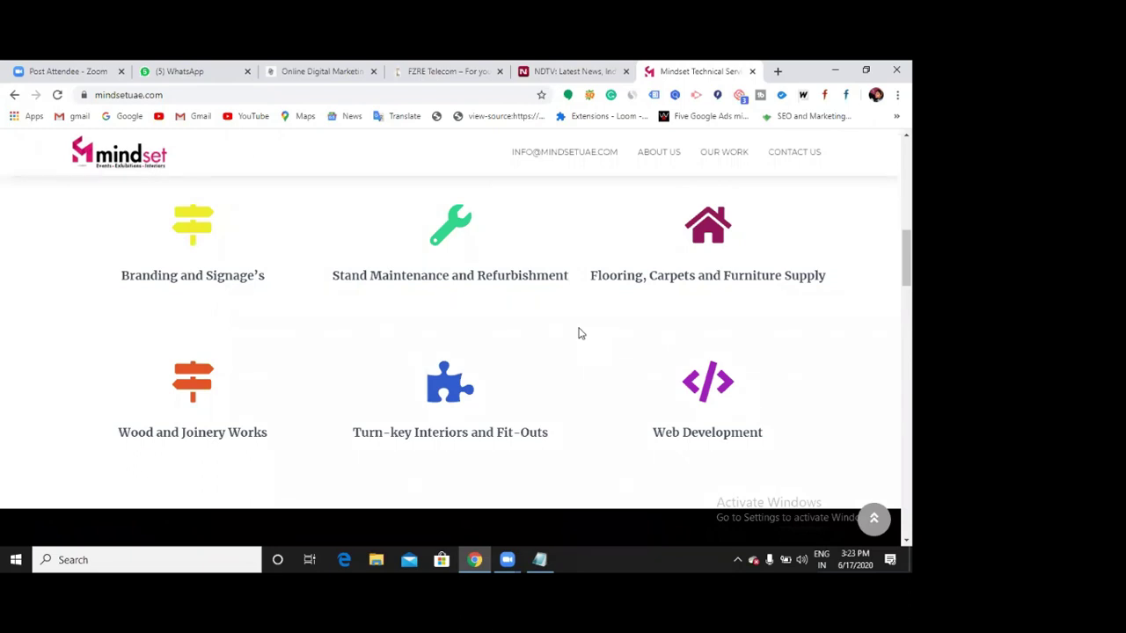
scroll(577, 342, up, 5)
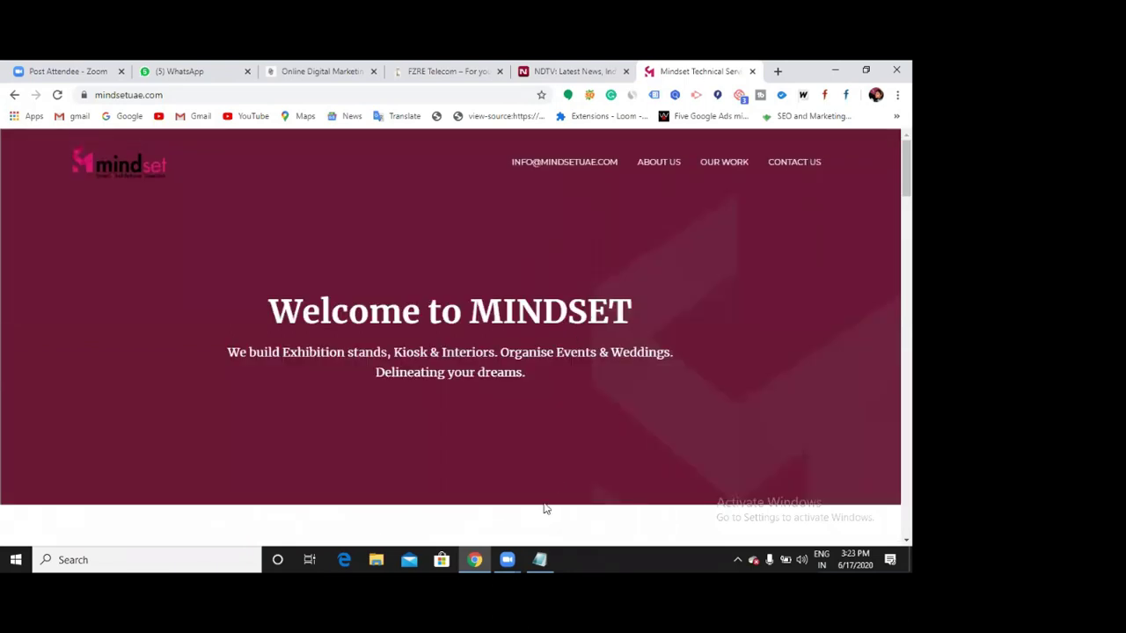
Step: Compare the FZRE Telecom site with the Mindset home page, ending on the FZRE Telecom site's Hello world! post
click(453, 72)
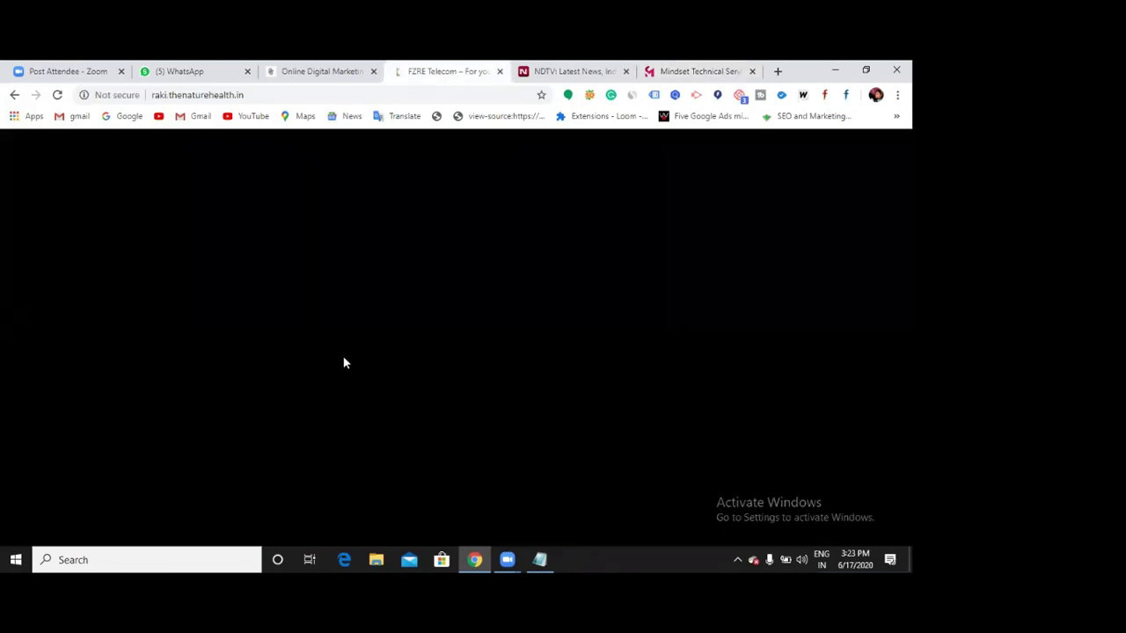
scroll(307, 306, down, 10)
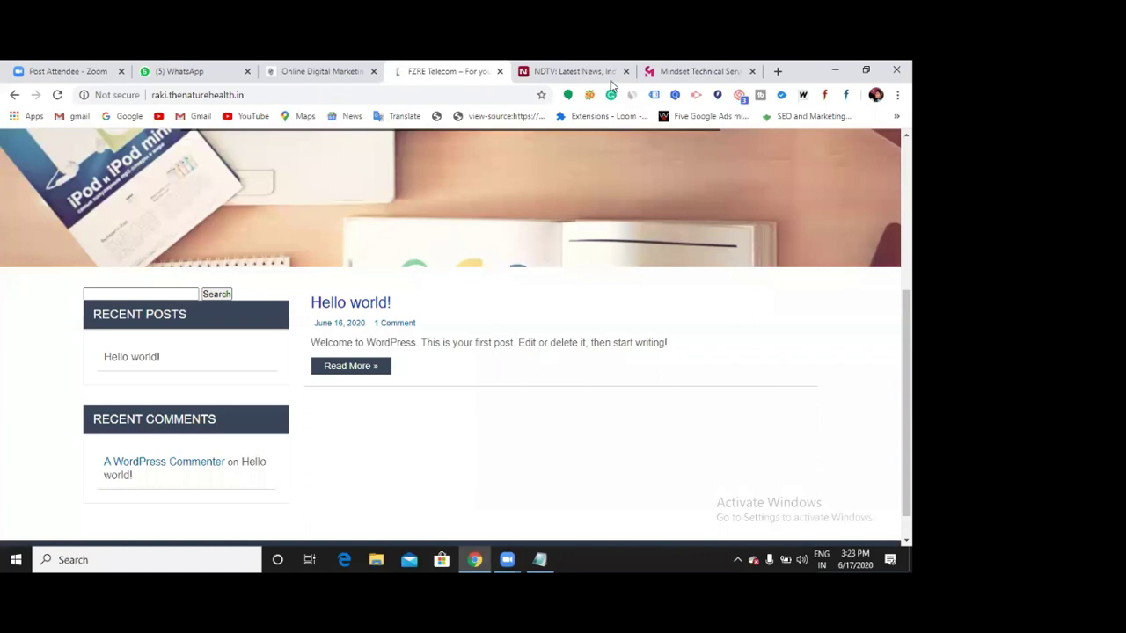
click(699, 71)
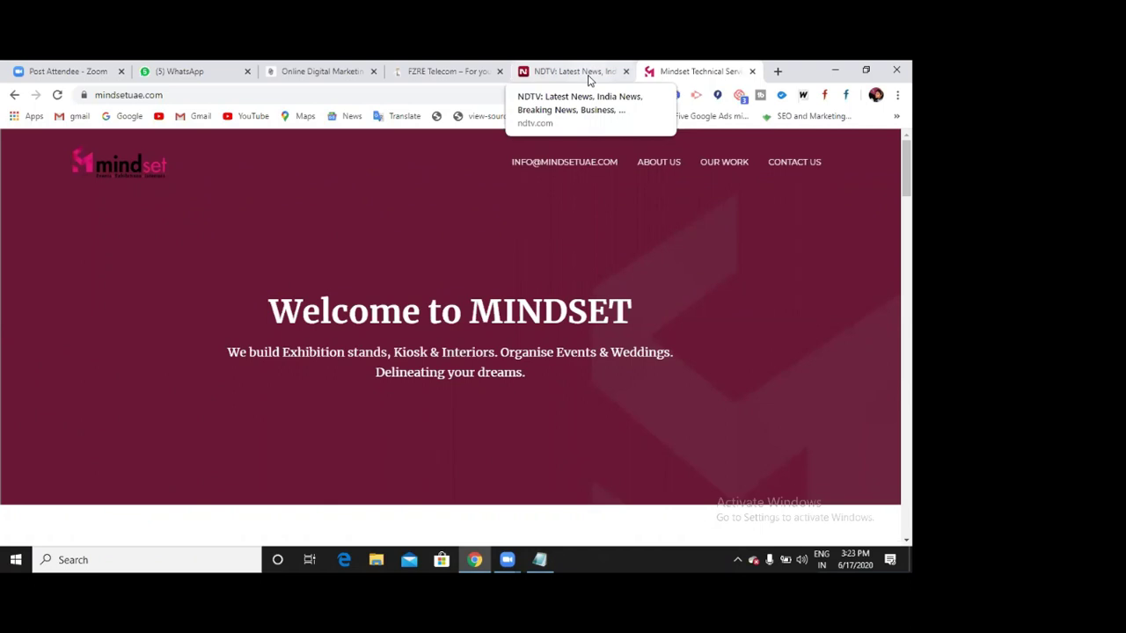
click(454, 80)
scroll(431, 327, up, 1)
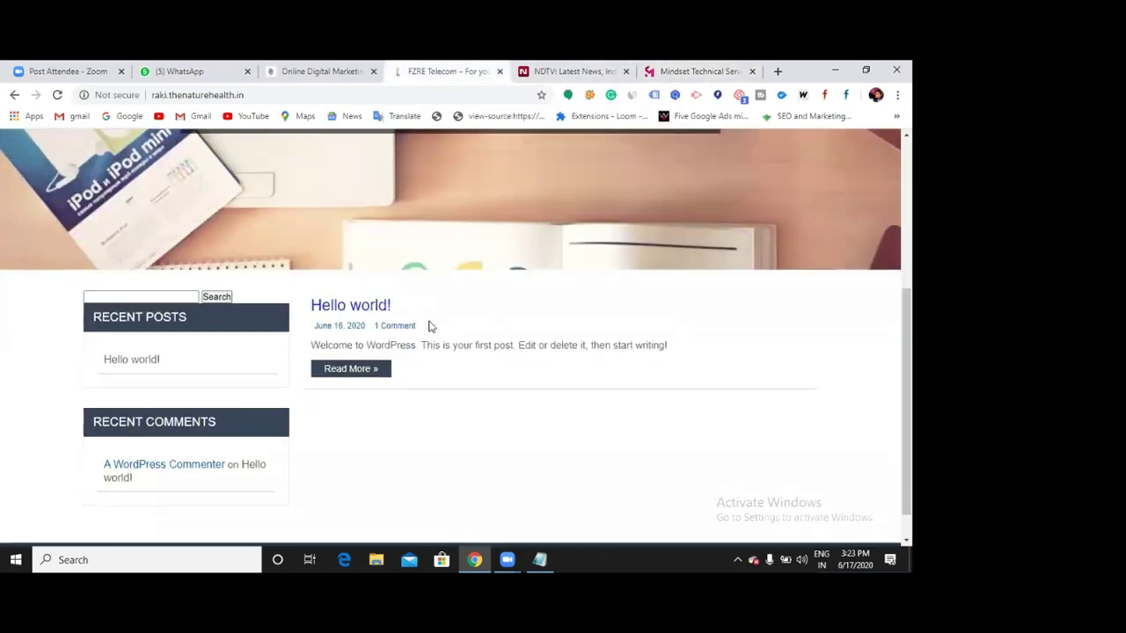
scroll(430, 327, up, 3)
scroll(392, 328, down, 2)
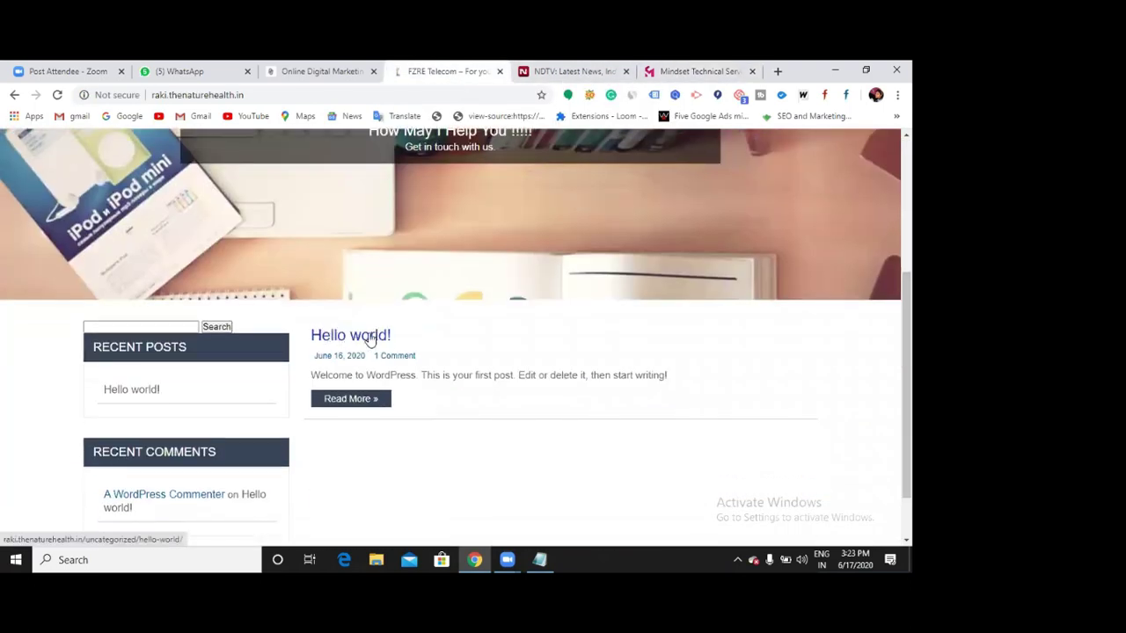
Step: Highlight the Hello world! post's title, date and text, and check them against the static and dynamic notes in Notepad
drag(309, 334, 391, 356)
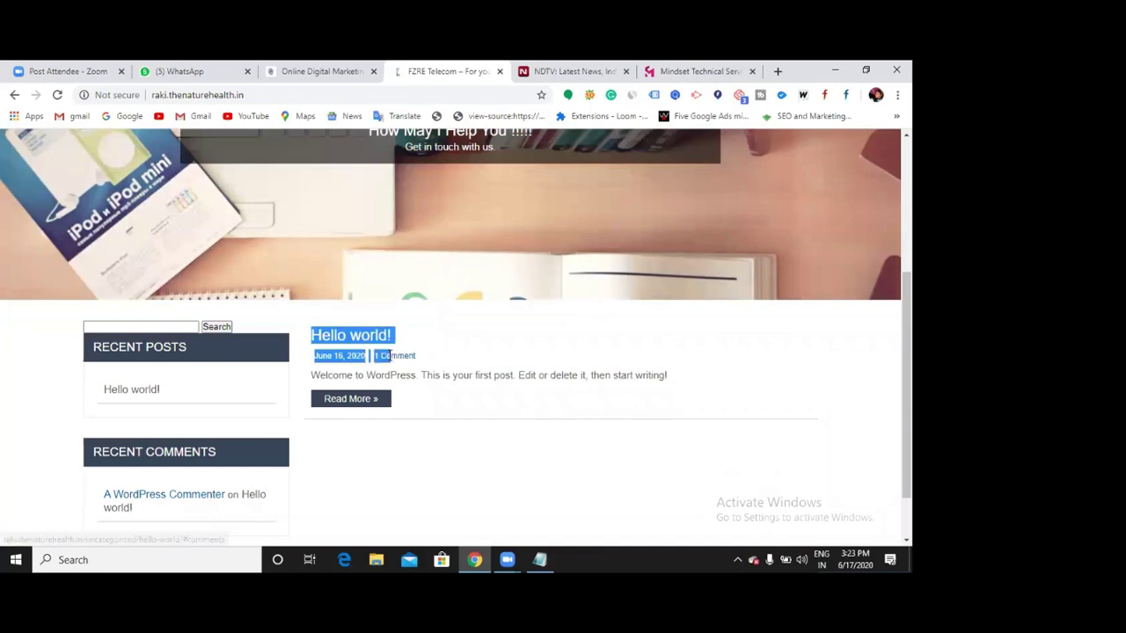
click(450, 372)
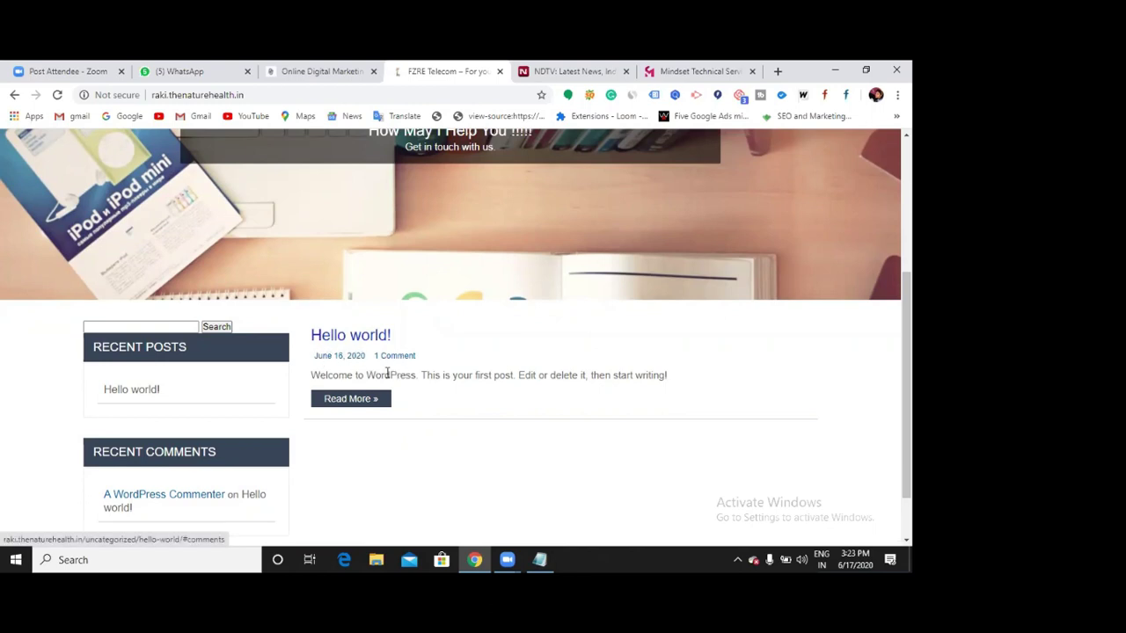
drag(671, 377, 309, 336)
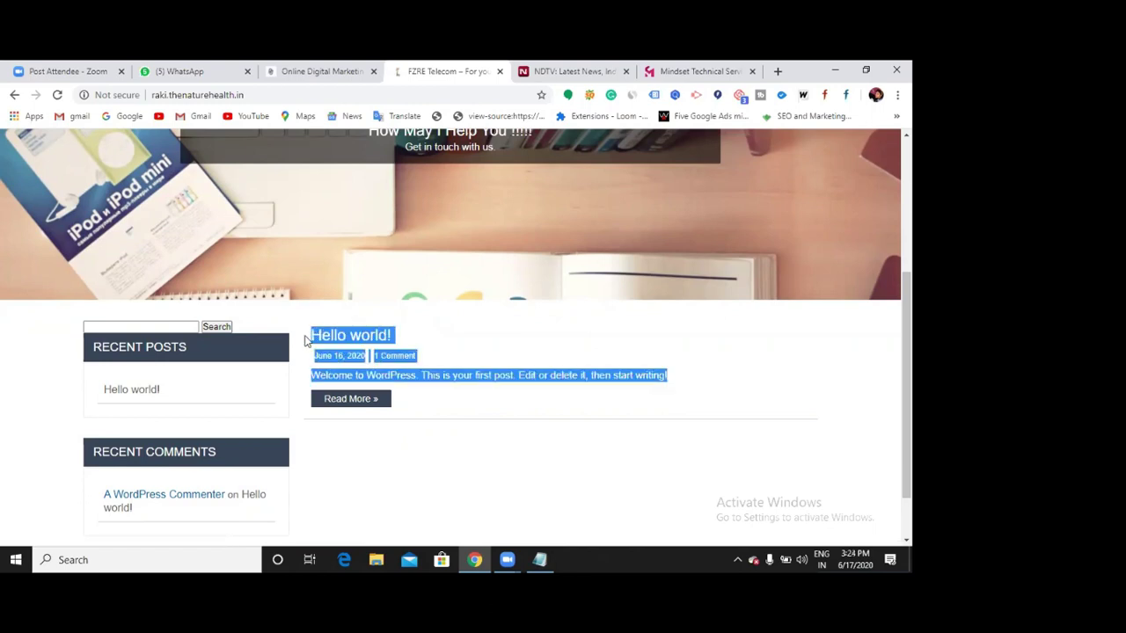
click(549, 374)
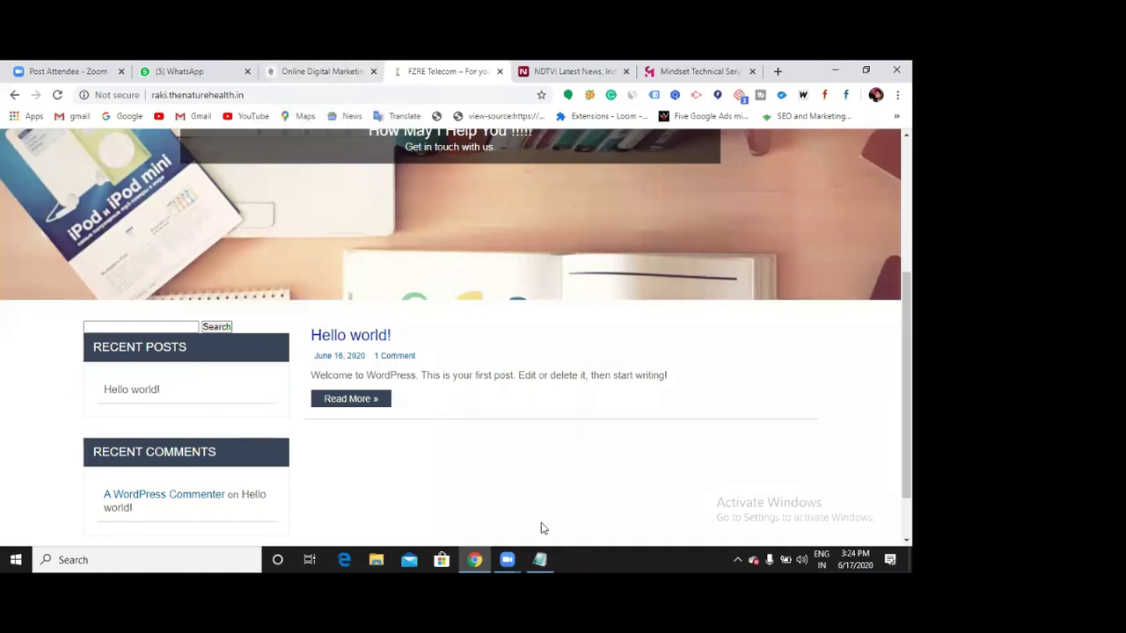
click(539, 560)
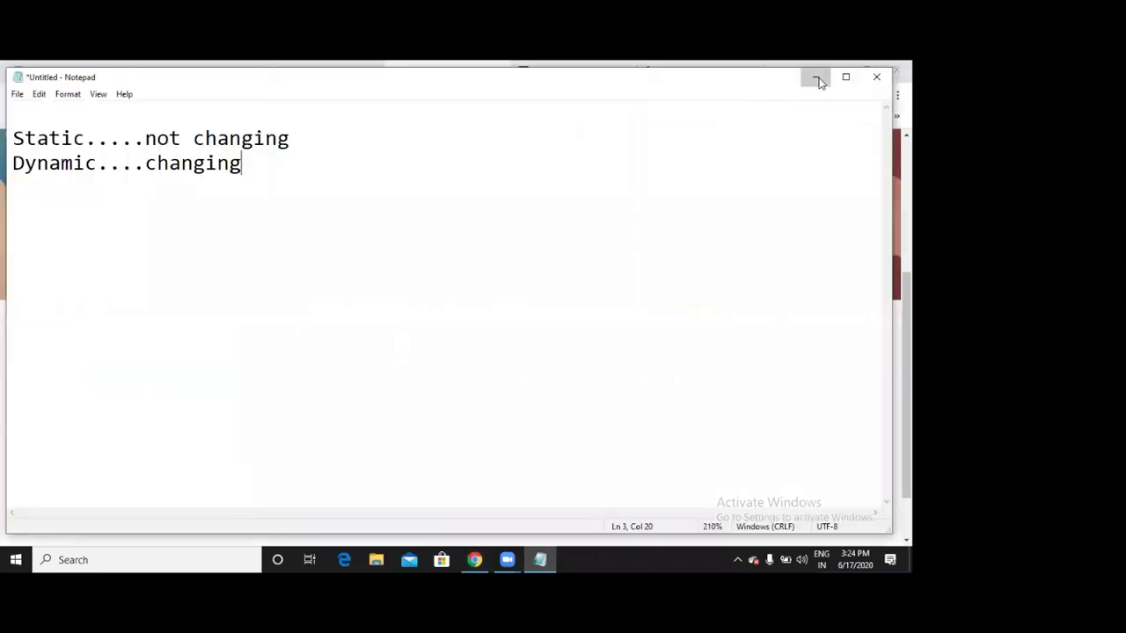
click(815, 76)
drag(310, 340, 332, 357)
drag(530, 384, 623, 378)
click(671, 440)
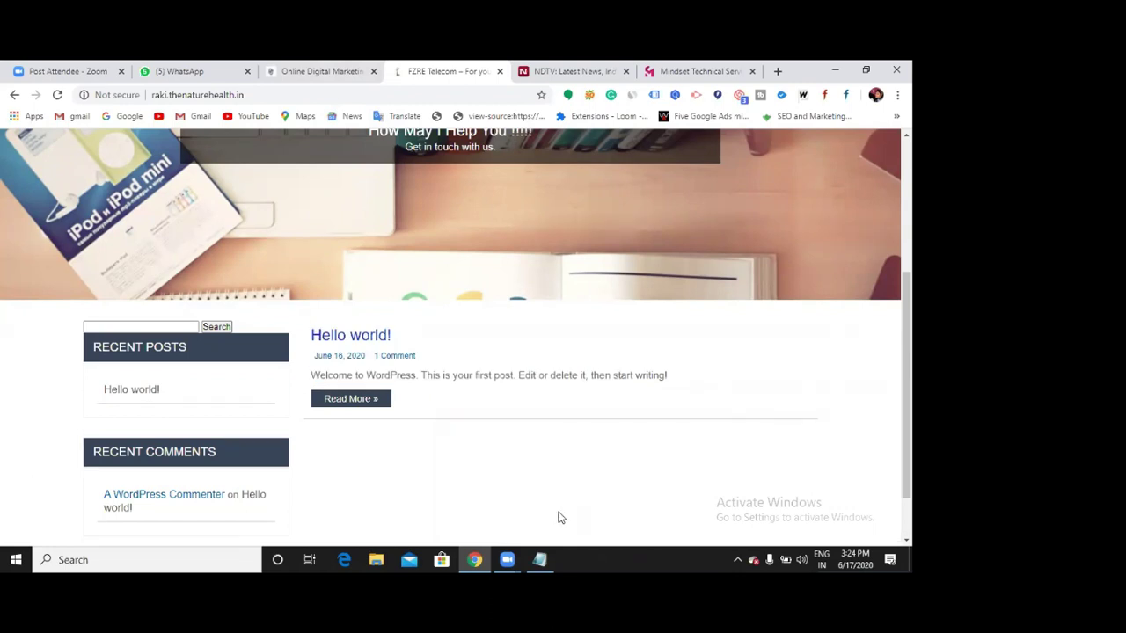
Step: Switch to Notepad and add a new line reading "posts." below the Dynamic line
key(alt+Tab)
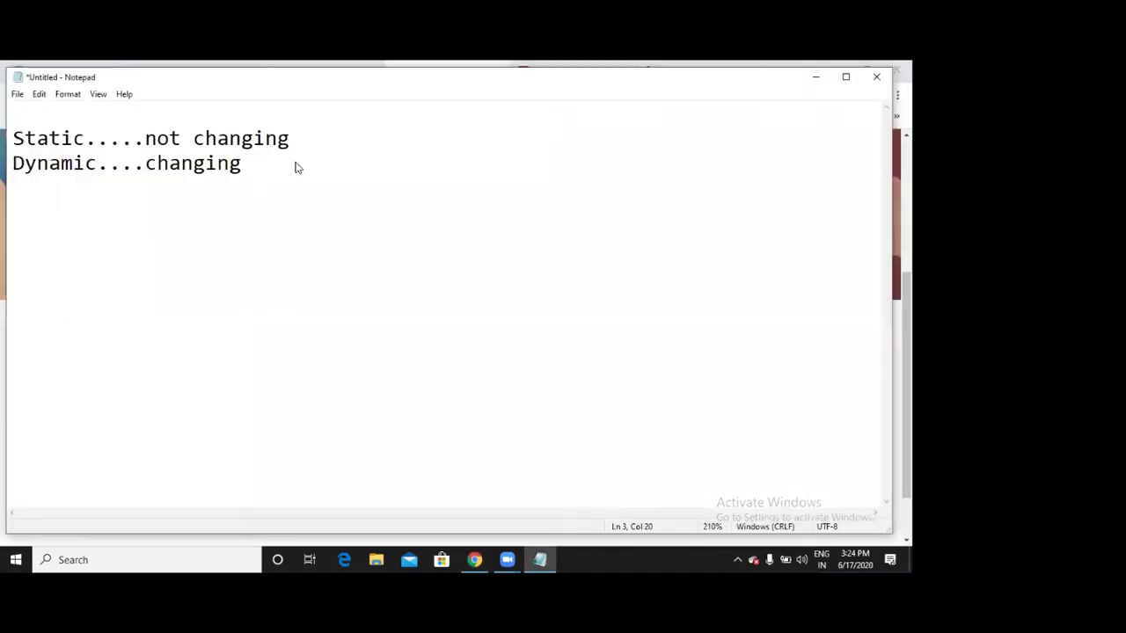
key(Return)
text(posts.)
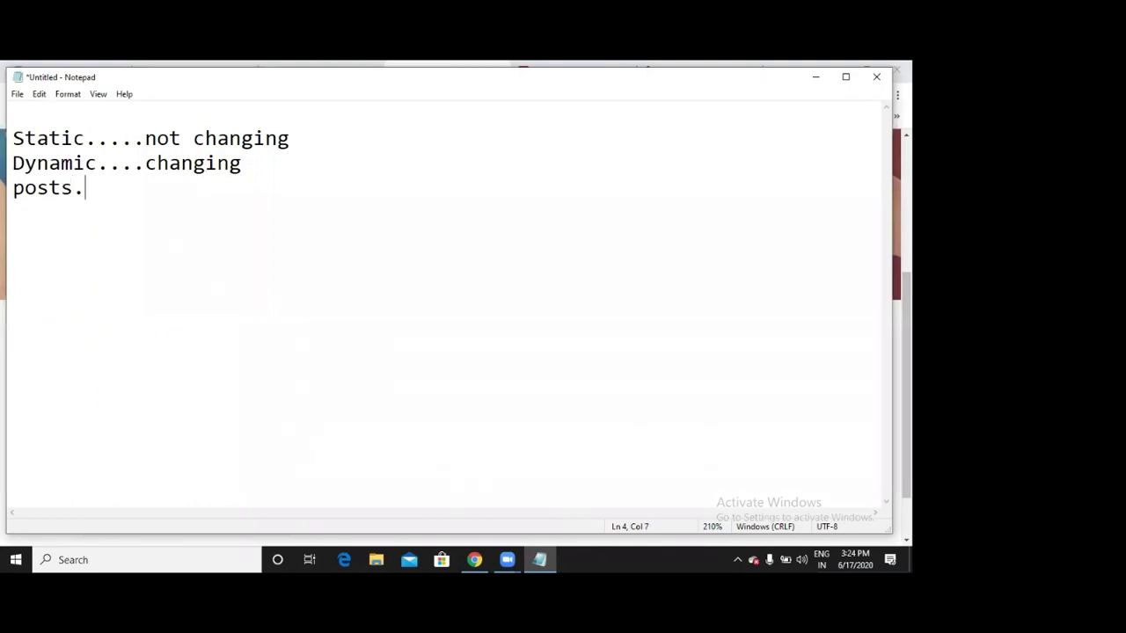
Step: Return to Chrome and look over the FZRE Telecom page from its navigation and banner to the footer
click(816, 76)
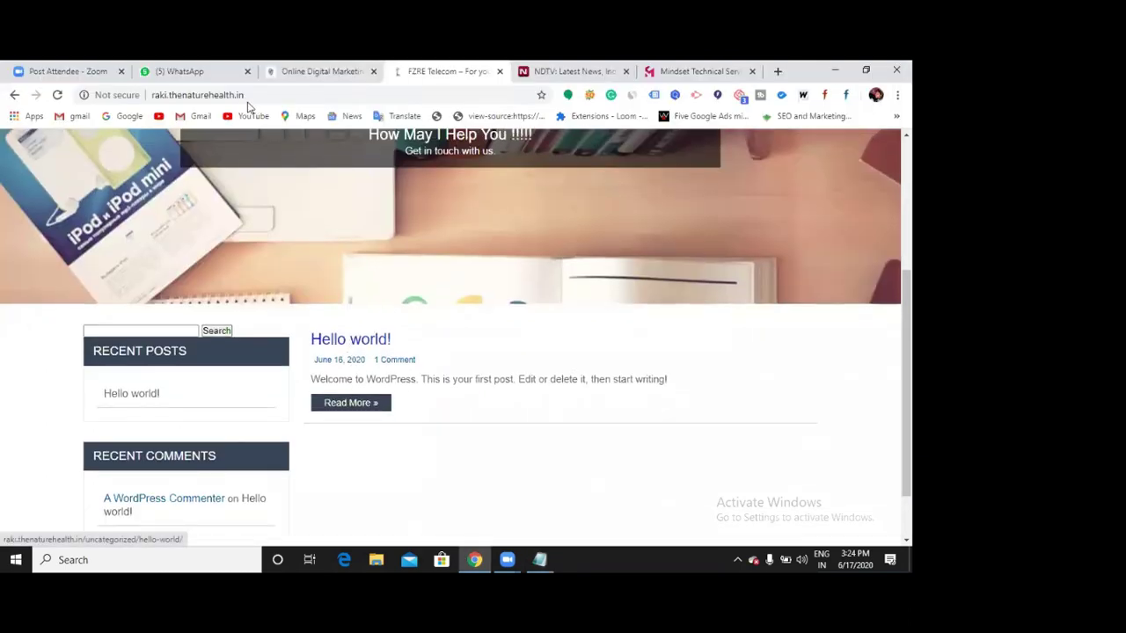
scroll(414, 370, up, 1)
scroll(401, 289, up, 1)
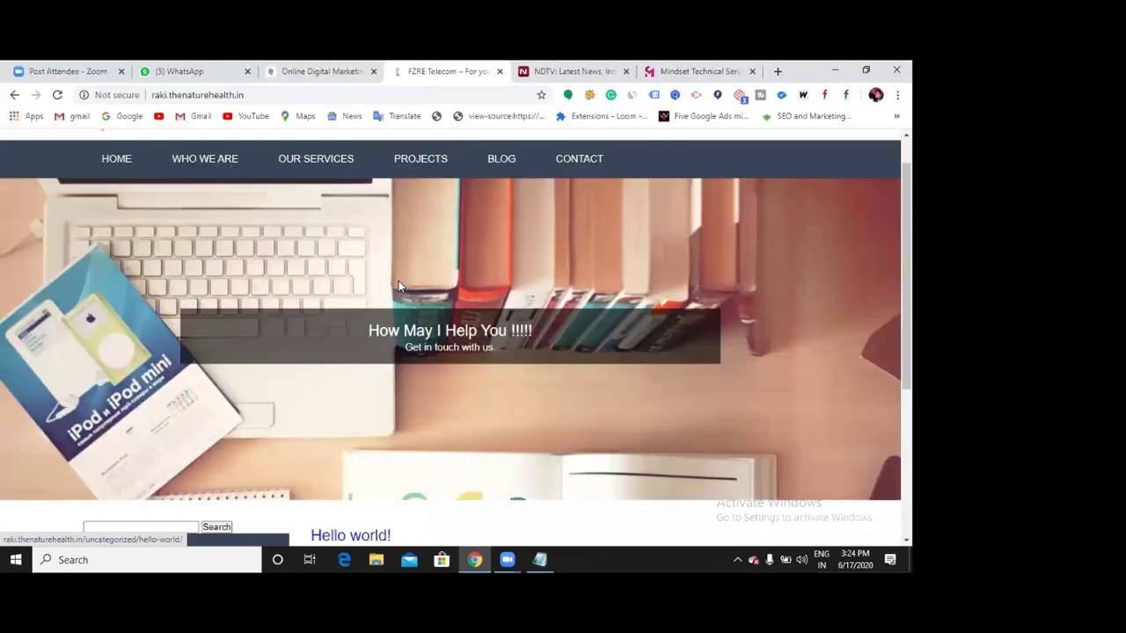
scroll(399, 283, down, 3)
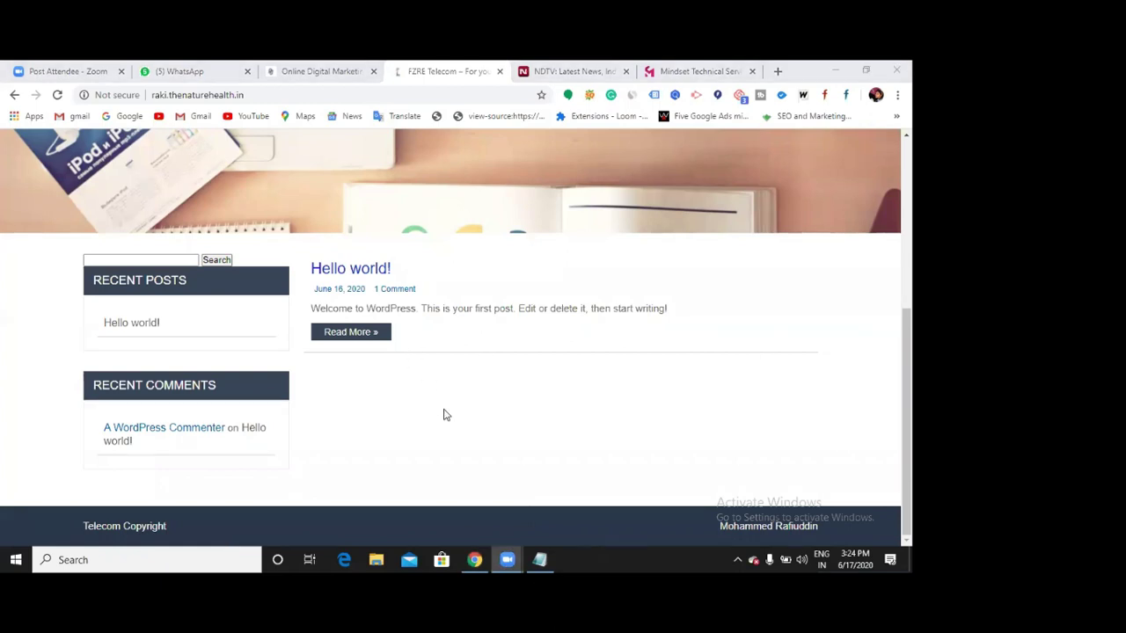
Step: Switch to Notepad and add the line "Pages...Home, about us," below the posts line
scroll(444, 414, up, 2)
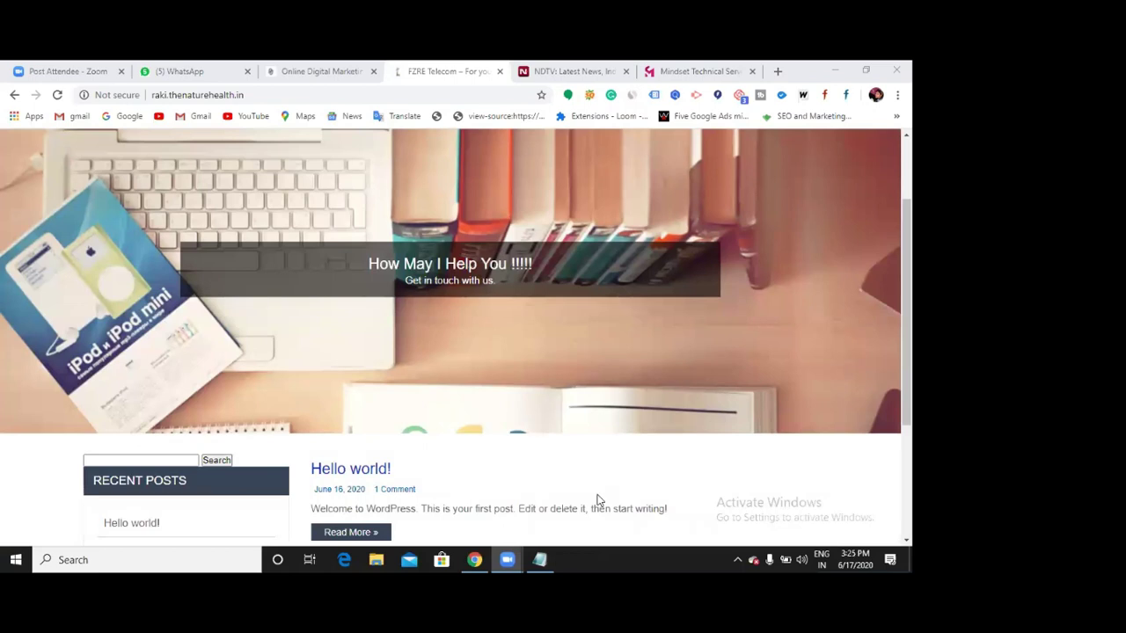
key(alt+Tab)
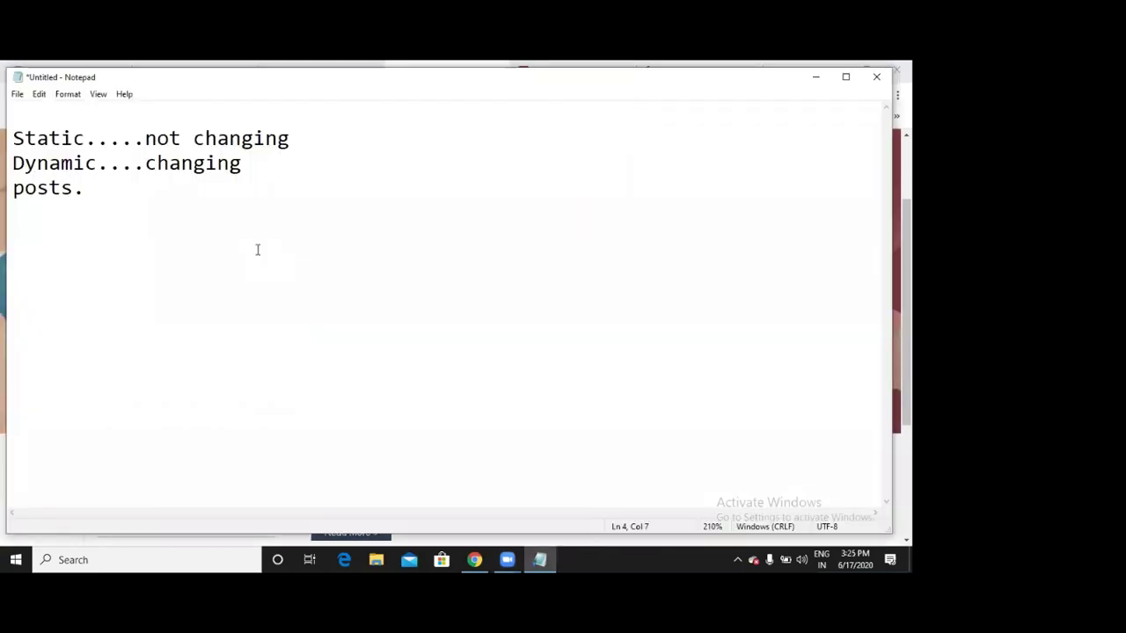
key(Return)
text(Pages)
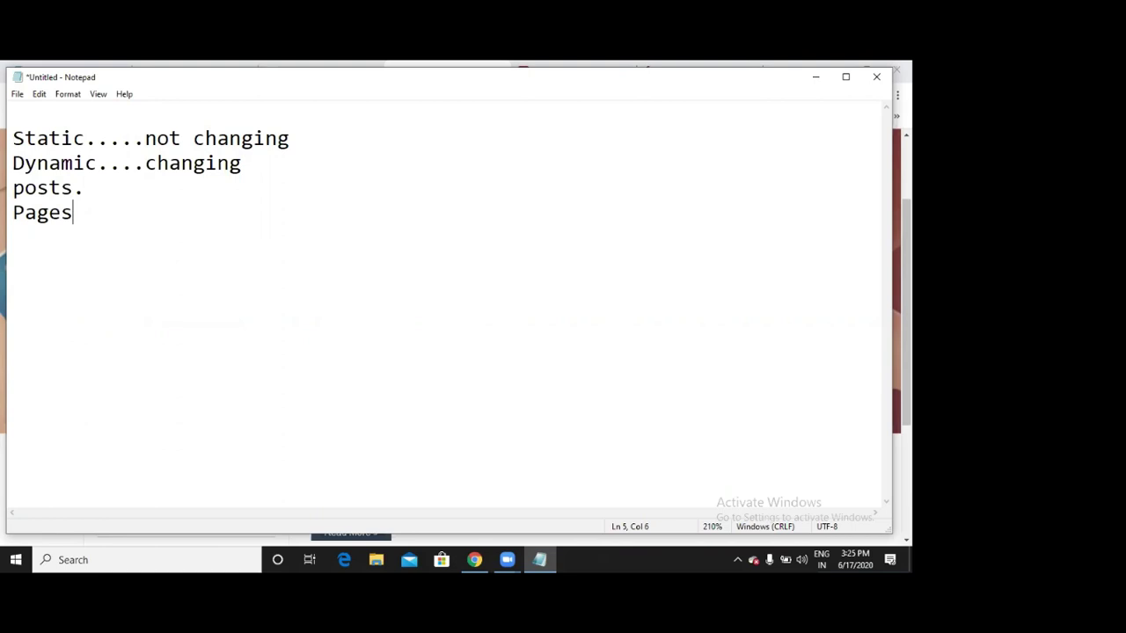
text(...)
text(Home, abo)
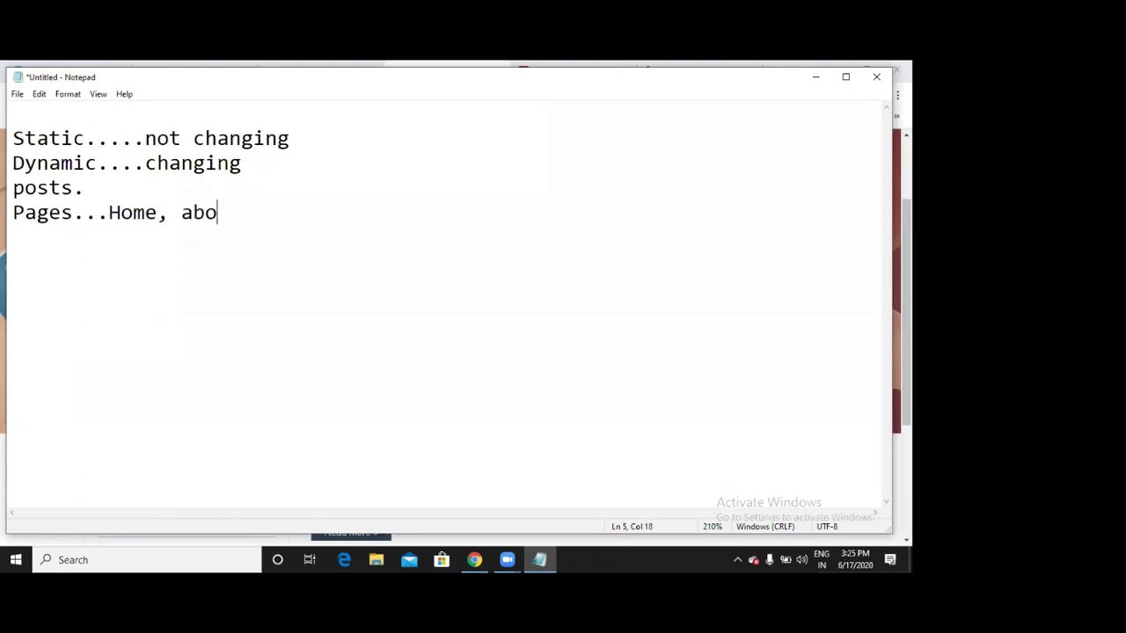
text(ut us,)
Step: Leave a blank line below the Pages line and write "What is digital marketing" under it
key(Return)
key(Return)
text(Wh)
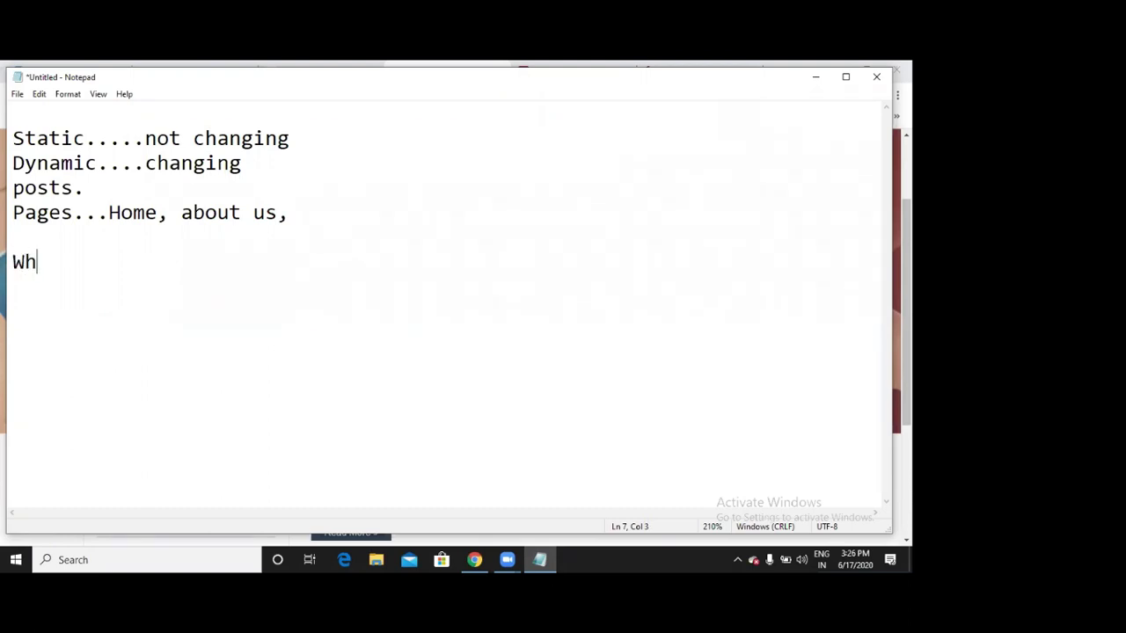
text(at is digital )
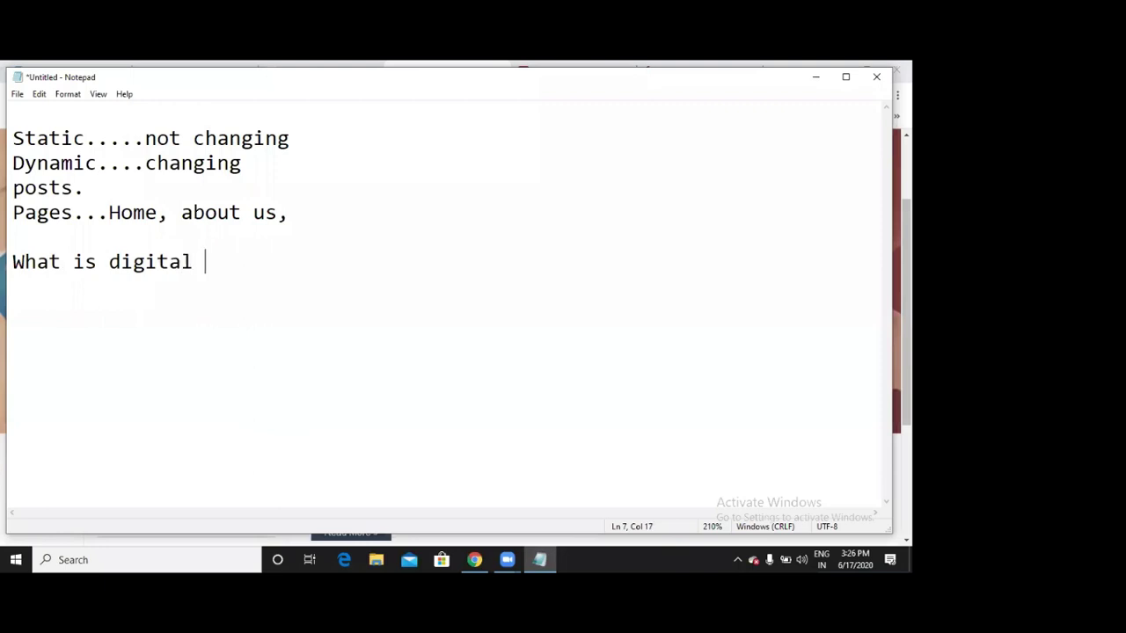
text(marketing)
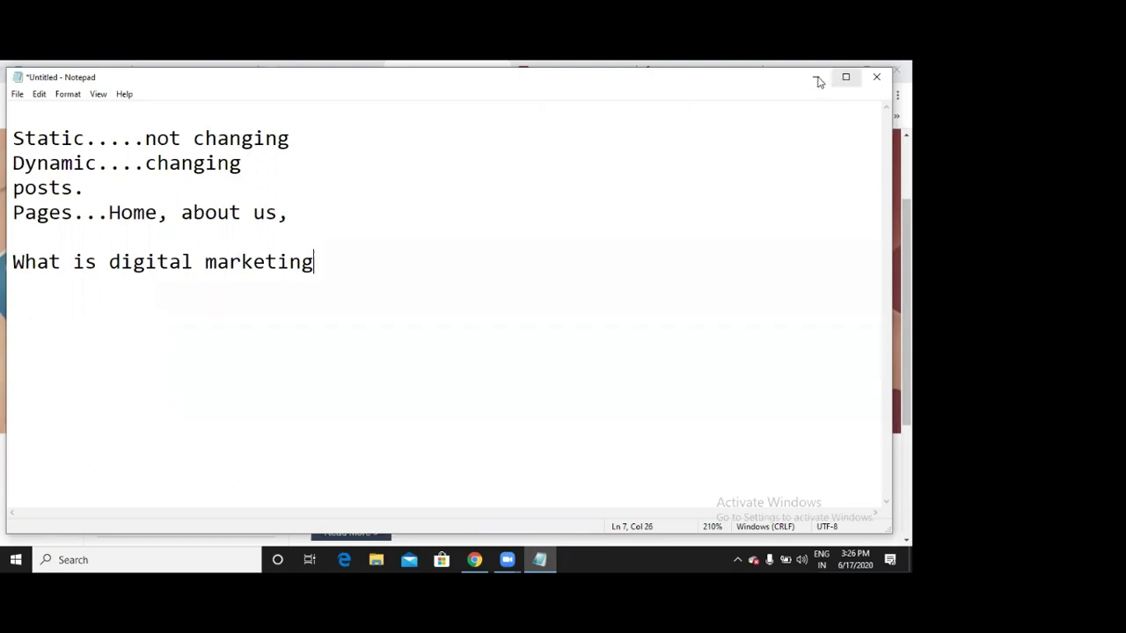
Step: Return to Chrome and look over the stories on the NDTV home page
key(alt+Tab)
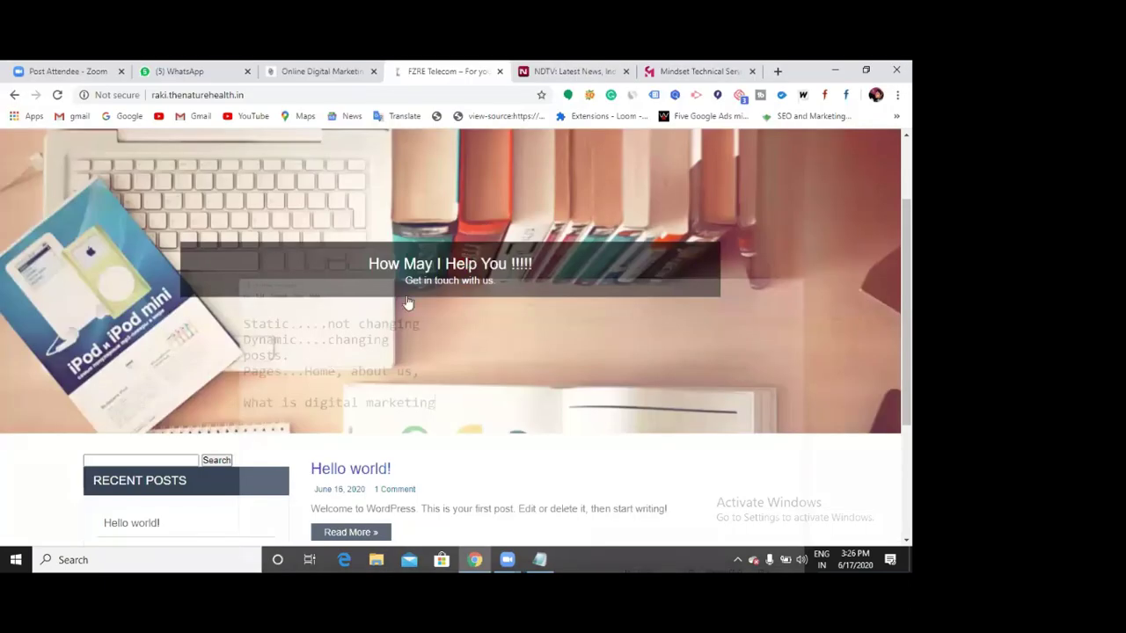
key(ctrl+Tab)
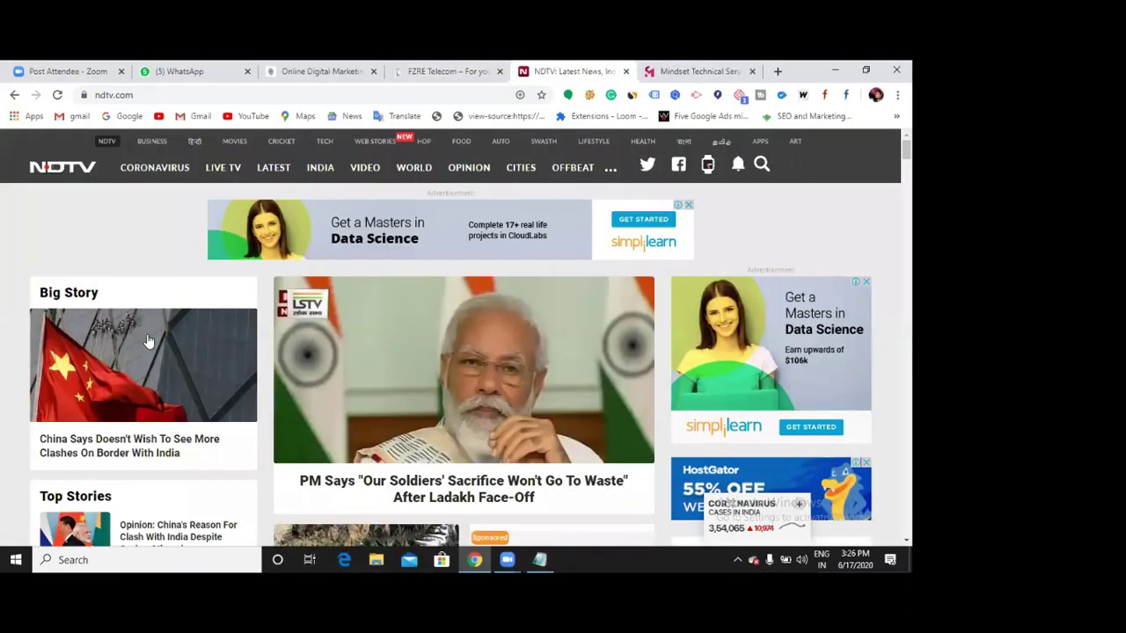
scroll(205, 304, down, 2)
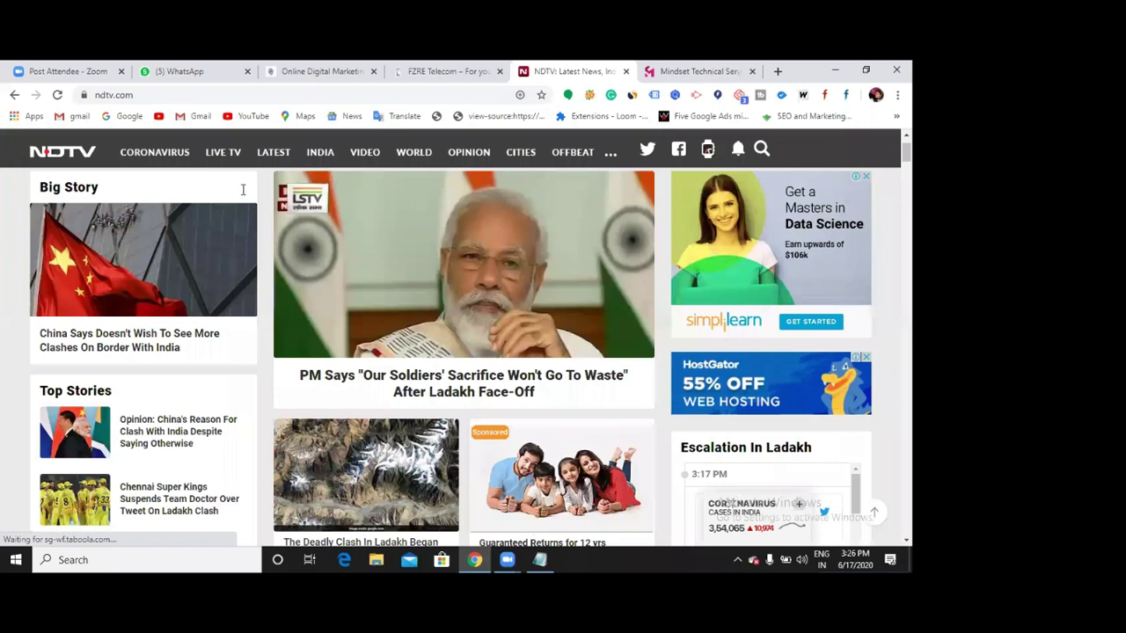
scroll(384, 229, down, 2)
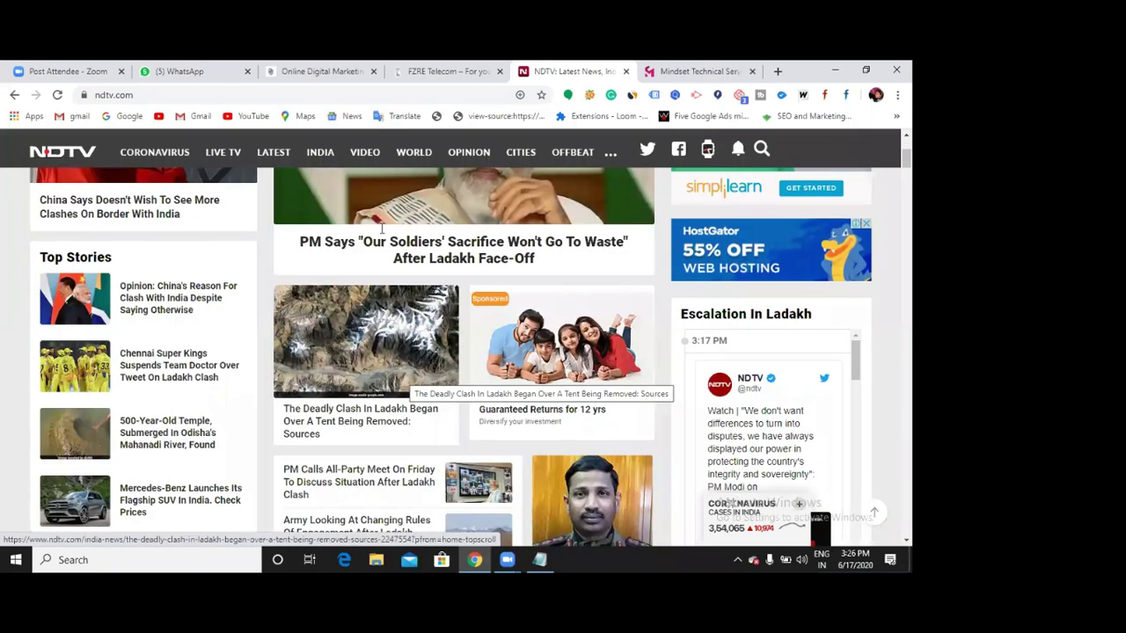
Step: Switch to Notepad and write "Categories....." on the blank line above "What is digital marketing"
key(alt+Tab)
text(Cate)
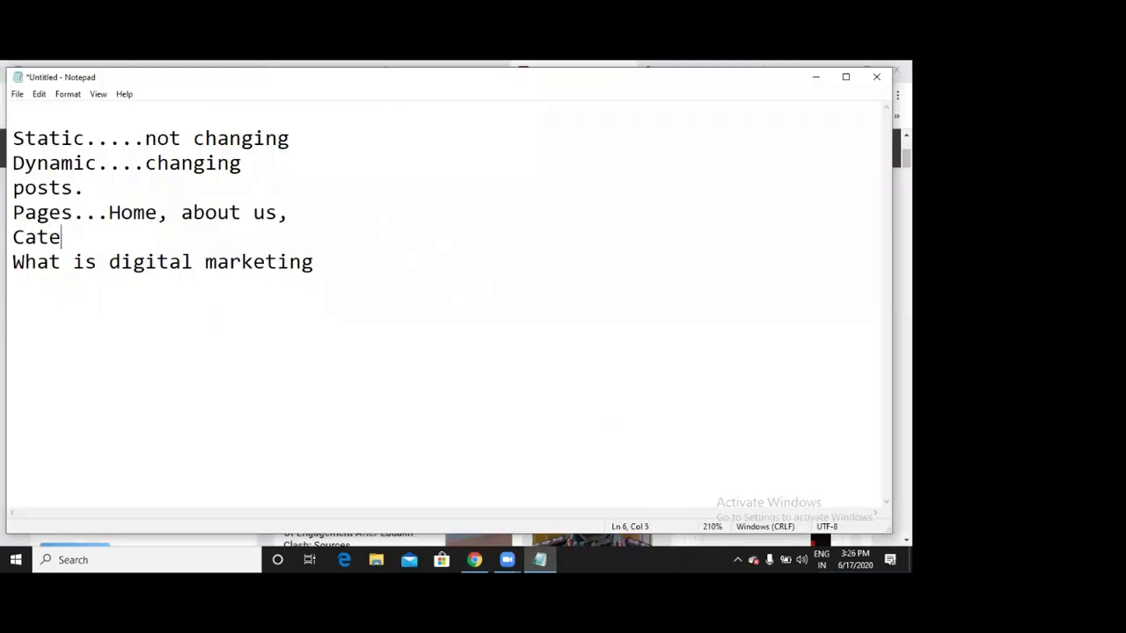
text(gories)
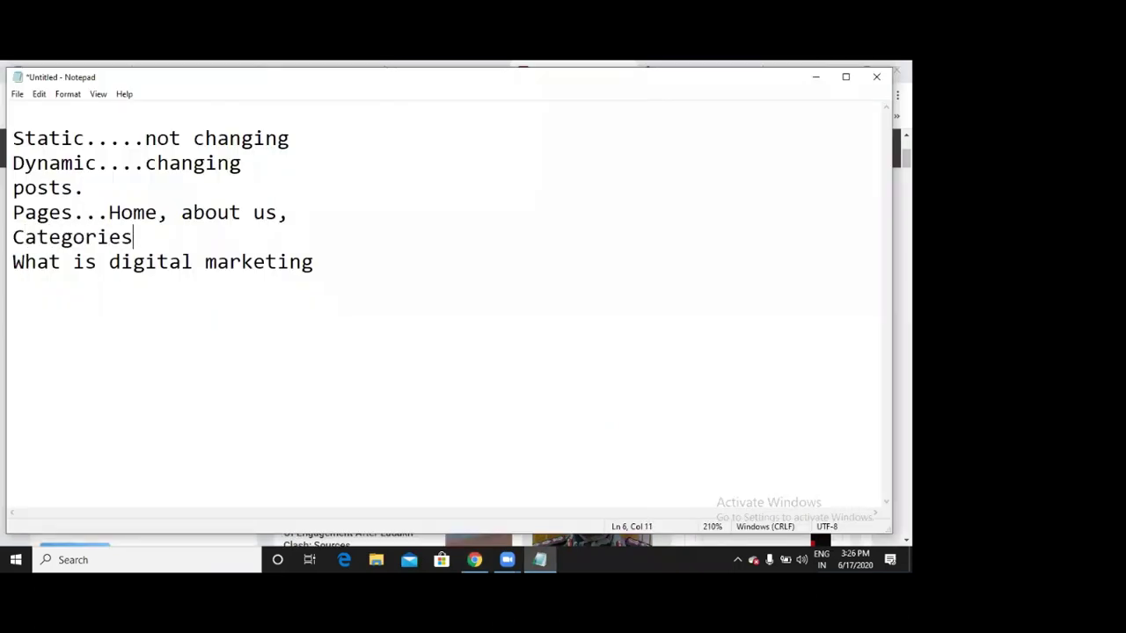
text(.....)
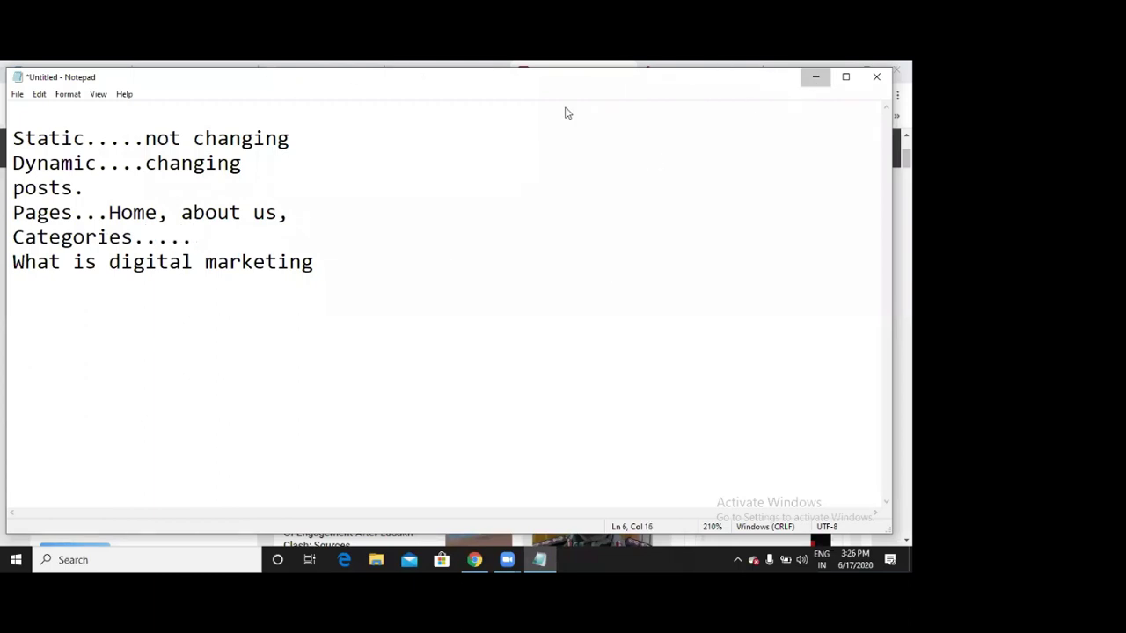
Step: Return to Chrome and open odmt.in in a new tab
key(super+Down)
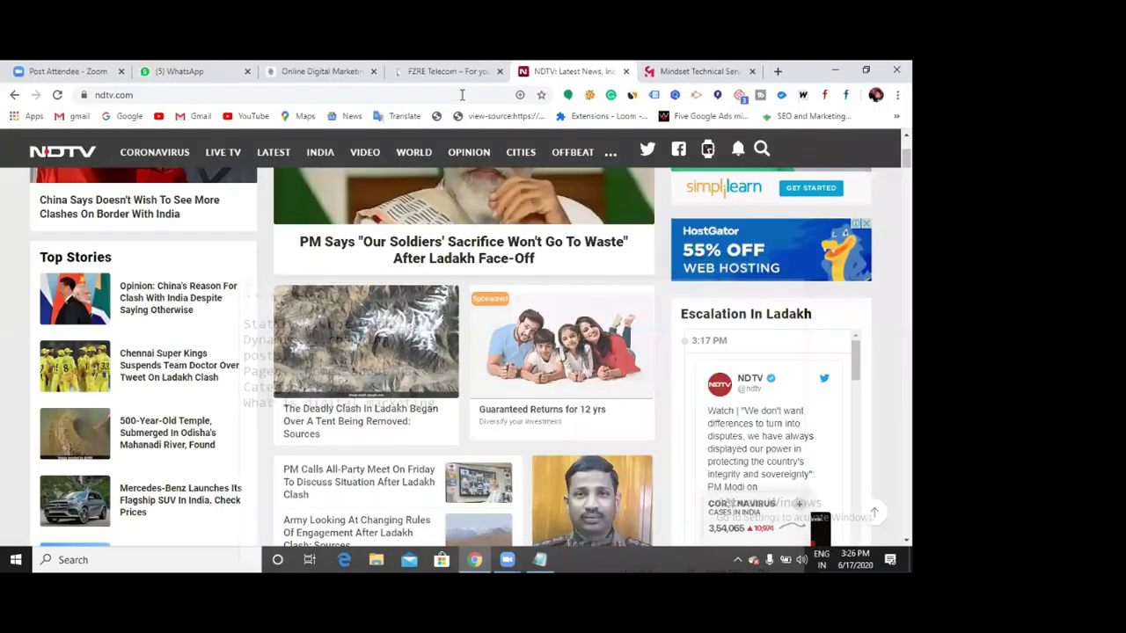
key(ctrl+t)
text(odmt)
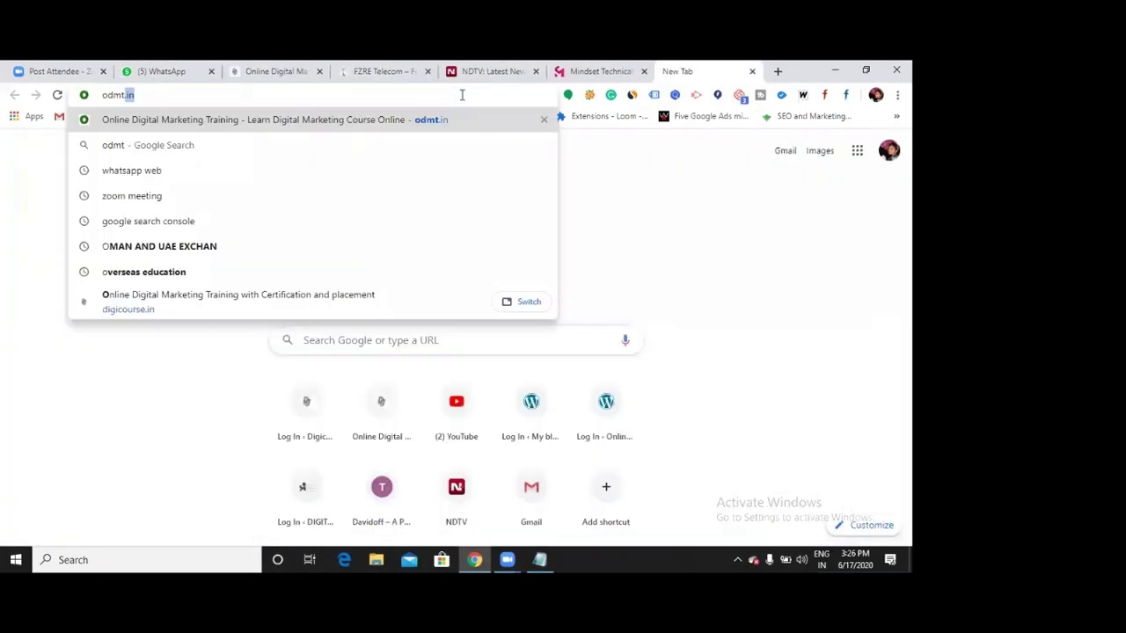
key(Return)
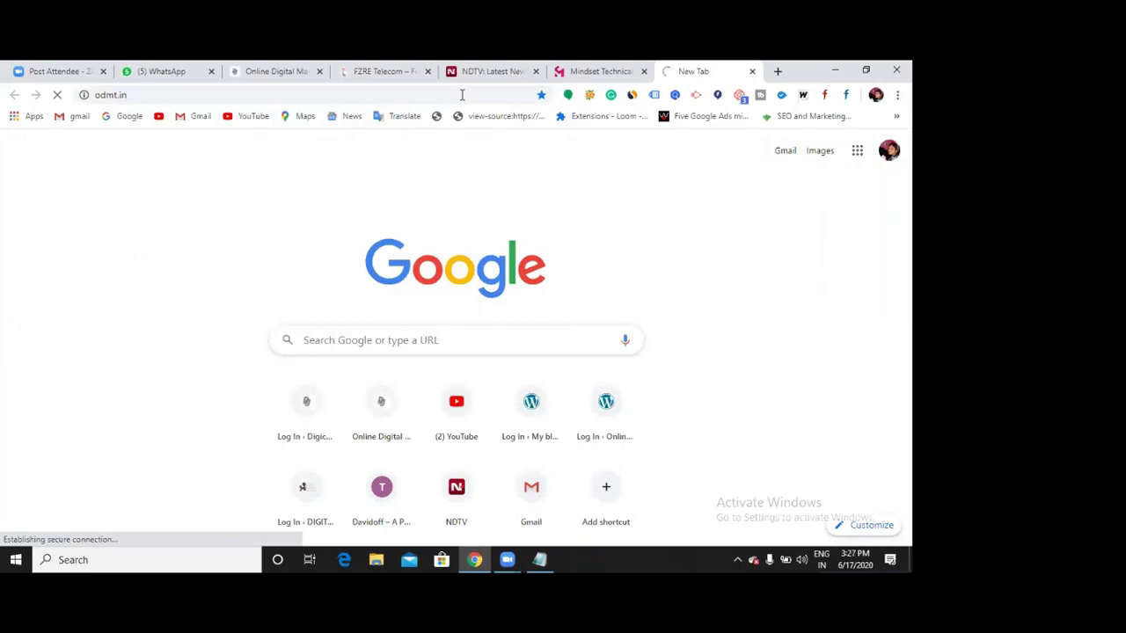
click(462, 94)
click(462, 94)
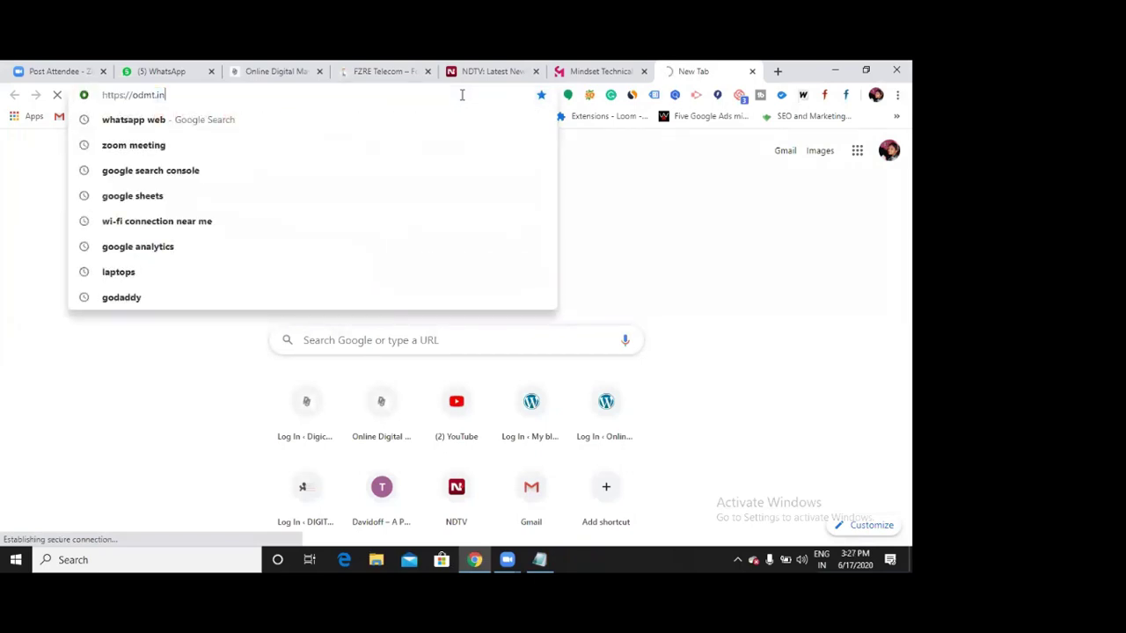
key(Return)
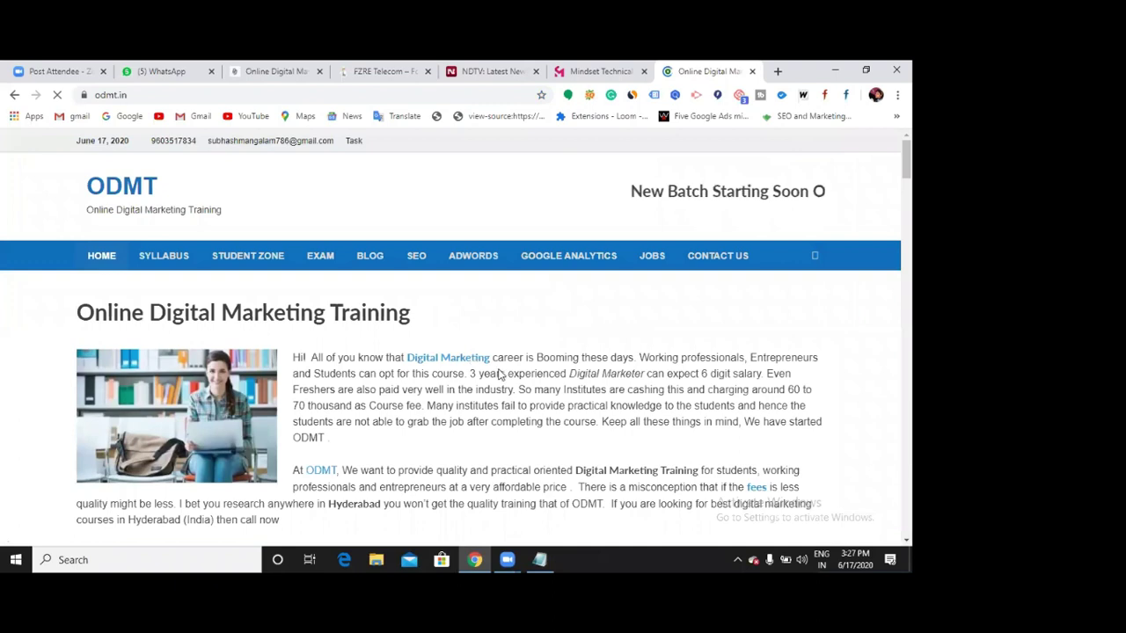
Step: Look over the ODMT home page's course modules, enrolment form and demo video section, ending back at its header
scroll(499, 374, down, 1)
scroll(504, 379, down, 10)
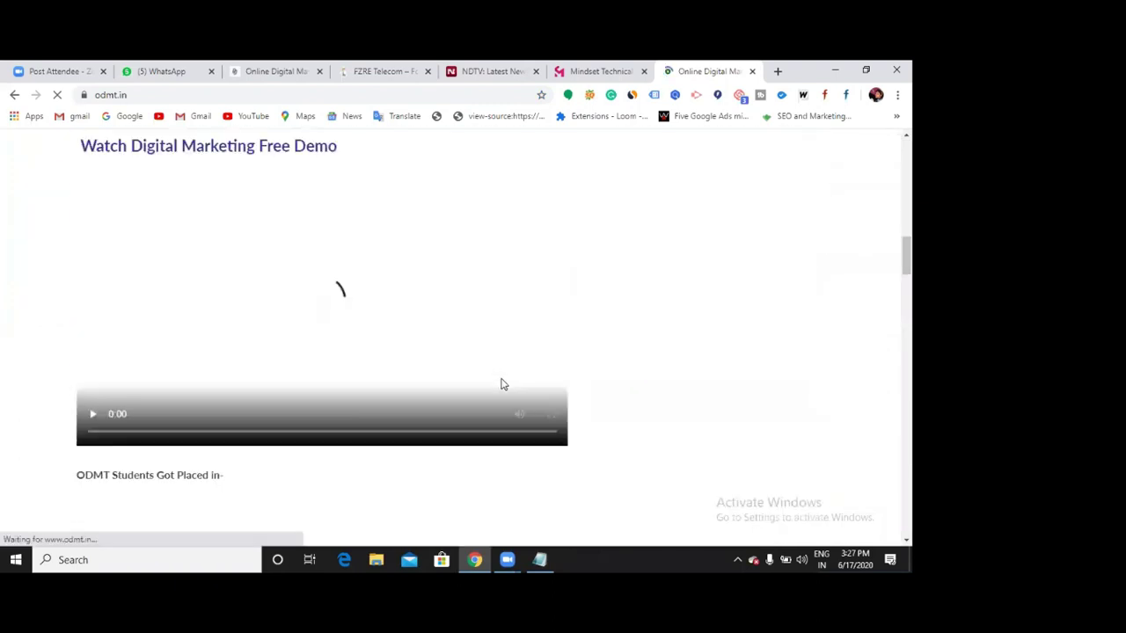
scroll(502, 384, up, 5)
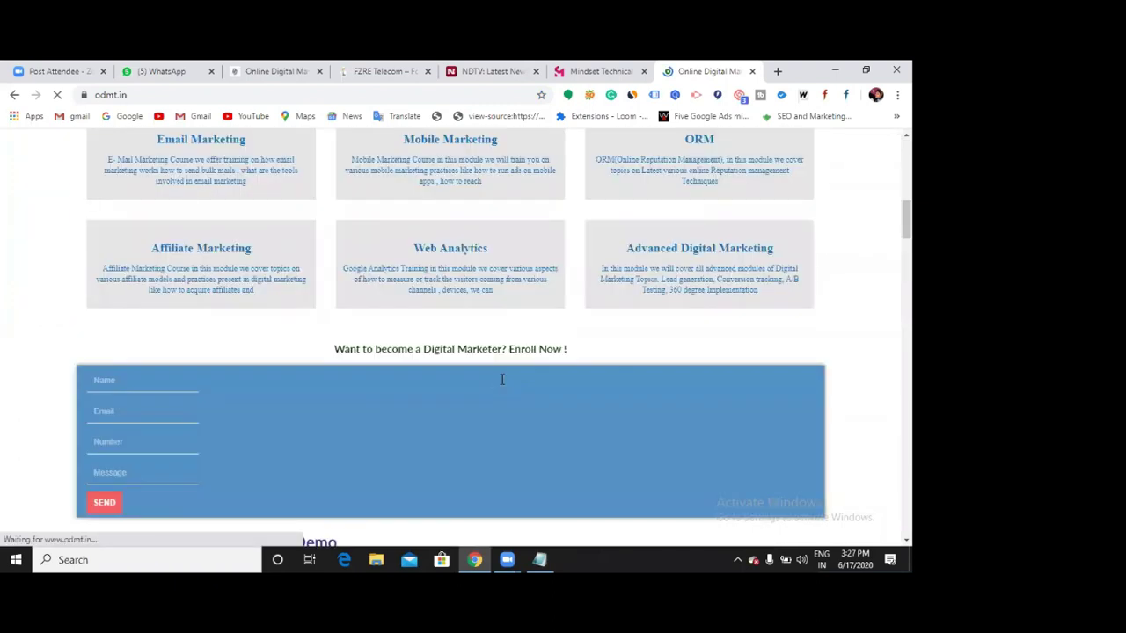
scroll(502, 379, up, 3)
scroll(503, 379, up, 2)
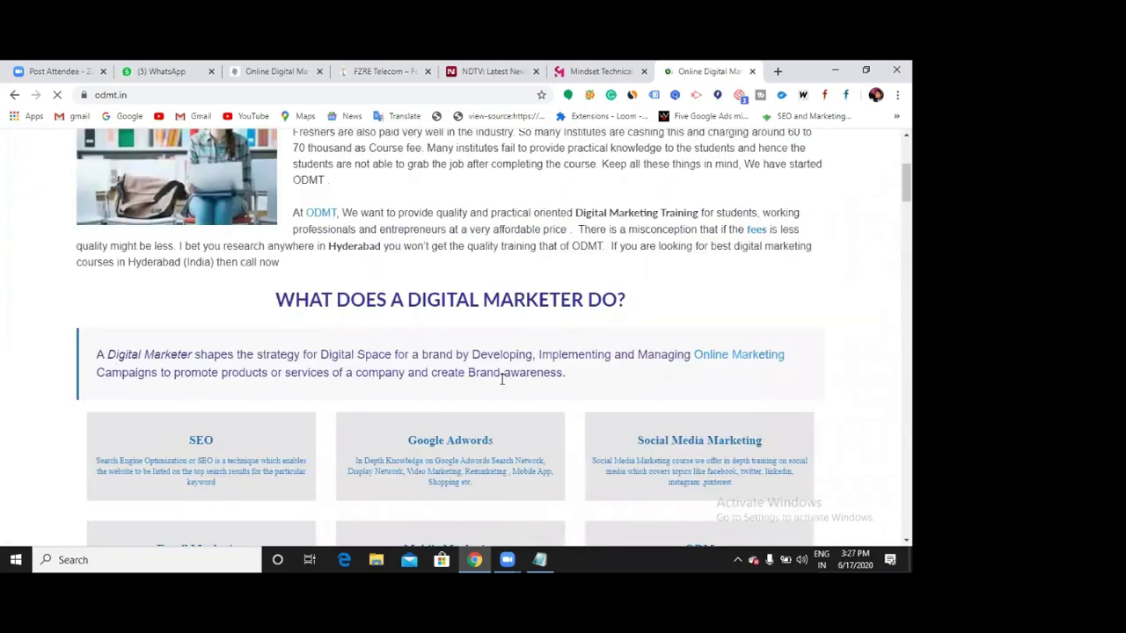
scroll(502, 380, up, 3)
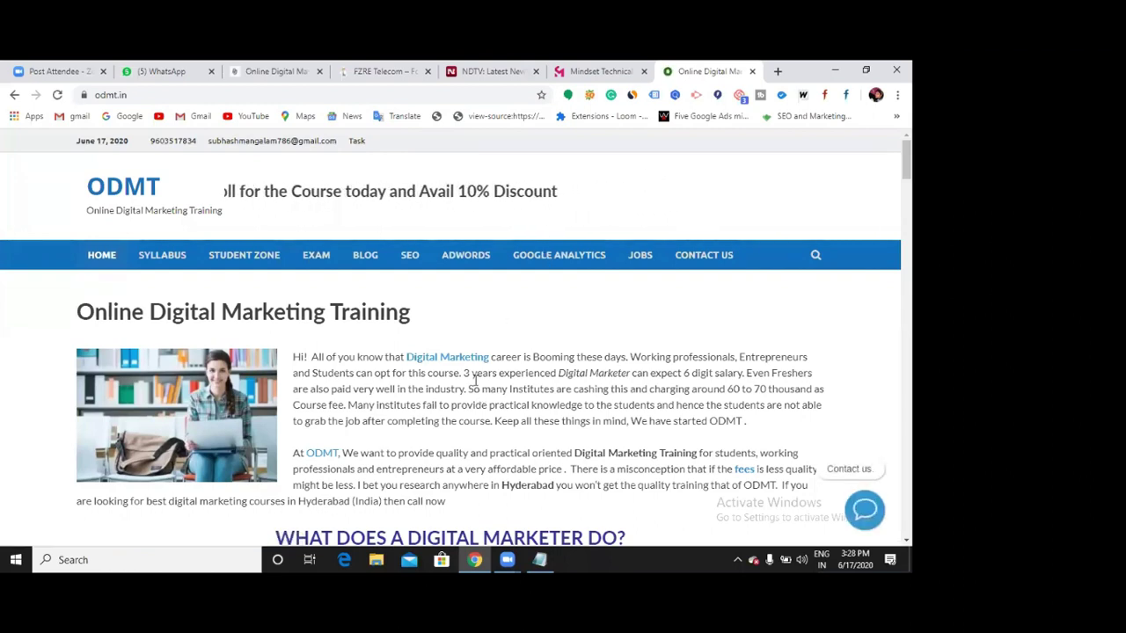
Step: Open the ODMT site's Blog and SEO pages, each in its own new tab
right_click(369, 258)
click(390, 274)
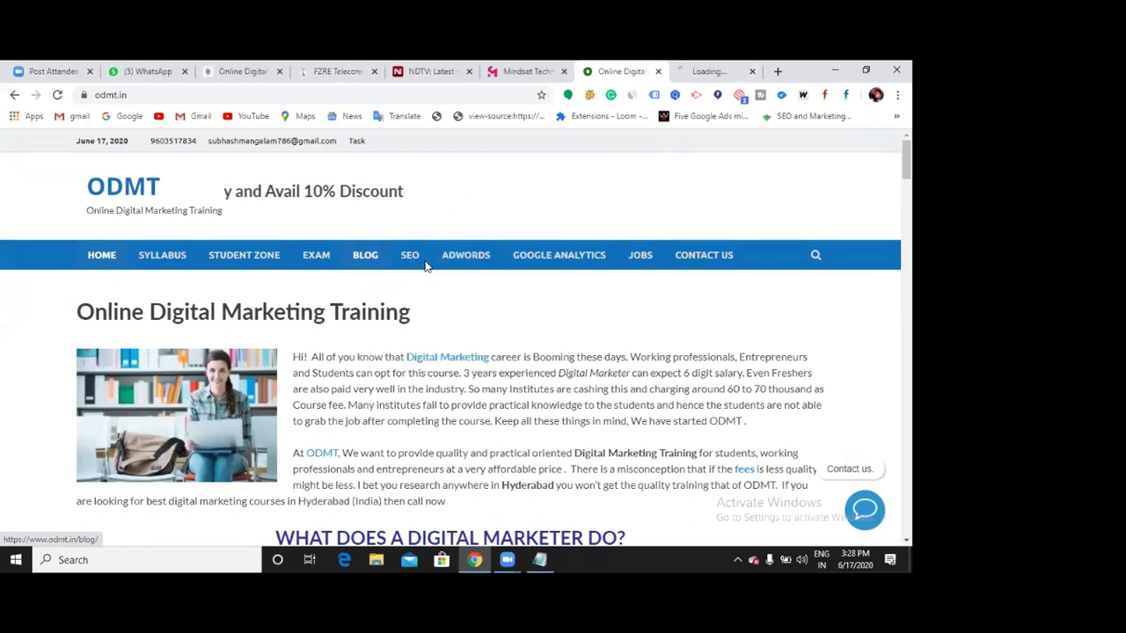
right_click(412, 255)
click(432, 270)
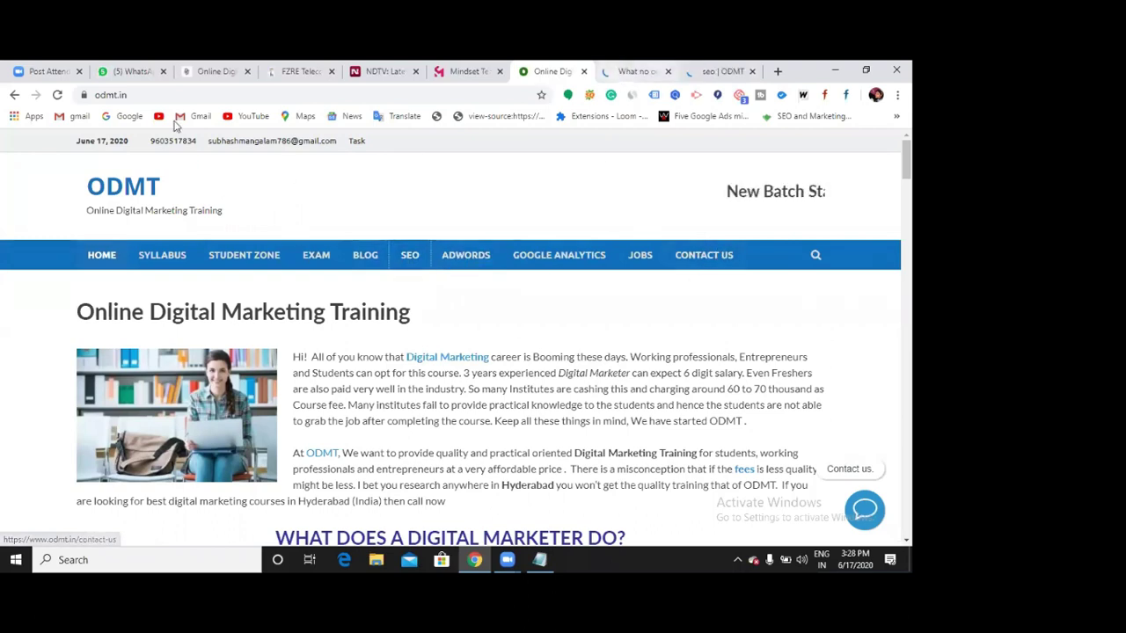
Step: Examine the full web addresses of the ODMT Blog page and the SEO category page
key(ctrl+Tab)
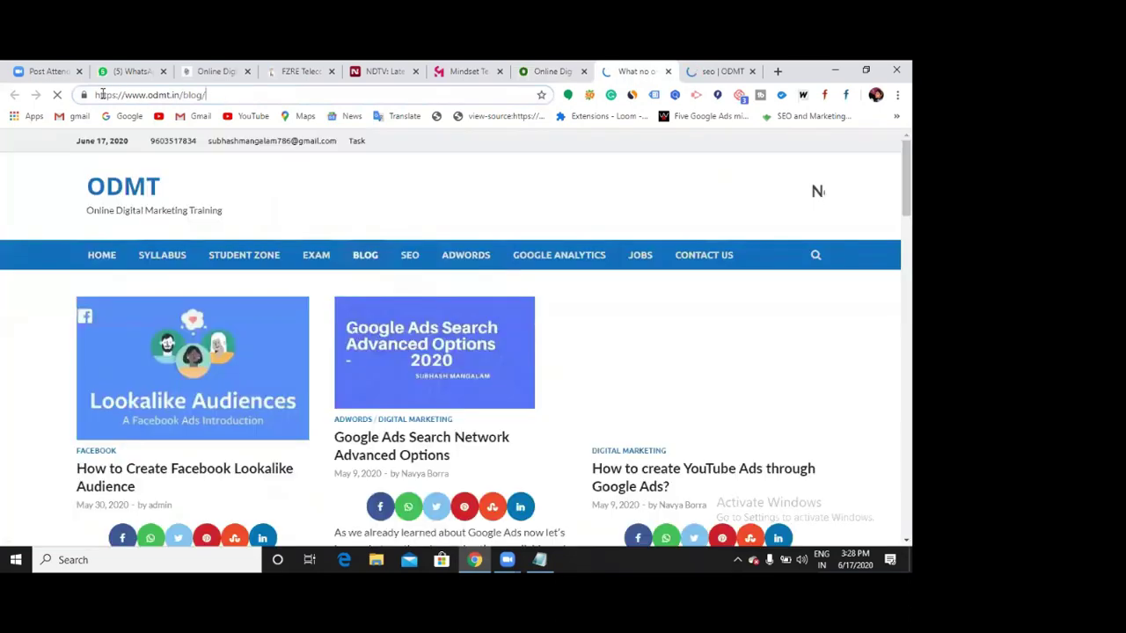
click(233, 98)
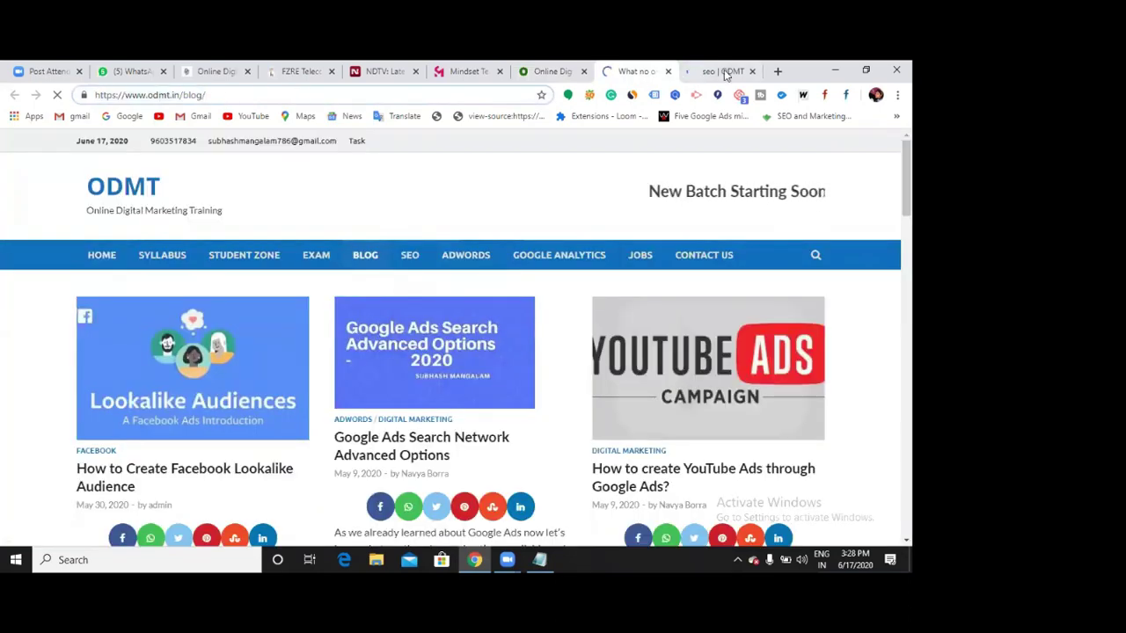
click(726, 75)
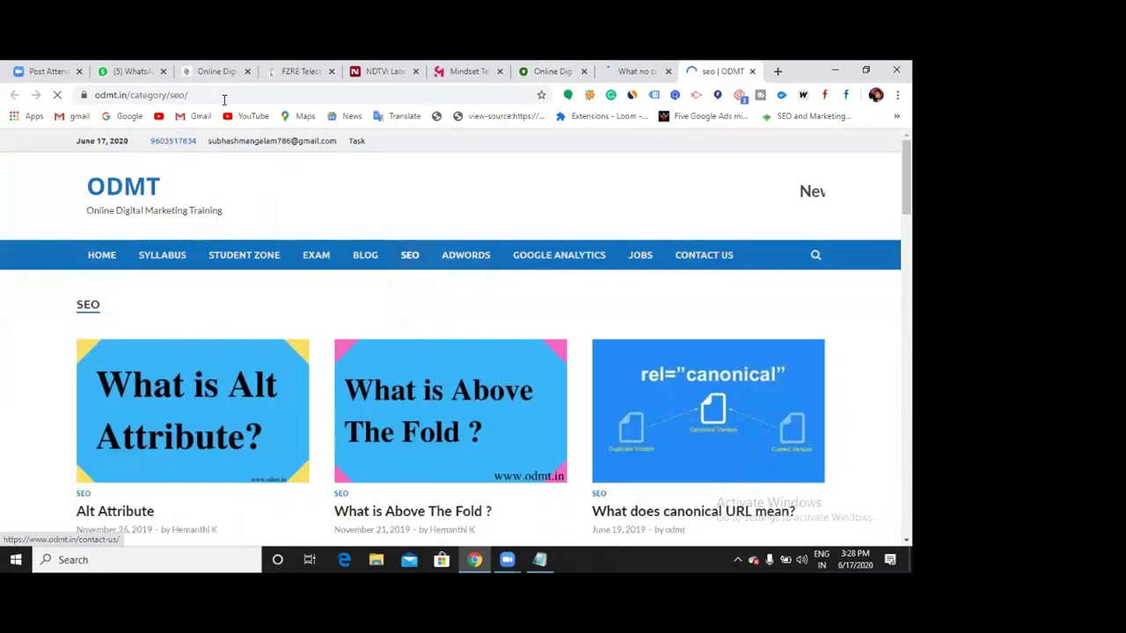
drag(224, 99, 93, 97)
click(239, 96)
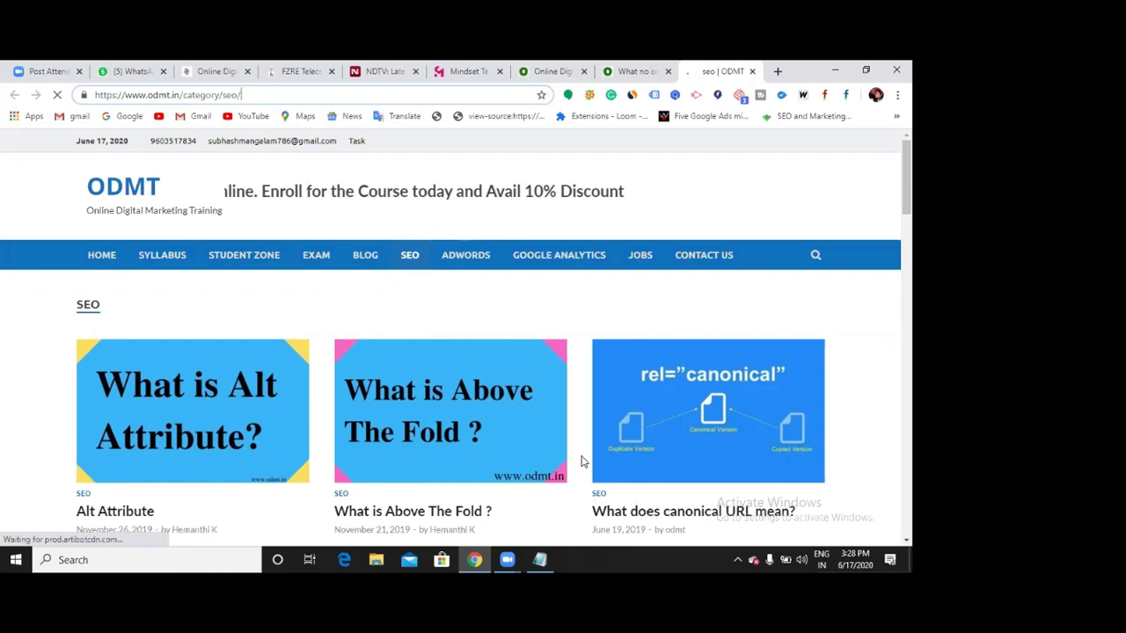
click(166, 95)
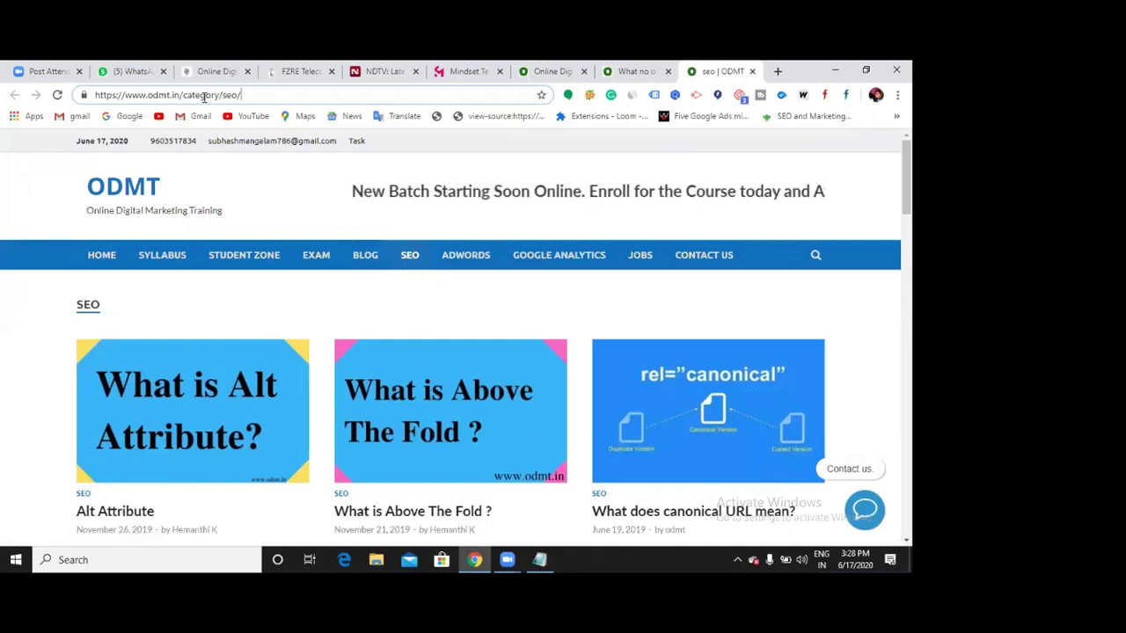
drag(251, 95, 104, 83)
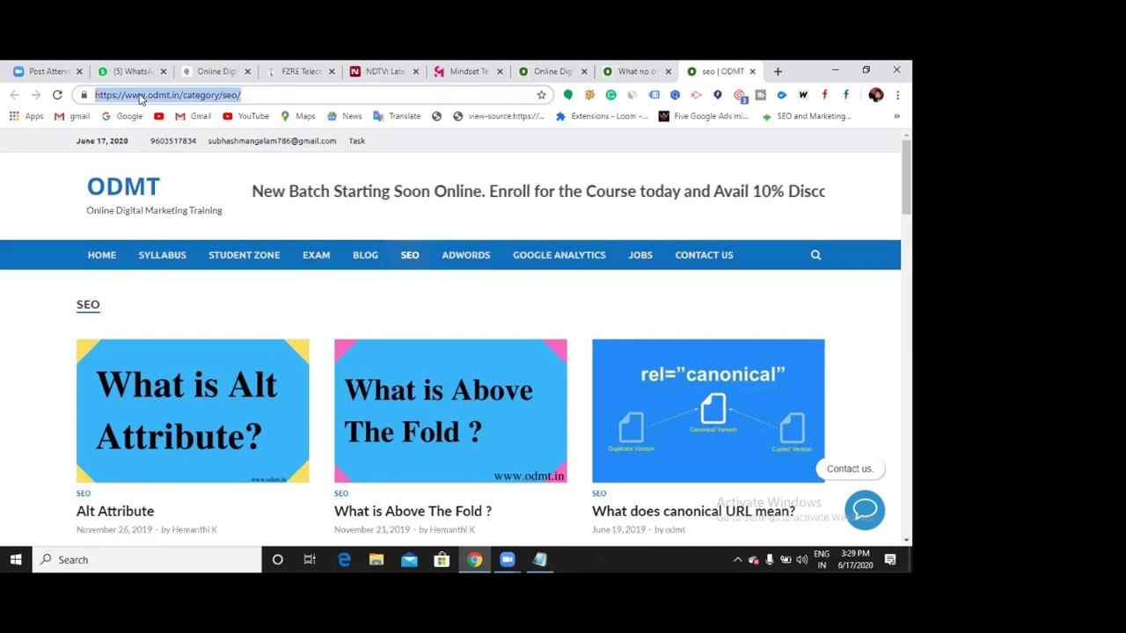
click(224, 99)
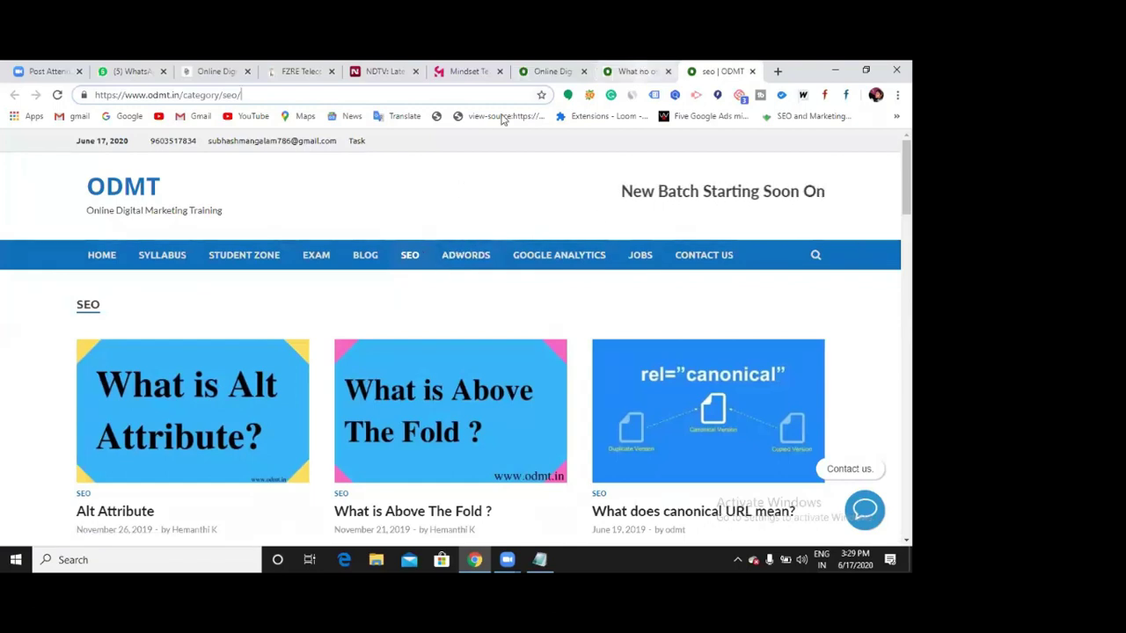
Step: Compare the SEO category page with the ODMT Blog page and look through the blog's post listing
key(ctrl+shift+Tab)
click(721, 71)
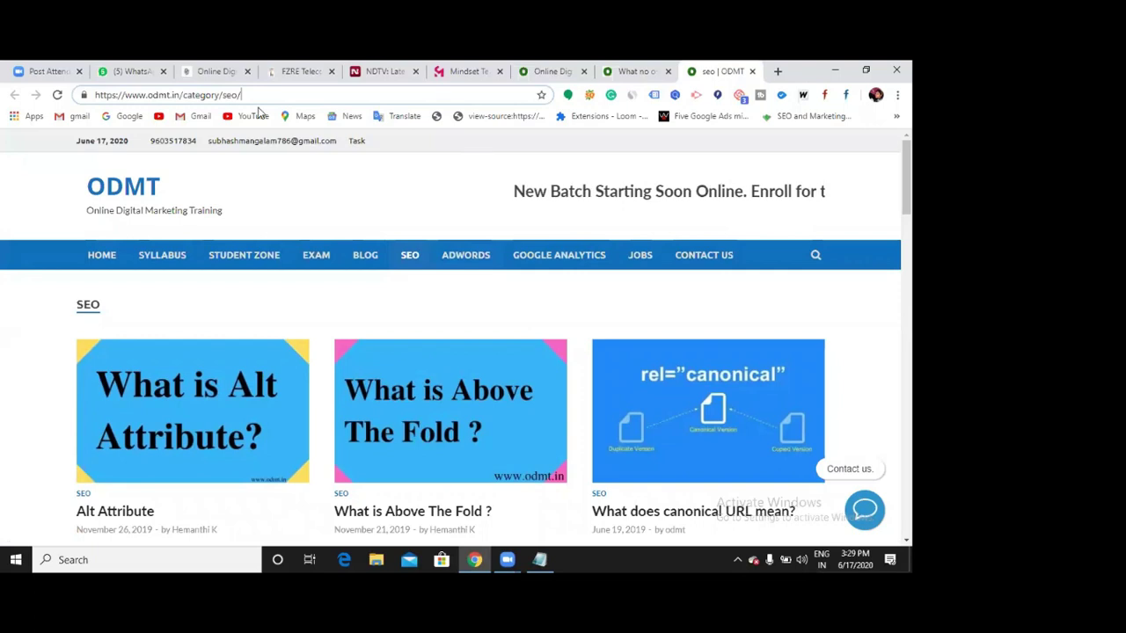
click(625, 77)
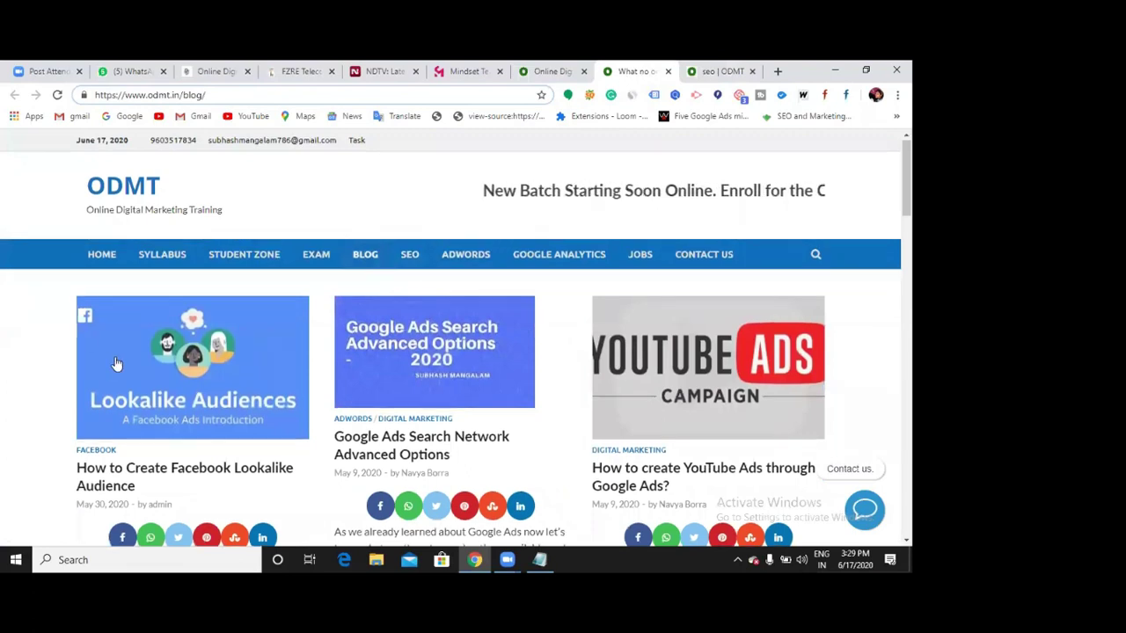
scroll(120, 327, down, 1)
scroll(256, 267, down, 2)
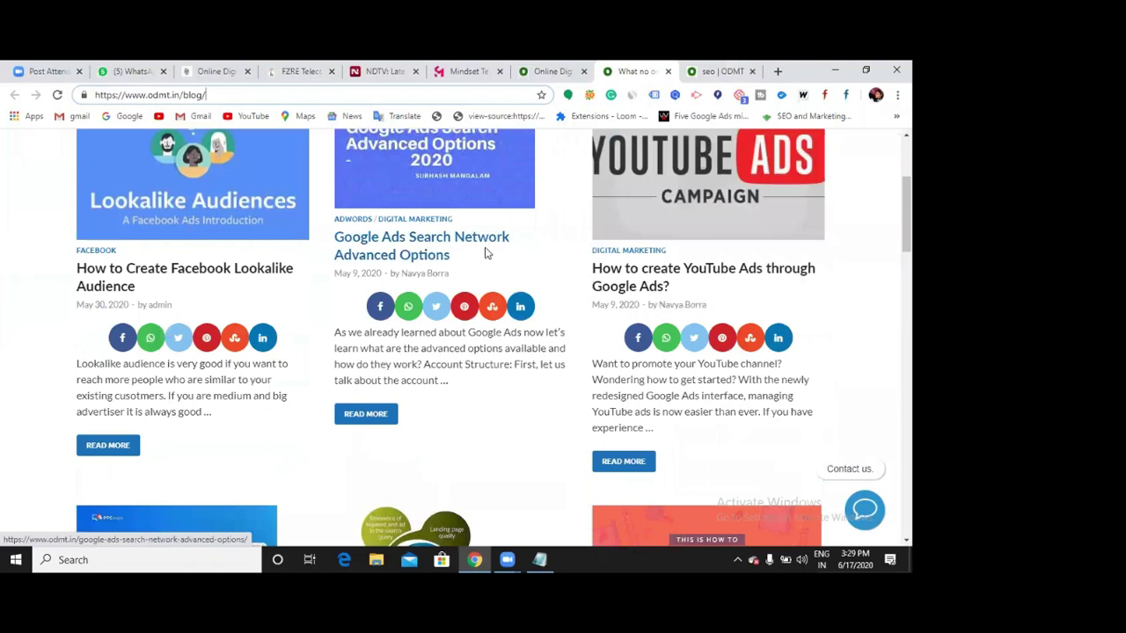
Step: Look through the ODMT Blog page's posts and their category labels down to the Hootsuite article, ending back at the header
scroll(651, 316, down, 2)
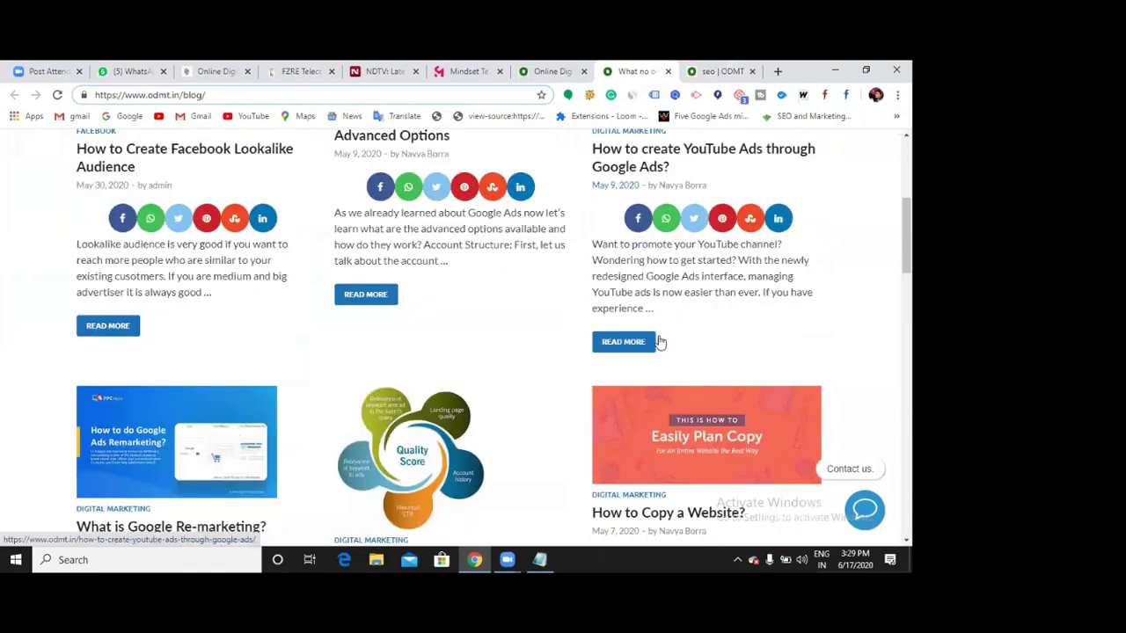
scroll(478, 340, down, 5)
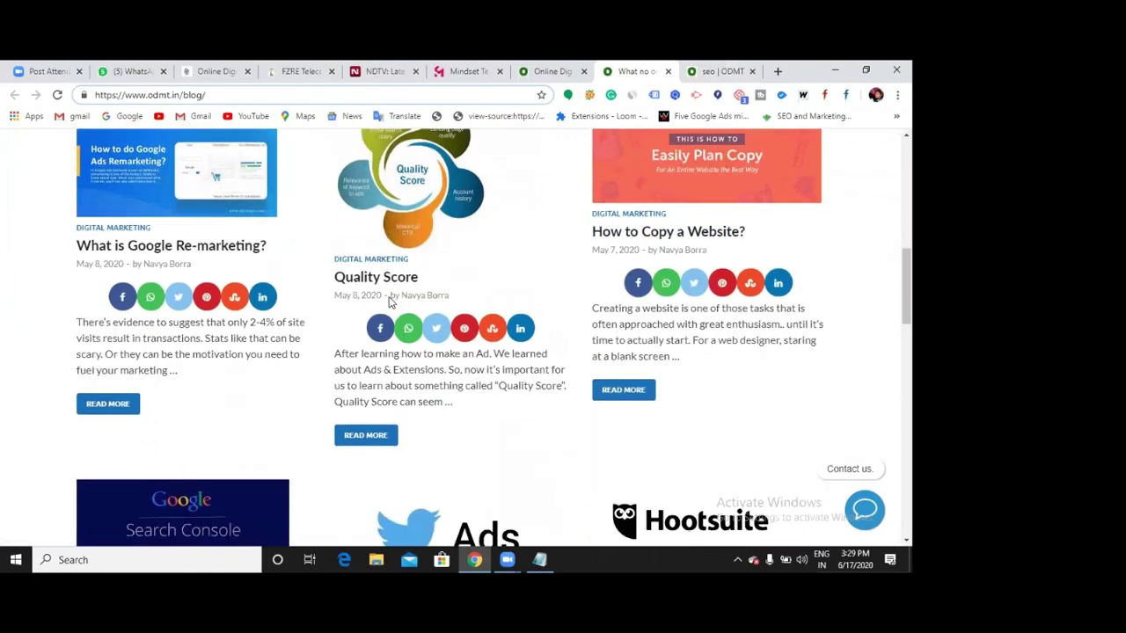
scroll(563, 349, down, 2)
scroll(628, 328, down, 2)
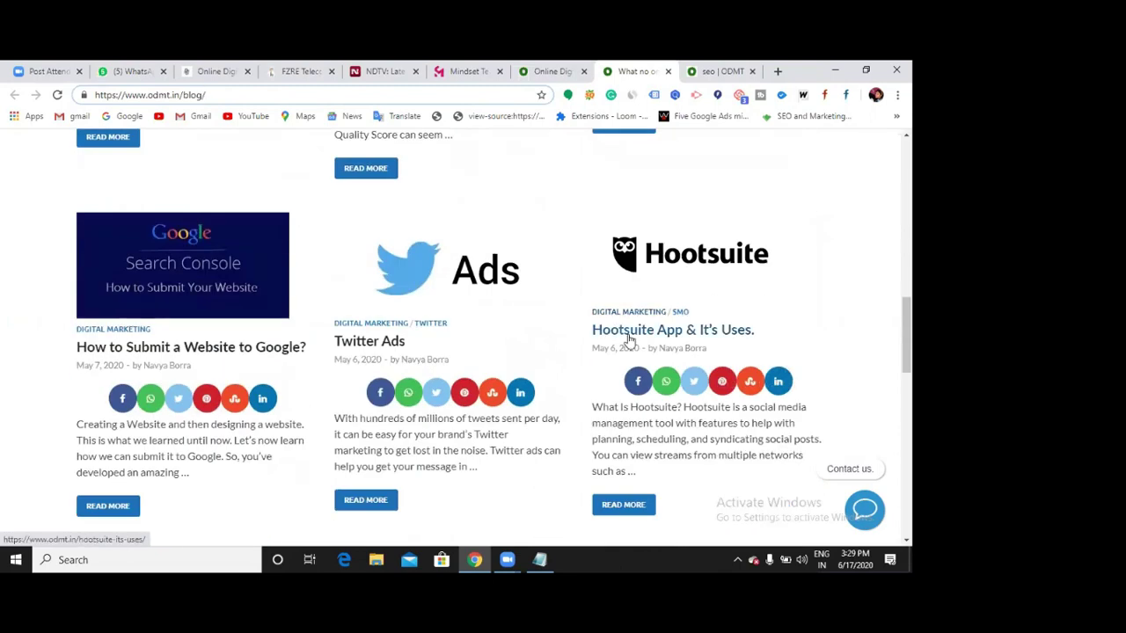
scroll(412, 366, up, 1)
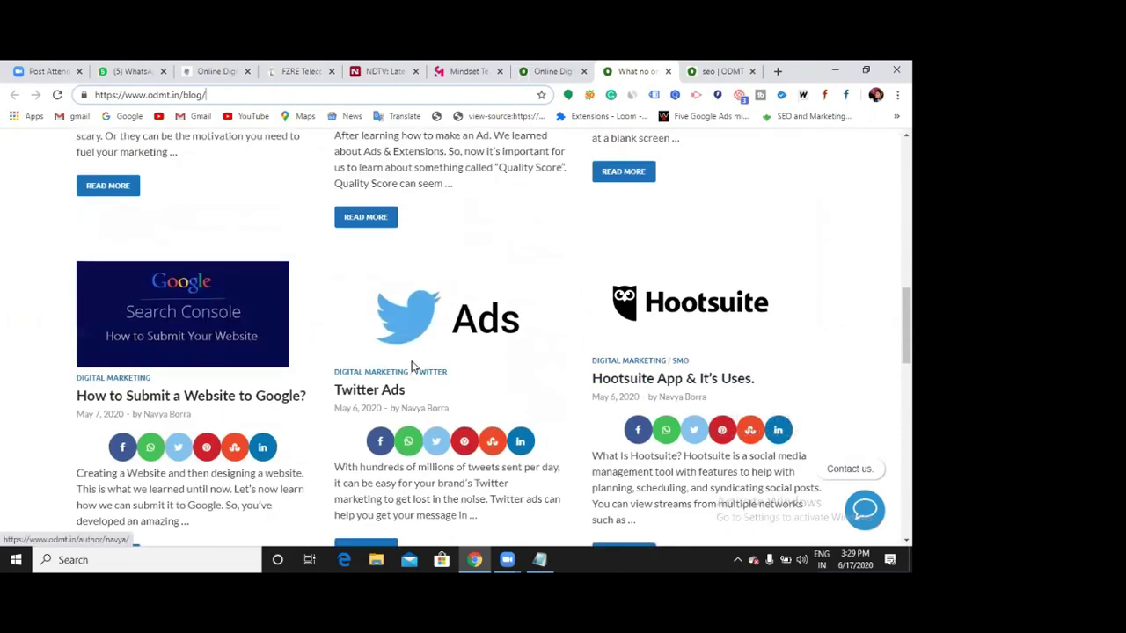
scroll(412, 361, up, 4)
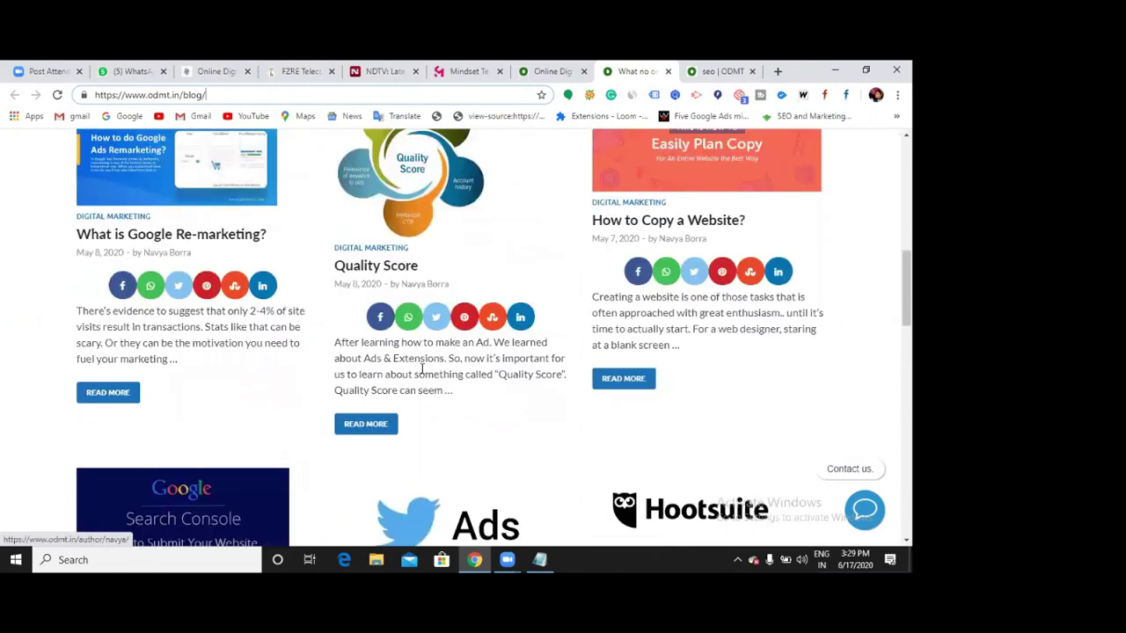
scroll(422, 367, up, 6)
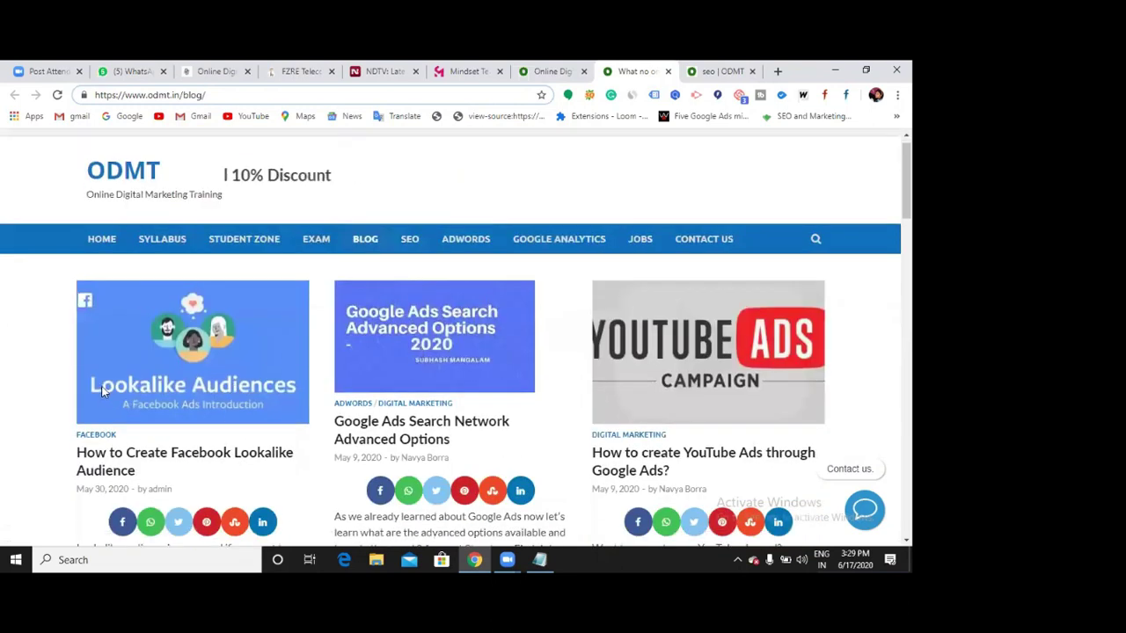
scroll(102, 391, down, 2)
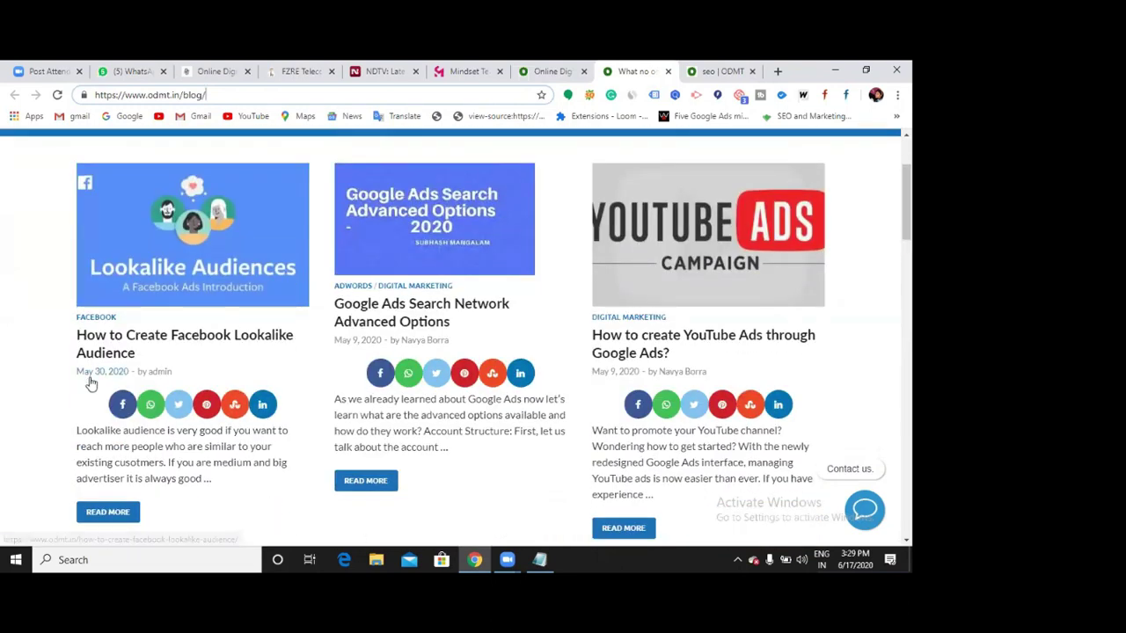
scroll(610, 391, down, 3)
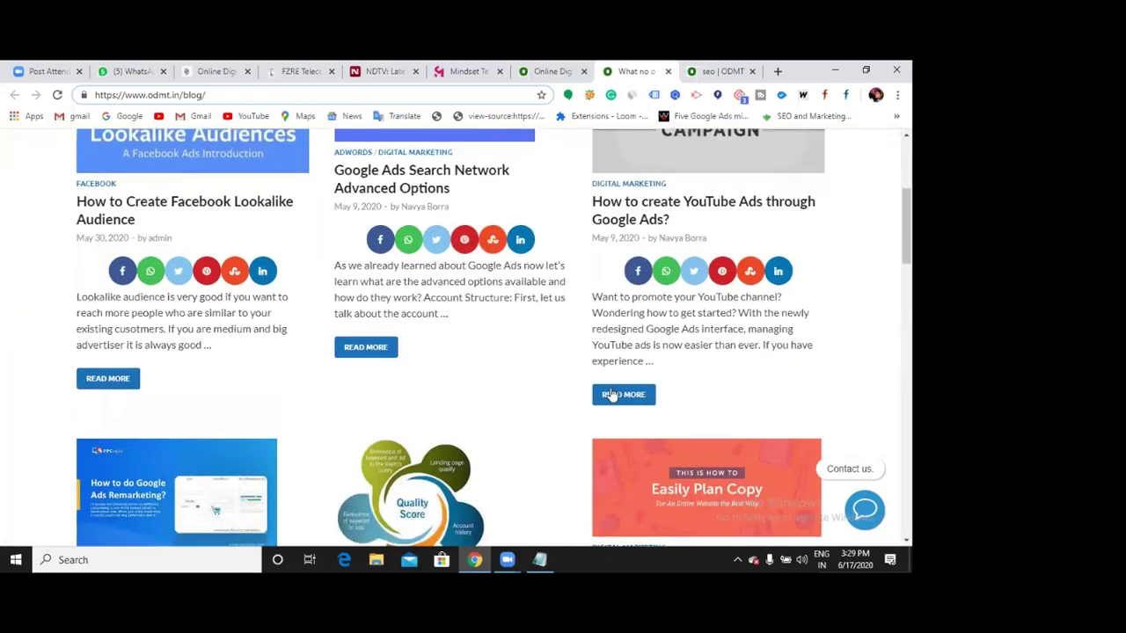
scroll(611, 396, down, 6)
scroll(438, 374, up, 12)
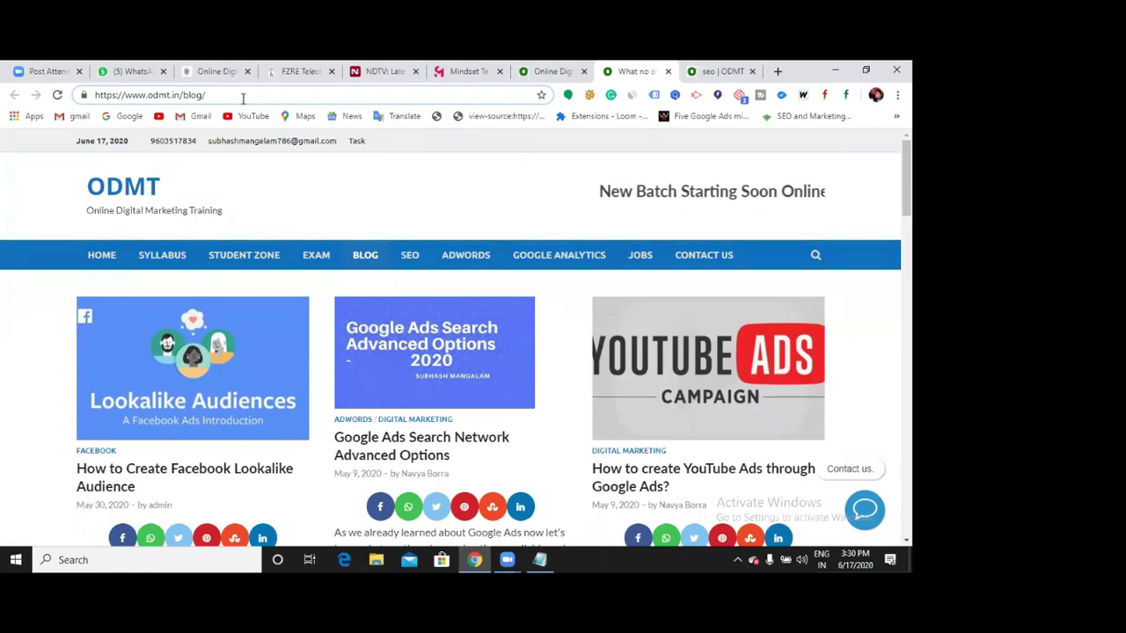
Step: Check the Blog page's web address and look through the posts listed on the SEO category page
drag(206, 95, 93, 95)
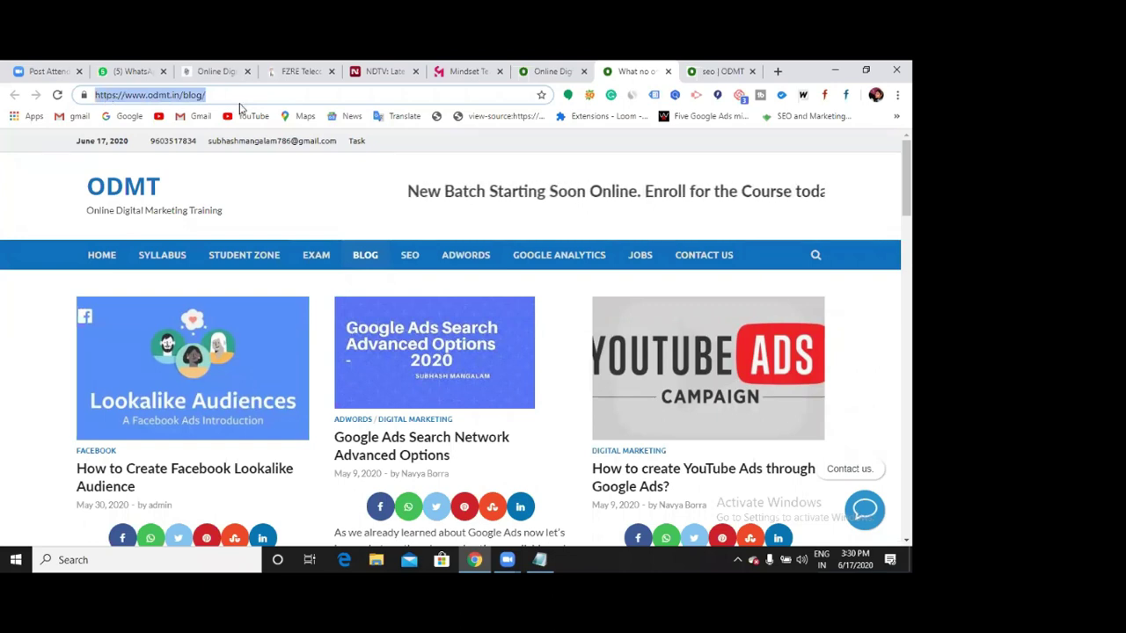
click(239, 99)
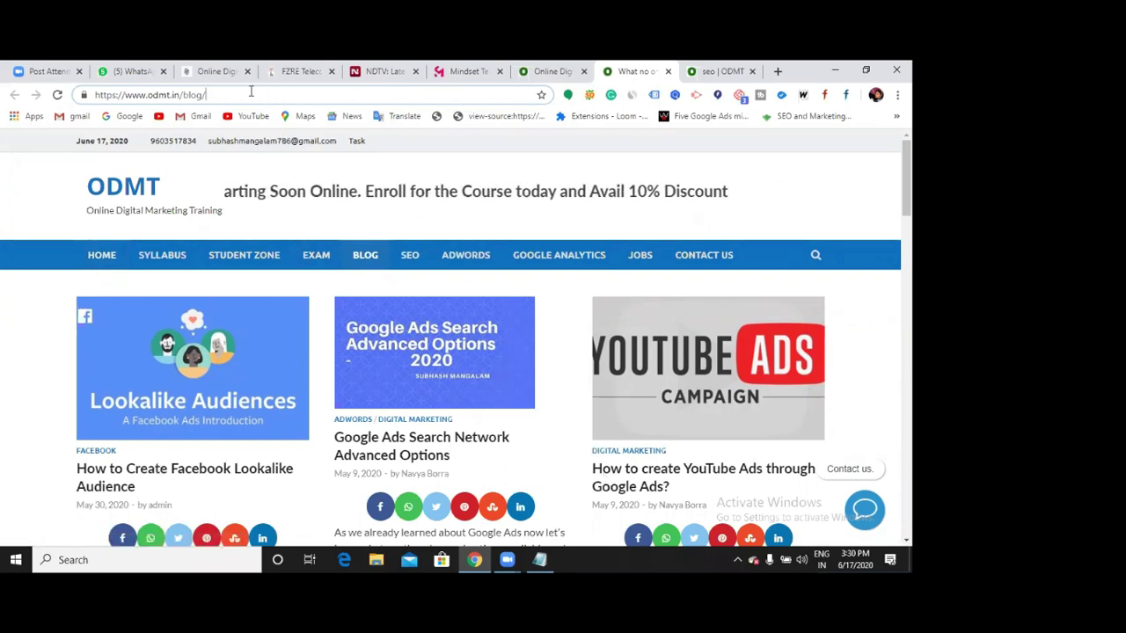
click(715, 72)
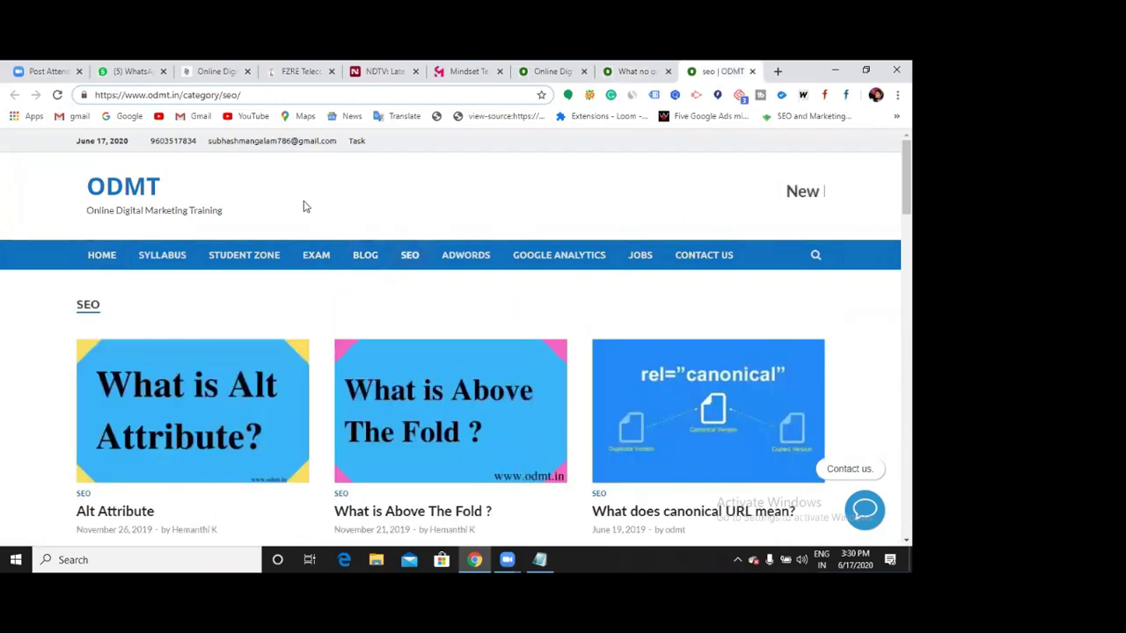
scroll(141, 309, down, 1)
scroll(128, 321, down, 1)
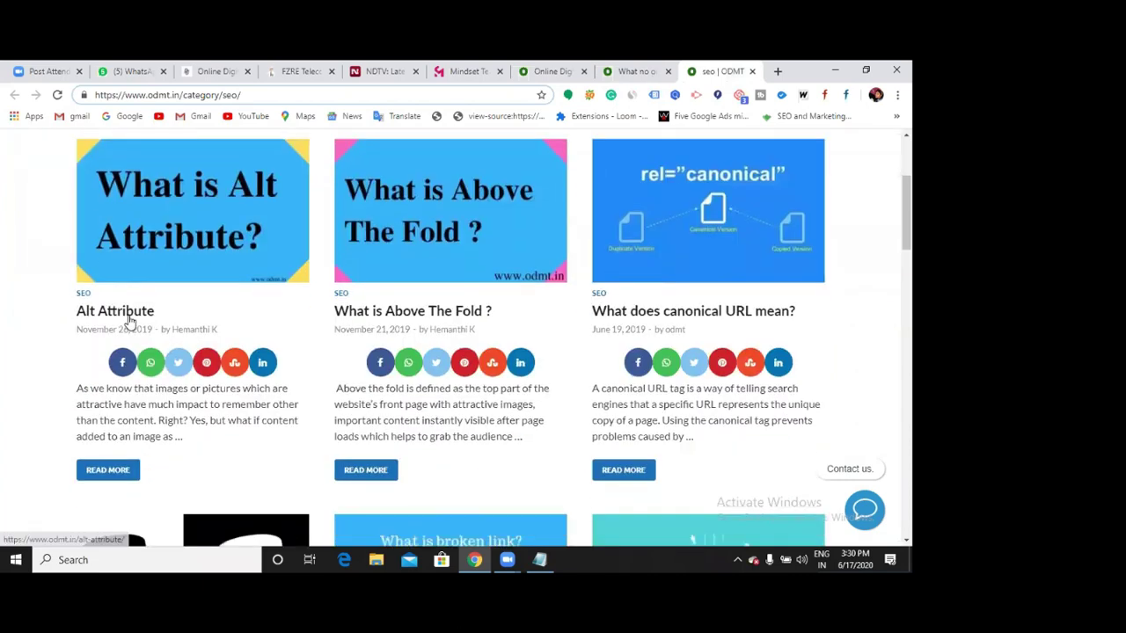
scroll(326, 276, down, 1)
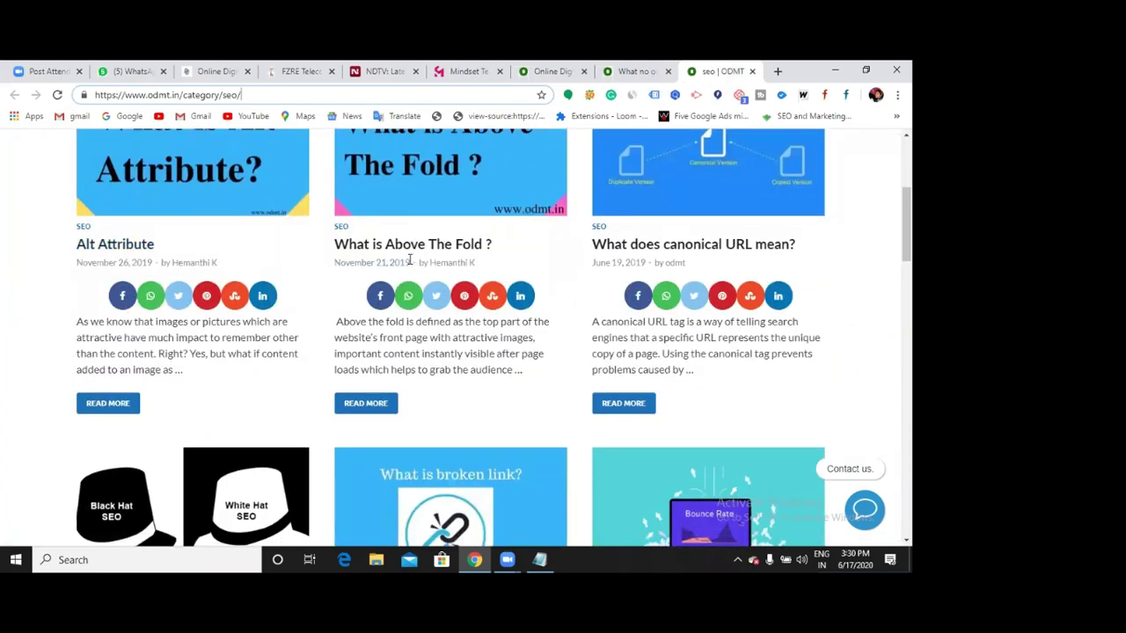
scroll(616, 264, down, 1)
scroll(647, 369, down, 1)
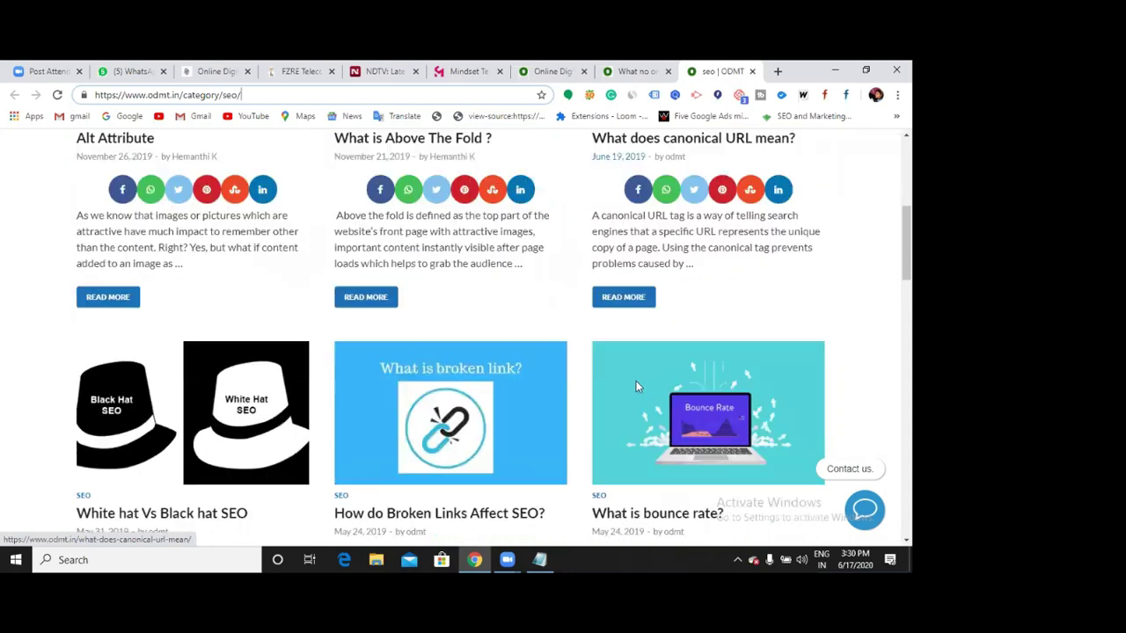
scroll(609, 379, down, 2)
scroll(621, 396, down, 2)
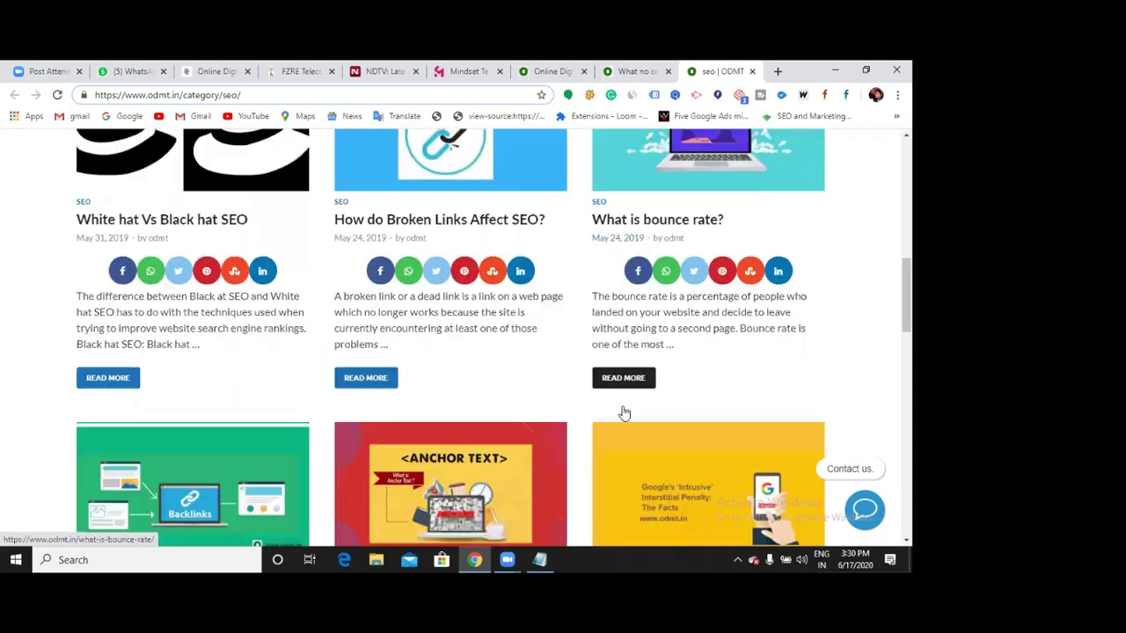
scroll(615, 423, down, 2)
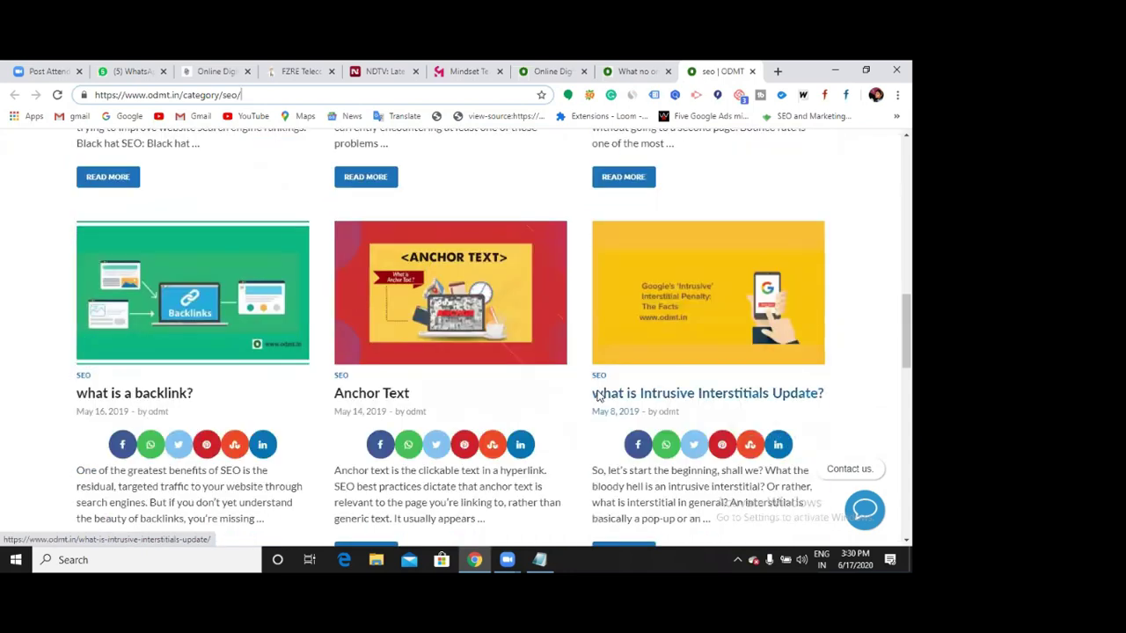
scroll(596, 396, up, 3)
scroll(596, 396, up, 5)
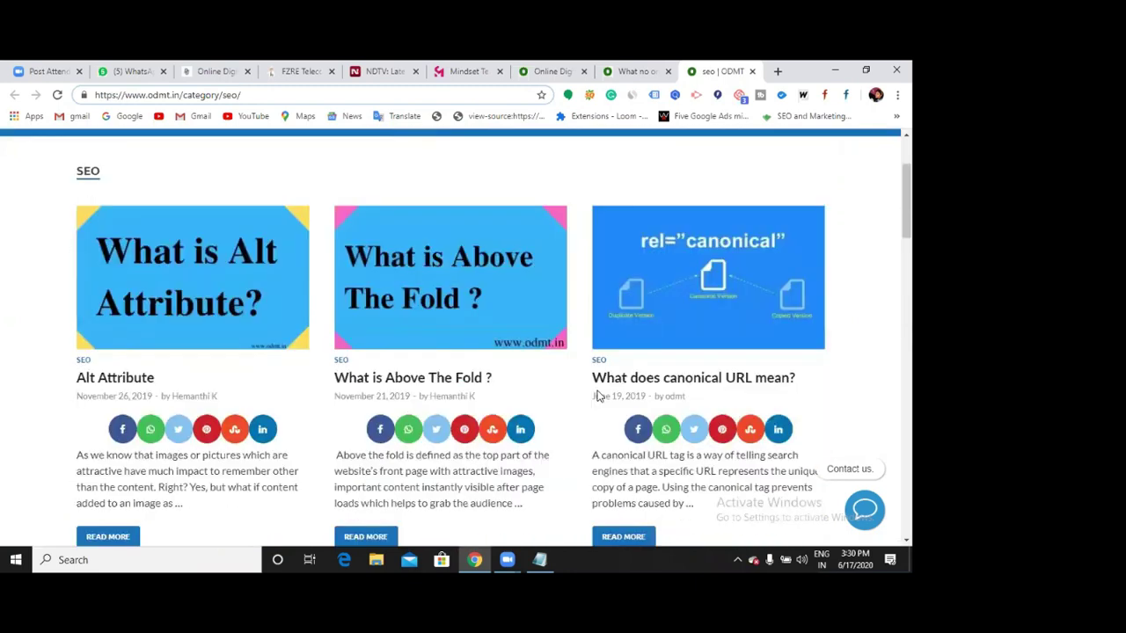
scroll(597, 396, up, 3)
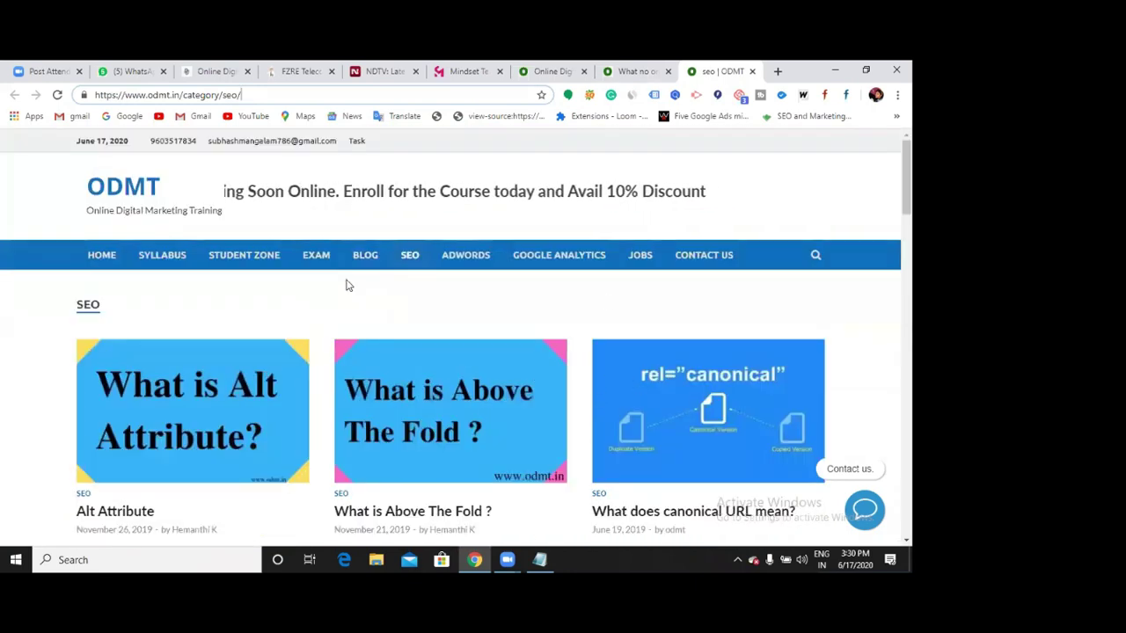
Step: Examine the SEO category page's web address, ending back at the Blog page
drag(240, 95, 132, 95)
click(493, 95)
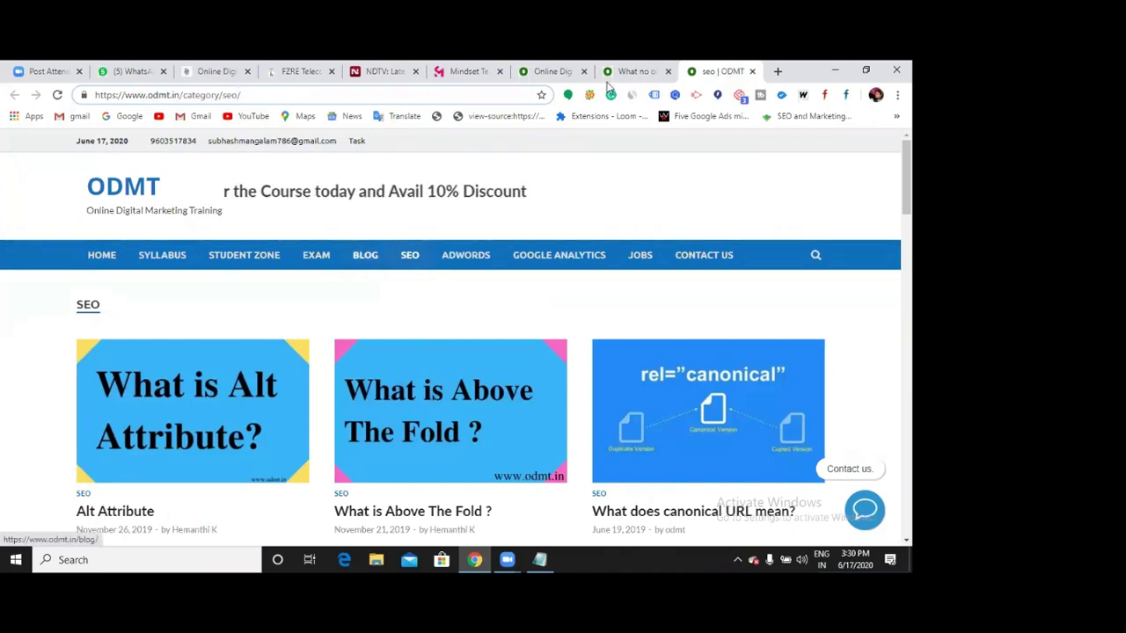
click(616, 74)
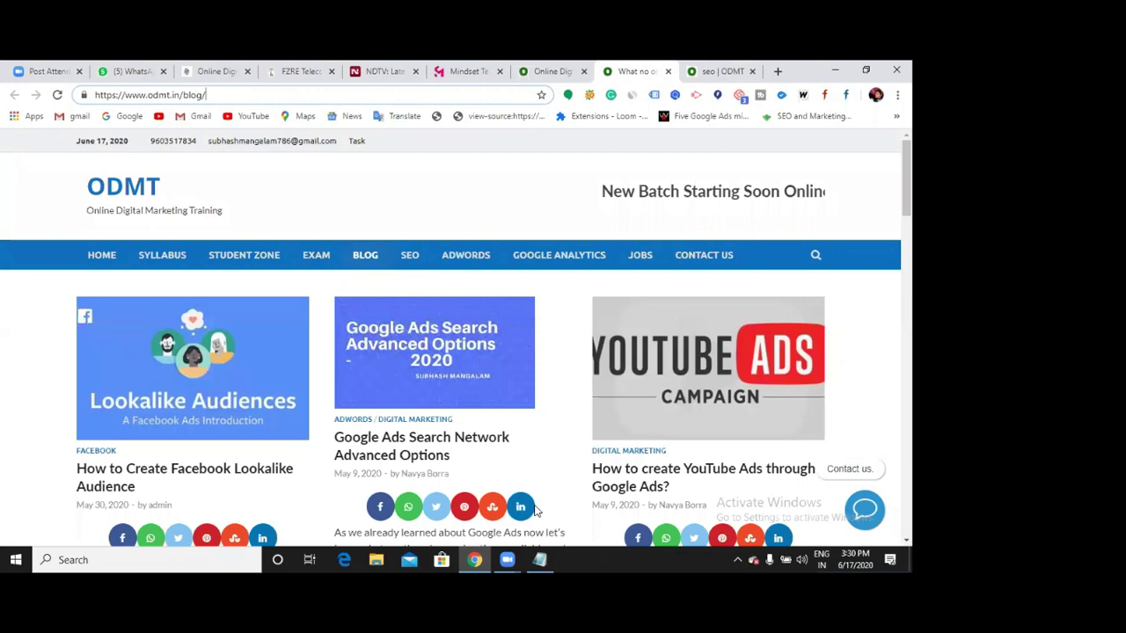
Step: In the Notepad notes, add "100" below "What is digital marketing" and complete the Categories line with "SEO, Google Ads, SMM"
key(alt+Tab)
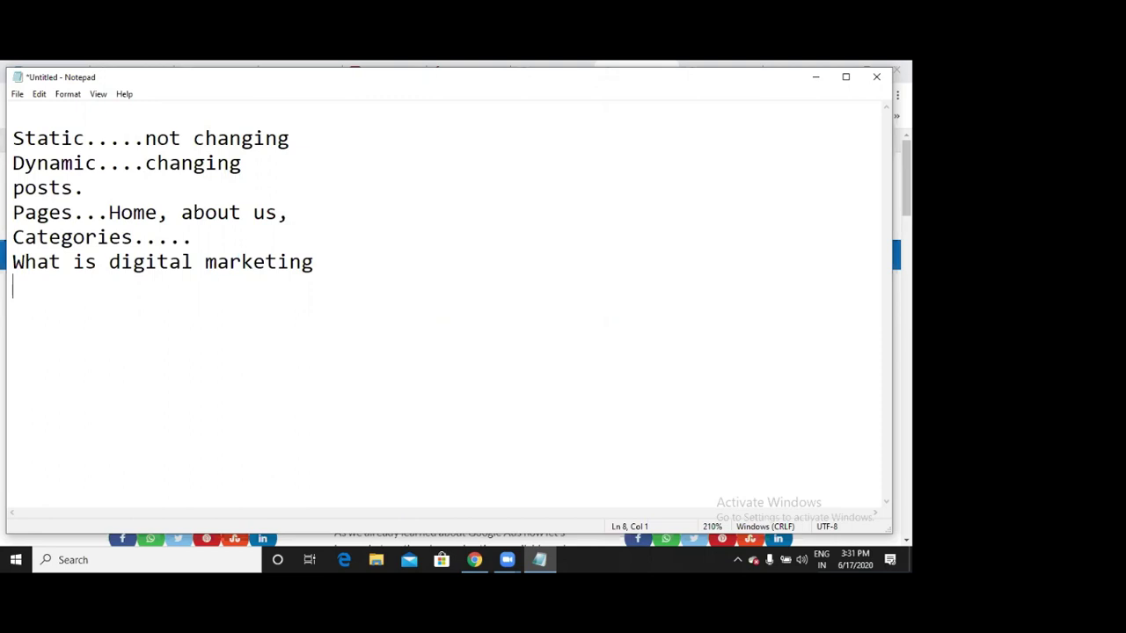
text(100)
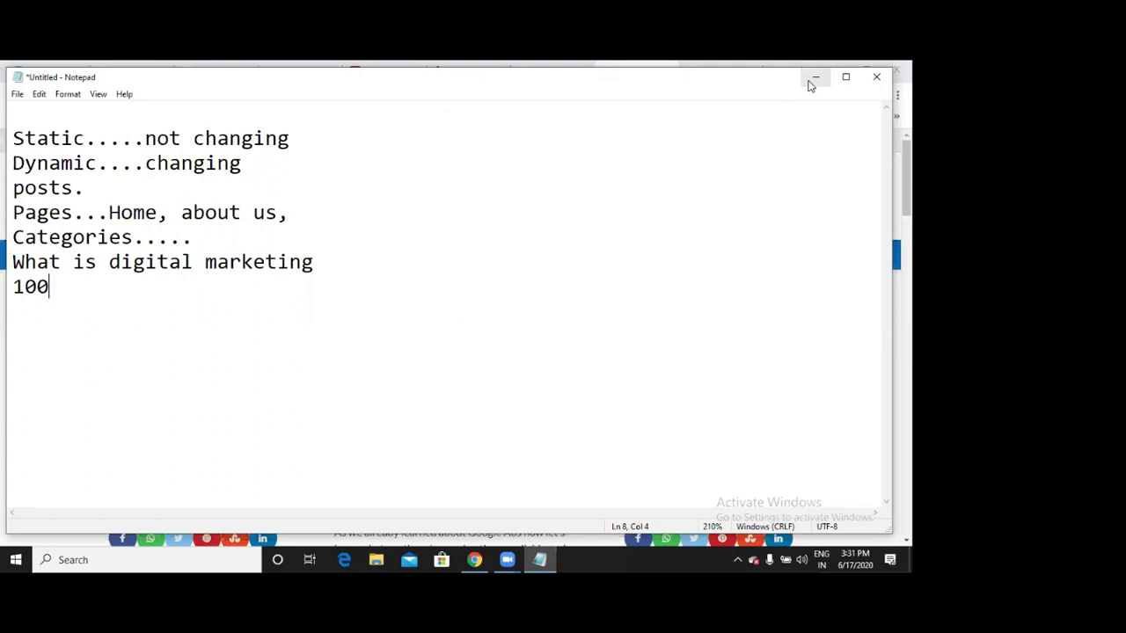
click(531, 536)
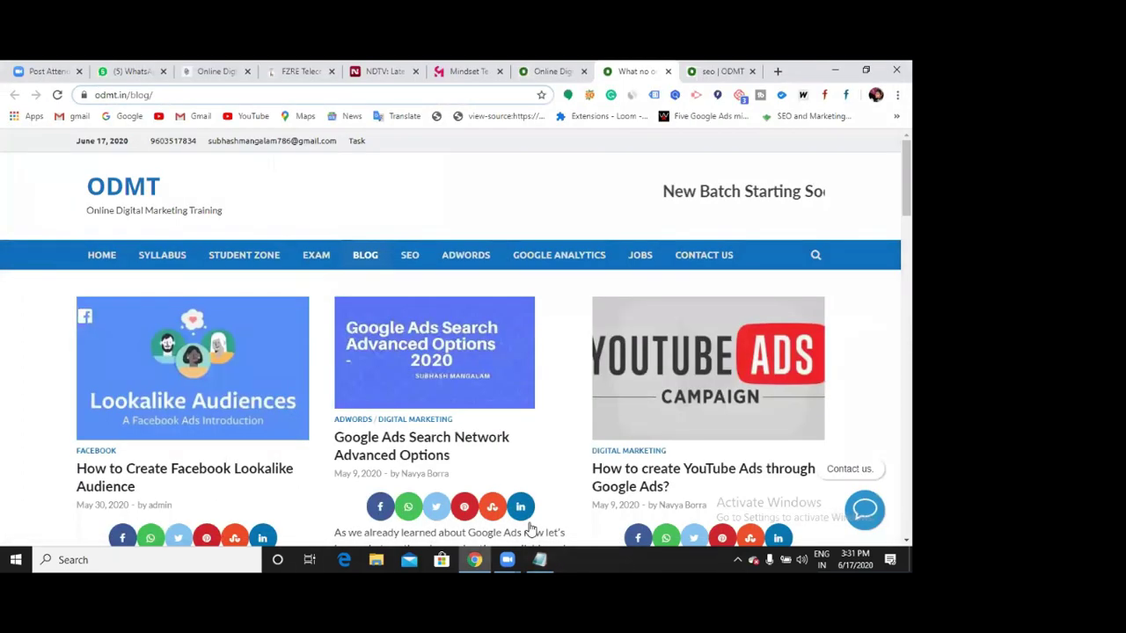
key(alt+Tab)
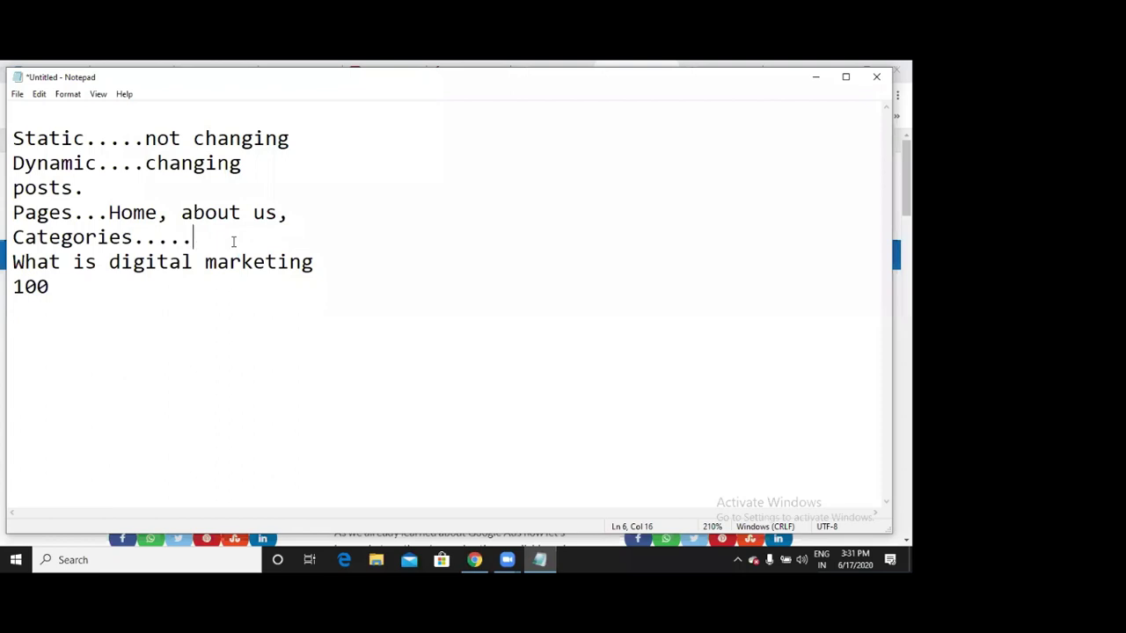
text(SEO, Google Ads, SMM)
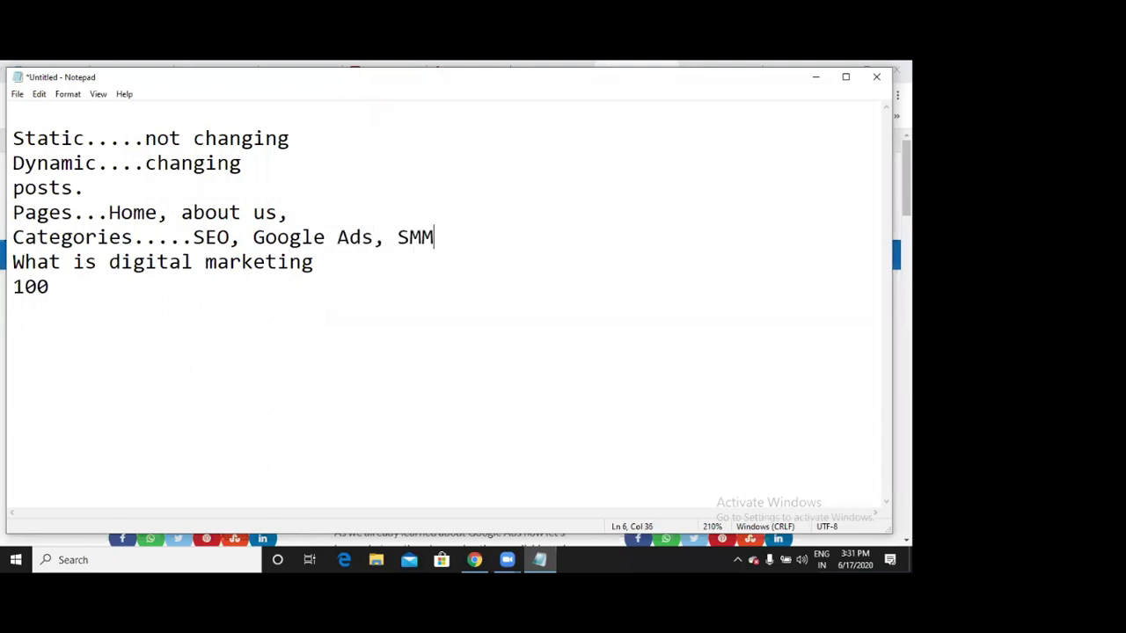
Step: Add the line "What is SEO" at the end of the notes, leaving one blank line after "100"
click(343, 286)
key(Return)
key(Return)
text(What )
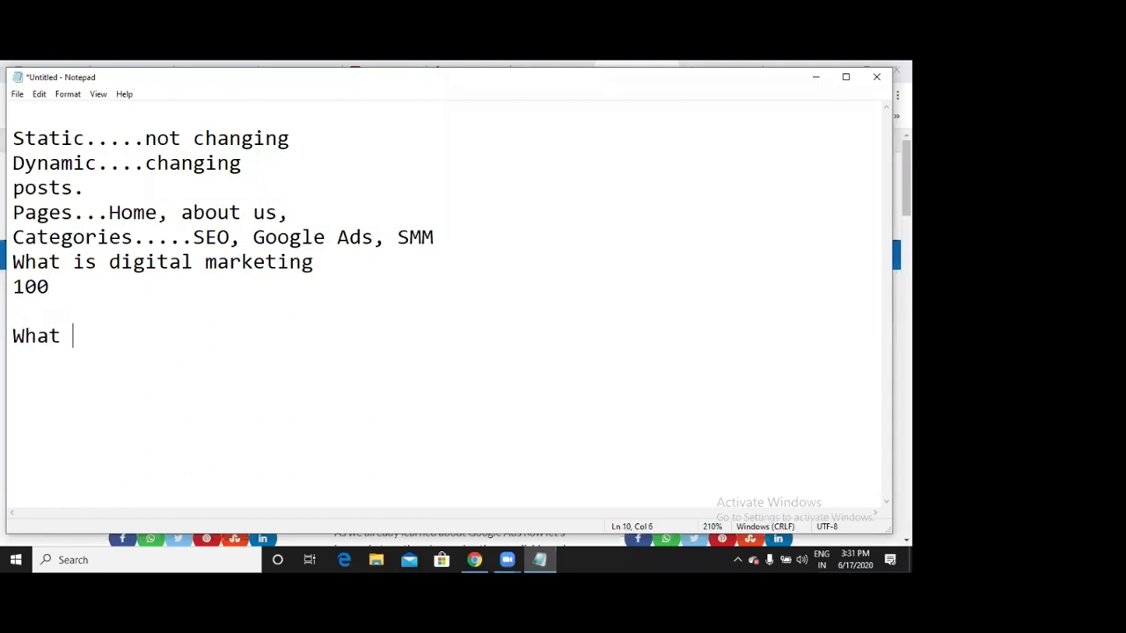
text(is SEO)
Step: Switch to Chrome and review the SEO category page's posts as examples of articles grouped under one topic
key(alt+Tab)
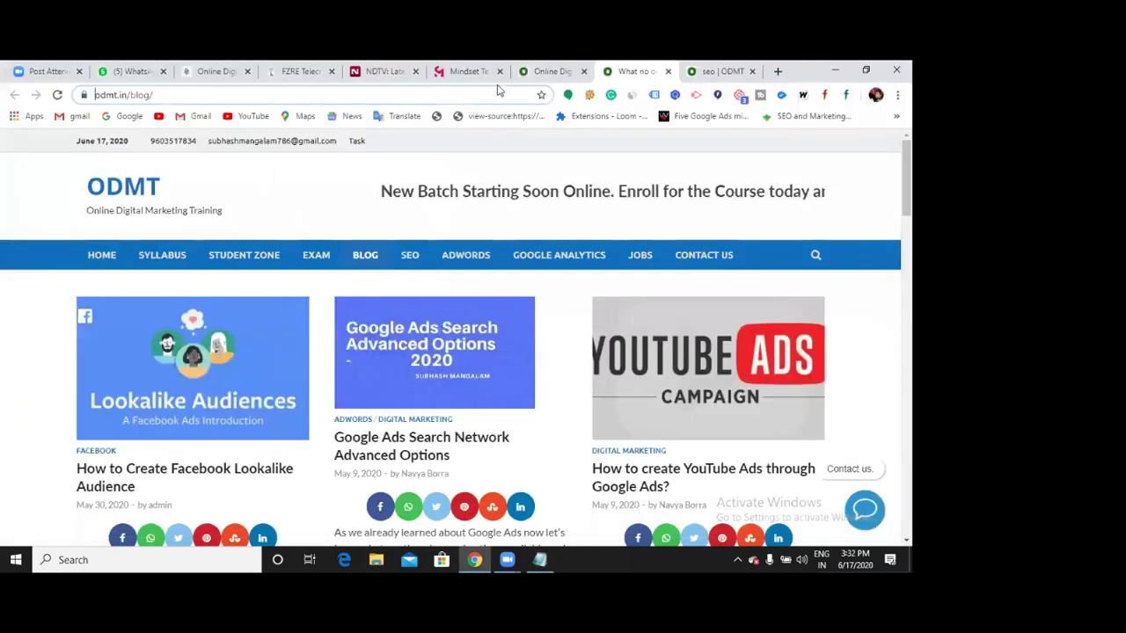
click(694, 79)
scroll(403, 308, down, 3)
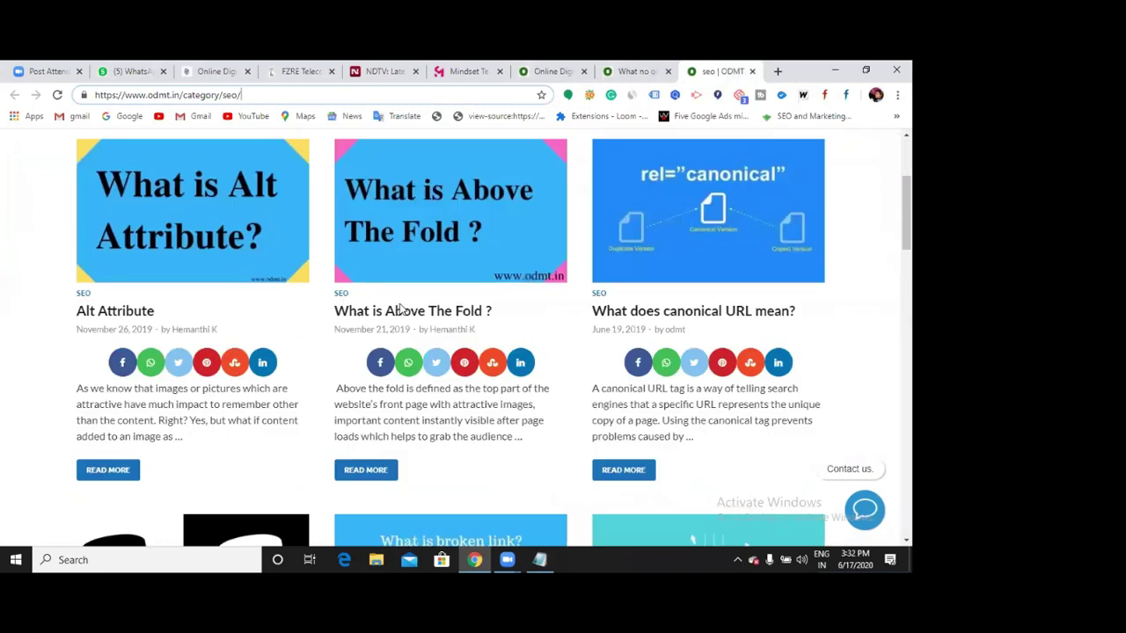
scroll(403, 314, down, 2)
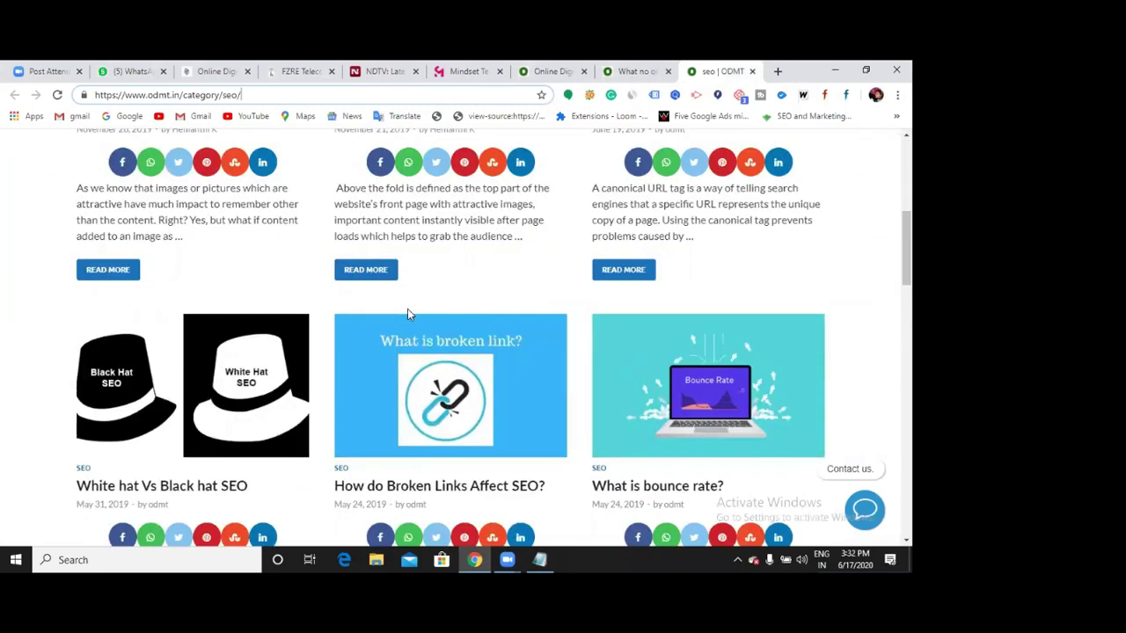
scroll(408, 308, up, 2)
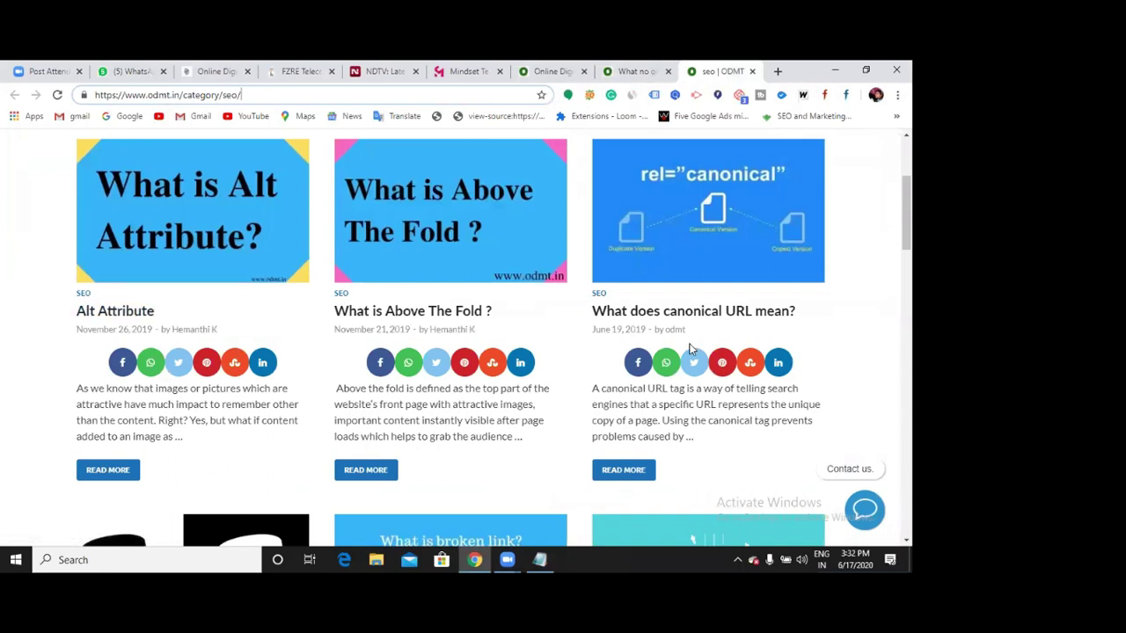
scroll(571, 473, up, 2)
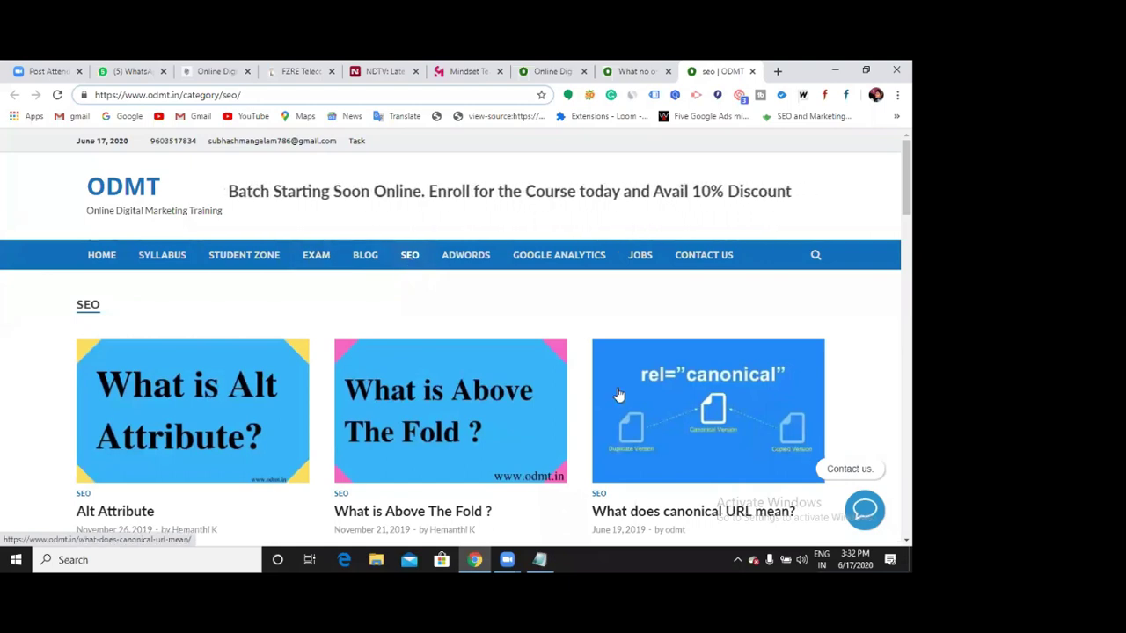
scroll(594, 394, down, 1)
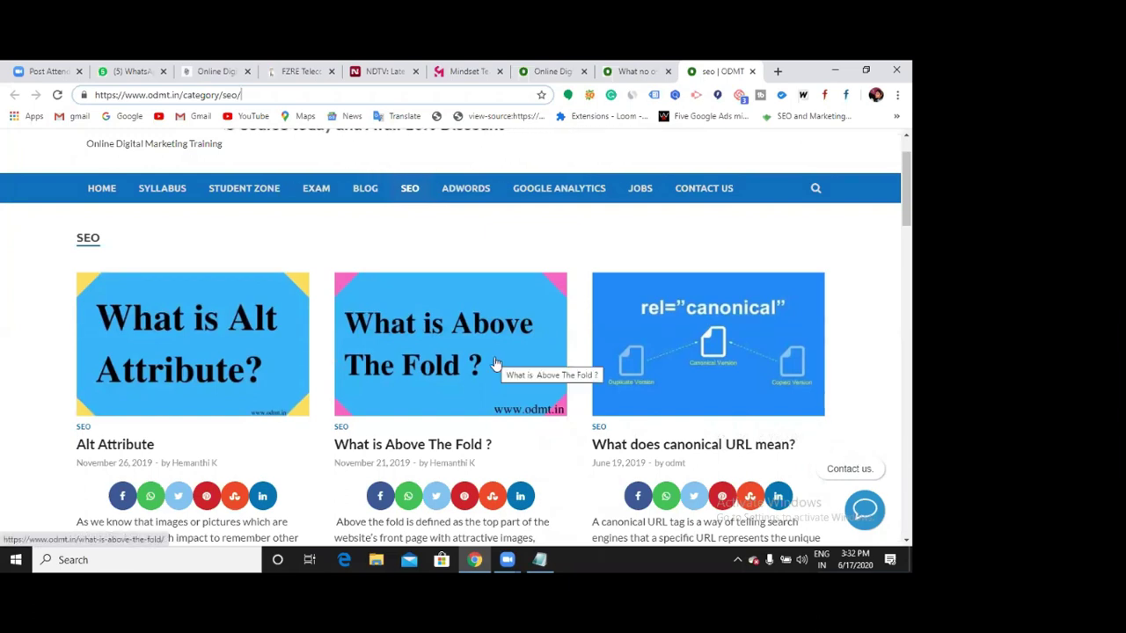
Step: Open the ODMT site's AdWords category page in a new browser tab and switch to it
right_click(476, 195)
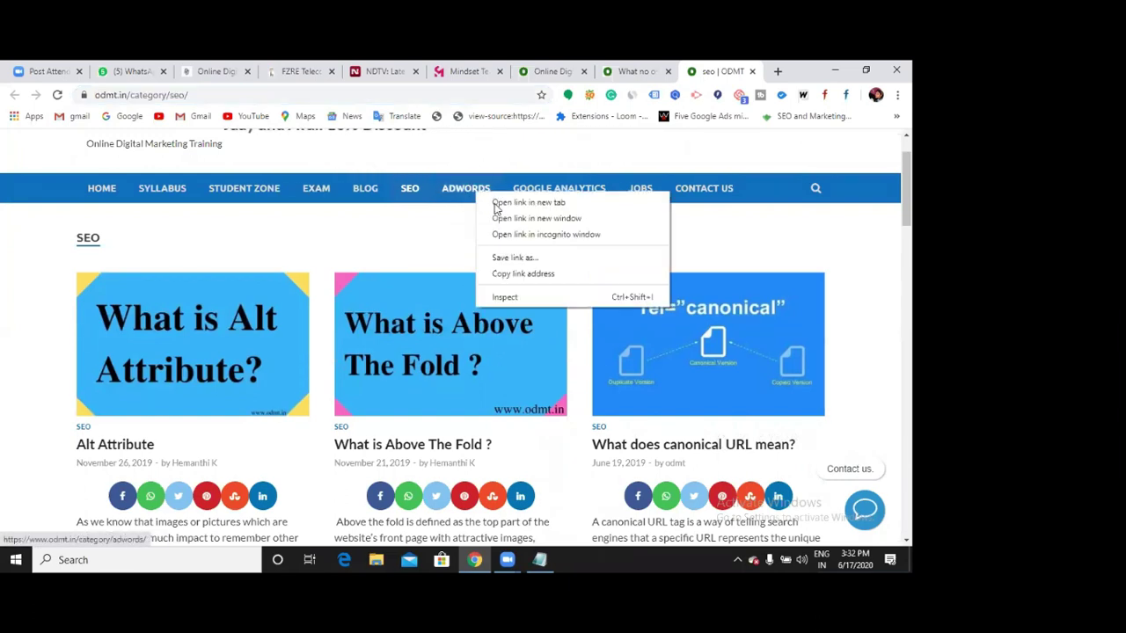
click(511, 201)
click(722, 70)
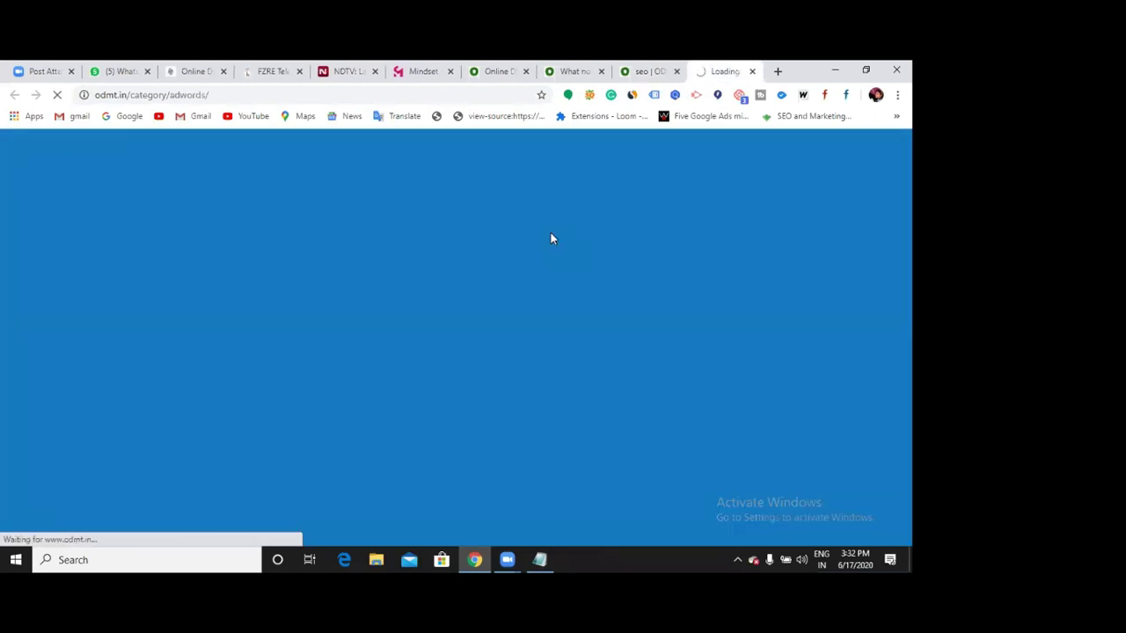
Step: Examine the AdWords category page's full web address and the articles grouped under that category
click(261, 94)
click(260, 94)
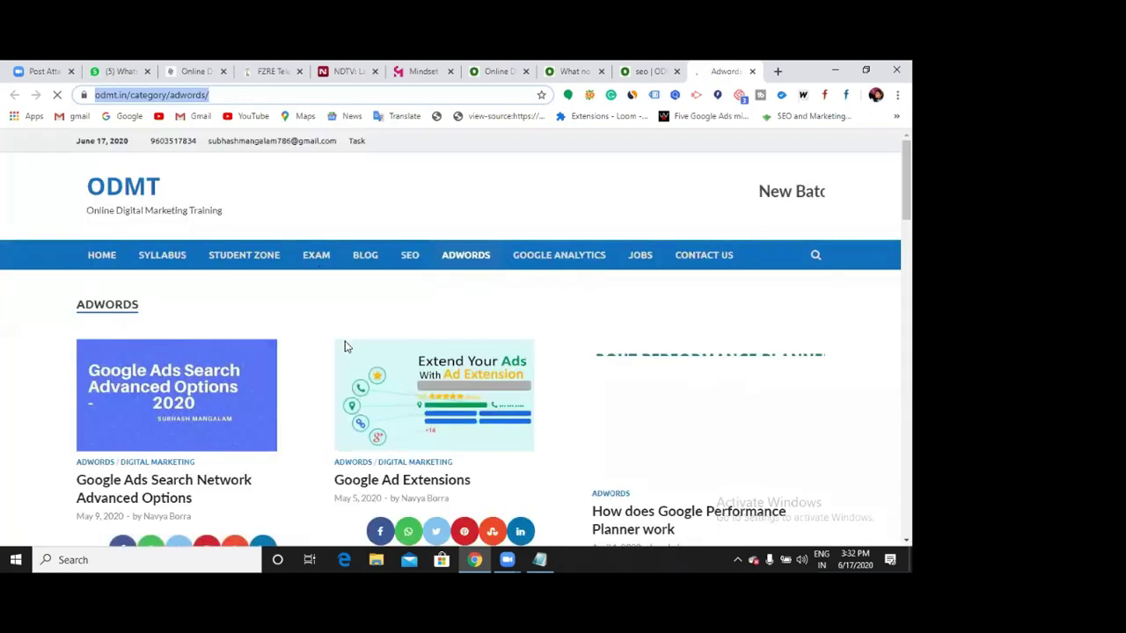
scroll(273, 167, down, 2)
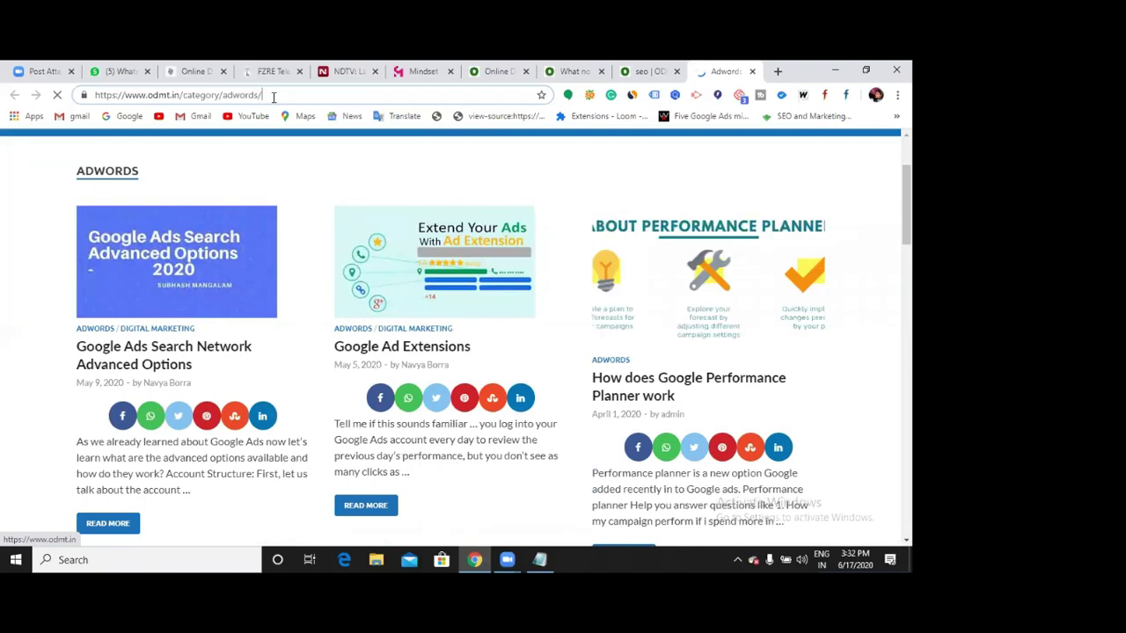
scroll(214, 220, down, 2)
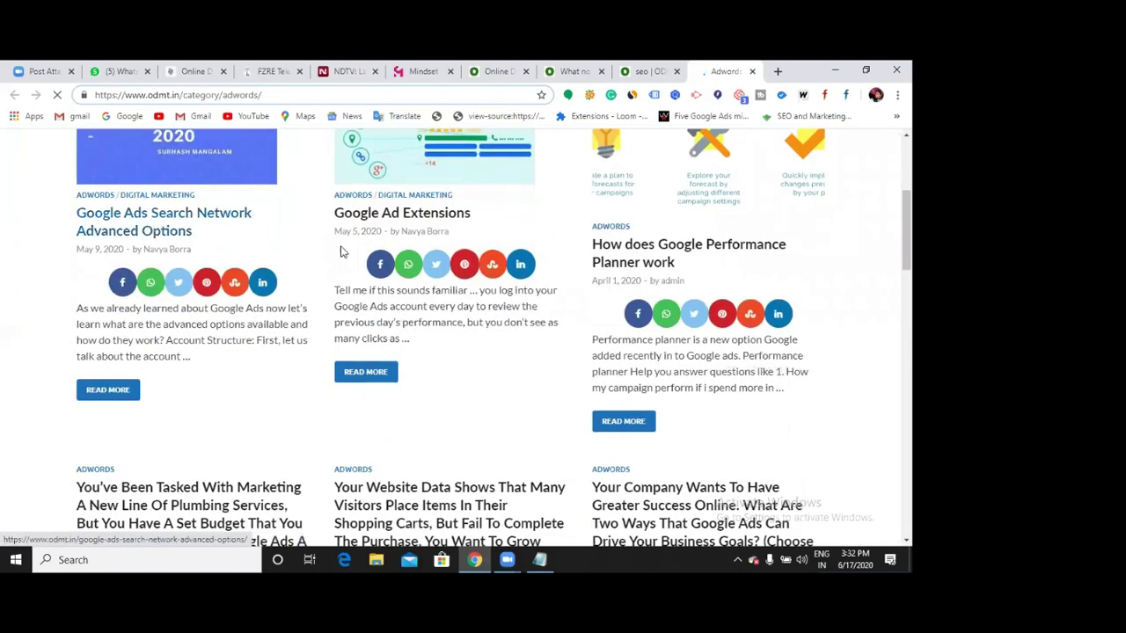
scroll(449, 380, down, 4)
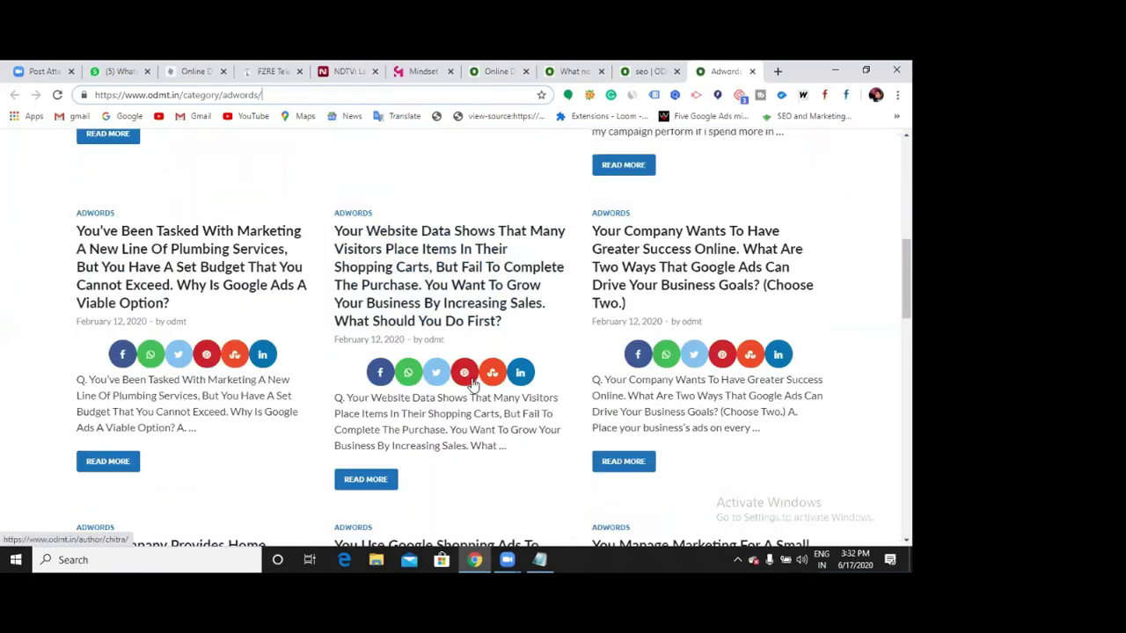
scroll(470, 385, down, 2)
scroll(470, 384, up, 10)
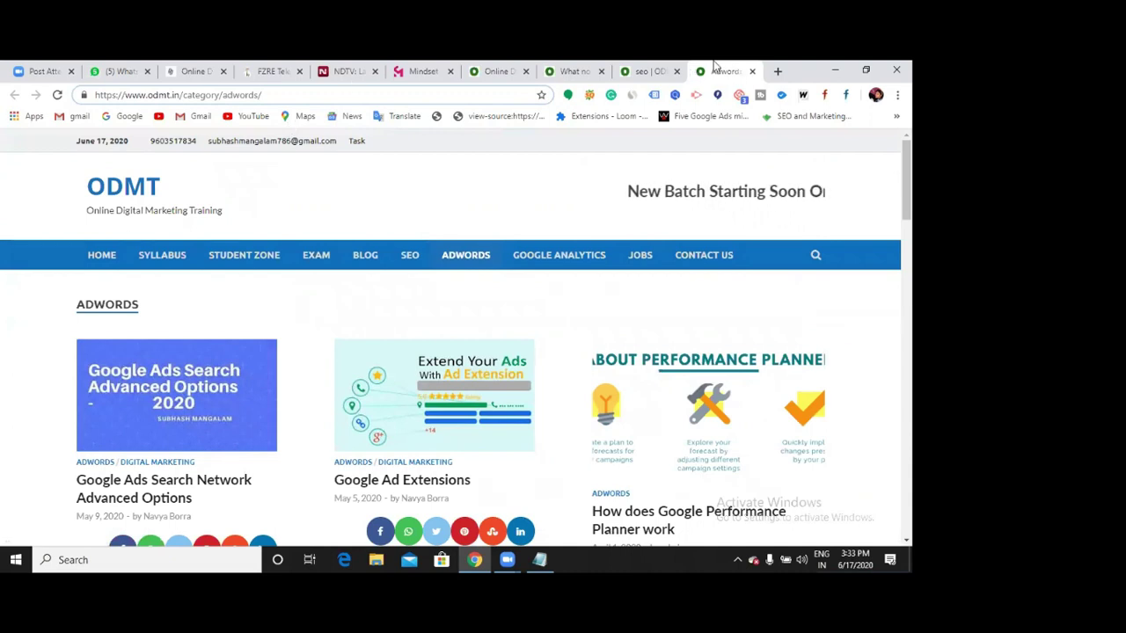
Step: Open the WordPress admin login page at krishna.thenaturehealth.in/wp-admin in a new browser tab
click(777, 72)
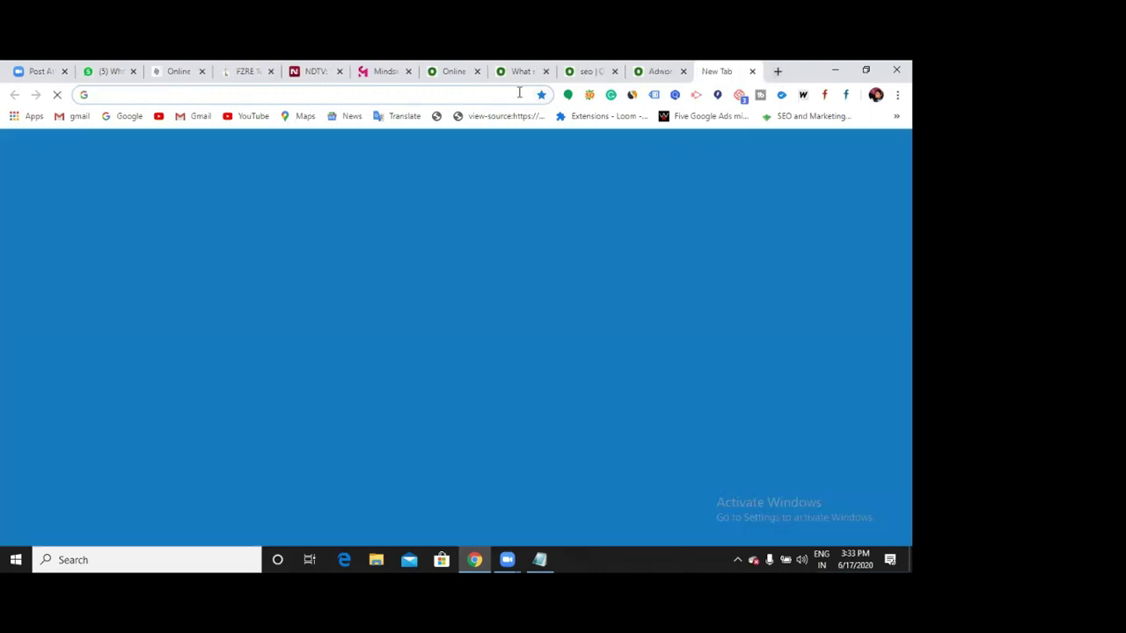
text(krishn)
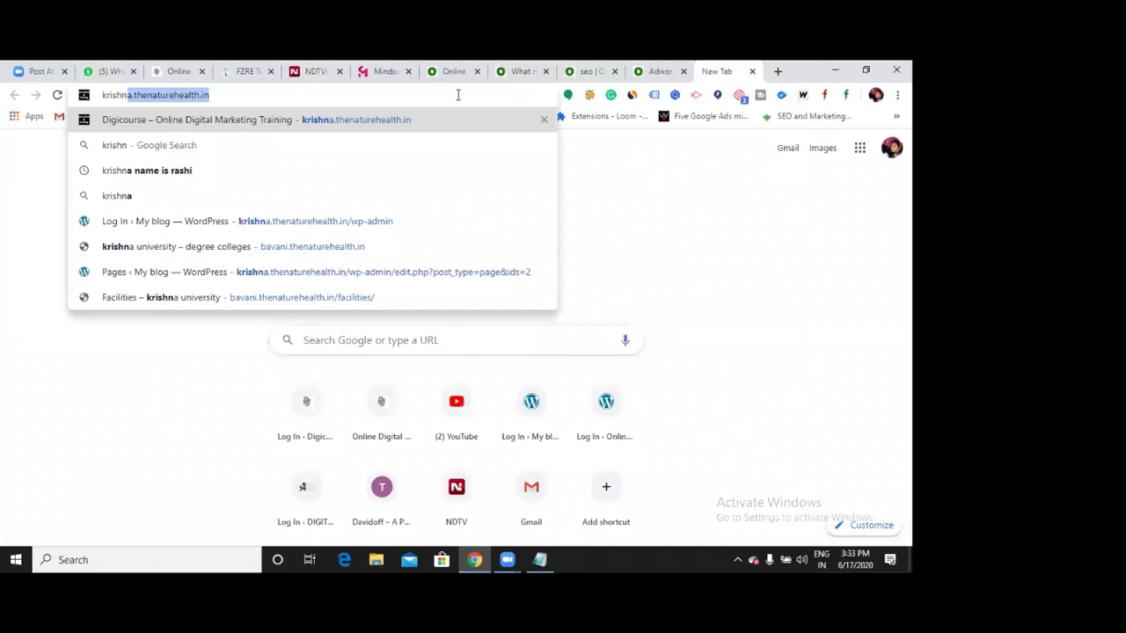
key(Right)
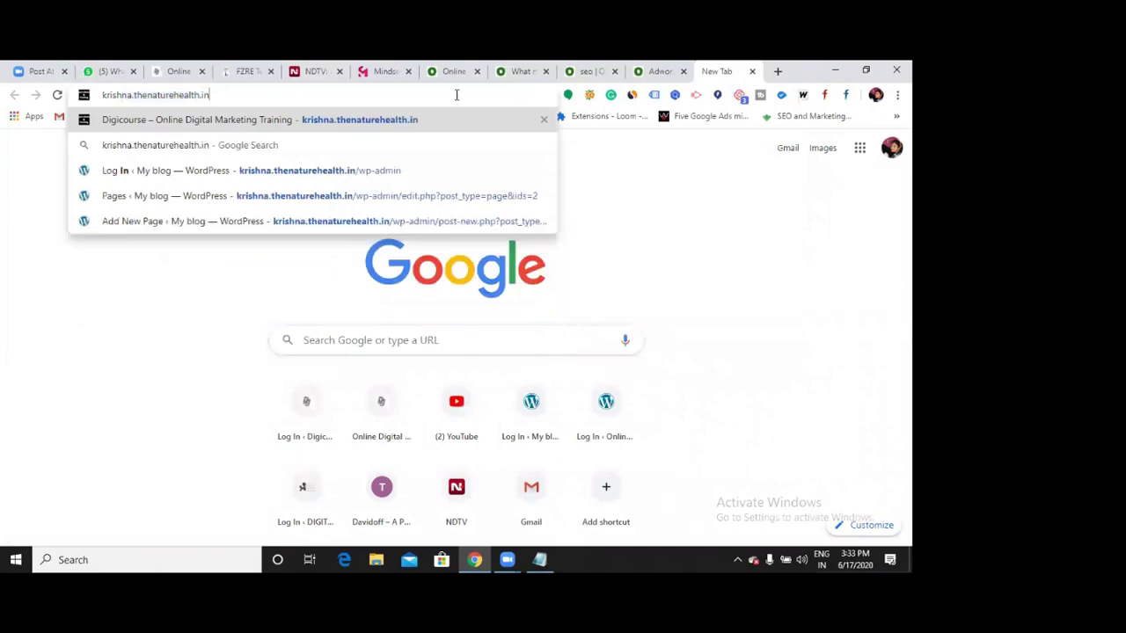
text(/wp-a)
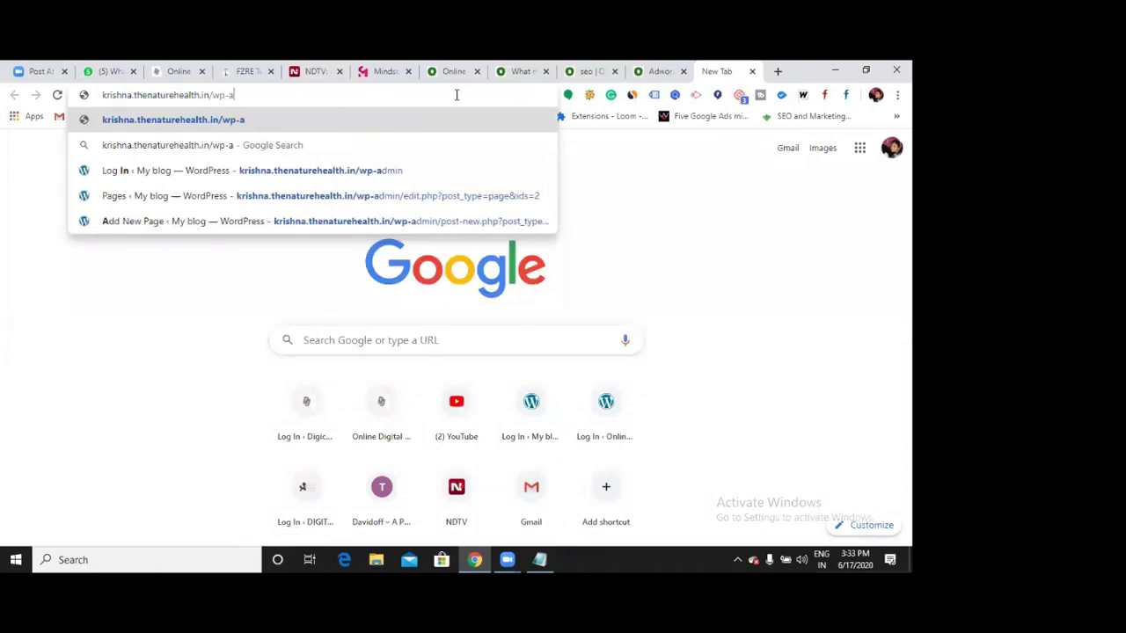
text(dmin)
key(Return)
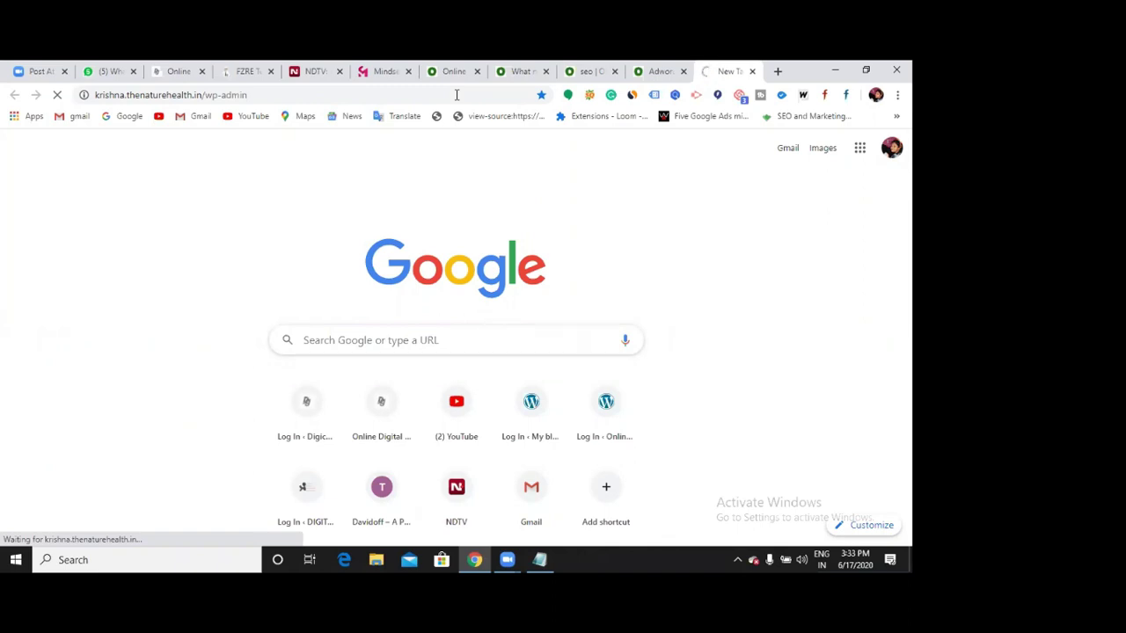
Step: Open the FZRE Telecom site's Home page in a new browser tab and inspect its web address
click(454, 73)
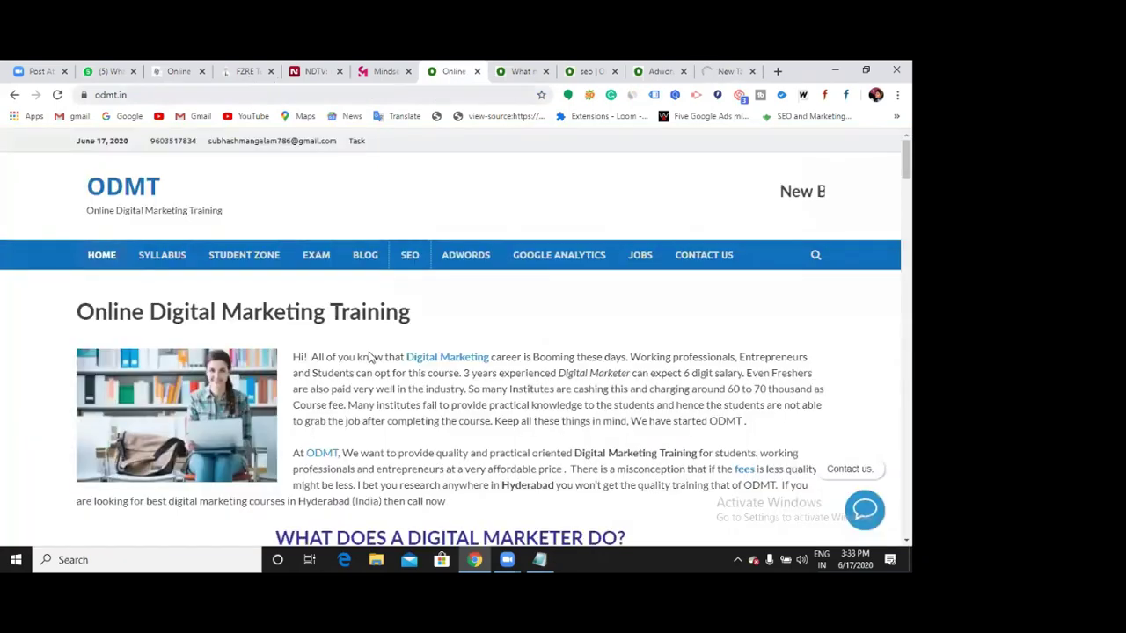
key(ctrl+4)
scroll(114, 209, up, 2)
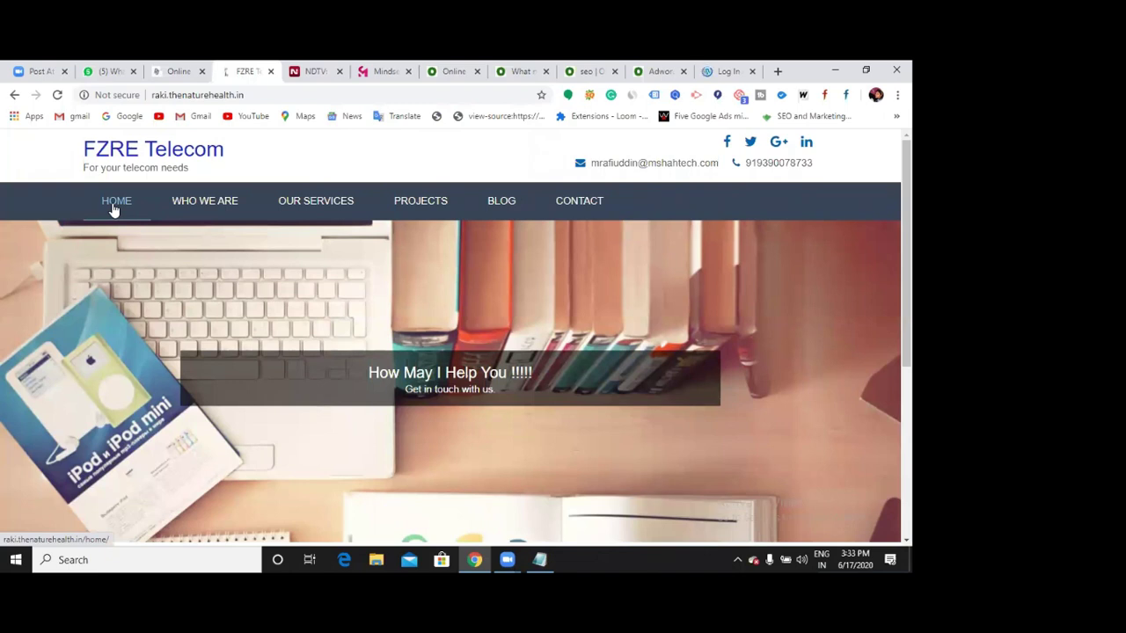
right_click(116, 204)
click(141, 214)
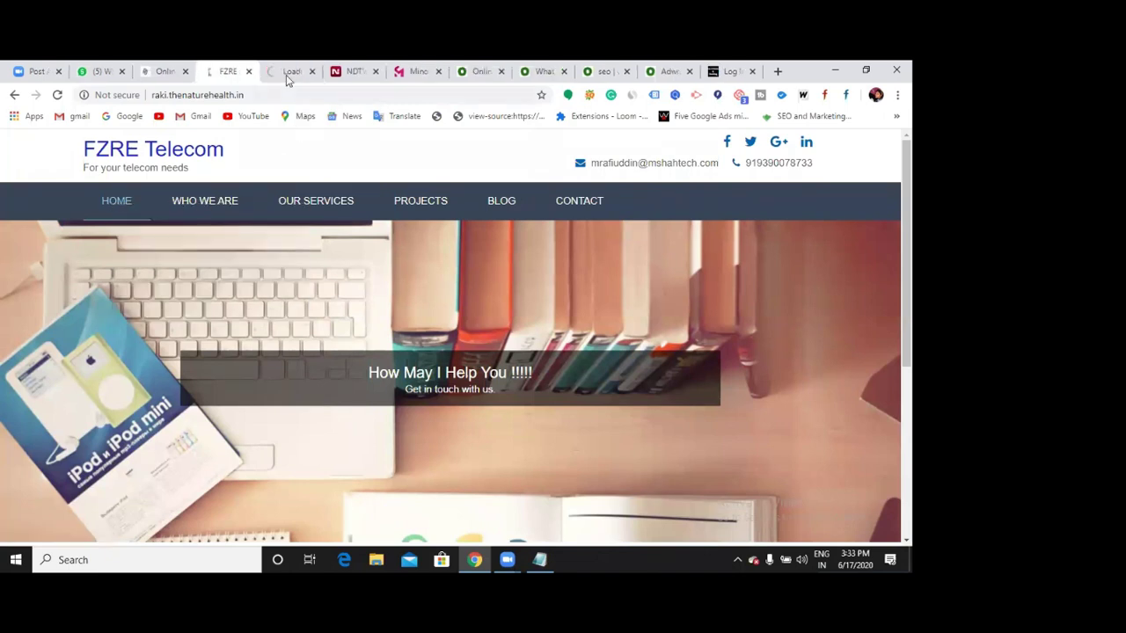
click(288, 73)
click(305, 95)
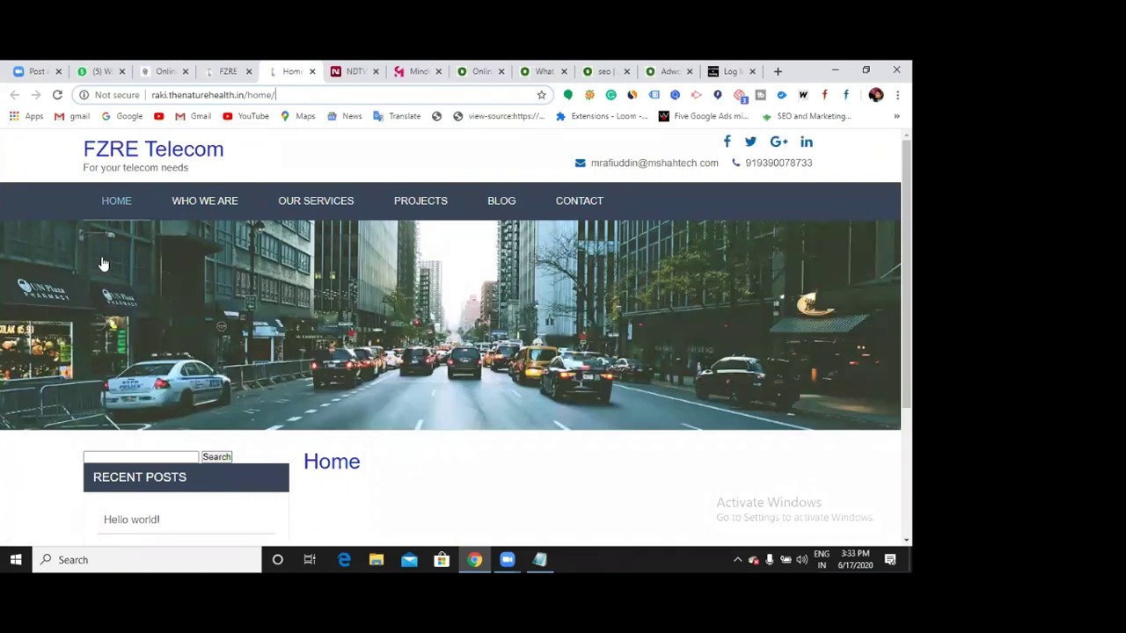
Step: Return to the ODMT home page and examine the full web address that its Home menu item uses
key(ctrl+Tab)
key(ctrl+Tab)
key(ctrl+Tab)
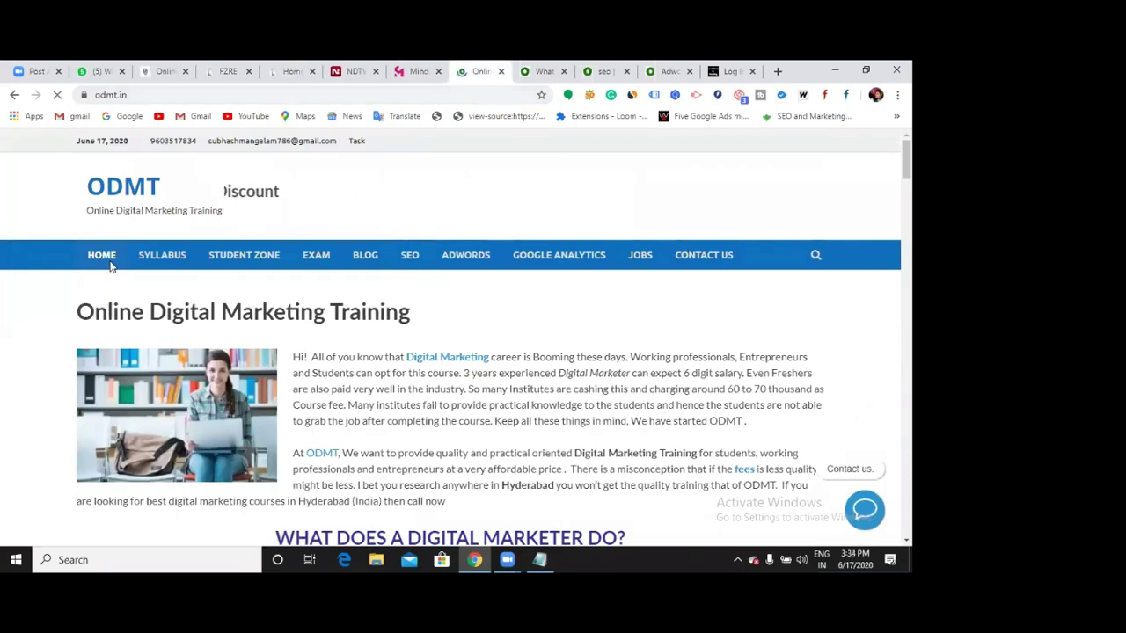
click(132, 95)
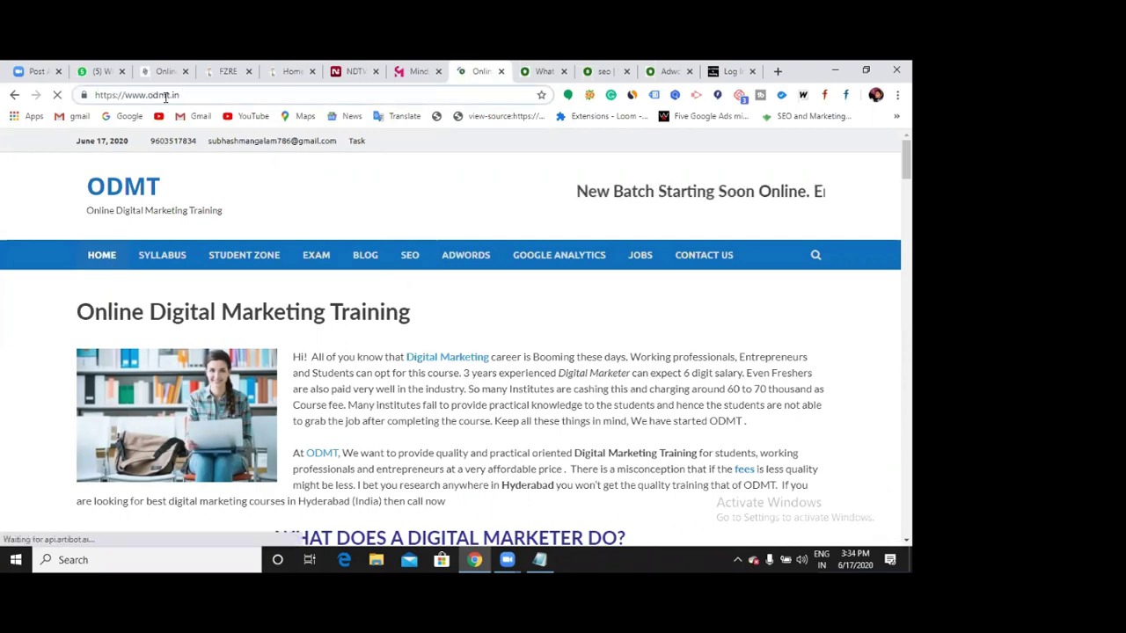
drag(193, 95, 104, 95)
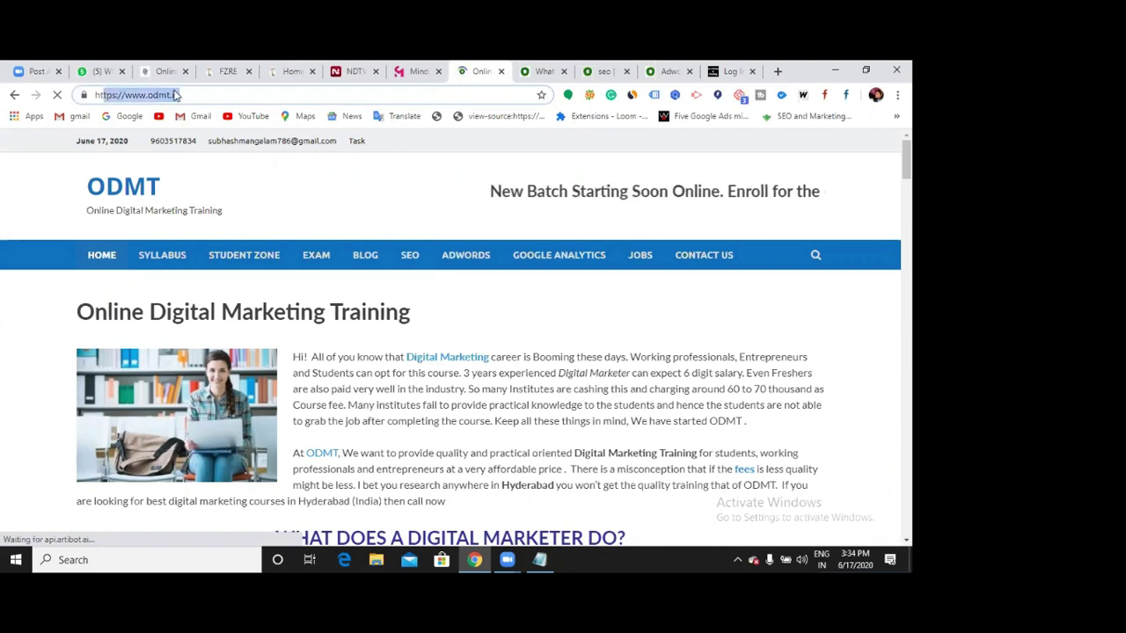
click(215, 95)
Step: Compare the home page addresses and content of the FZRE Telecom and ODMT sites across their open browser tabs
click(406, 73)
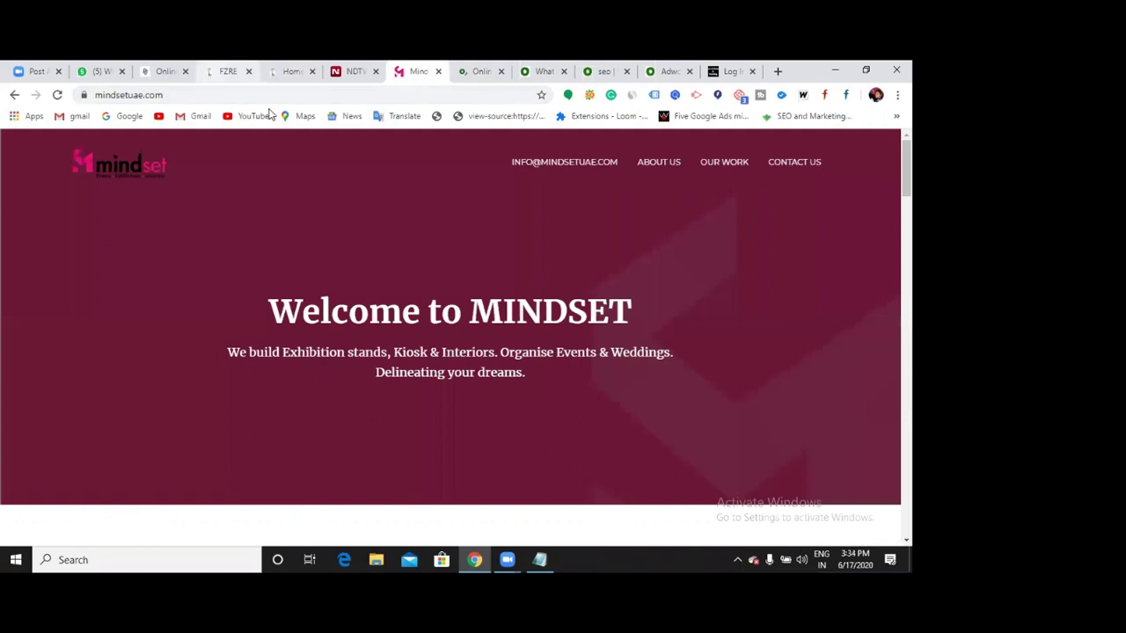
click(228, 72)
click(486, 72)
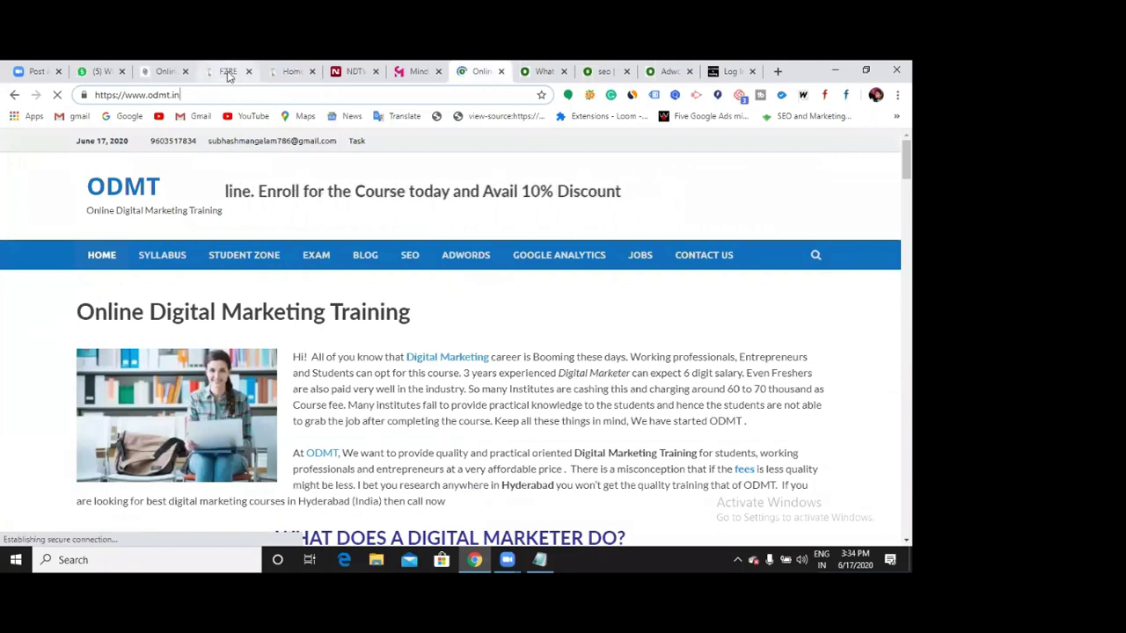
click(231, 71)
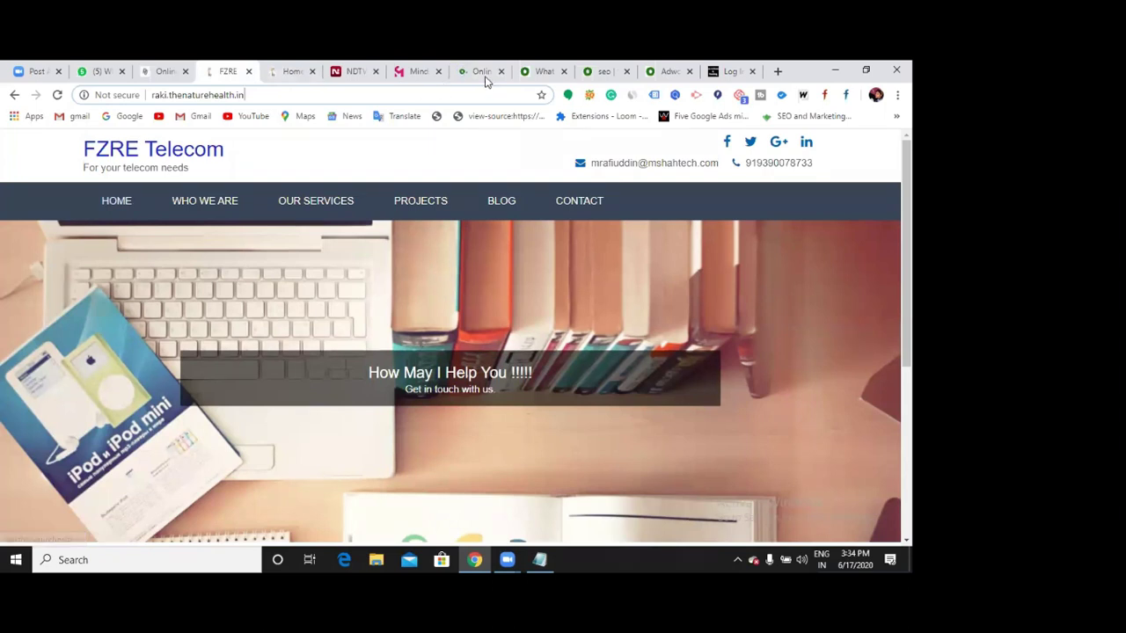
key(ctrl+Tab)
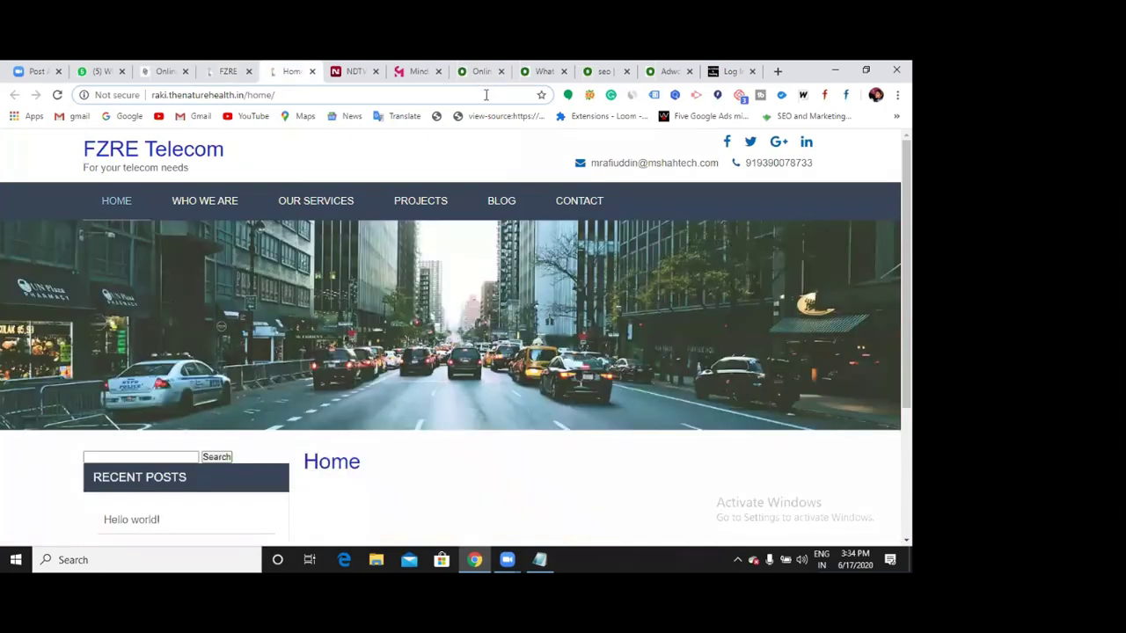
key(ctrl+Tab)
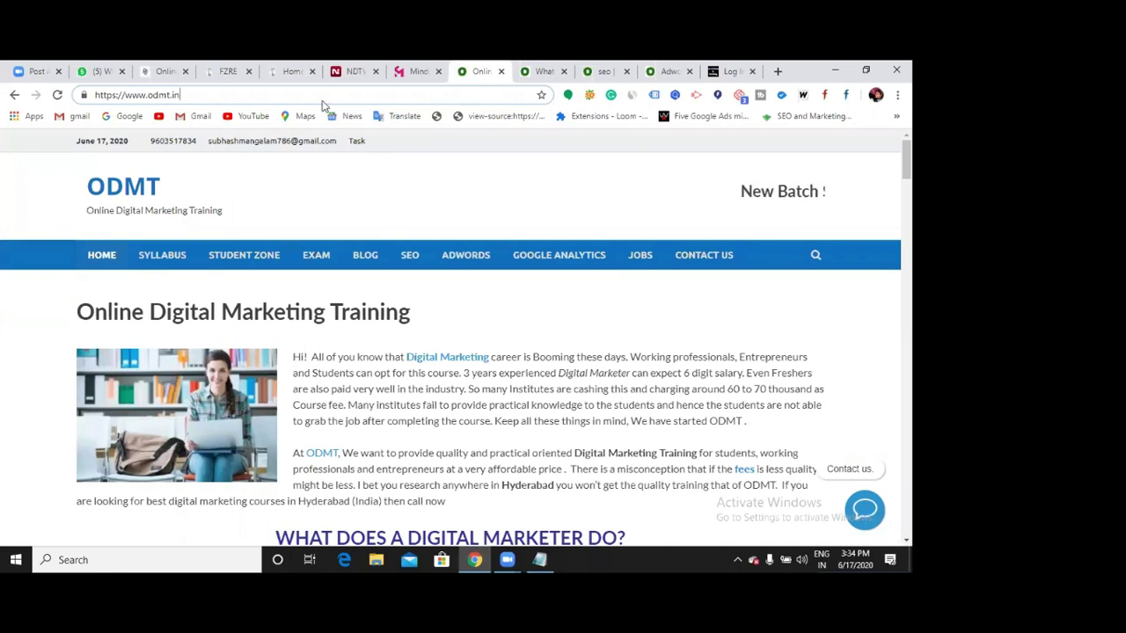
key(ctrl+4)
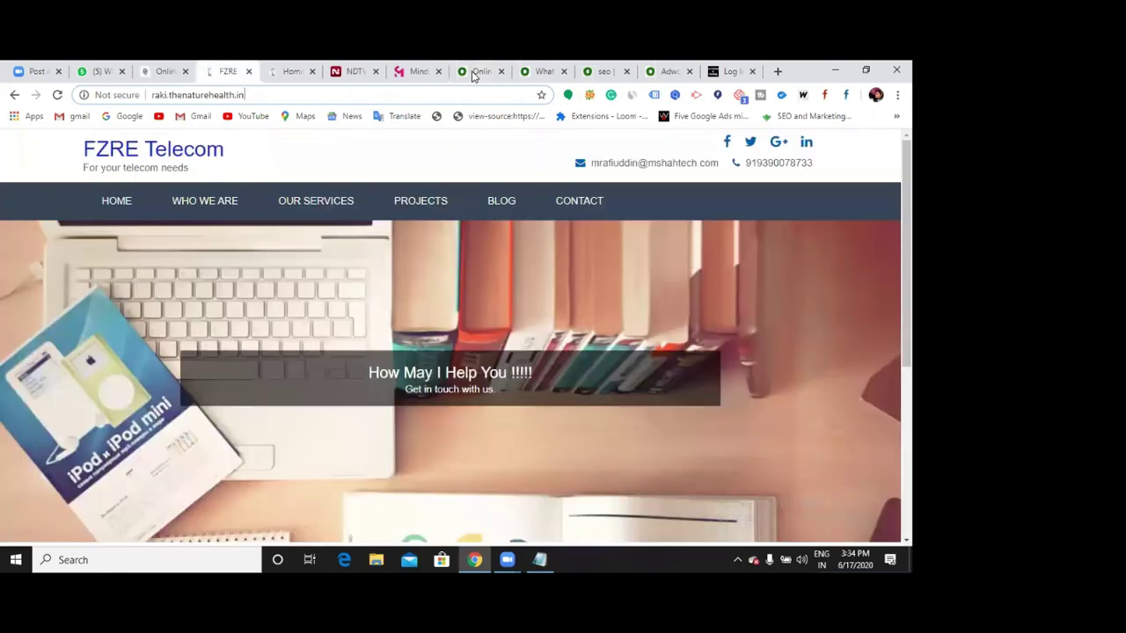
key(ctrl+8)
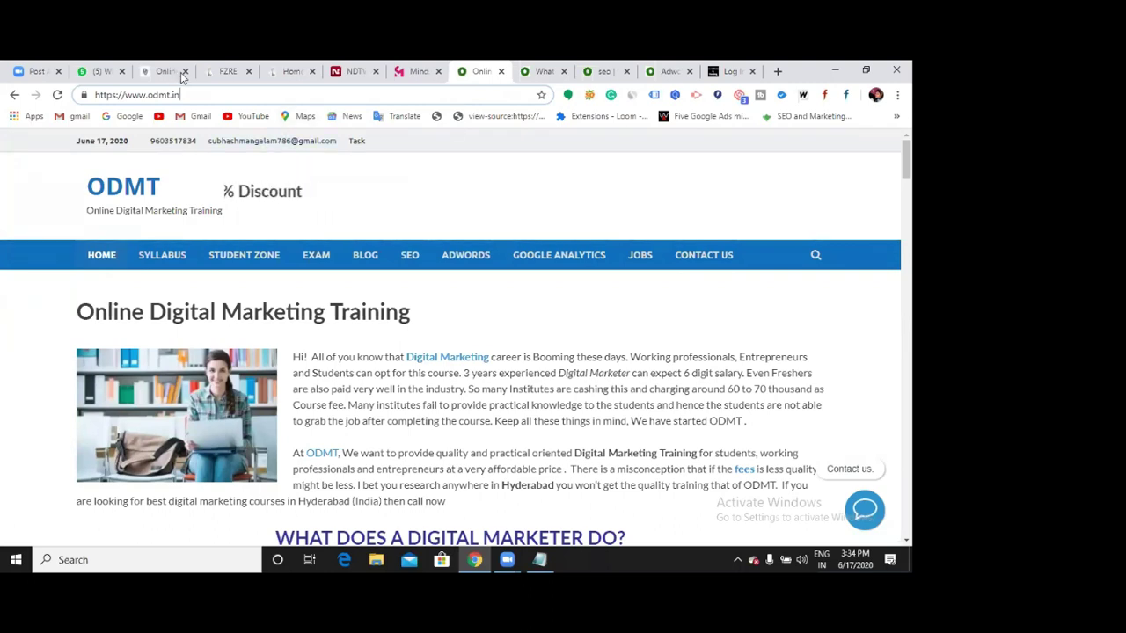
Step: Log in to the Digicourse WordPress admin with the account username and password, and dismiss the browser's prompt
click(738, 77)
text(krishna)
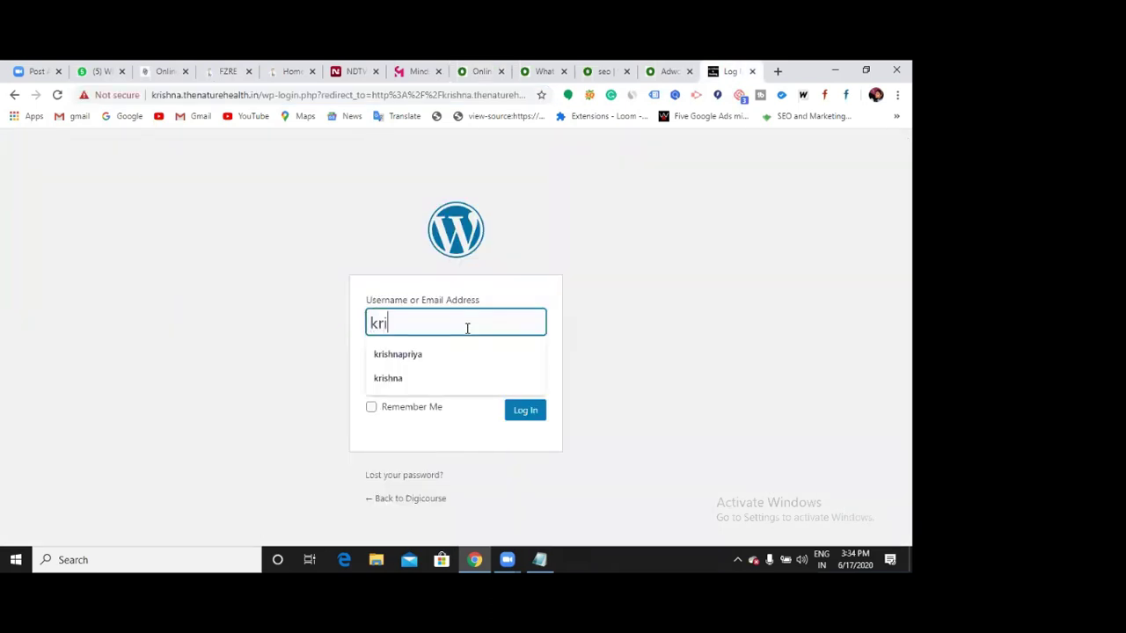
click(587, 308)
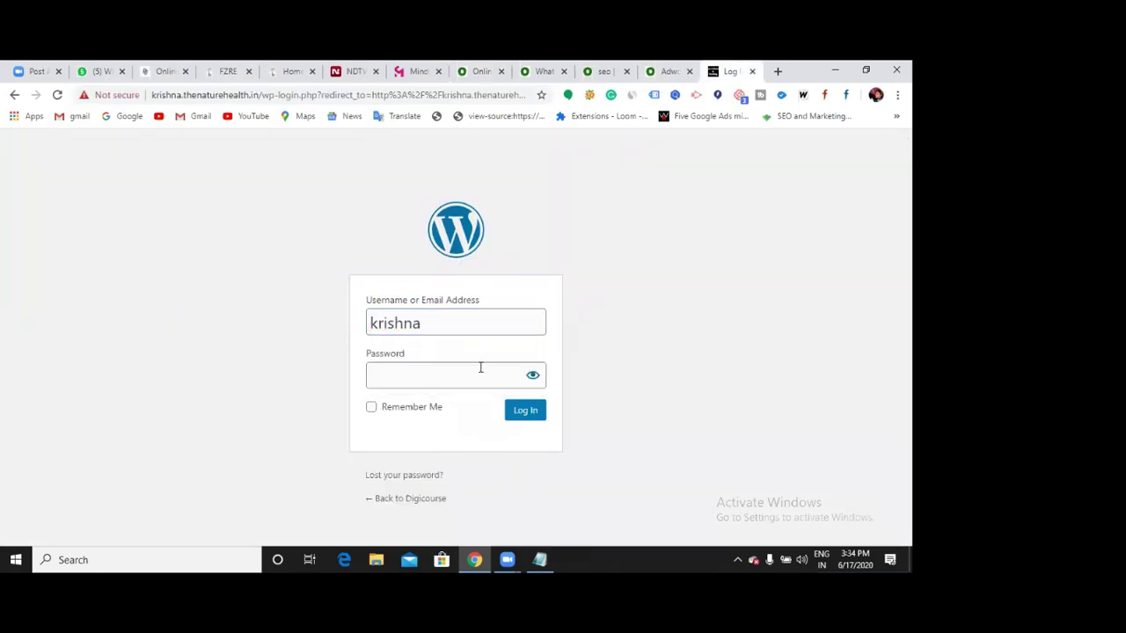
click(452, 380)
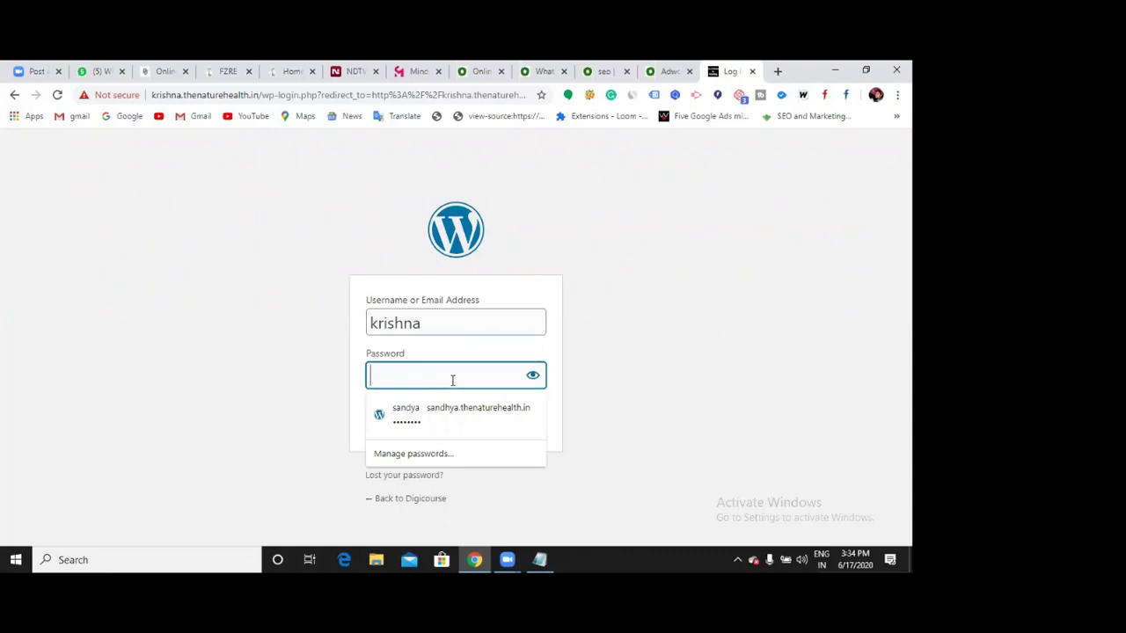
text(•••••••)
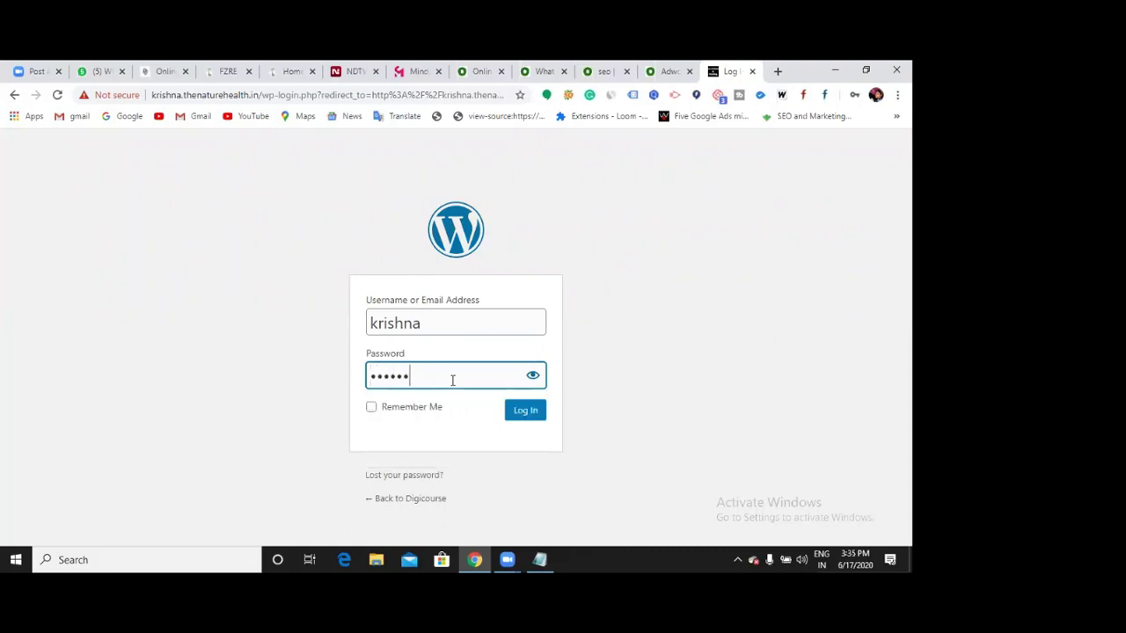
text(•)
key(Return)
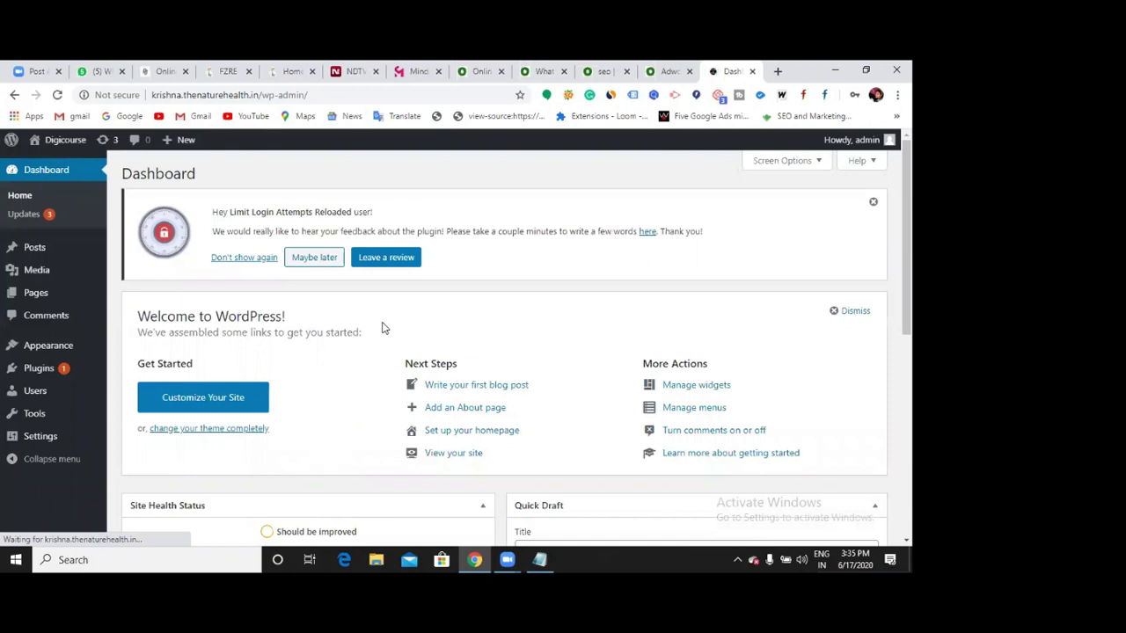
click(874, 117)
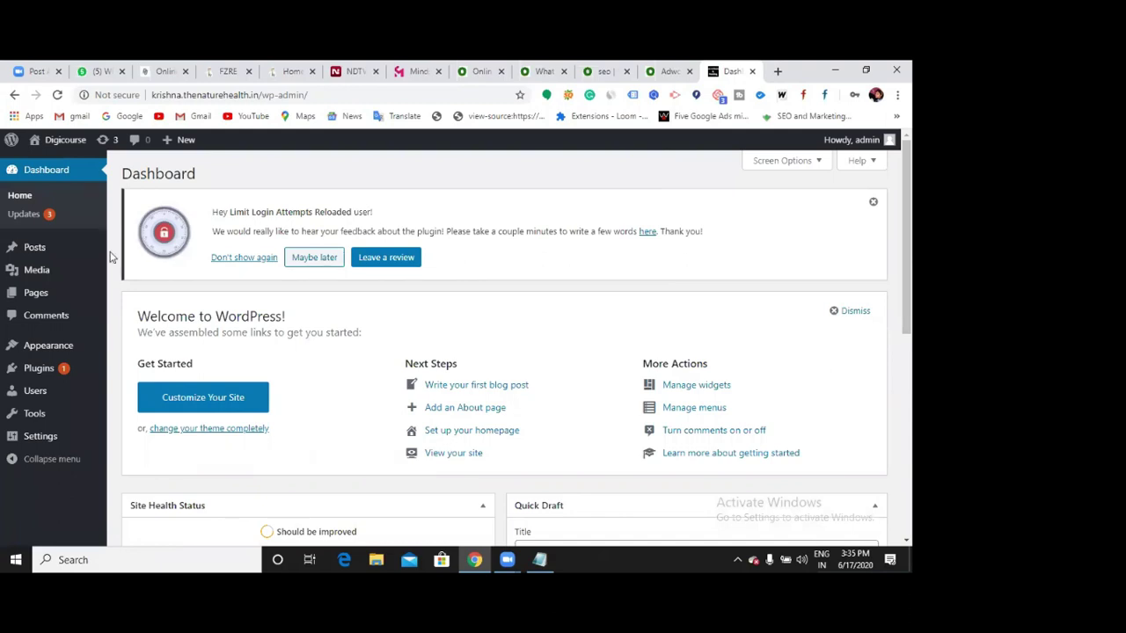
Step: Open the list of all posts in the Digicourse WordPress admin
mouse_move(39, 258)
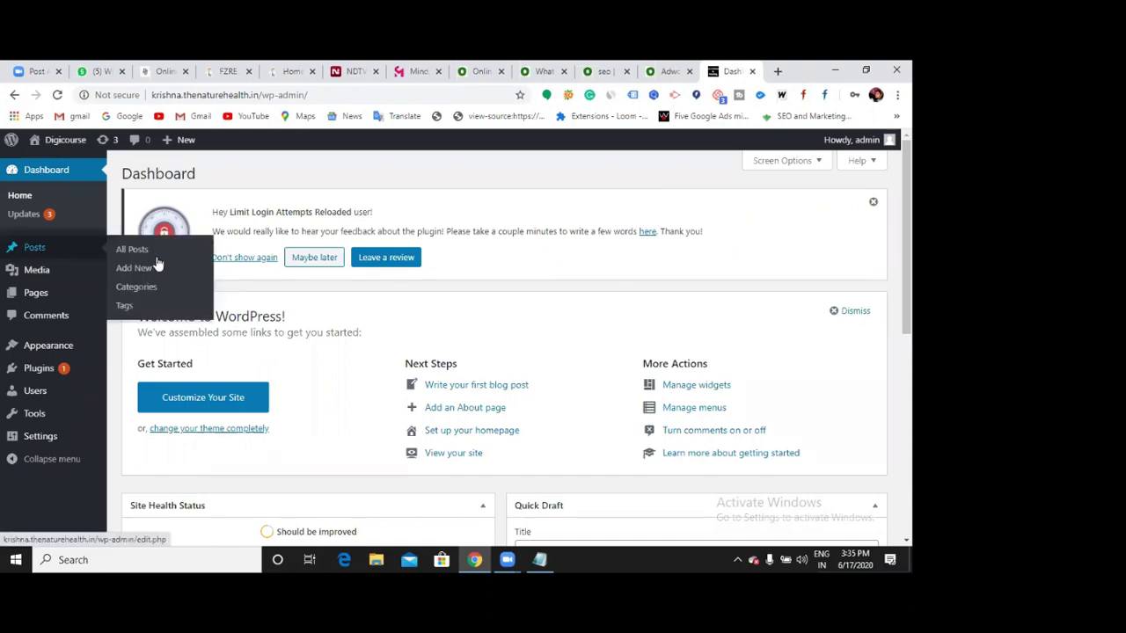
click(49, 256)
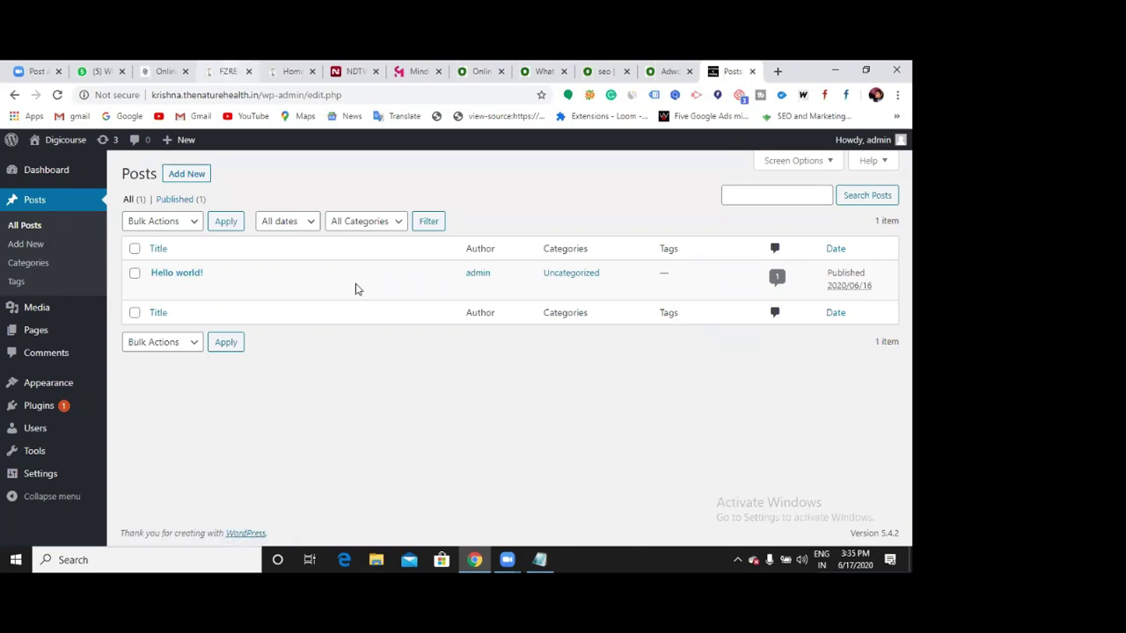
Step: Examine the "Hello world!" post on the FZRE Telecom front page together with the page's web address
click(228, 71)
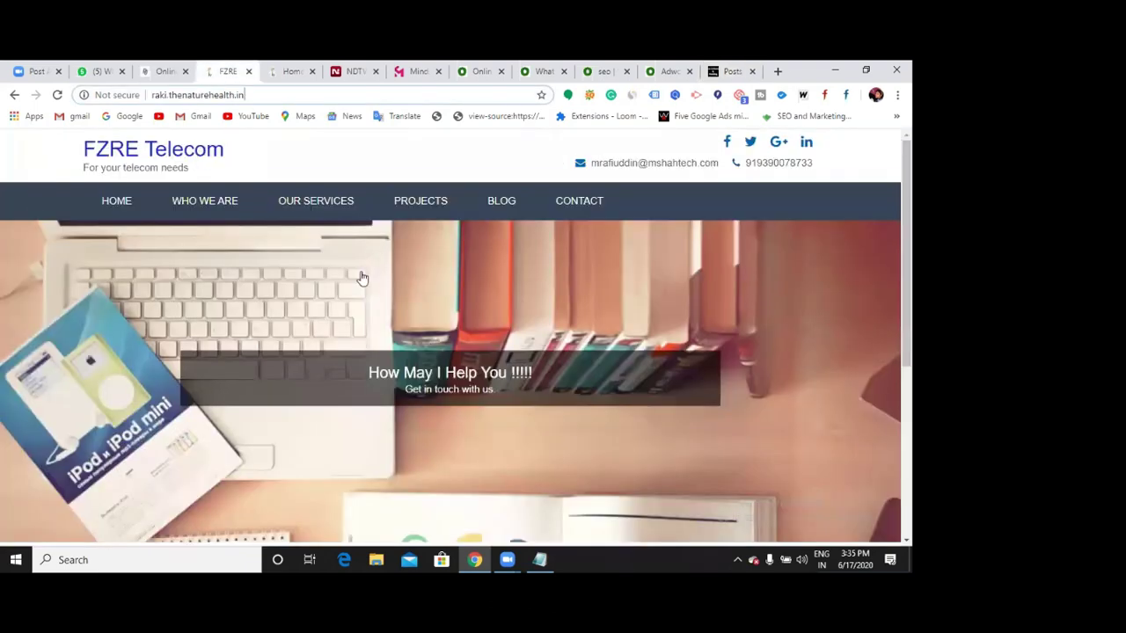
scroll(361, 278, down, 5)
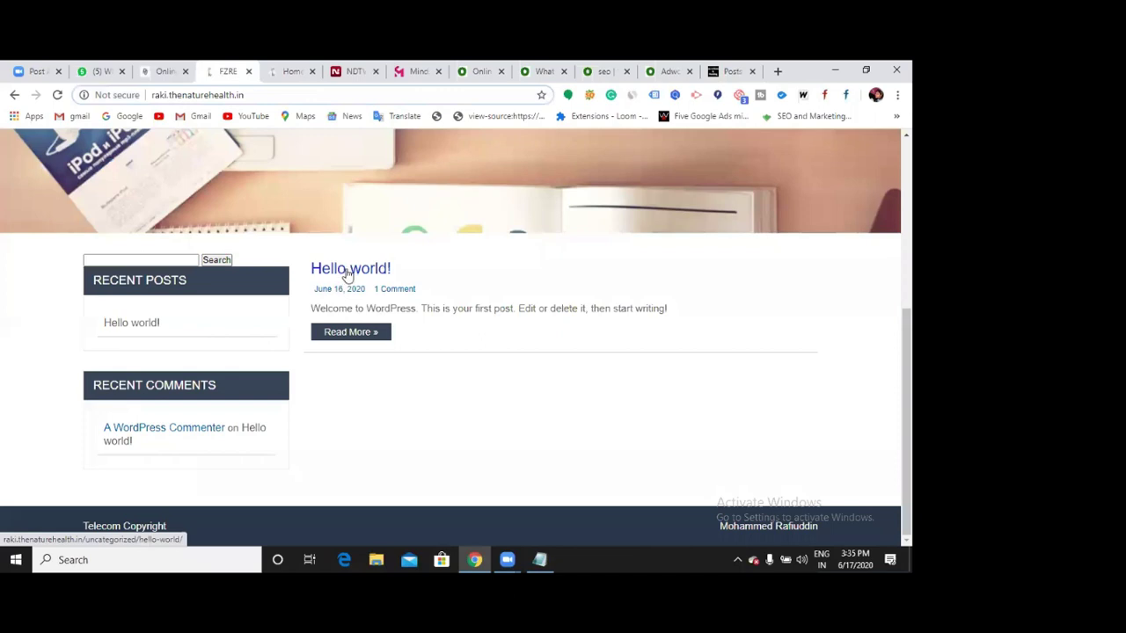
drag(261, 95, 169, 95)
click(321, 209)
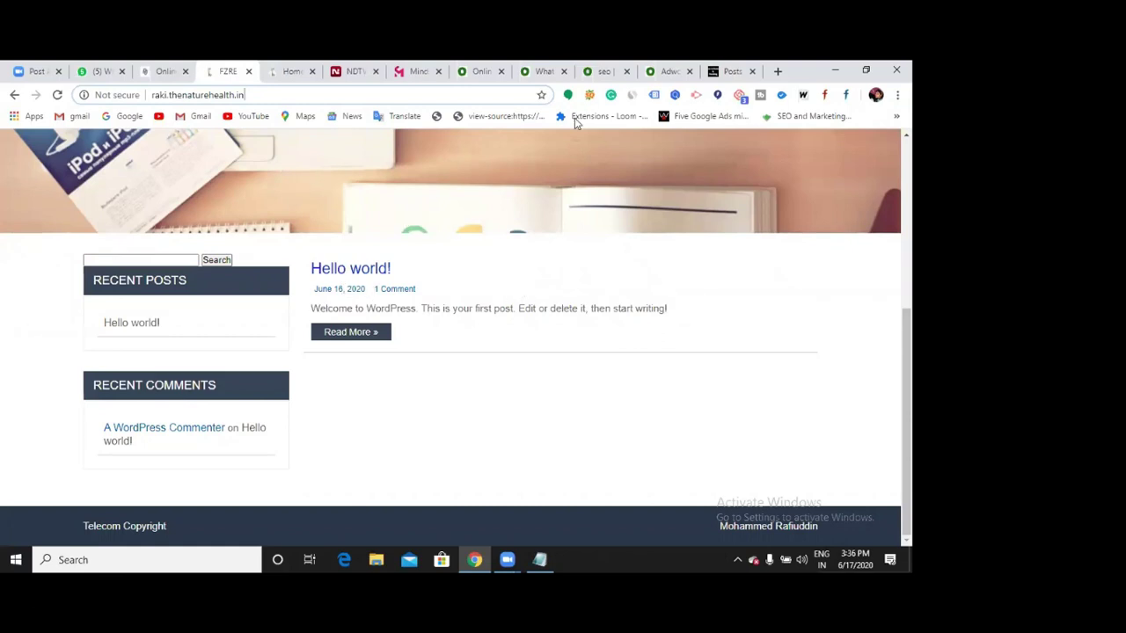
Step: Move the "Hello world!" post on the Digicourse site to the trash
click(719, 74)
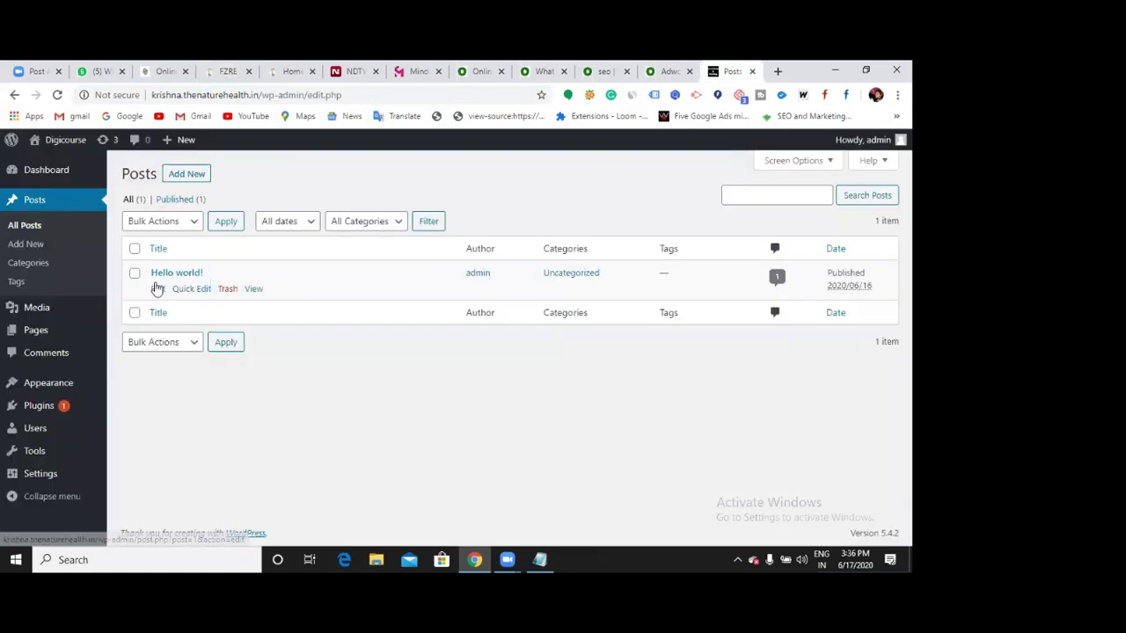
click(233, 290)
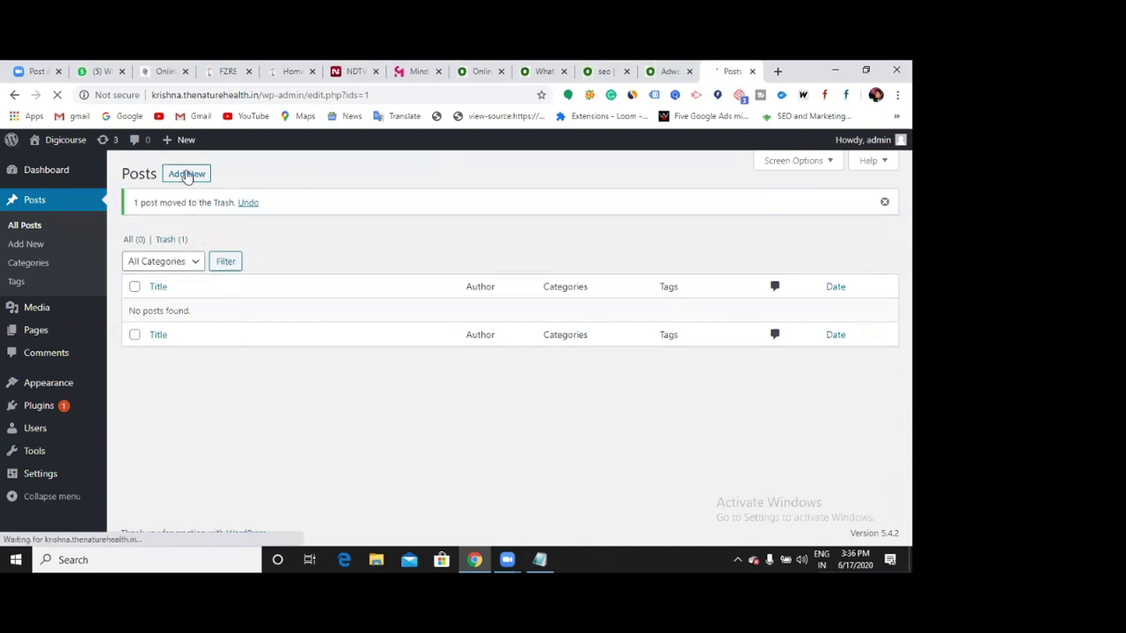
Step: Create a new post titled "What is SEO?"
click(186, 174)
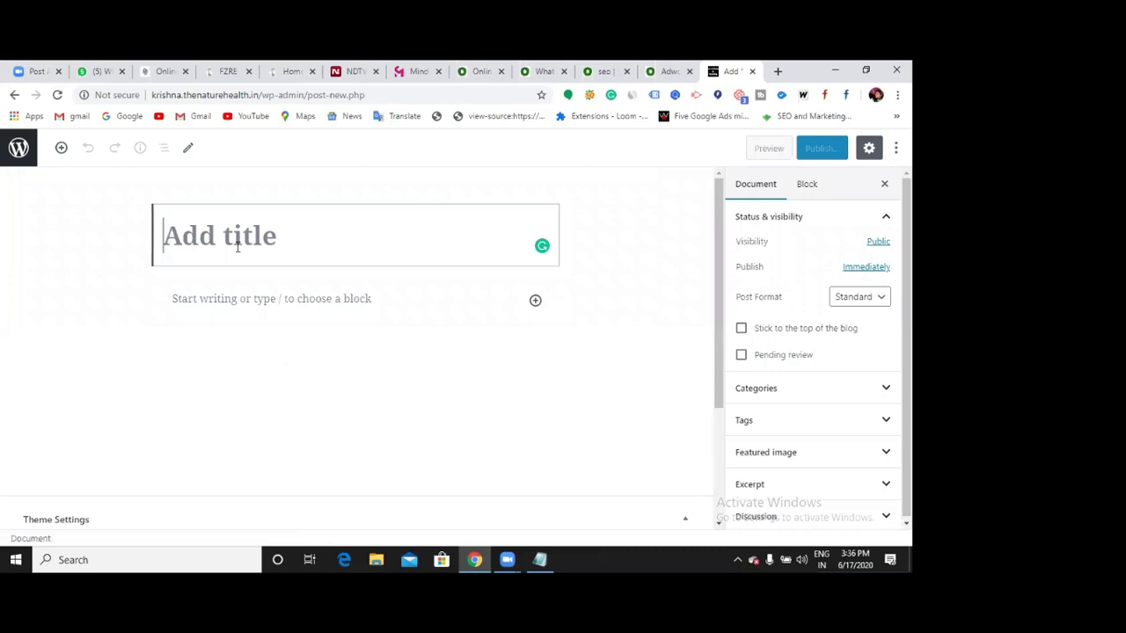
text(W)
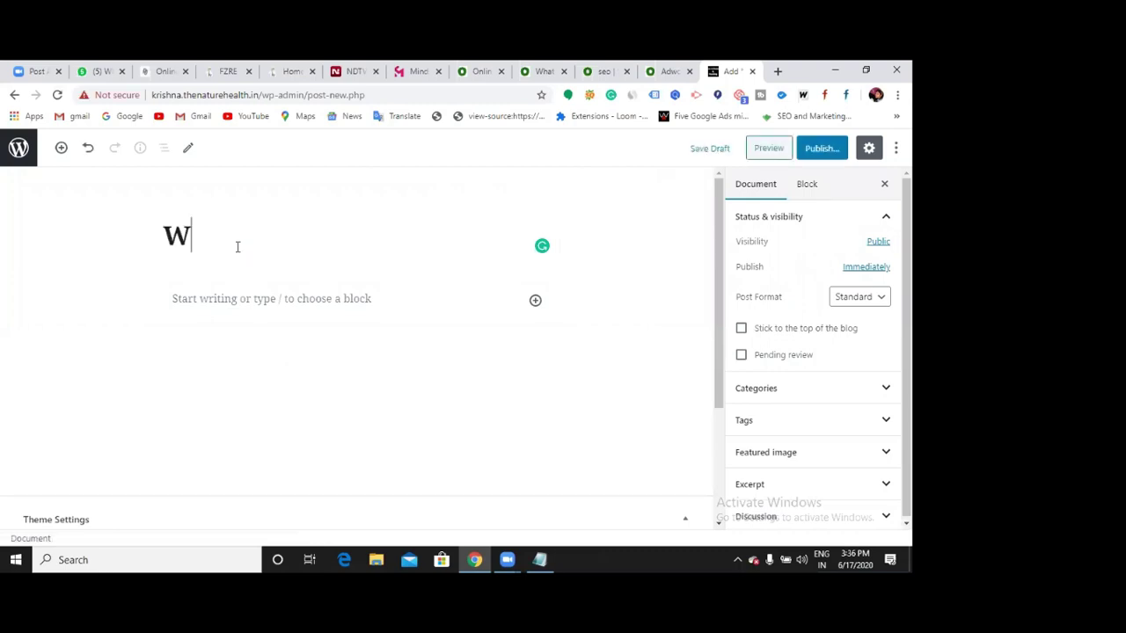
text(hat is SEO?)
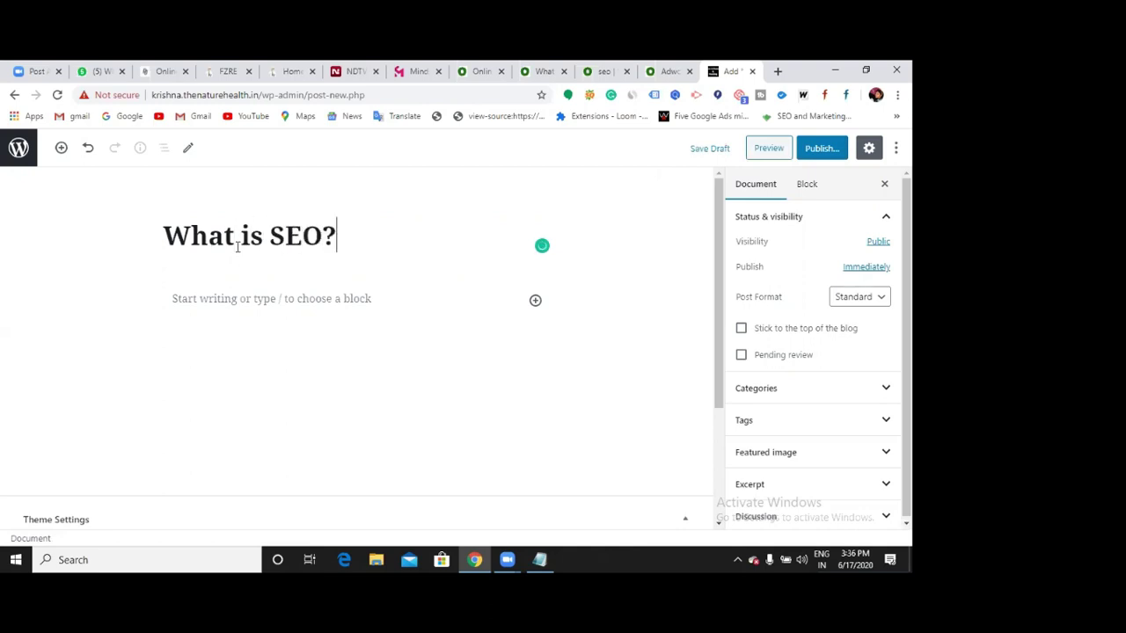
Step: Write the opening paragraph "SEO(Search Engine Optimization) is a technique to improve the rankings of our website in google by following some rules like"
click(254, 297)
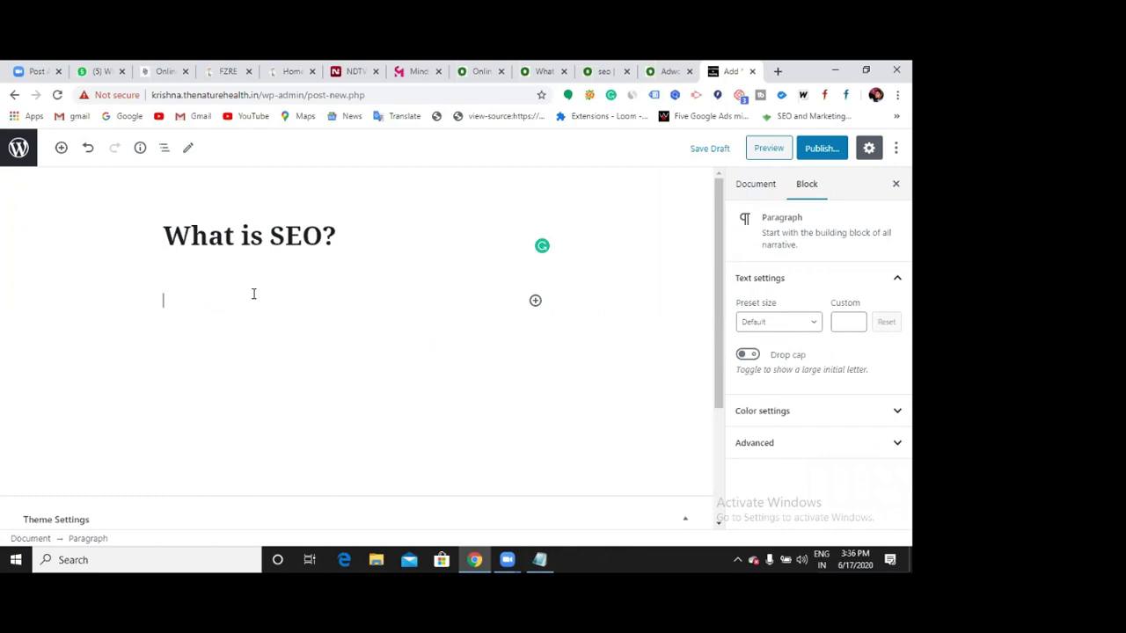
text(SEO(Search Engine Optimization is)
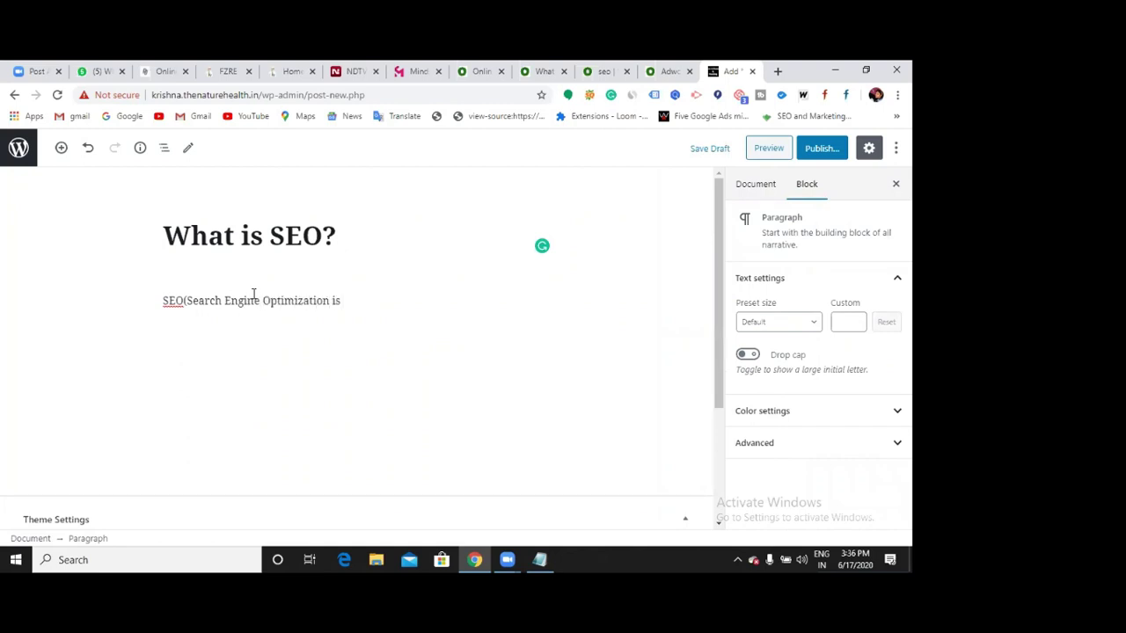
click(330, 301)
text() is )
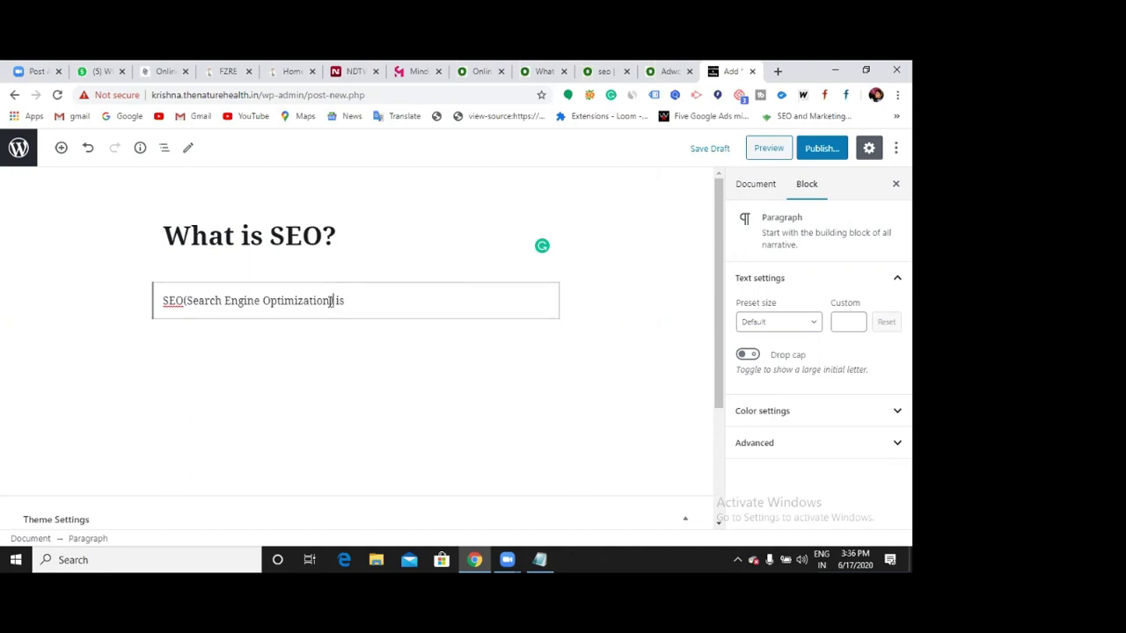
text(a)
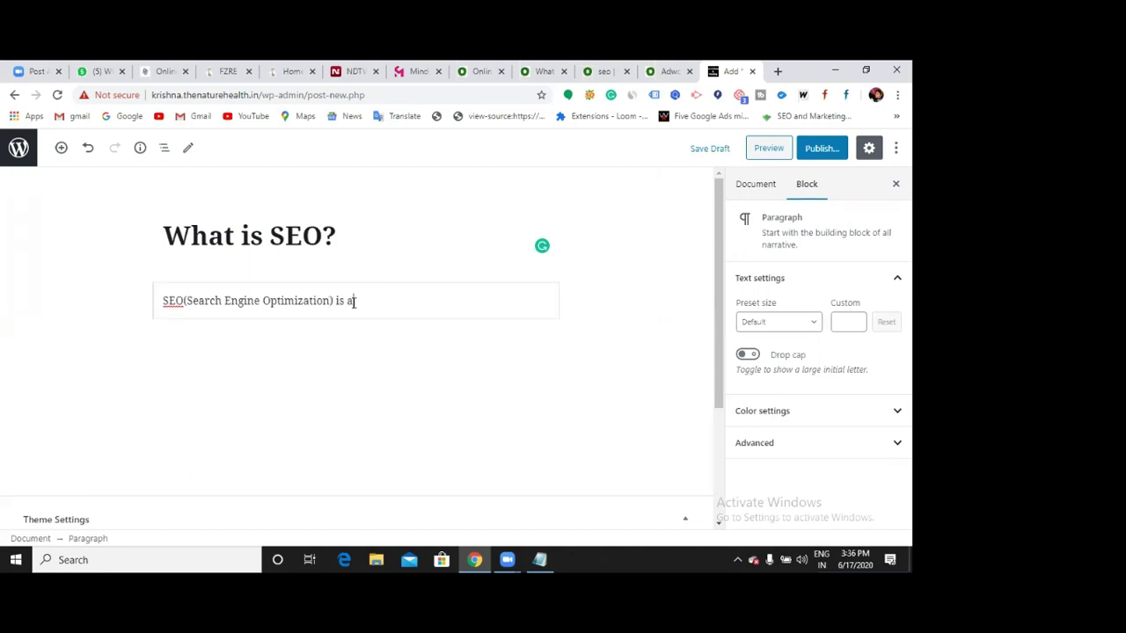
text( technique)
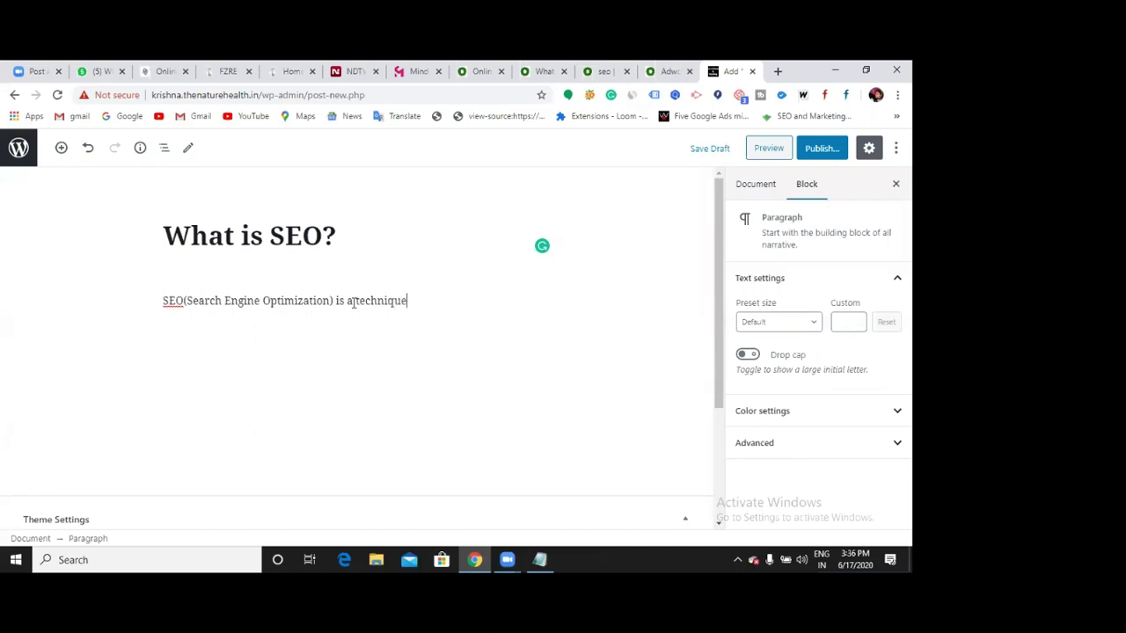
text( to improve the rankings of our website)
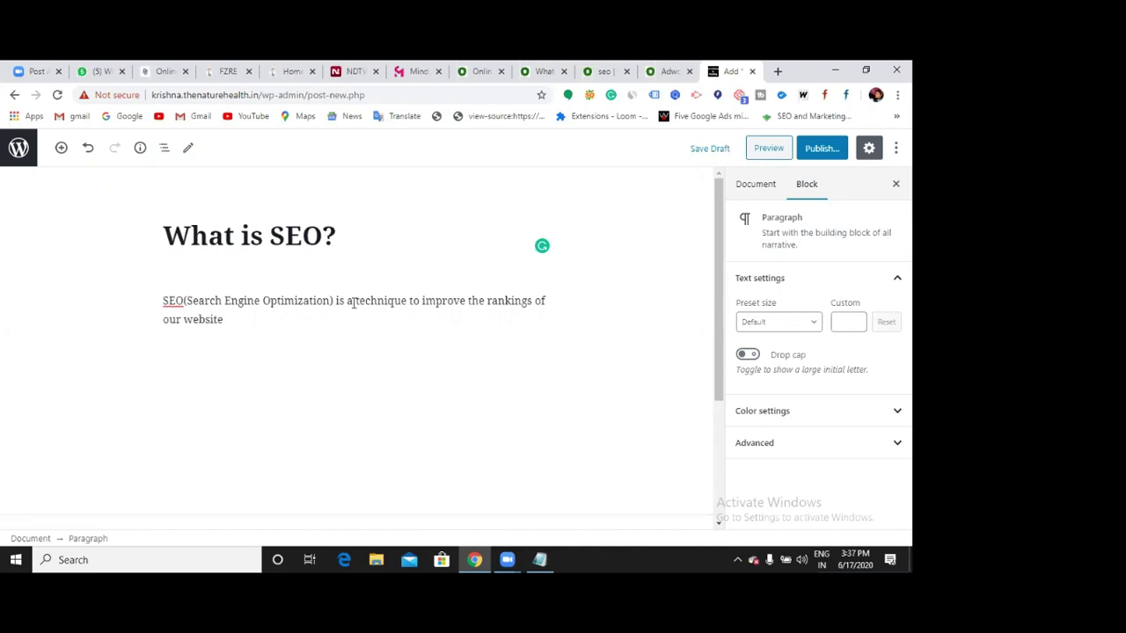
text(google by following some rule)
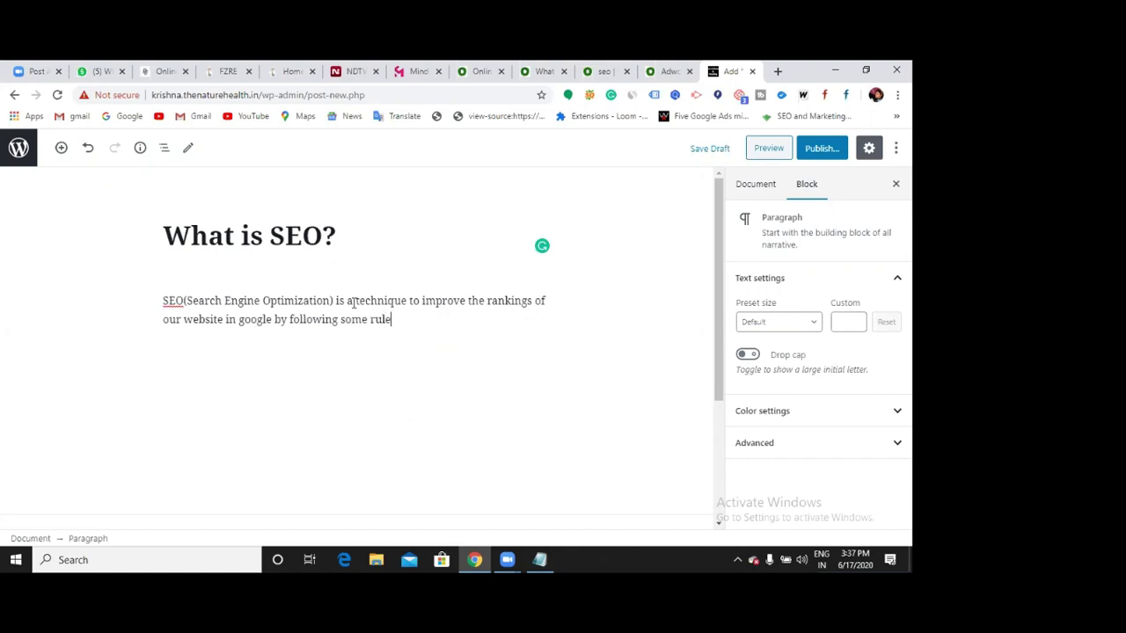
text(s like)
Step: Add "On Page SEO", "Off Page SEO" and "Technical SEO" as separate paragraphs below the opening paragraph
key(Return)
text(On Page SE)
key(Return)
text(Off Page)
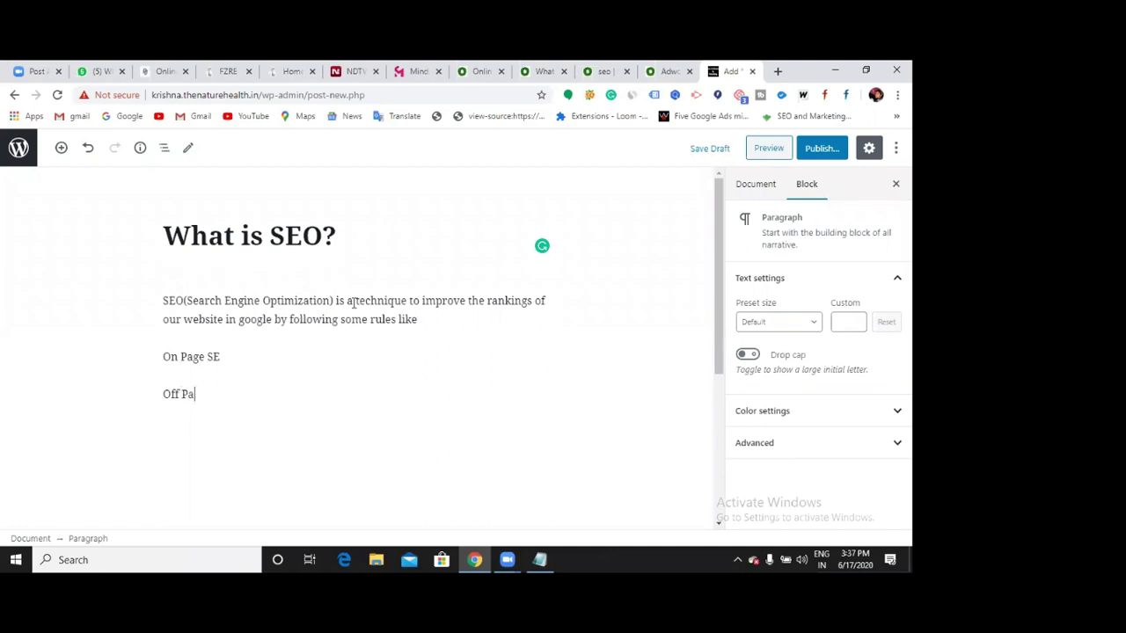
text( SEO)
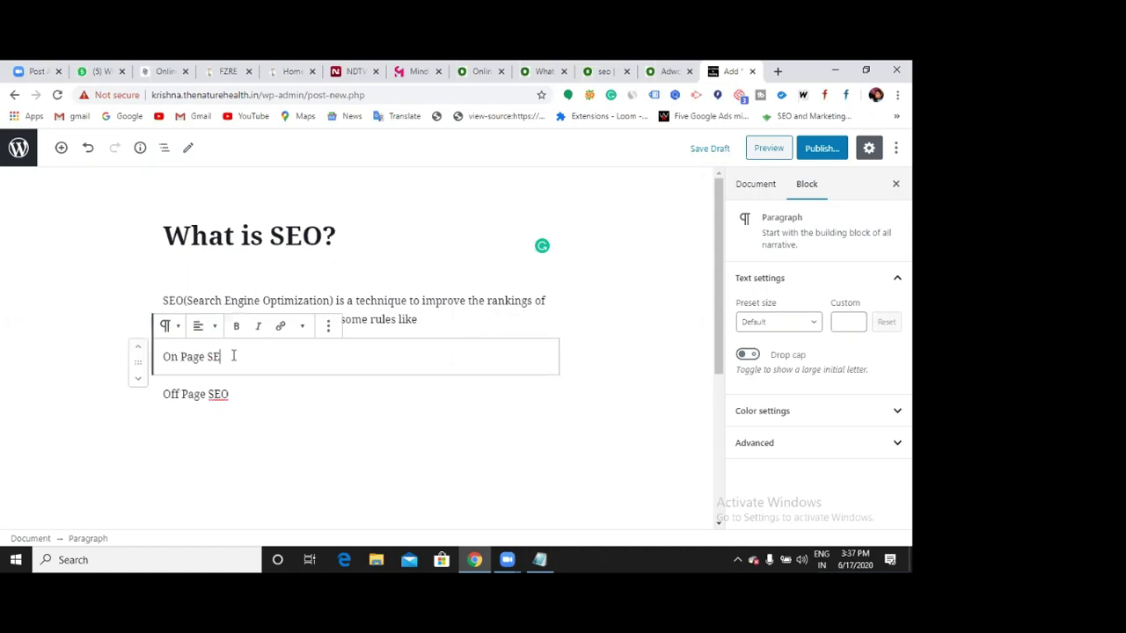
text(On Page SEO)
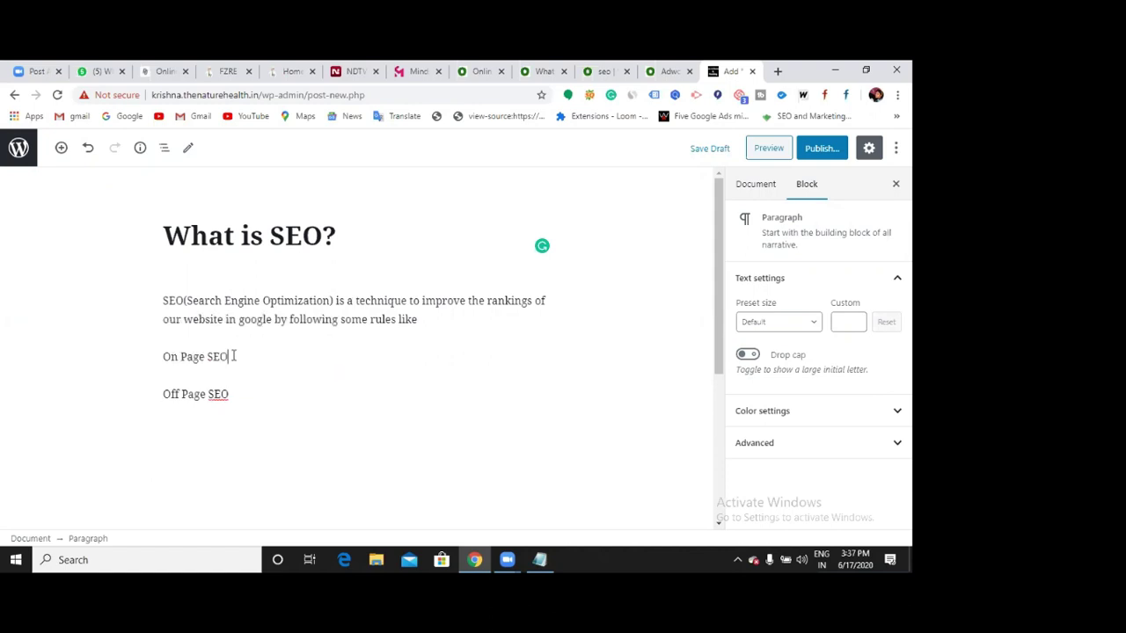
click(253, 390)
key(Return)
text(Technical SEO)
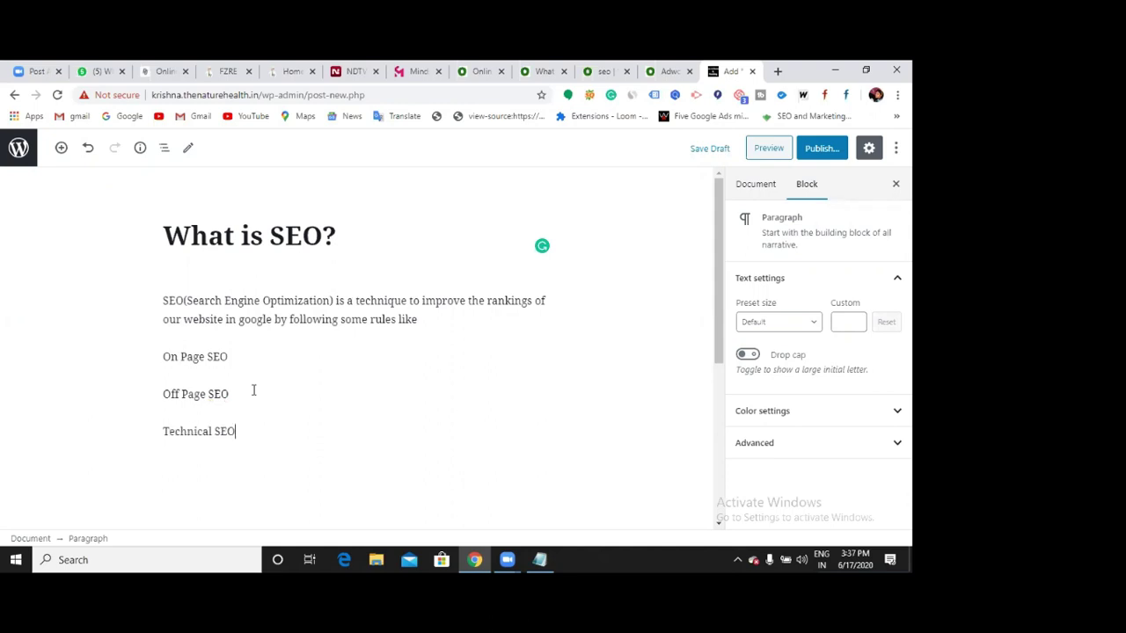
Step: Publish the "What is SEO?" post and view its live page on the Digicourse site
click(808, 151)
click(810, 149)
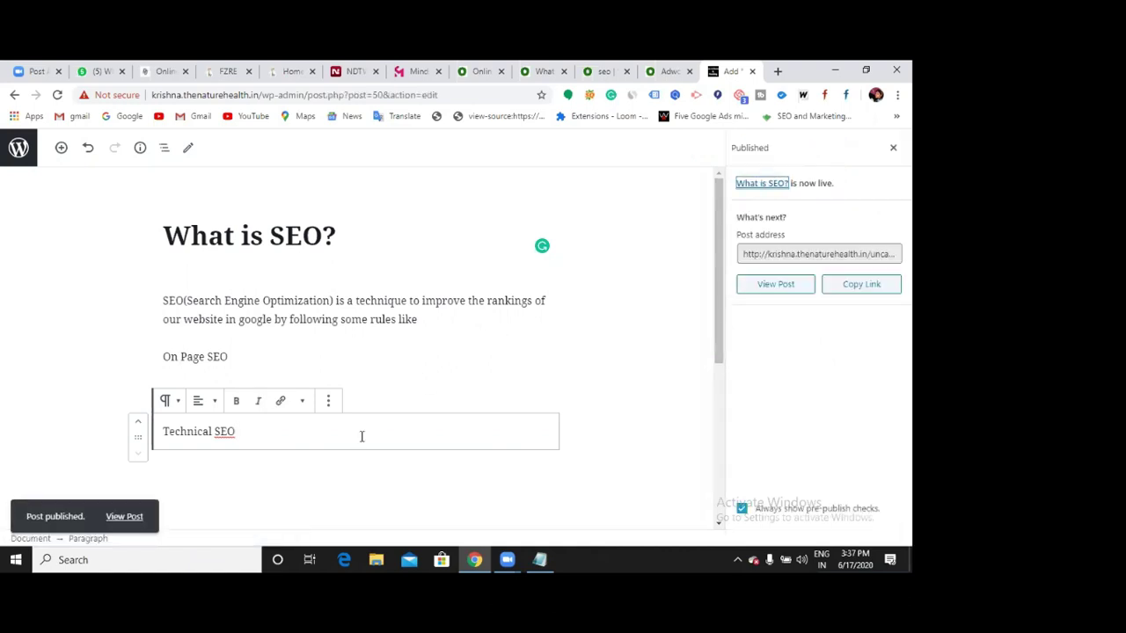
scroll(360, 438, down, 1)
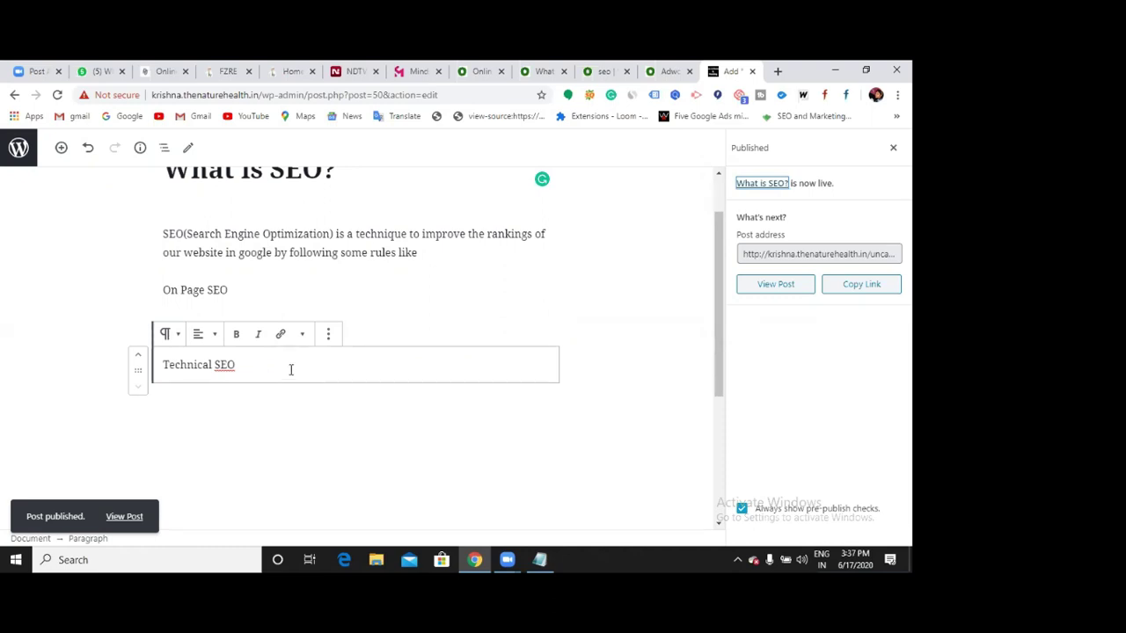
click(264, 424)
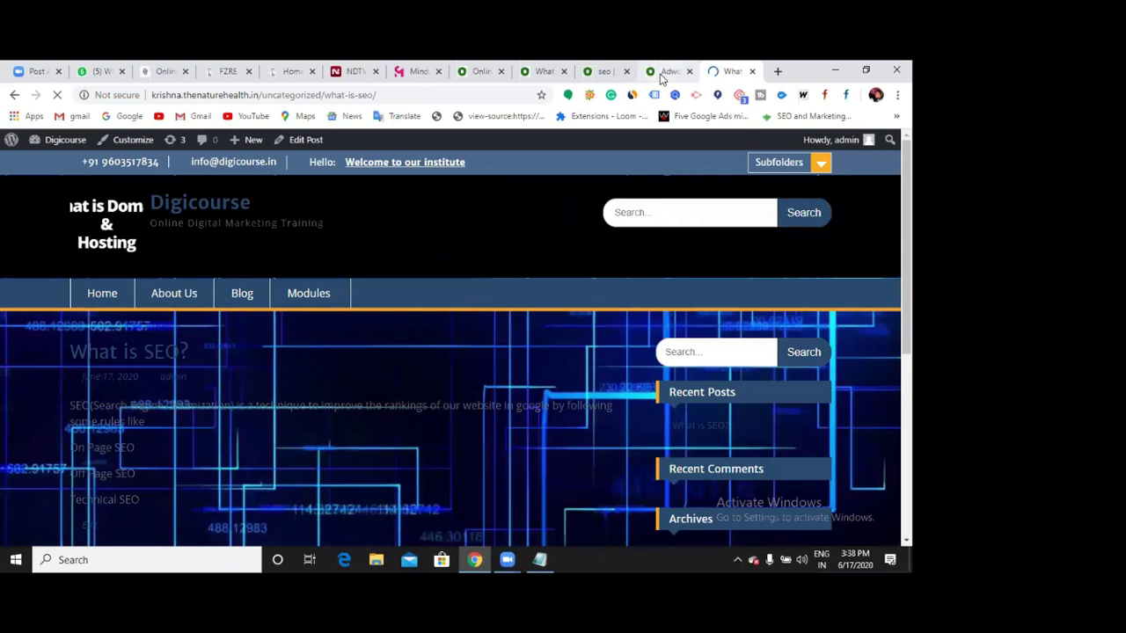
click(669, 71)
click(733, 71)
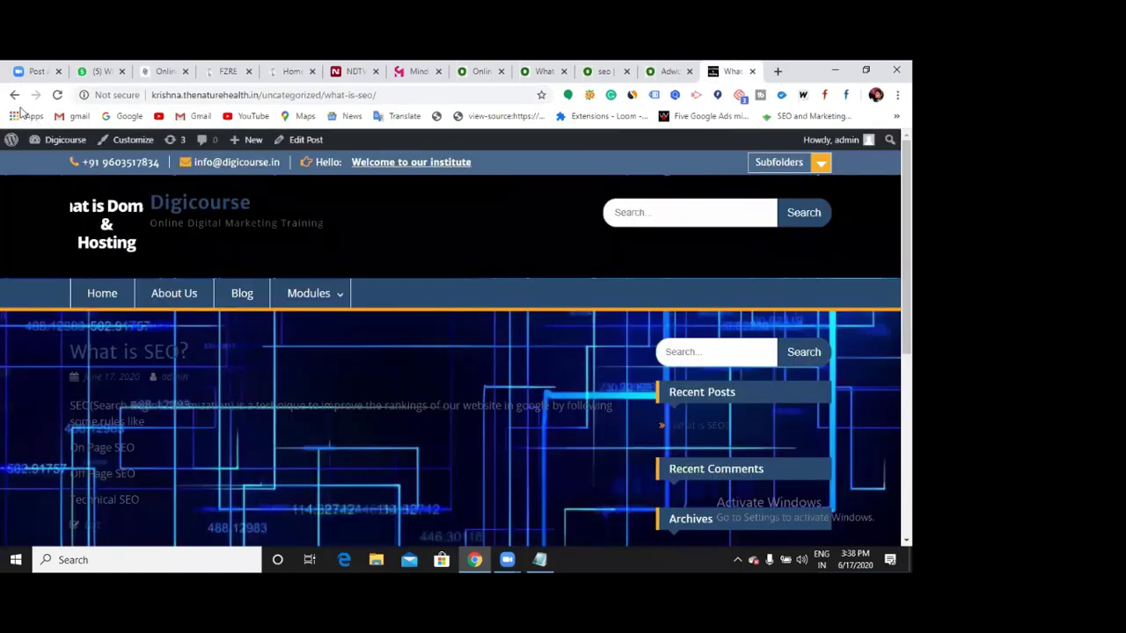
Step: Return to the post's editor and insert the Downloads image "Natural Bridal Makeup Tutorial (1)" in an Image block below "Technical SEO"
click(16, 96)
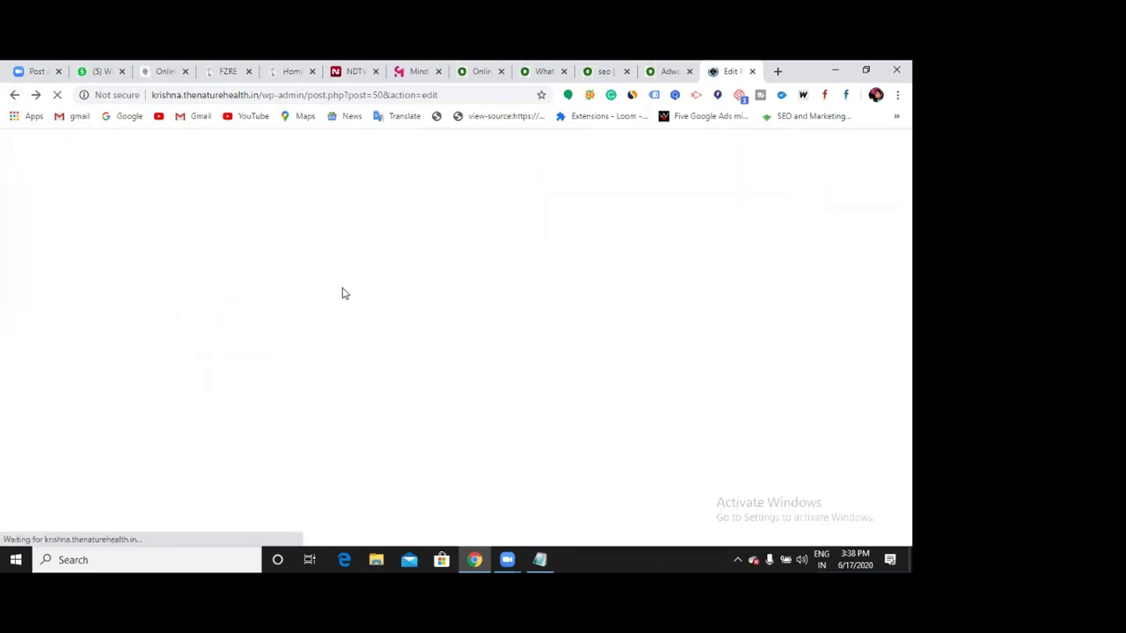
click(231, 432)
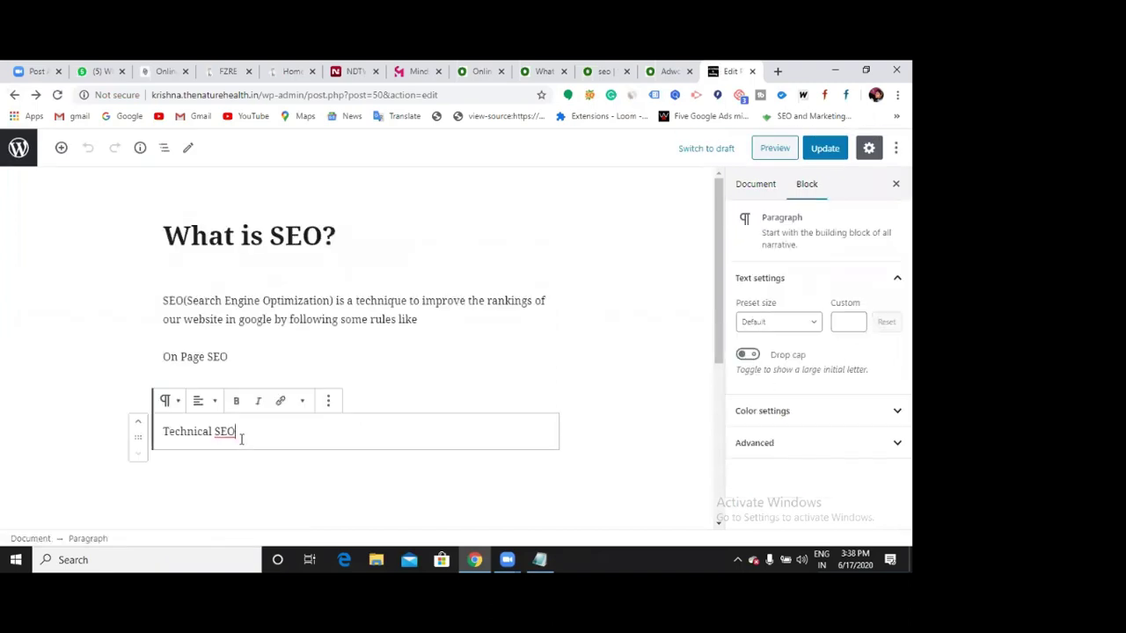
key(Return)
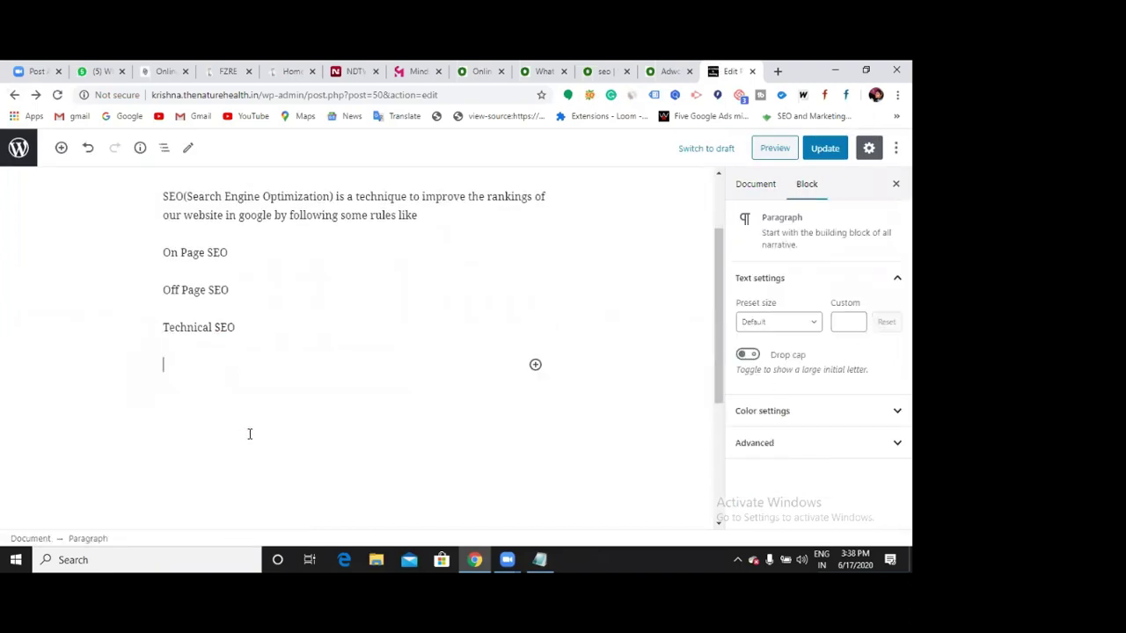
click(535, 366)
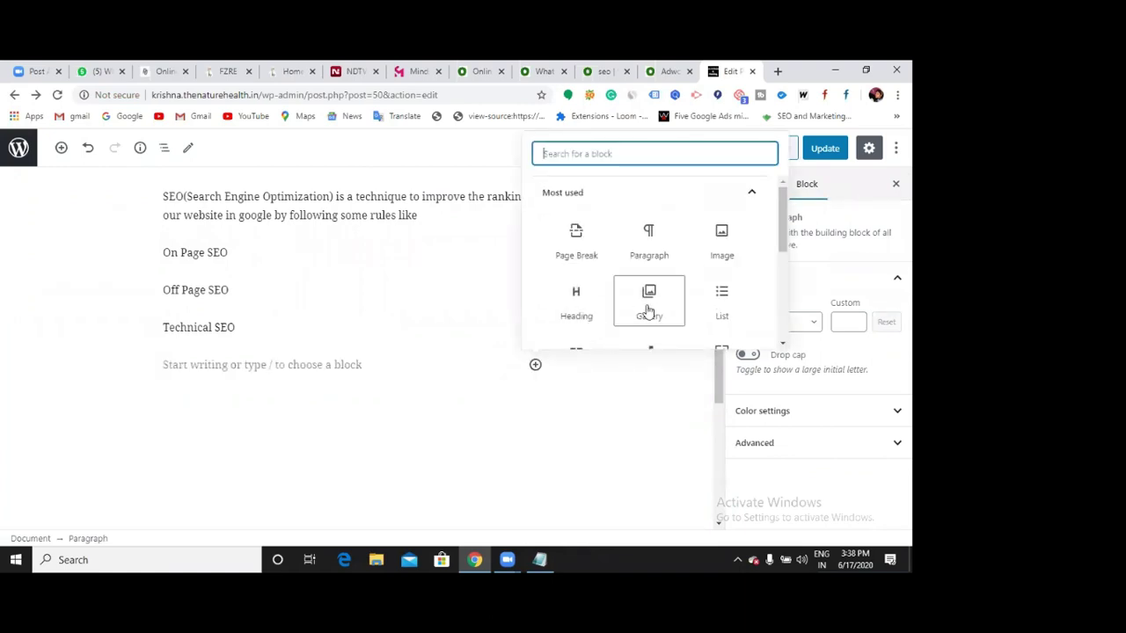
click(719, 257)
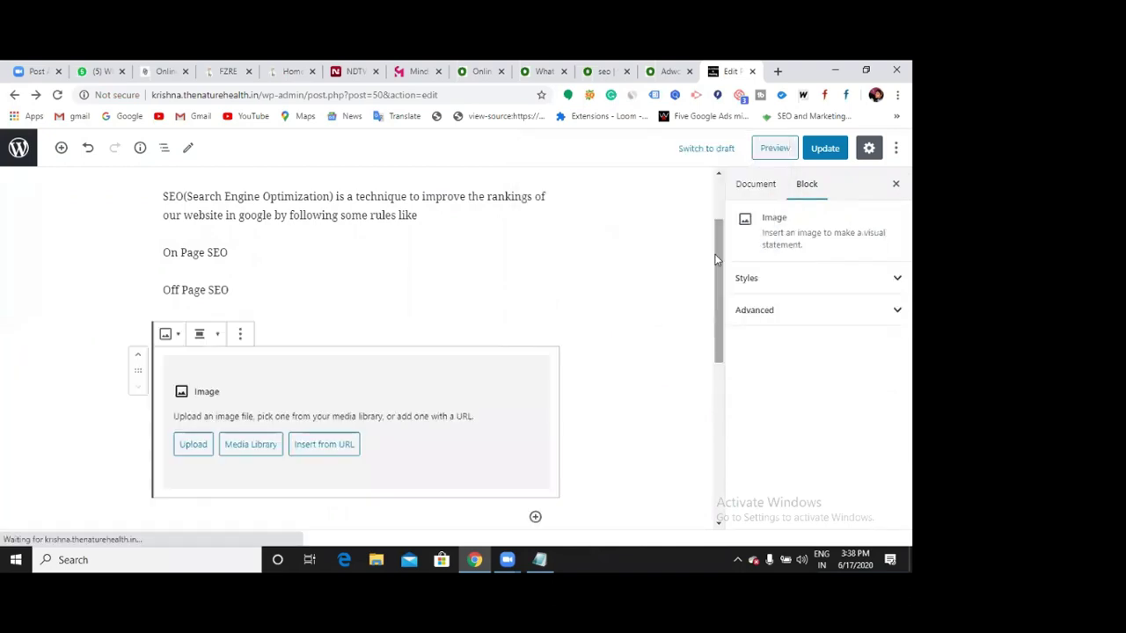
click(195, 446)
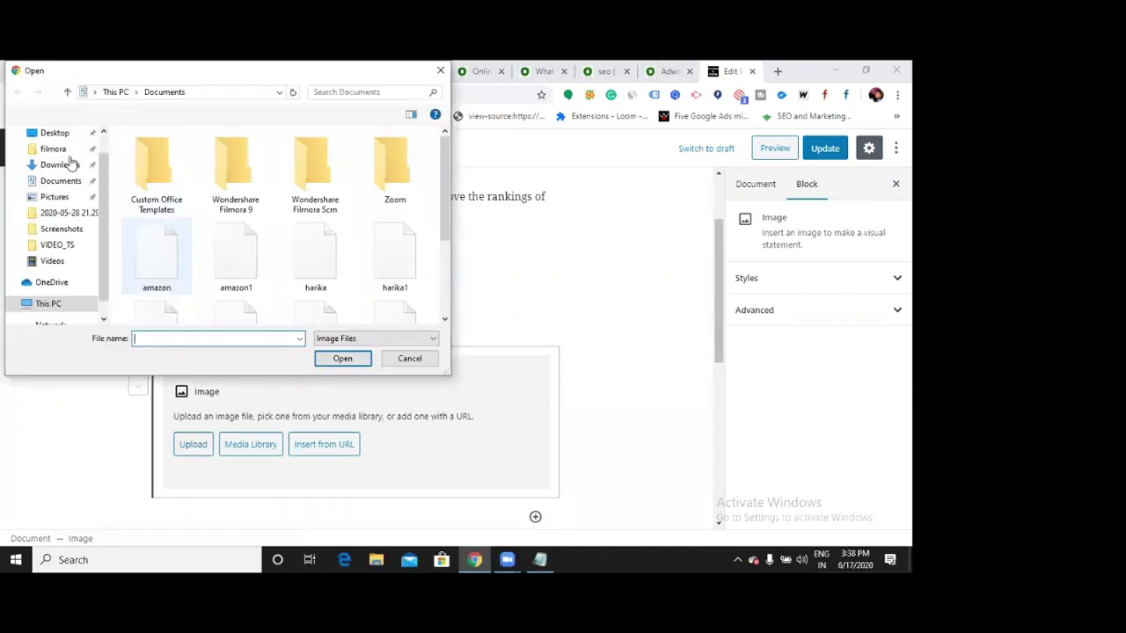
click(70, 166)
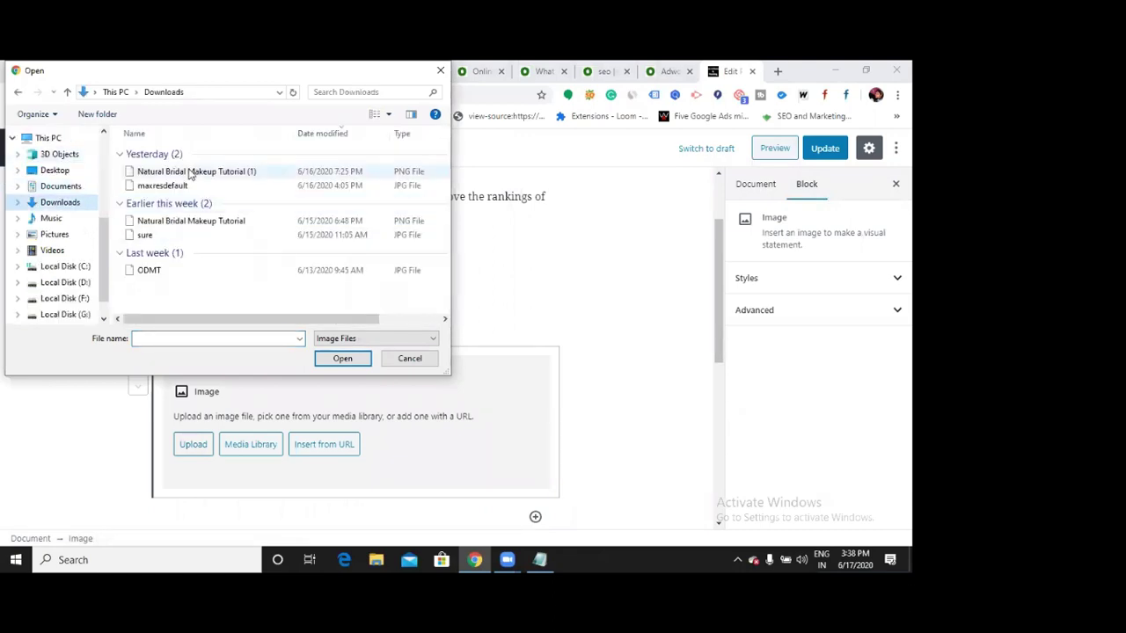
click(194, 175)
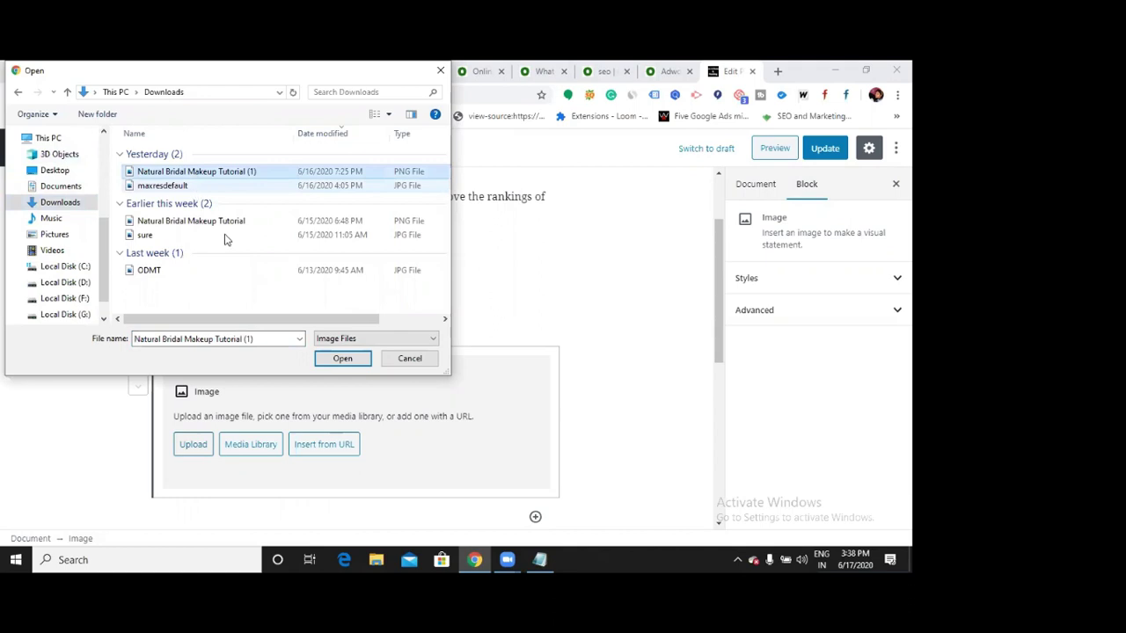
click(342, 360)
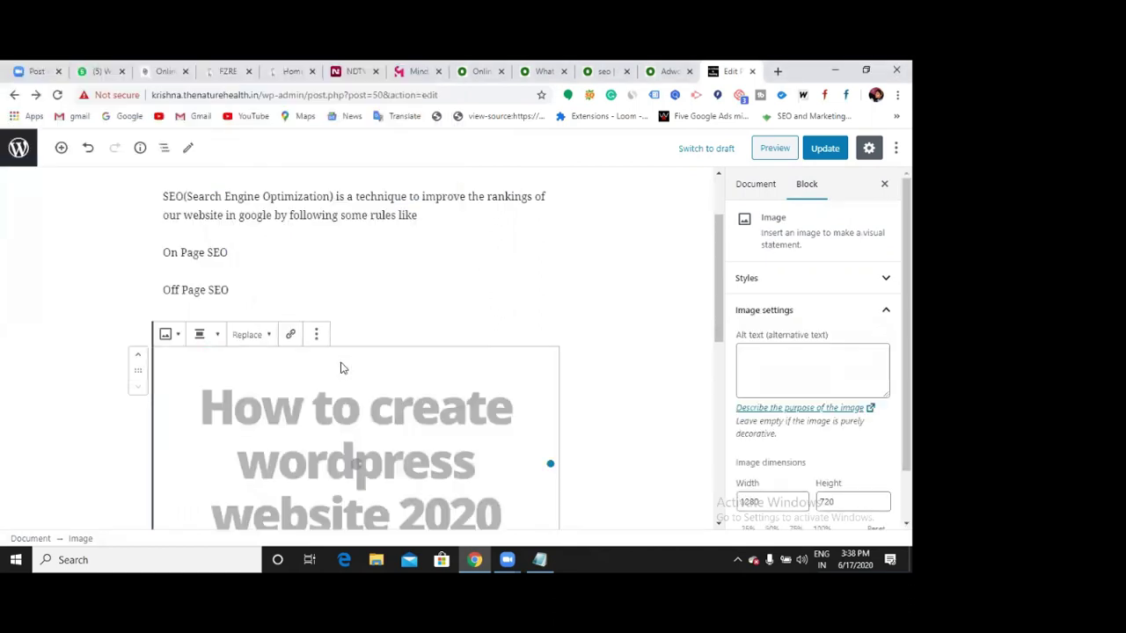
Step: Review the post's text together with the inserted image and update the published post
scroll(434, 374, down, 1)
scroll(435, 374, down, 1)
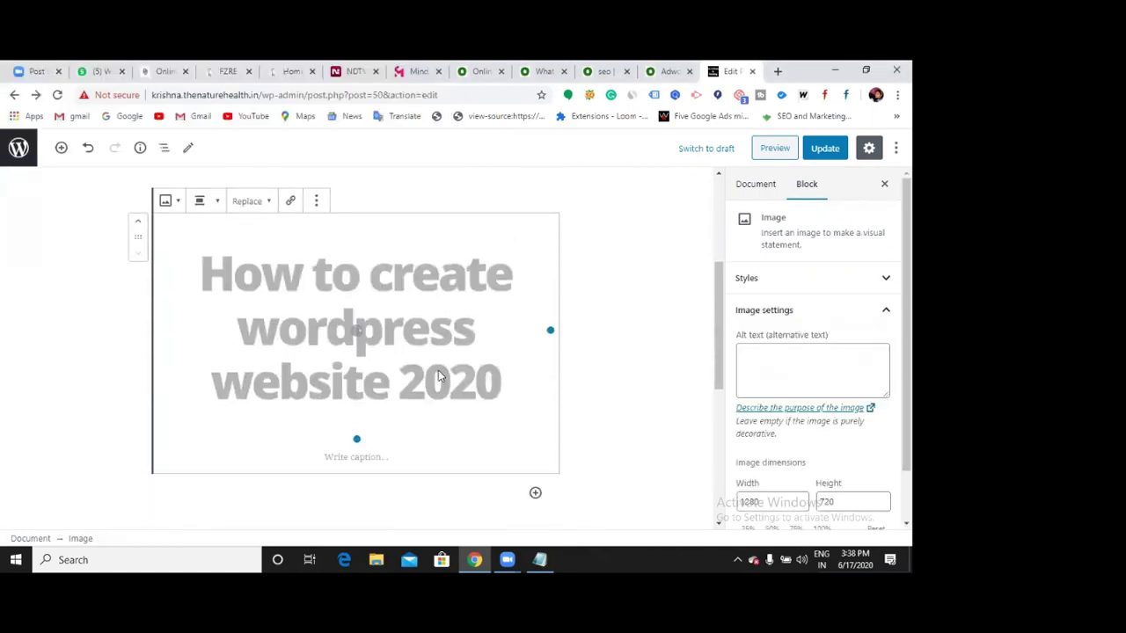
scroll(438, 375, down, 5)
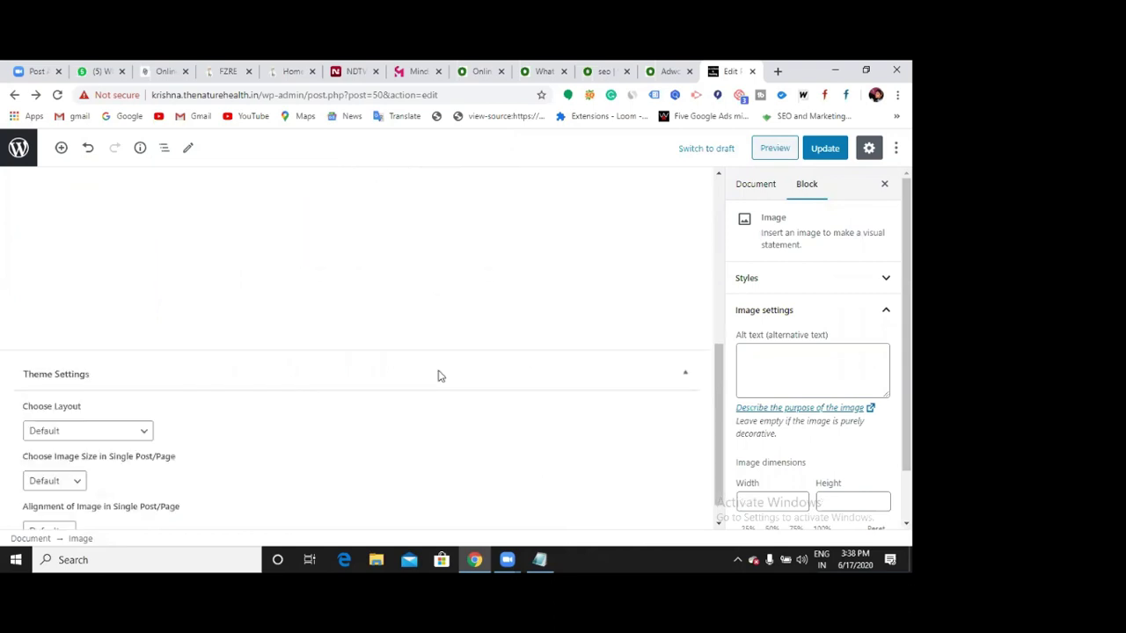
scroll(438, 375, up, 5)
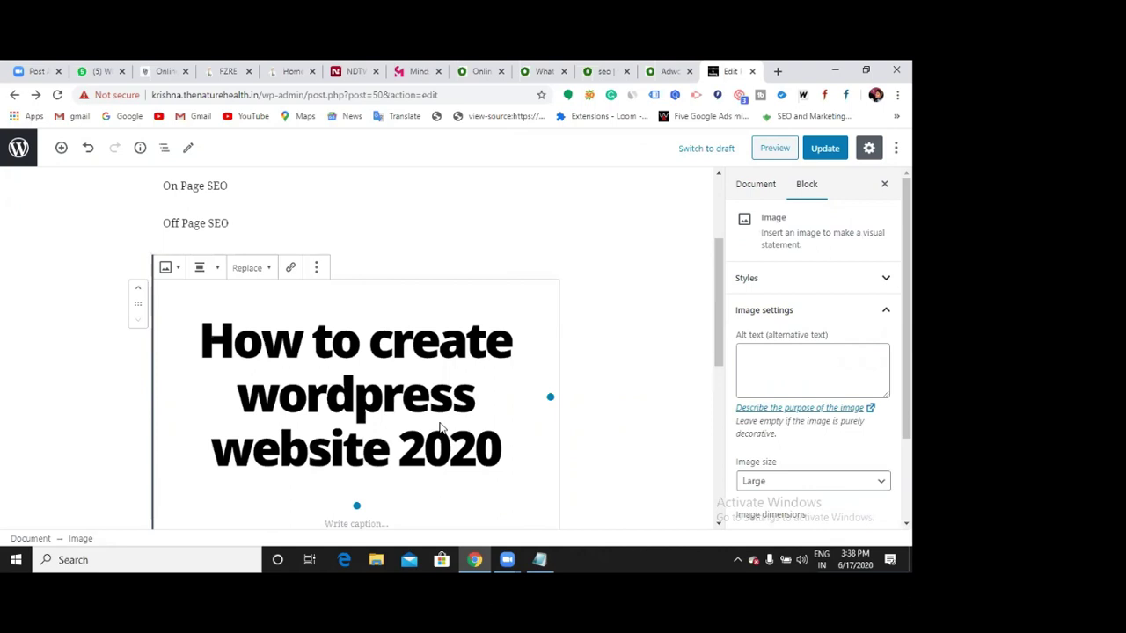
scroll(442, 428, down, 1)
click(602, 313)
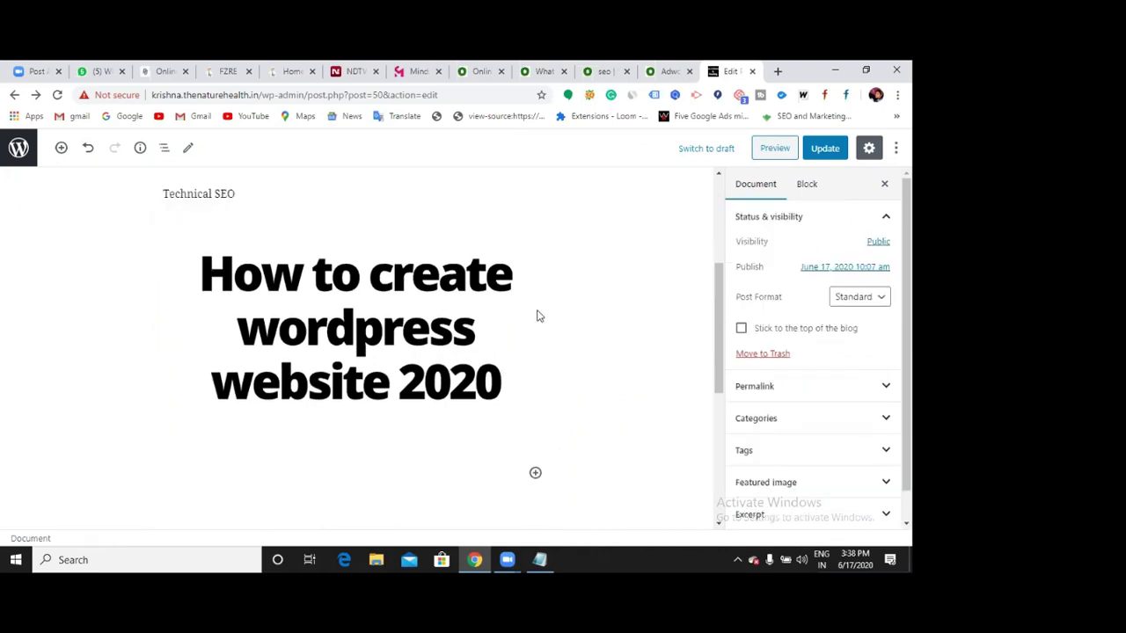
scroll(572, 299, up, 3)
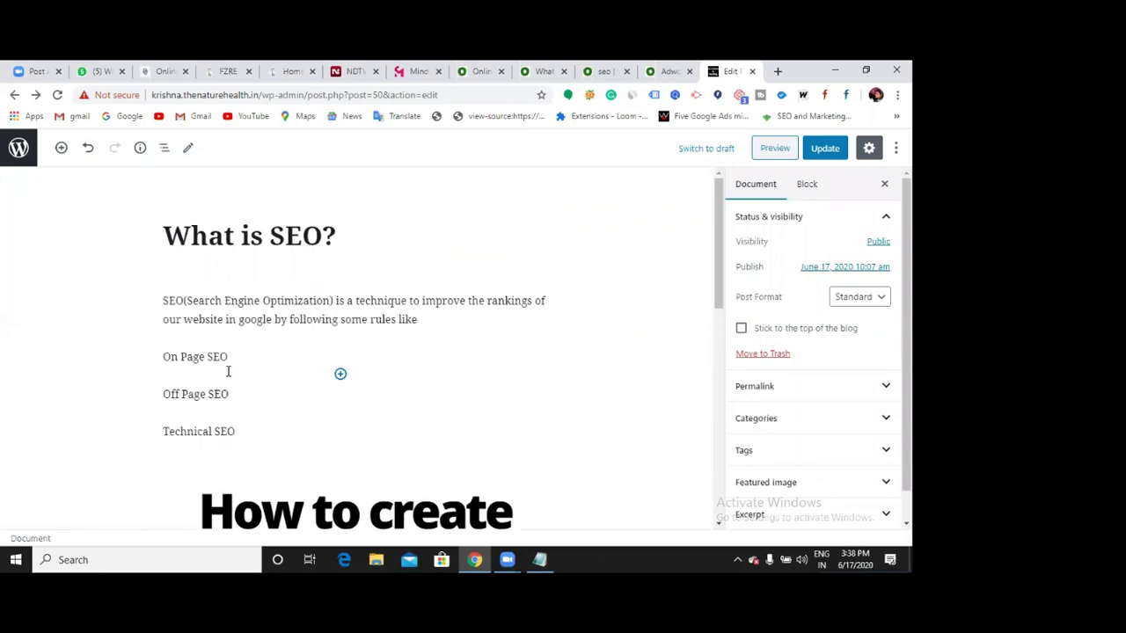
click(824, 150)
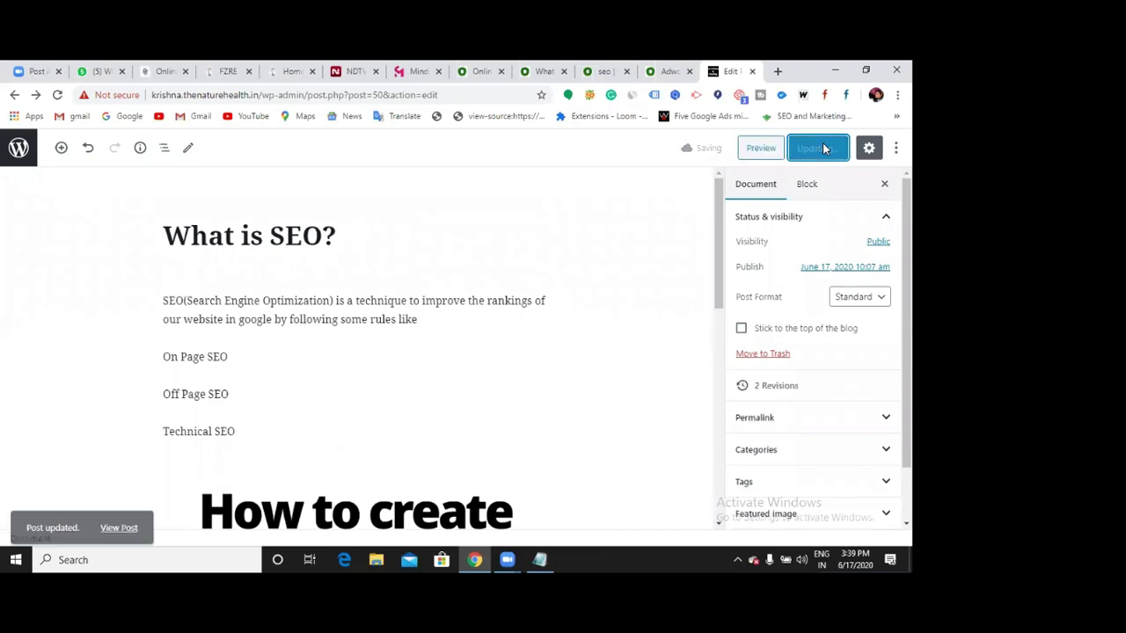
Step: Return to the posts list and start a new post titled "What is Google Ads?"
click(13, 96)
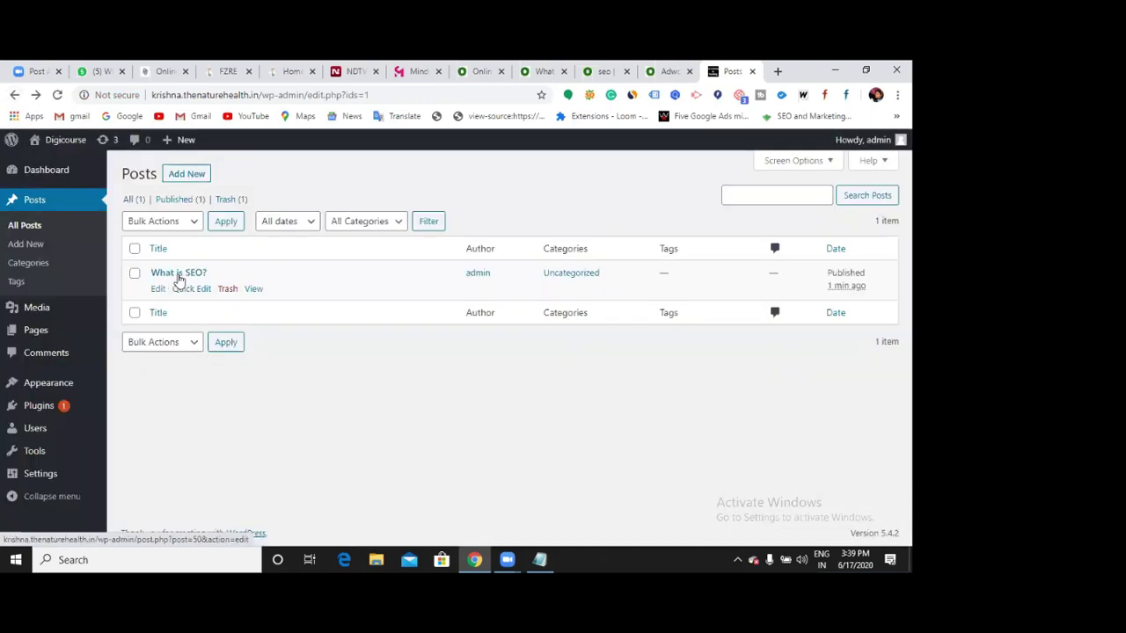
click(183, 176)
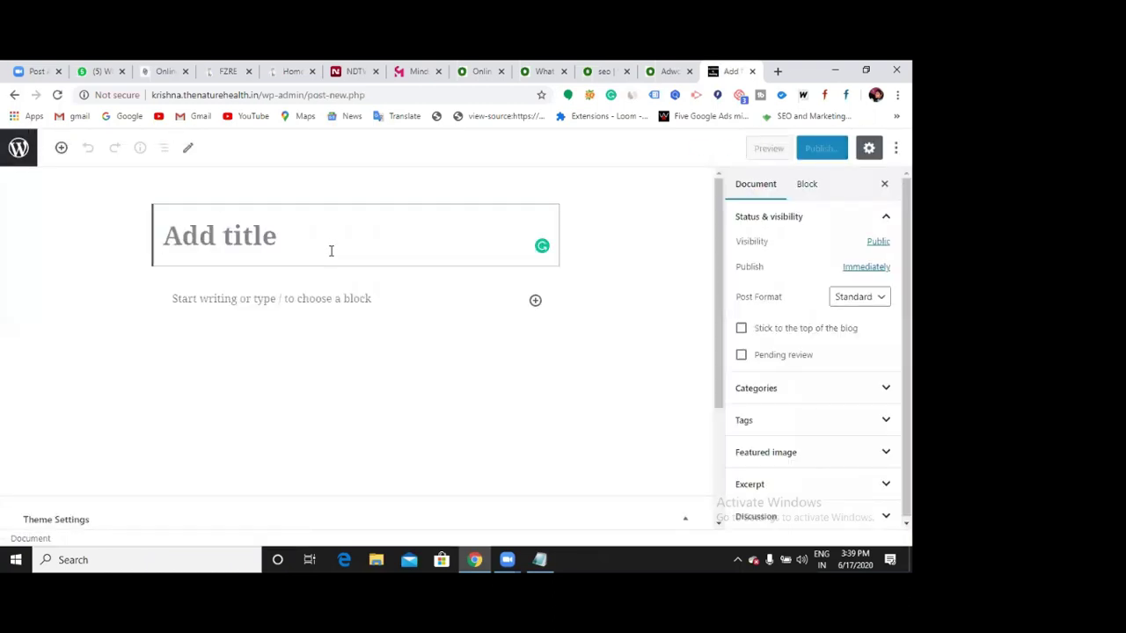
text(What is Google Ads?)
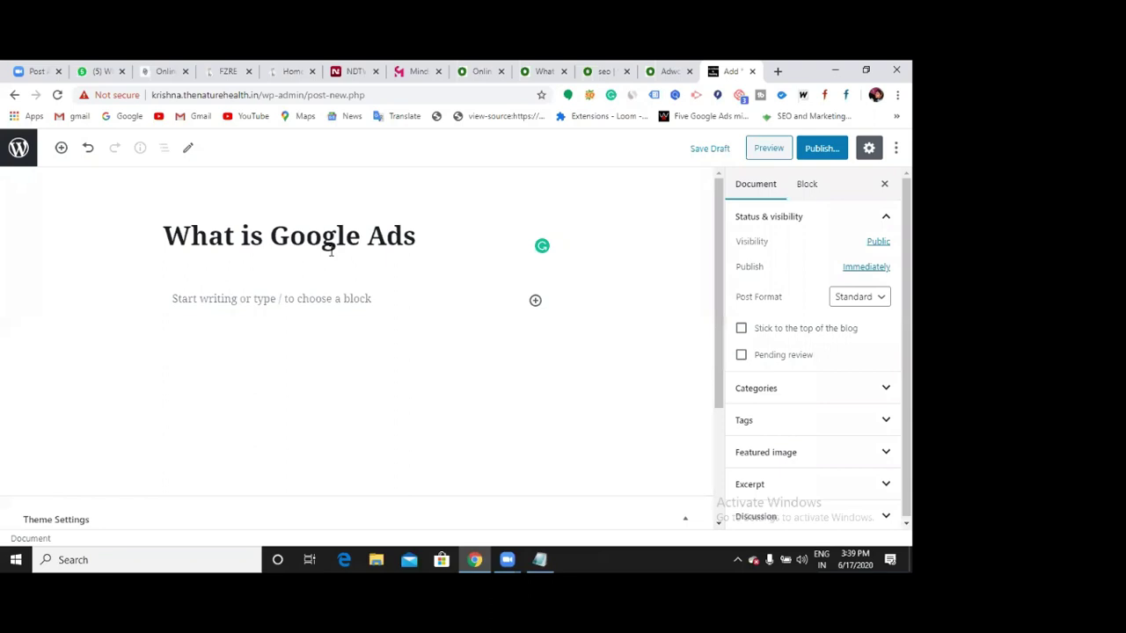
Step: Add the paragraph "Google Ads is advertising platform where we can push our ads on different digital Mediums like Google SERP, Websites, Apps, Youtube etc"
click(307, 299)
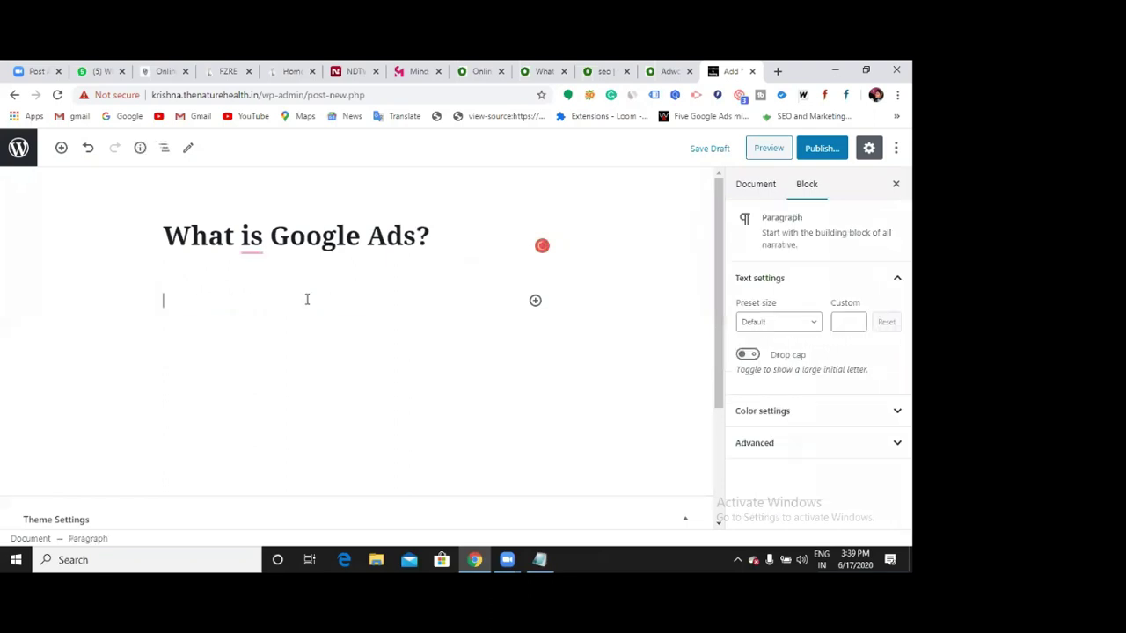
text(Google Ads is advertising )
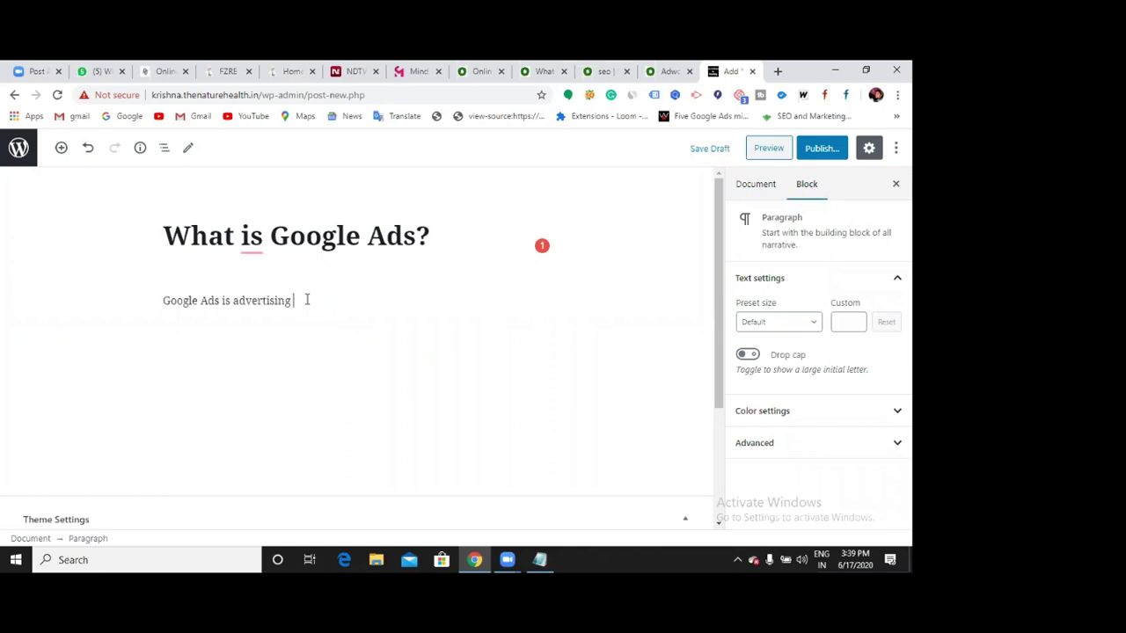
text(platform where we c)
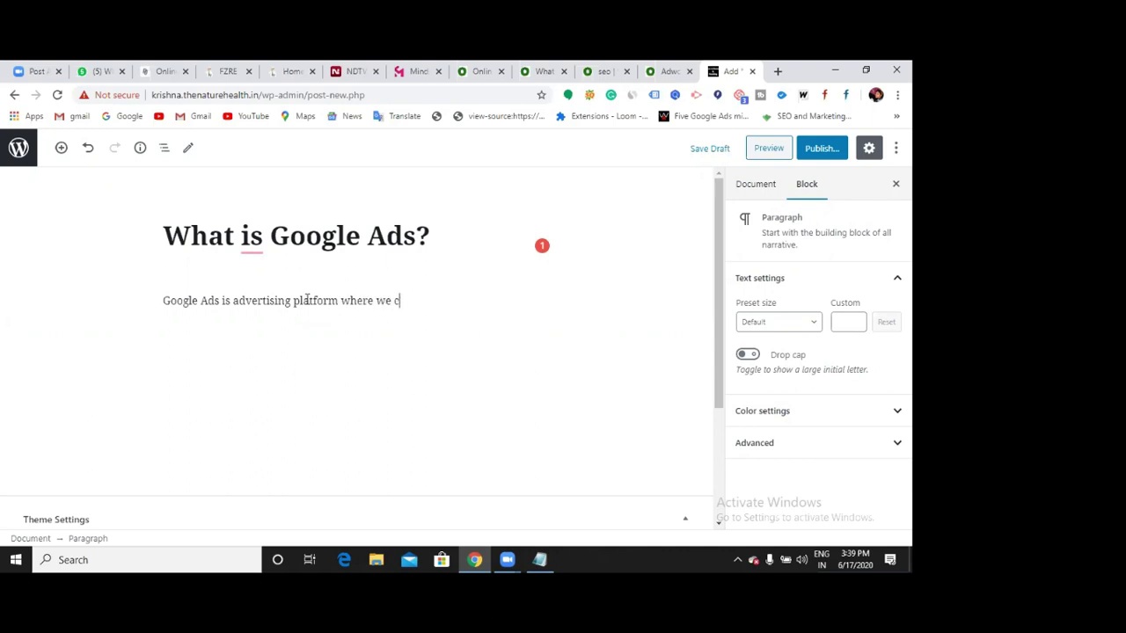
text(an push our ads on different digi)
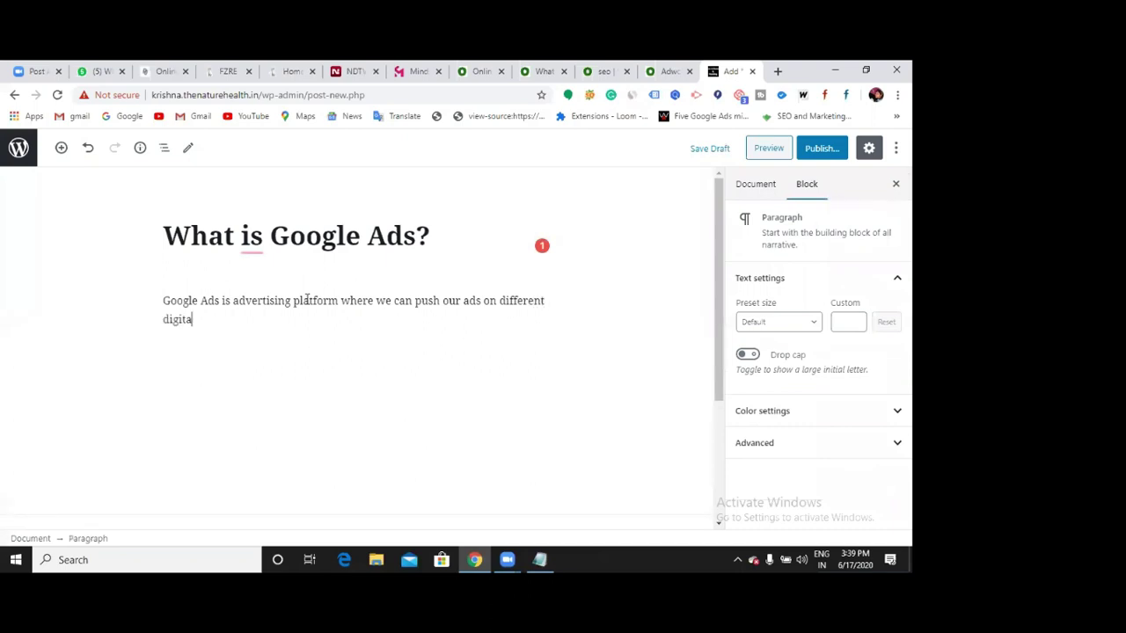
text(tal Mediums like GOO)
key(BackSpace)
key(BackSpace)
text(oogle SERP,)
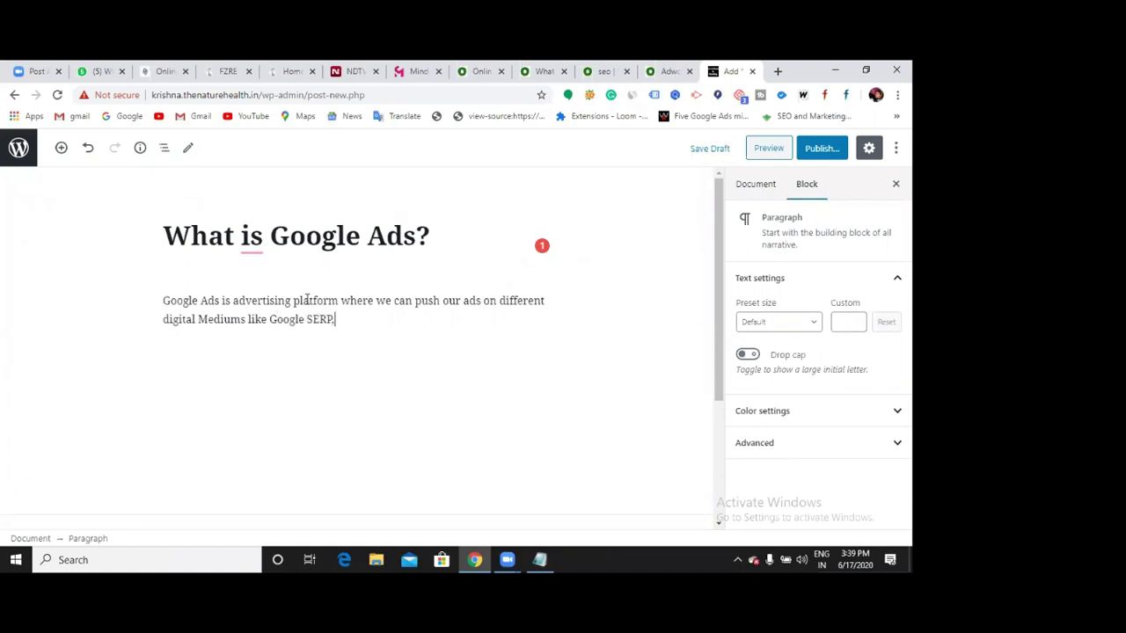
text( Websites, Apps, Yi)
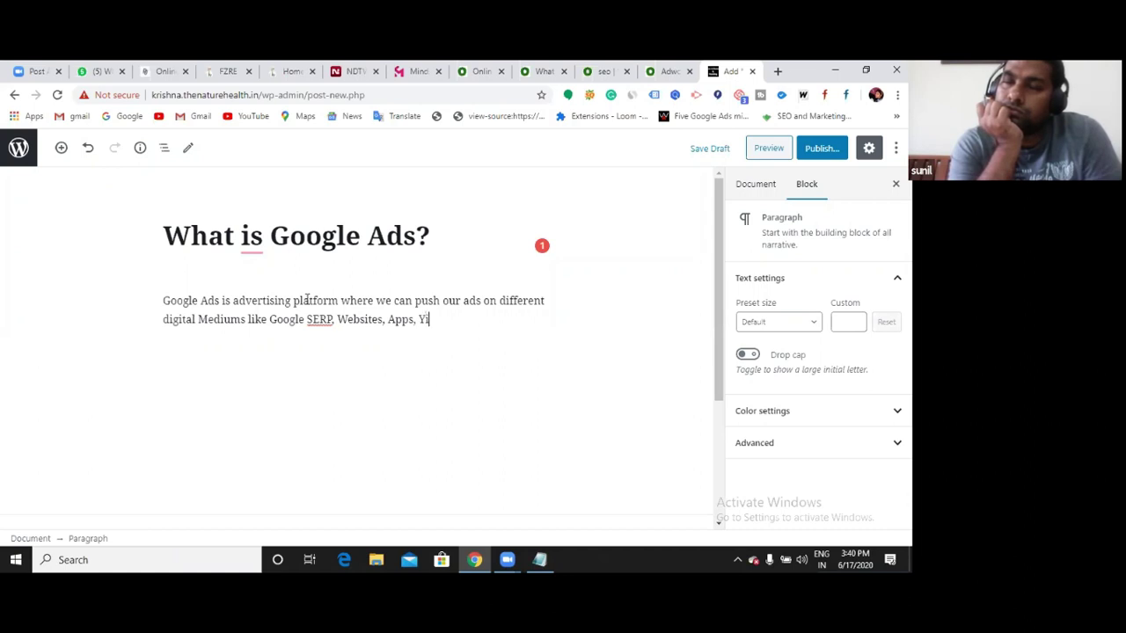
key(BackSpace)
text(outu)
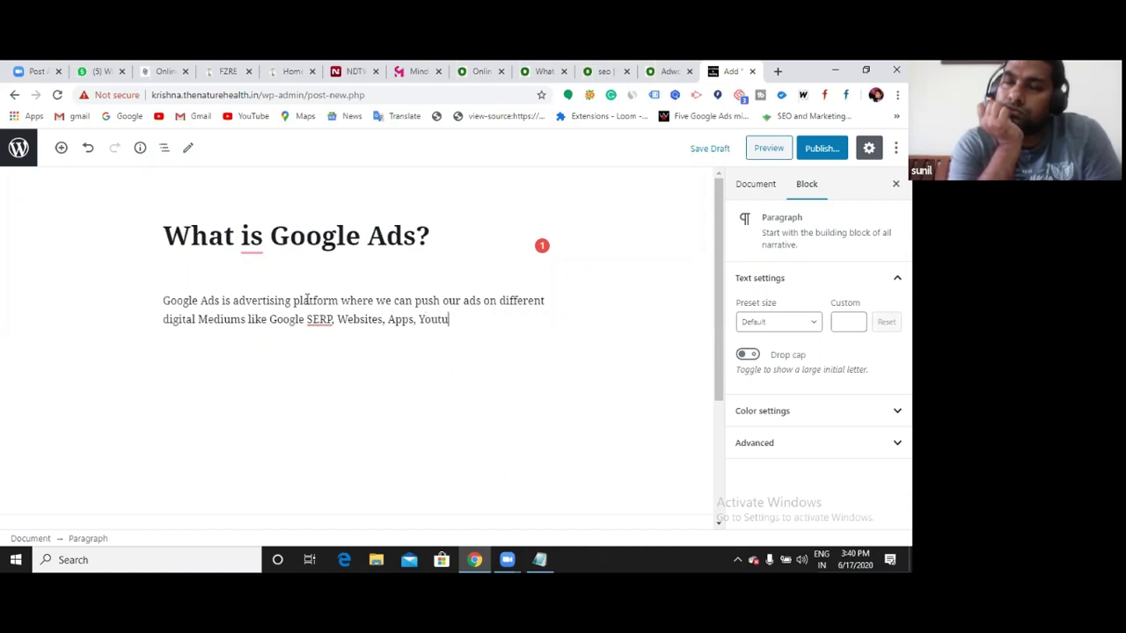
text(be et)
Step: Publish the "What is Google Ads?" post and go back to the posts list
click(819, 148)
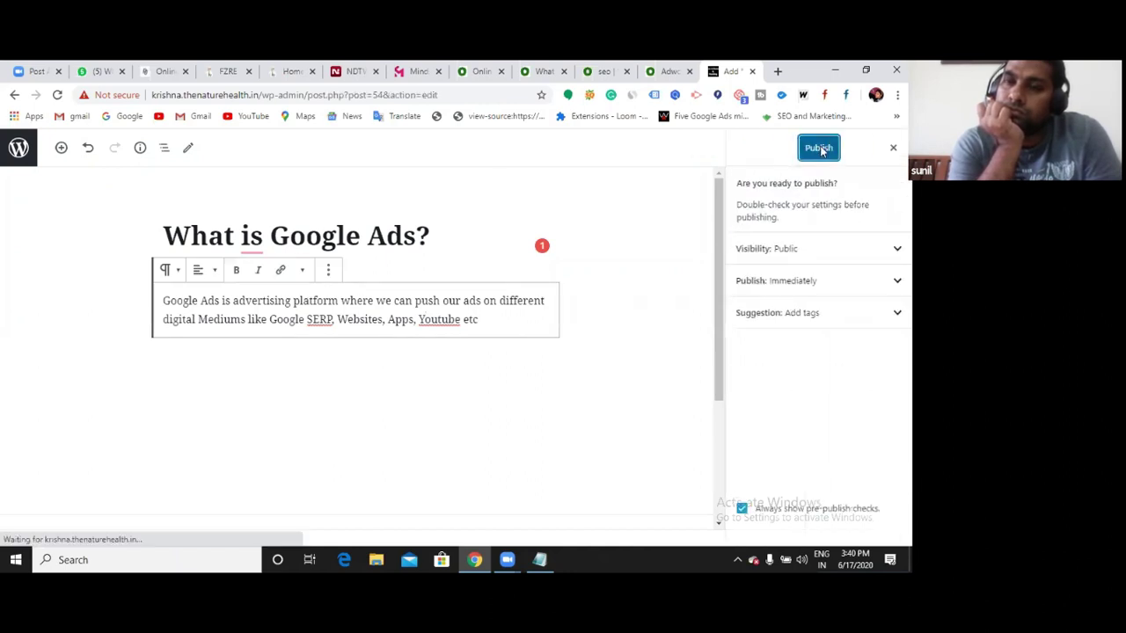
click(821, 149)
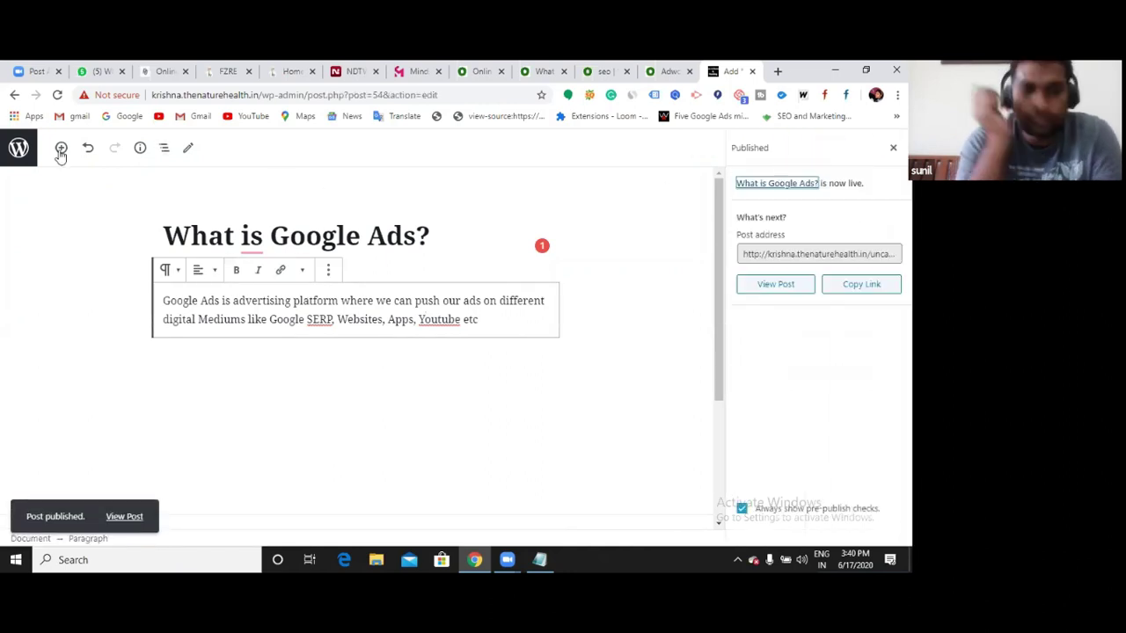
click(14, 96)
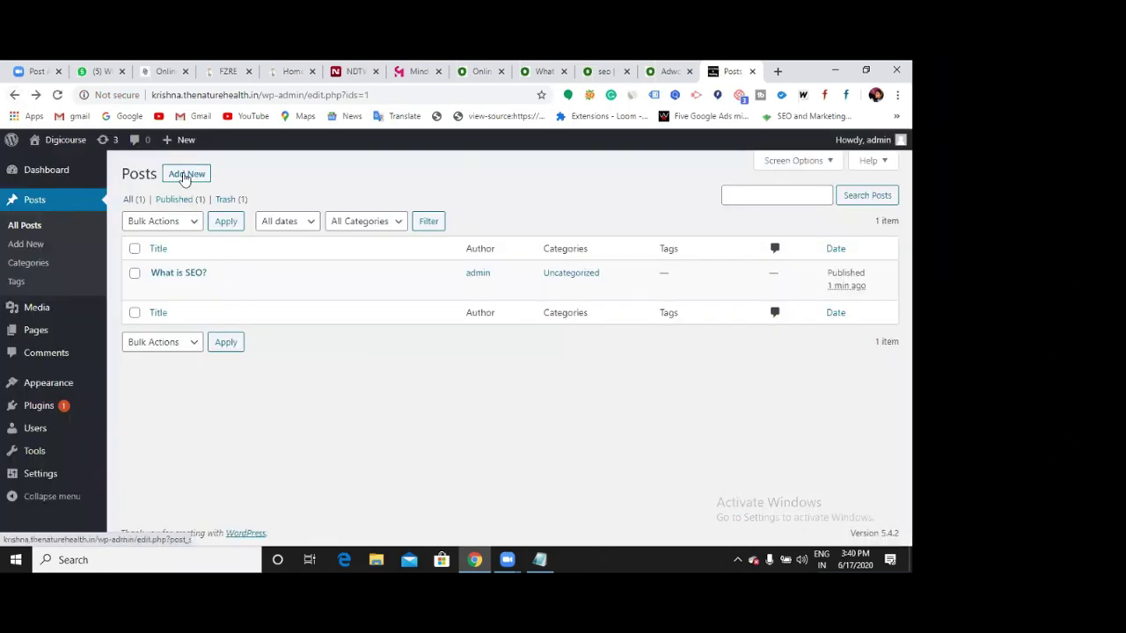
Step: Start another new post and title it "What is SMO?"
click(186, 174)
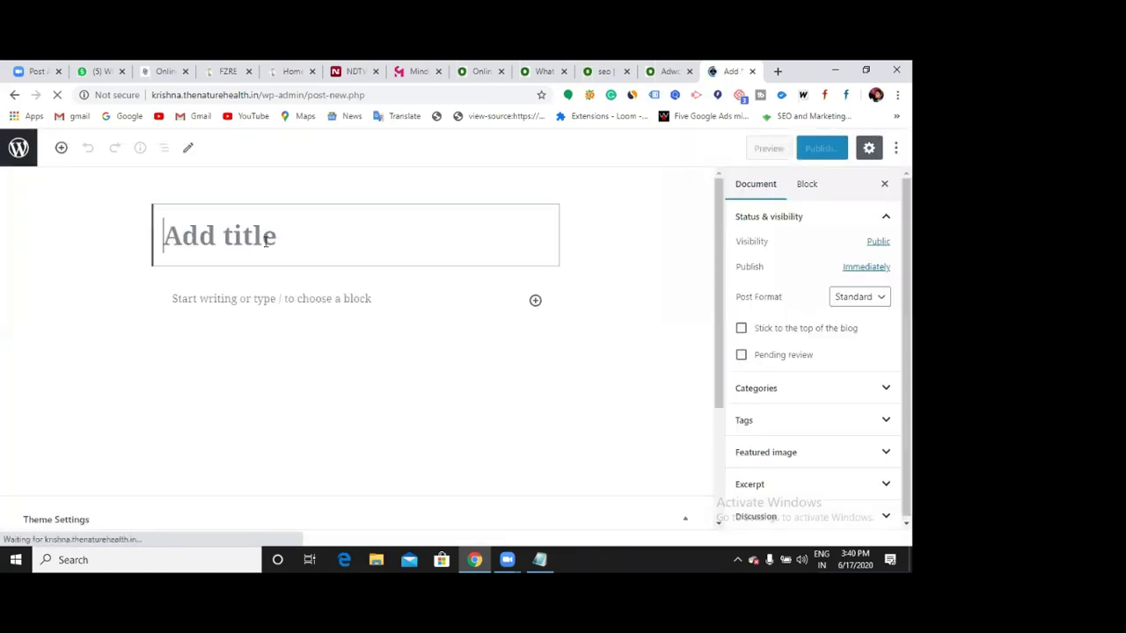
text(What is)
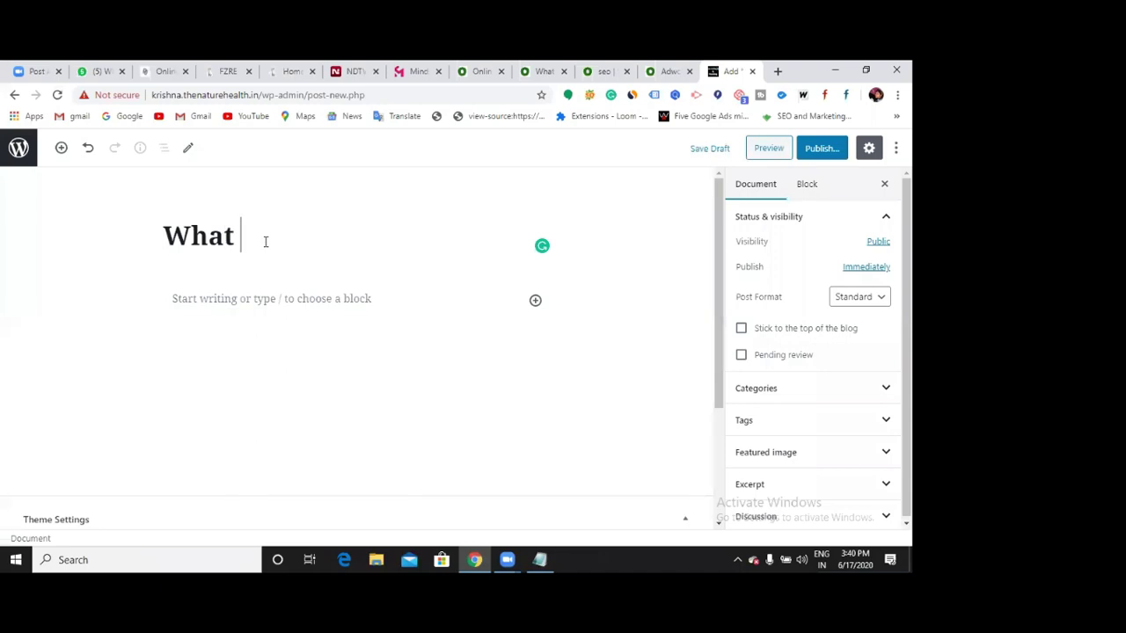
text(SMO?)
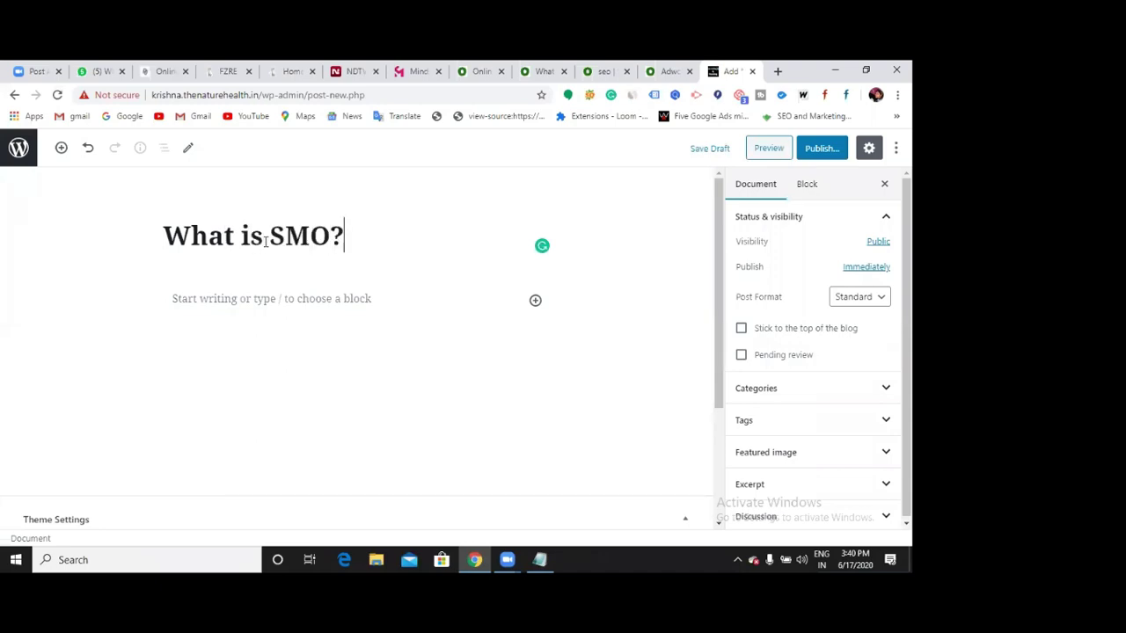
Step: Add the paragraph "SMO(Social Media Optimization) we optimize our social media profile to have good online presence where we can drive traffic to our website"
click(285, 298)
text(SMO(Social M)
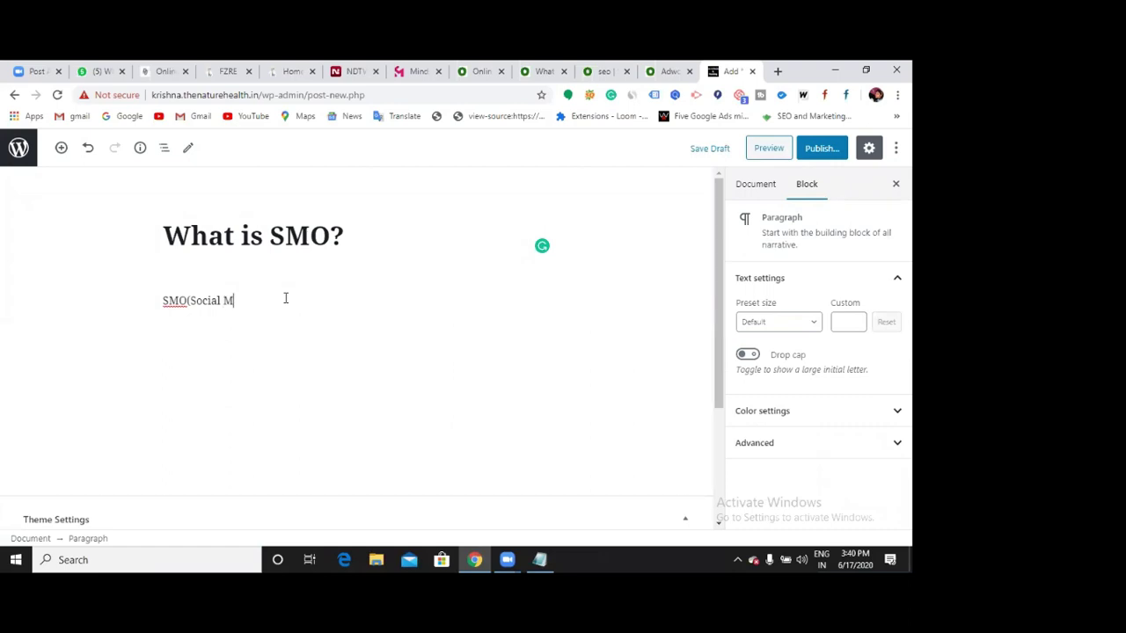
text(edia Optimization) we optimize )
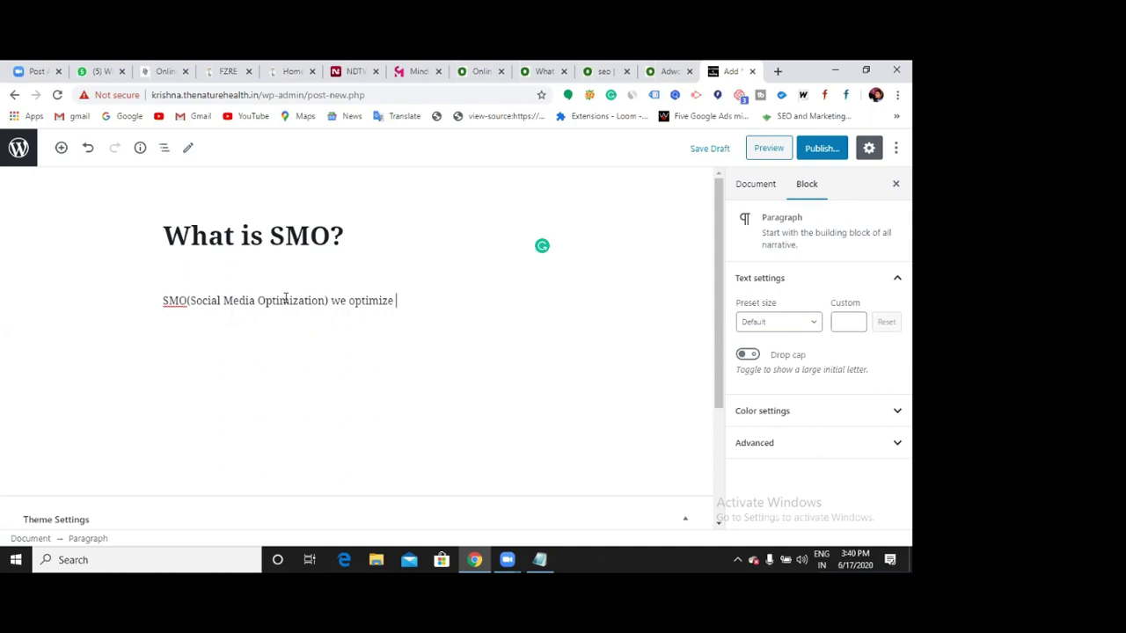
text(our social media profileto have googd online presense where we can)
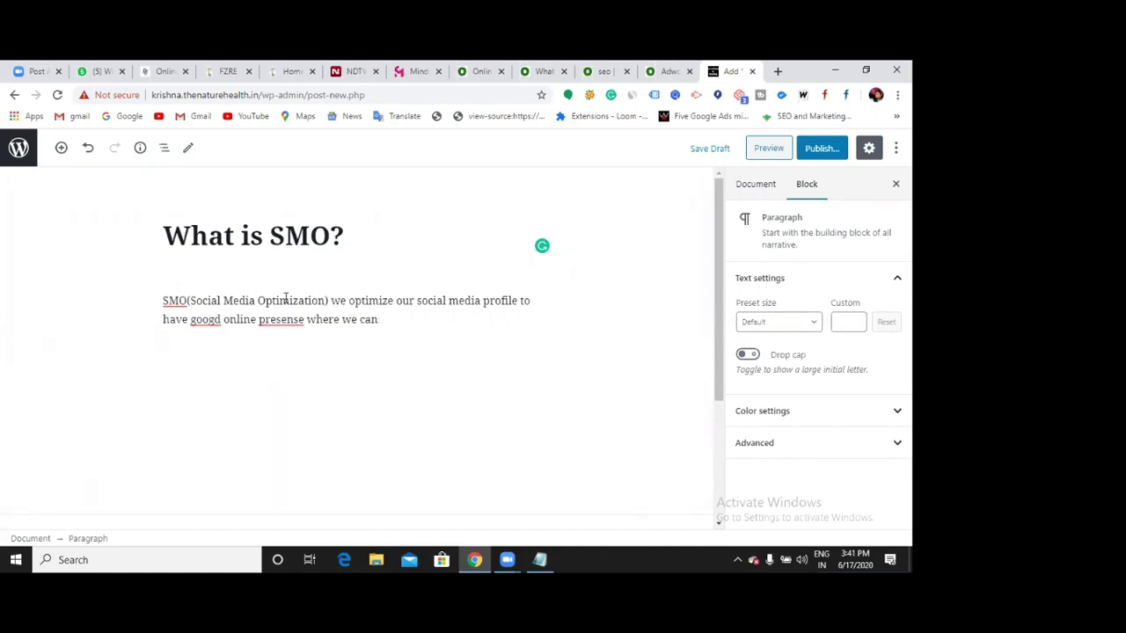
text( drive traffic to our website)
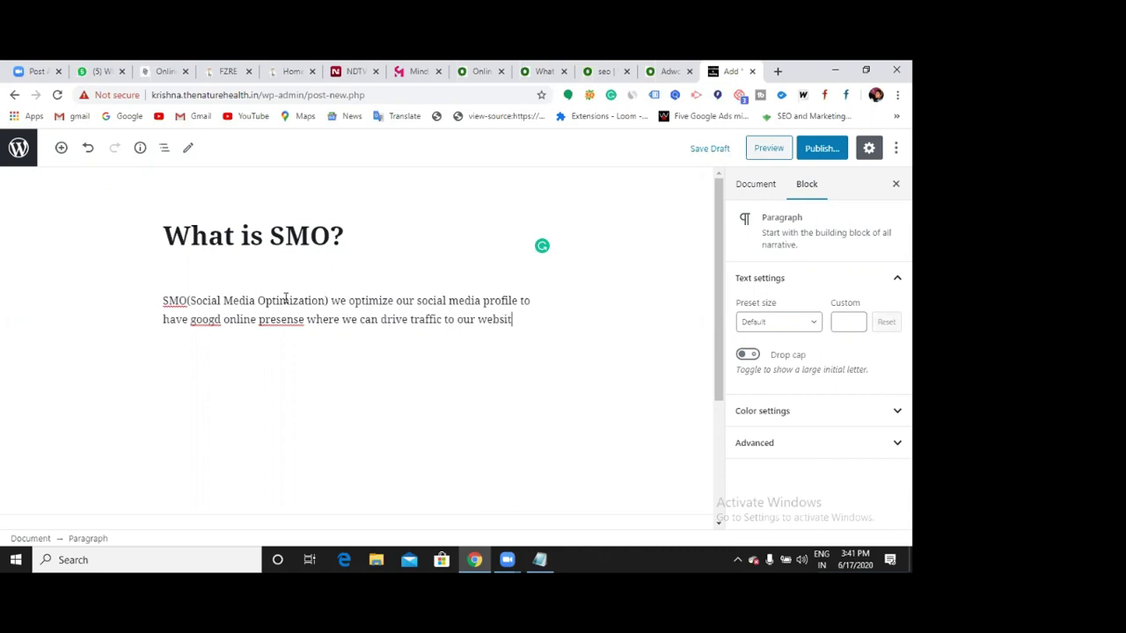
click(216, 321)
key(BackSpace)
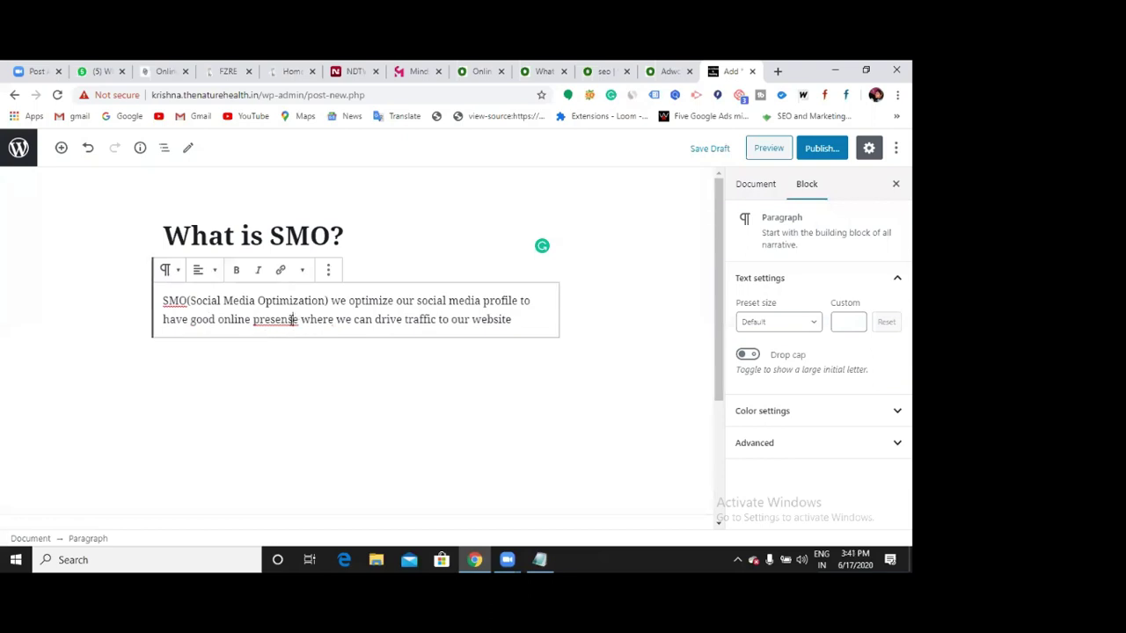
click(291, 319)
key(BackSpace)
text(c)
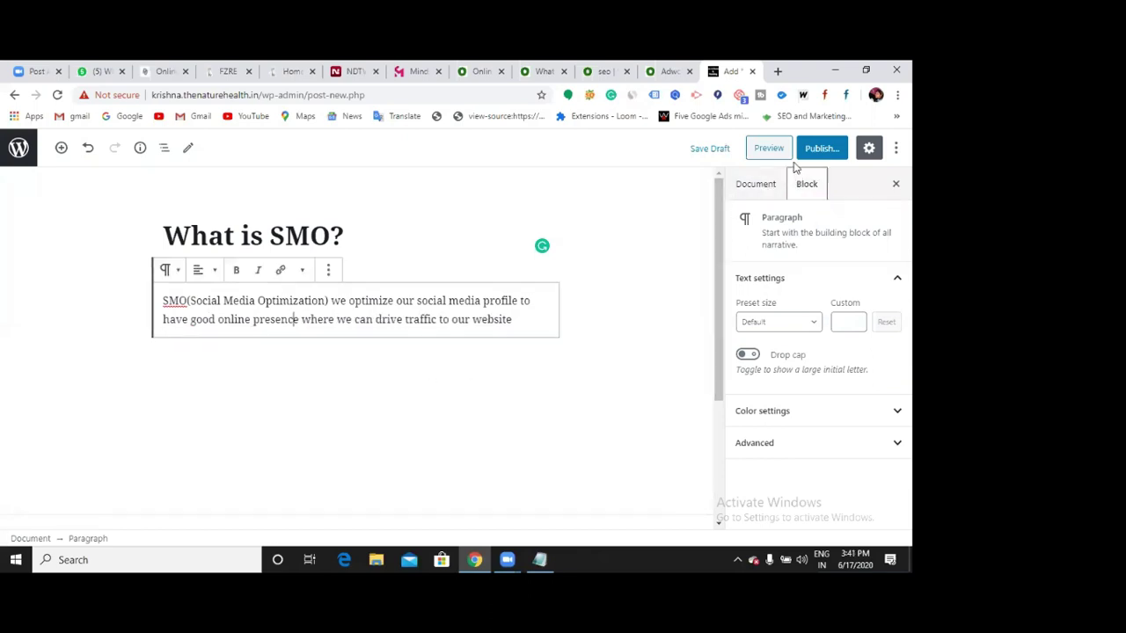
Step: Publish the "What is SMO?" post and open the refreshed list of all posts
click(819, 151)
click(813, 154)
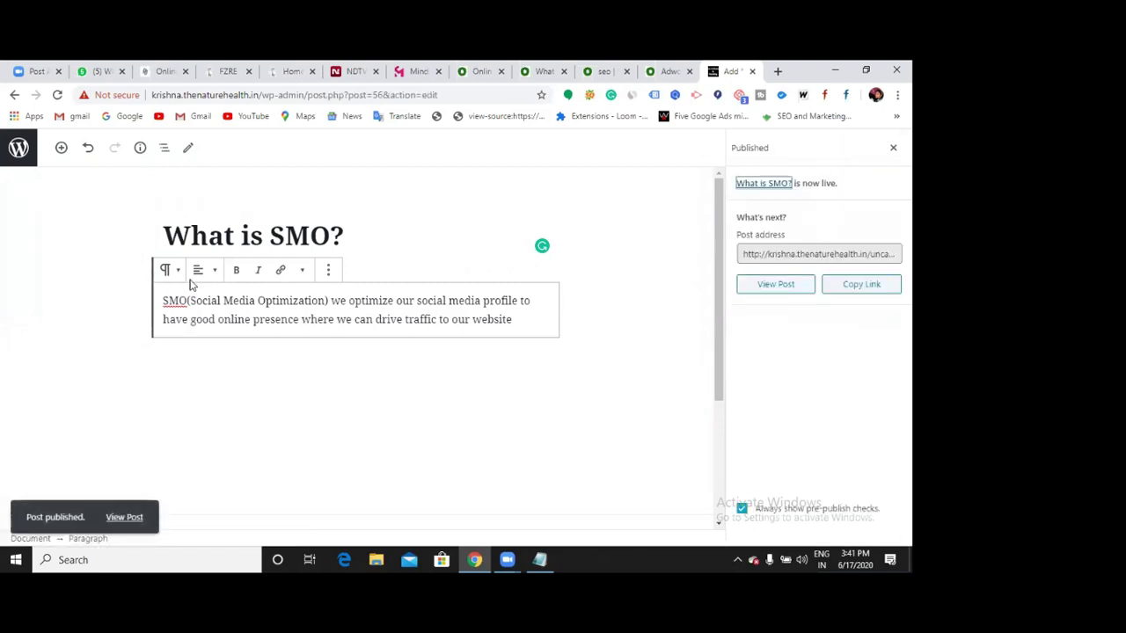
click(14, 95)
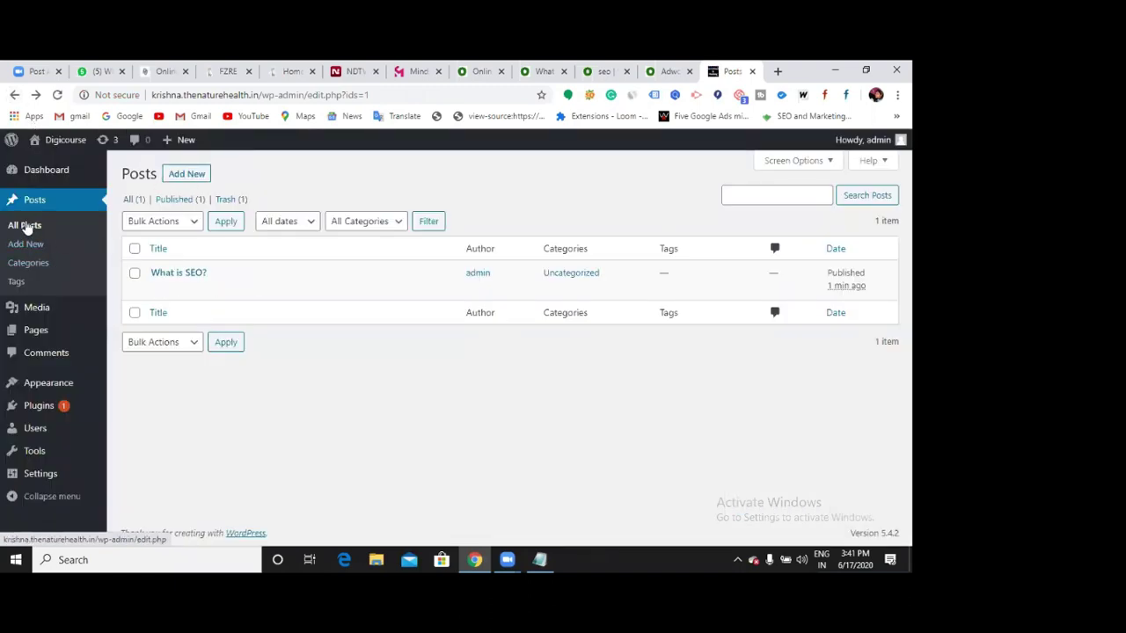
click(25, 226)
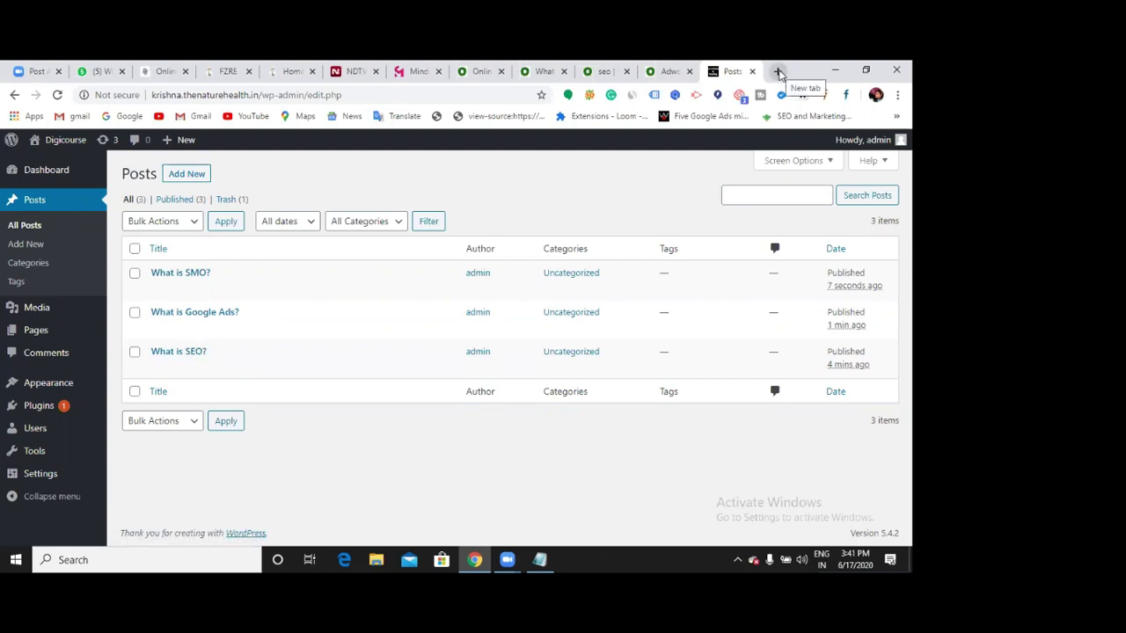
Step: Open the Digicourse site's home page in a new browser tab and look through the posts listed there
click(778, 71)
click(513, 94)
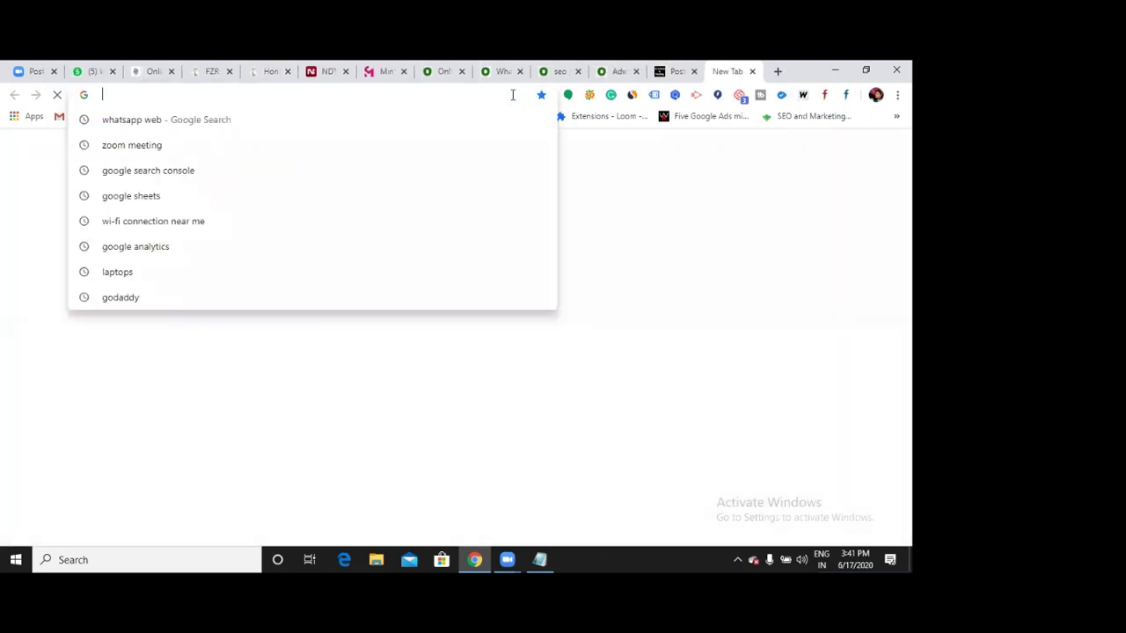
text(krishna.thenaturehealth.in)
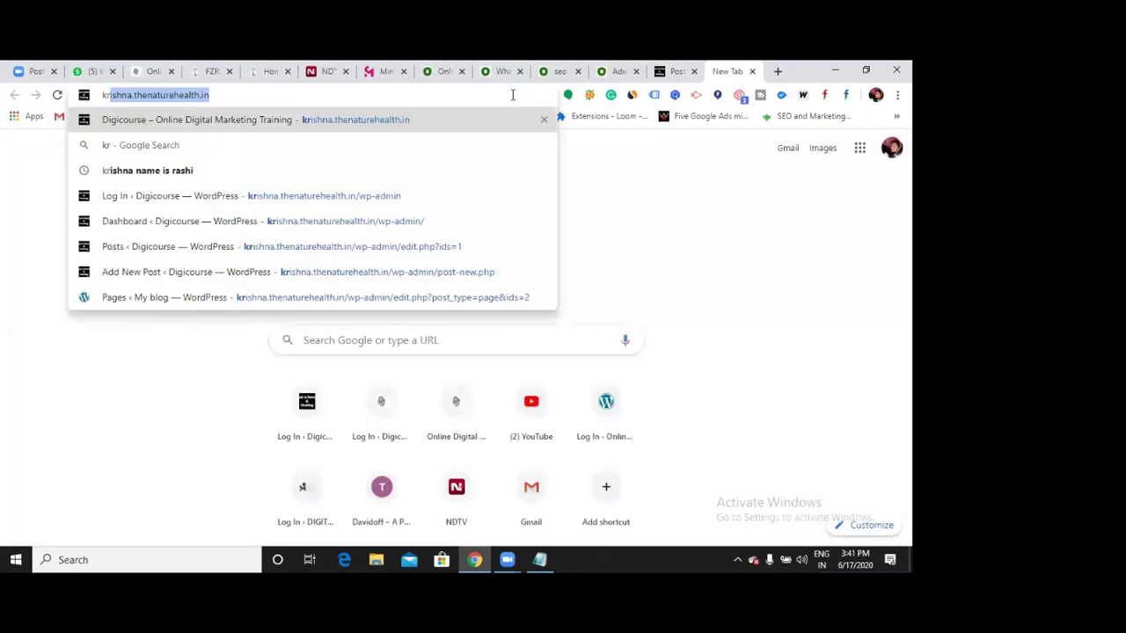
key(Return)
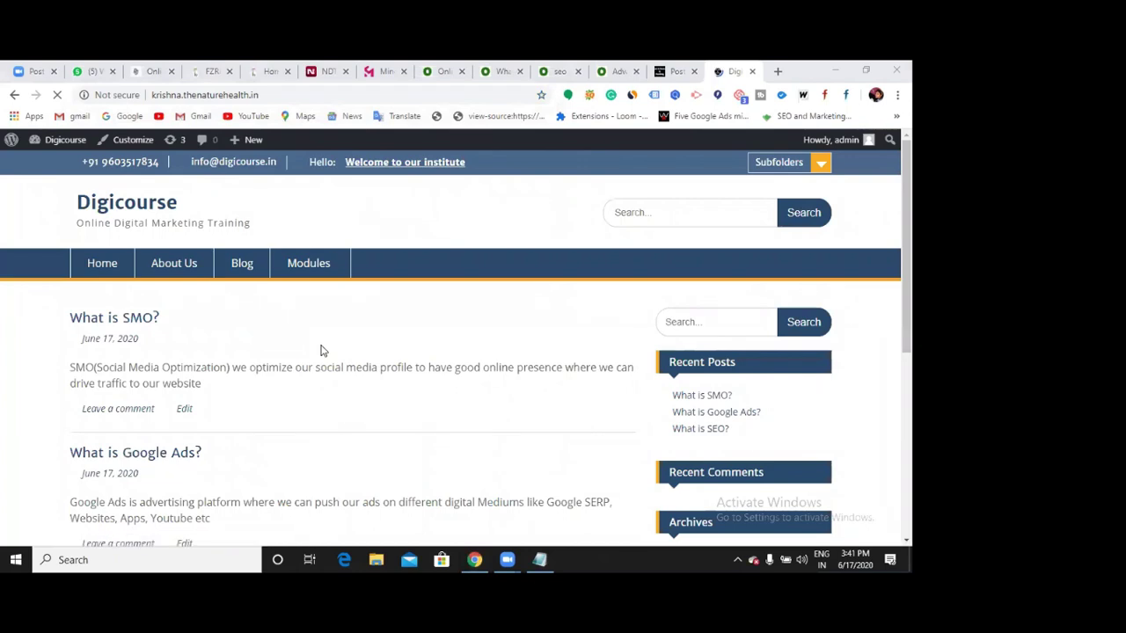
scroll(321, 350, down, 1)
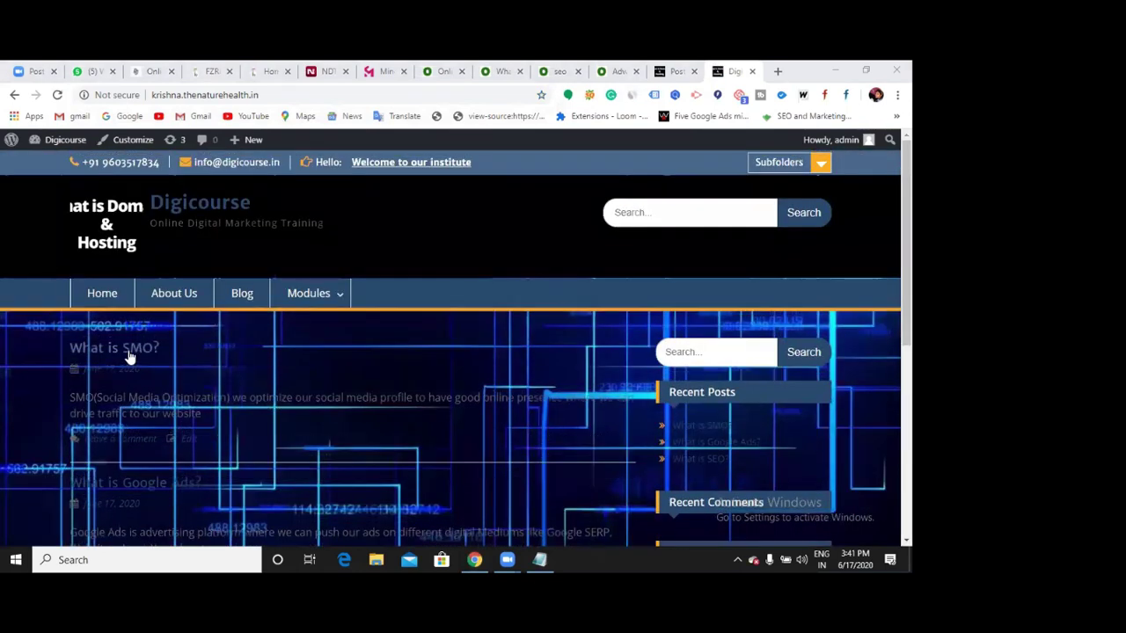
scroll(144, 355, down, 1)
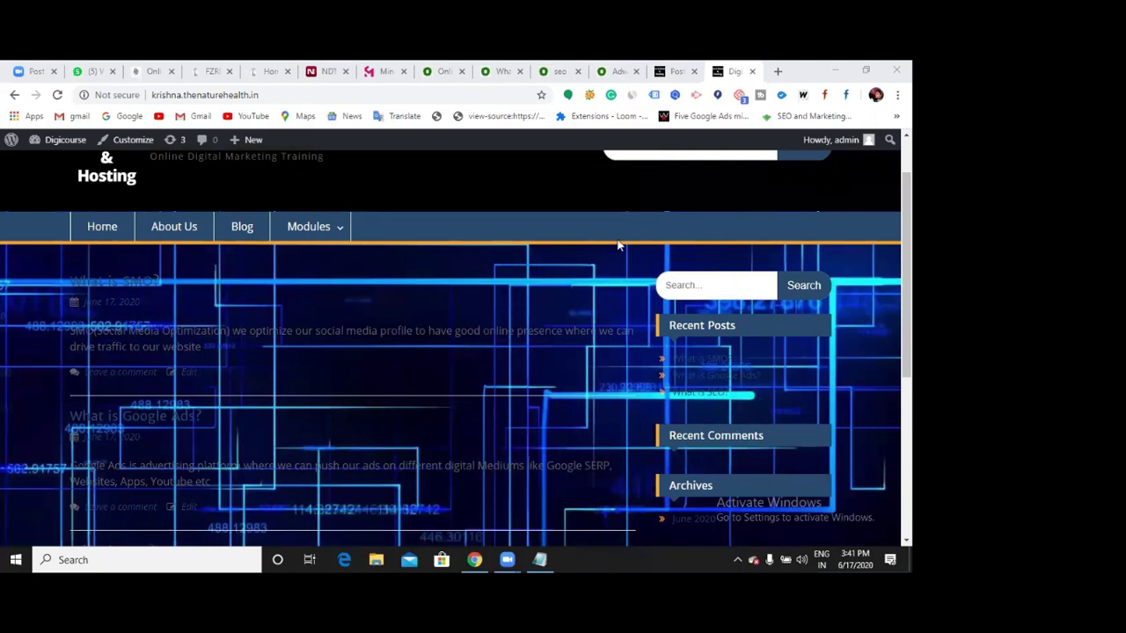
Step: Return to the WordPress admin, remove the site's background image in the theme customizer and publish the change
click(674, 71)
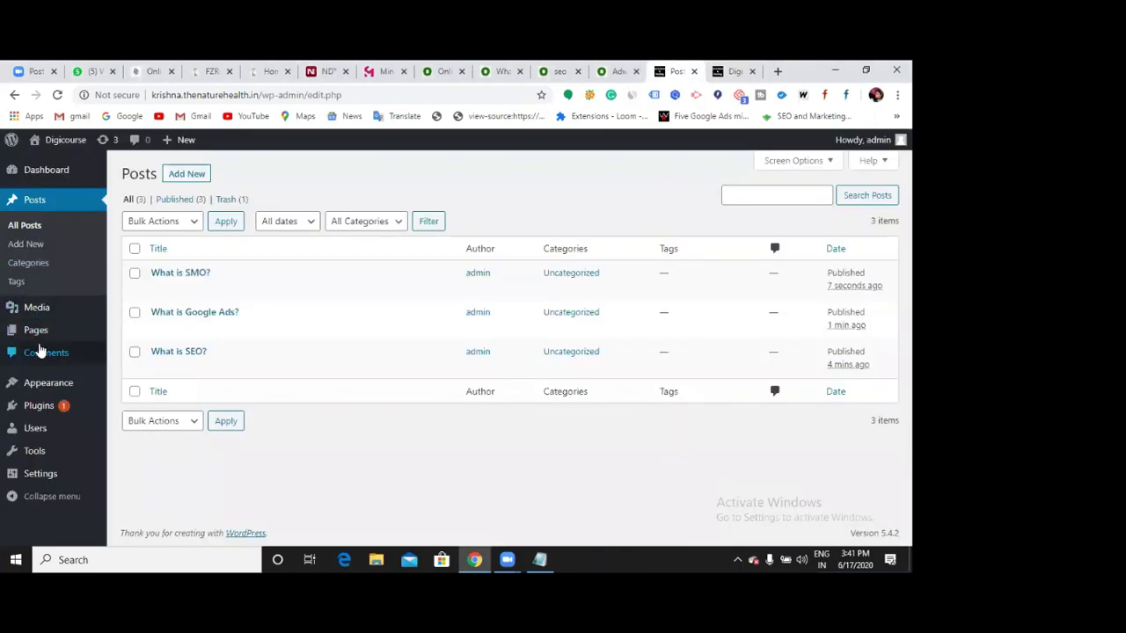
mouse_move(61, 383)
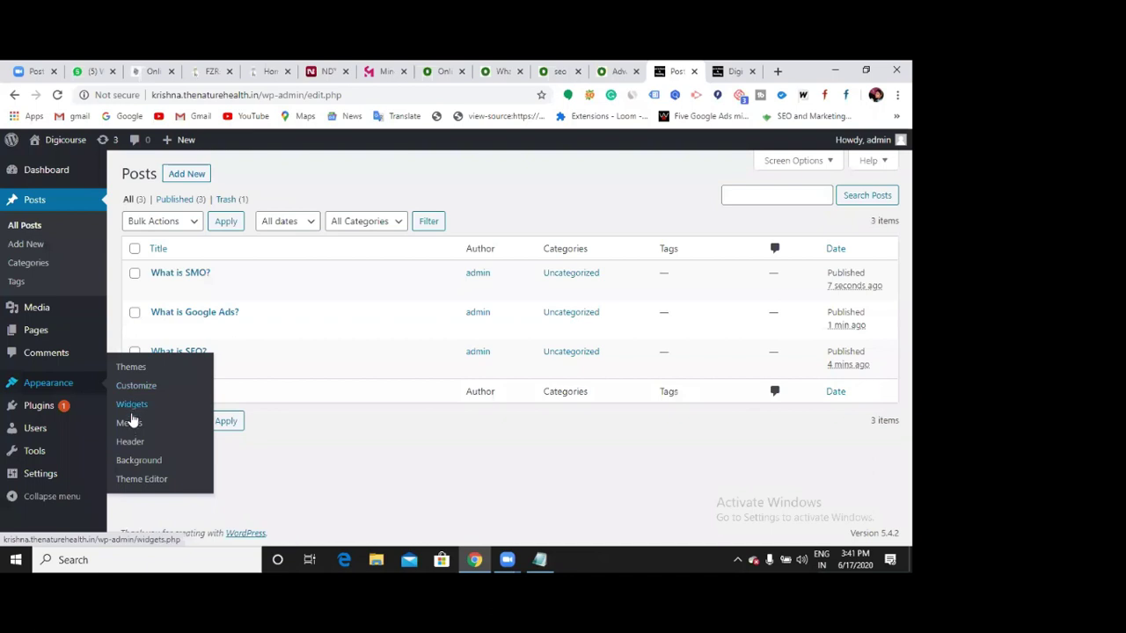
click(135, 387)
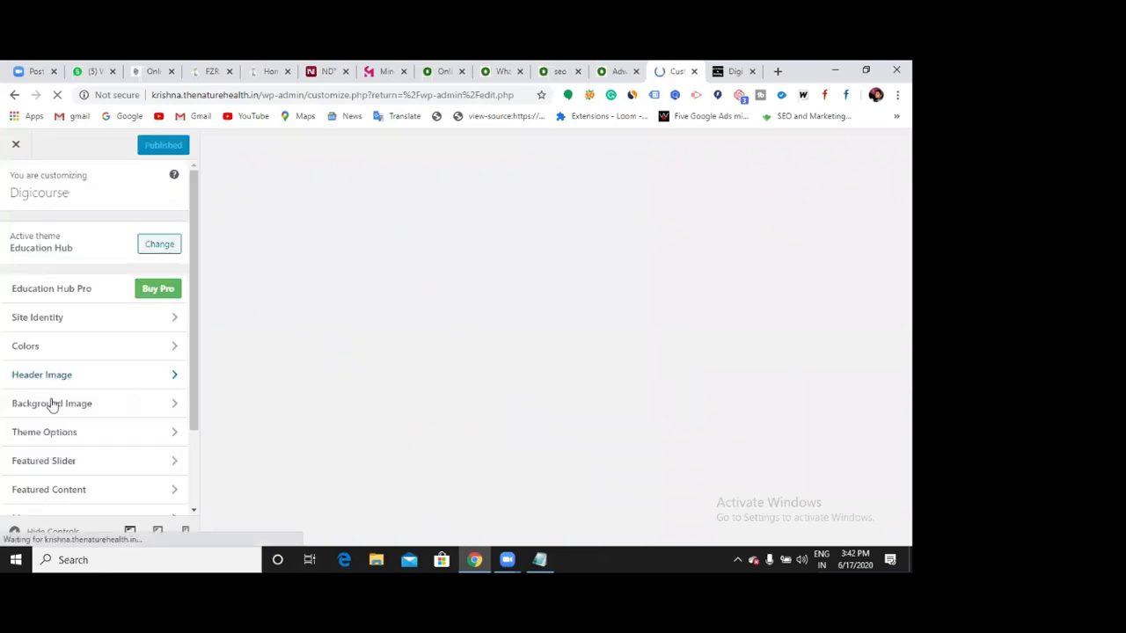
click(147, 408)
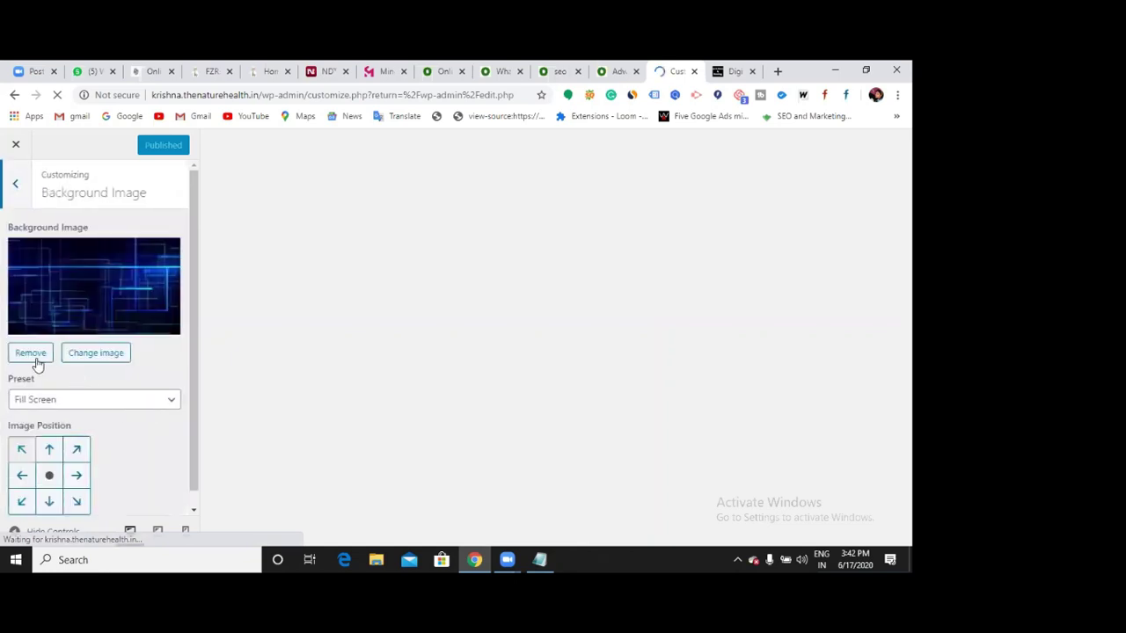
click(36, 356)
click(148, 149)
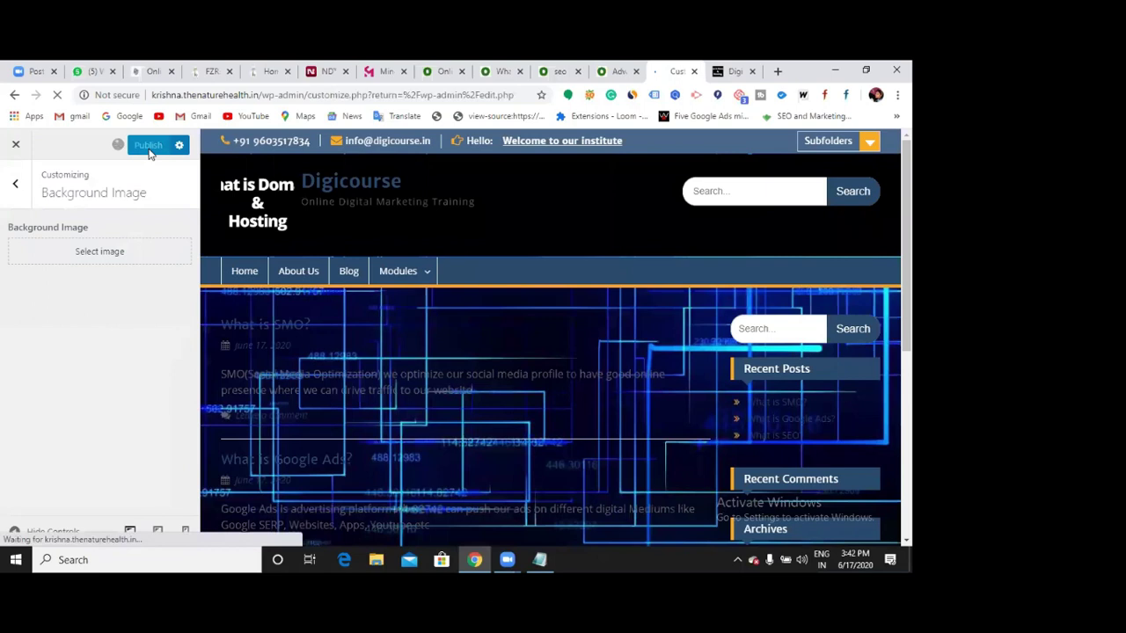
Step: Reload the Digicourse home page in its browser tab and examine how the SMO, Google Ads and SEO posts are displayed
click(730, 73)
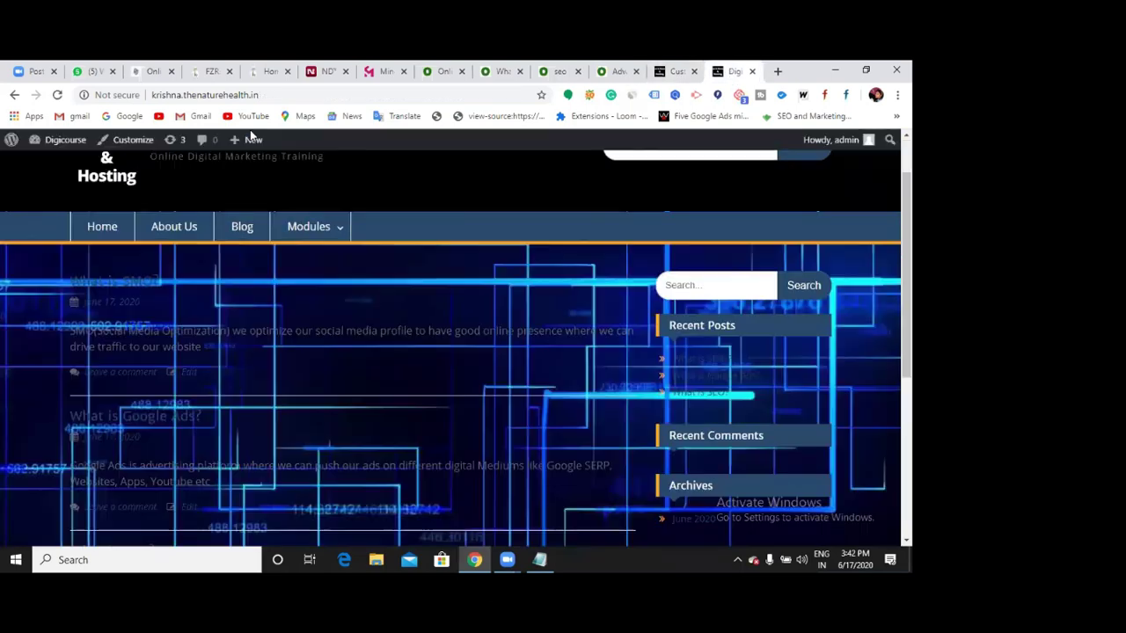
click(57, 95)
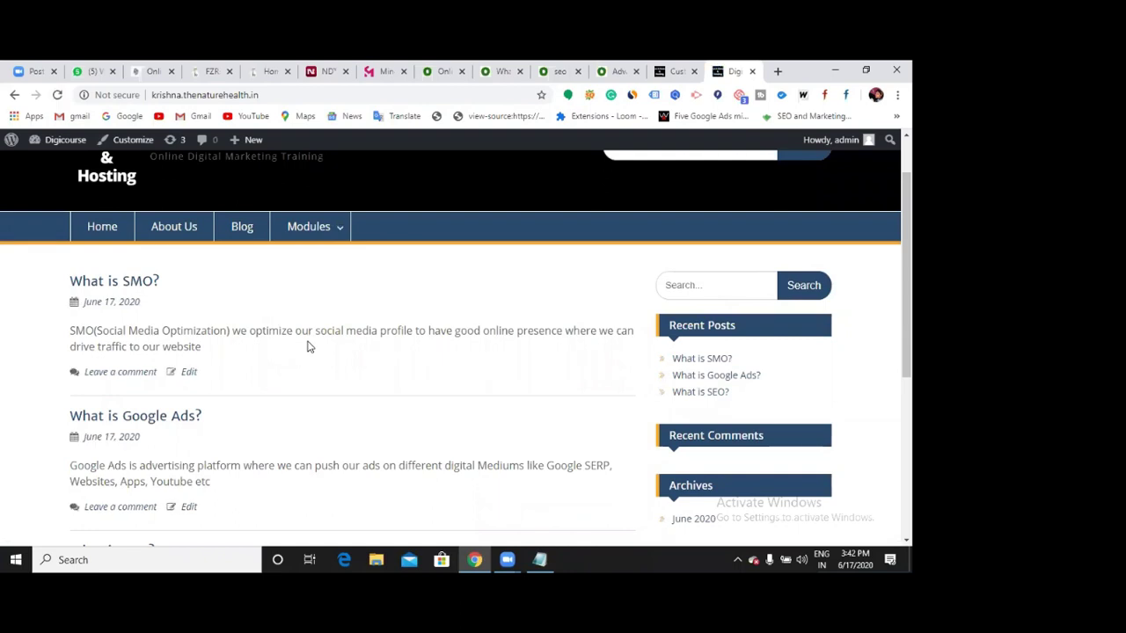
scroll(308, 343, up, 1)
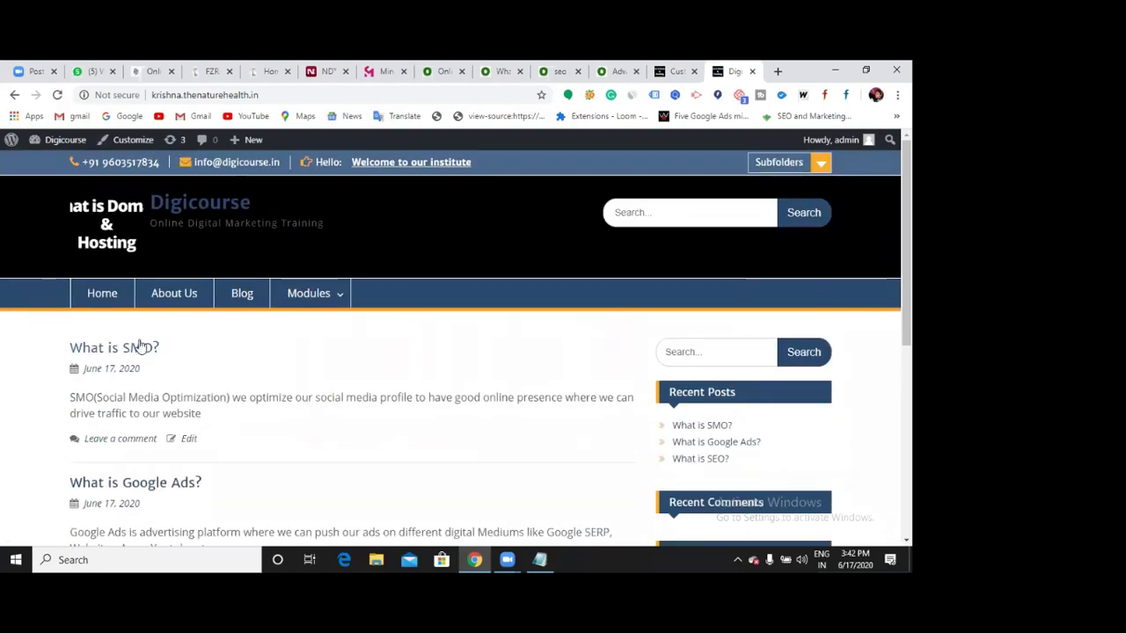
scroll(123, 361, down, 2)
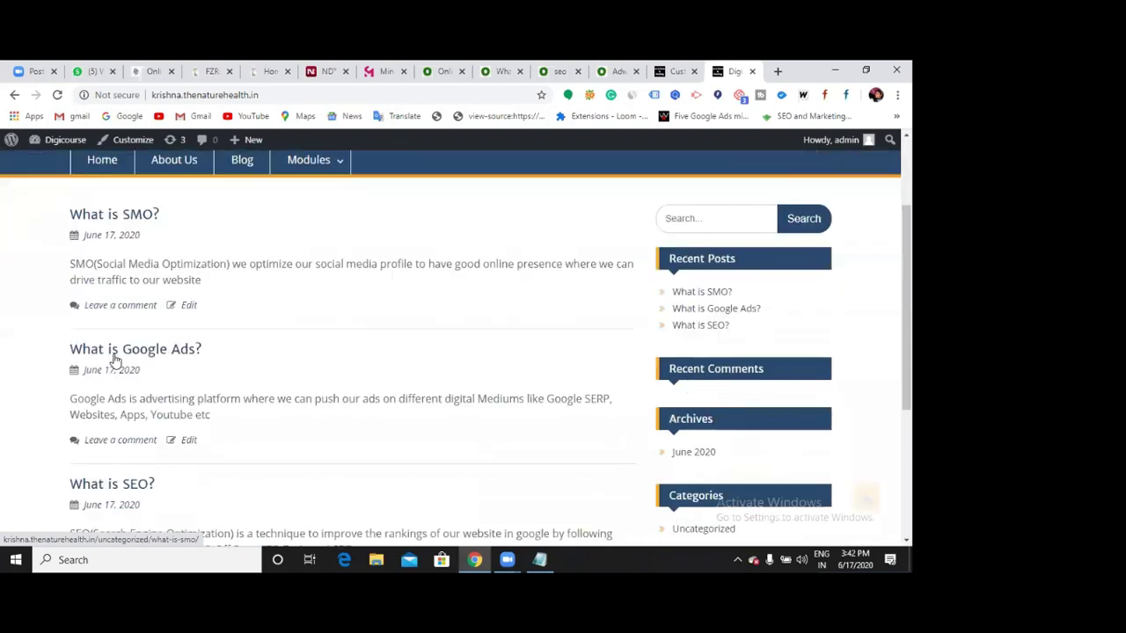
scroll(173, 356, down, 3)
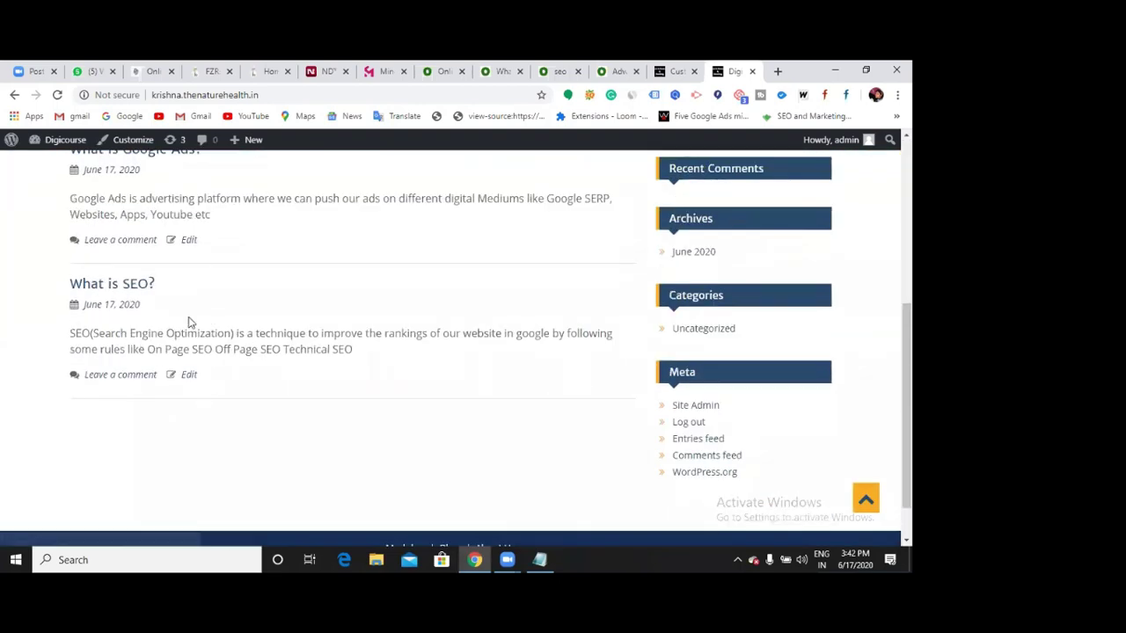
scroll(185, 328, up, 1)
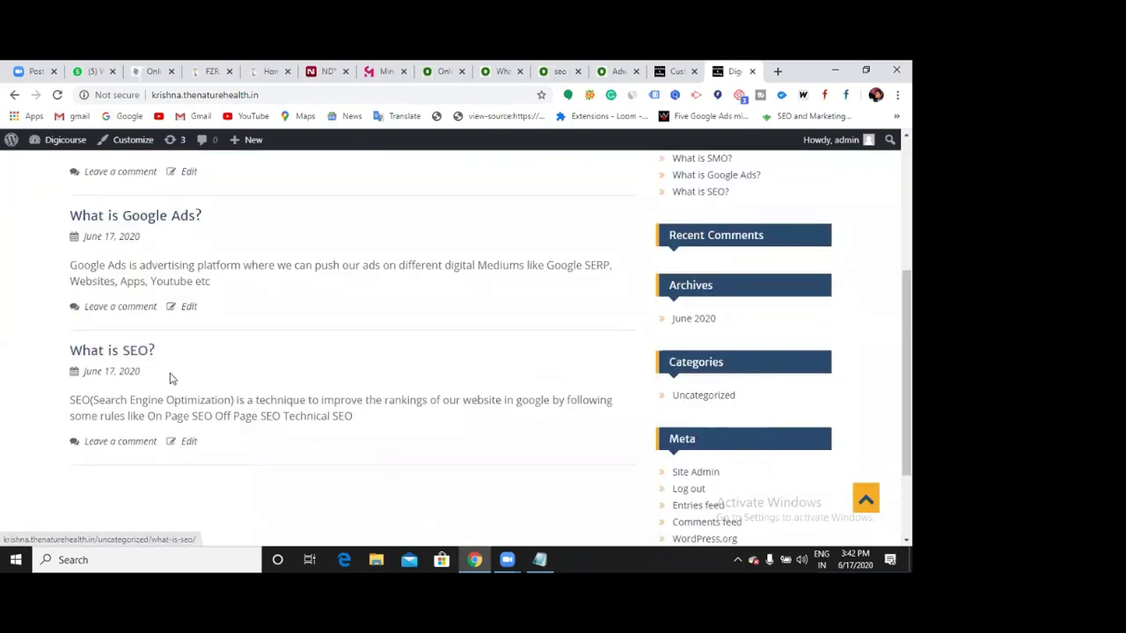
scroll(167, 344, up, 2)
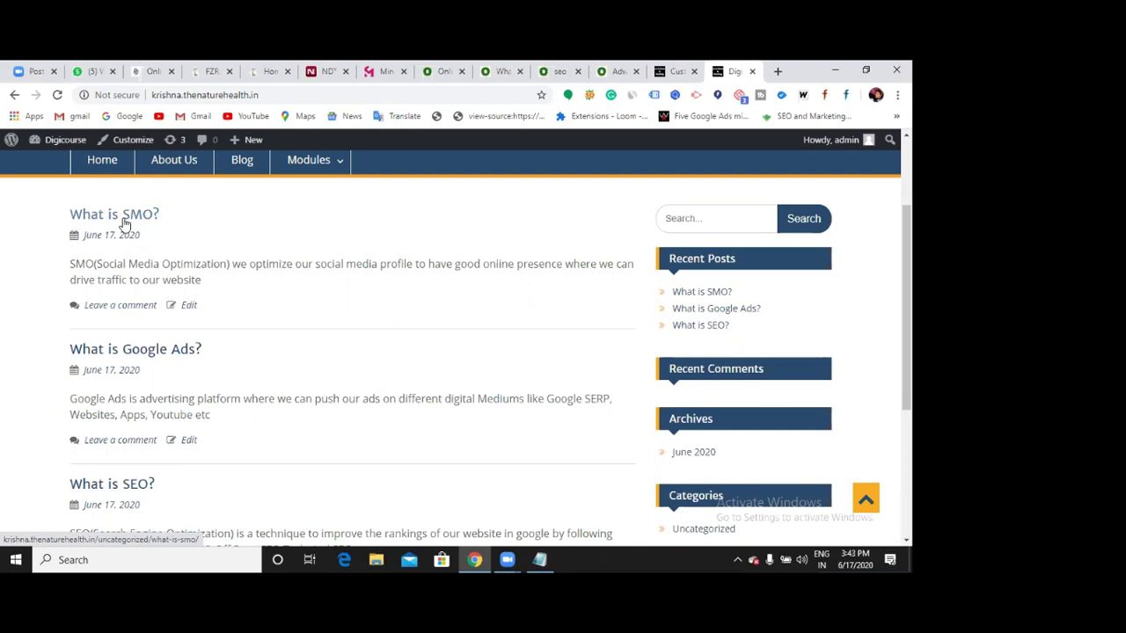
scroll(164, 334, up, 2)
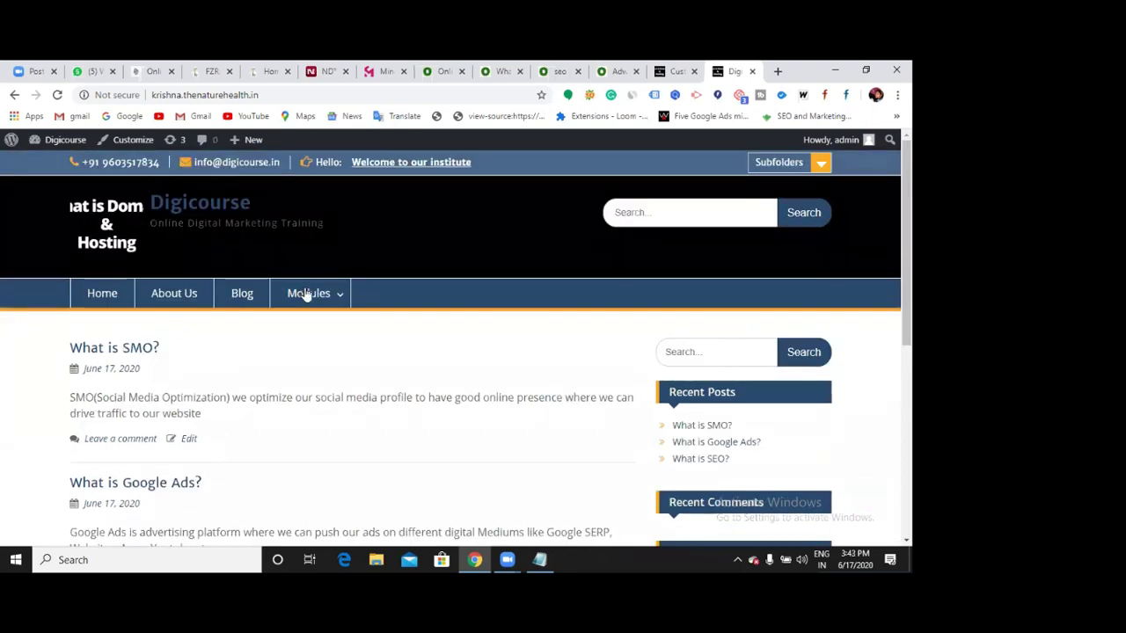
scroll(264, 286, down, 2)
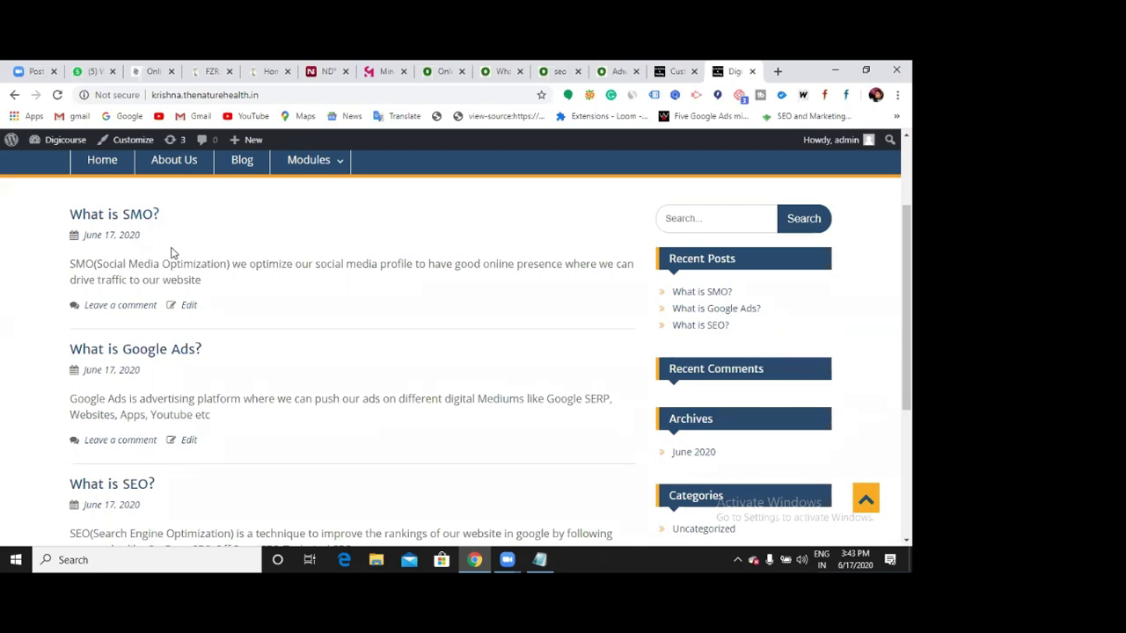
scroll(212, 249, up, 3)
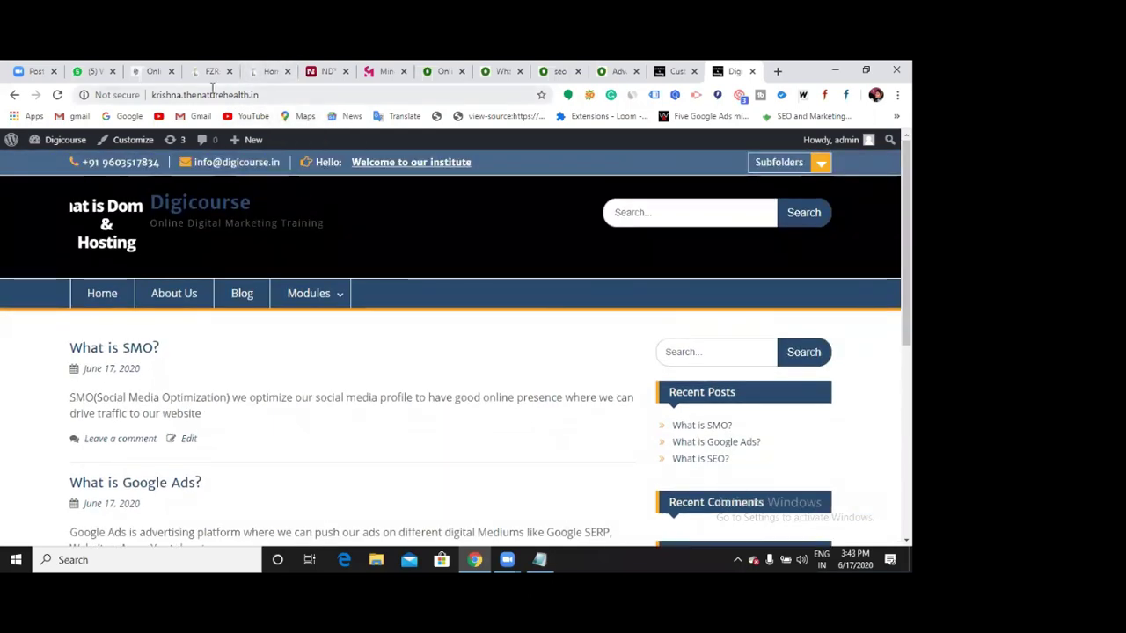
scroll(163, 325, down, 3)
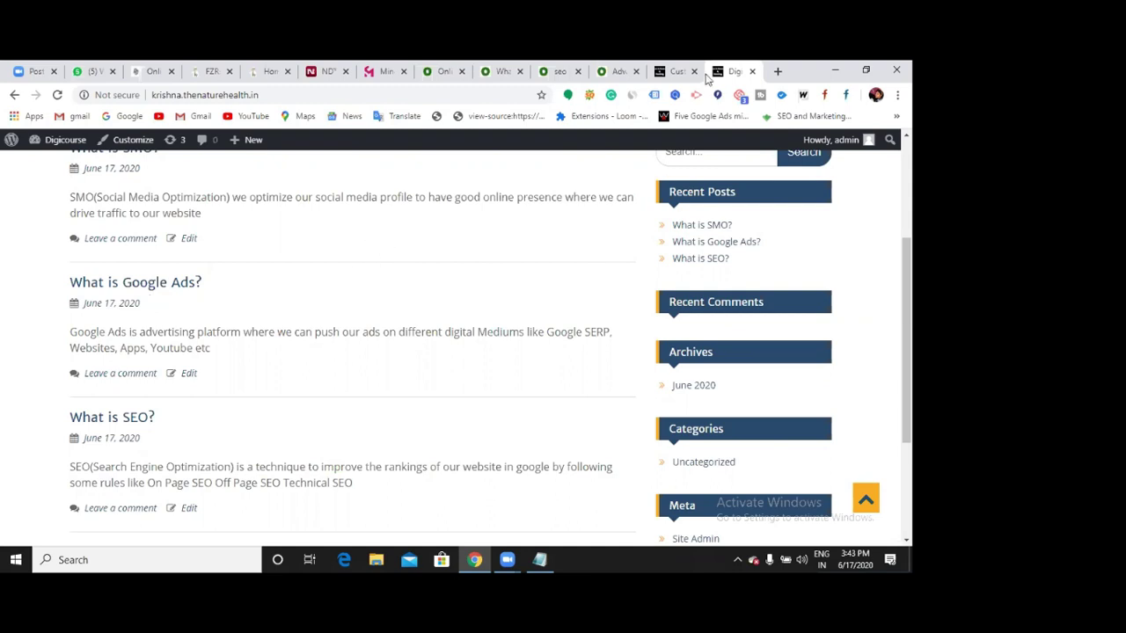
Step: In the theme customizer's homepage settings, switch the homepage to a static page, select Home as that page and publish the change
click(676, 72)
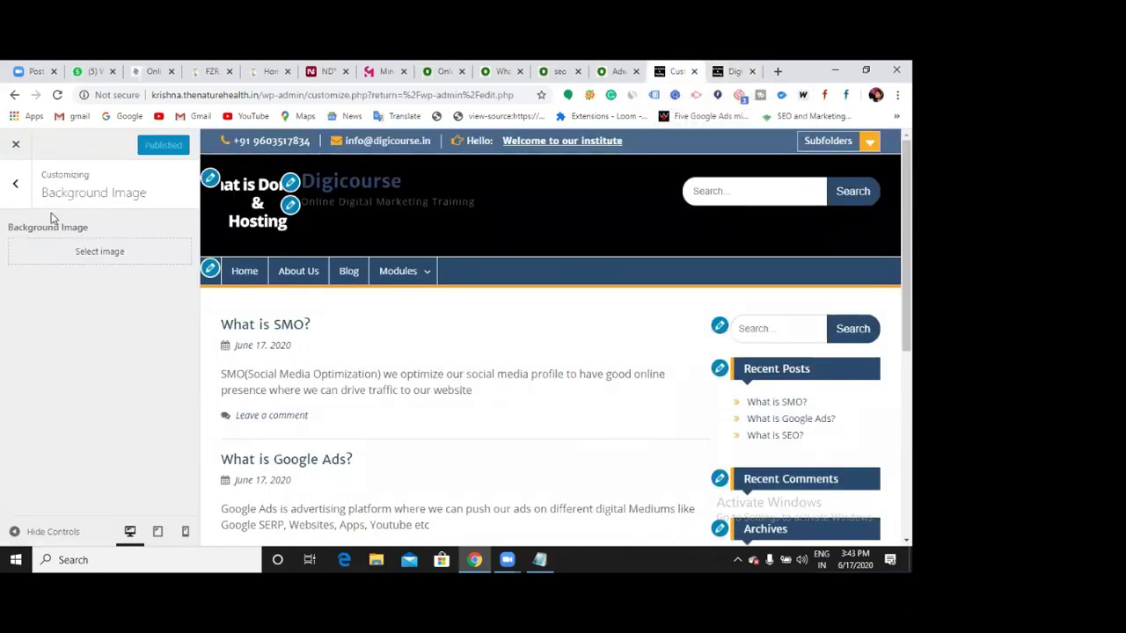
click(15, 186)
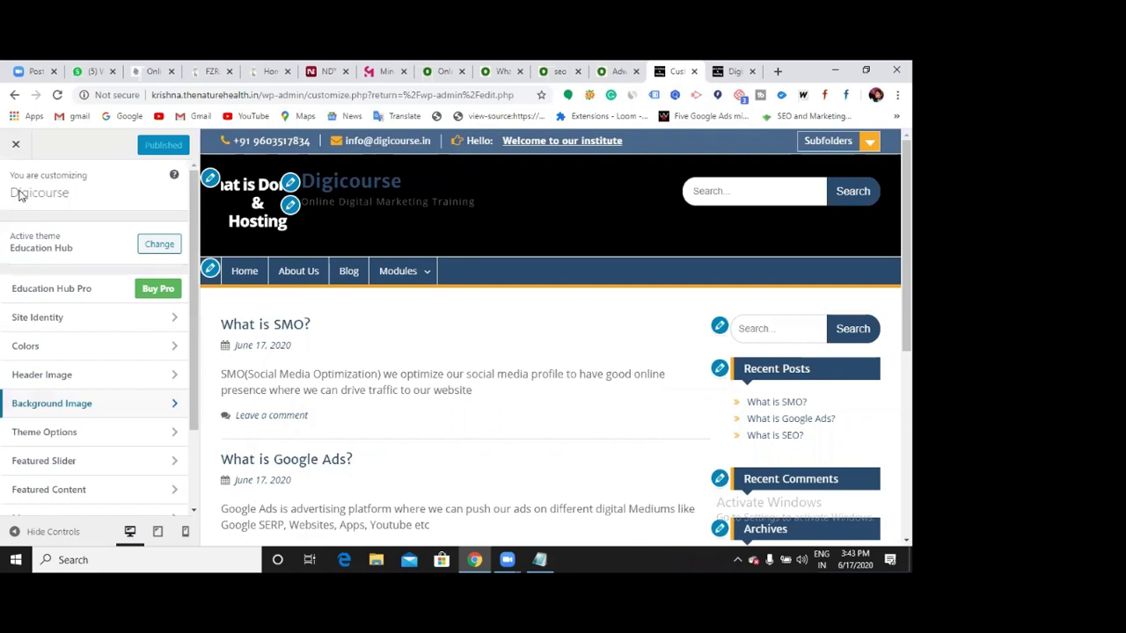
scroll(82, 352, down, 2)
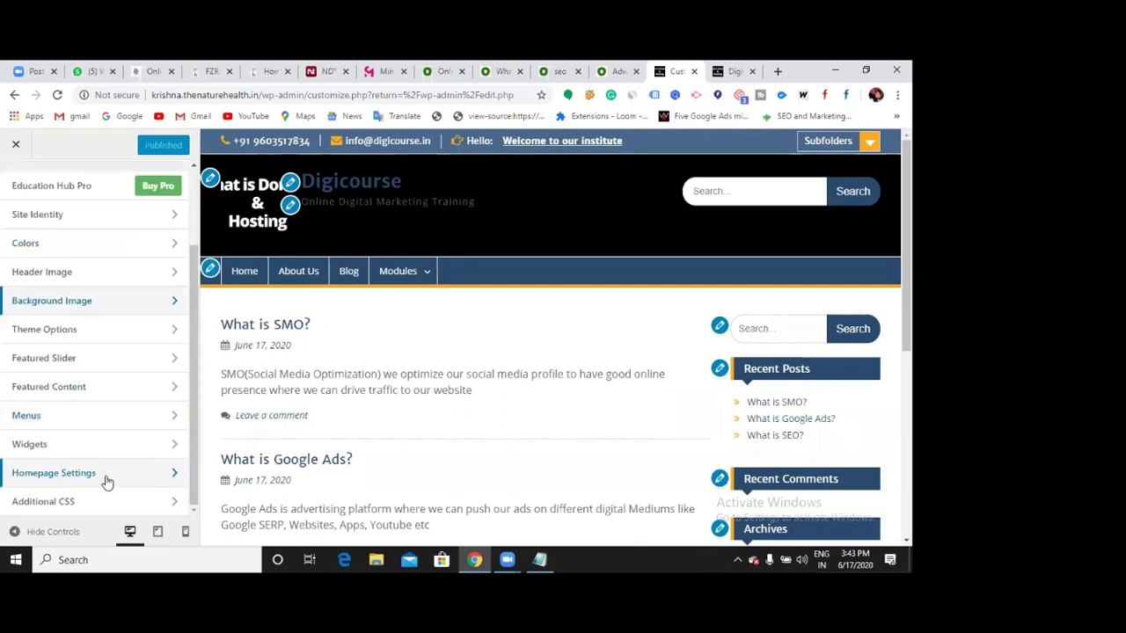
click(106, 475)
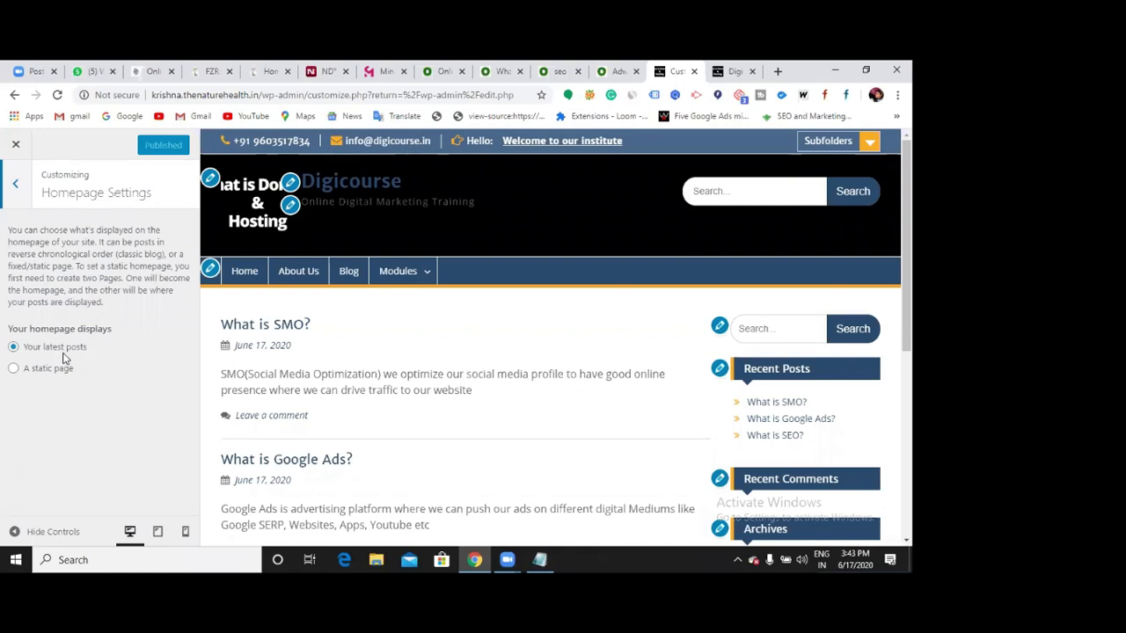
click(13, 370)
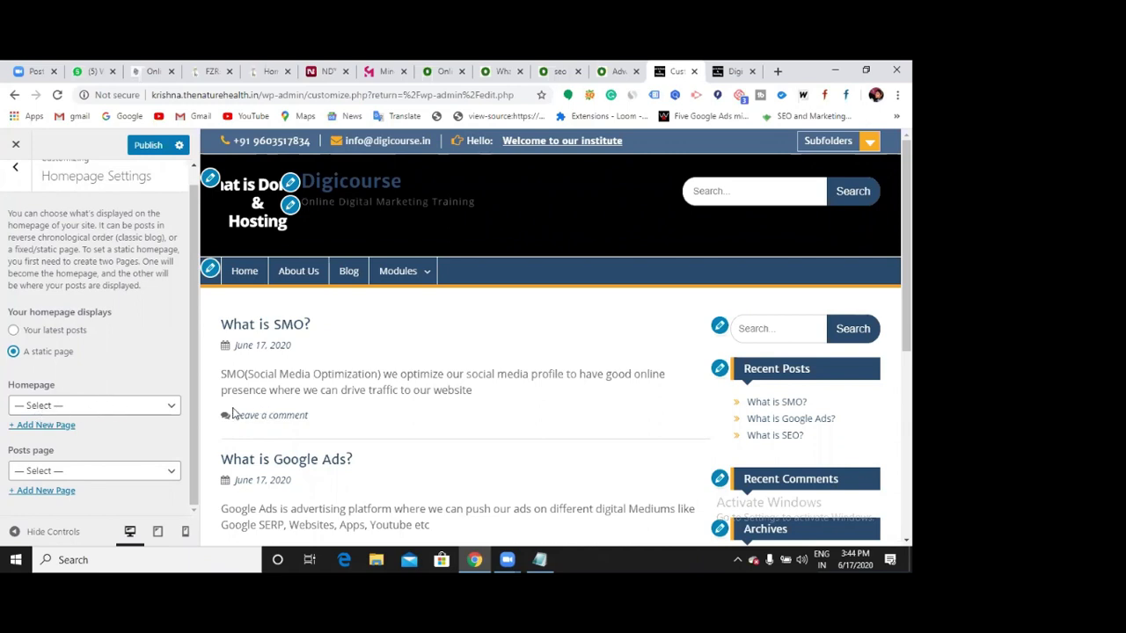
click(173, 407)
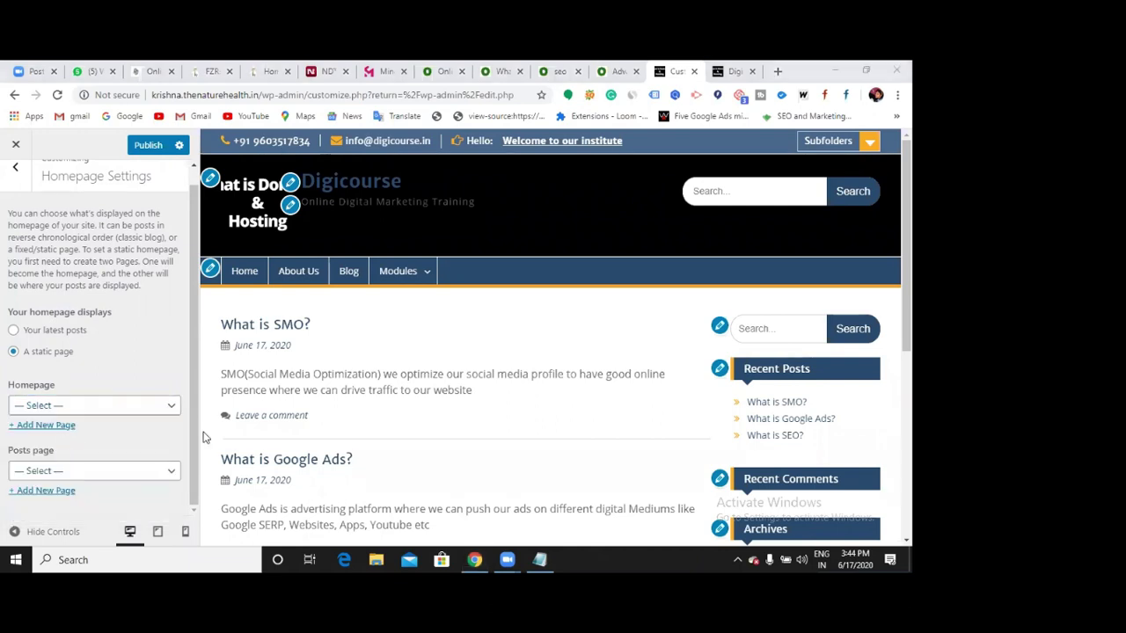
click(91, 406)
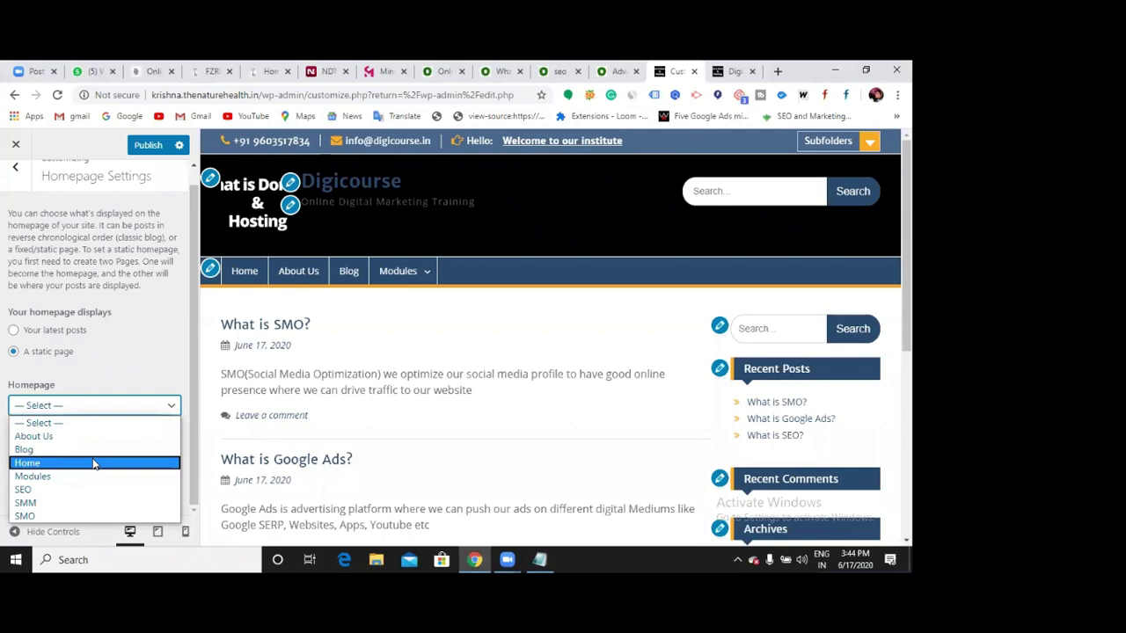
click(93, 463)
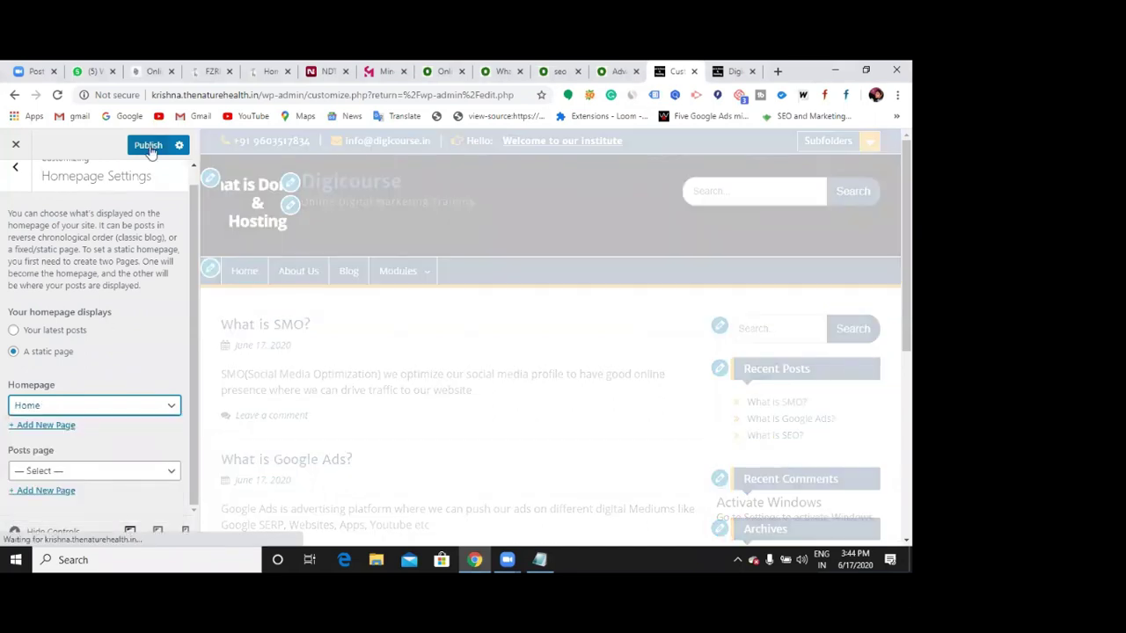
click(149, 146)
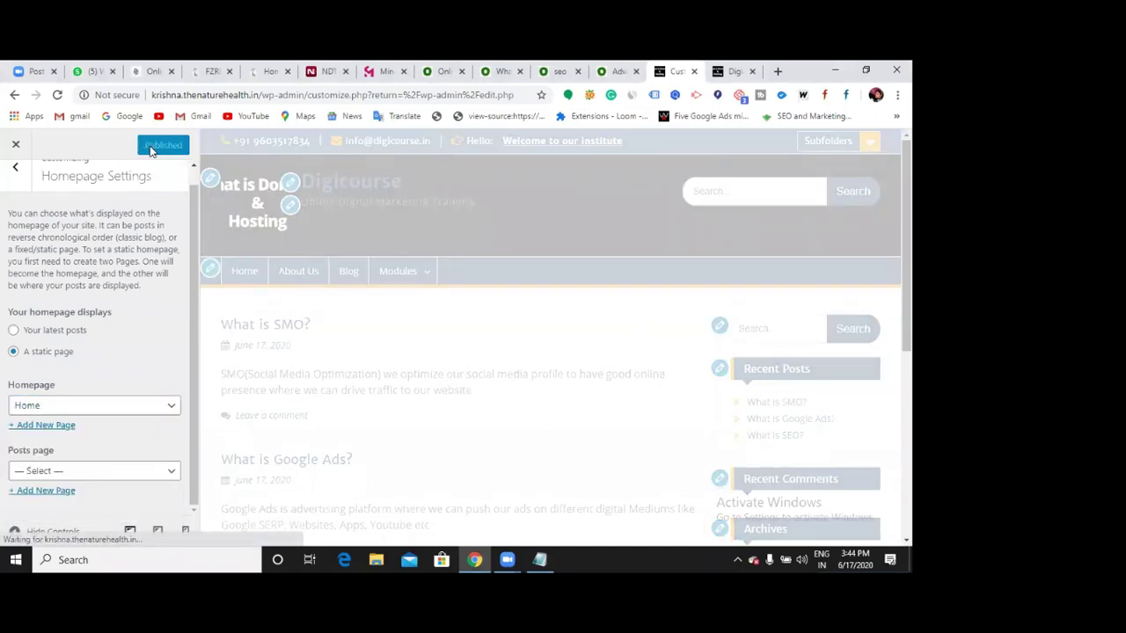
Step: Reload the live site to examine its static Home page, then reopen it from the site navigation and check its address
click(723, 74)
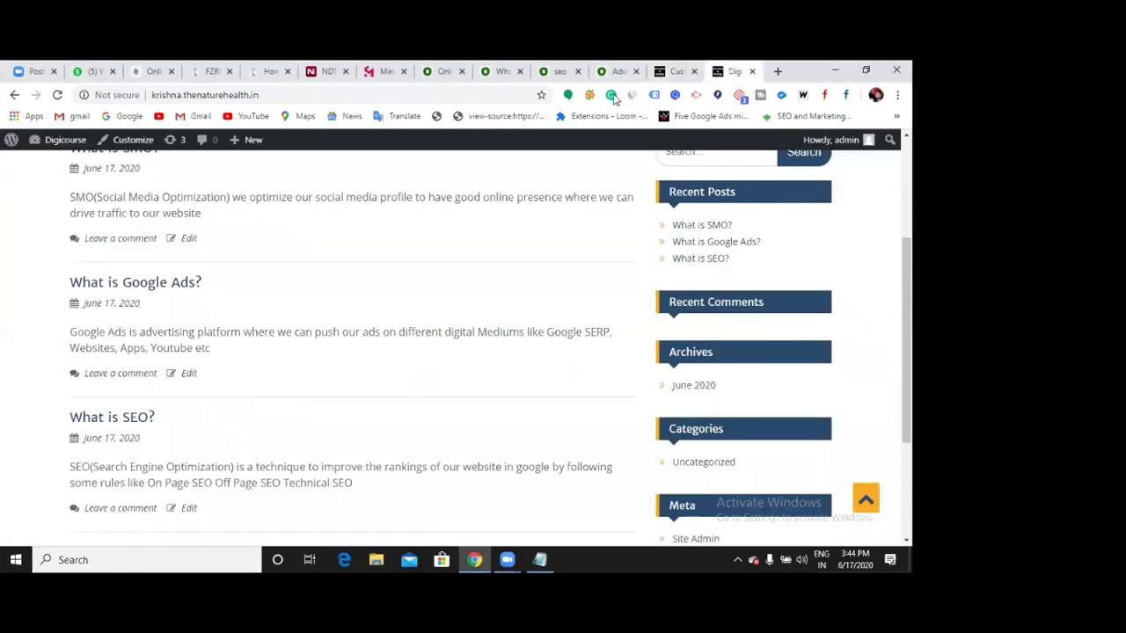
click(58, 95)
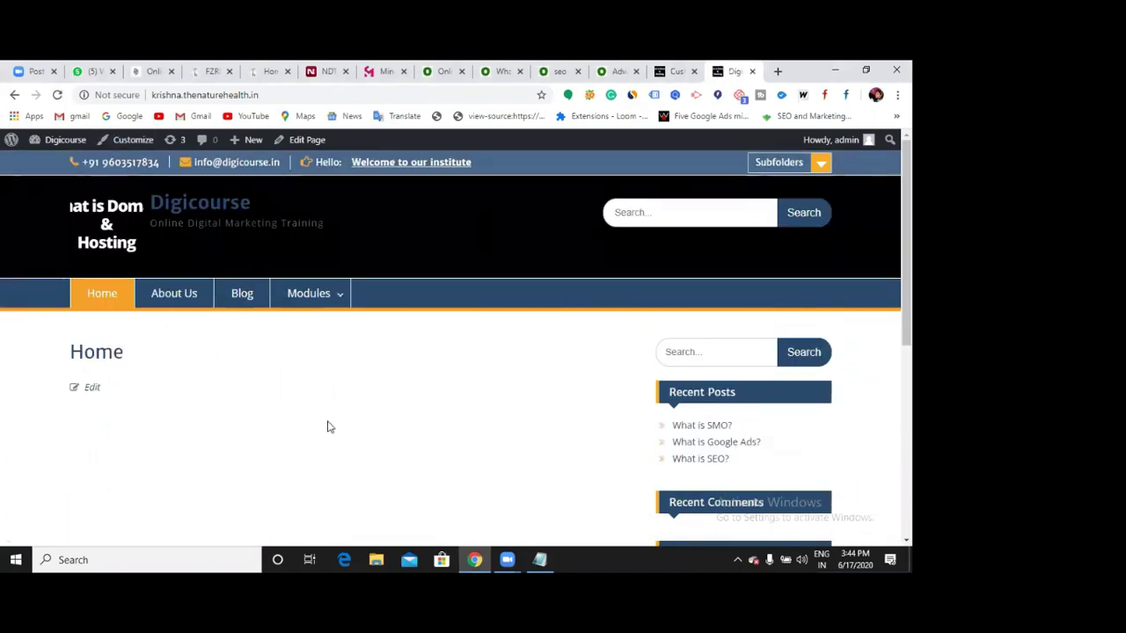
scroll(327, 427, down, 4)
scroll(337, 420, up, 4)
scroll(256, 422, up, 1)
scroll(272, 387, down, 5)
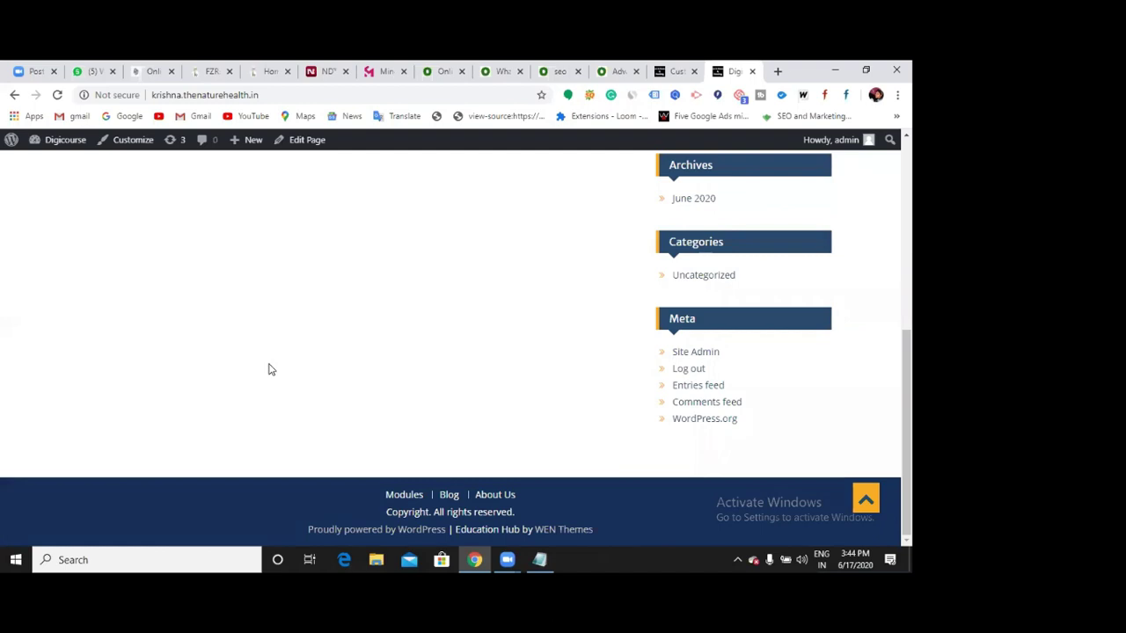
scroll(269, 370, up, 6)
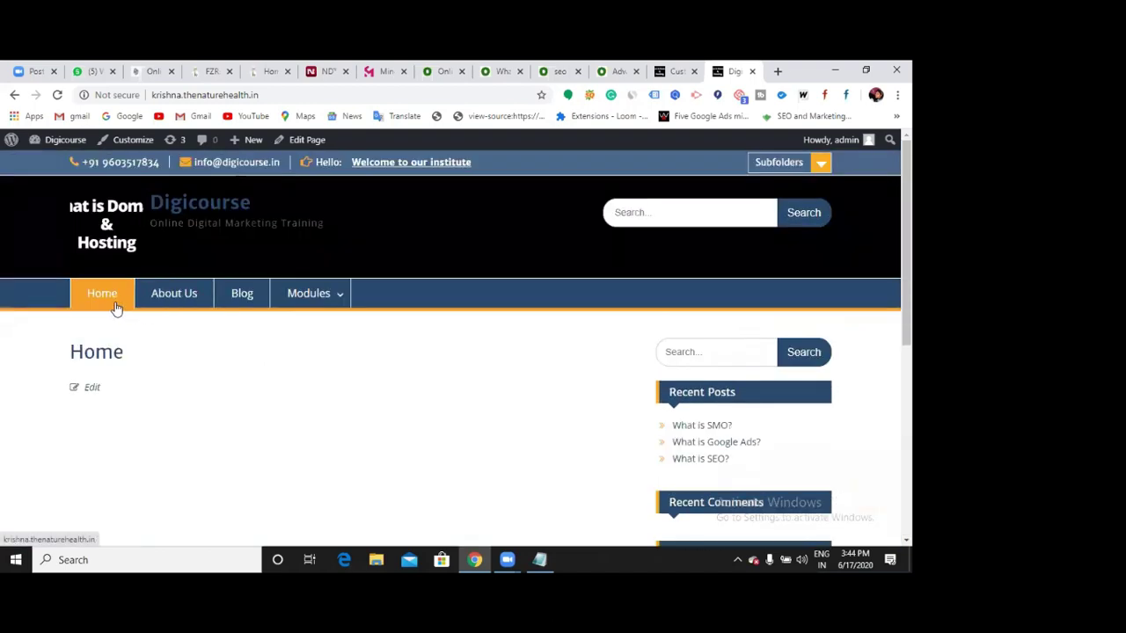
click(103, 297)
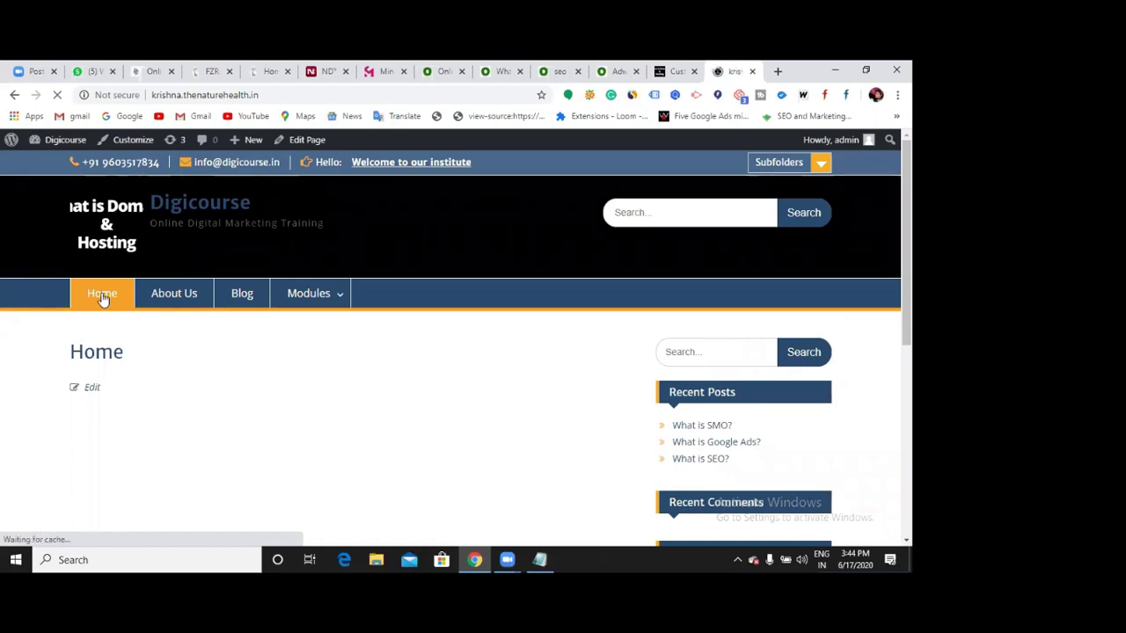
click(280, 95)
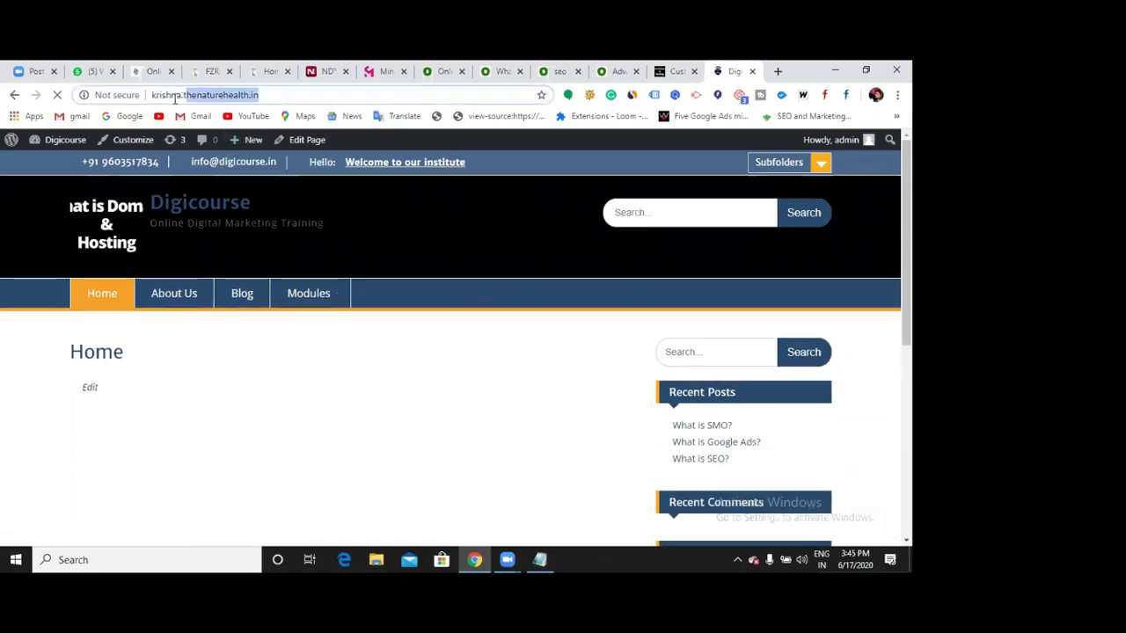
click(275, 94)
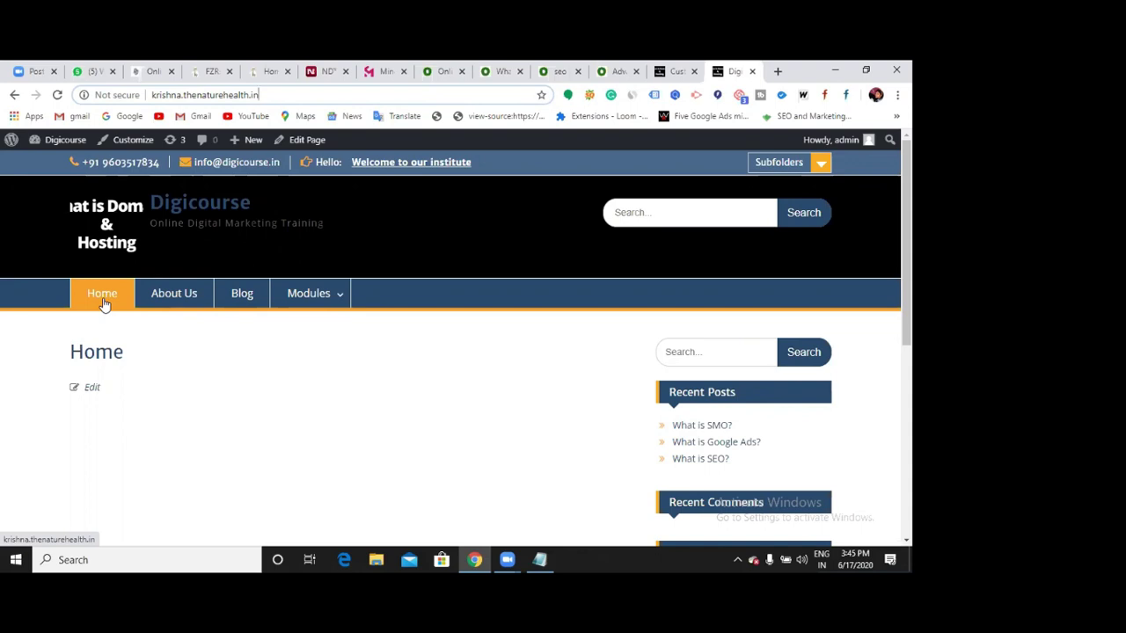
Step: Return to the customizer's homepage settings, select About Us as the static homepage and publish the change
click(676, 71)
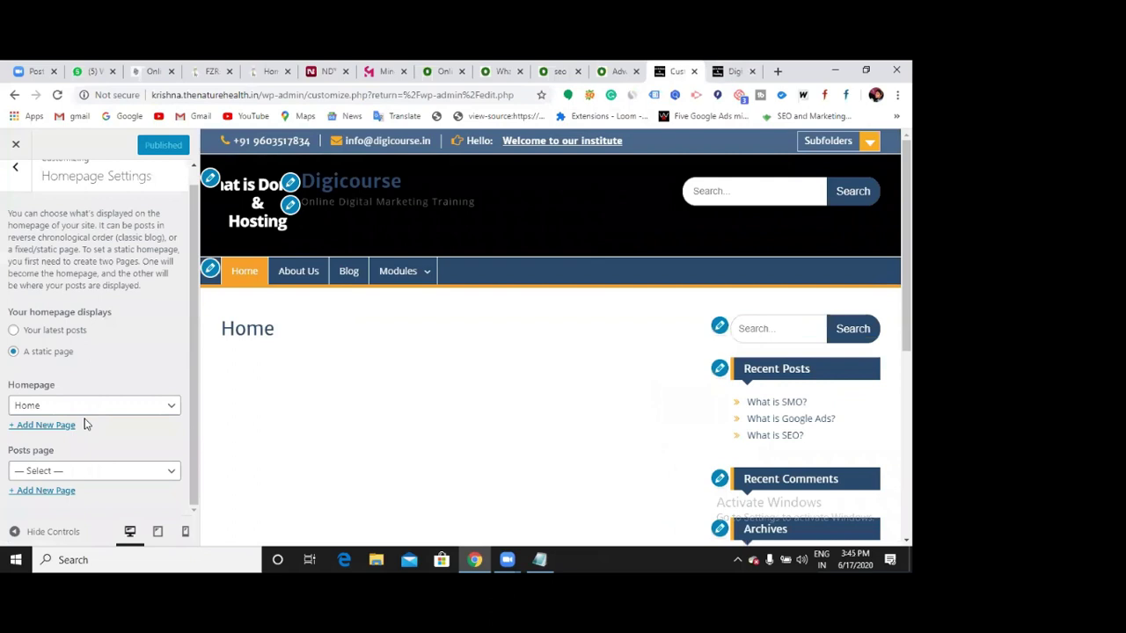
click(174, 410)
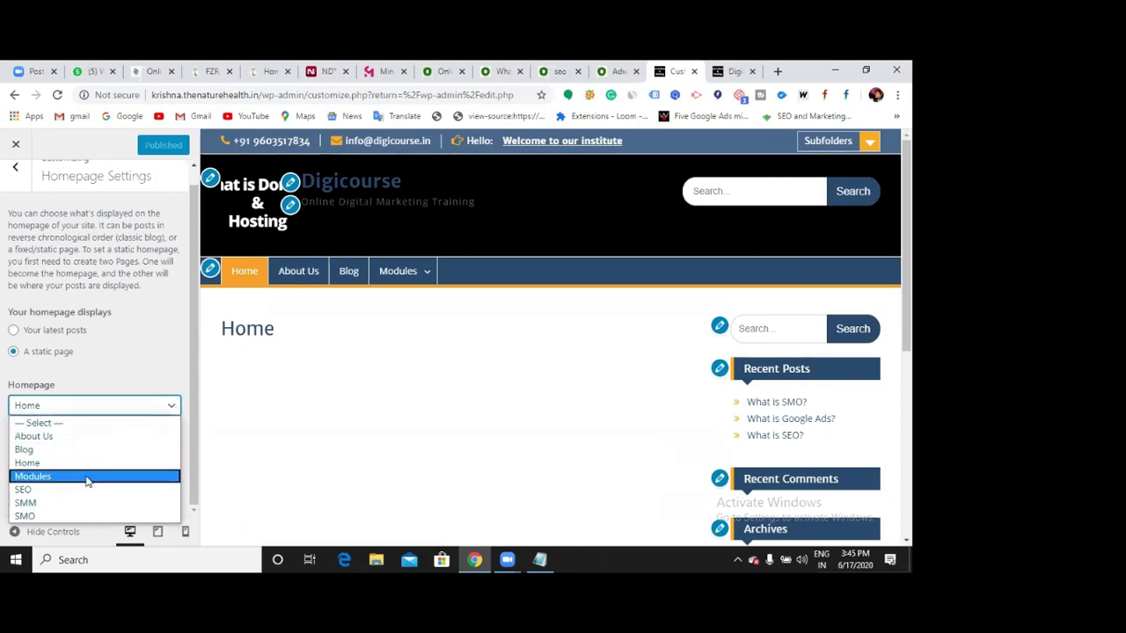
click(61, 438)
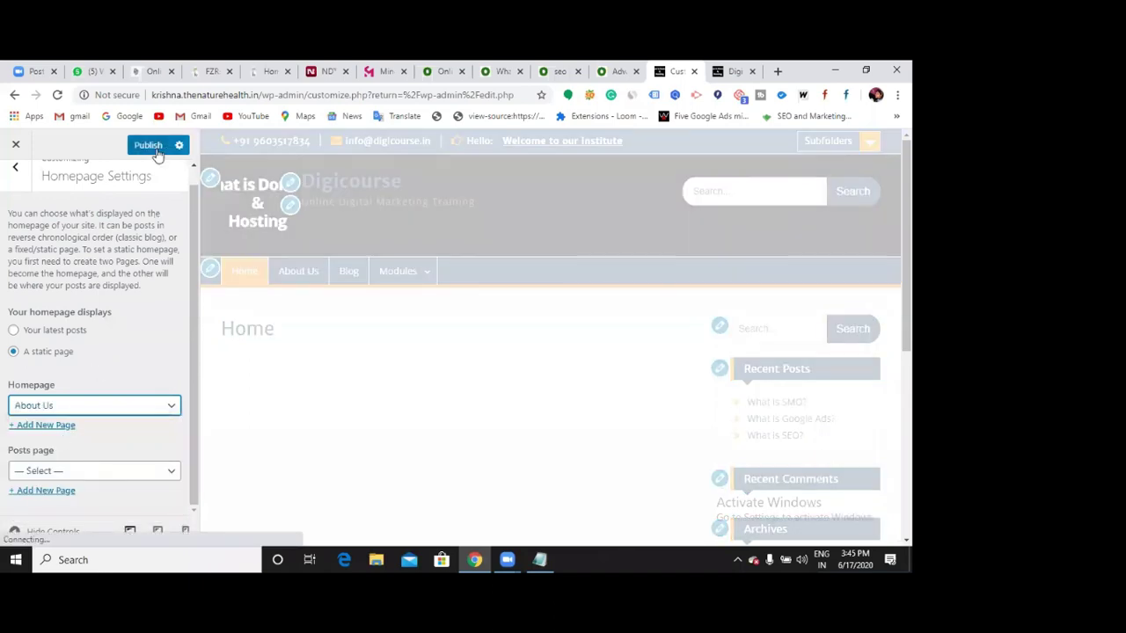
click(157, 152)
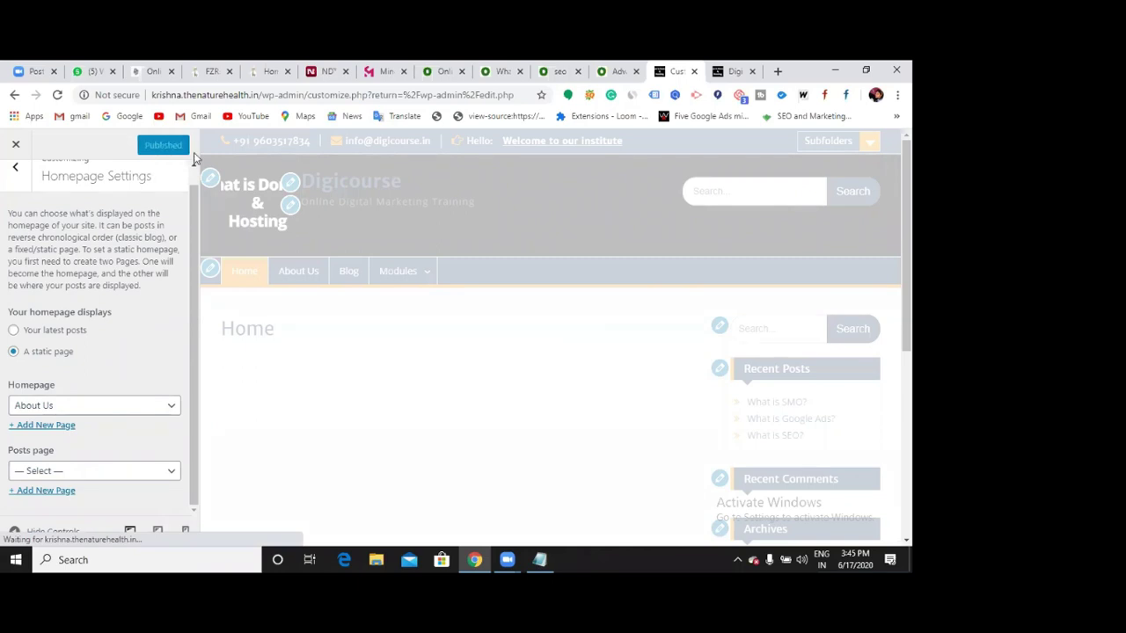
Step: Reload the live site to check its homepage and open the Home navigation link in a new browser tab
click(735, 71)
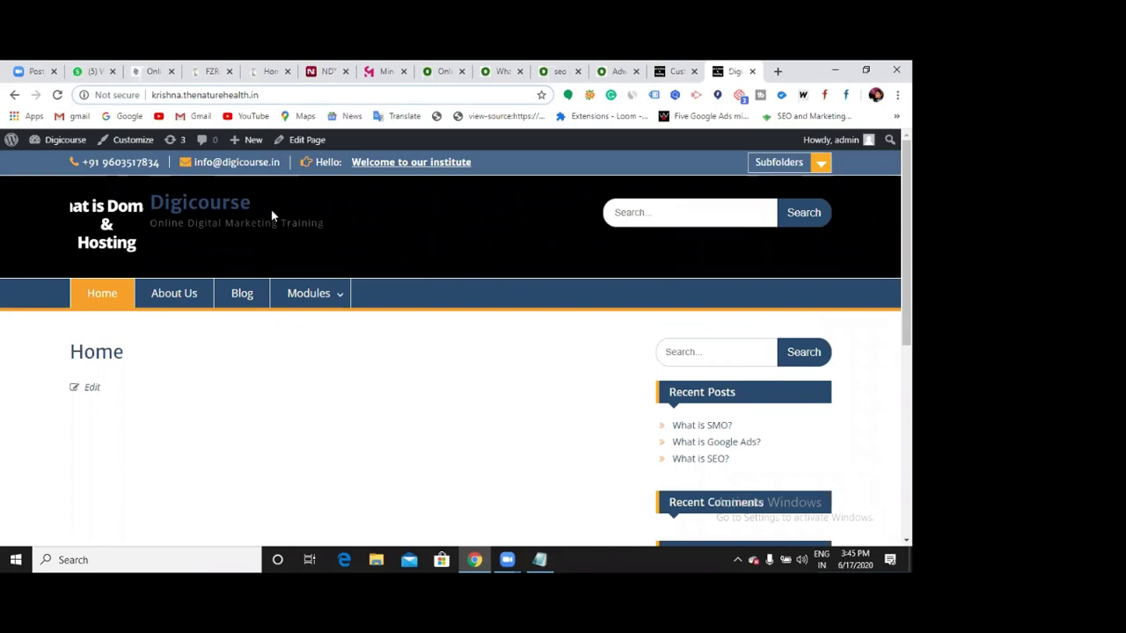
click(57, 95)
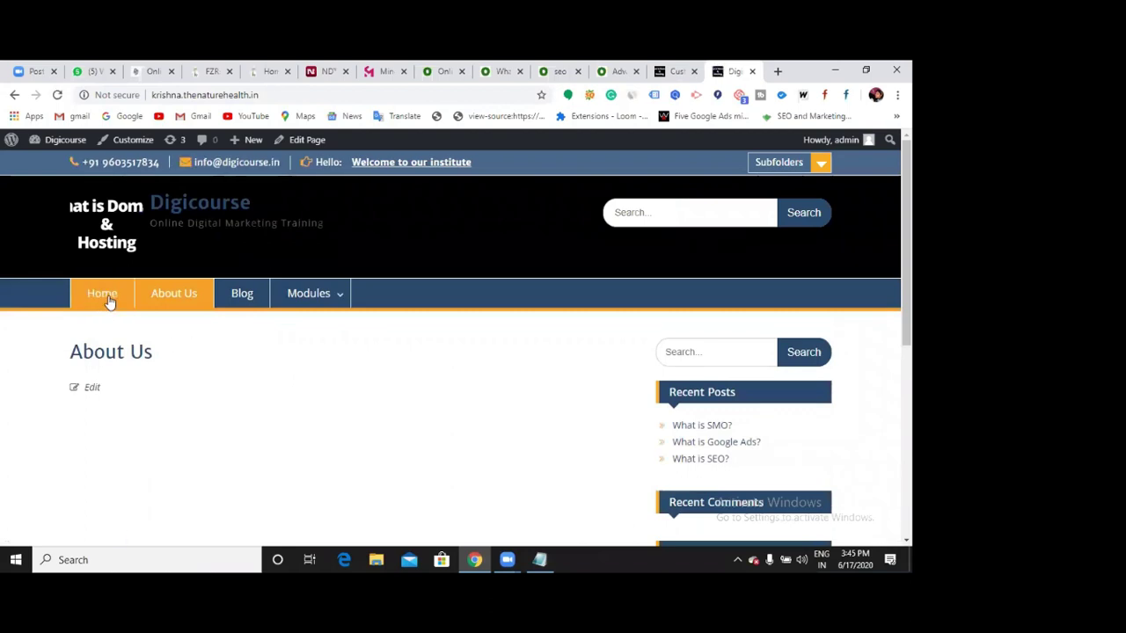
right_click(109, 300)
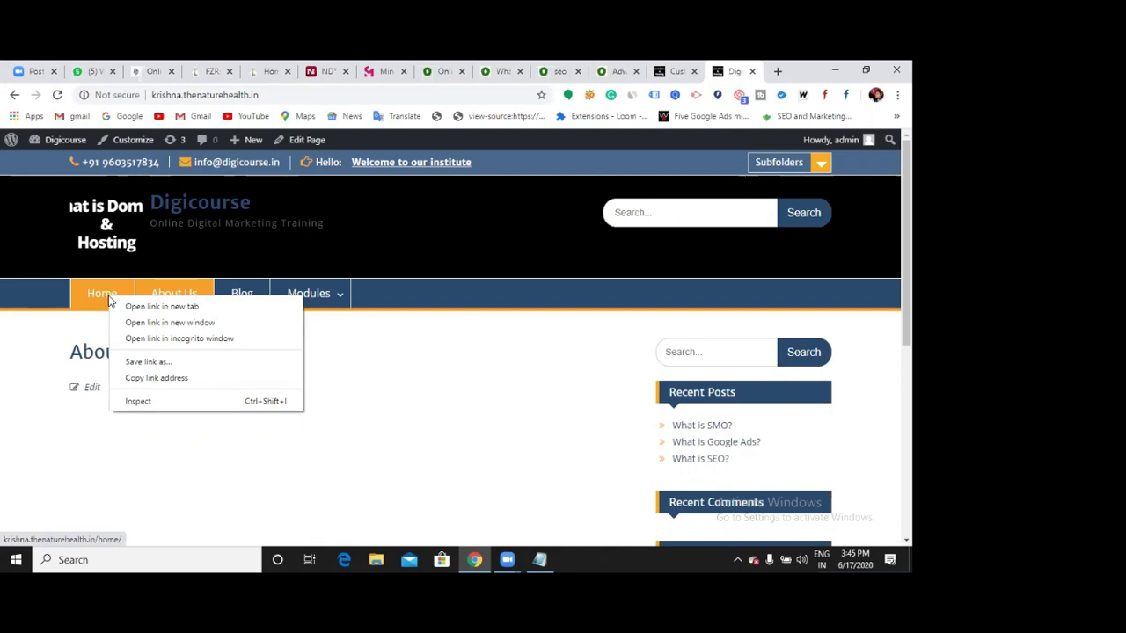
click(131, 306)
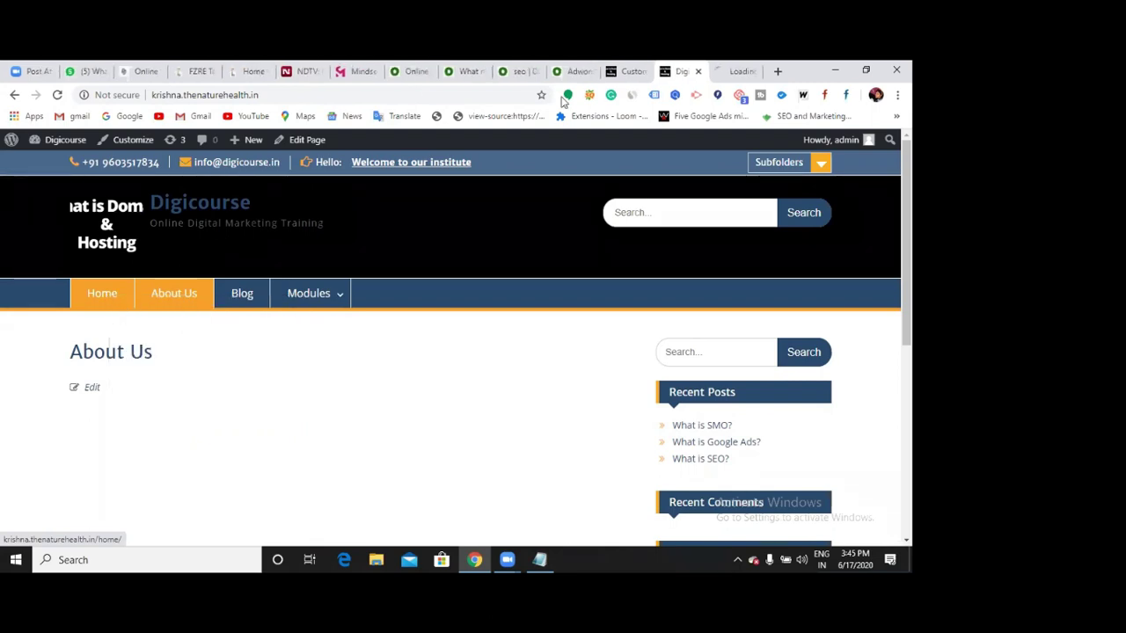
Step: Check the address of the Home page in the new browser tab and compare it with the ODMT site's homepage
click(737, 77)
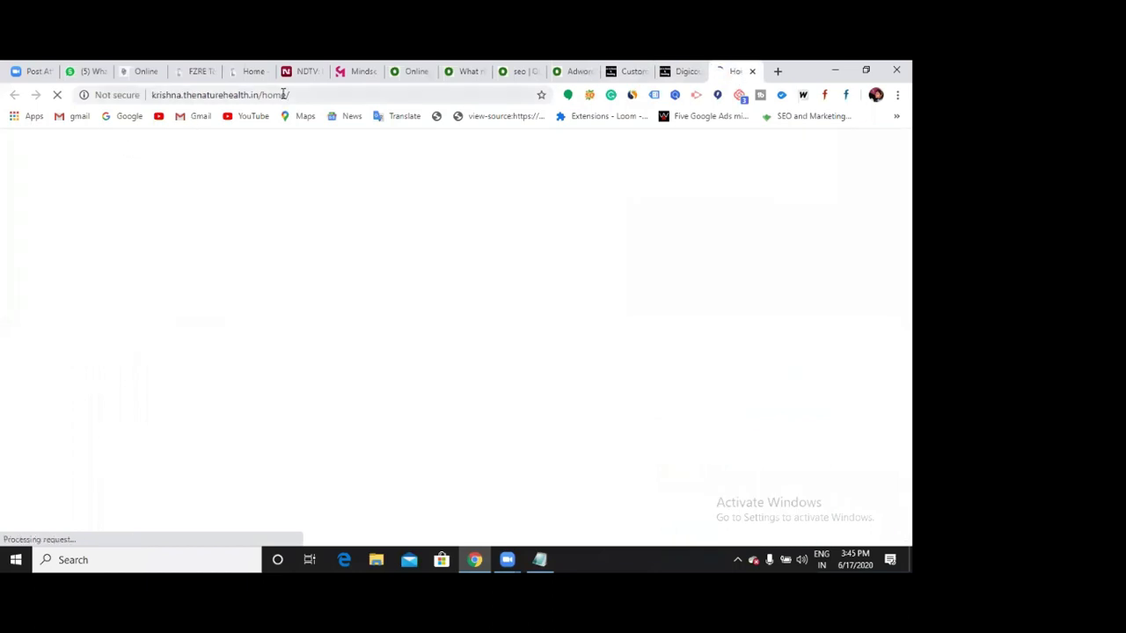
click(314, 93)
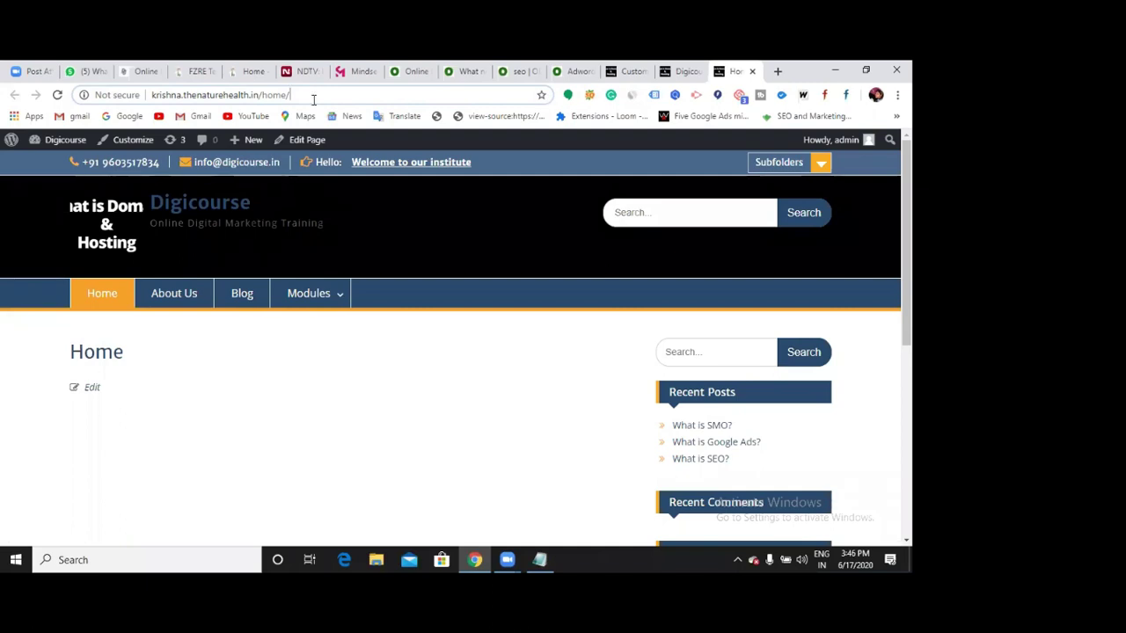
click(418, 75)
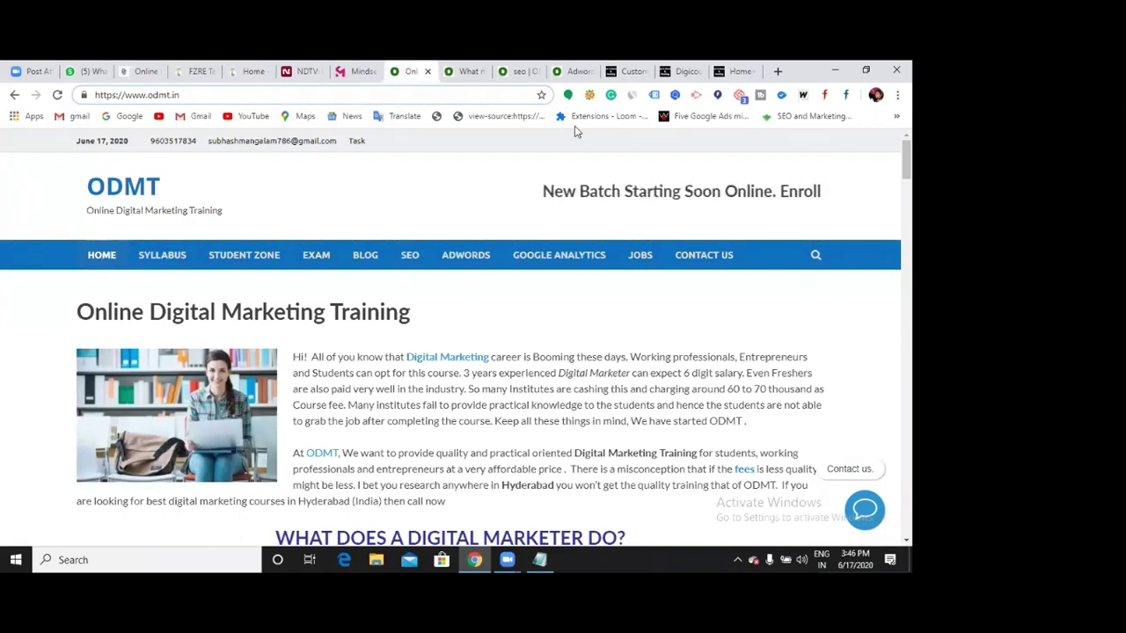
Step: Look through the Digicourse Home page and compare it with the FZRE Telecom site's Home page
click(736, 72)
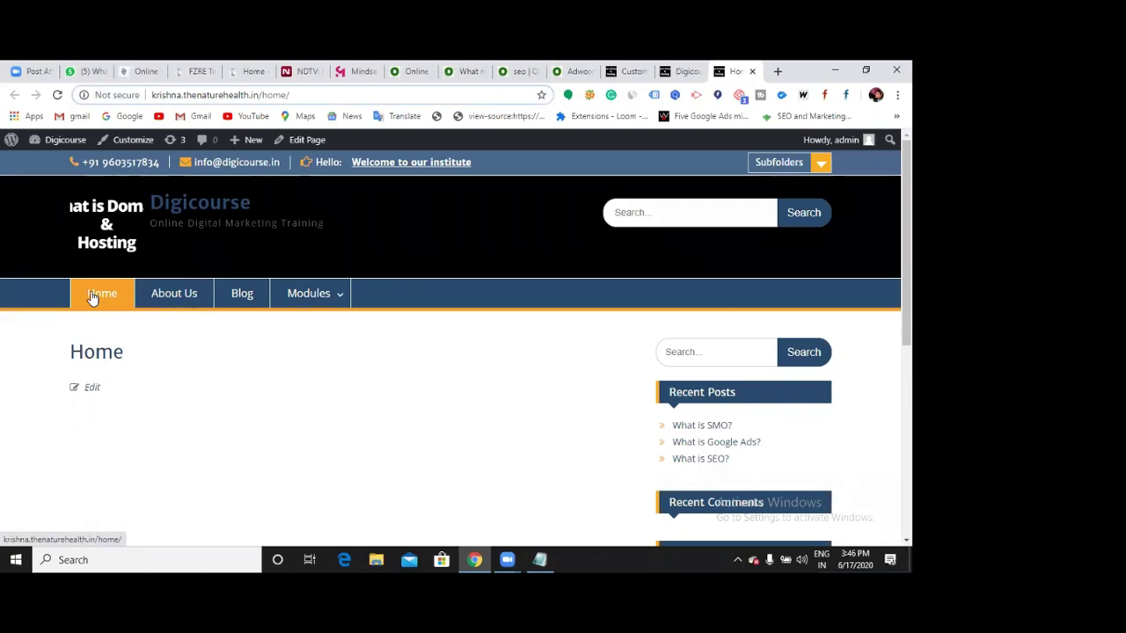
scroll(272, 299, down, 3)
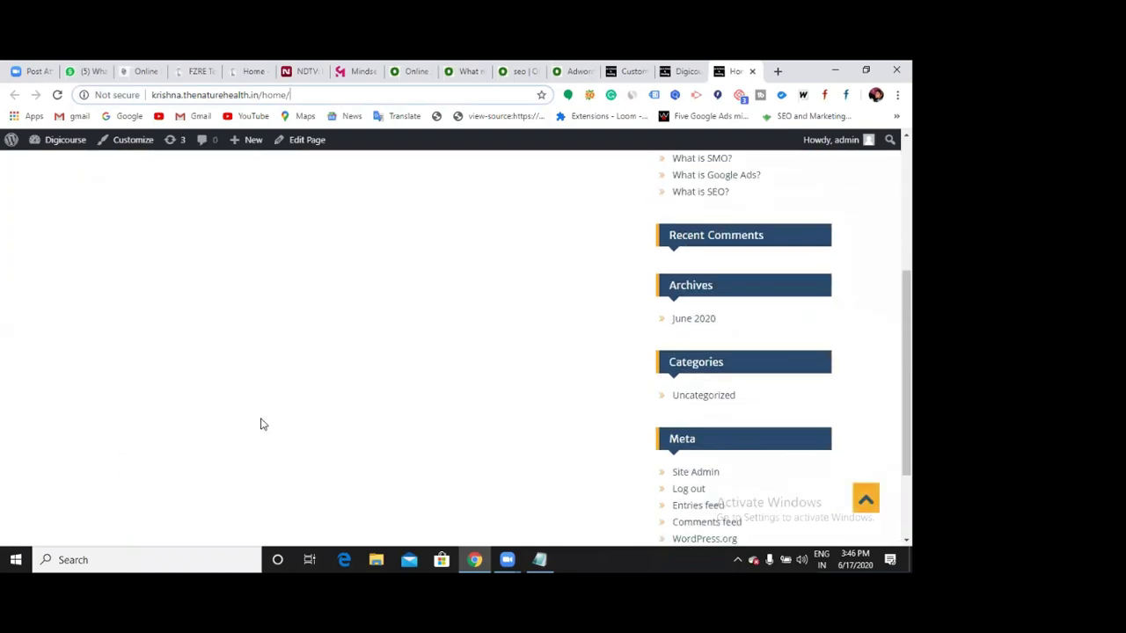
scroll(260, 424, down, 1)
scroll(264, 418, up, 4)
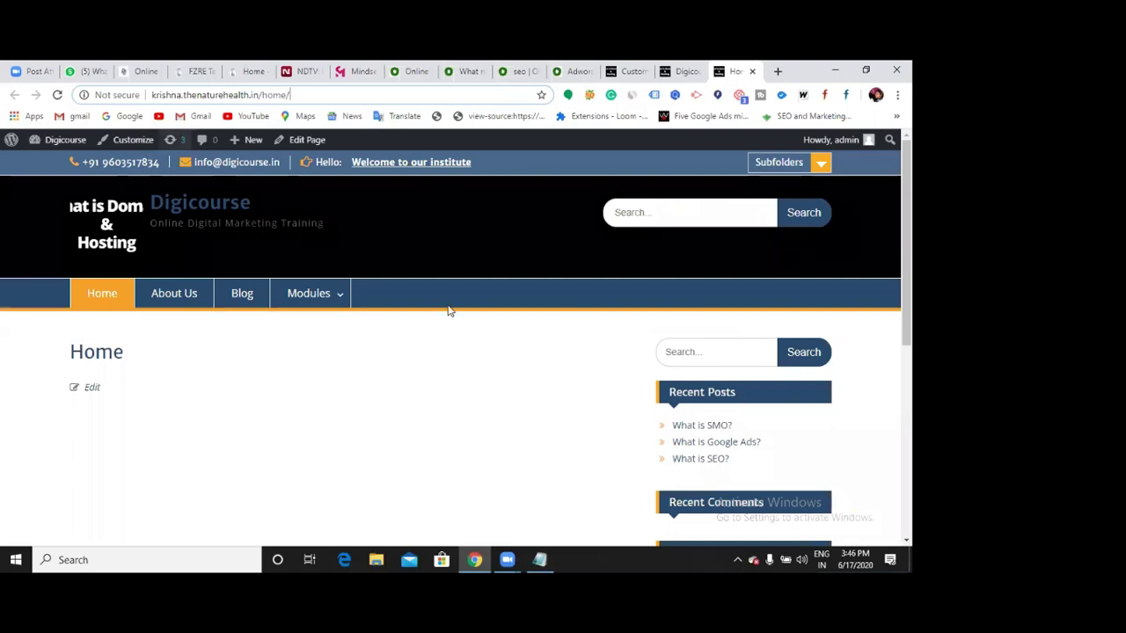
click(240, 75)
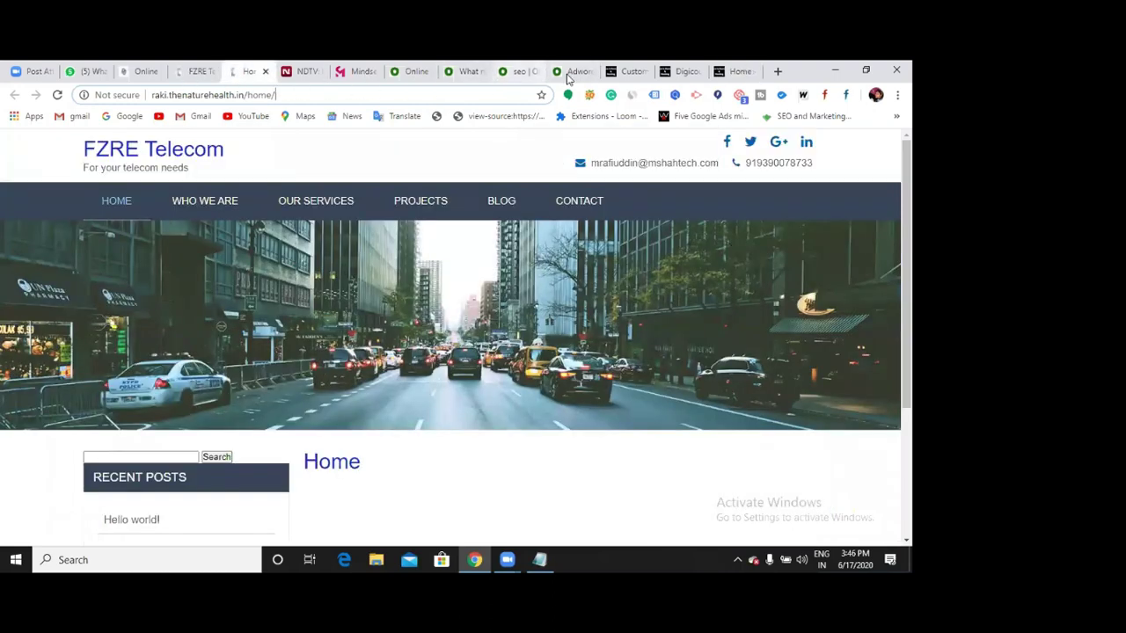
Step: Review the customizer's static homepage setting, then load the root address krishna.thenaturehealth.in in the tab showing the Home page
click(639, 76)
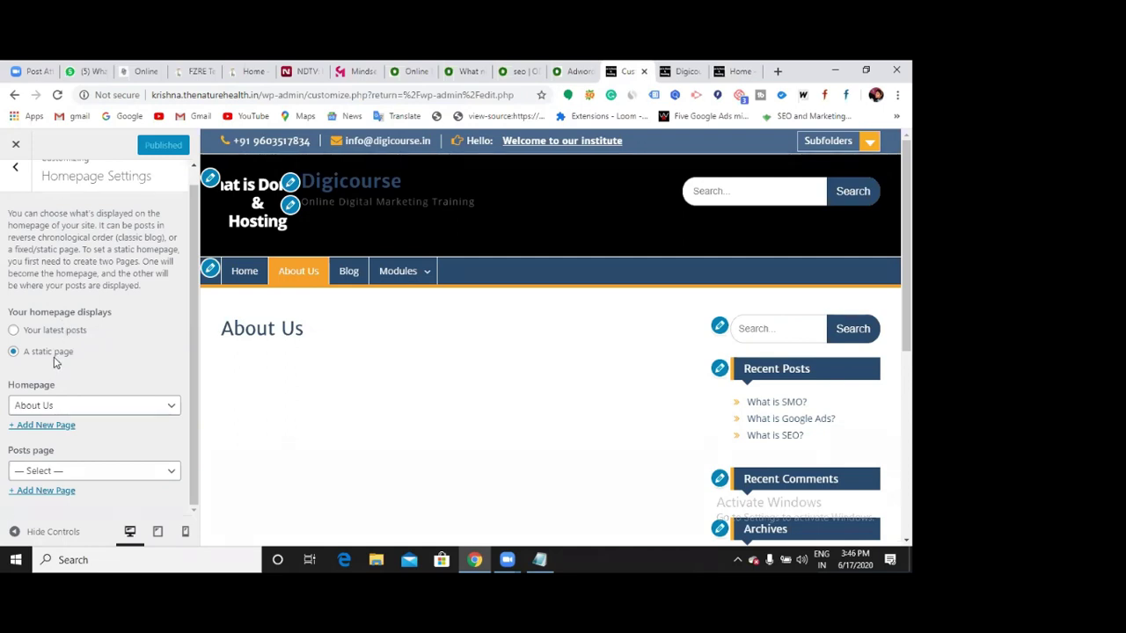
click(720, 77)
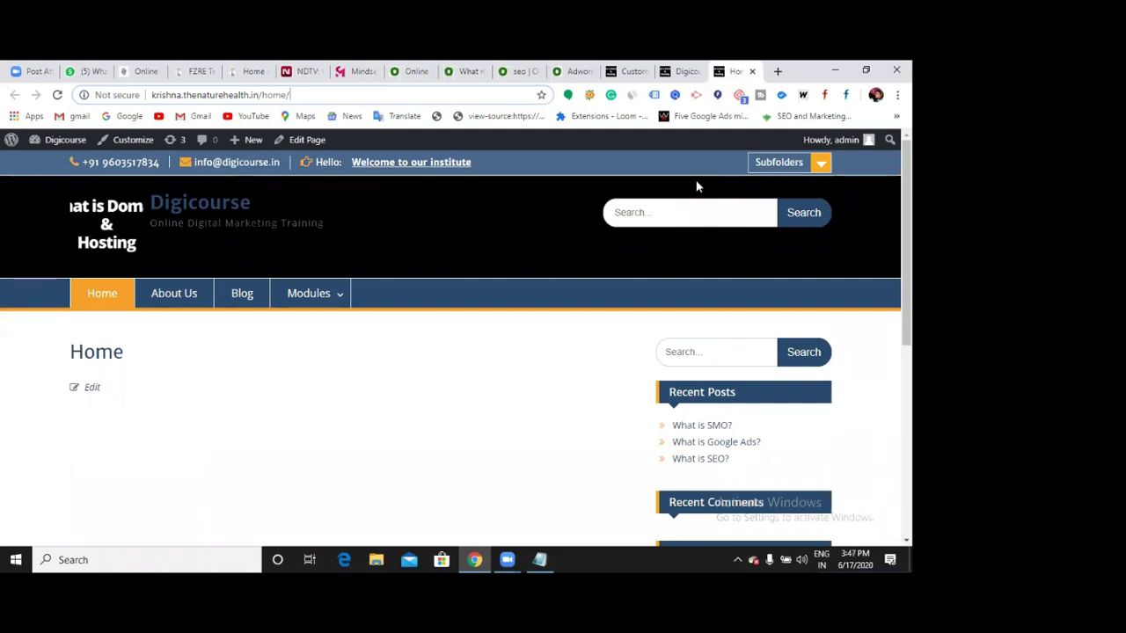
drag(259, 95, 299, 110)
key(BackSpace)
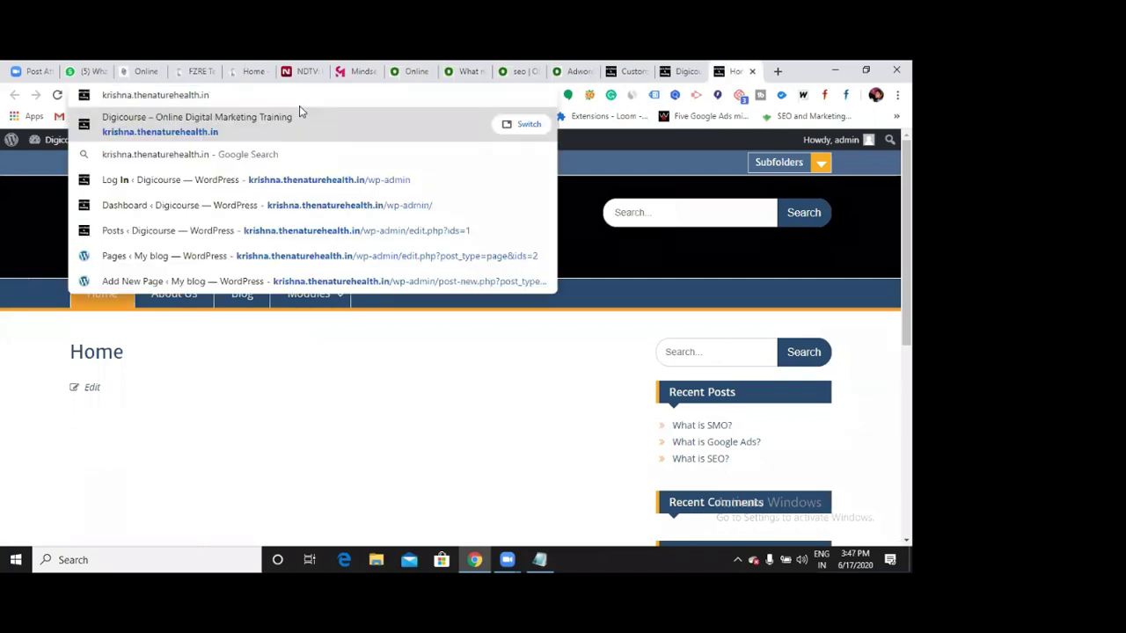
key(Return)
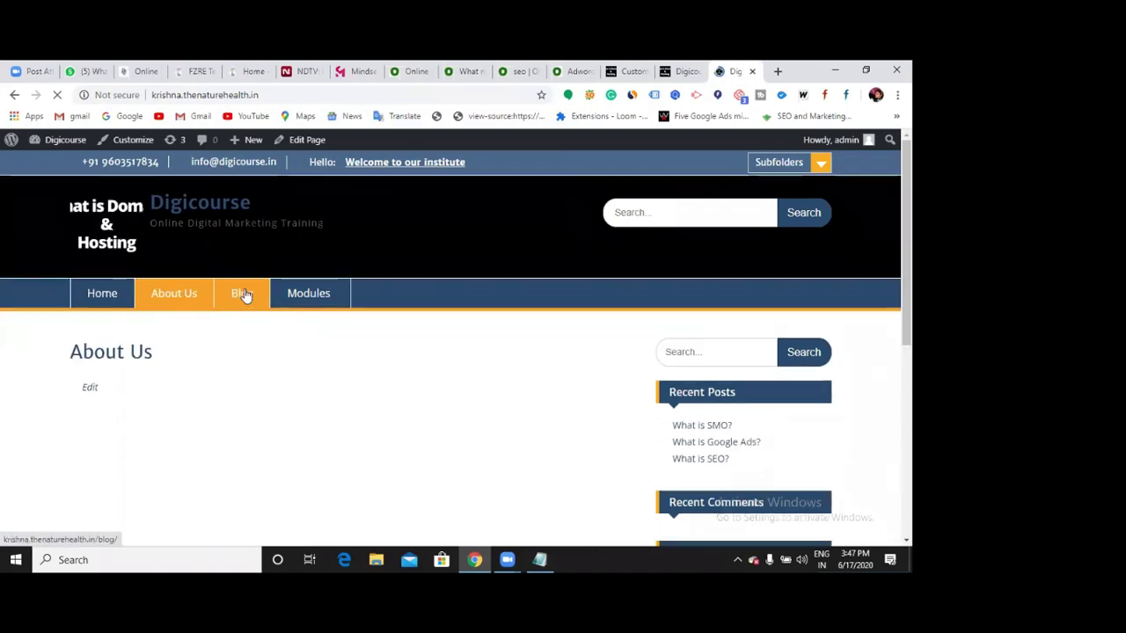
Step: Open the Blog page from the site navigation and examine its content area and sidebar
click(245, 297)
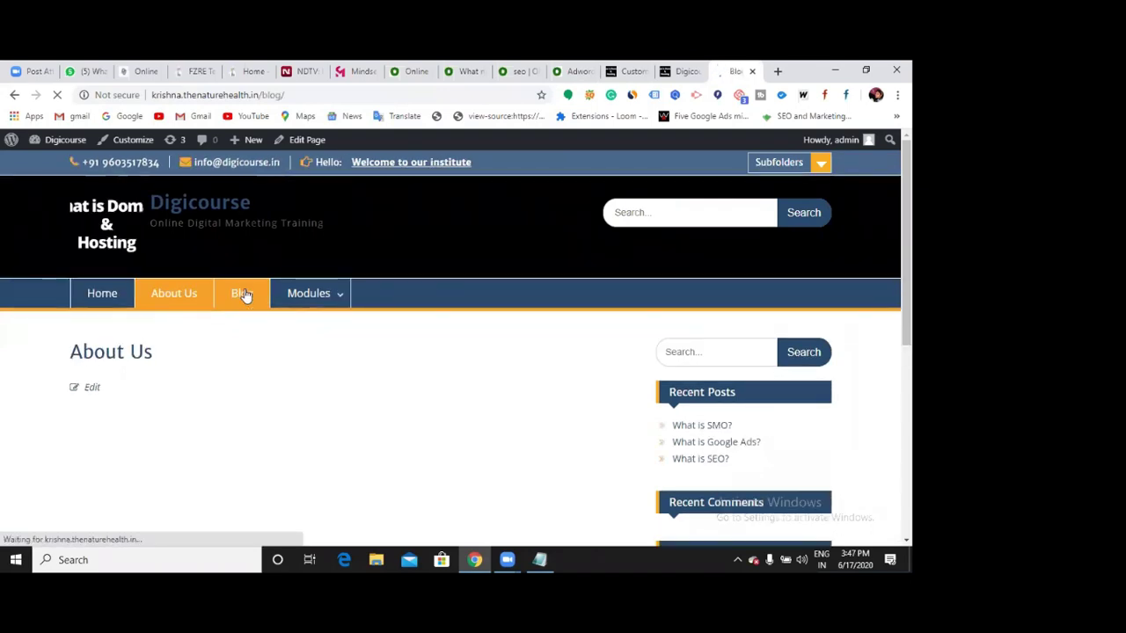
scroll(246, 297, down, 5)
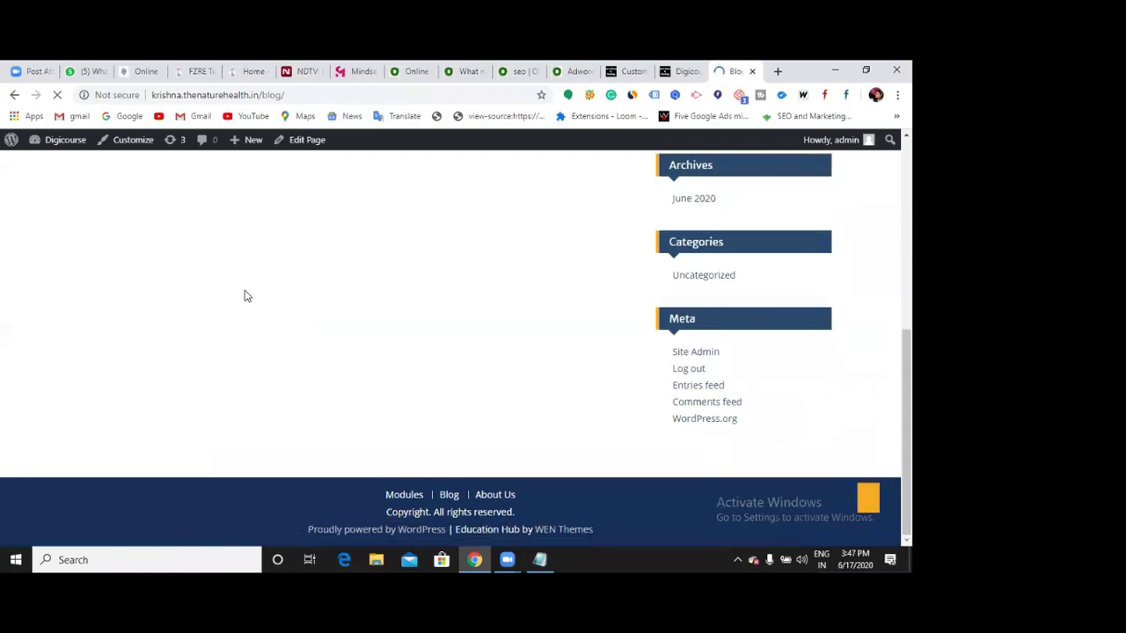
scroll(339, 334, up, 4)
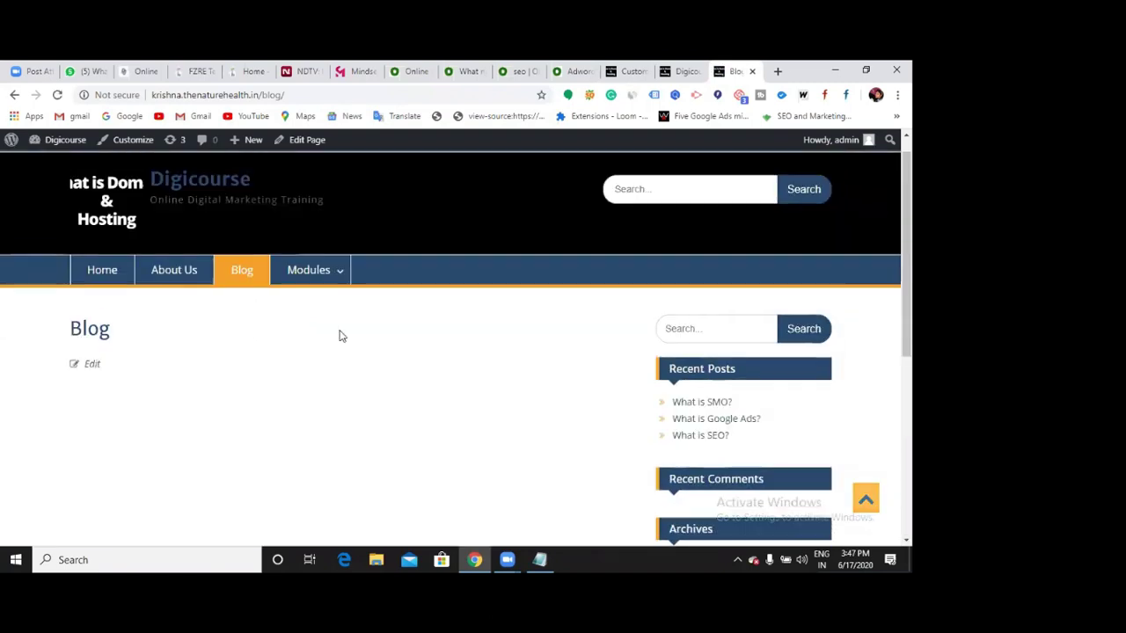
scroll(342, 336, down, 5)
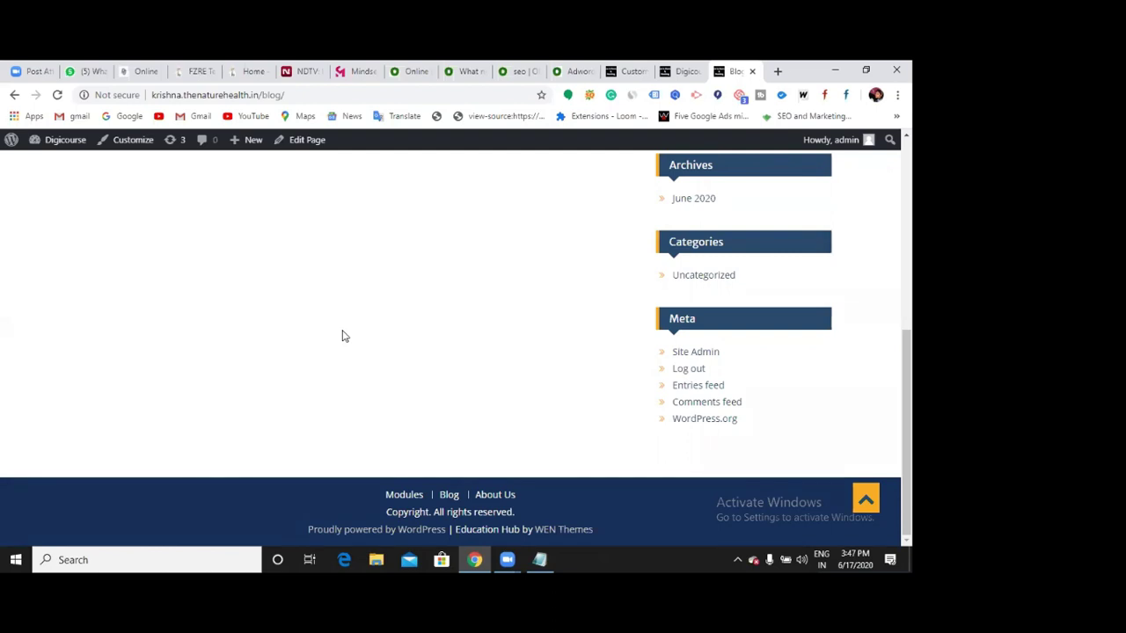
scroll(343, 336, up, 3)
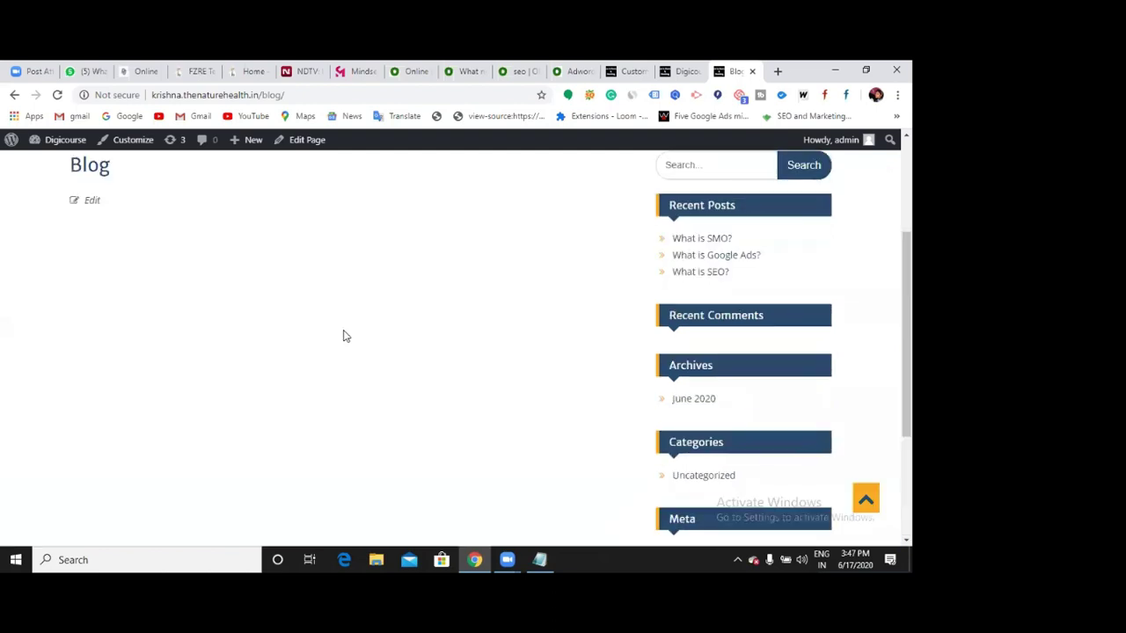
Step: Examine the site's Blog page and the Posts page option in the Customizer's Homepage Settings
scroll(343, 336, up, 2)
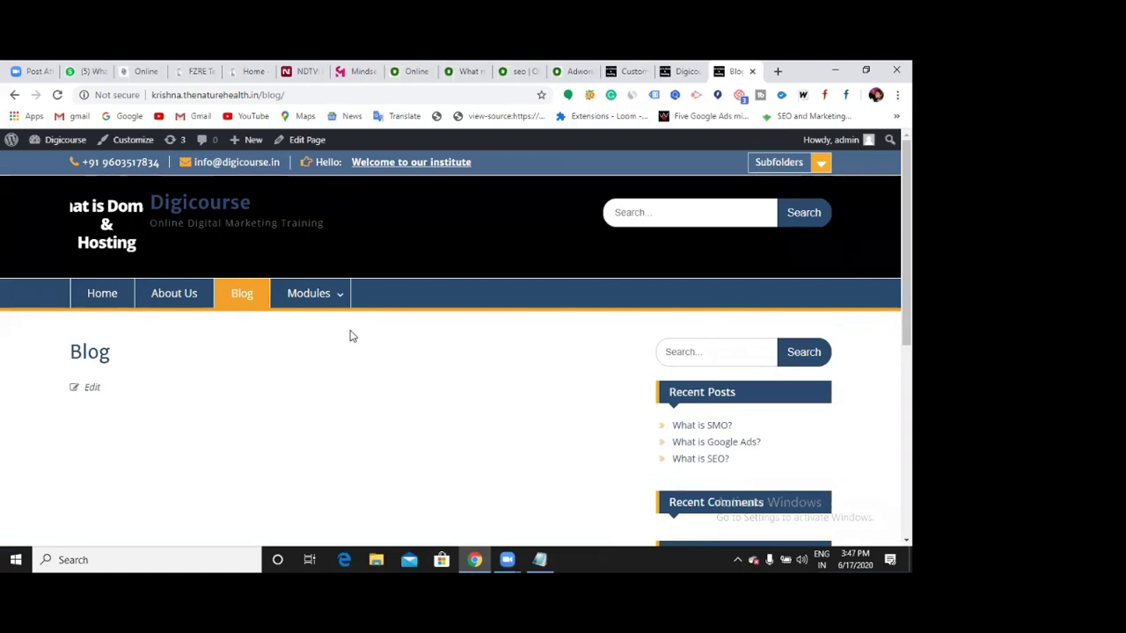
scroll(349, 343, down, 5)
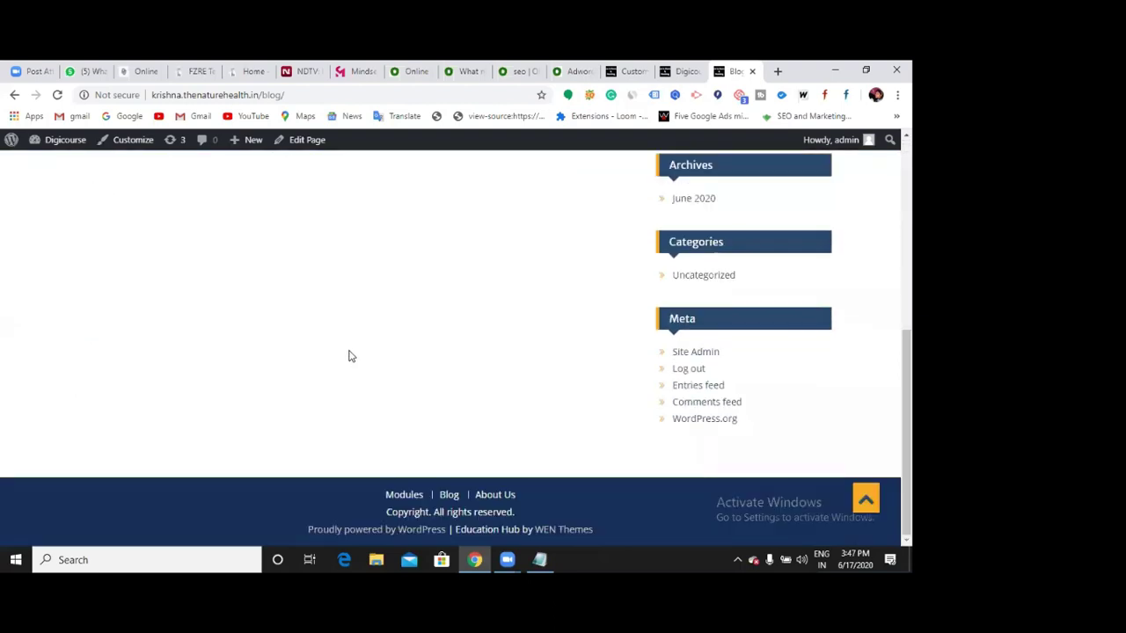
click(627, 72)
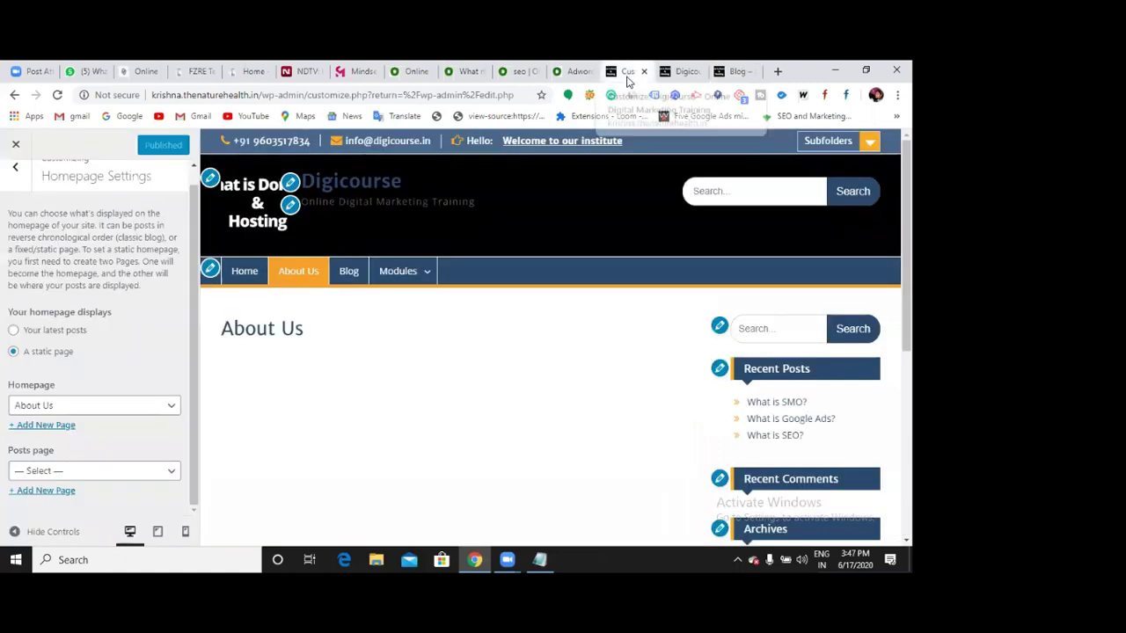
click(727, 75)
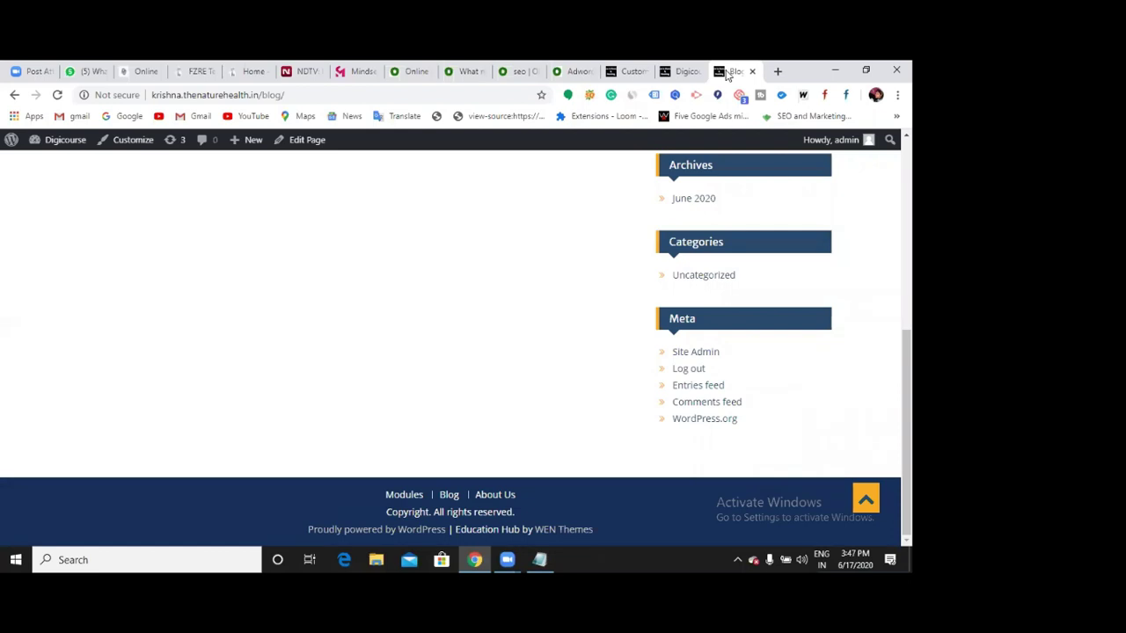
click(630, 73)
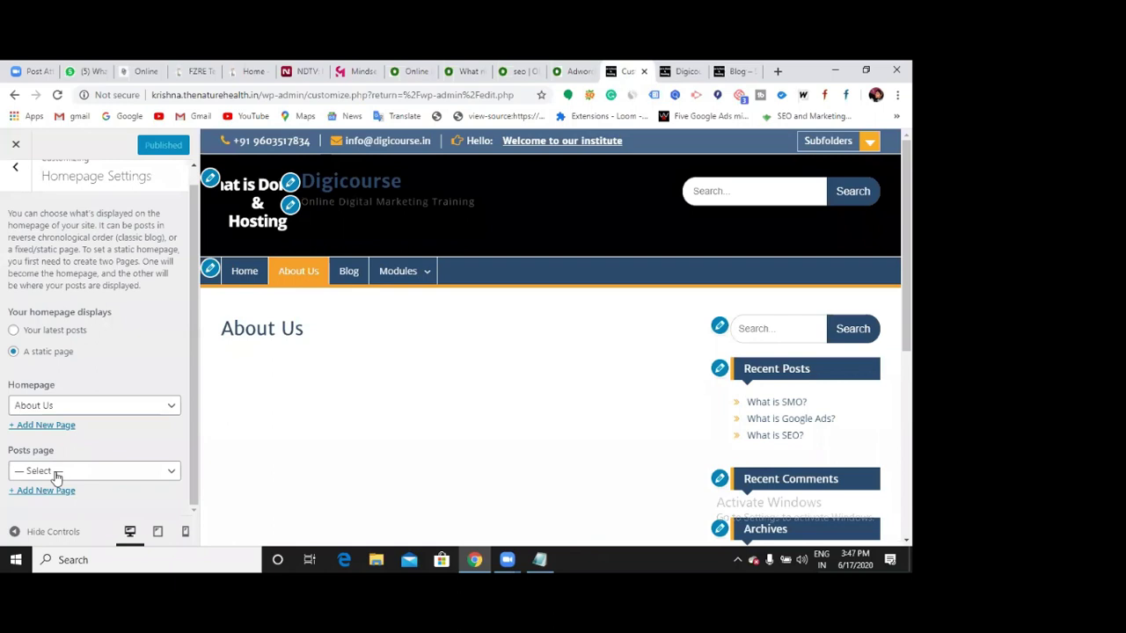
Step: Check the available posts page options and examine the ODMT site's blog page as a reference
click(170, 474)
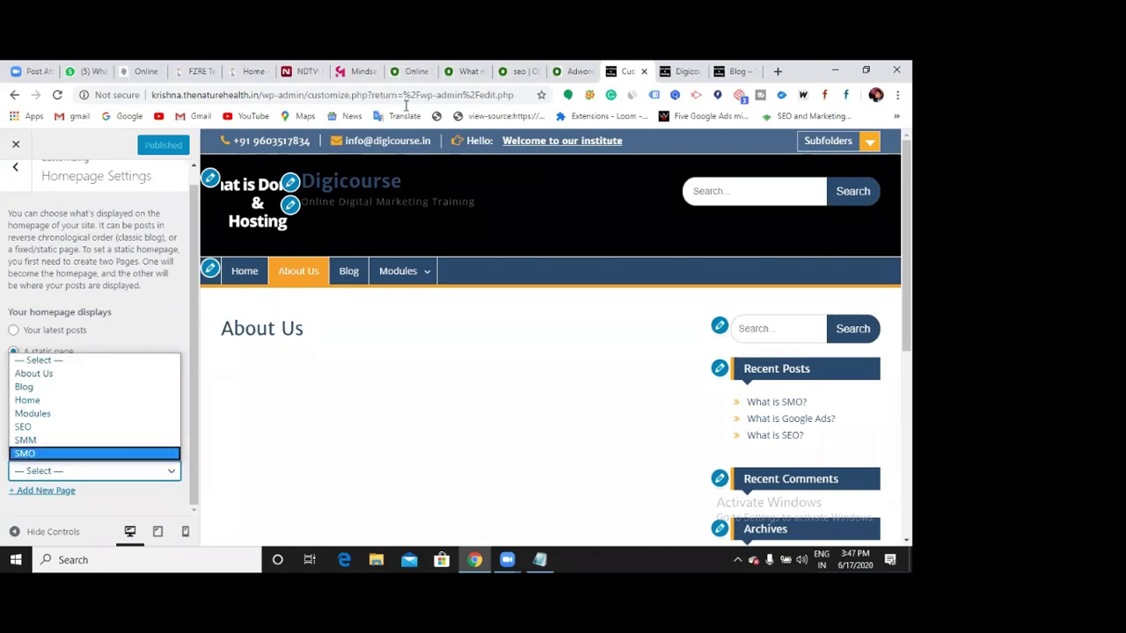
click(412, 72)
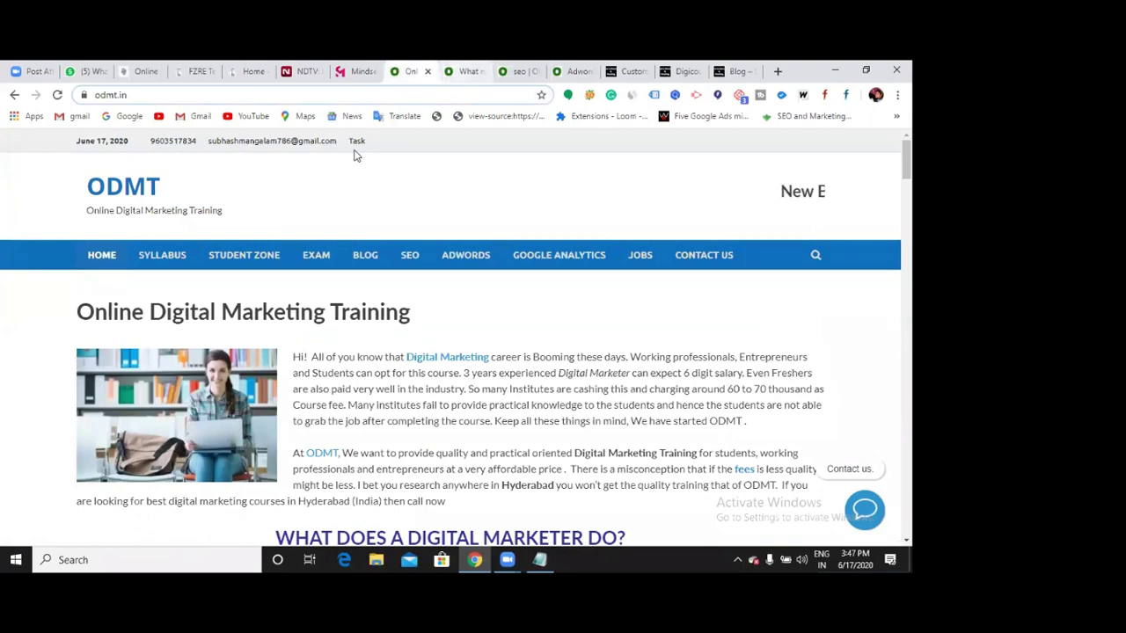
click(464, 72)
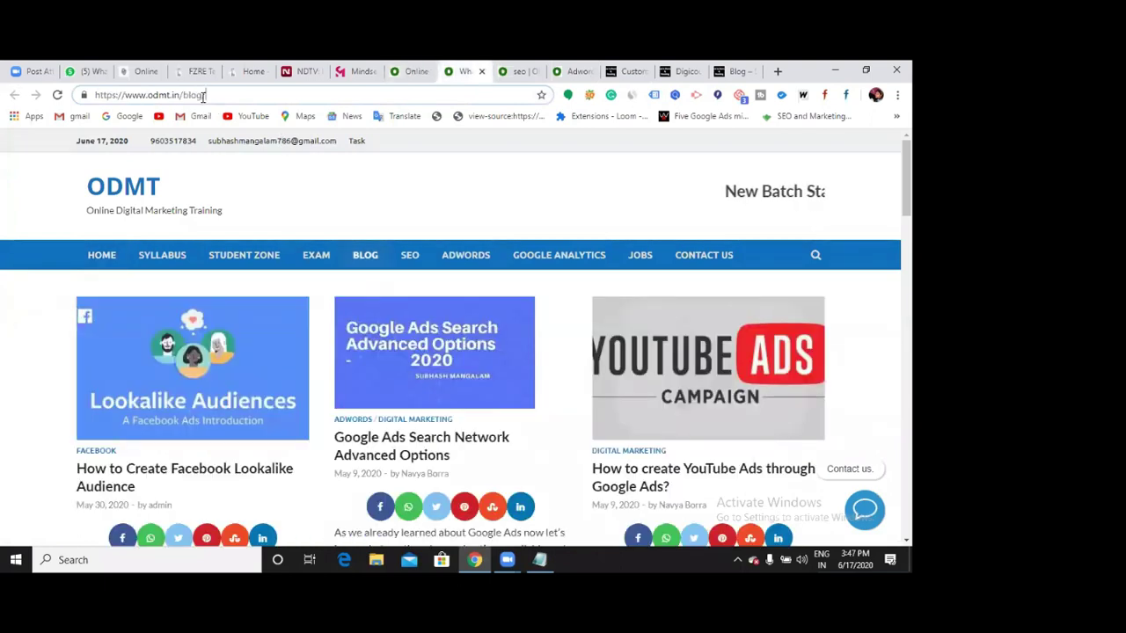
scroll(413, 414, down, 3)
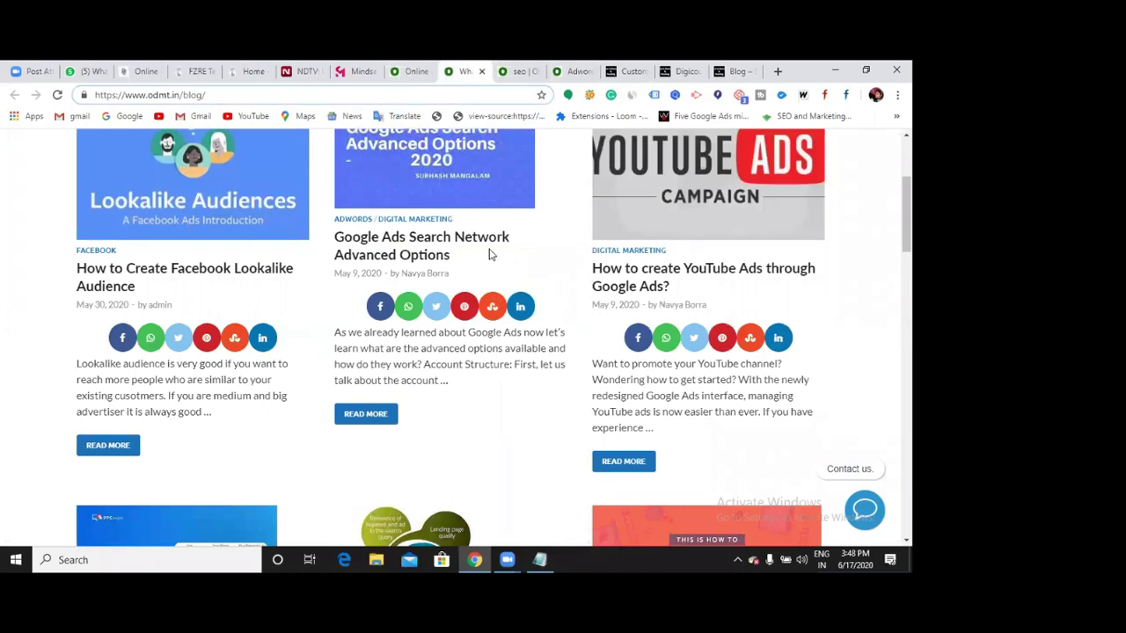
click(735, 72)
Step: Set the Posts page to Blog in the Homepage Settings and publish the change
click(627, 71)
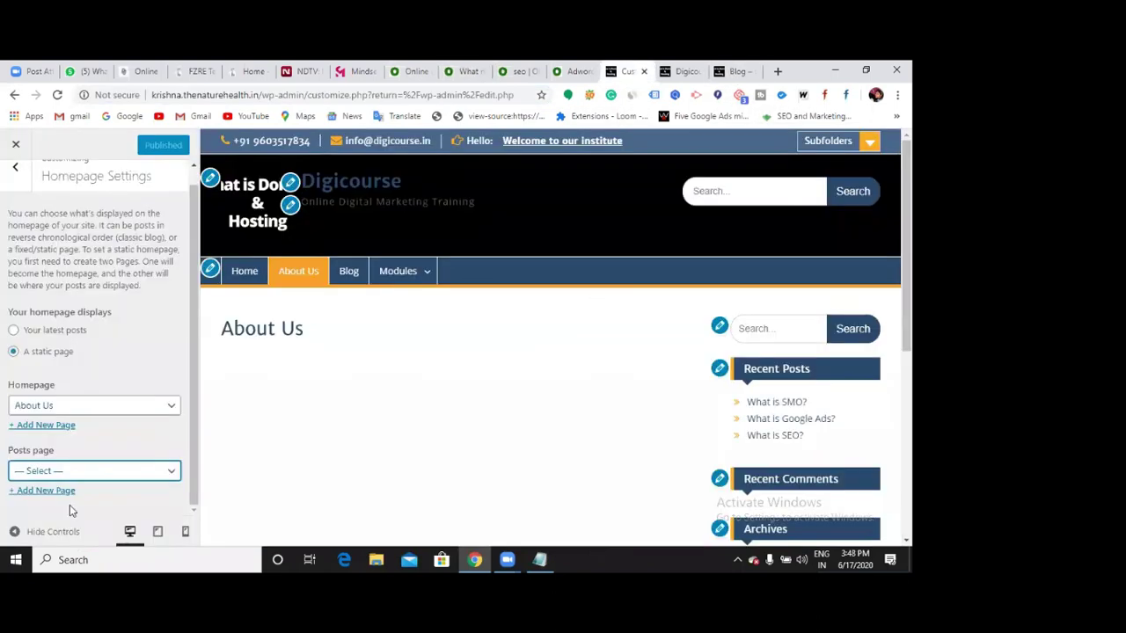
click(139, 473)
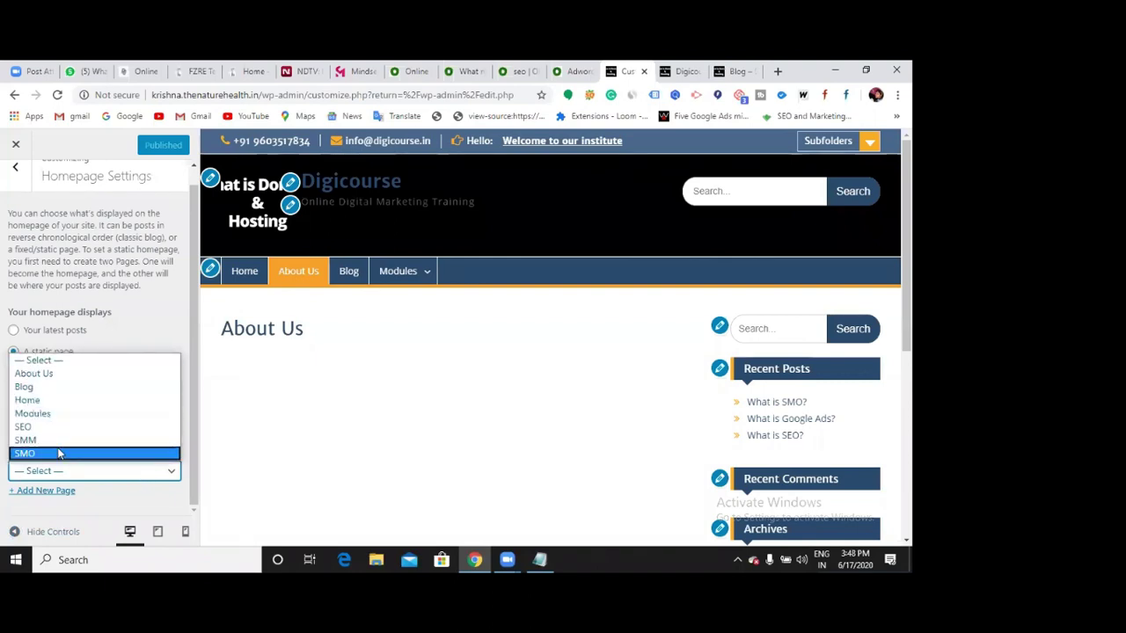
click(49, 387)
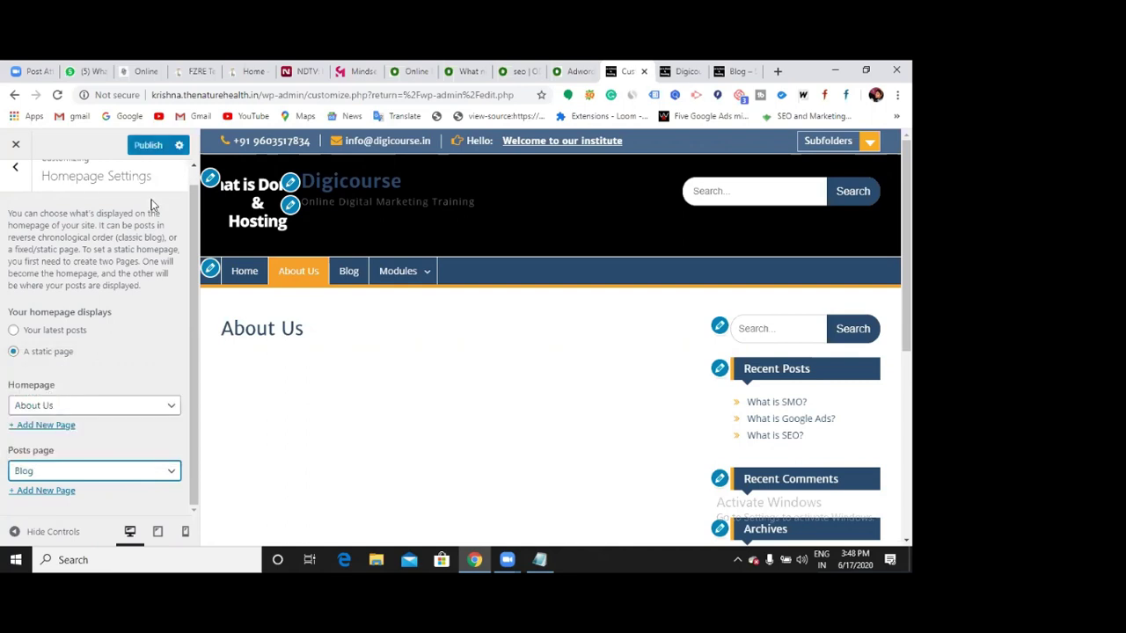
click(148, 154)
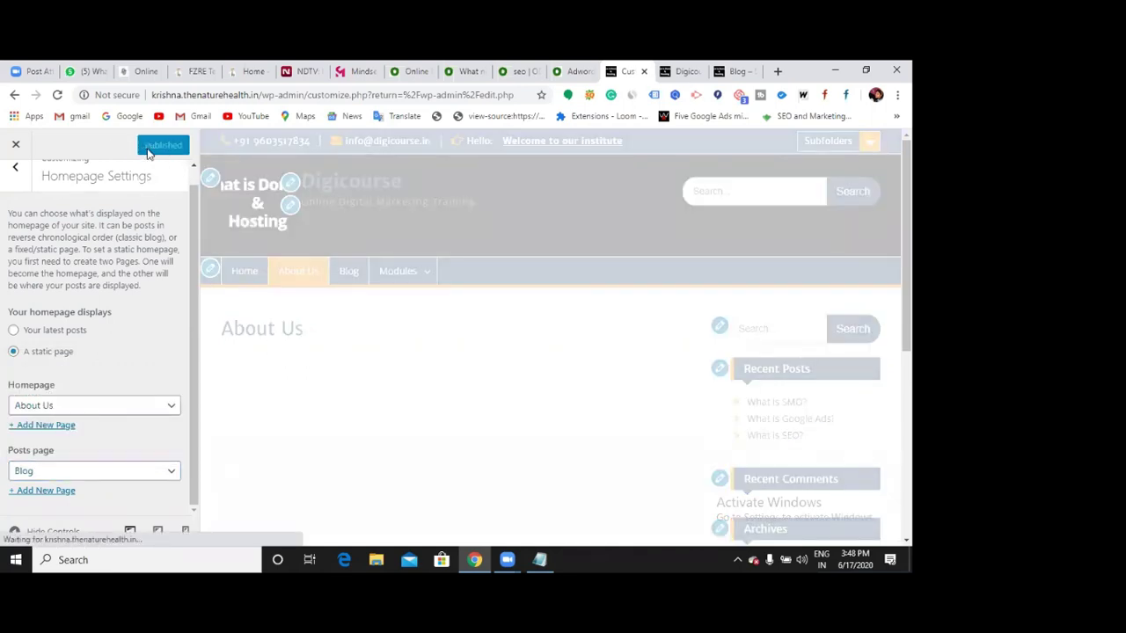
Step: Reload the Digicourse site's Blog page and check the posts listed on it
click(735, 72)
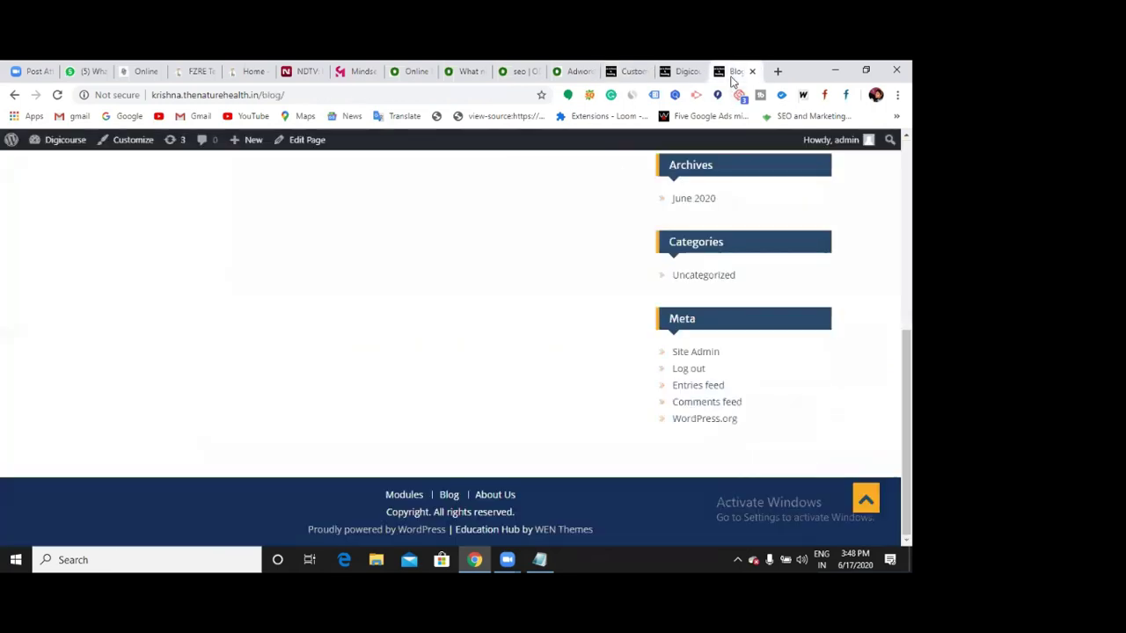
scroll(202, 256, up, 4)
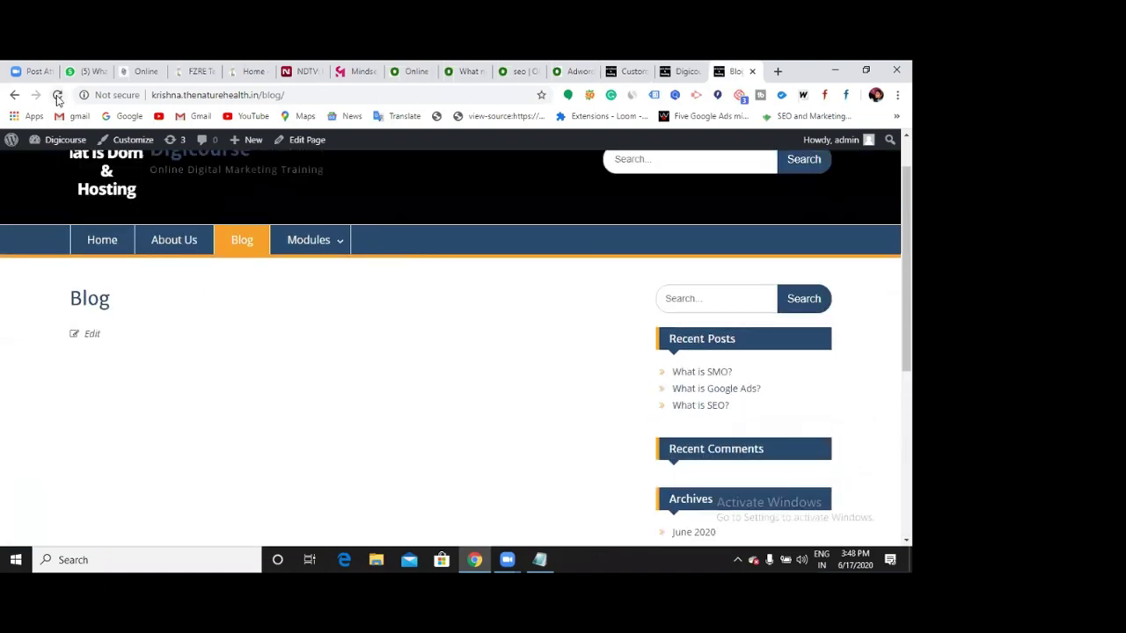
click(57, 95)
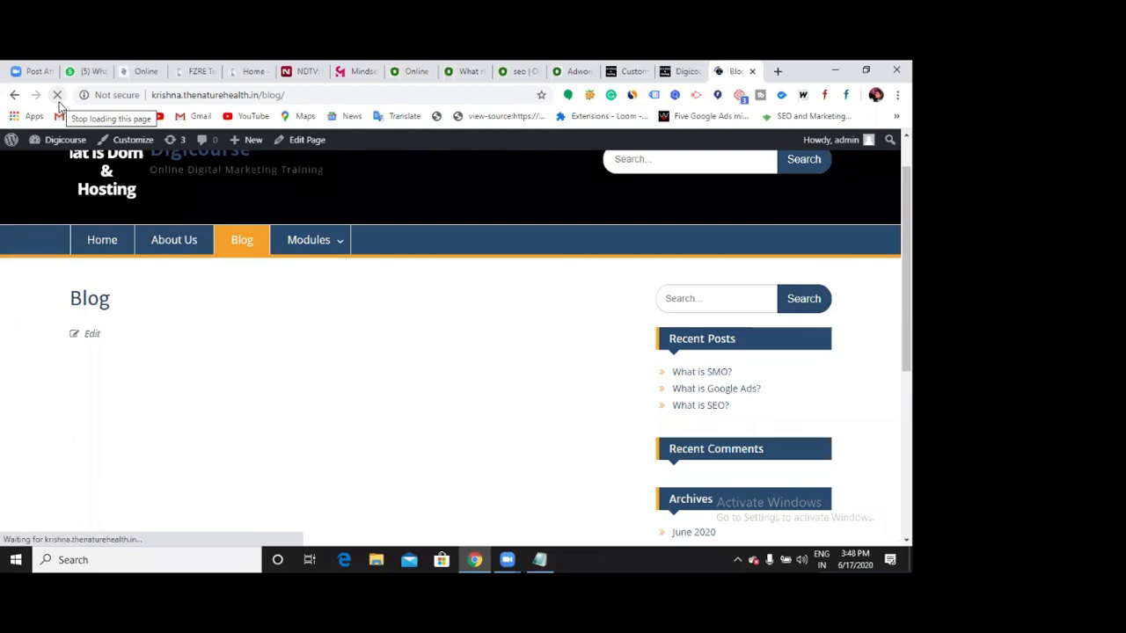
scroll(146, 365, down, 4)
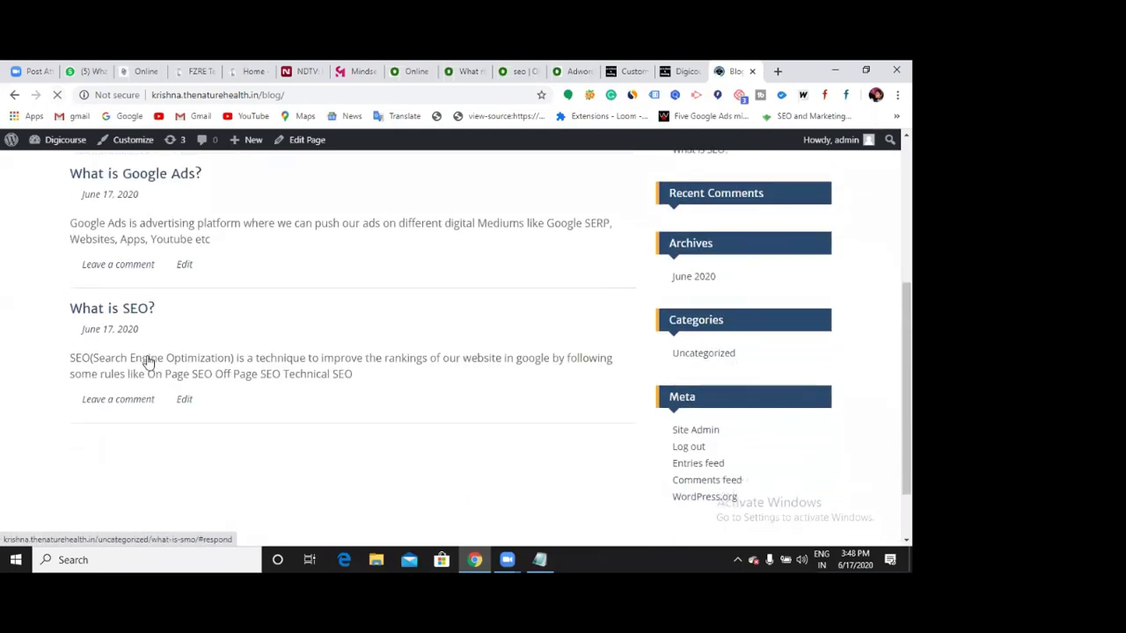
scroll(149, 363, up, 5)
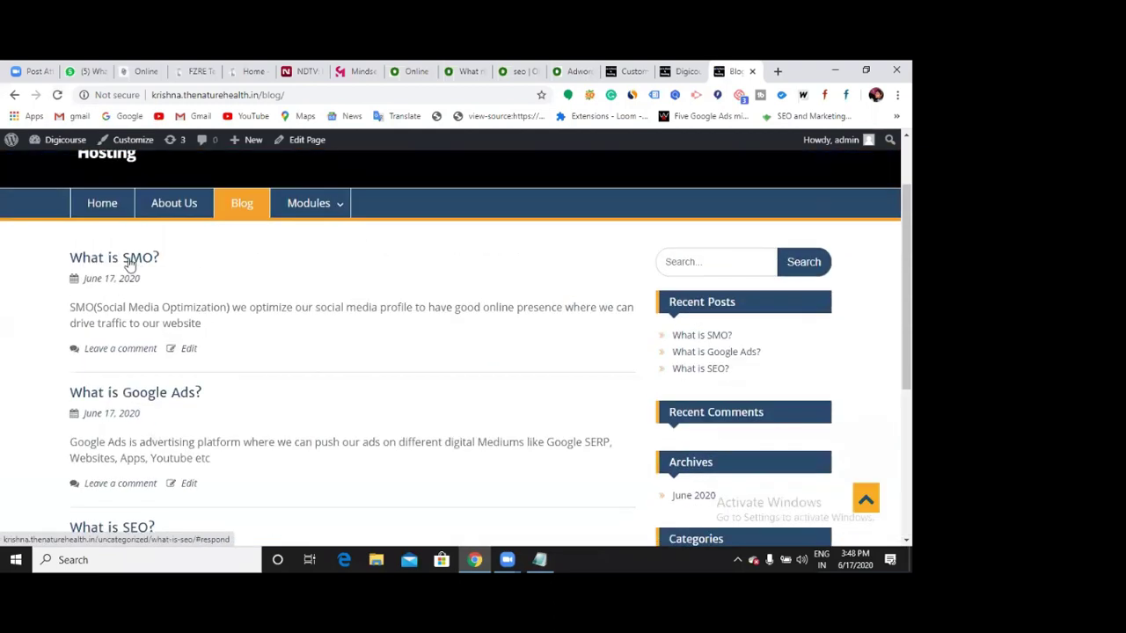
mouse_move(322, 220)
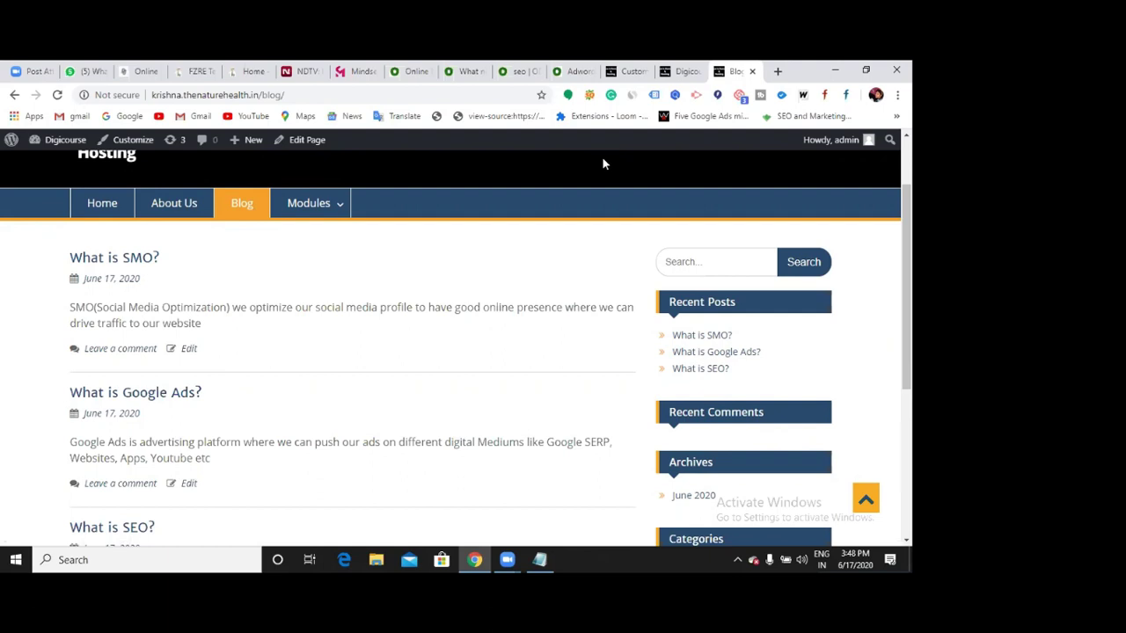
Step: Look at the ODMT SEO category page, and close the Customizer to return to the posts list
click(517, 72)
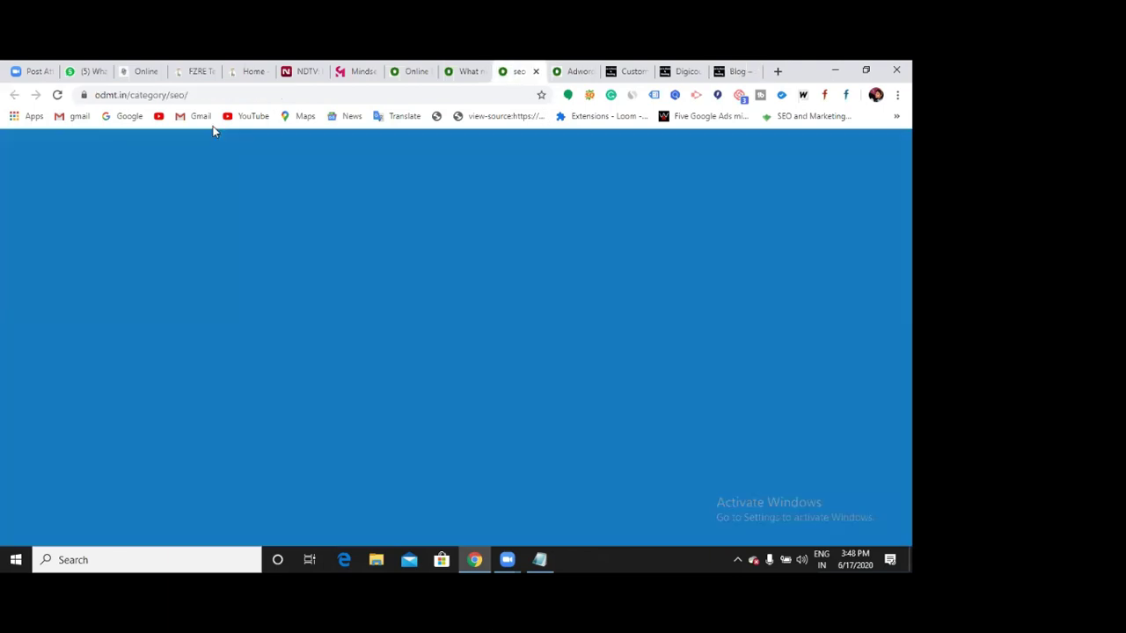
click(633, 73)
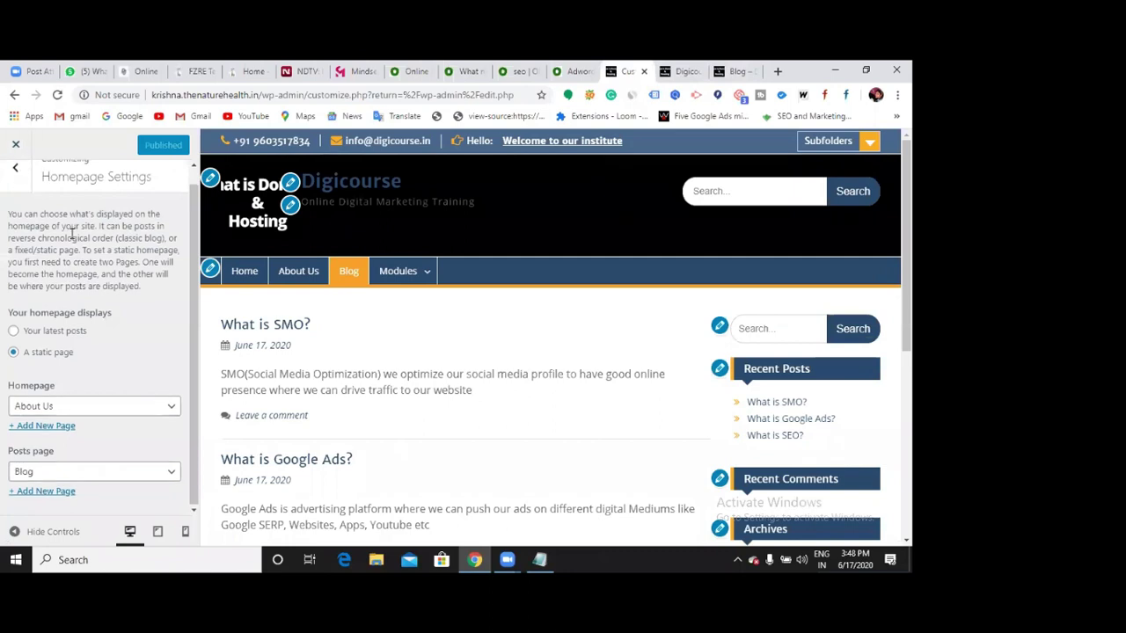
click(16, 169)
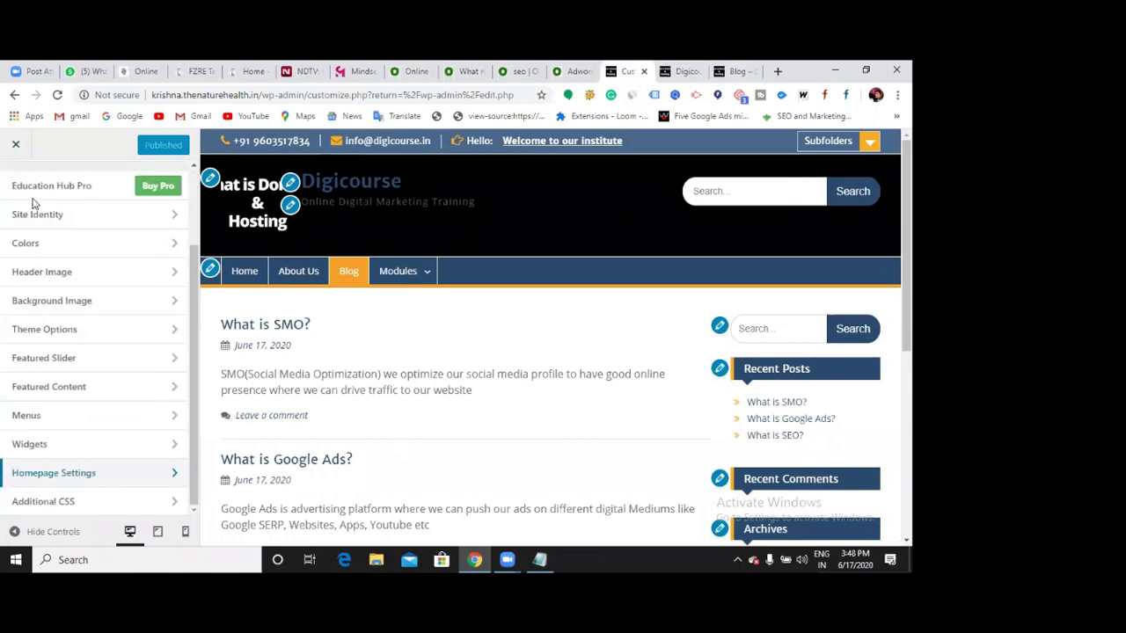
click(17, 150)
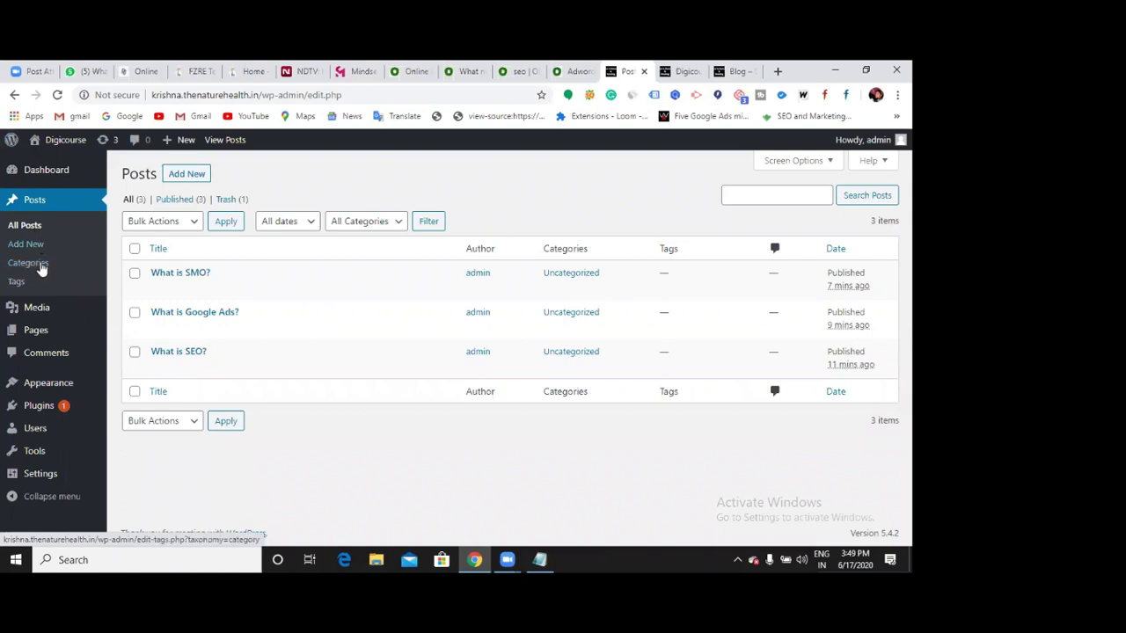
Step: Open the post categories and add a new category named SEO with no parent
click(29, 264)
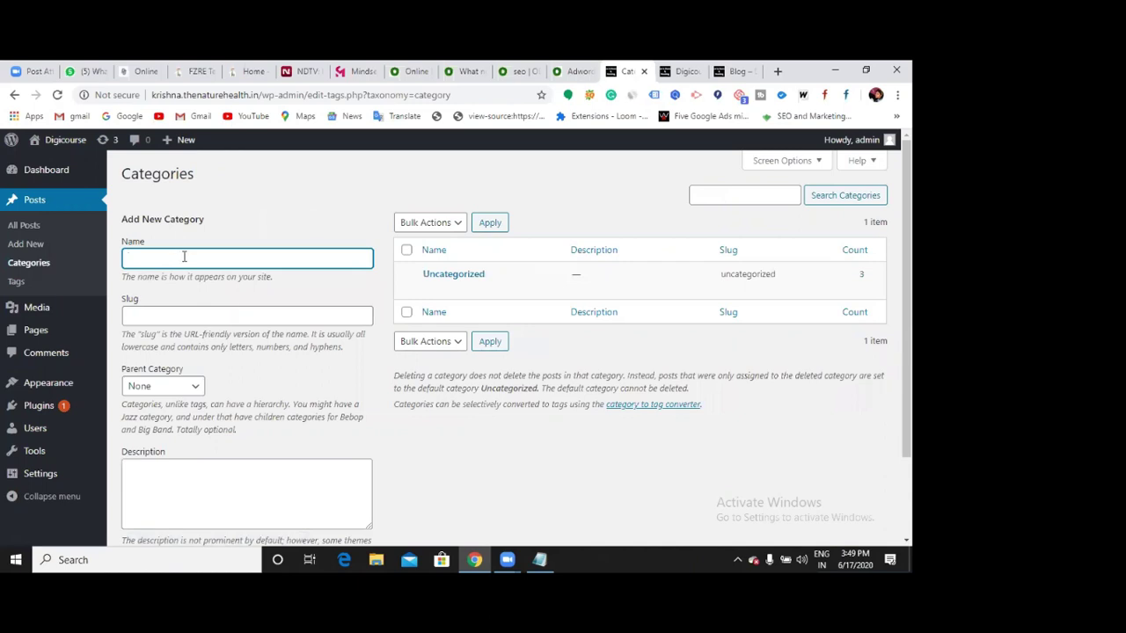
text(SEO)
scroll(184, 258, down, 2)
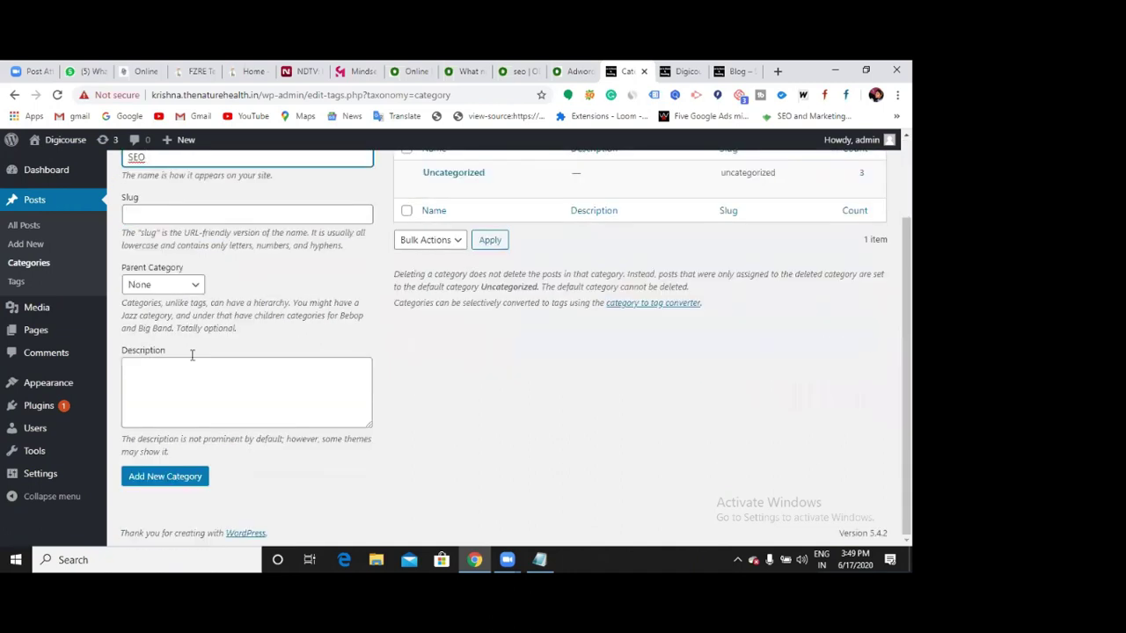
click(181, 479)
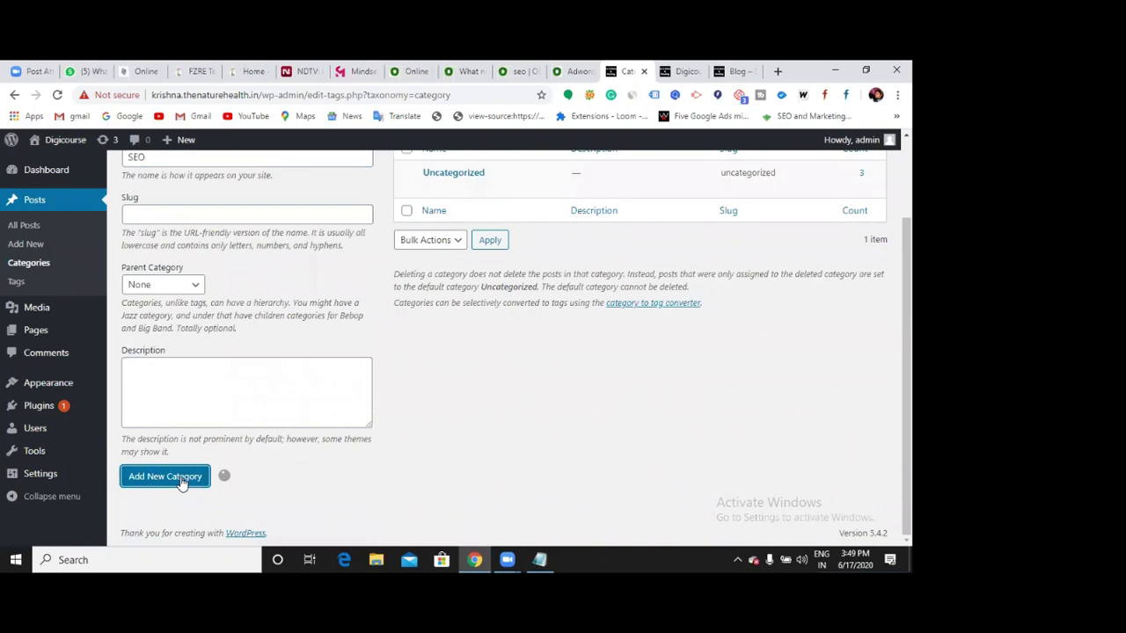
Step: Add another post category named Google Ads with no parent
scroll(296, 454, up, 2)
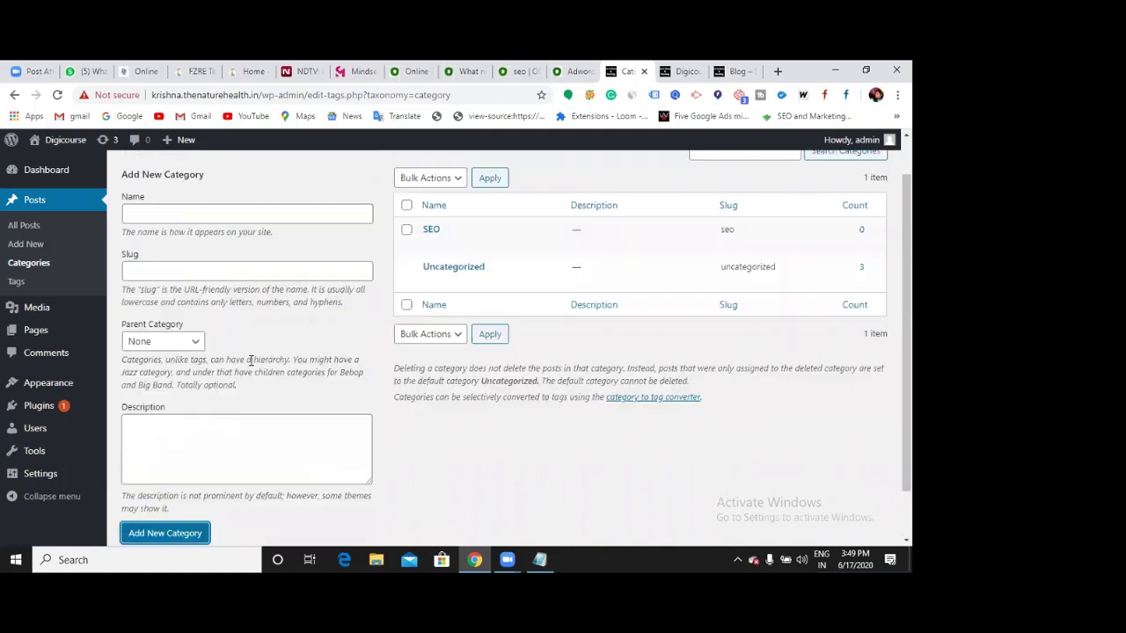
click(176, 257)
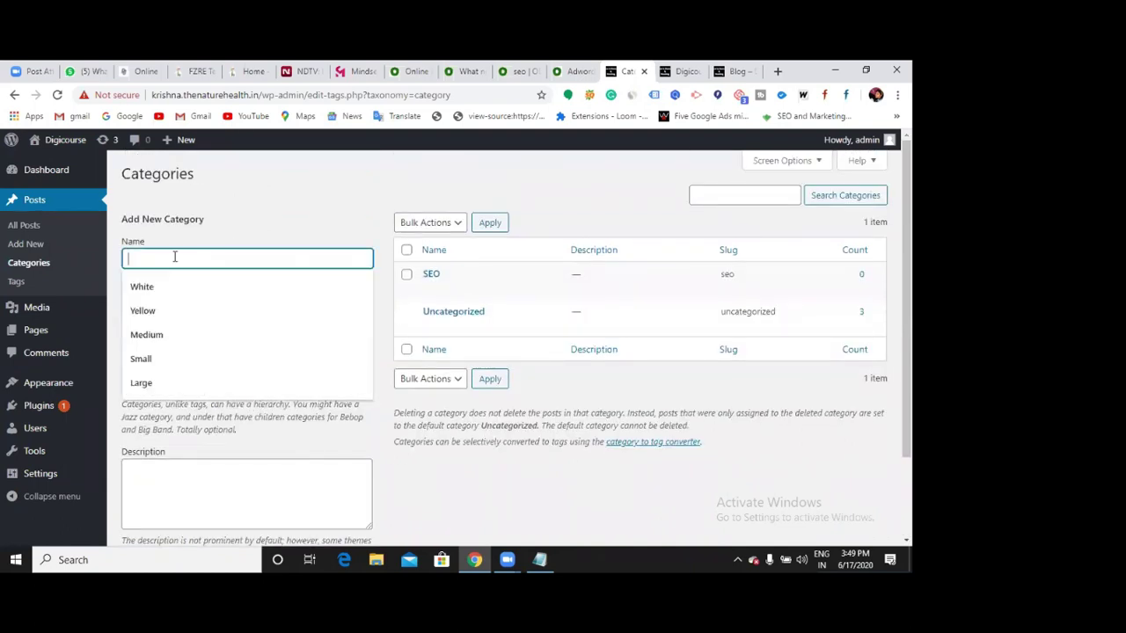
text(Google Ads)
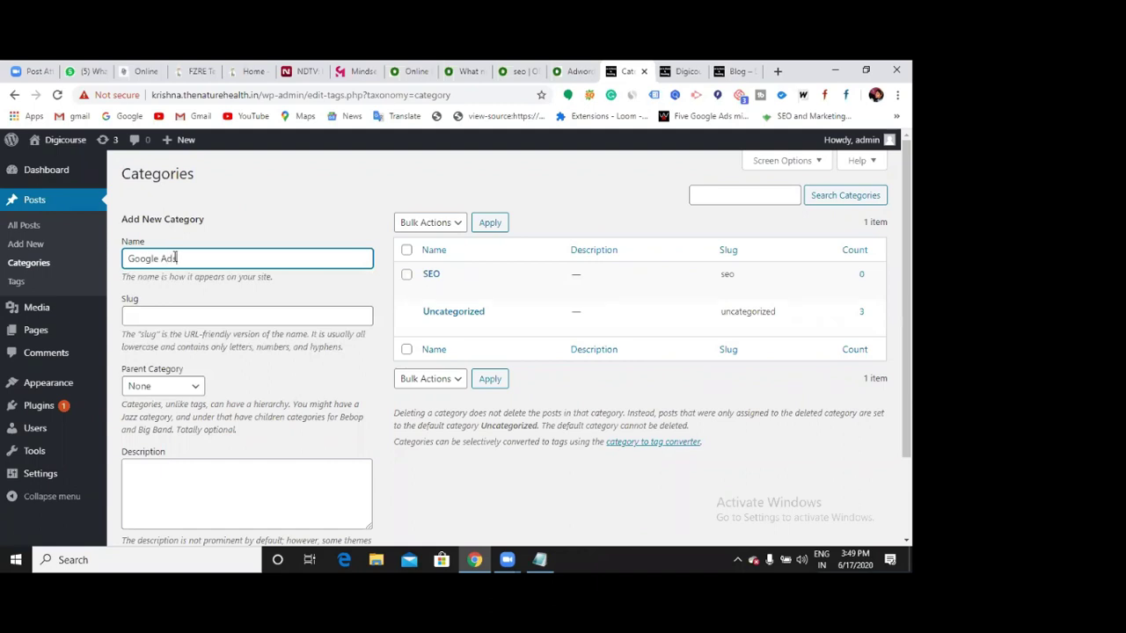
scroll(175, 257, down, 2)
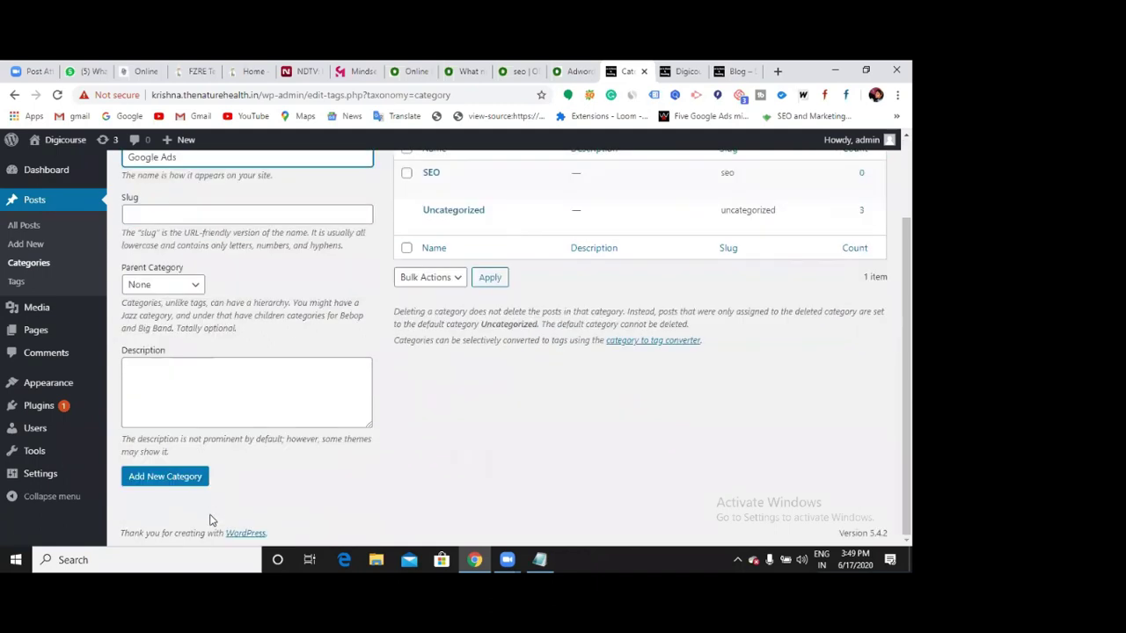
click(172, 486)
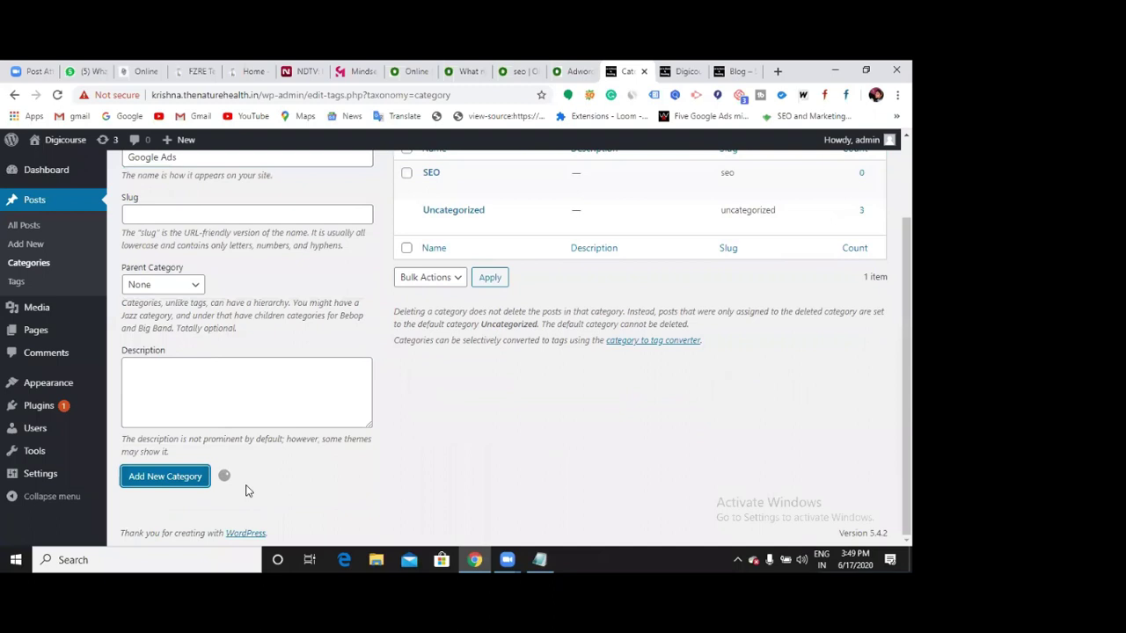
Step: Add another post category named SMM with no parent
scroll(282, 396, up, 2)
click(277, 257)
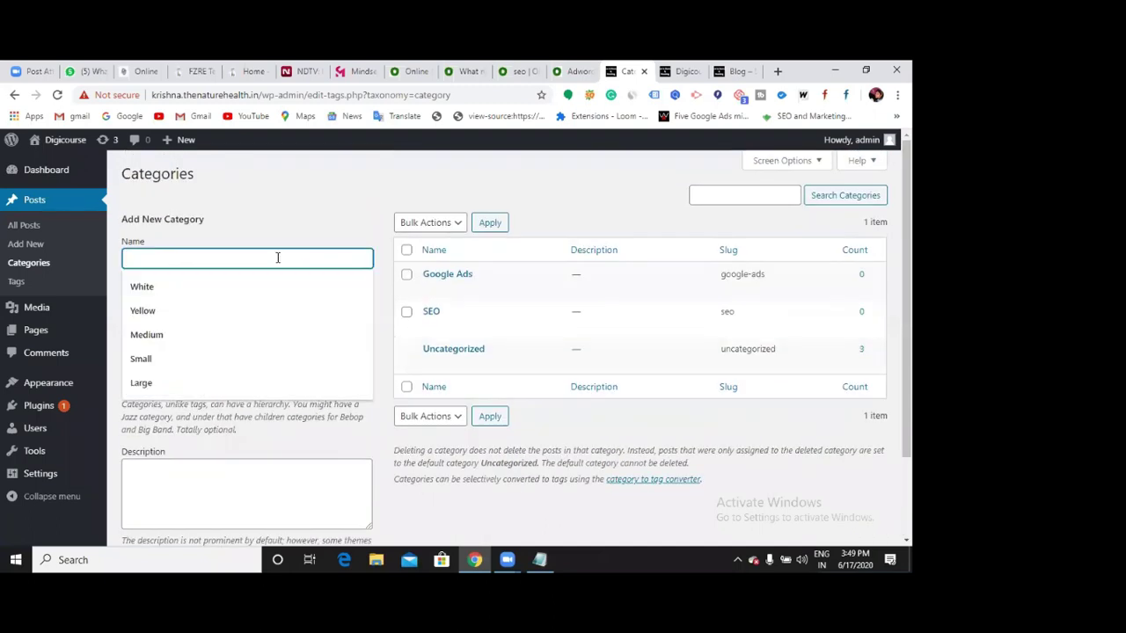
text(SMM)
scroll(254, 444, down, 2)
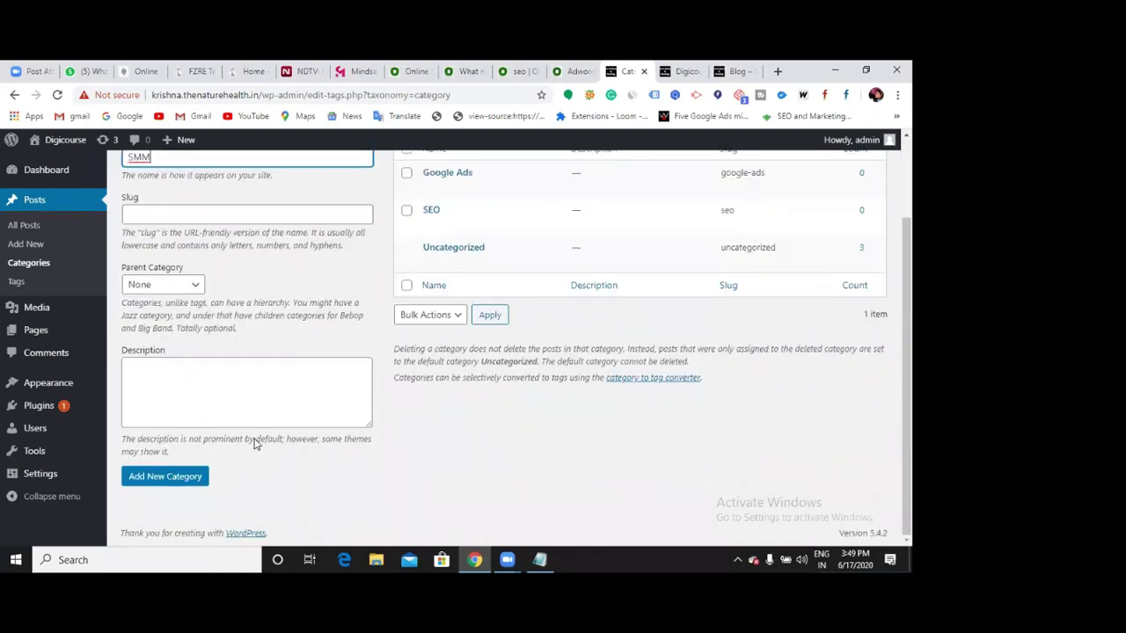
click(187, 479)
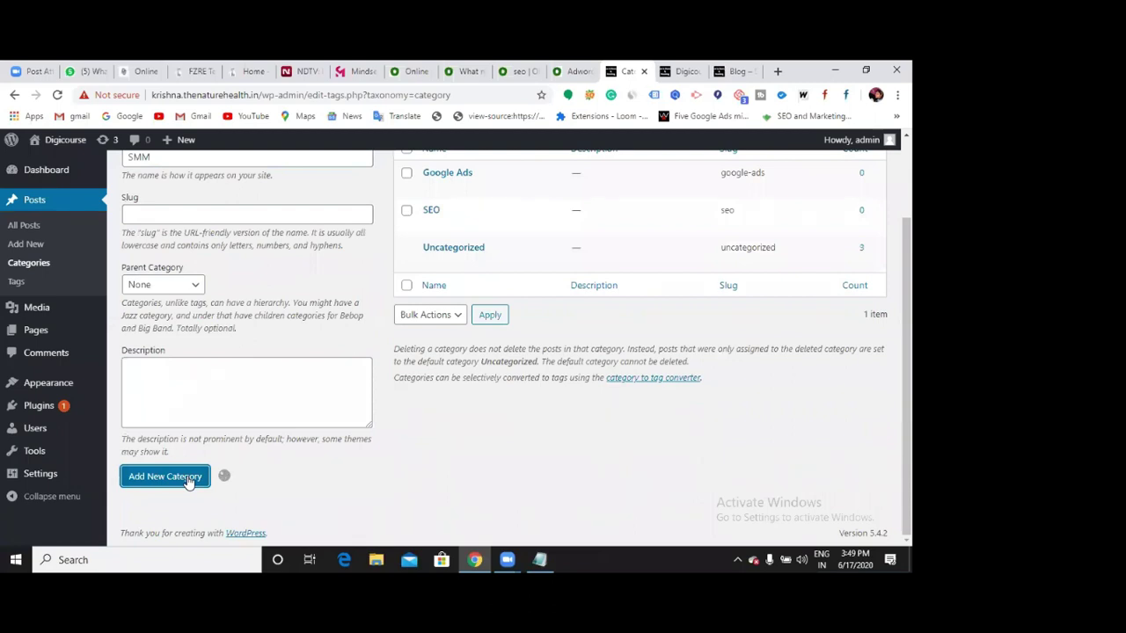
mouse_move(428, 297)
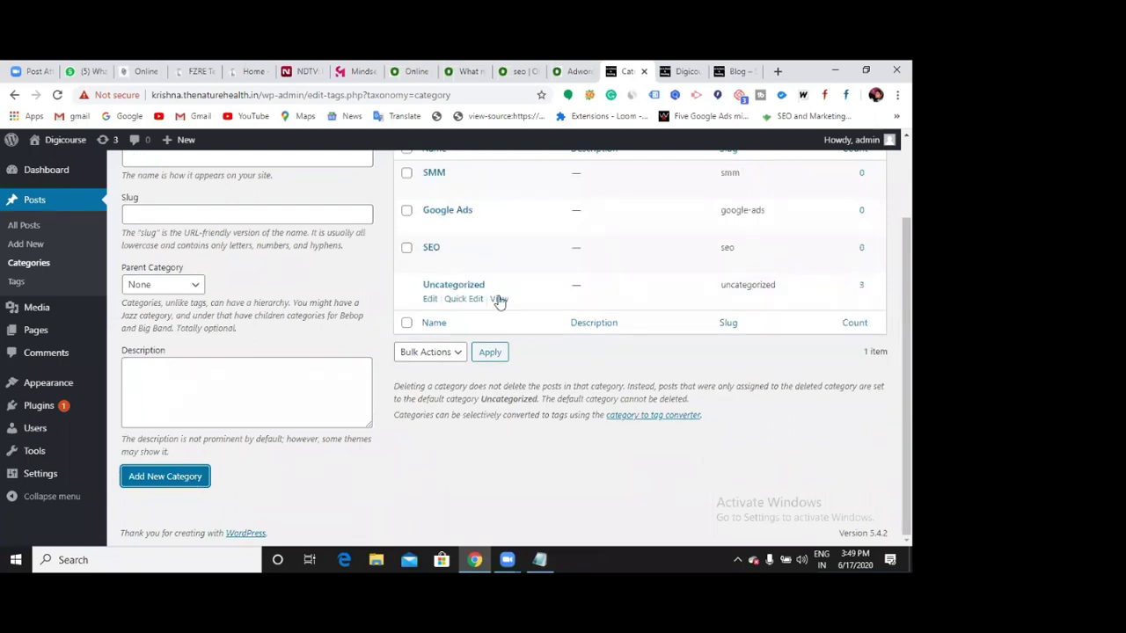
Step: Reload the site's Blog page, check its navigation menu against the new categories, and return to the category list
mouse_move(446, 236)
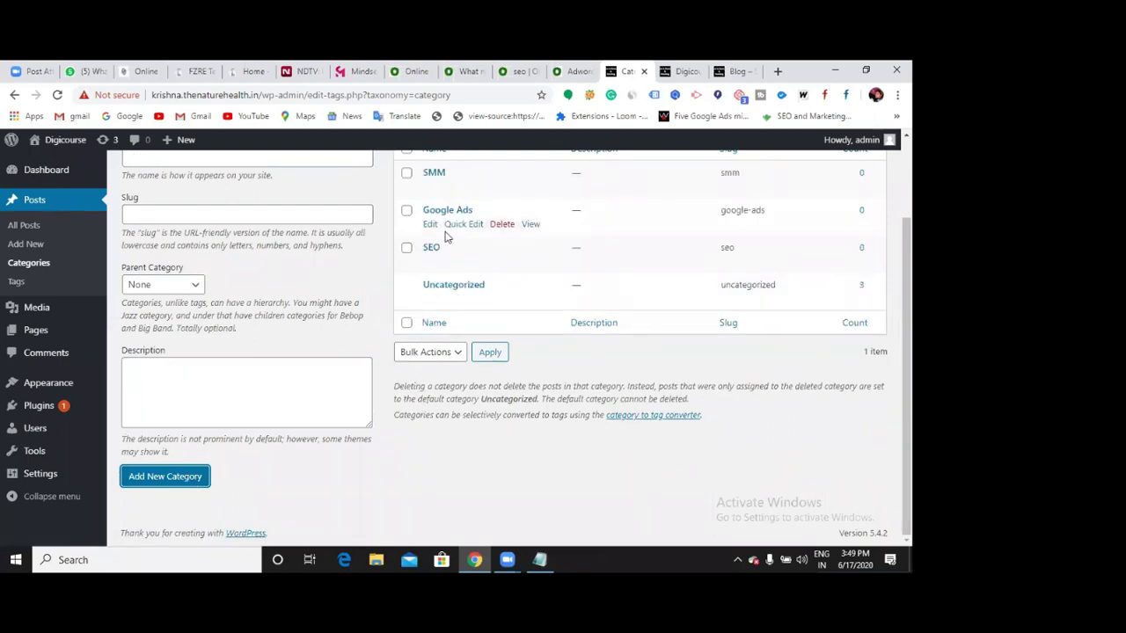
click(739, 73)
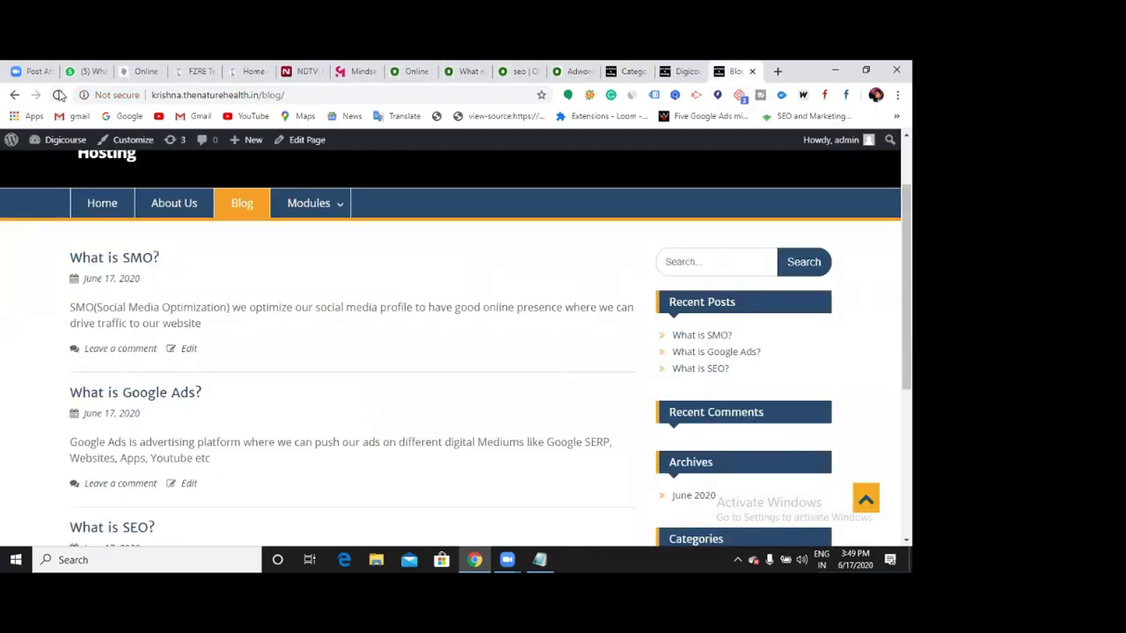
click(59, 95)
mouse_move(314, 217)
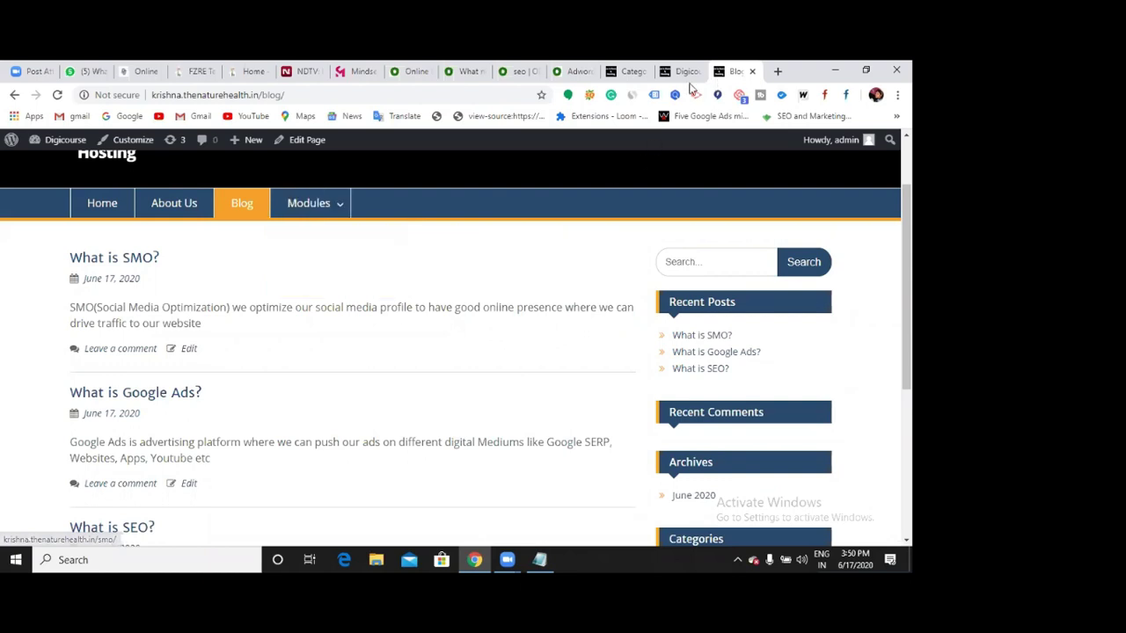
click(622, 71)
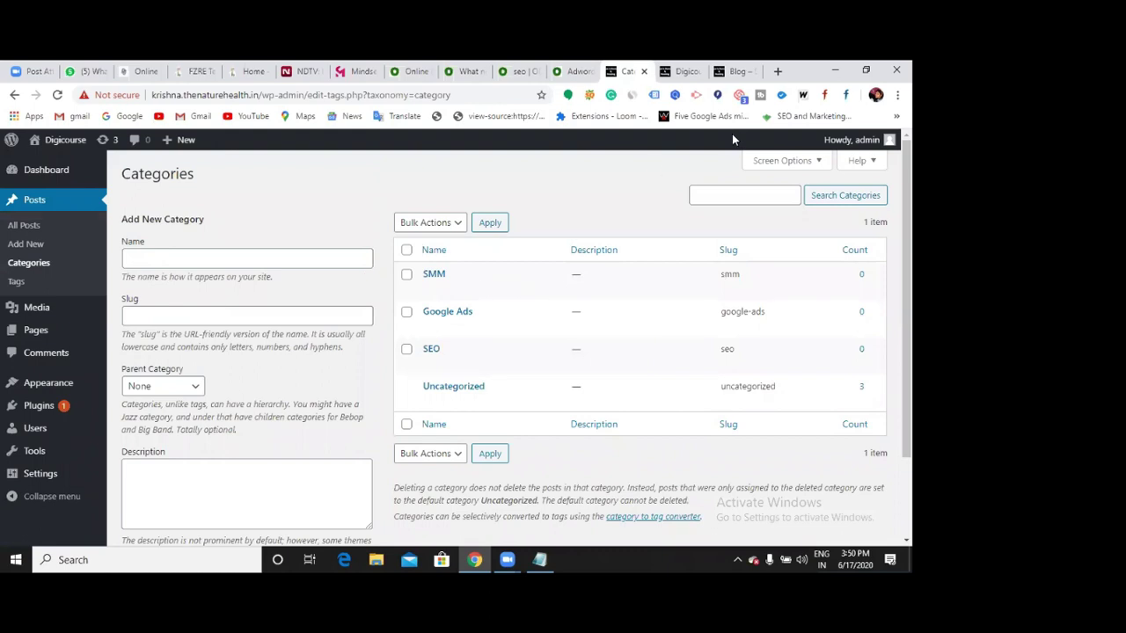
click(729, 74)
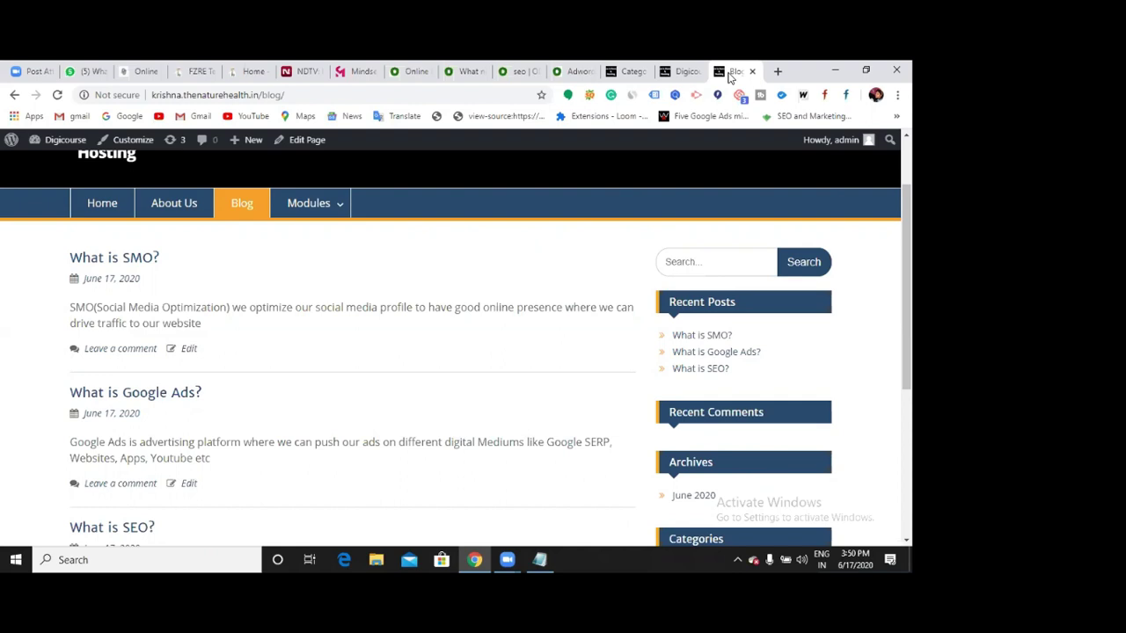
click(630, 80)
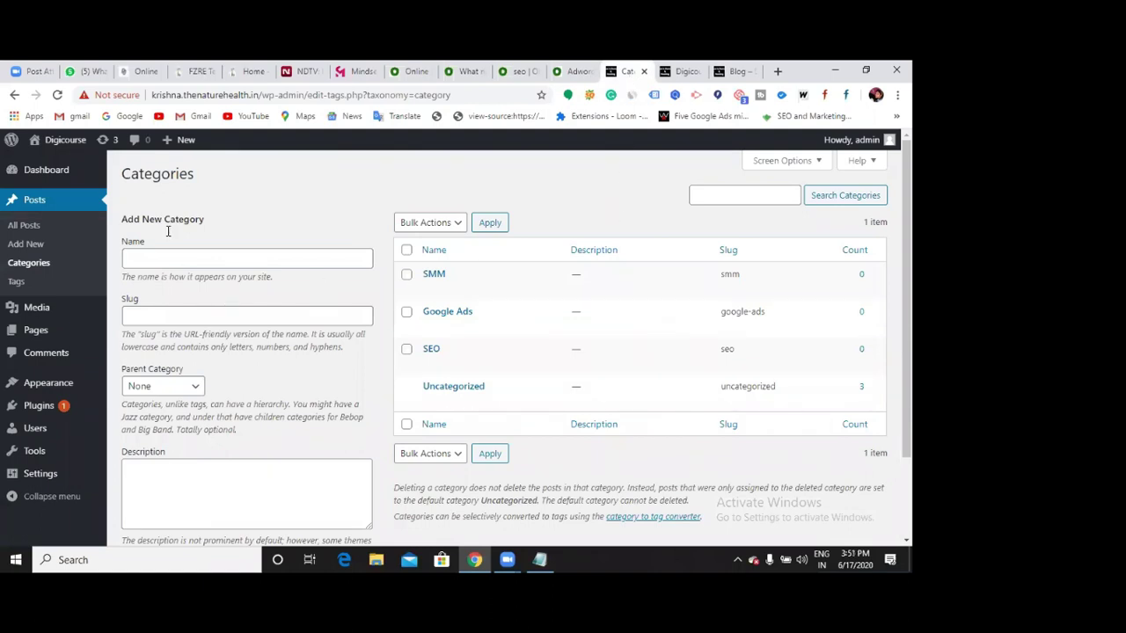
Step: Open the site's menu editor and load the 3pm batch (Primary Menu) for editing
mouse_move(69, 385)
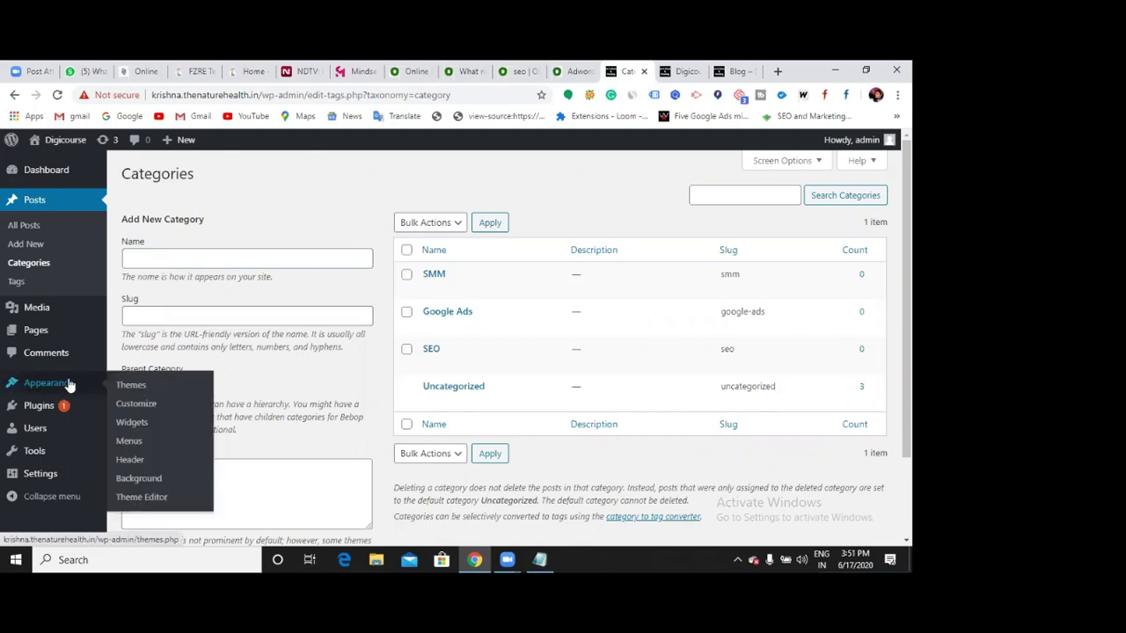
click(132, 443)
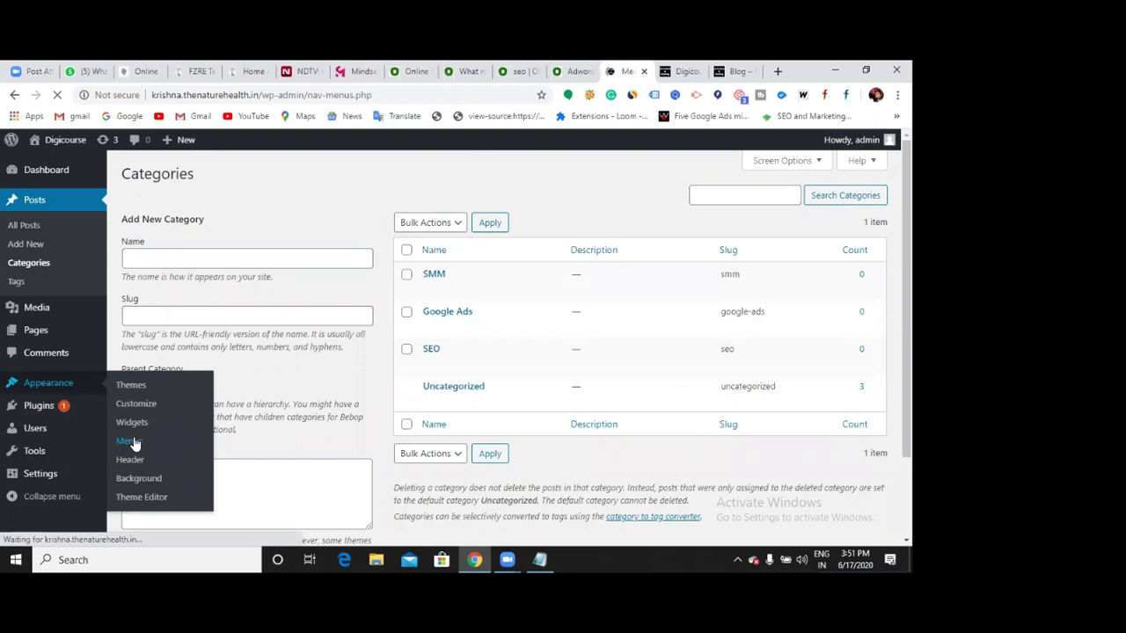
scroll(282, 428, down, 1)
scroll(344, 397, down, 2)
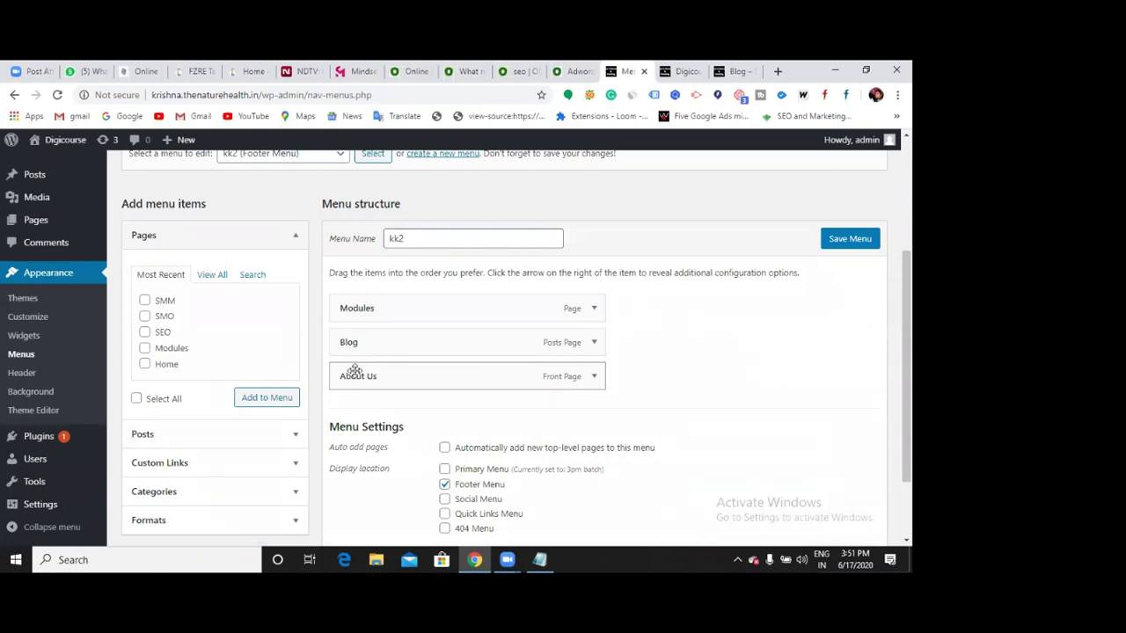
scroll(354, 371, up, 2)
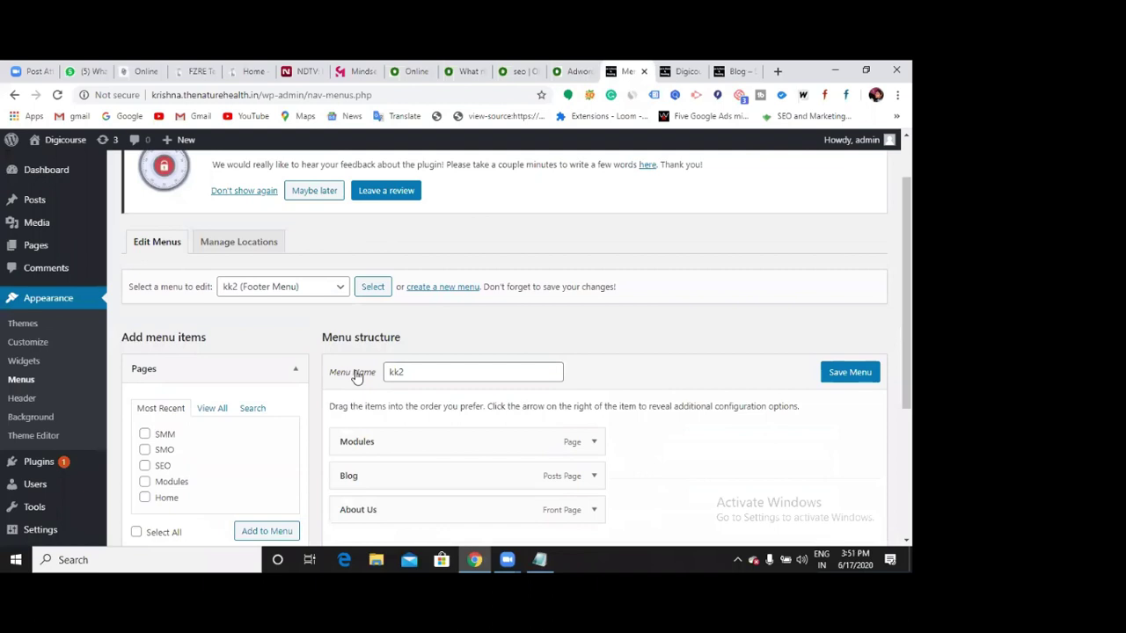
click(342, 290)
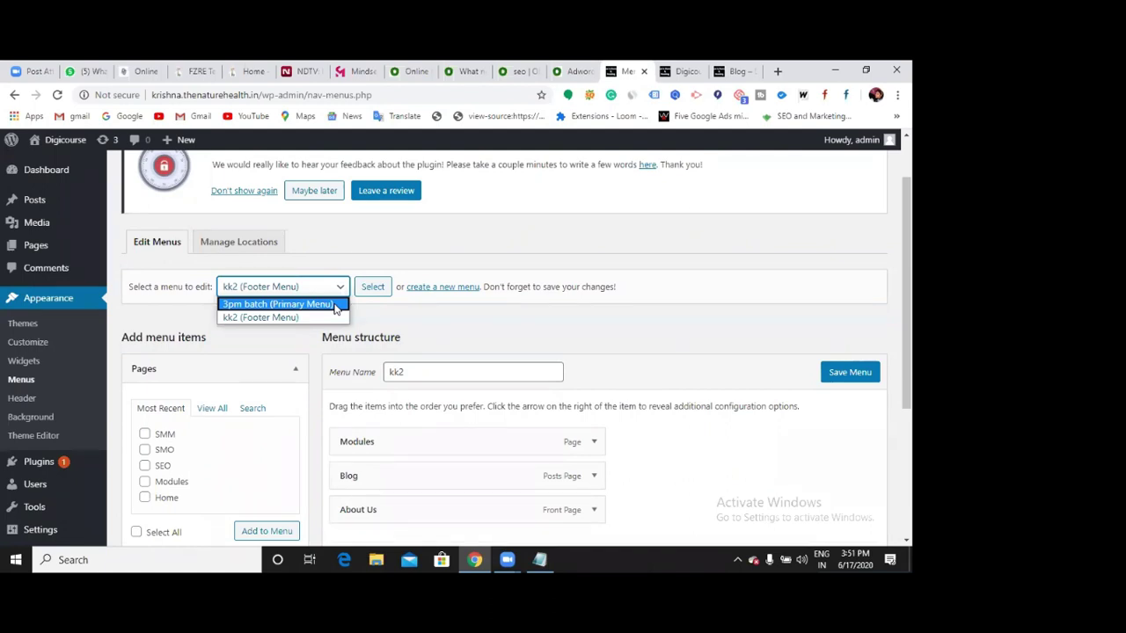
click(335, 304)
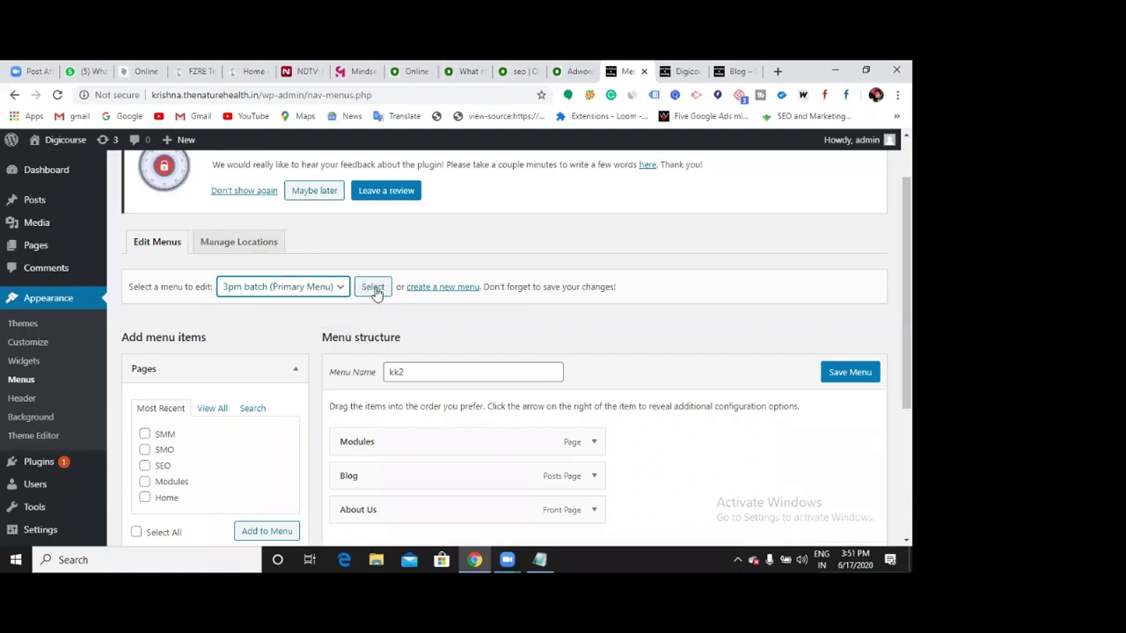
click(373, 289)
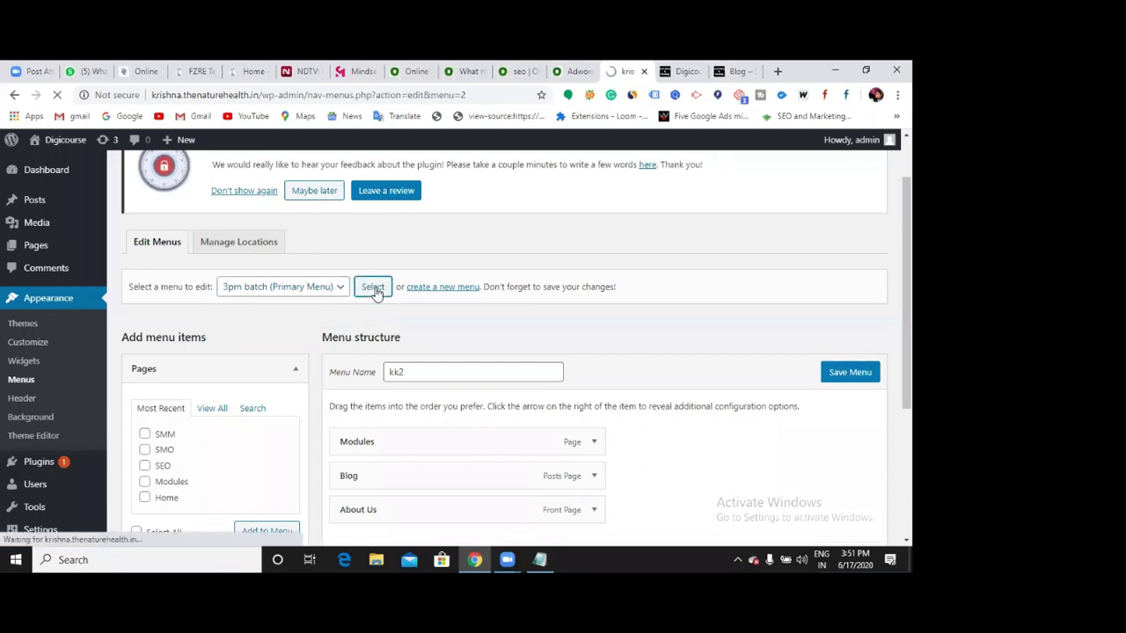
Step: Add the Google Ads, SEO and SMM categories as items to the 3pm batch menu
scroll(425, 412, down, 2)
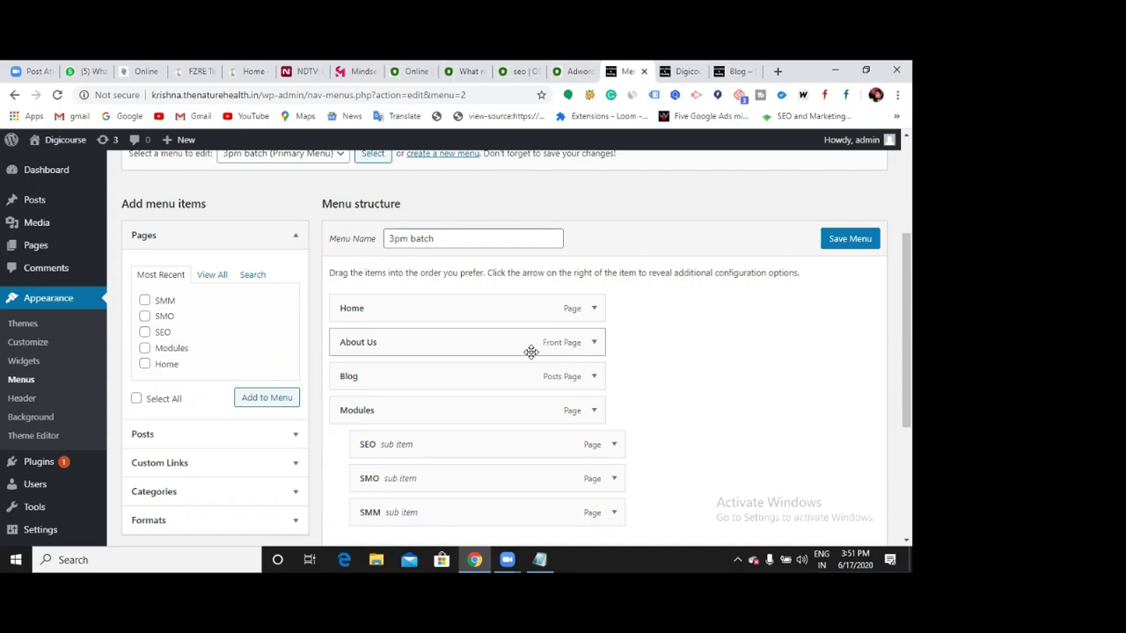
click(296, 235)
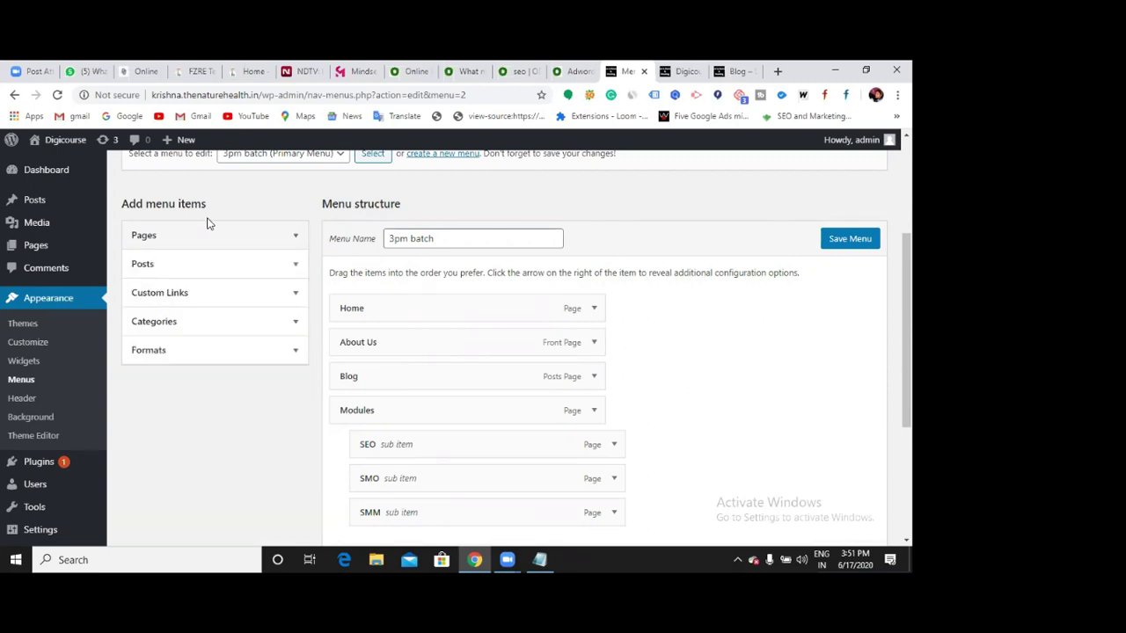
click(296, 327)
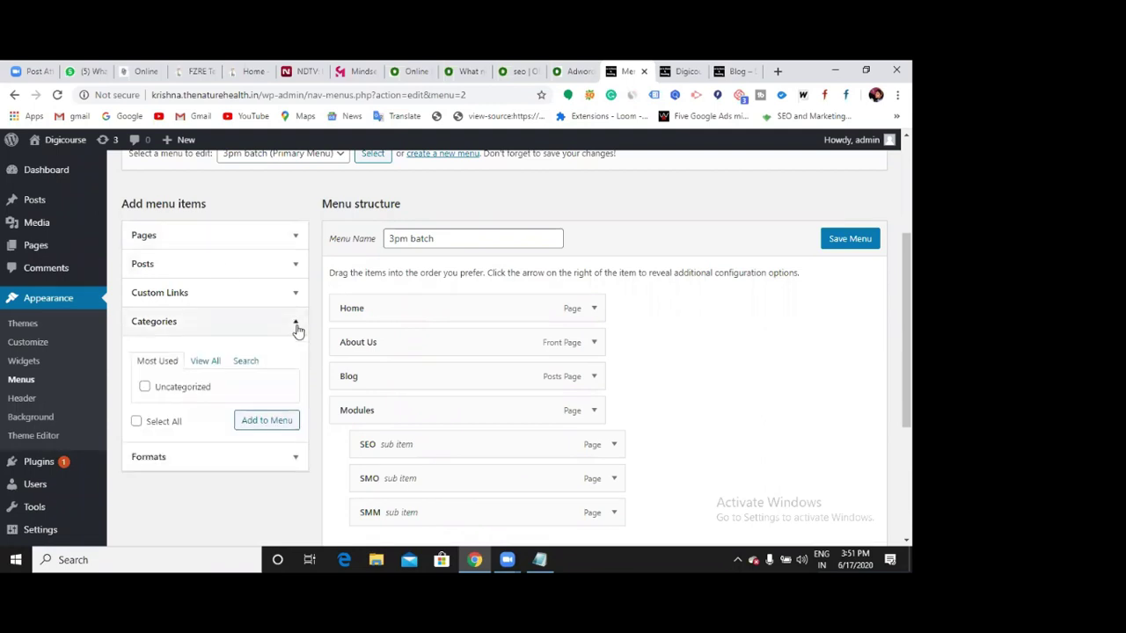
click(207, 363)
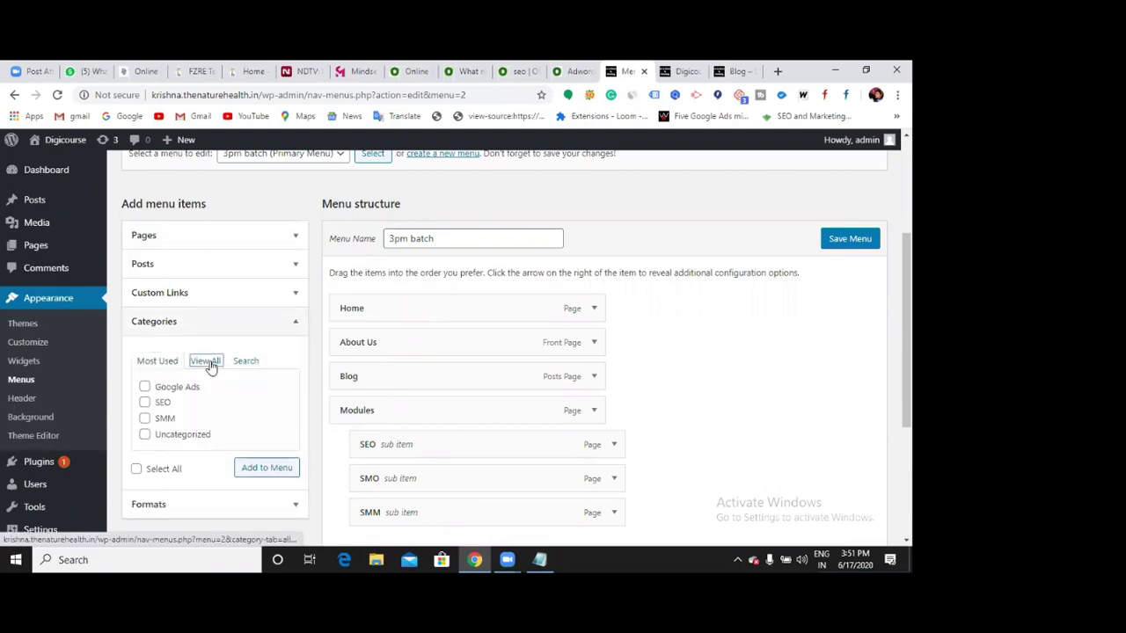
click(146, 388)
click(144, 403)
click(144, 418)
click(268, 468)
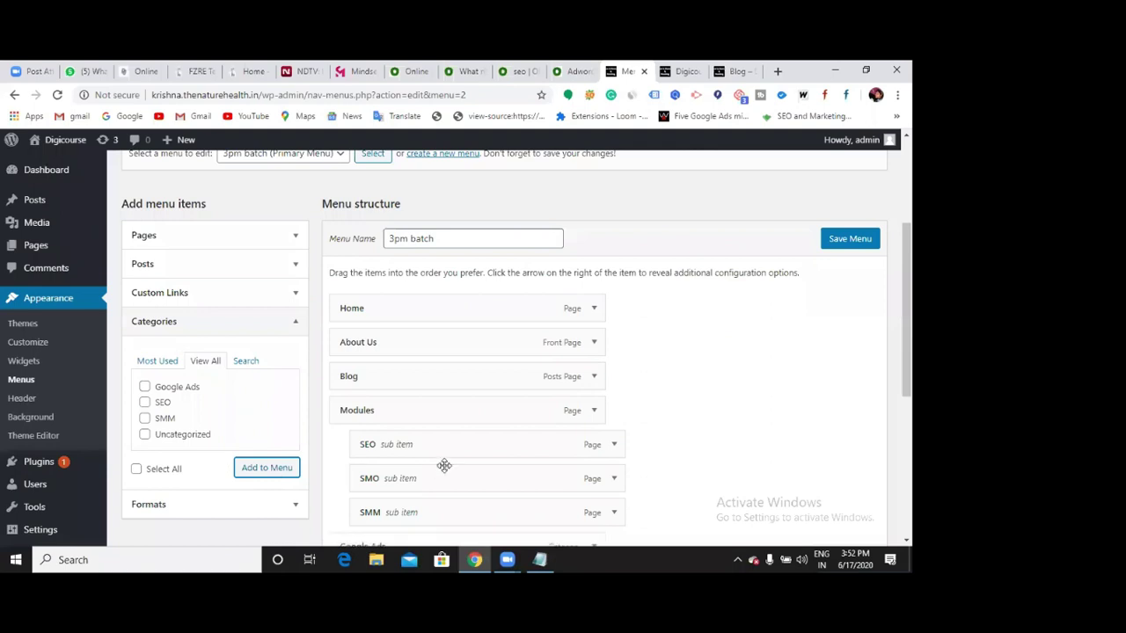
Step: Reorder the new category items in the menu structure to SEO, SMM, Google Ads and save the menu
scroll(452, 435, down, 3)
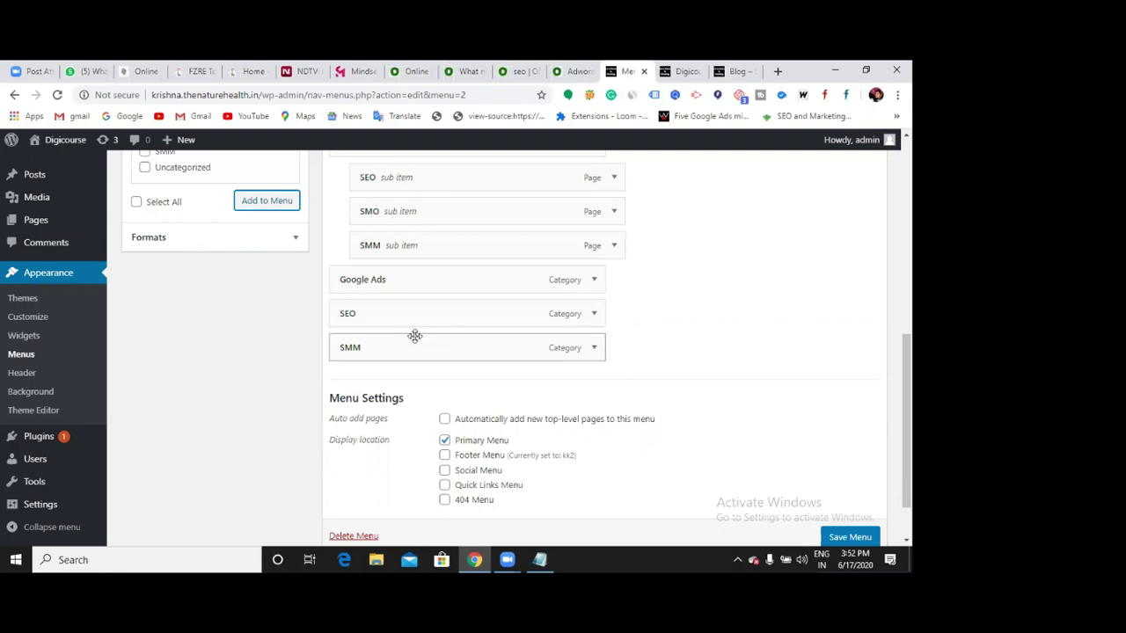
drag(399, 314, 399, 282)
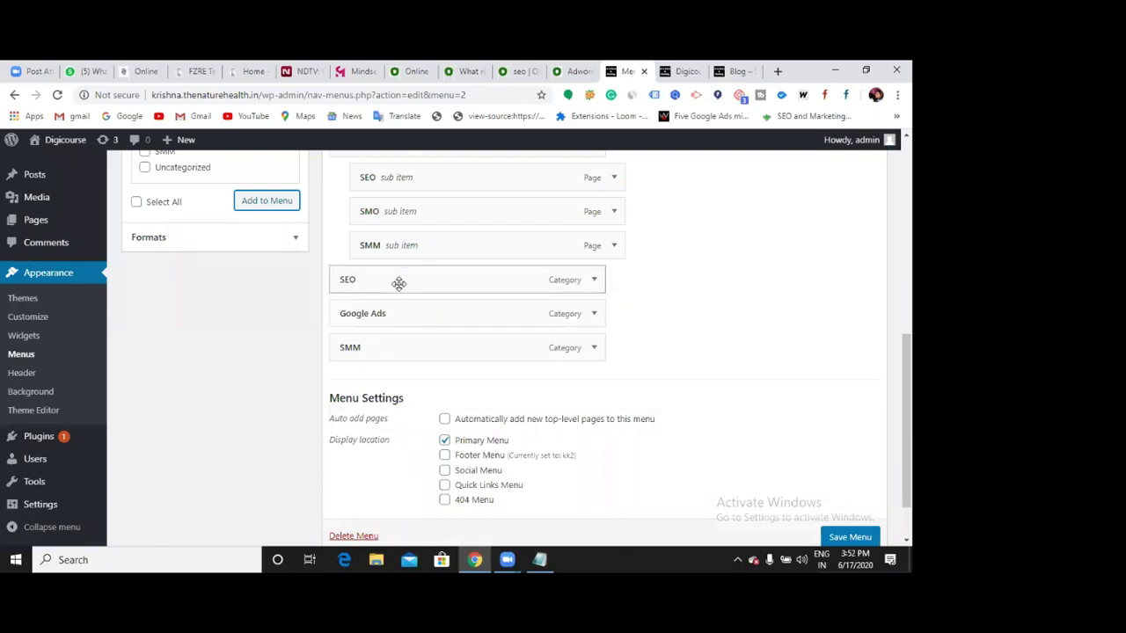
drag(399, 347, 399, 310)
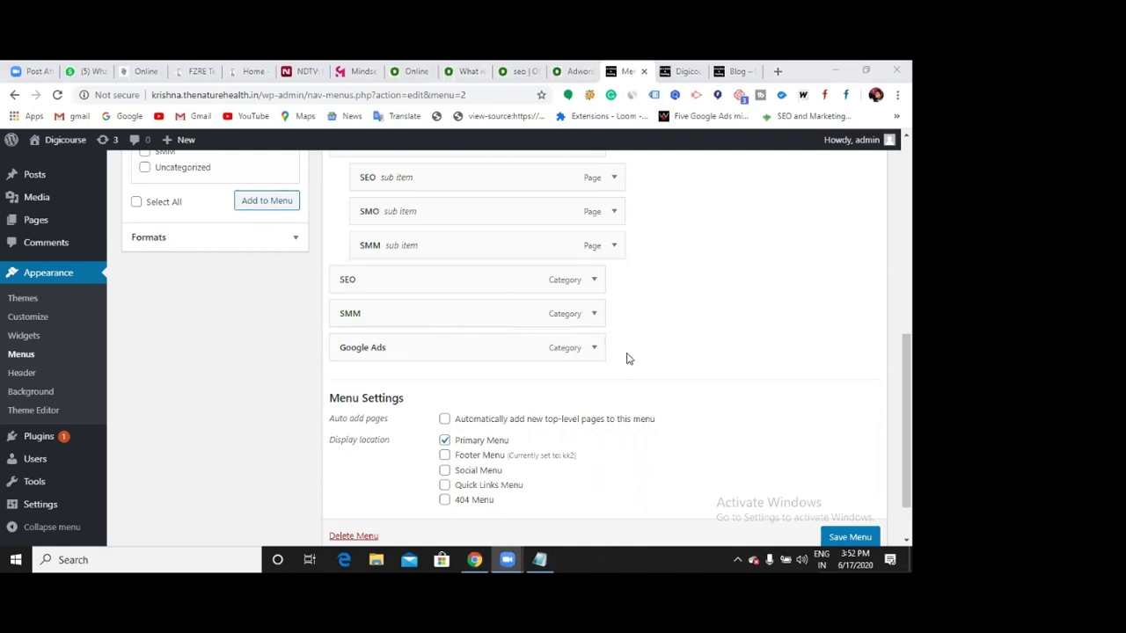
click(880, 528)
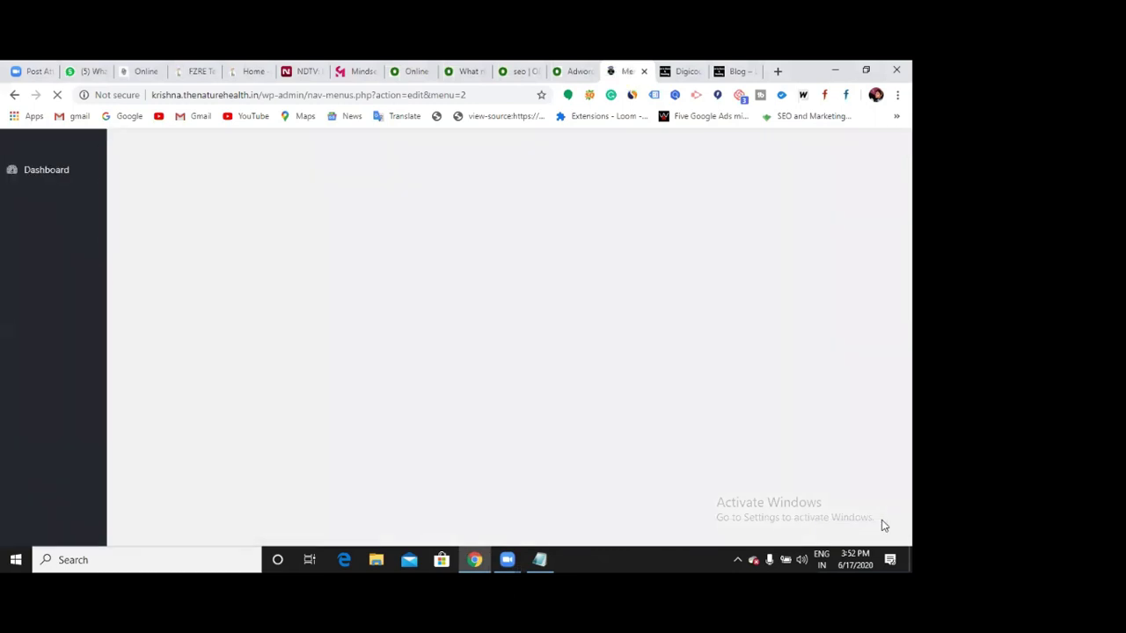
Step: Reload the Blog page, open the SEO category from its navigation, and examine the category page's address and content
click(728, 74)
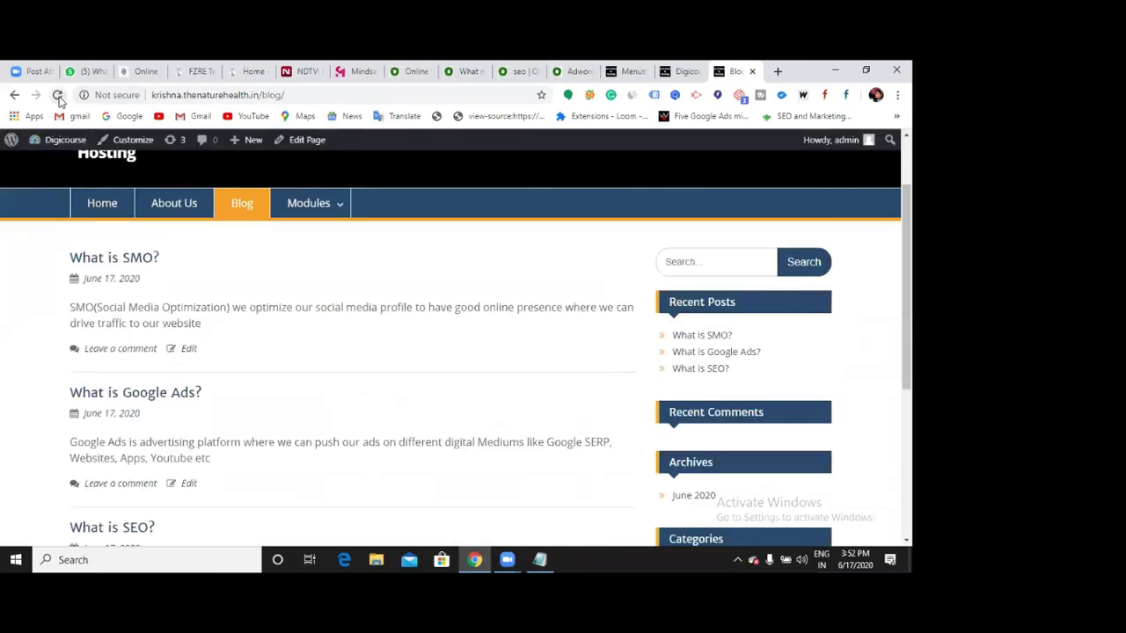
click(57, 95)
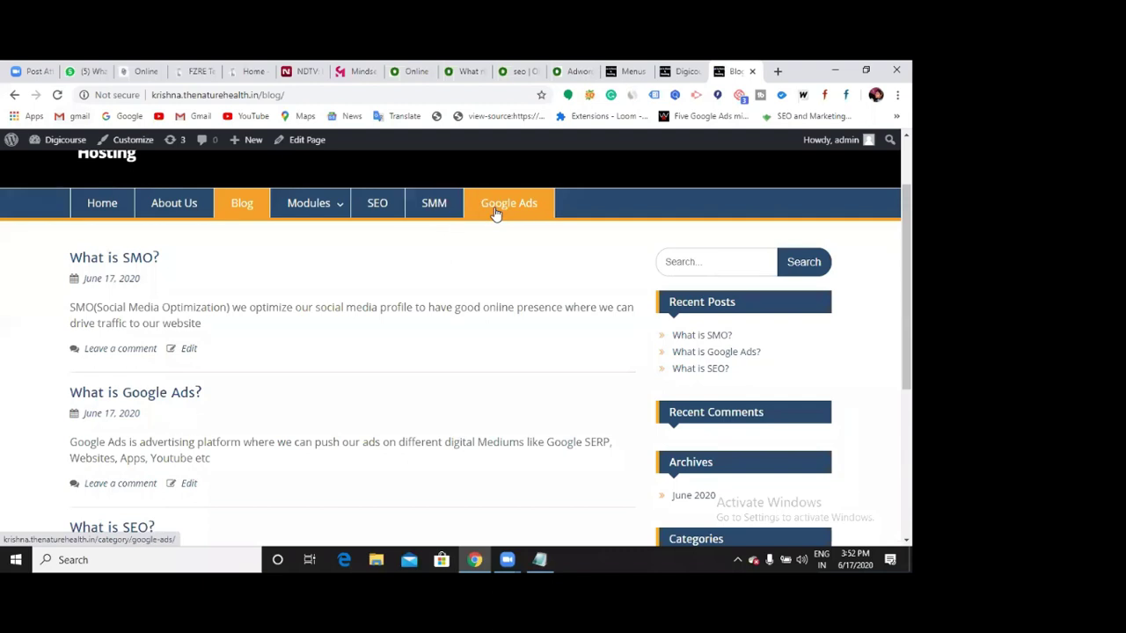
click(384, 215)
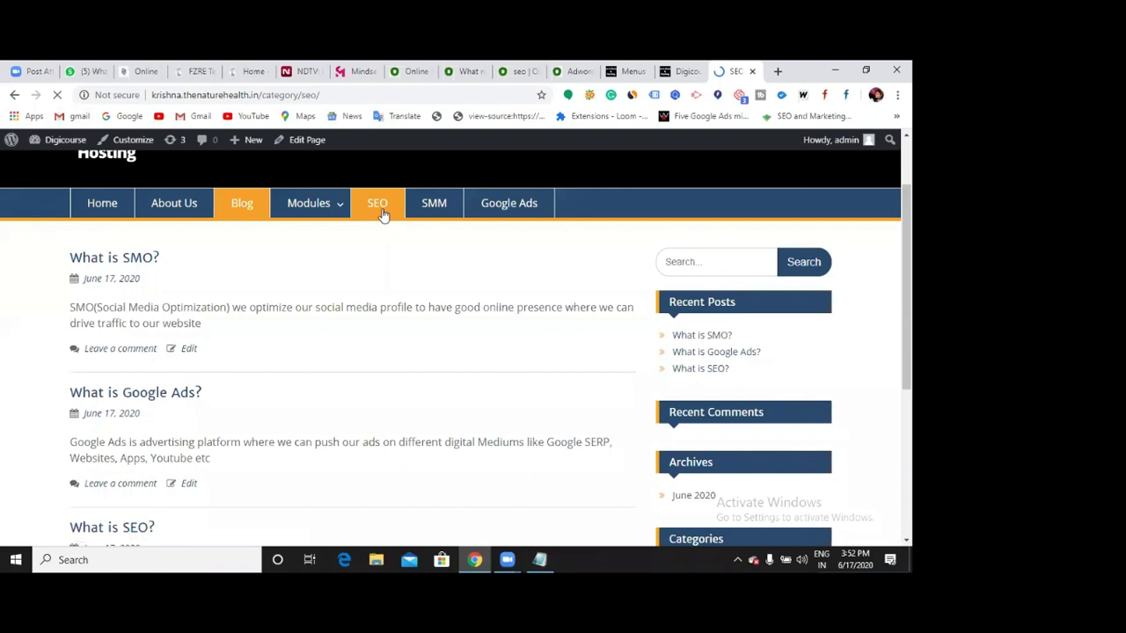
drag(334, 95, 151, 95)
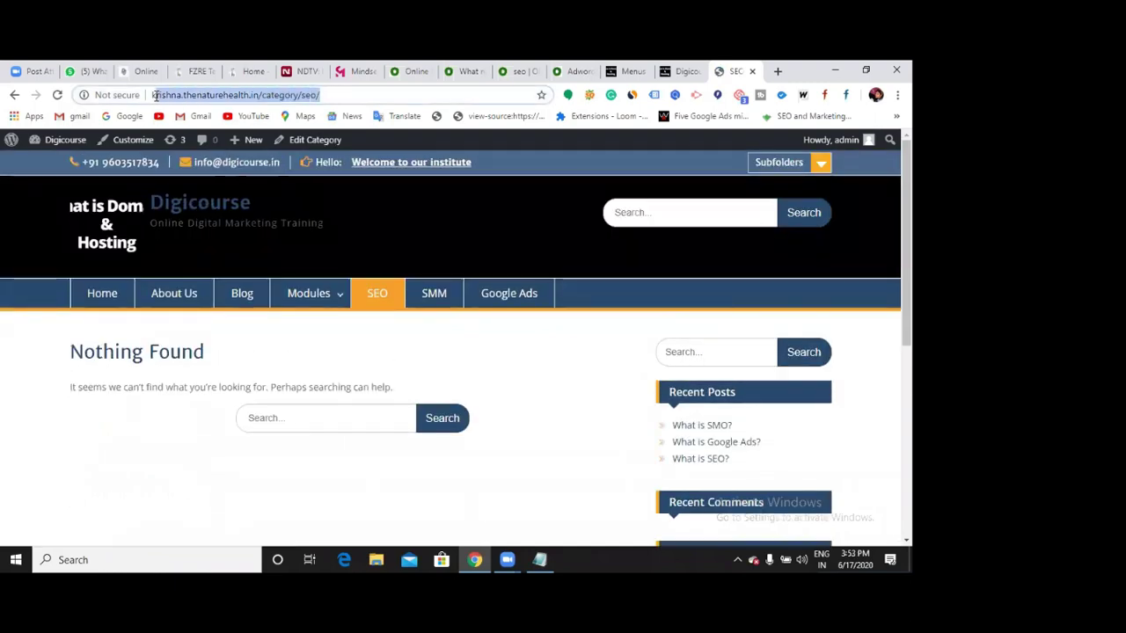
click(350, 95)
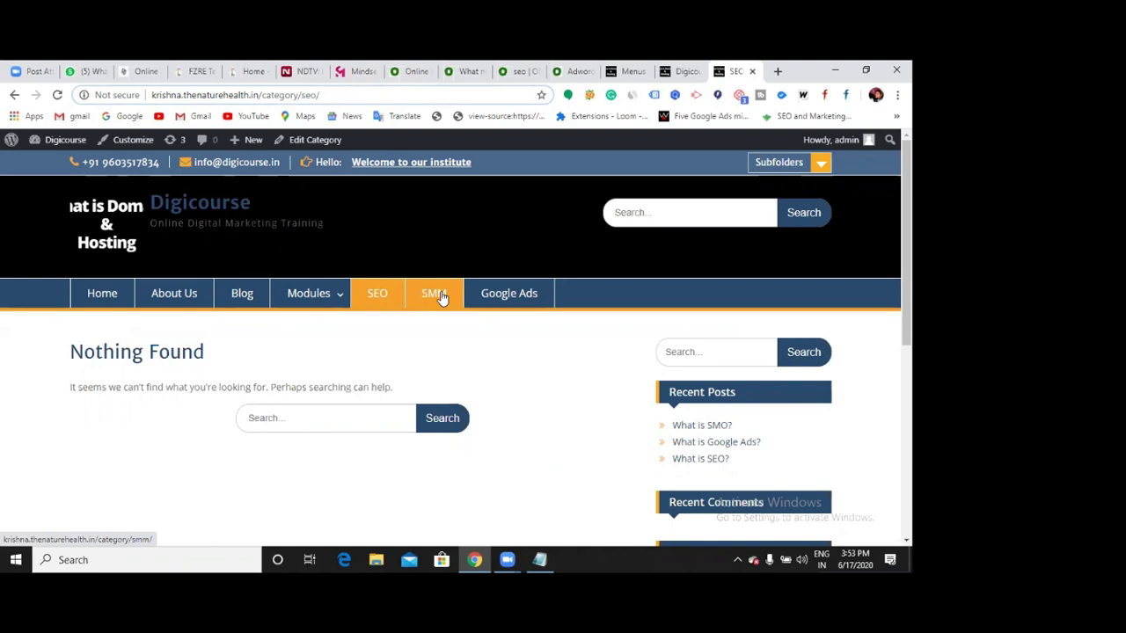
mouse_move(338, 301)
scroll(419, 304, down, 1)
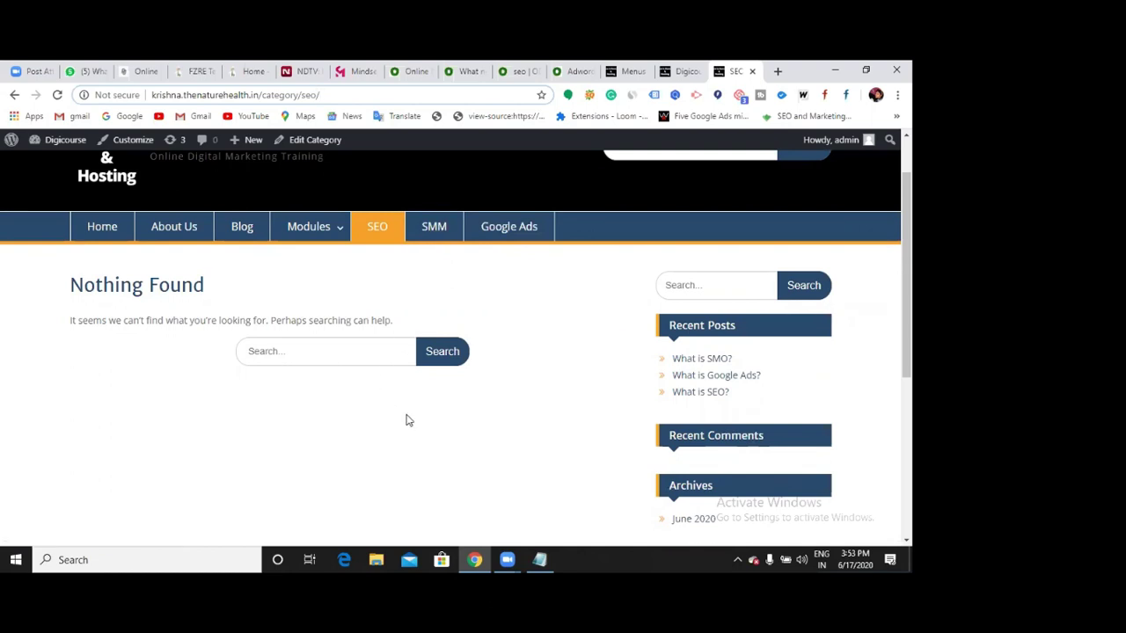
scroll(543, 485, down, 3)
scroll(502, 359, up, 4)
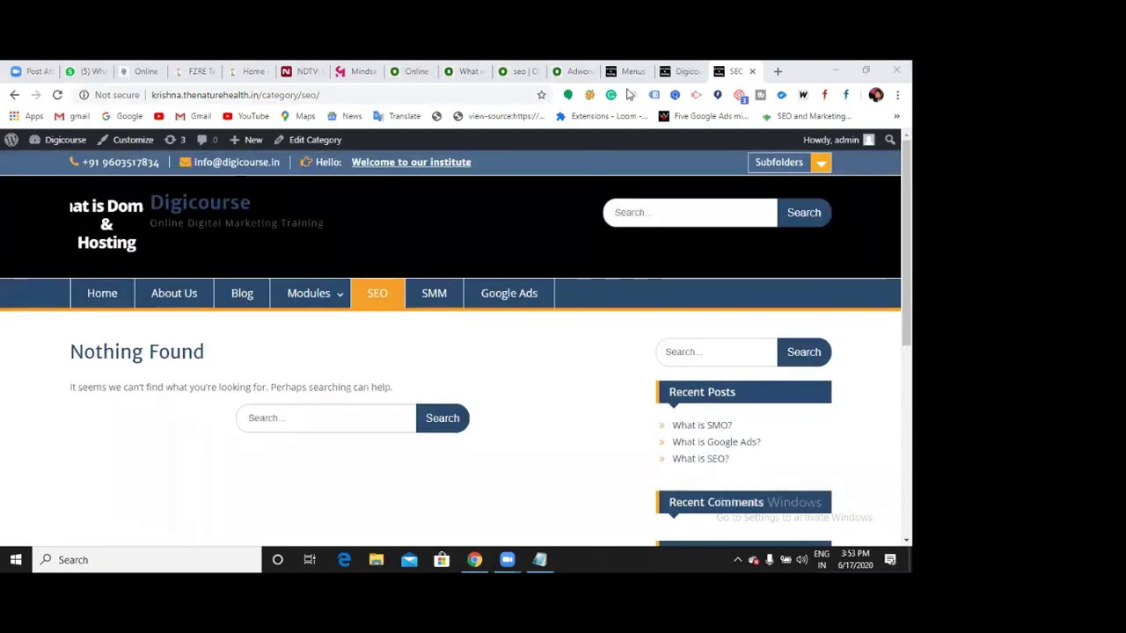
Step: Return to the site's admin area and open the list of all posts
click(625, 78)
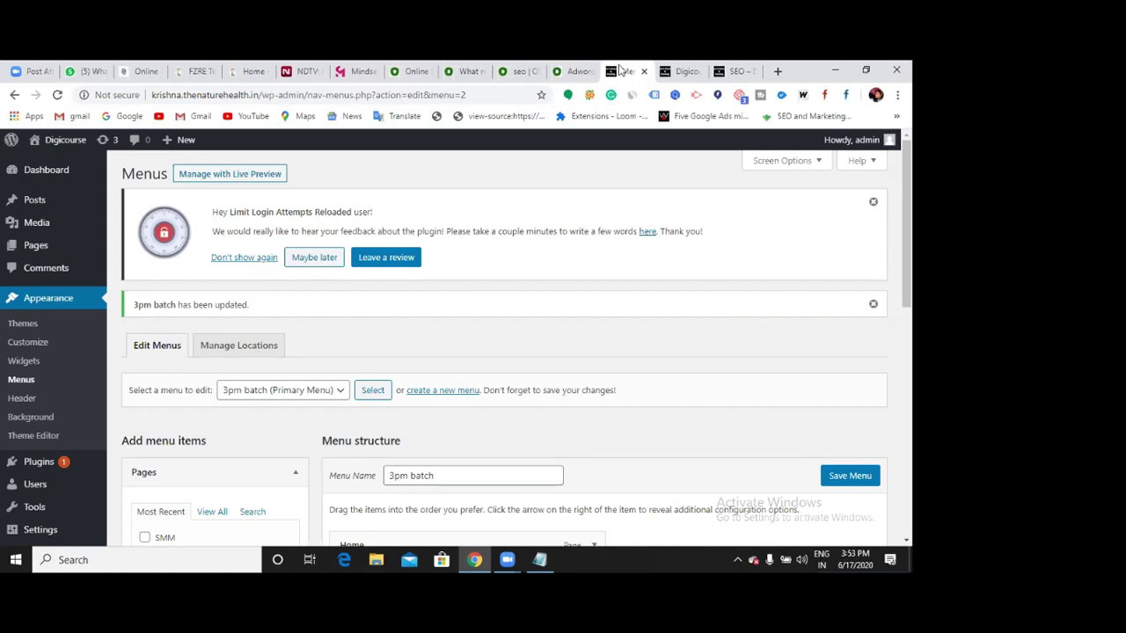
click(45, 201)
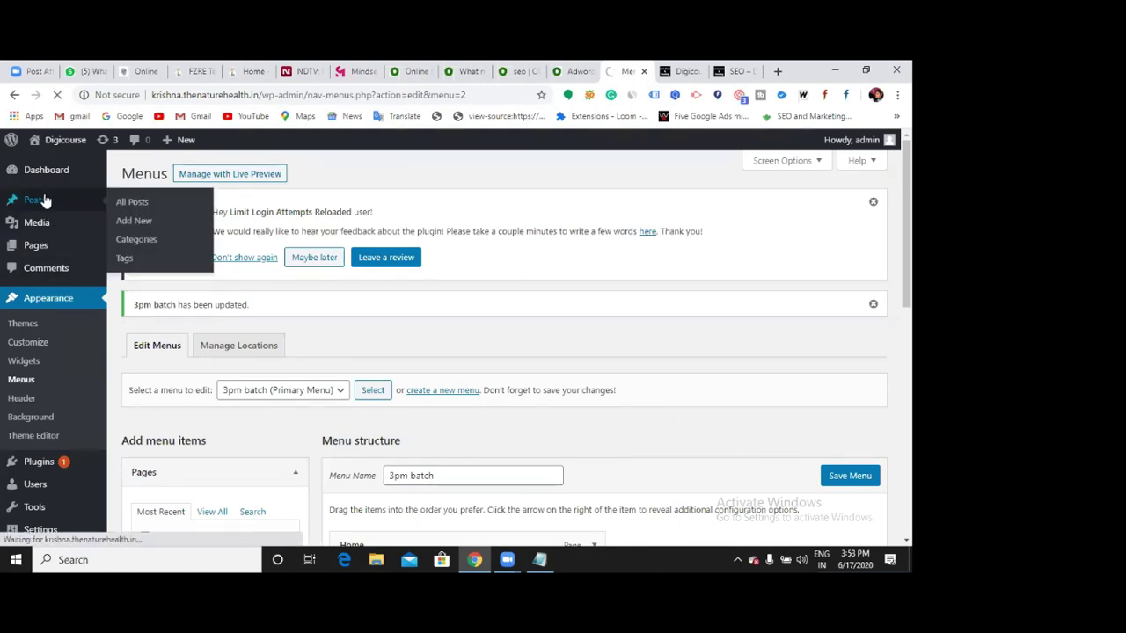
mouse_move(208, 374)
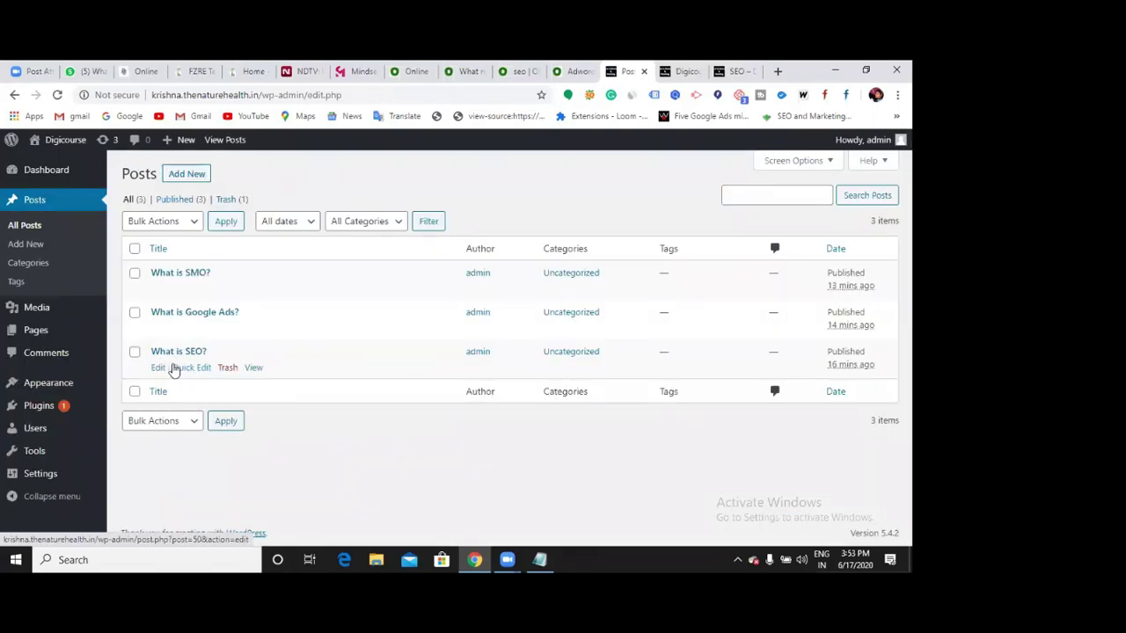
click(188, 368)
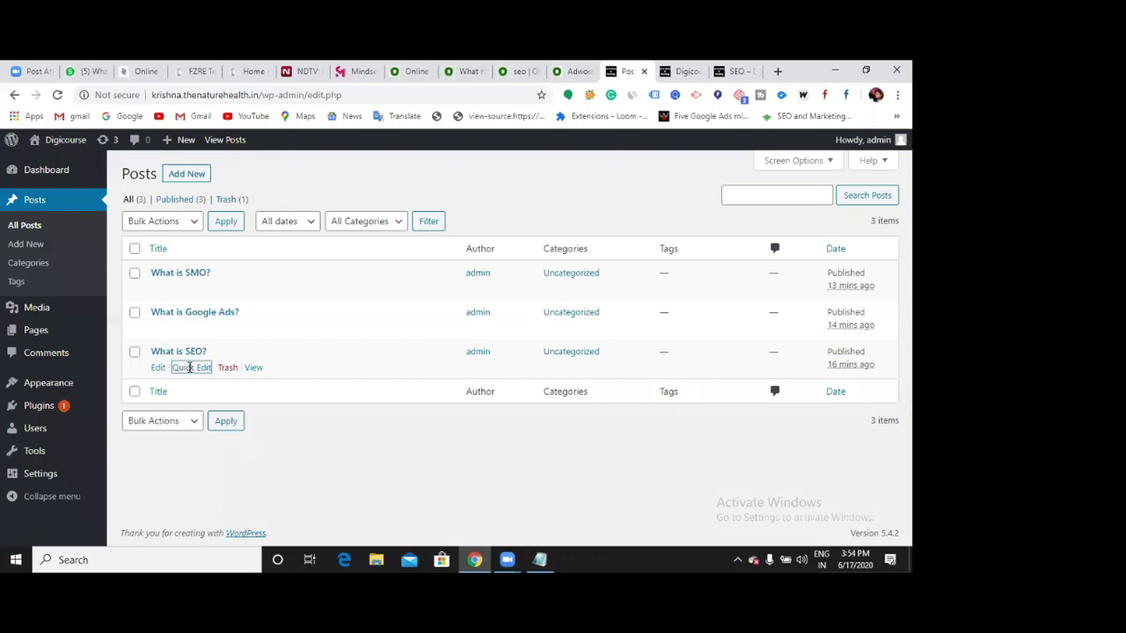
scroll(402, 415, down, 1)
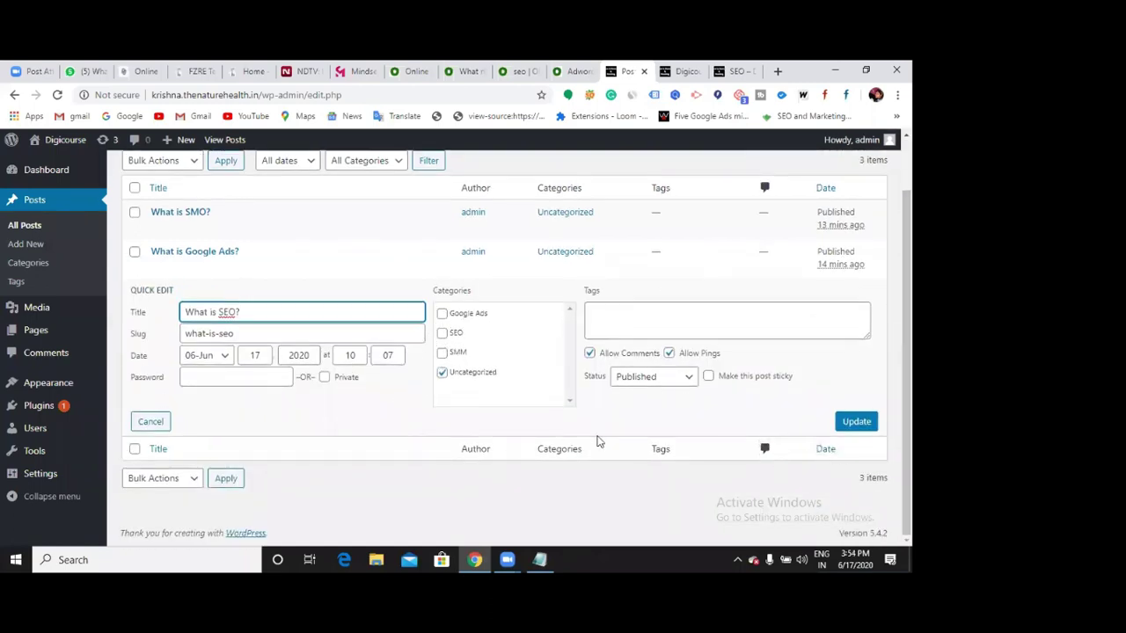
click(151, 421)
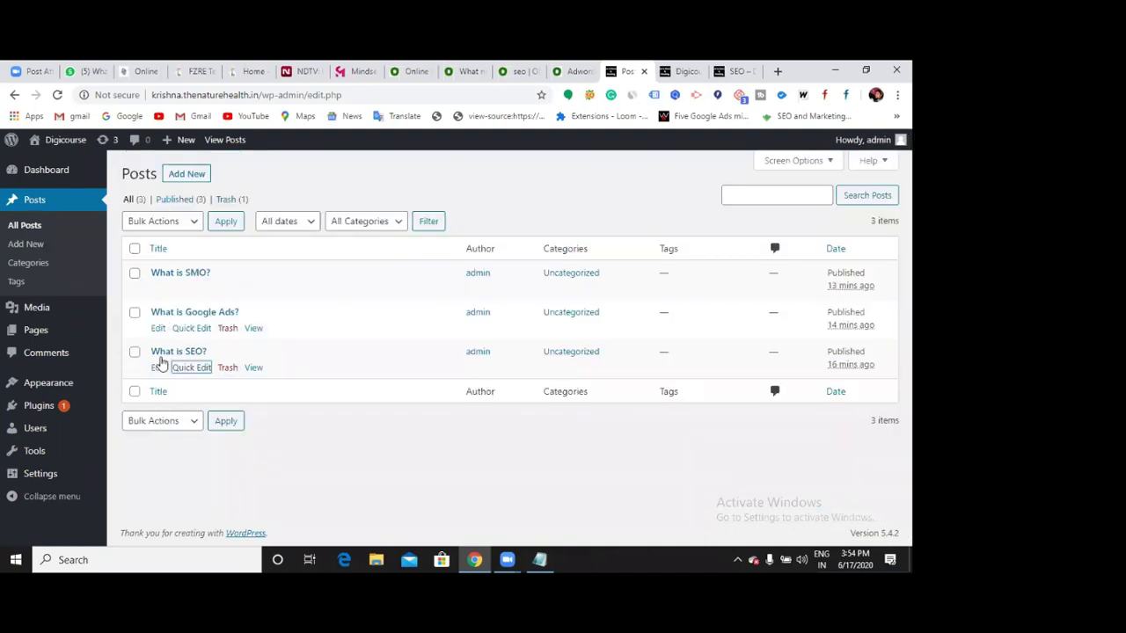
Step: Move the "What is SEO?" post from the Uncategorized category to SEO and update the post
click(158, 369)
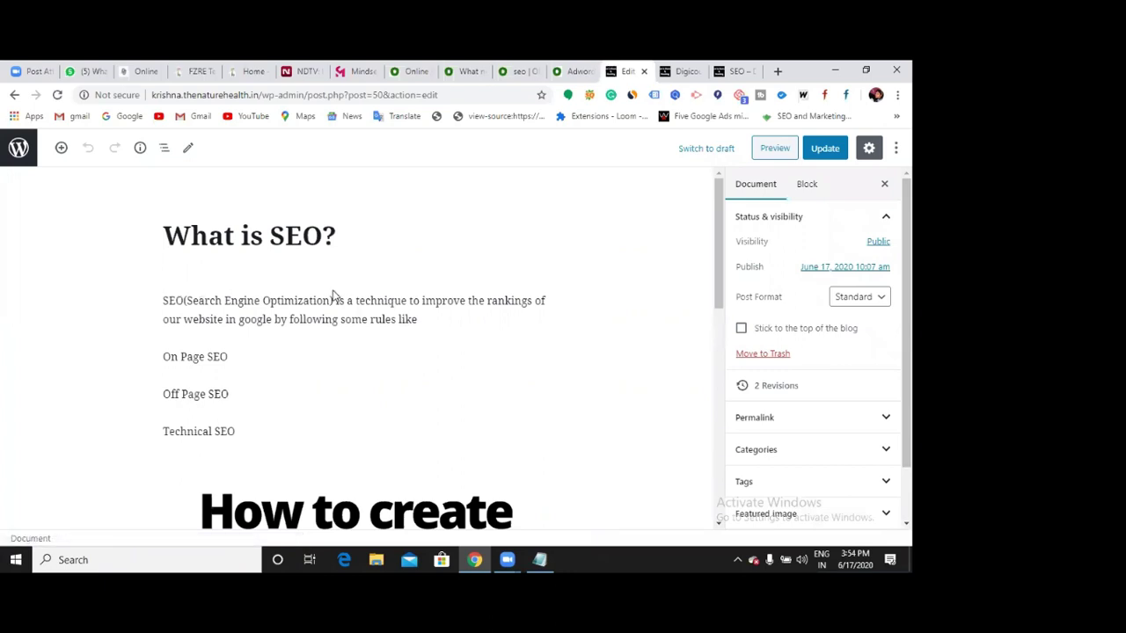
scroll(352, 299, down, 1)
scroll(783, 356, down, 1)
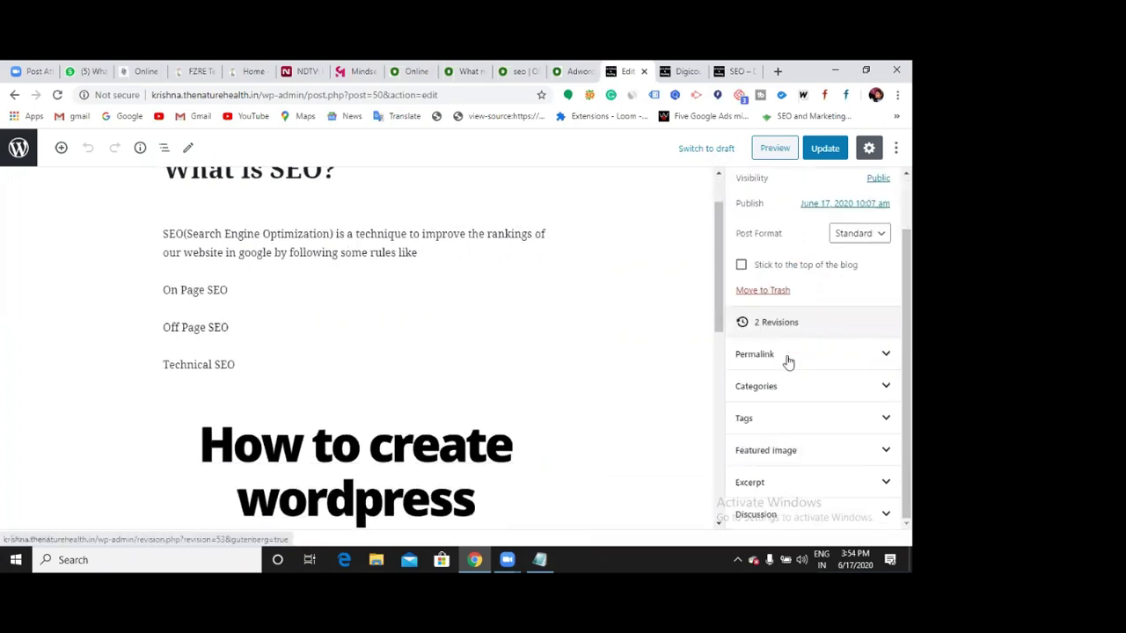
click(828, 388)
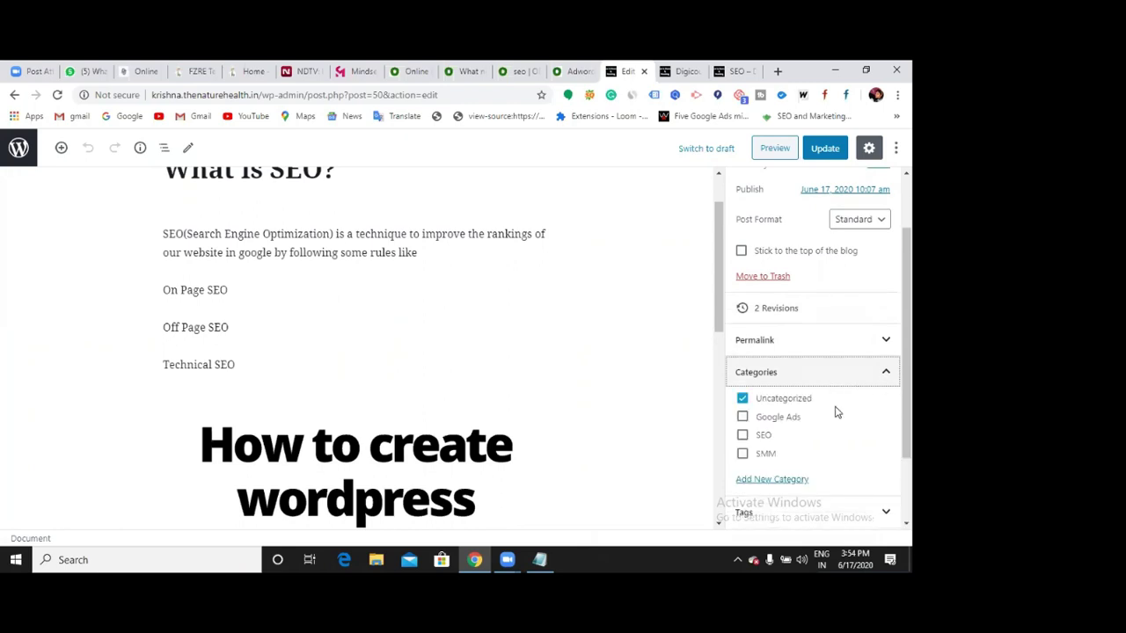
scroll(786, 352, down, 1)
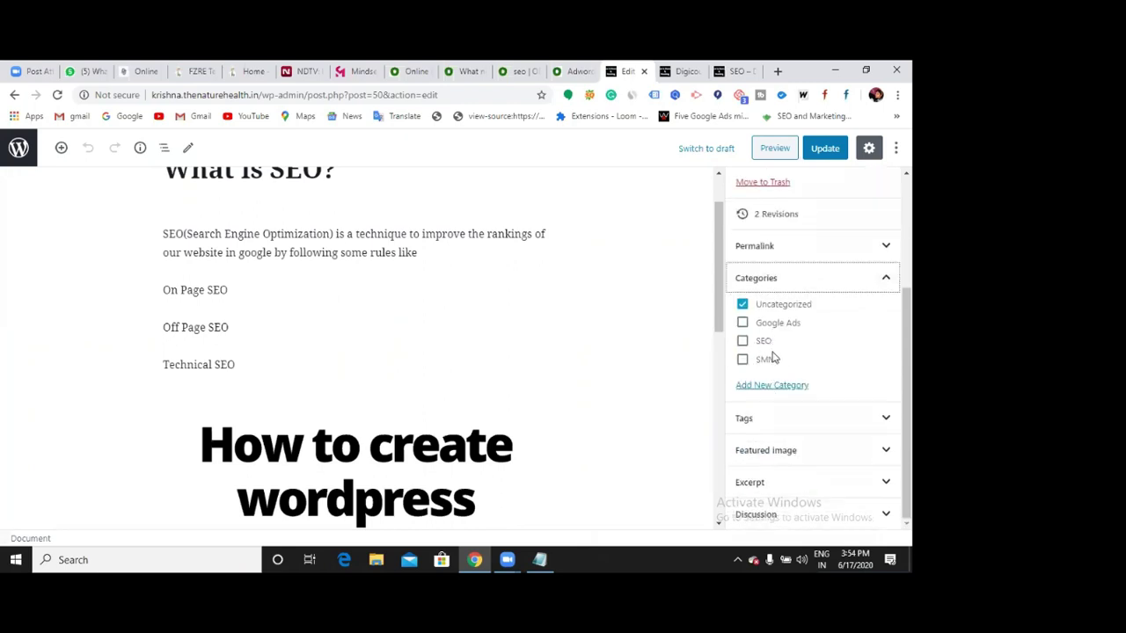
click(744, 304)
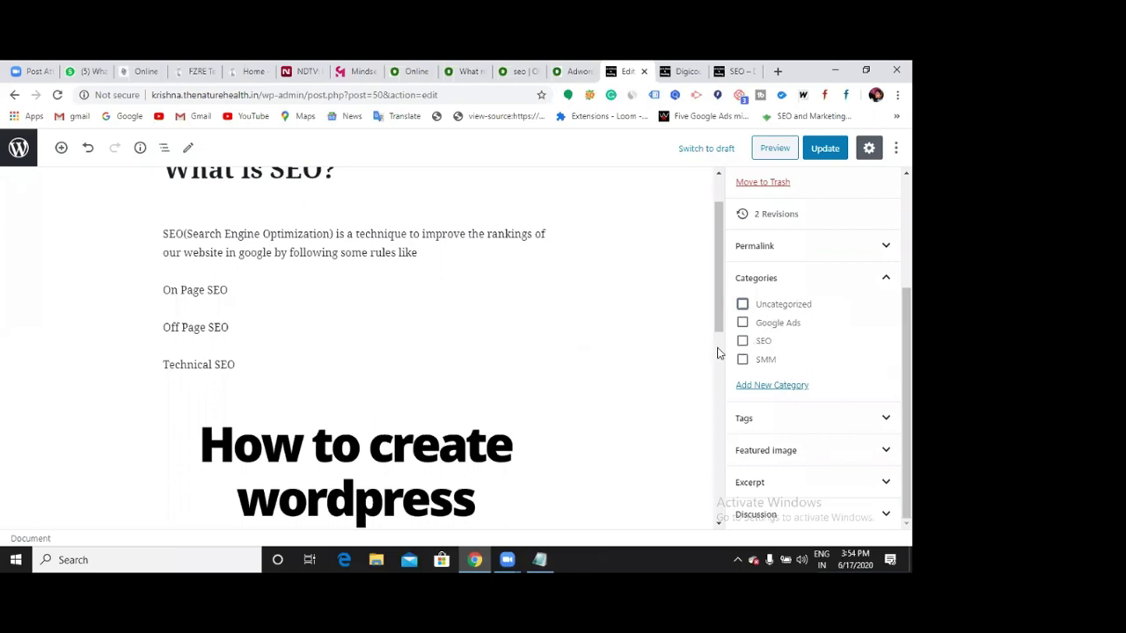
click(743, 341)
click(814, 155)
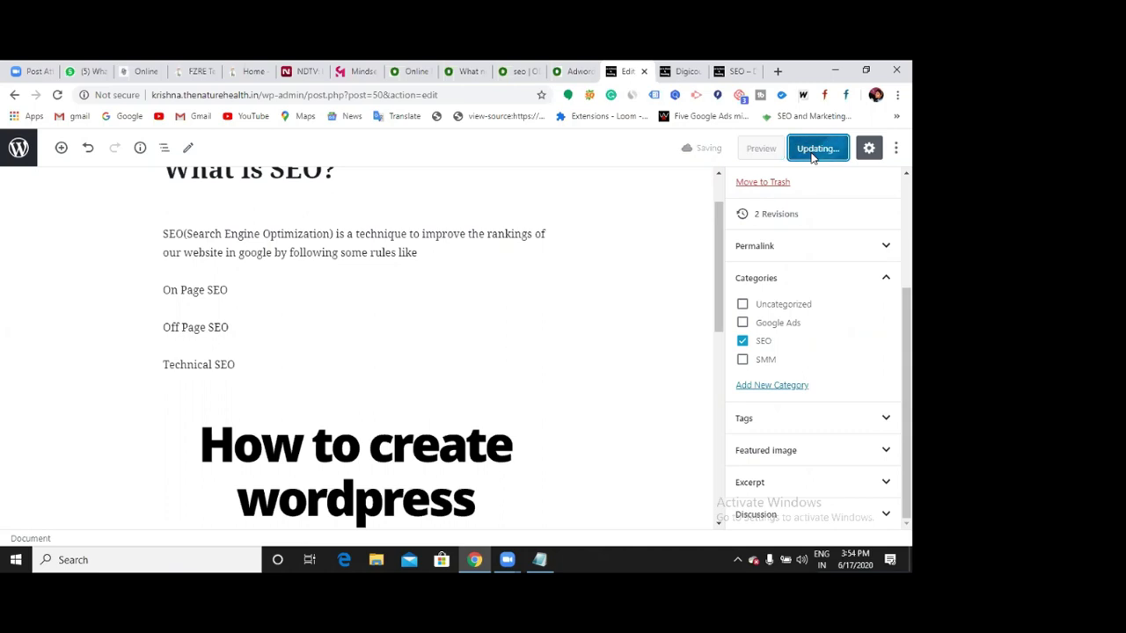
Step: Assign the "What is Google Ads?" post to the Google Ads and SEO categories instead of Uncategorized and update it
click(15, 96)
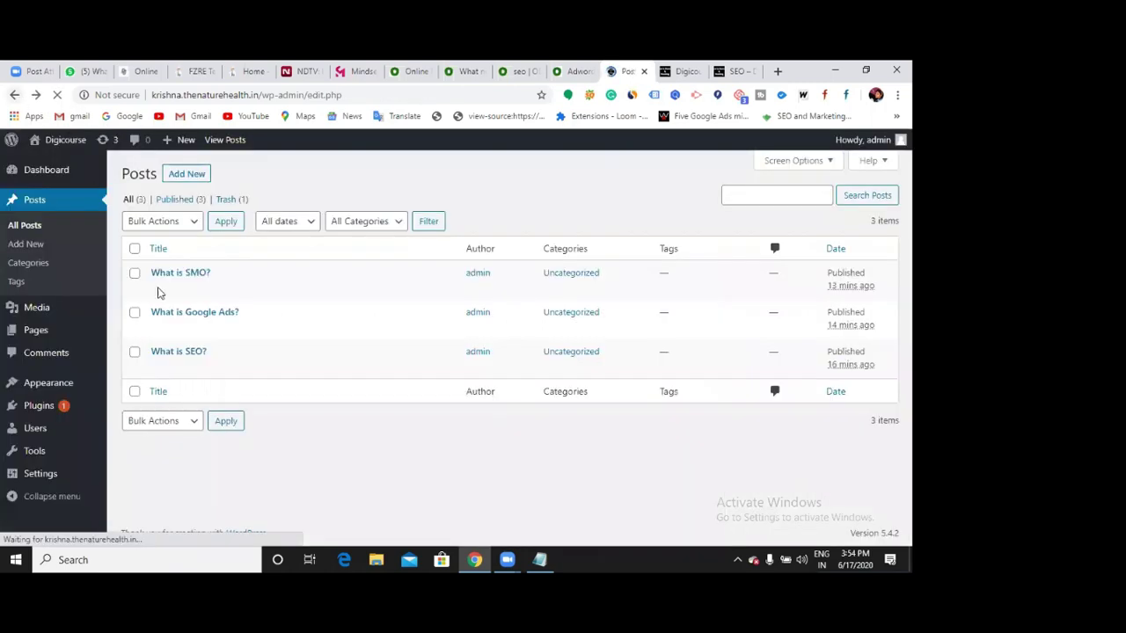
click(159, 335)
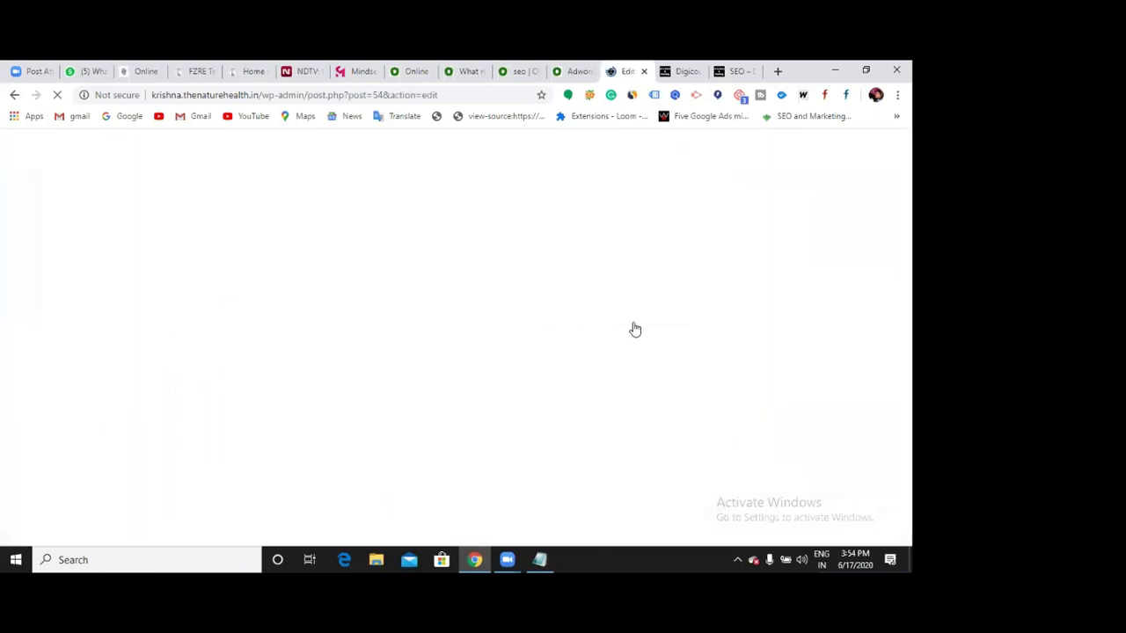
scroll(816, 385, down, 1)
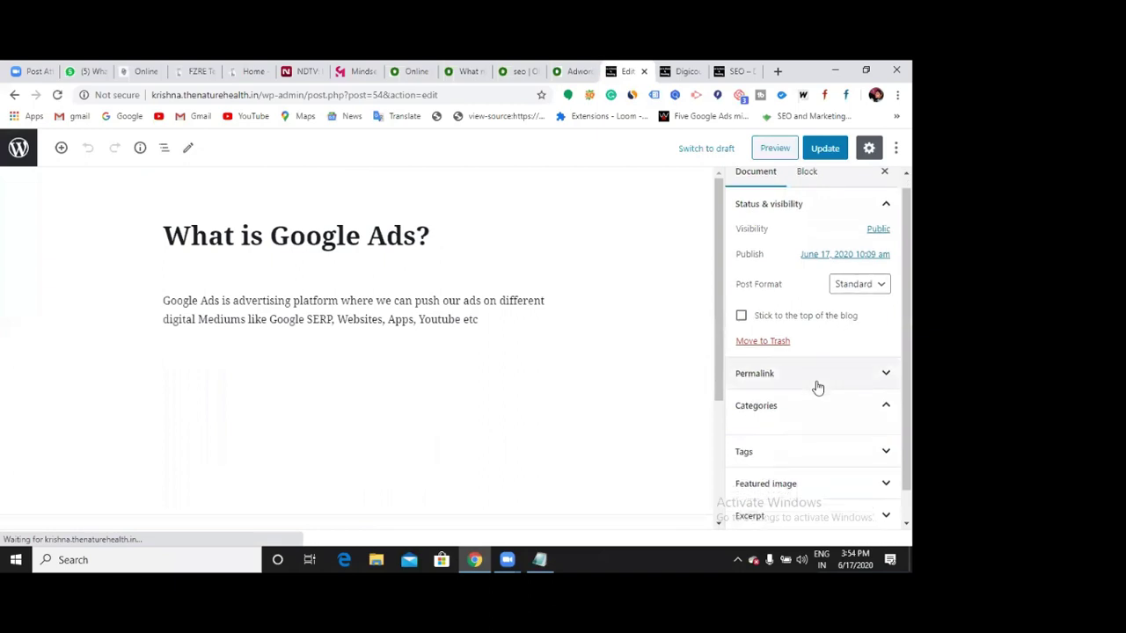
click(744, 401)
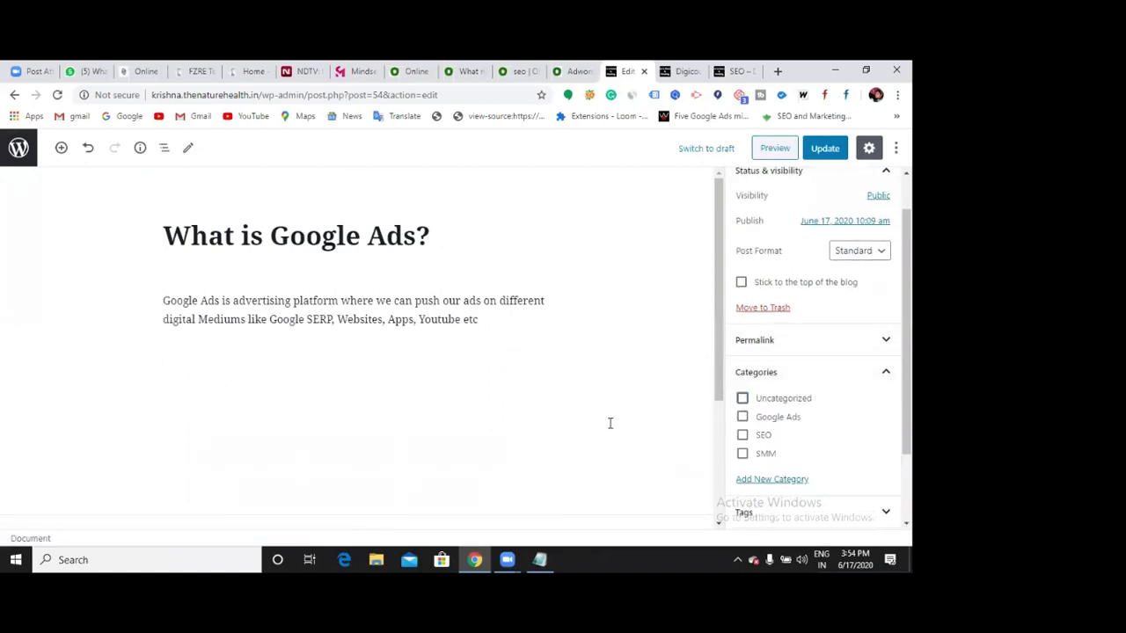
click(744, 418)
click(744, 436)
click(827, 157)
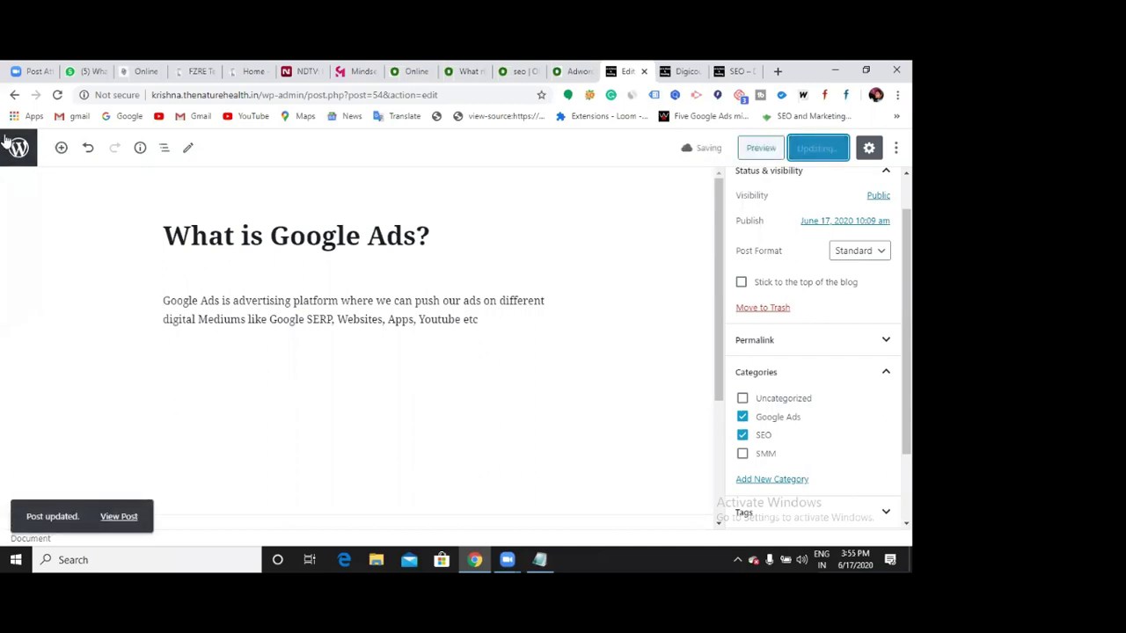
Step: Assign the "What is SMO?" post to the Google Ads, SEO and SMM categories instead of Uncategorized and update it
click(14, 95)
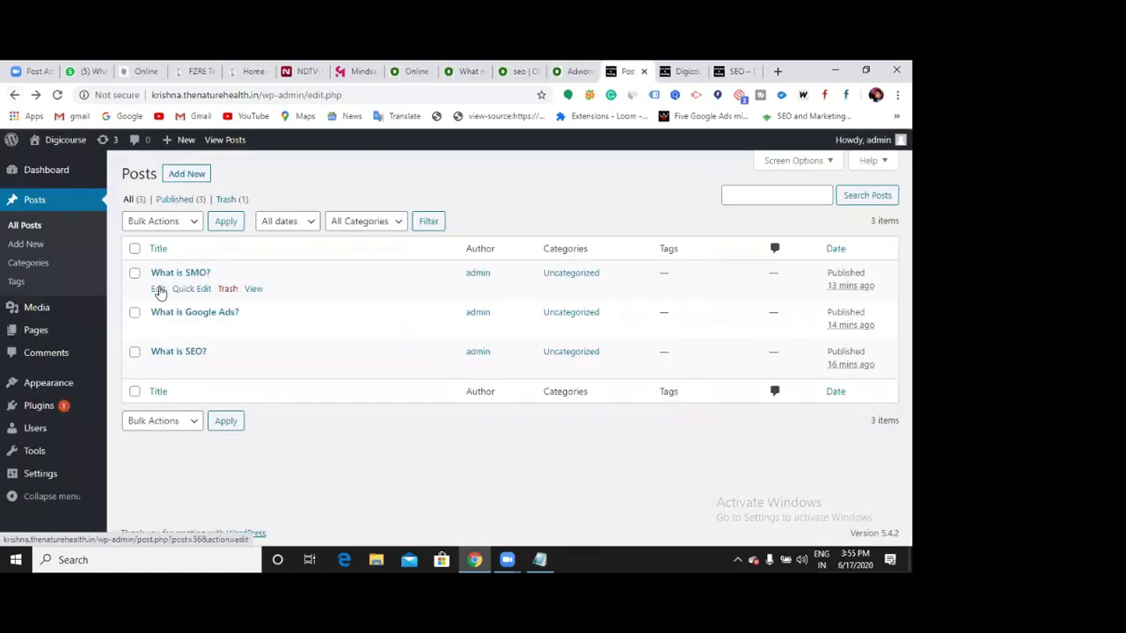
click(158, 289)
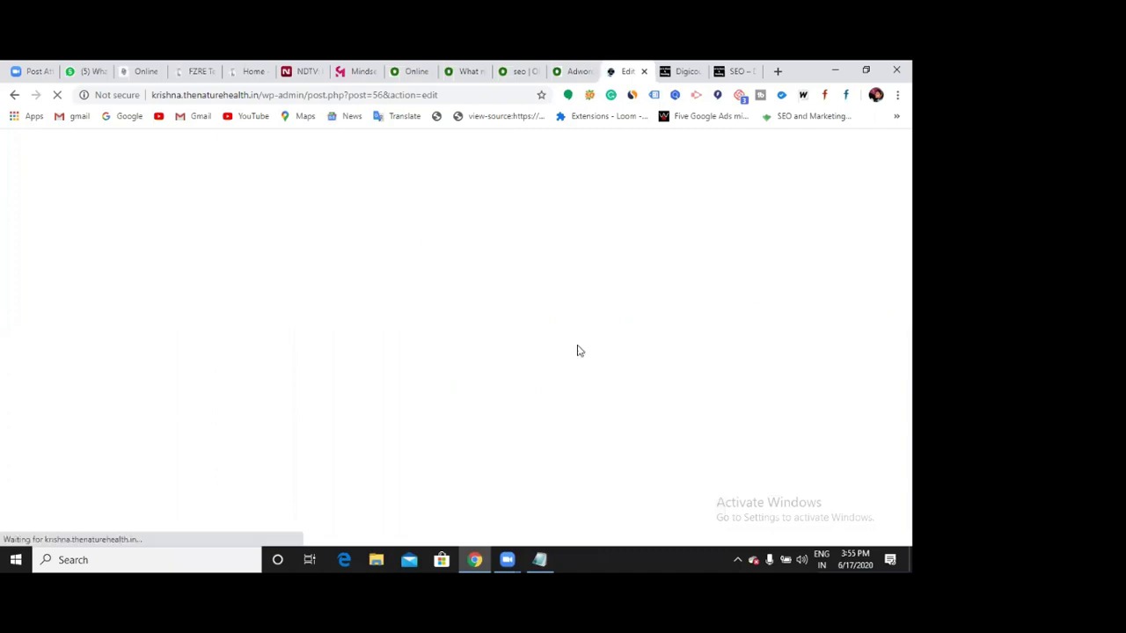
scroll(850, 416, down, 1)
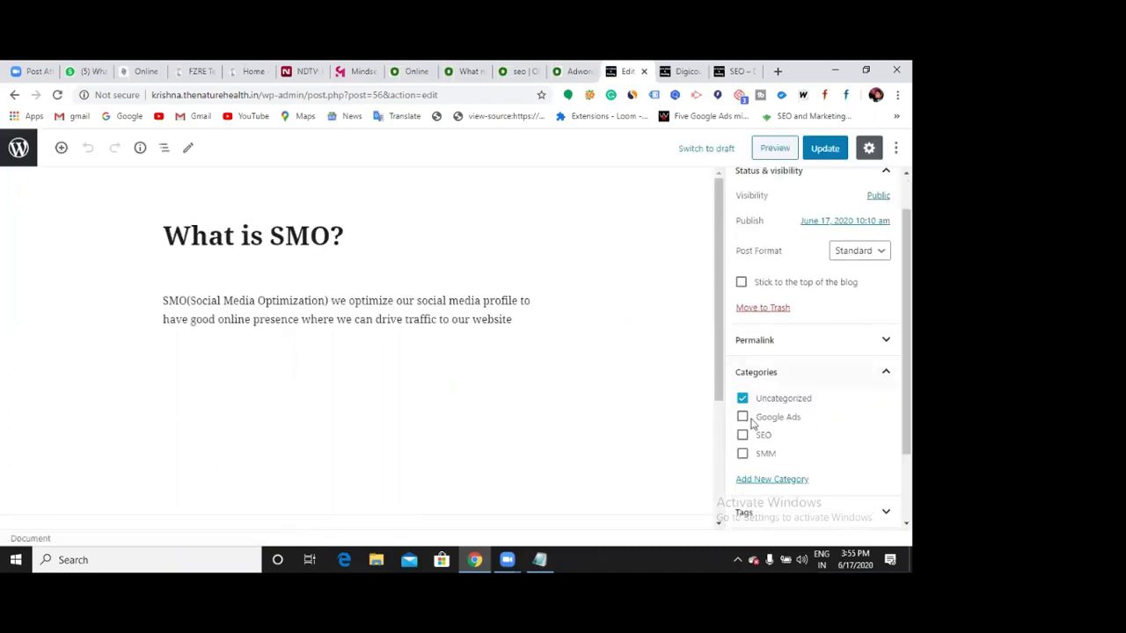
click(742, 417)
click(743, 435)
click(742, 453)
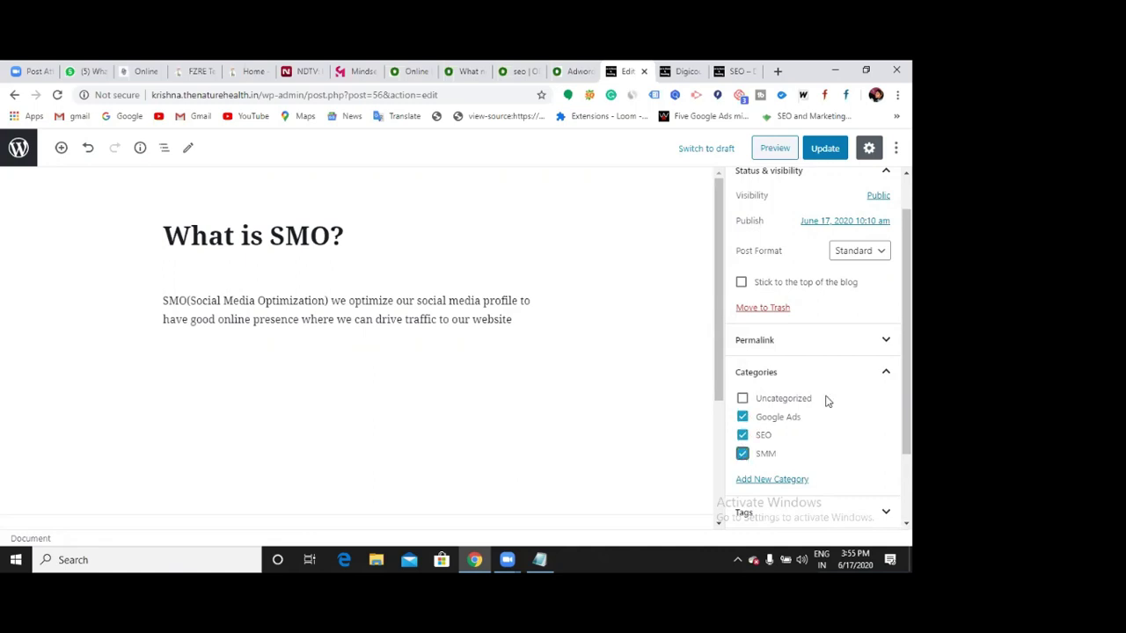
click(825, 148)
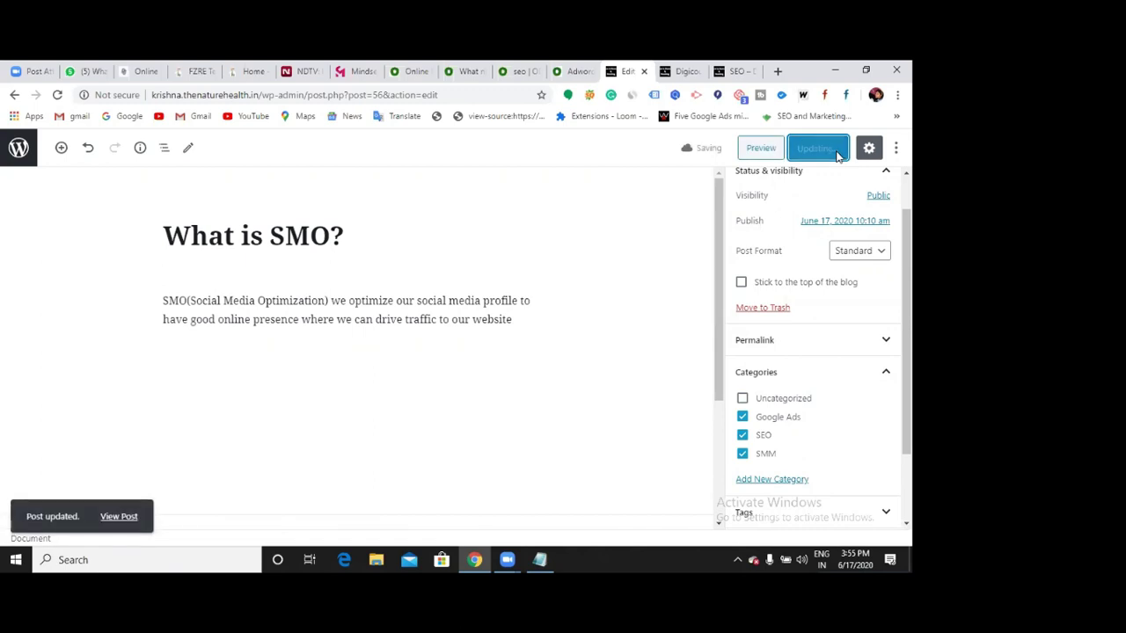
Step: Reload the SEO category page on the live site and examine the posts listed there and their category labels
click(731, 75)
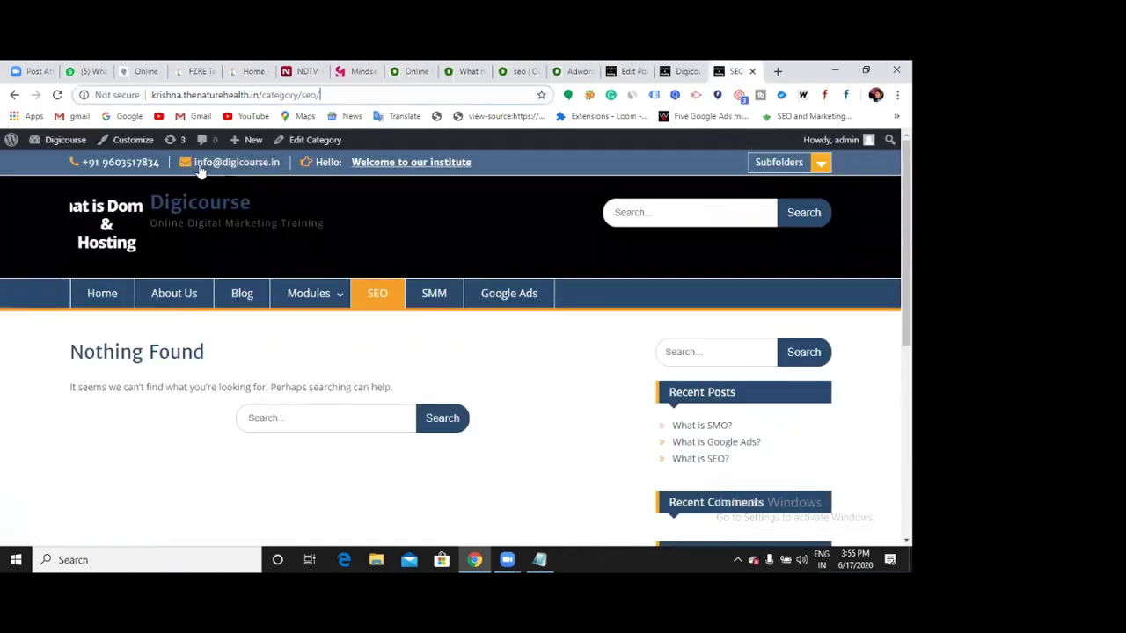
click(58, 100)
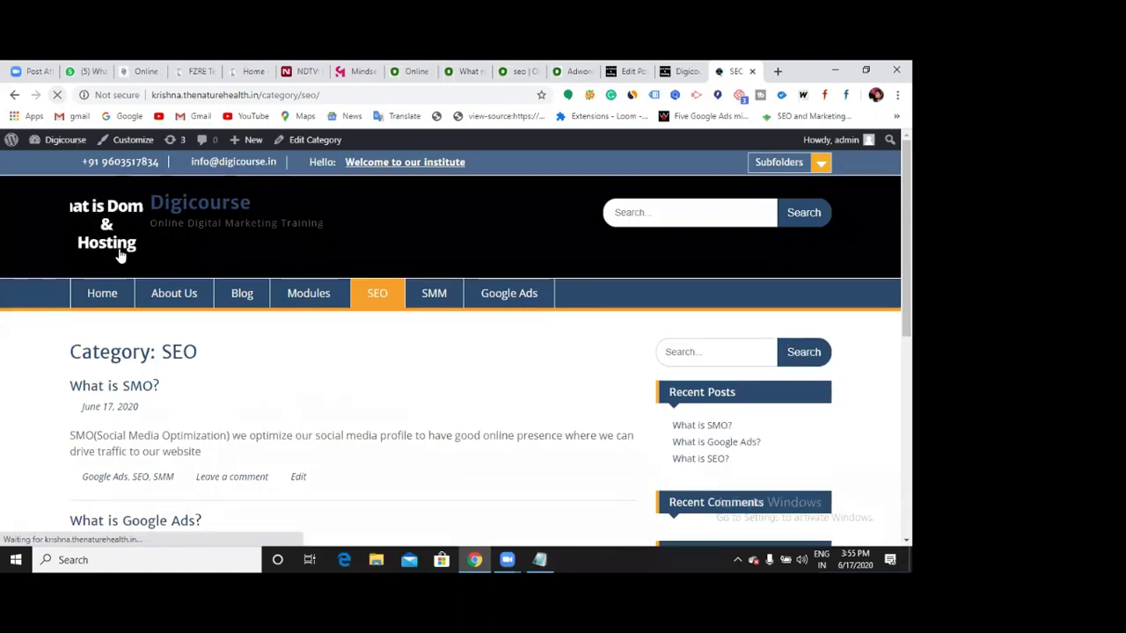
scroll(145, 352, down, 1)
scroll(276, 277, down, 4)
scroll(293, 290, up, 3)
scroll(286, 308, down, 3)
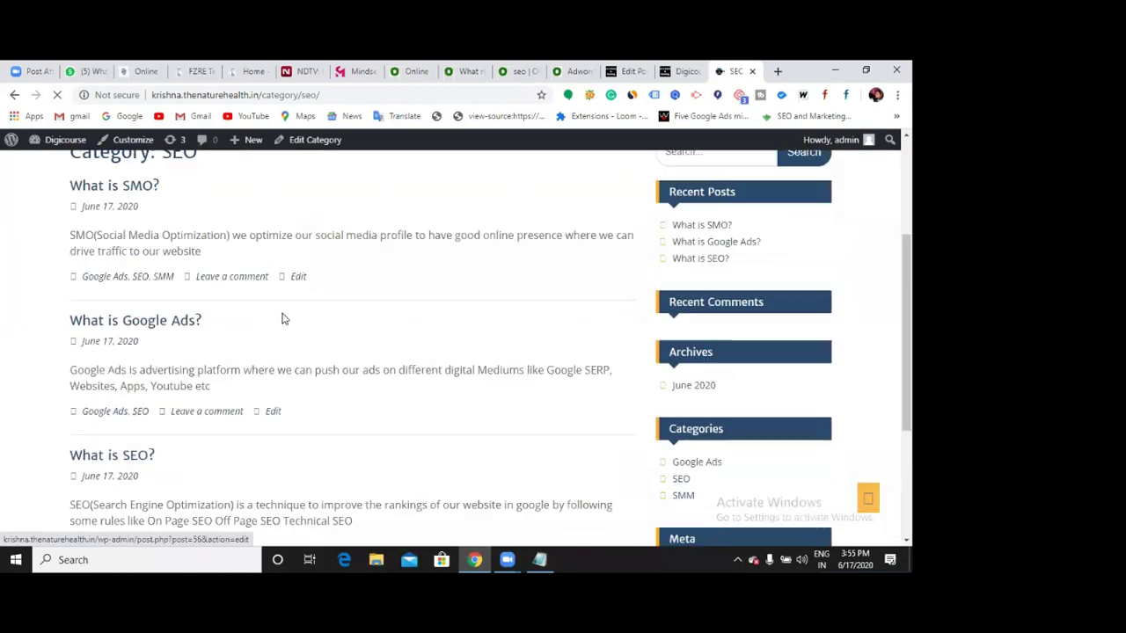
scroll(282, 319, up, 3)
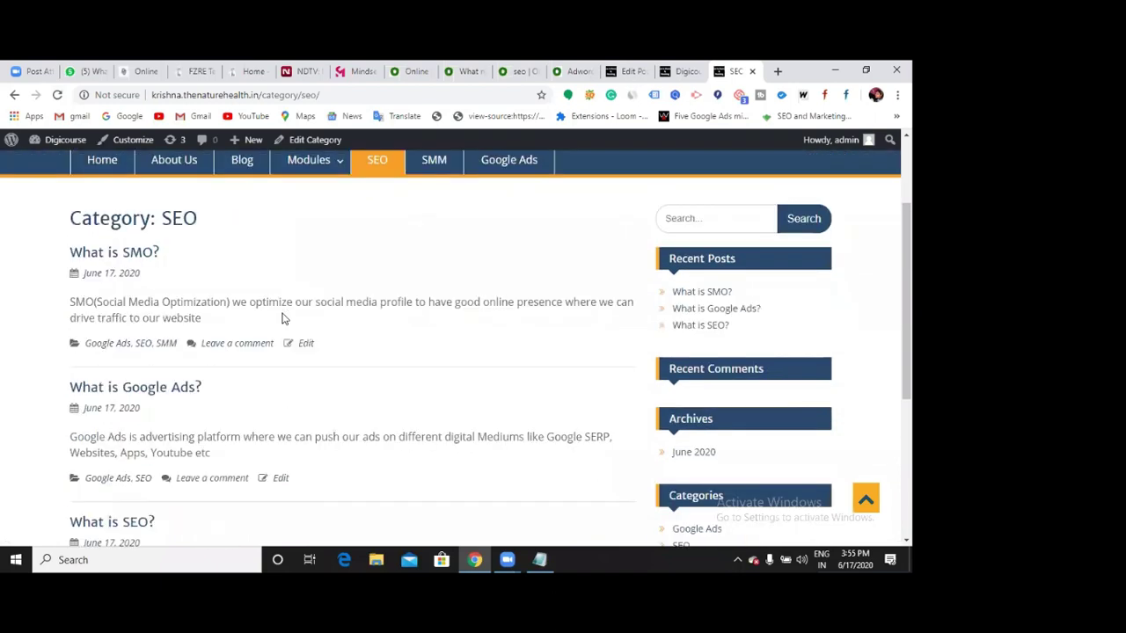
scroll(138, 395, down, 3)
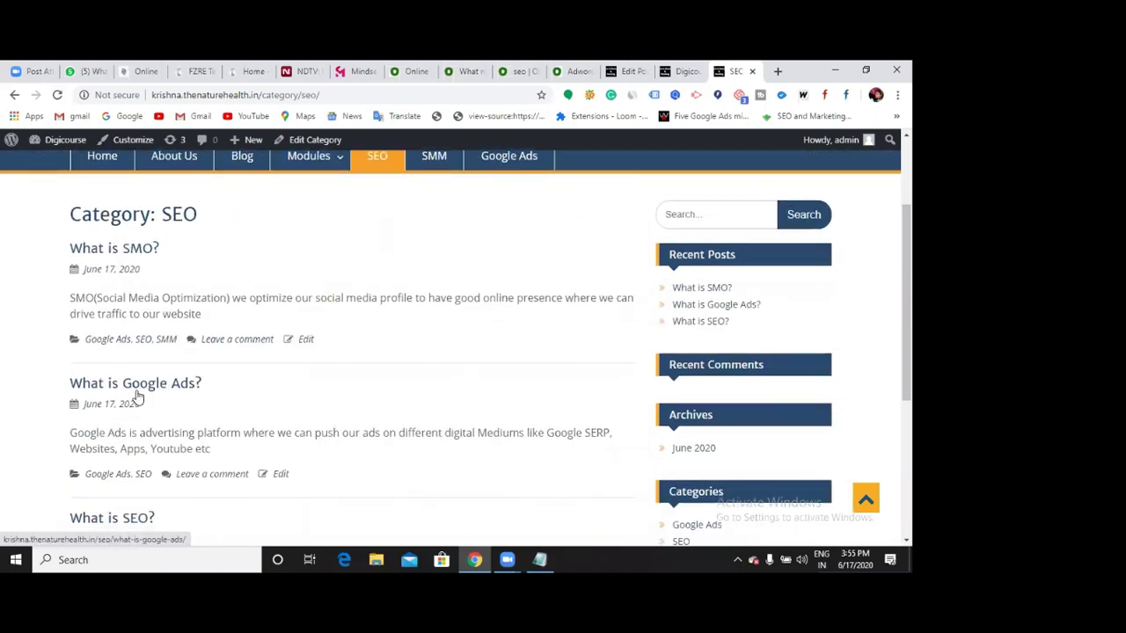
scroll(138, 395, up, 5)
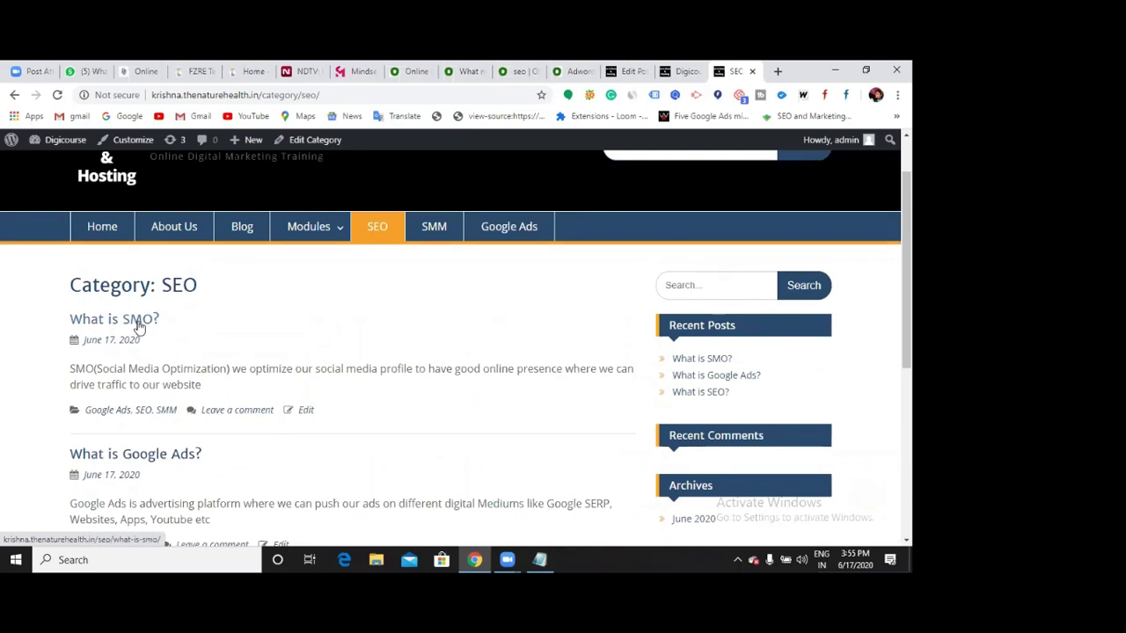
scroll(146, 335, down, 3)
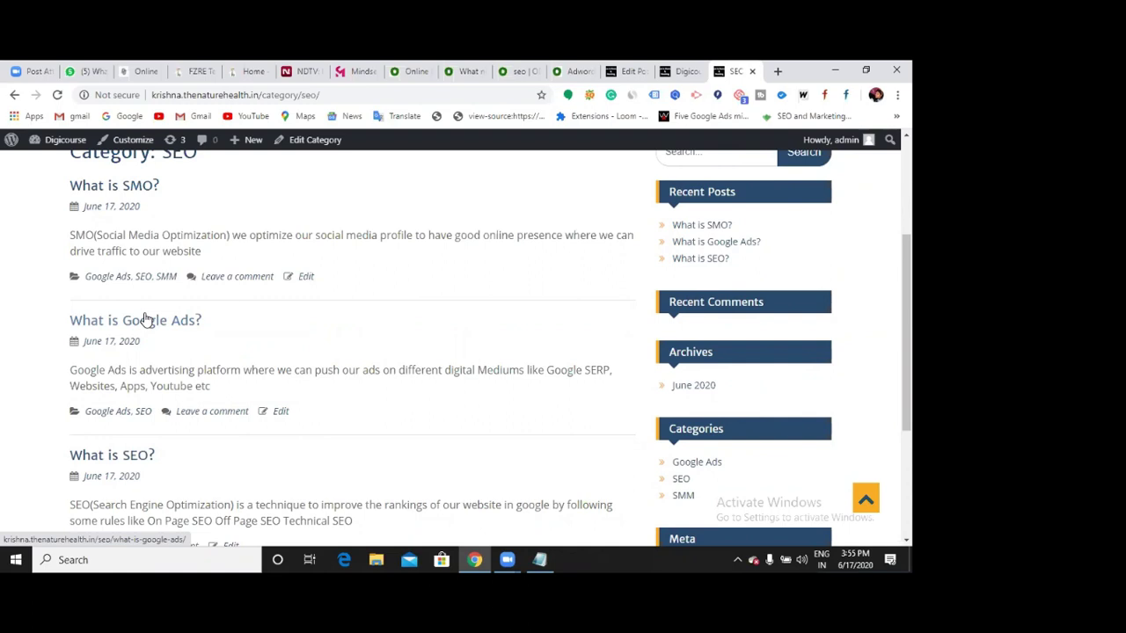
scroll(400, 281, up, 3)
Step: Open the SMM and Google Ads category pages from the site navigation and review the posts listed in each
click(423, 295)
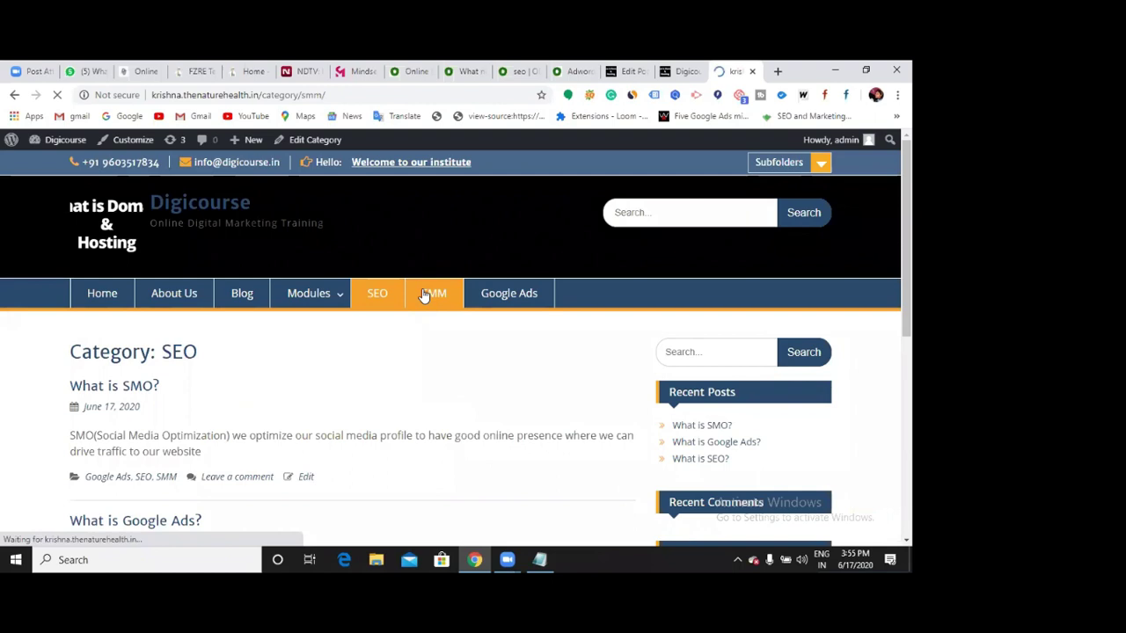
scroll(420, 375, down, 2)
scroll(416, 376, up, 2)
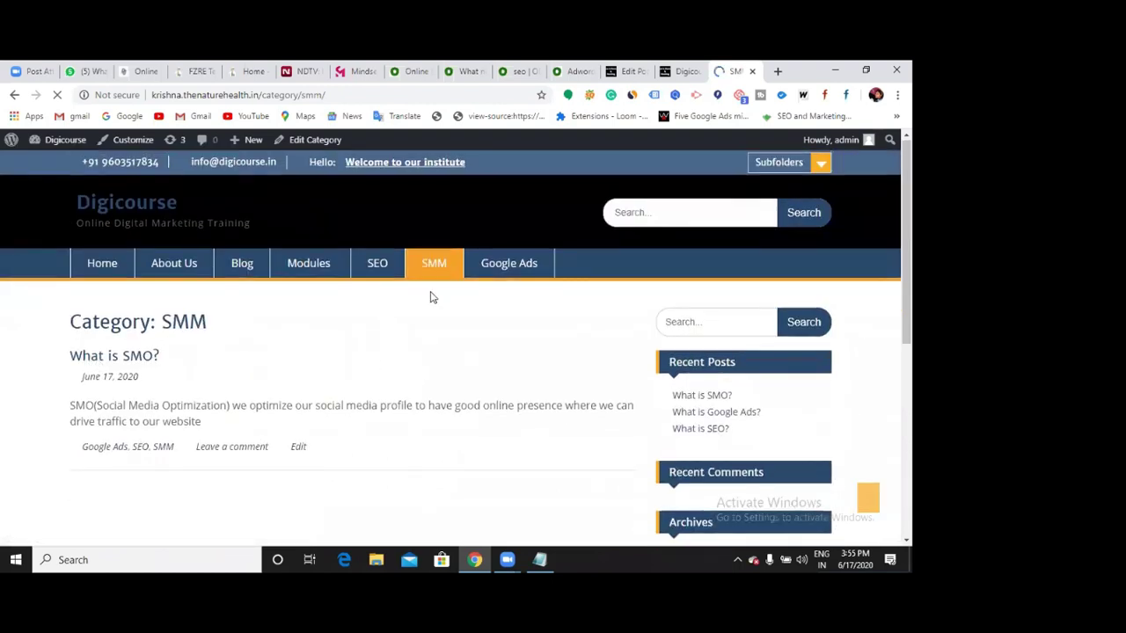
click(499, 300)
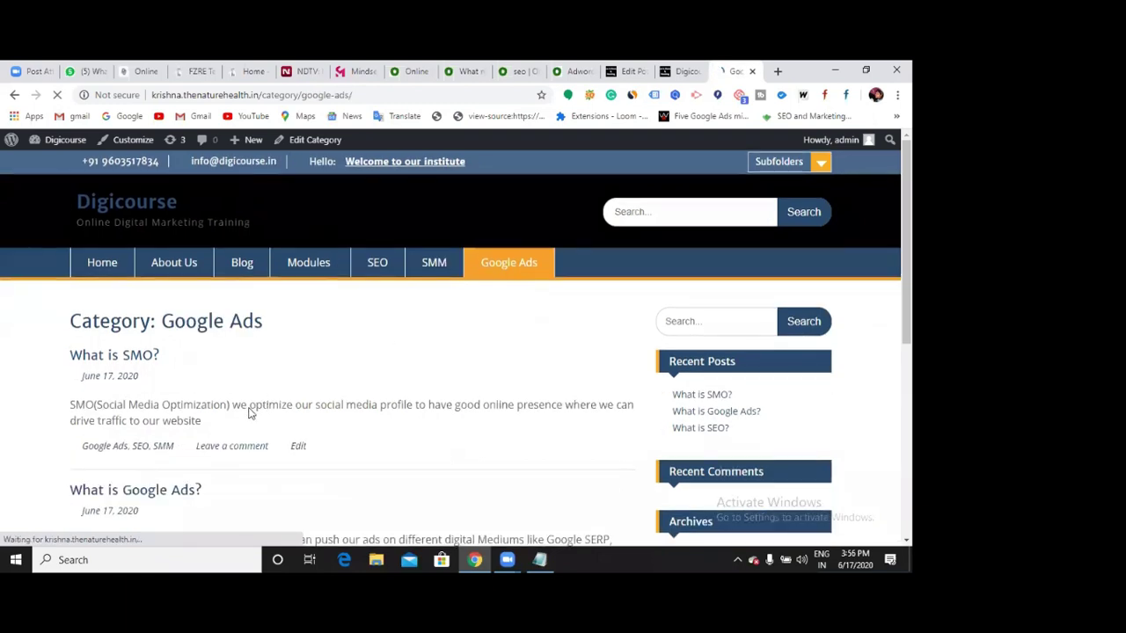
scroll(249, 410, down, 2)
scroll(249, 410, up, 2)
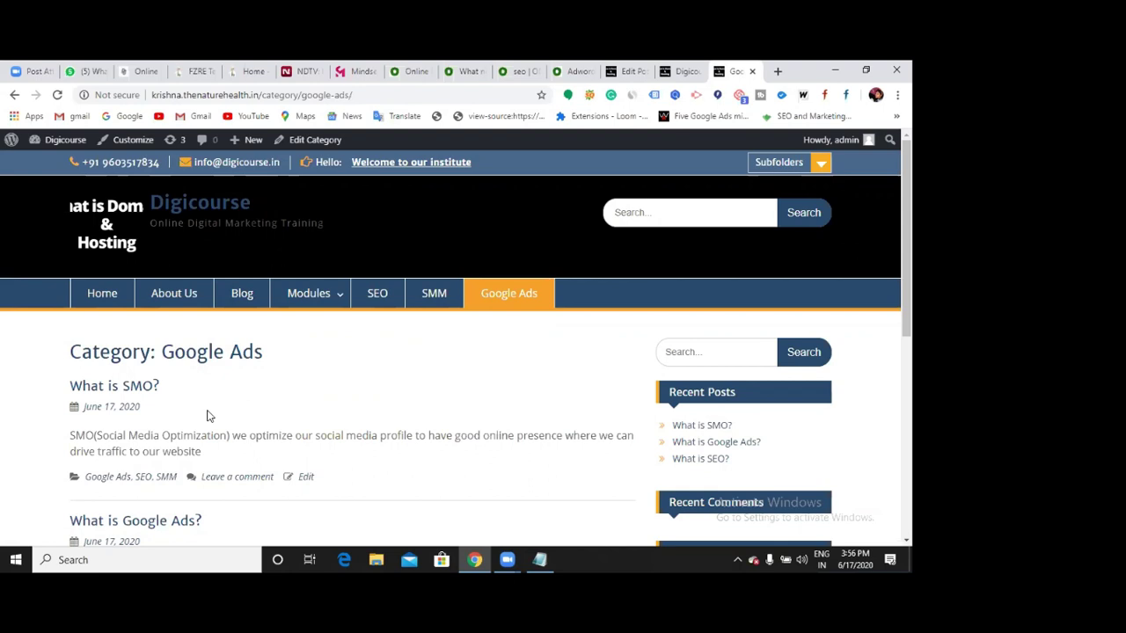
Step: Open the Blog page from the site navigation and compare its post list with the category navigation items
click(242, 299)
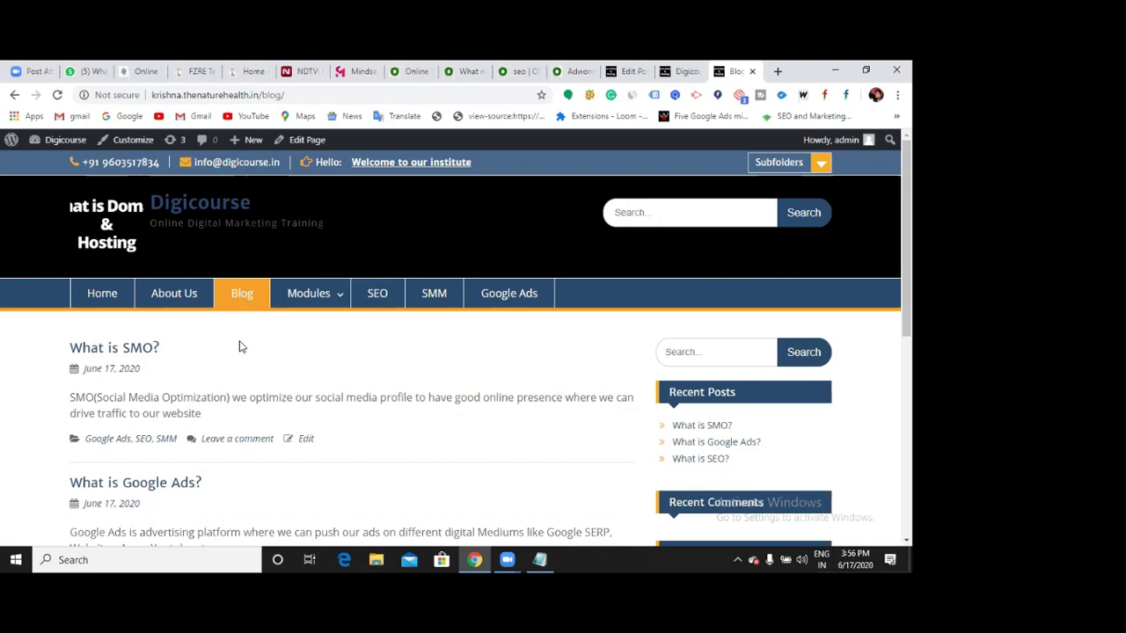
scroll(244, 344, down, 3)
scroll(309, 310, up, 2)
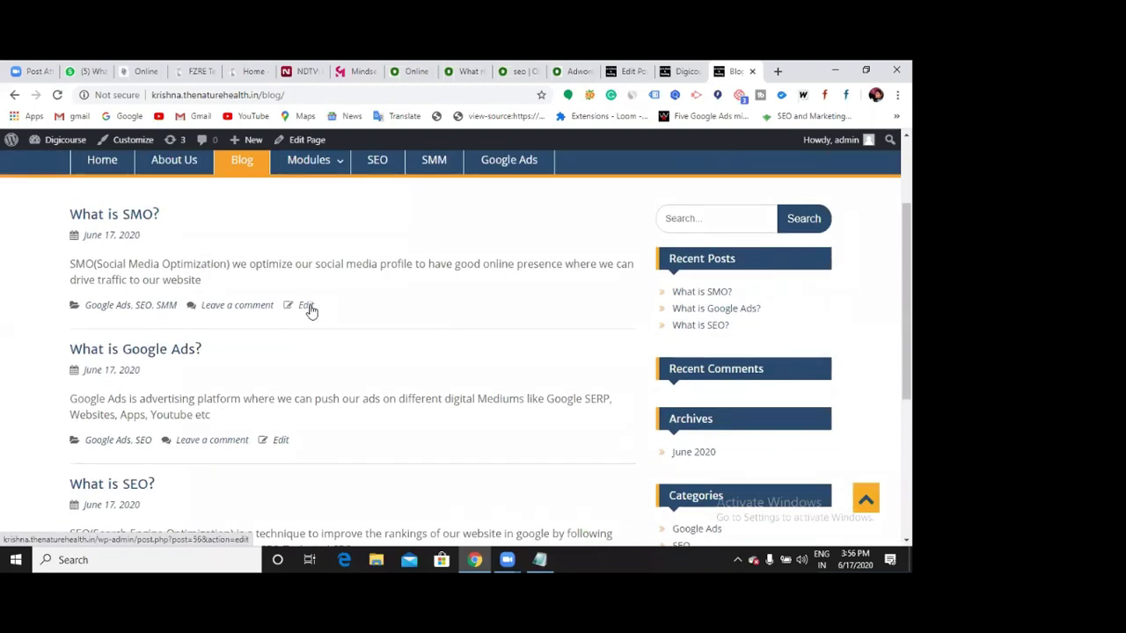
scroll(372, 307, up, 1)
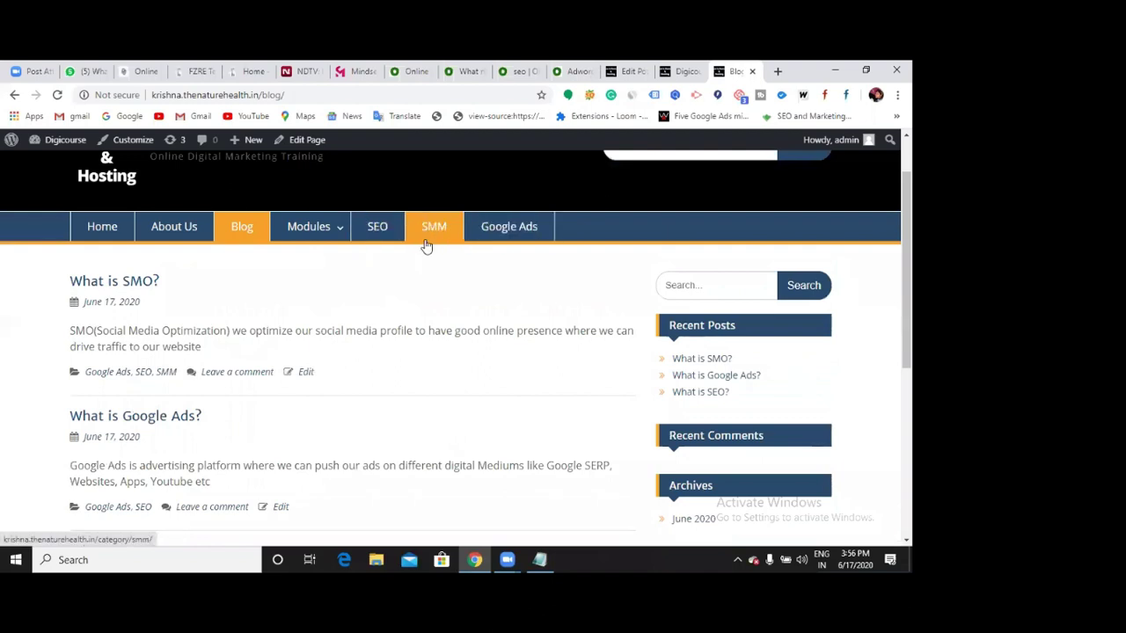
mouse_move(337, 240)
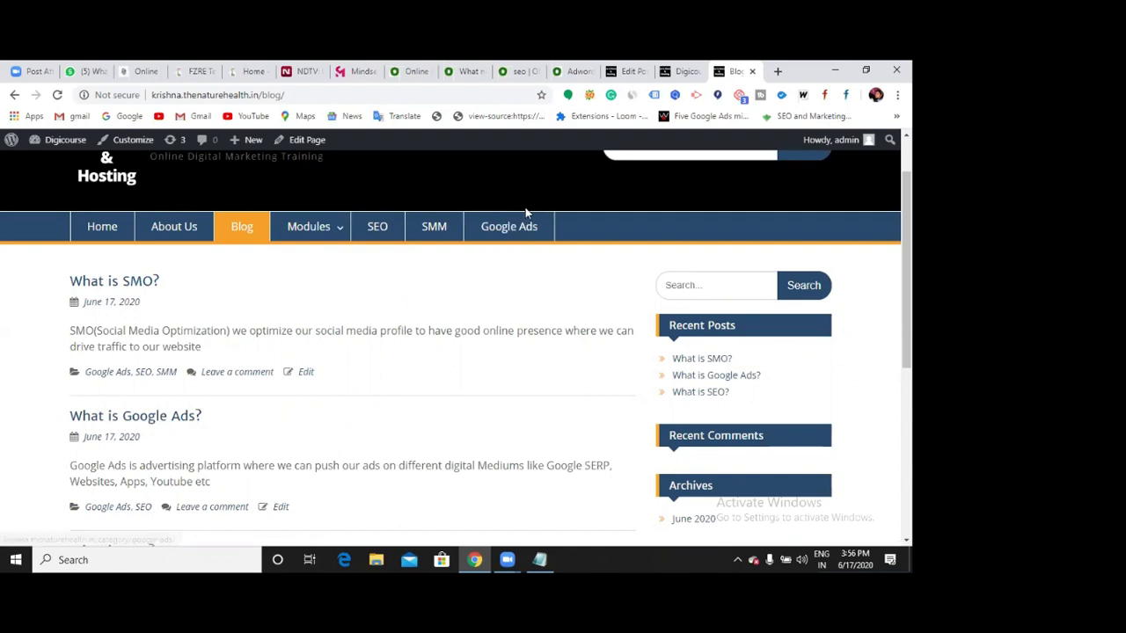
Step: Return to the site's admin area, open the list of all pages, and start a new blank page
click(625, 72)
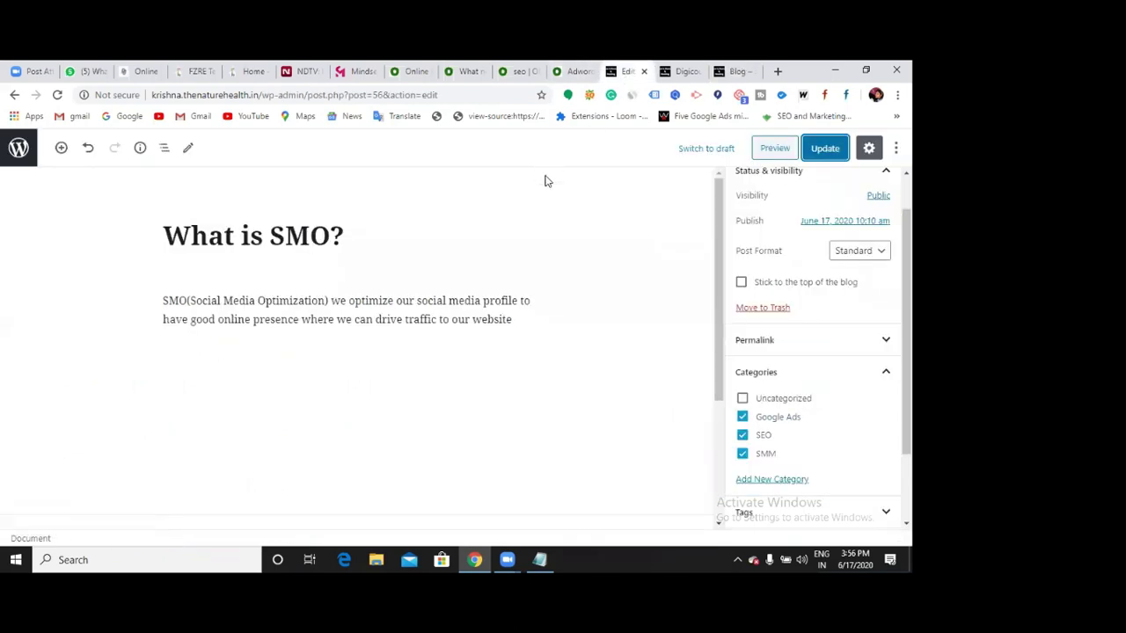
click(15, 96)
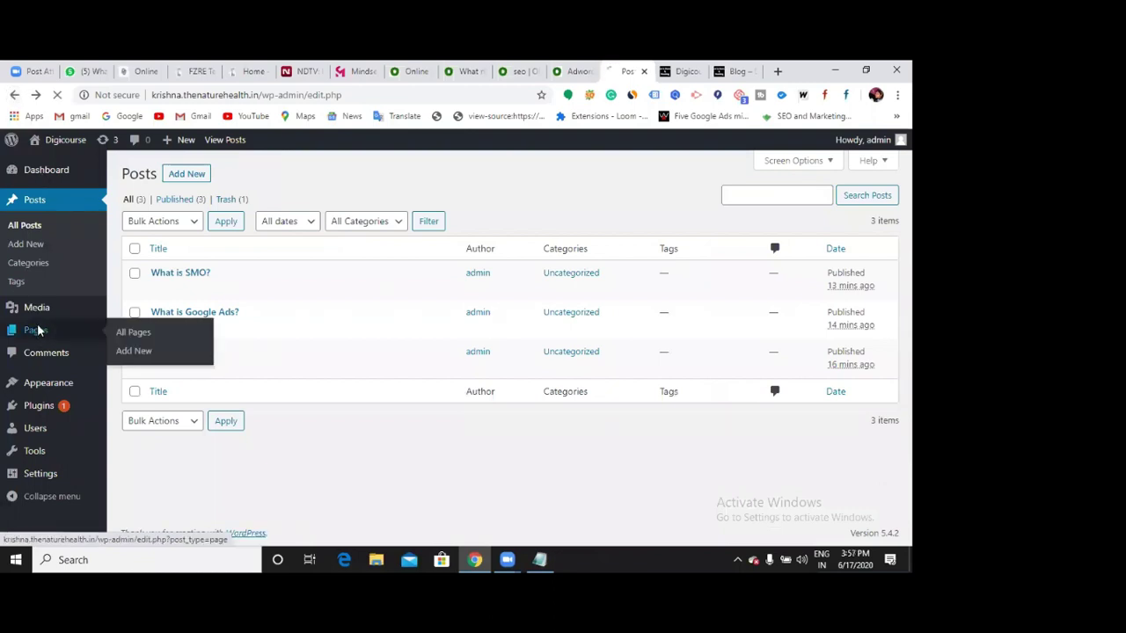
click(37, 331)
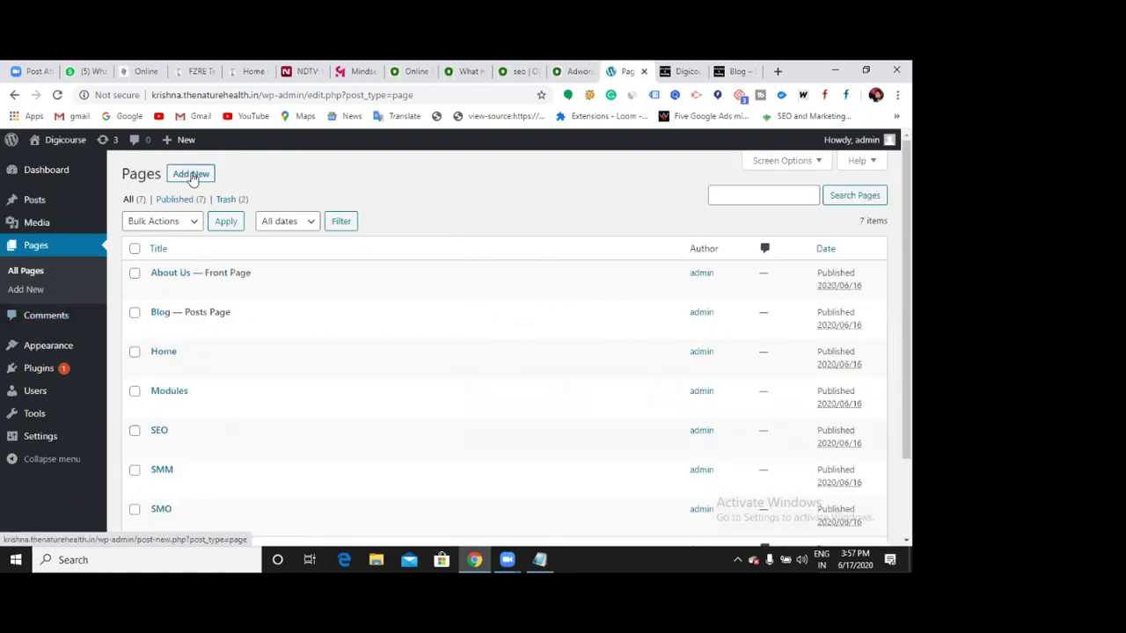
click(192, 175)
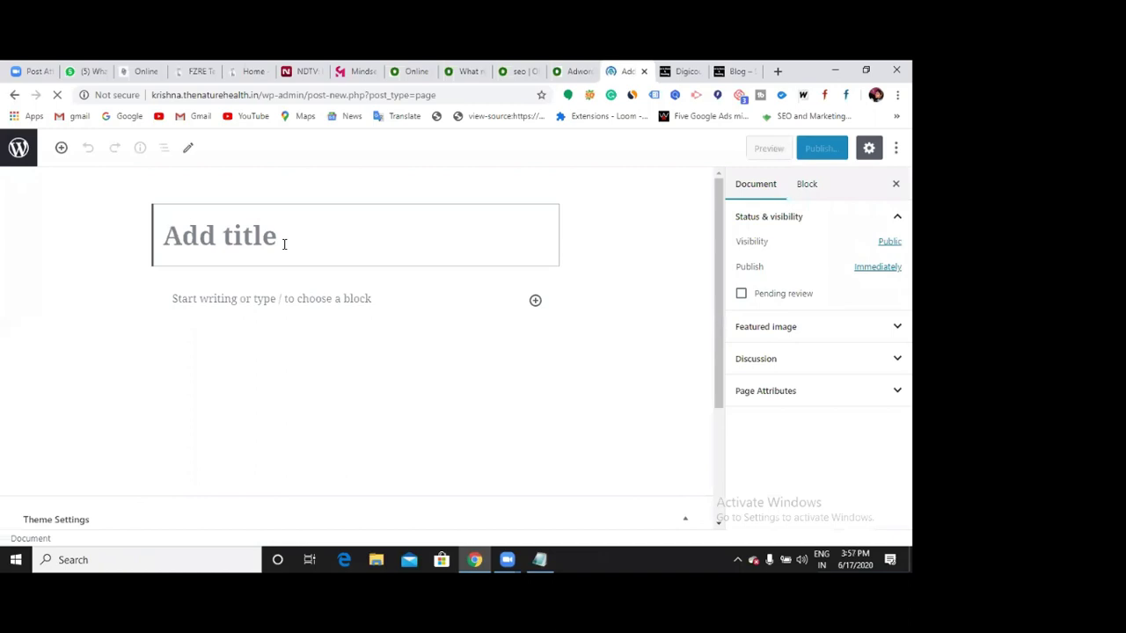
Step: Enter "What is Digital Marketing?" as the title of the new page
text(Wha)
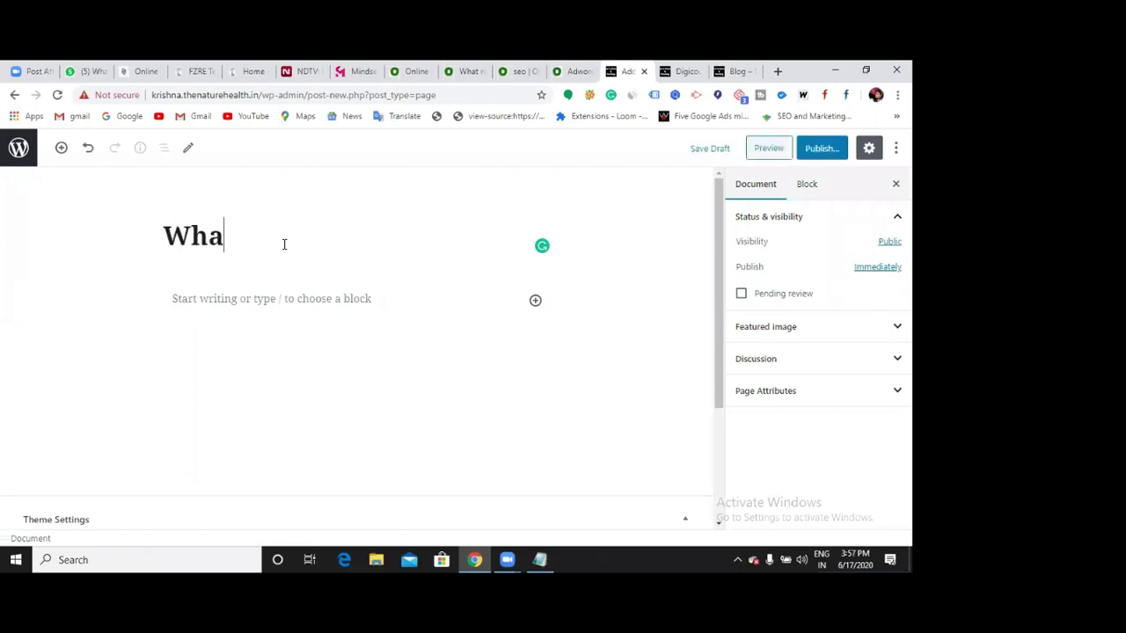
text(t is Digital)
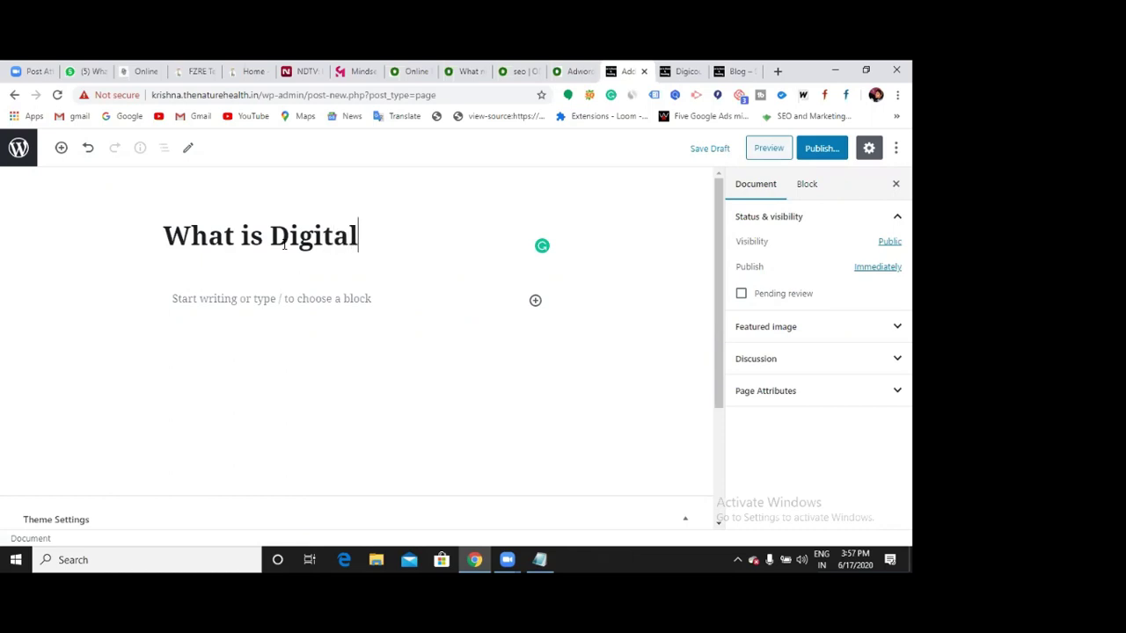
text( Marketing)
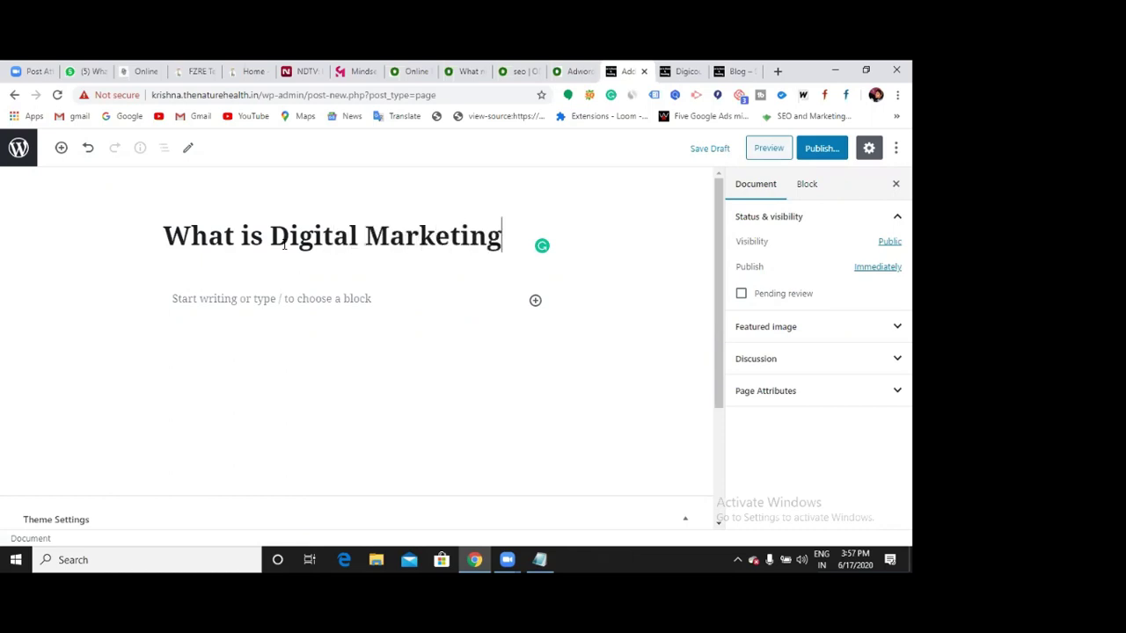
text(?)
Step: Add the paragraph "Digital Marketing is marketing to promote our services or products online" below the page title
click(277, 289)
text(Digital Marketing is marketing )
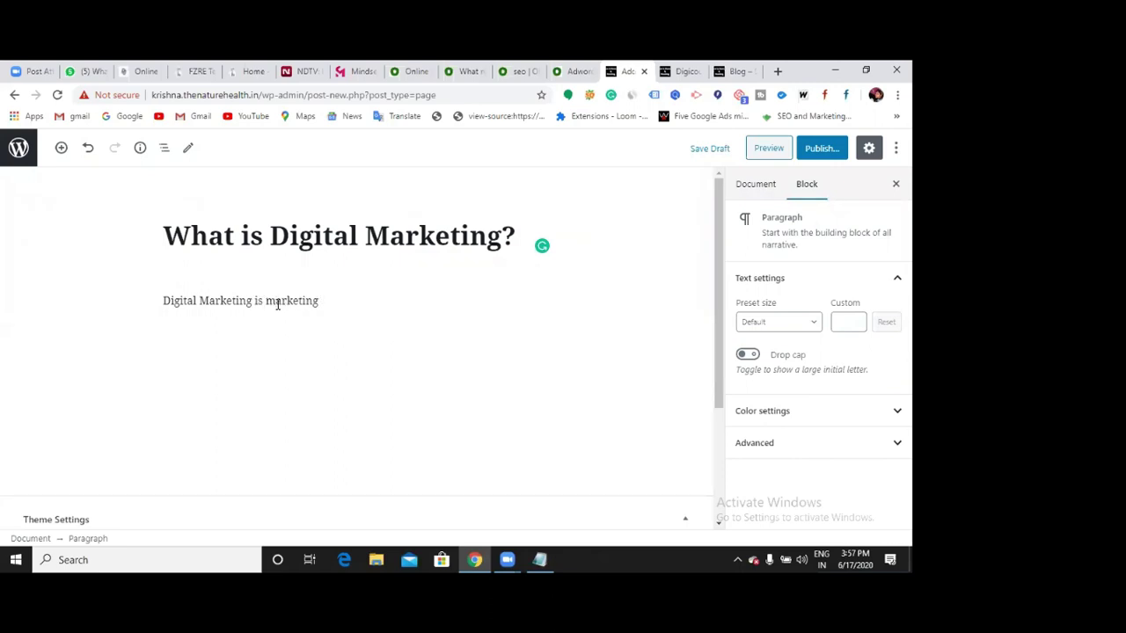
text(to promote our services)
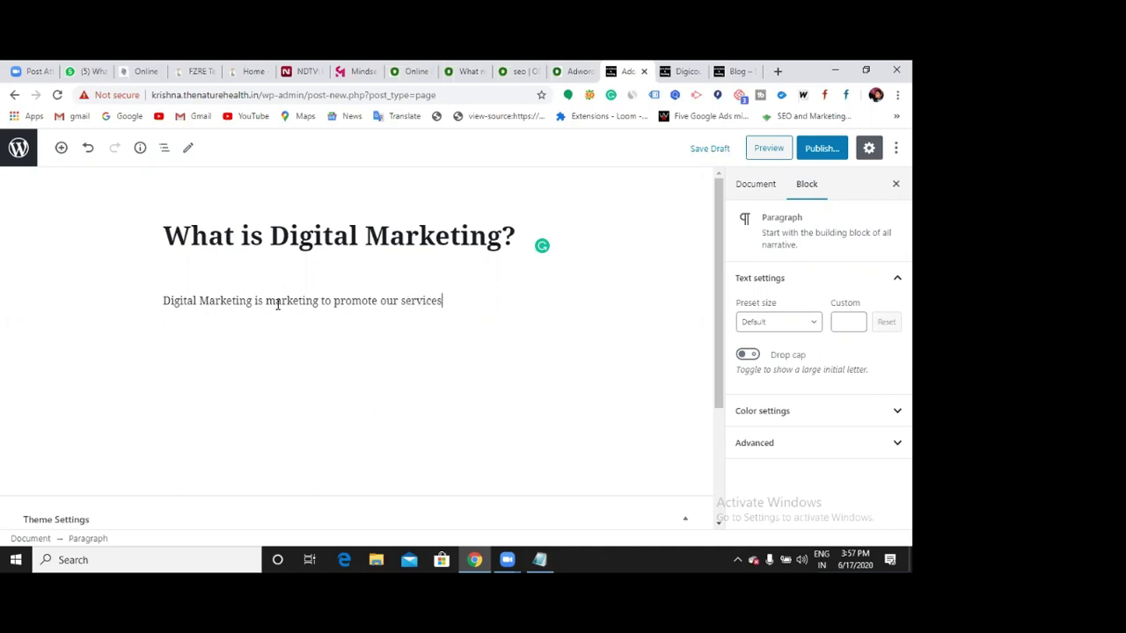
text( or products online)
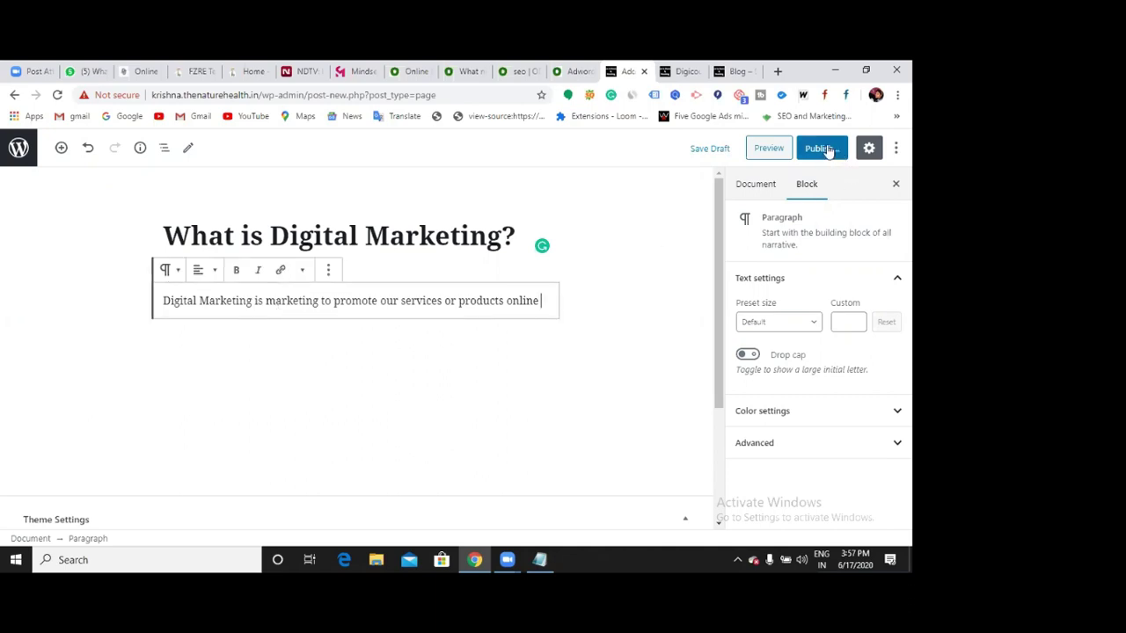
Step: Glance at the live site and its Blog page, then publish the new page and show its document settings
click(680, 74)
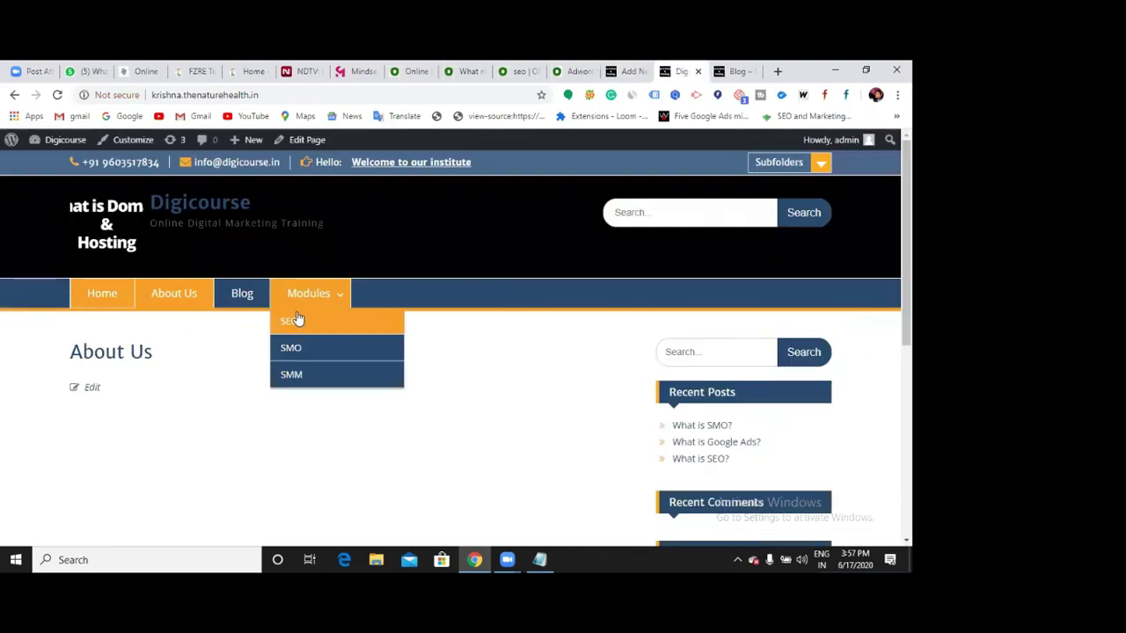
click(745, 75)
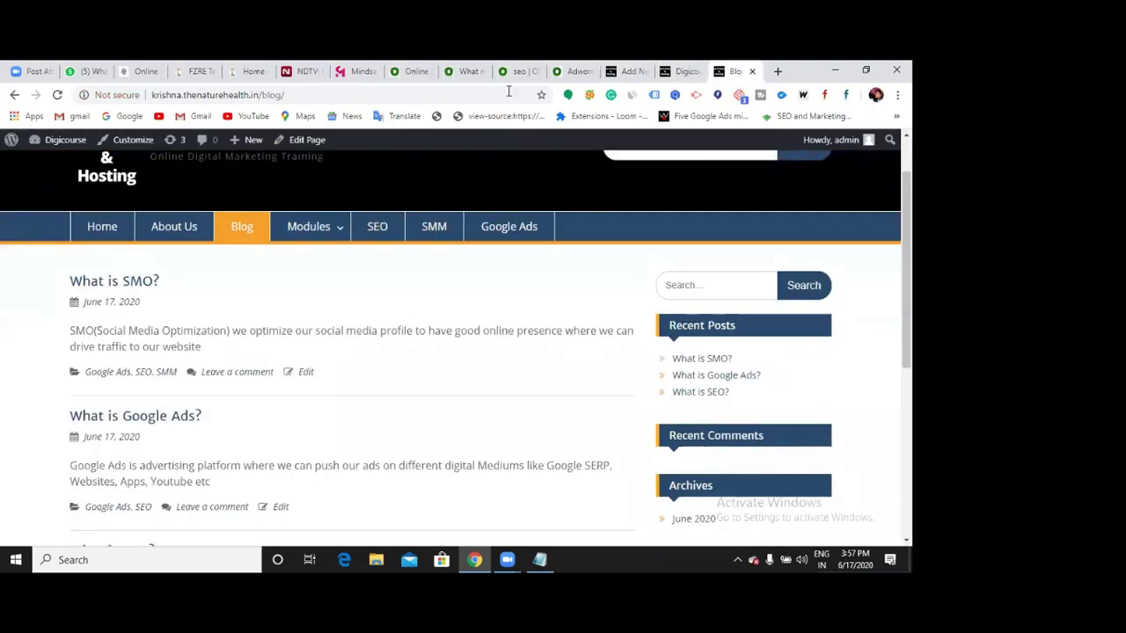
click(623, 76)
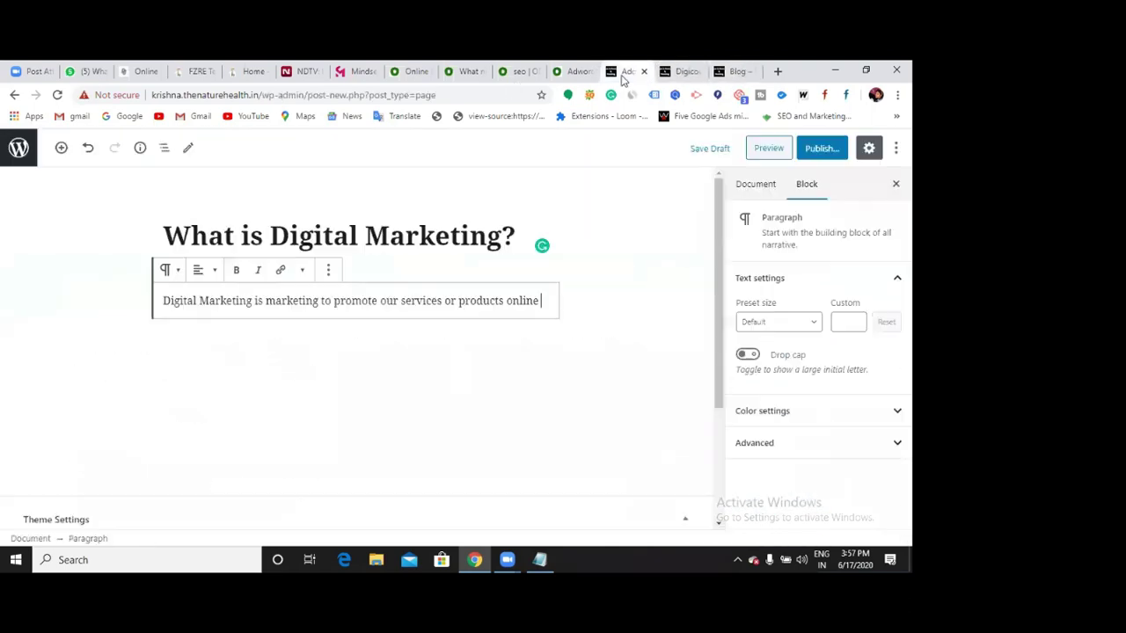
click(818, 150)
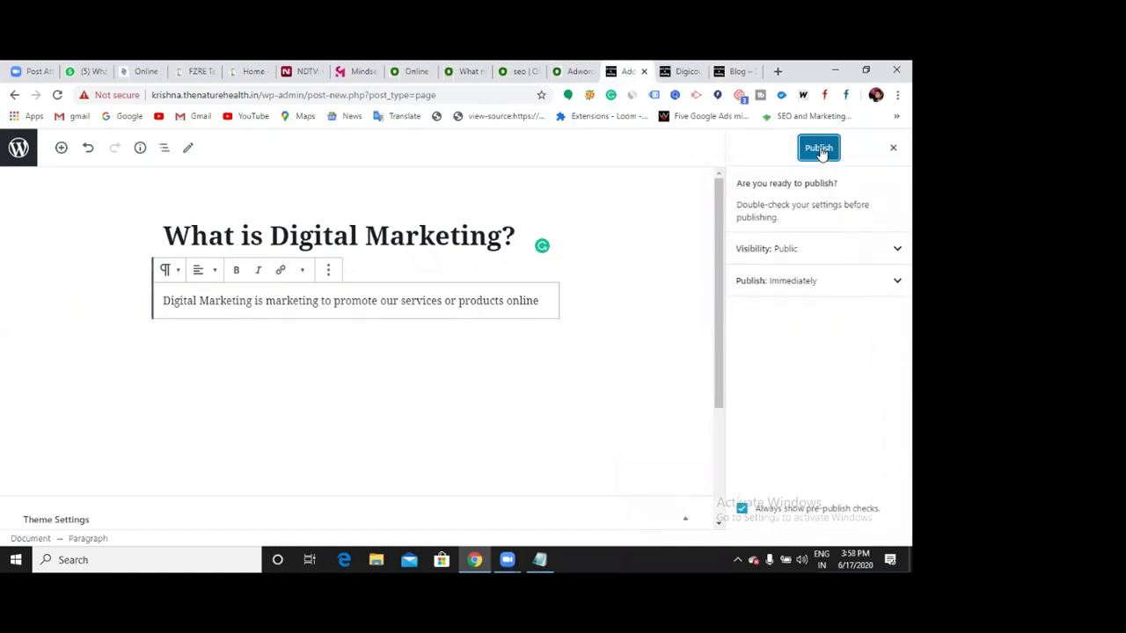
click(819, 148)
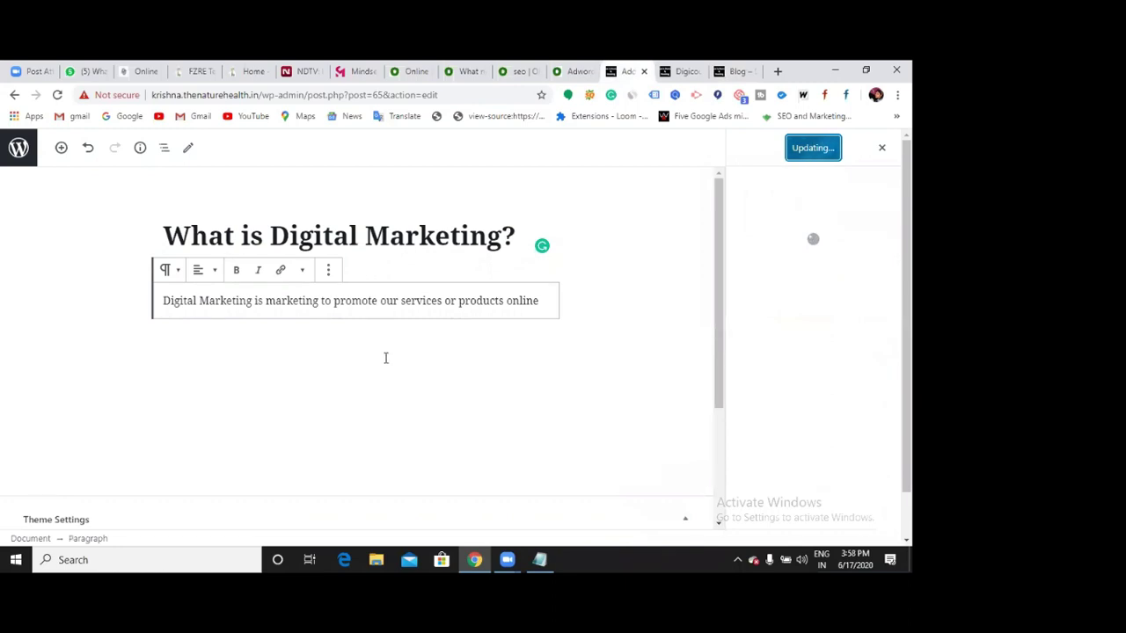
click(893, 148)
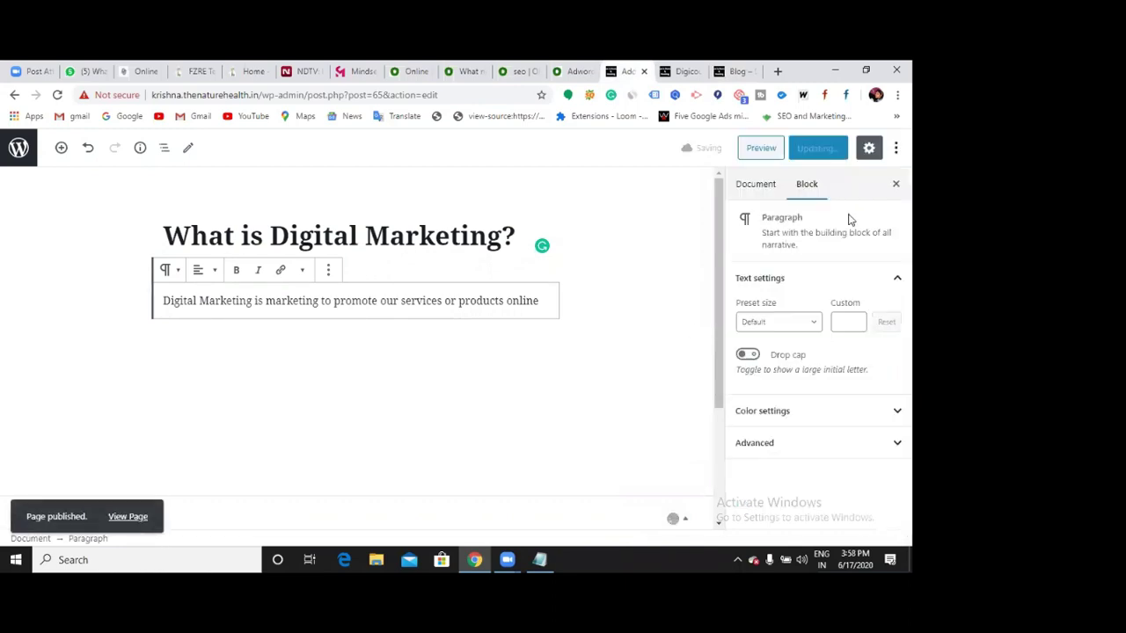
click(755, 184)
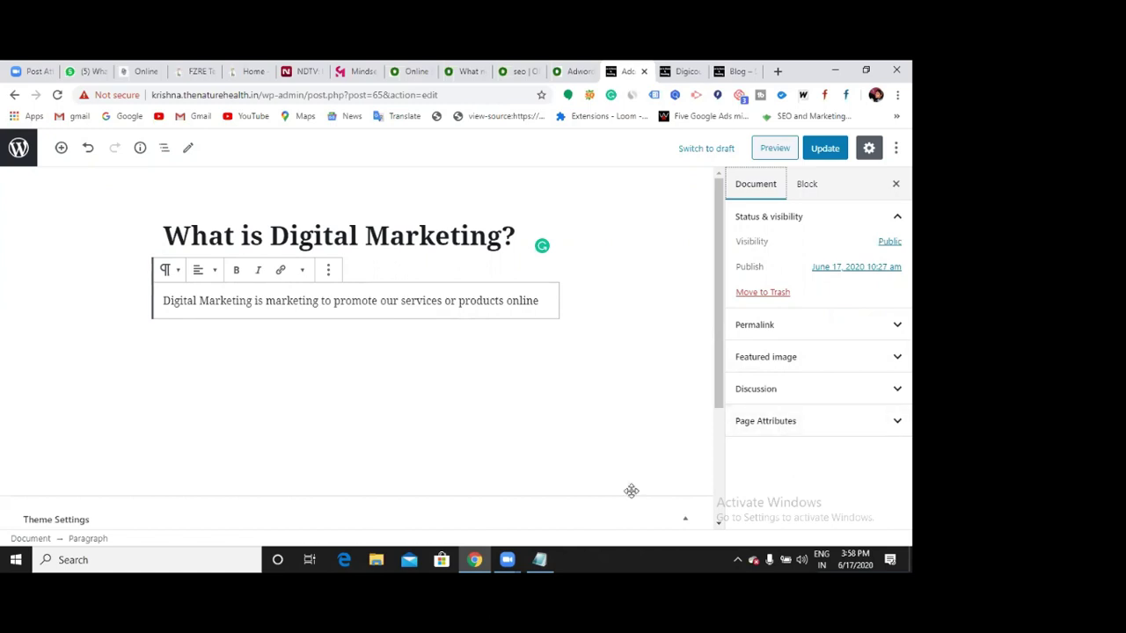
Step: Switch to the Notepad notes, complete the last line as "100 blog..pages", and return to the browser
key(alt+Tab)
text(bl)
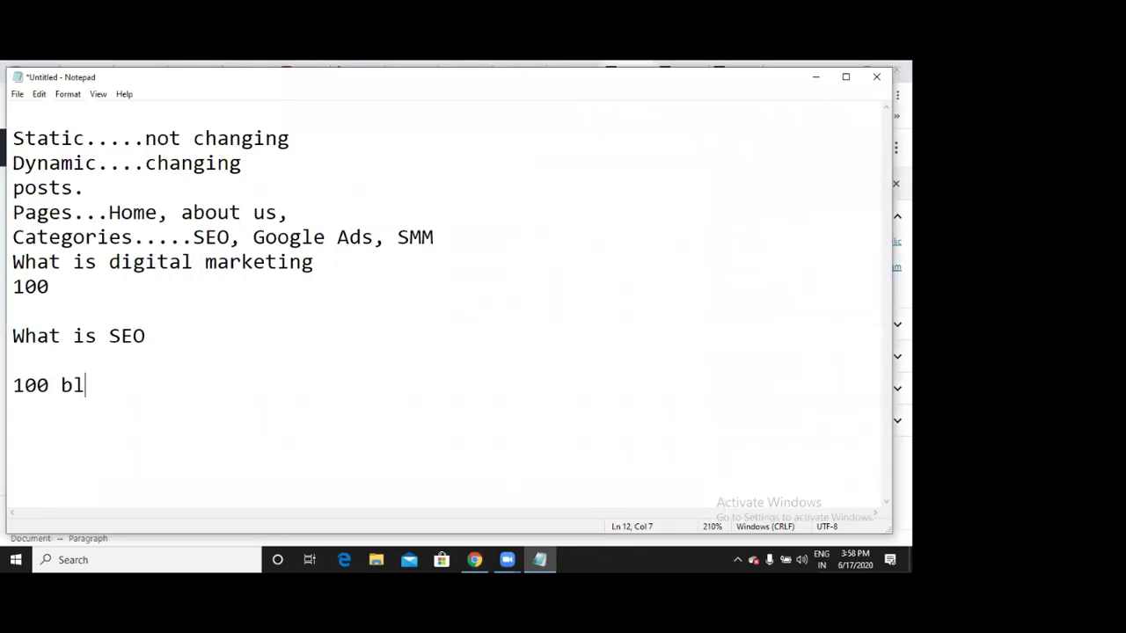
text(og..pages)
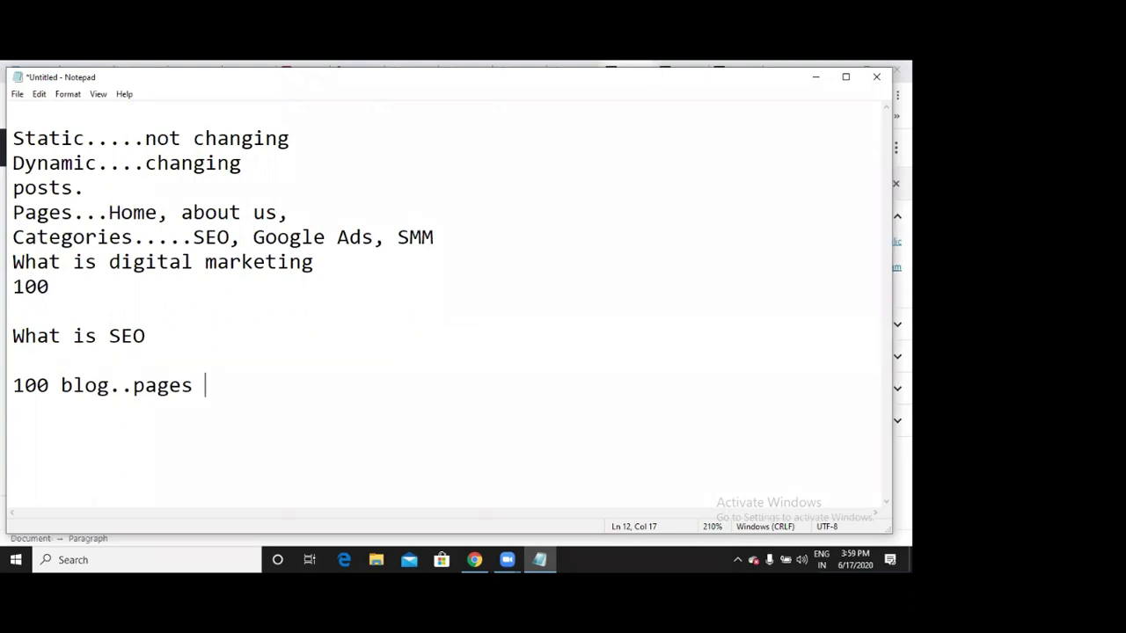
click(817, 79)
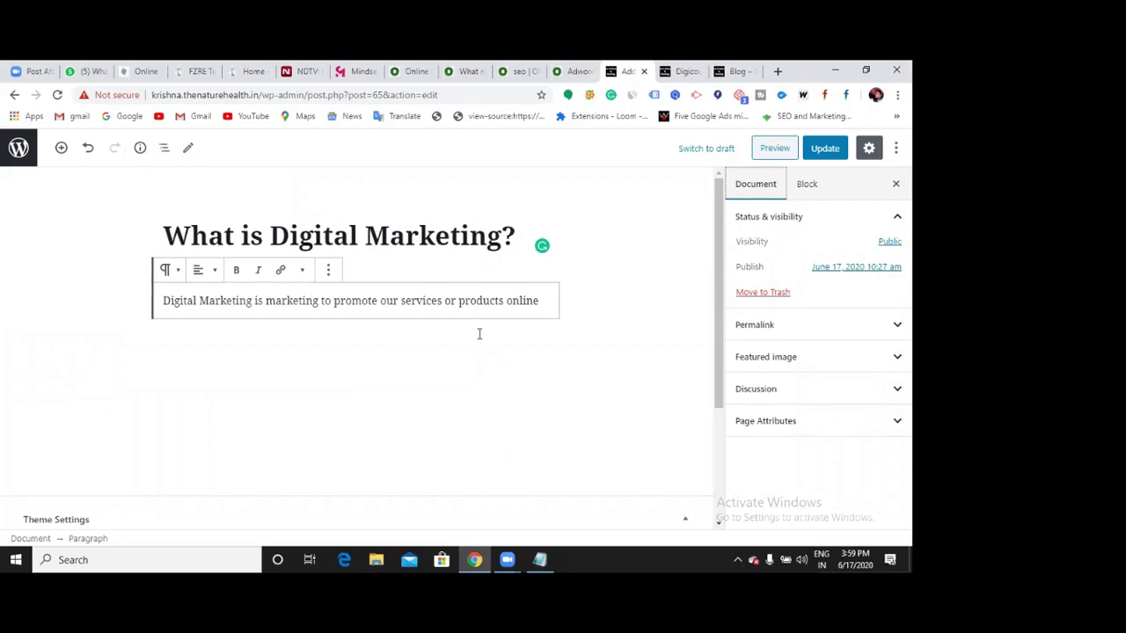
Step: Compare the live Blog post list and the site's home page with the published page in the editor
click(737, 74)
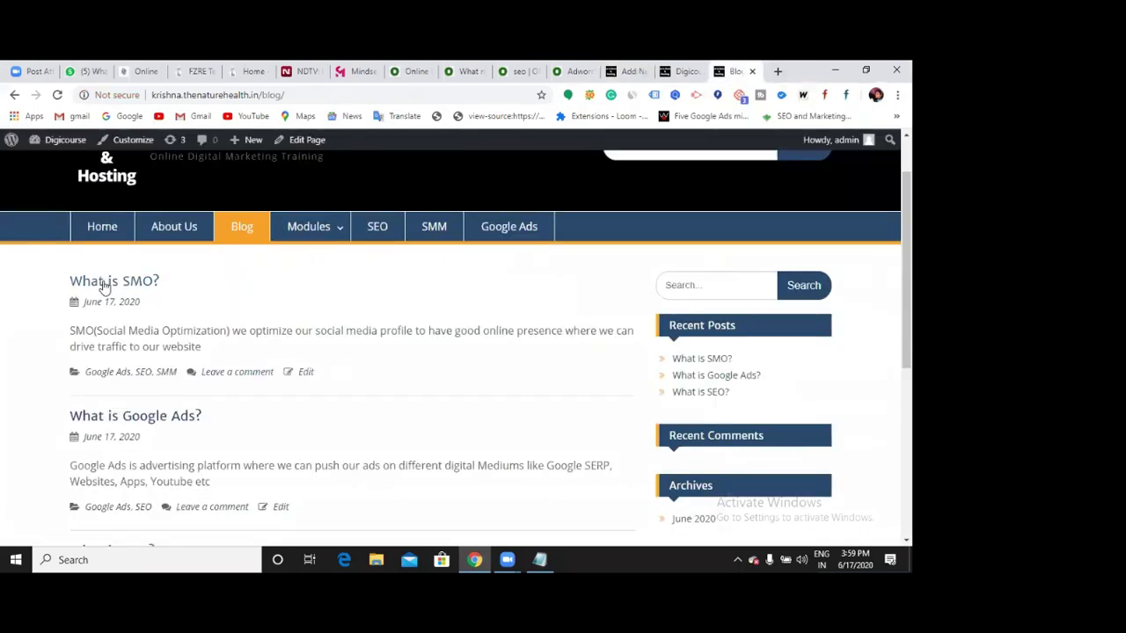
click(623, 73)
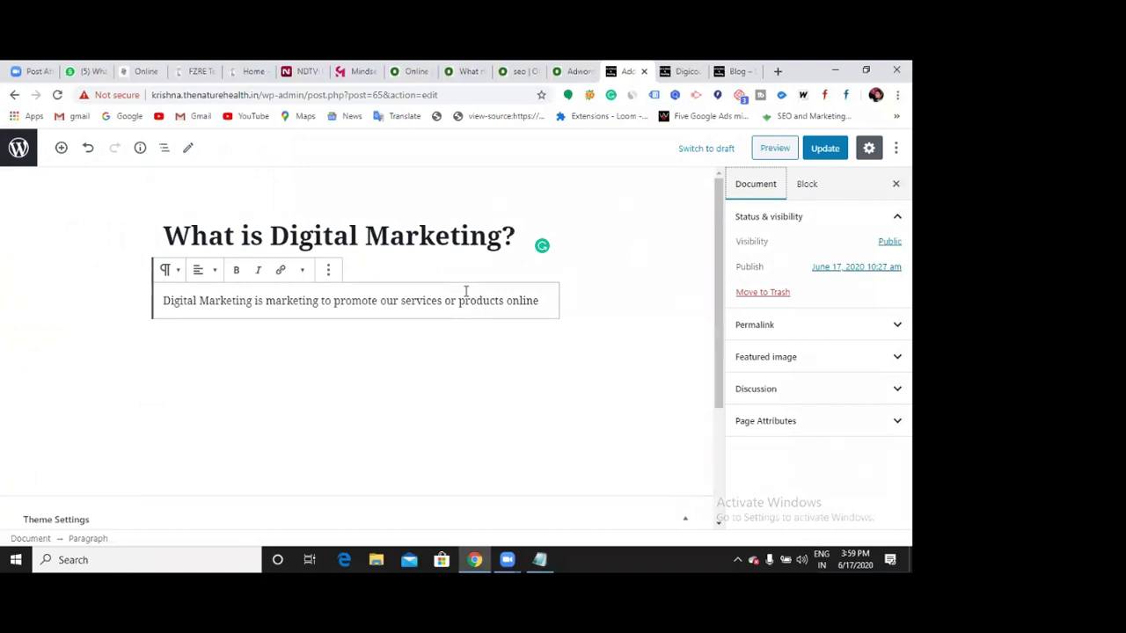
click(682, 71)
mouse_move(343, 286)
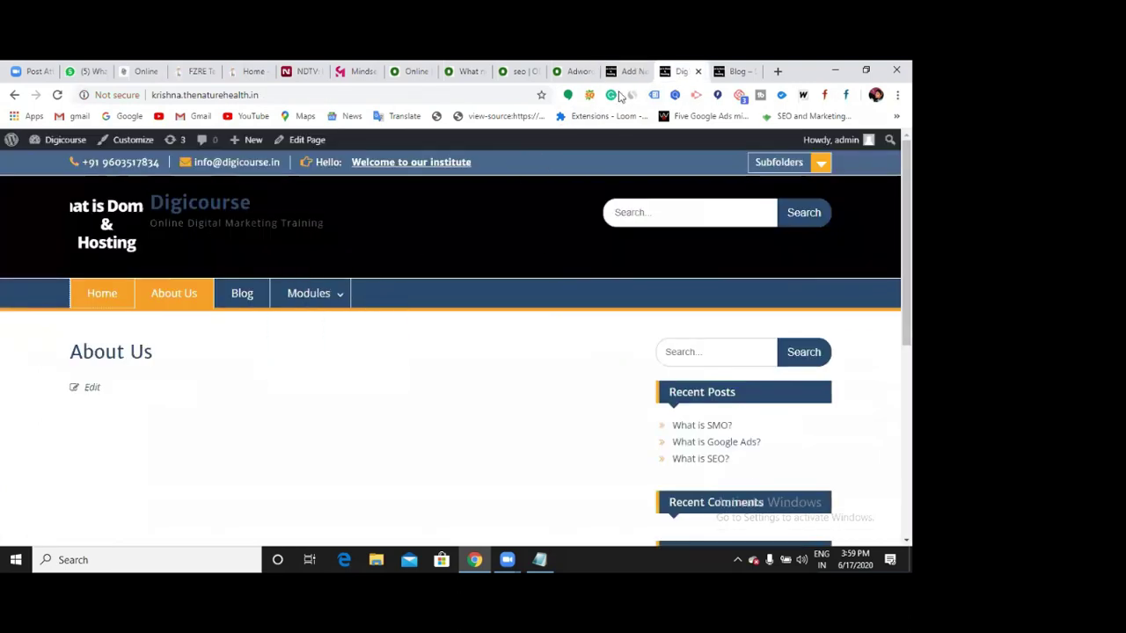
click(735, 71)
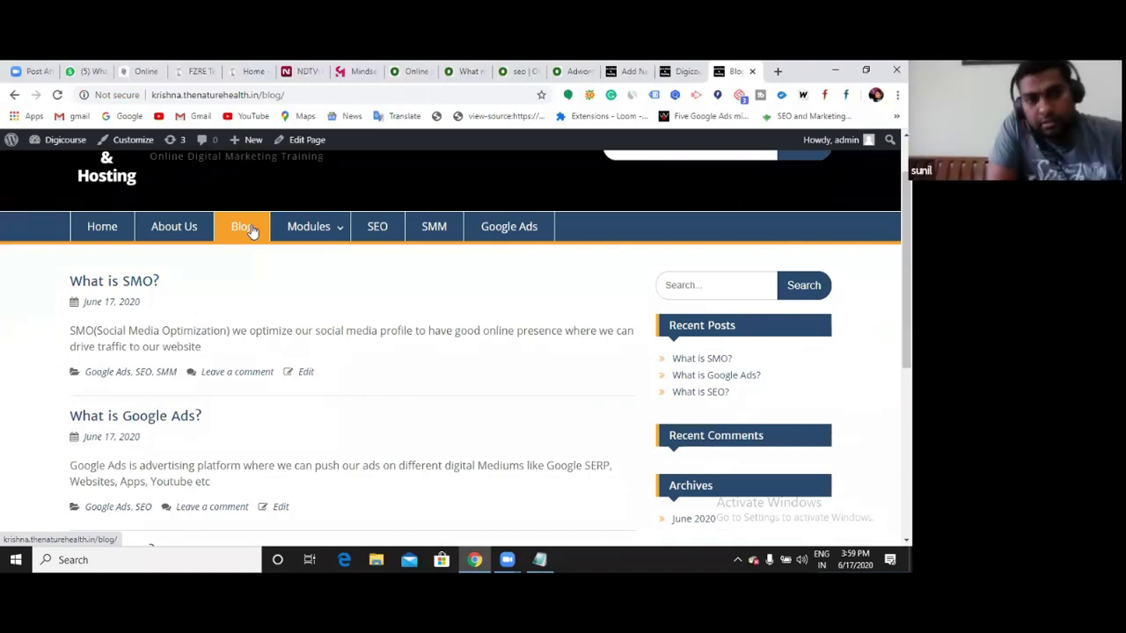
click(679, 74)
click(632, 72)
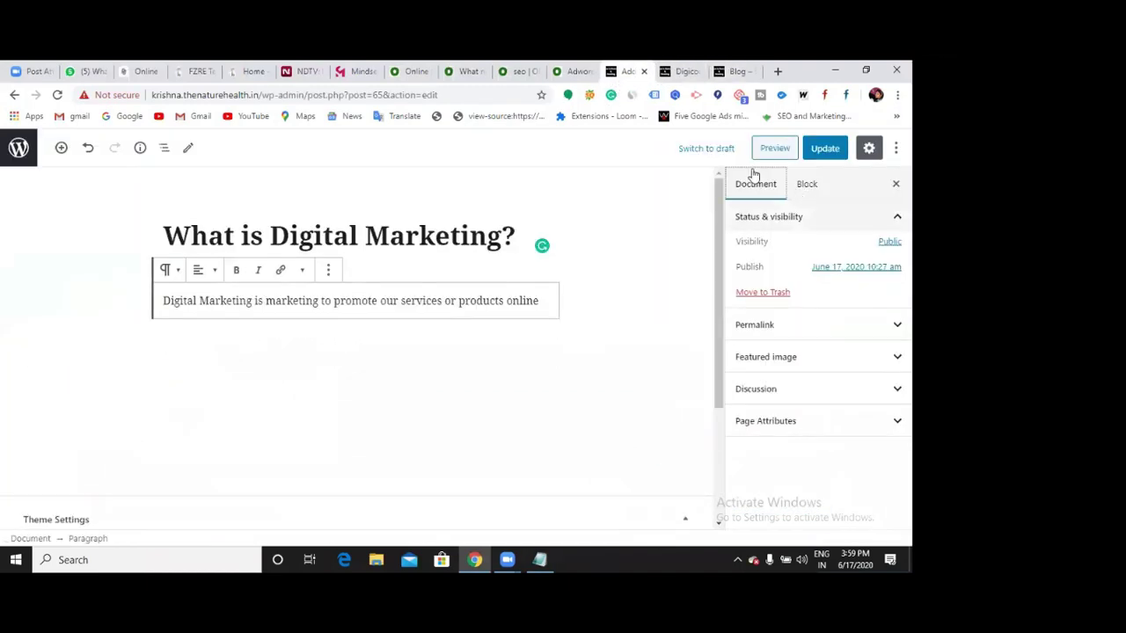
Step: Update the page, then reload the live Blog page and check its post list and address for the new page
click(818, 147)
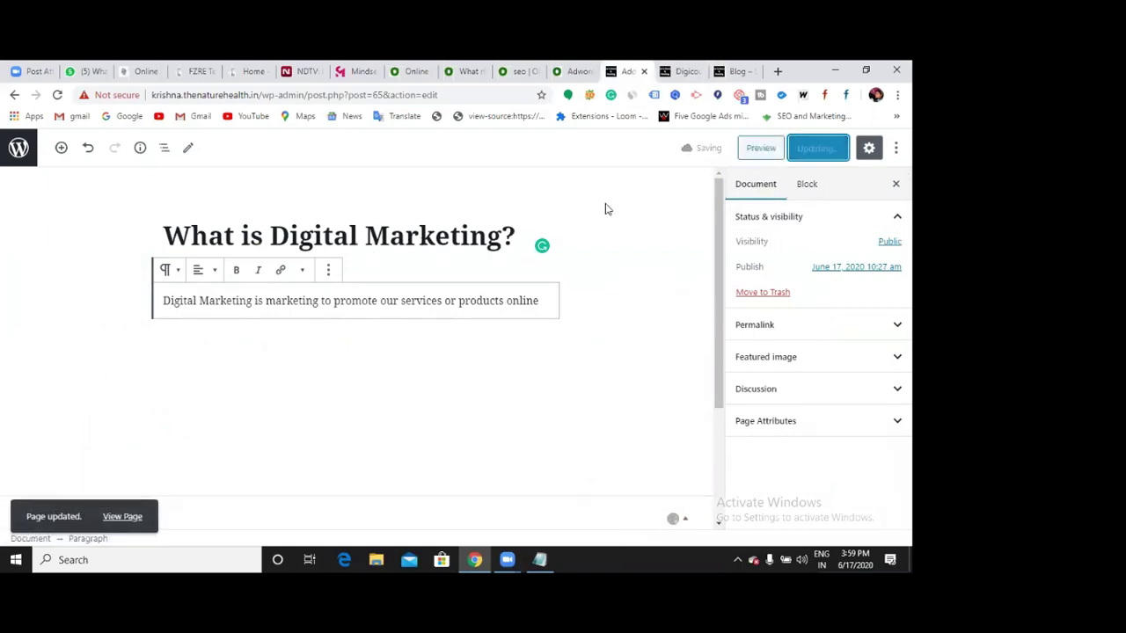
click(736, 71)
click(57, 95)
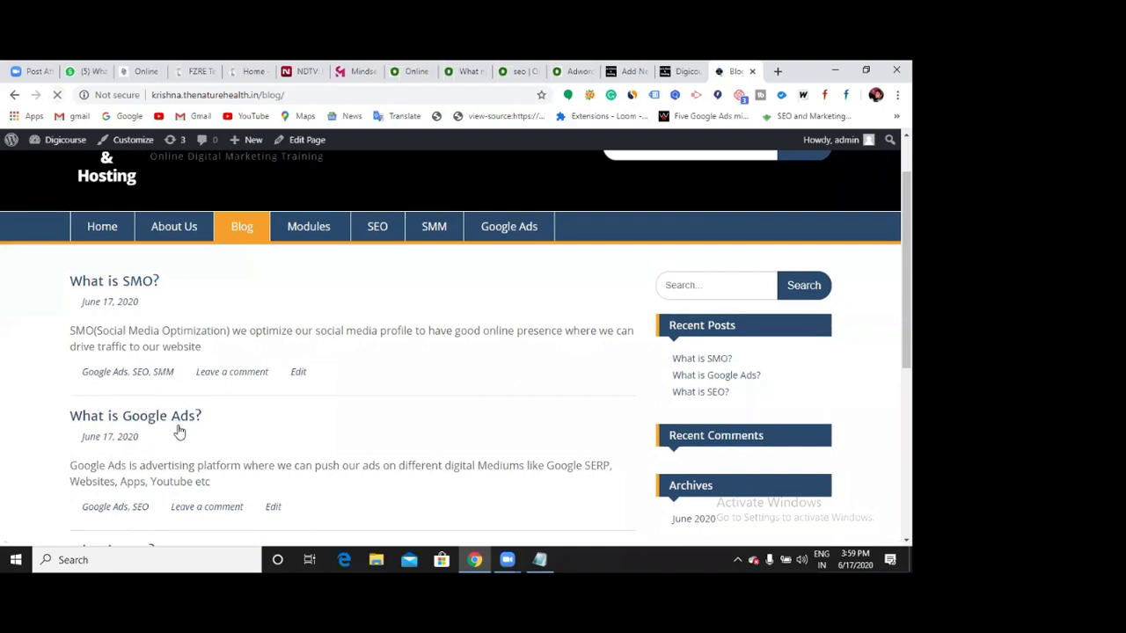
scroll(179, 431, down, 4)
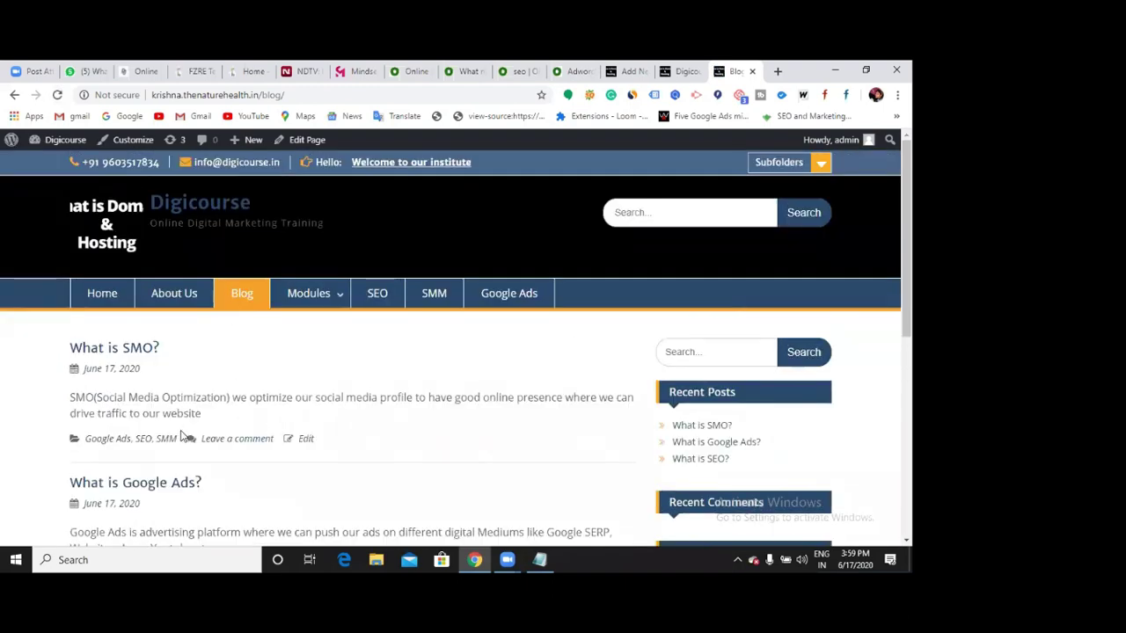
scroll(171, 393, down, 3)
scroll(170, 395, up, 3)
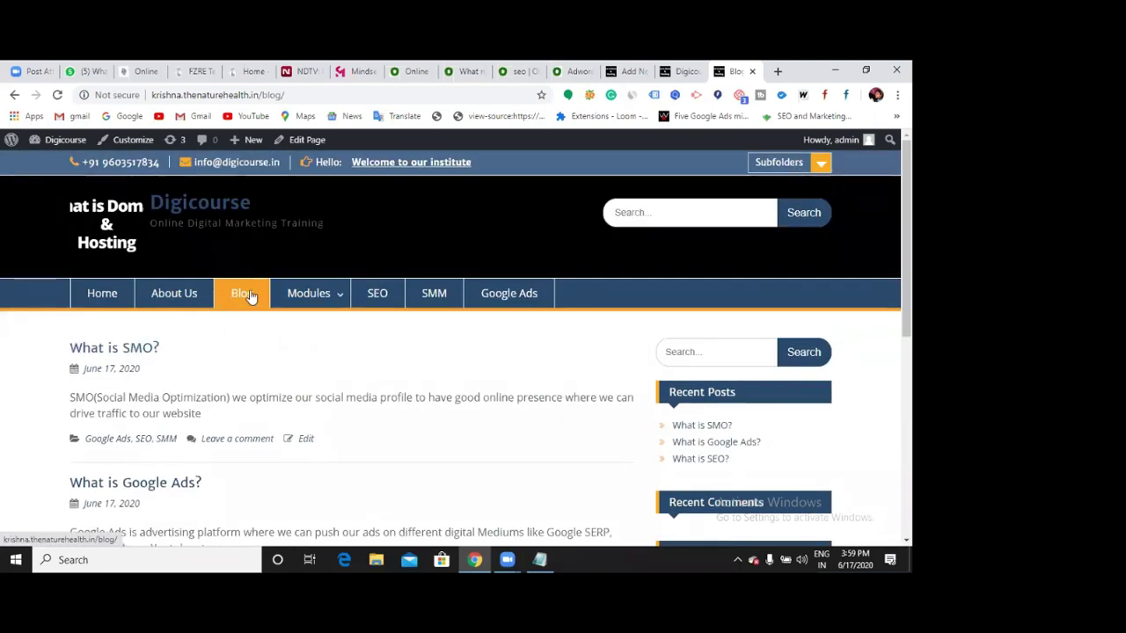
drag(286, 95, 151, 97)
click(302, 94)
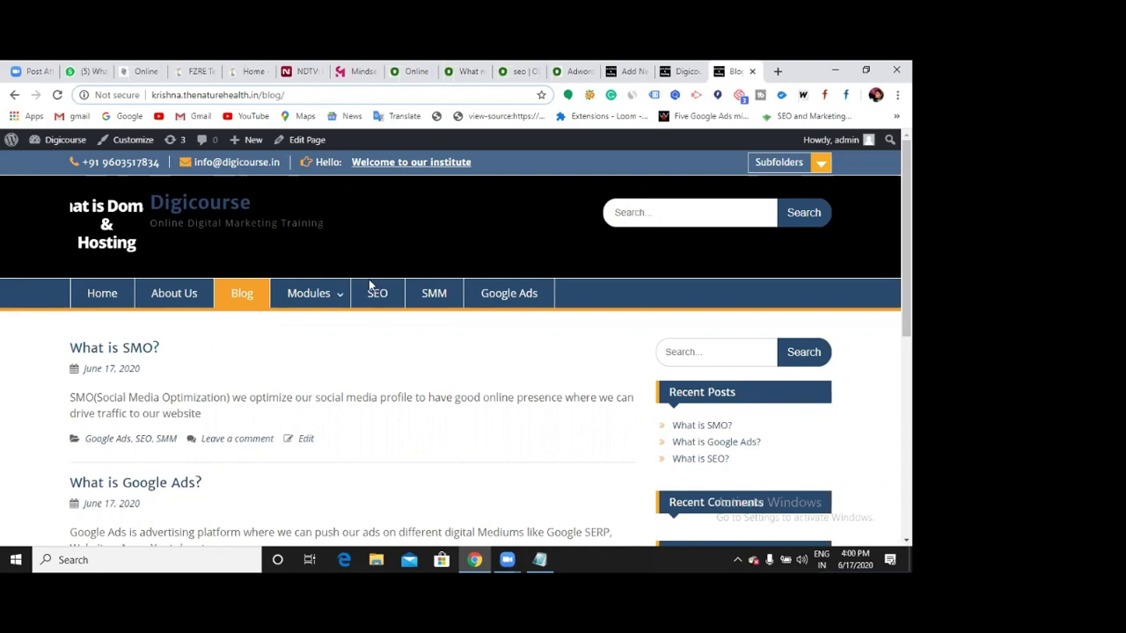
Step: Review the page's content in the editor against the posts shown on the live Blog page
click(634, 72)
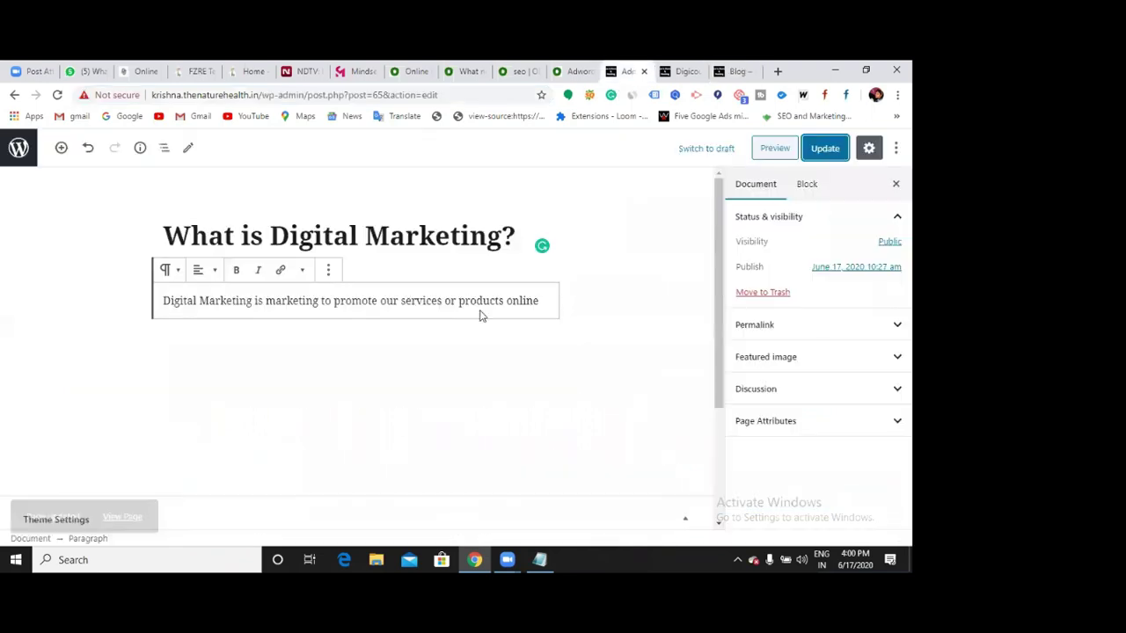
click(756, 71)
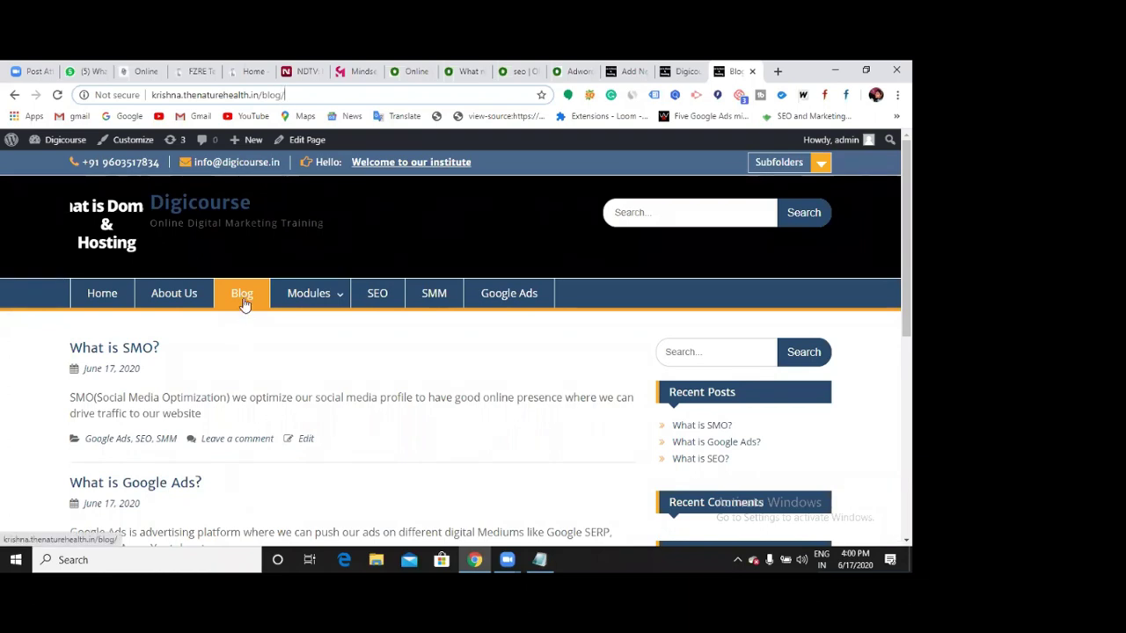
click(623, 72)
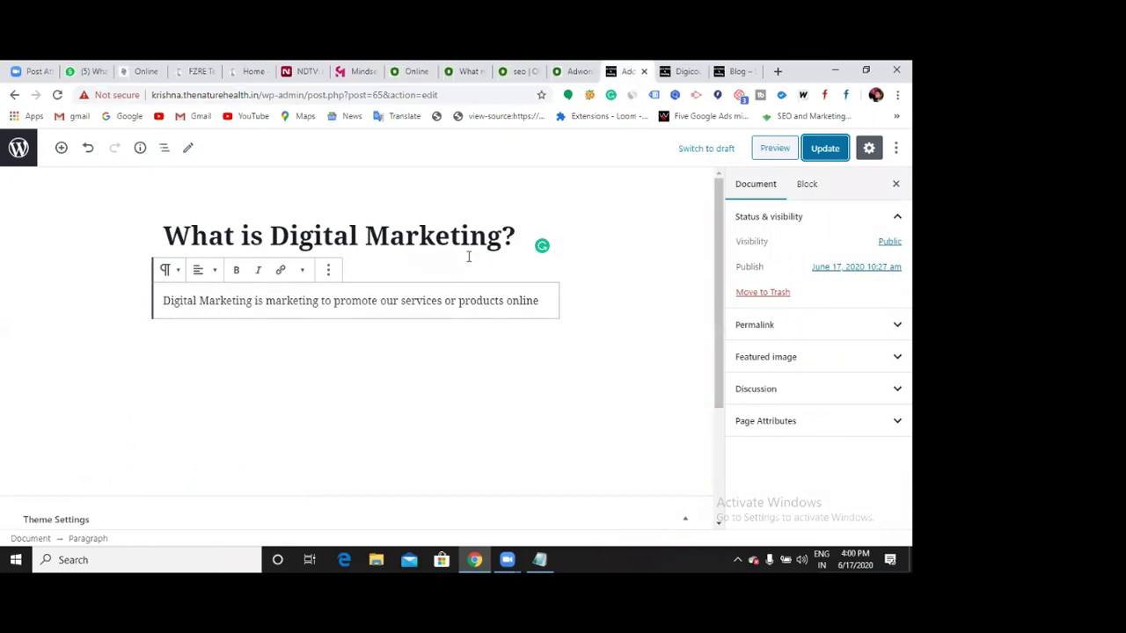
click(734, 71)
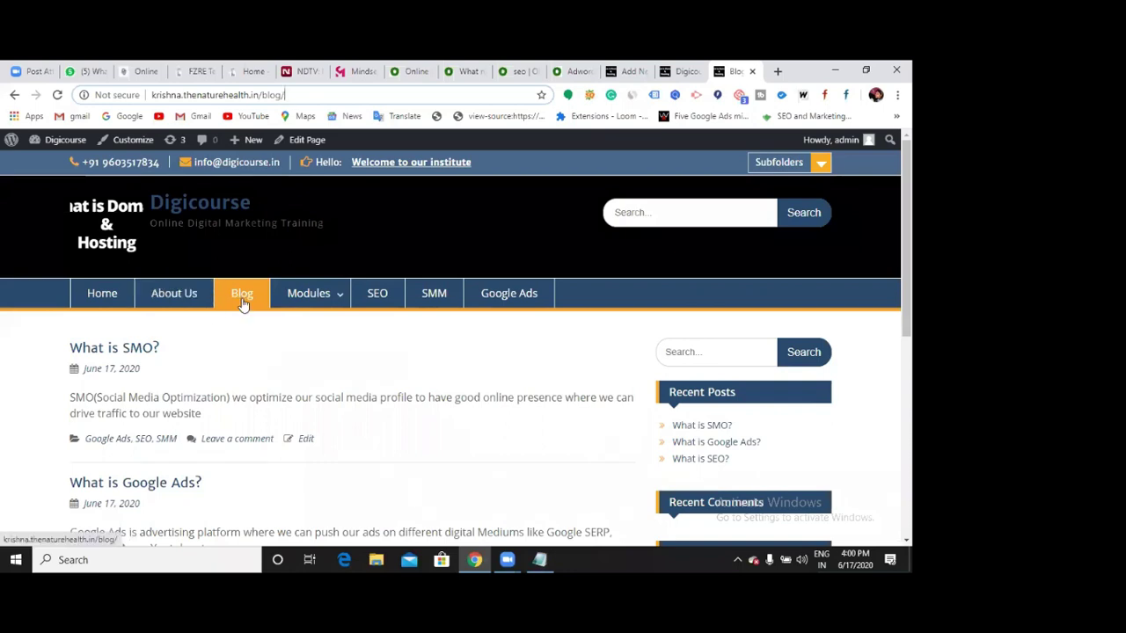
click(613, 73)
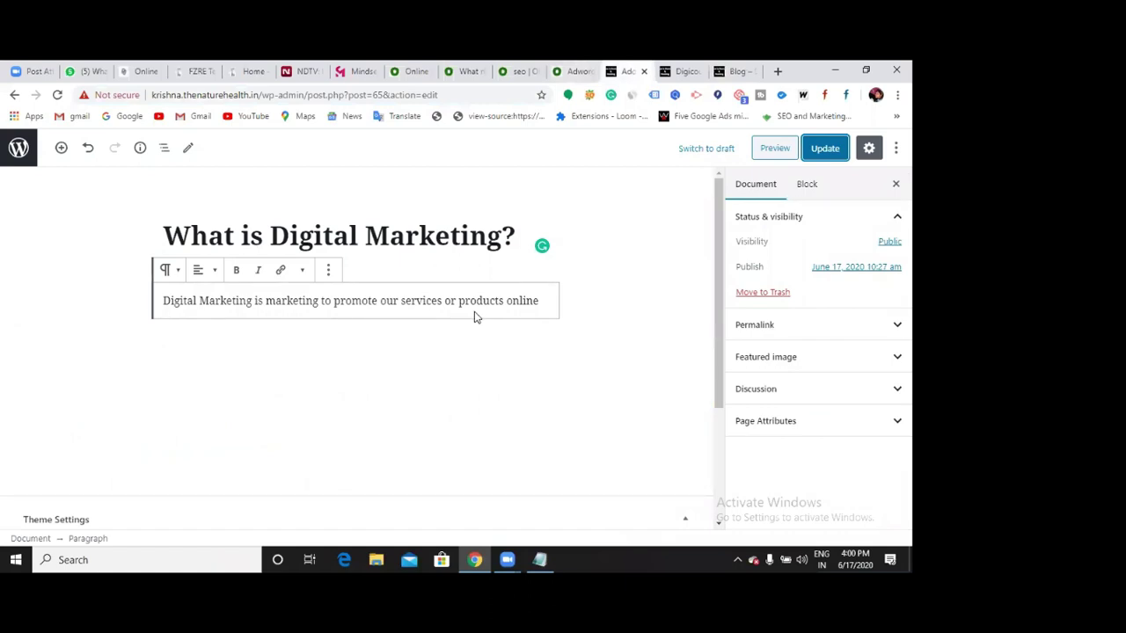
click(721, 74)
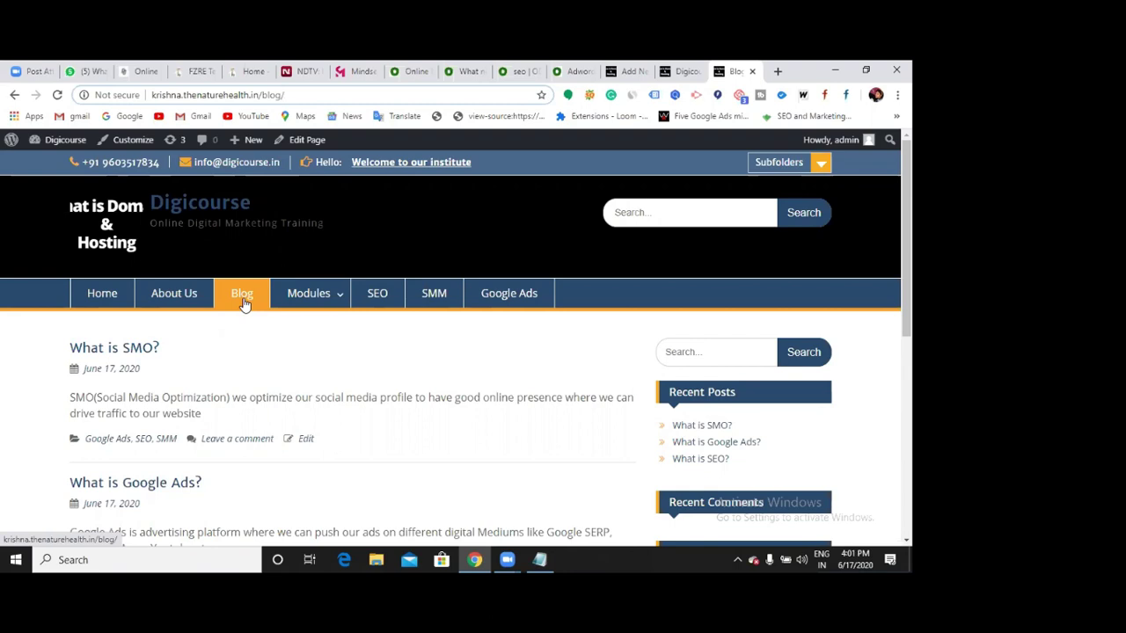
click(623, 71)
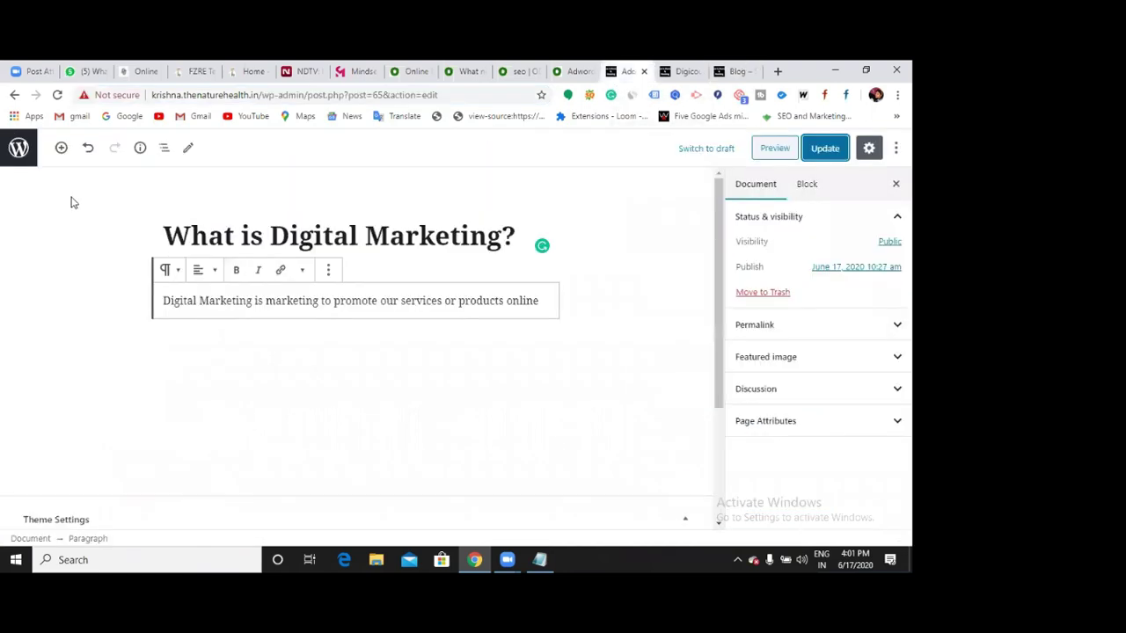
Step: Return to the list of all pages in the admin area, then switch to the live site's home page
click(16, 99)
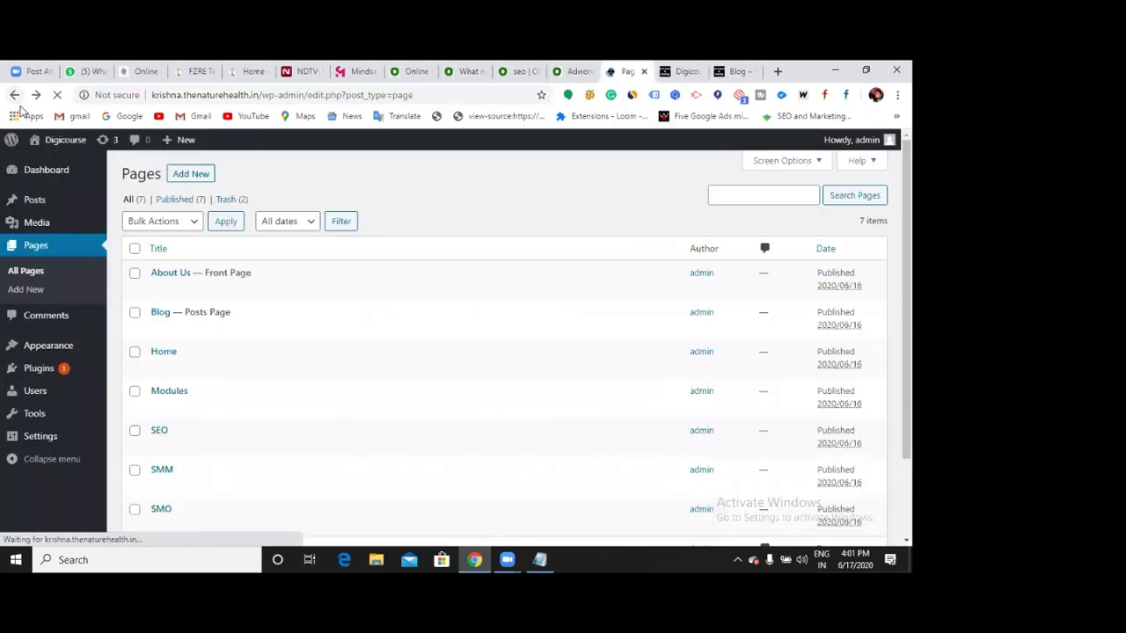
click(679, 74)
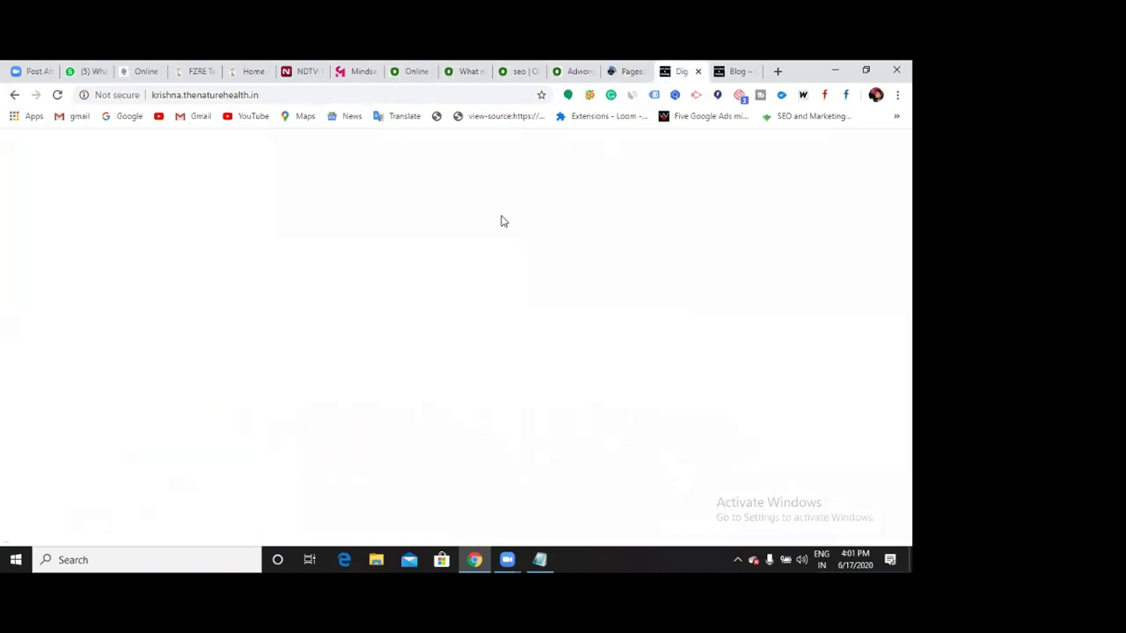
Step: Check the live Blog page, then open the "What is SEO?" post from the admin's post list and review its content
click(734, 74)
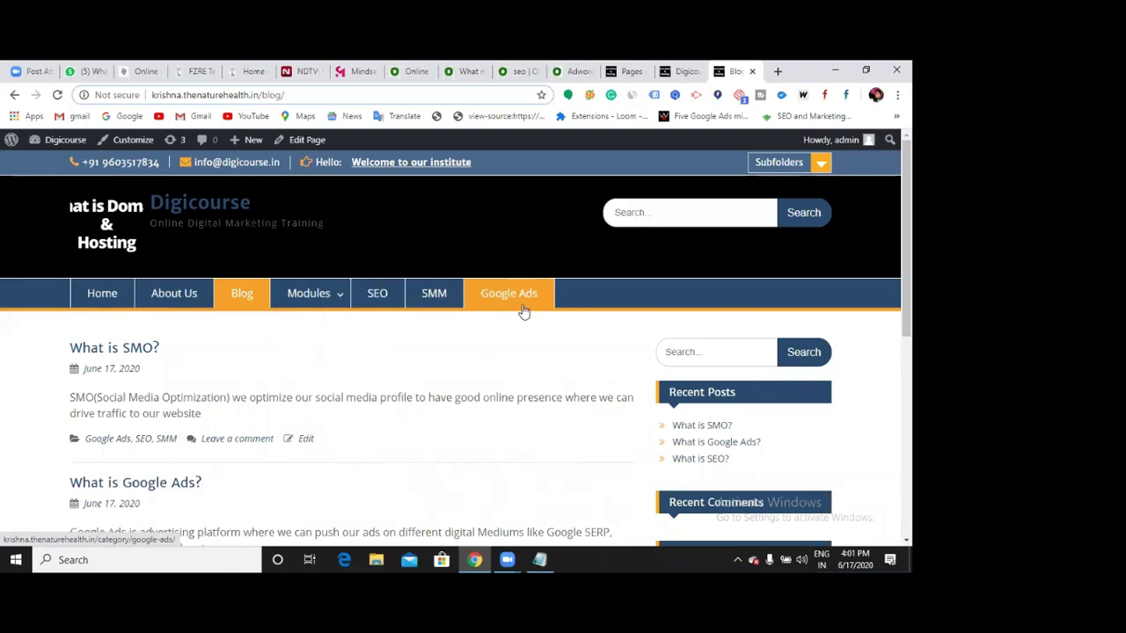
click(629, 71)
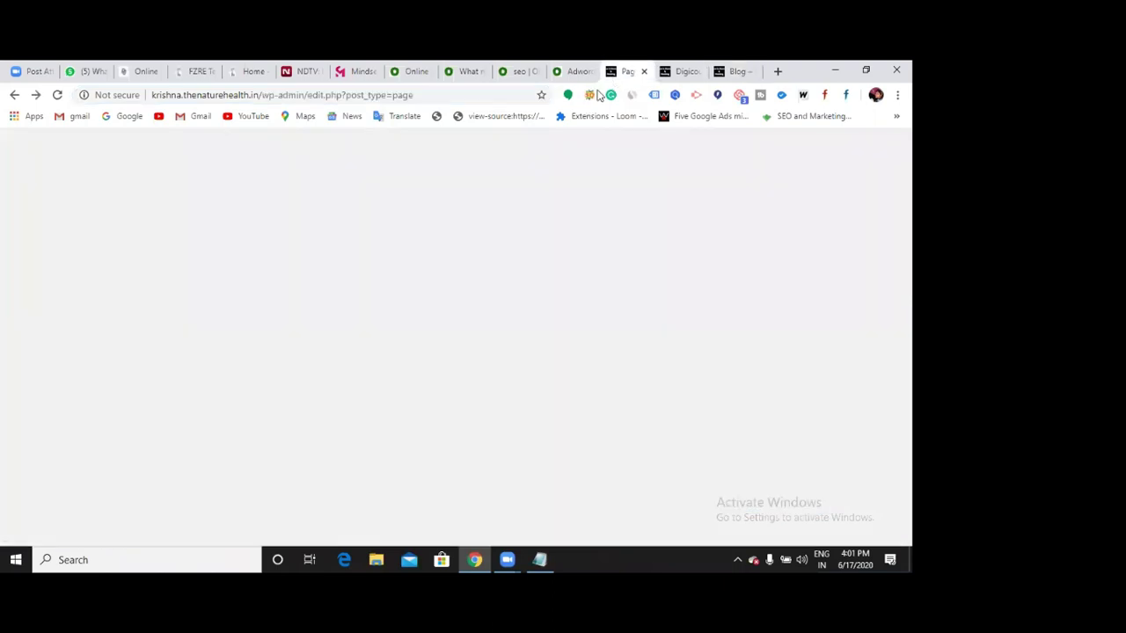
click(42, 201)
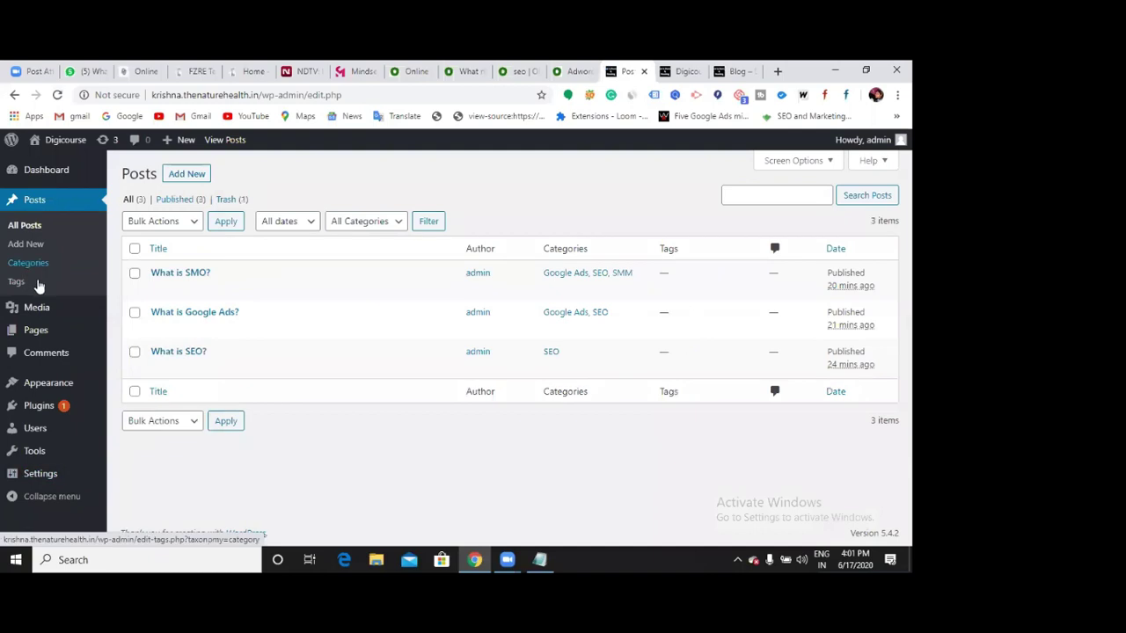
click(159, 368)
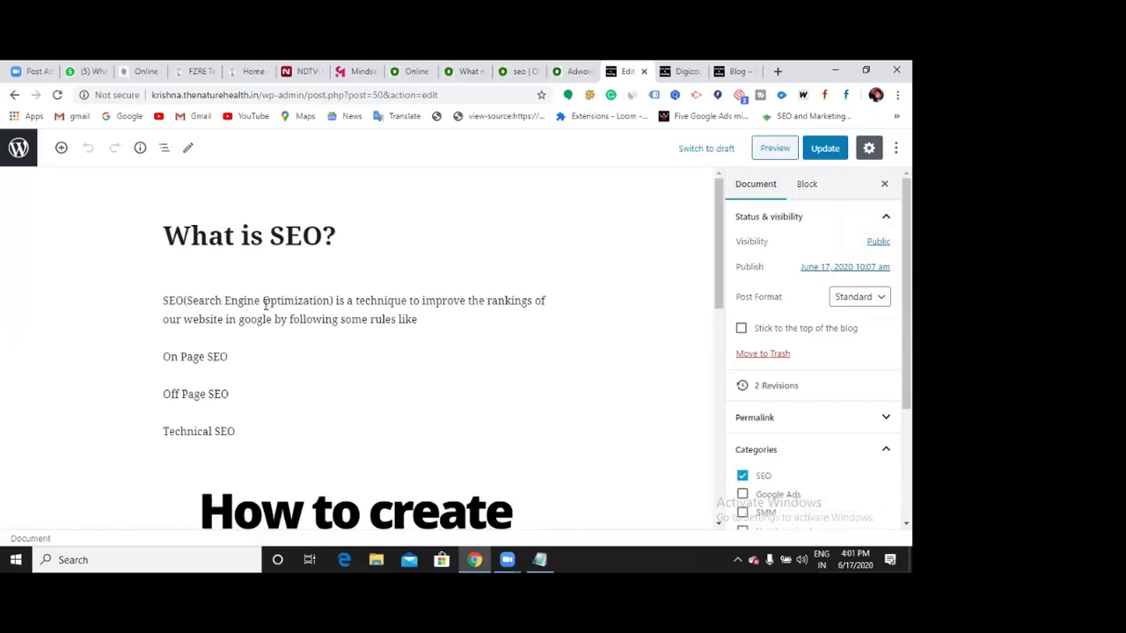
scroll(352, 321, down, 2)
scroll(561, 364, up, 3)
Step: Compare the live site's Modules entries and Blog posts with the "What is SEO?" post in the editor, collapsing its Categories settings
click(737, 71)
mouse_move(314, 294)
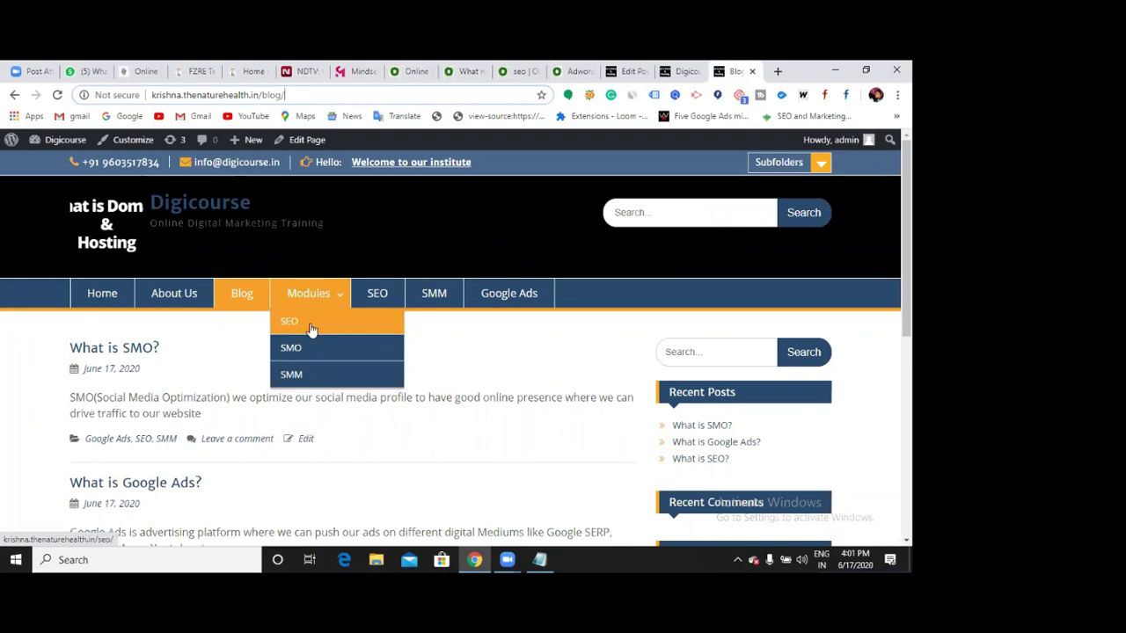
click(616, 75)
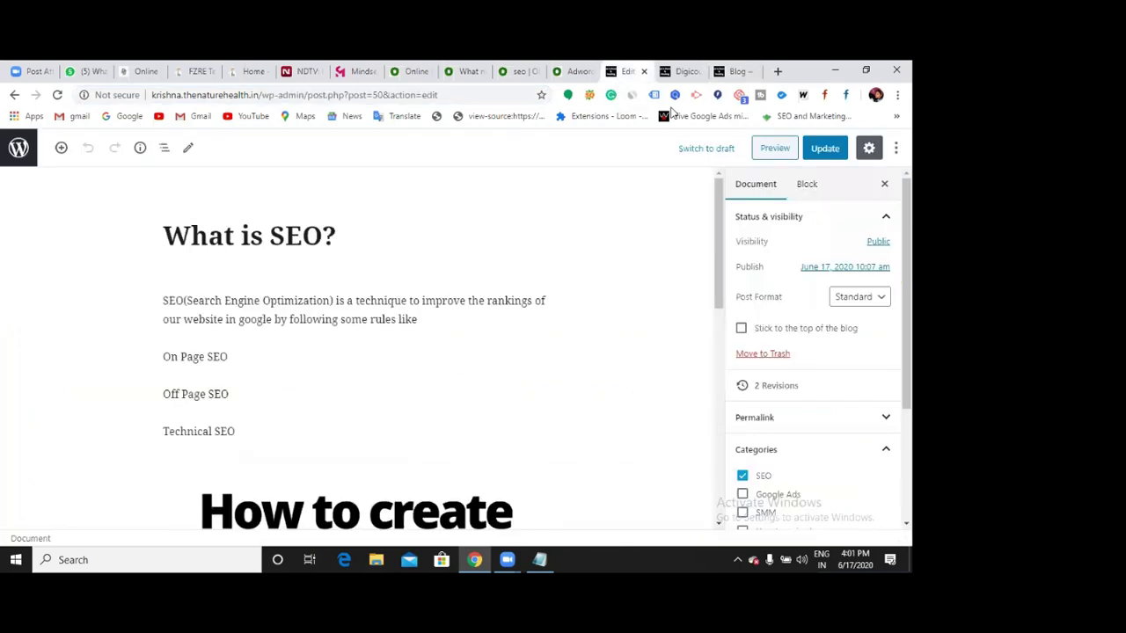
scroll(849, 360, down, 2)
click(885, 276)
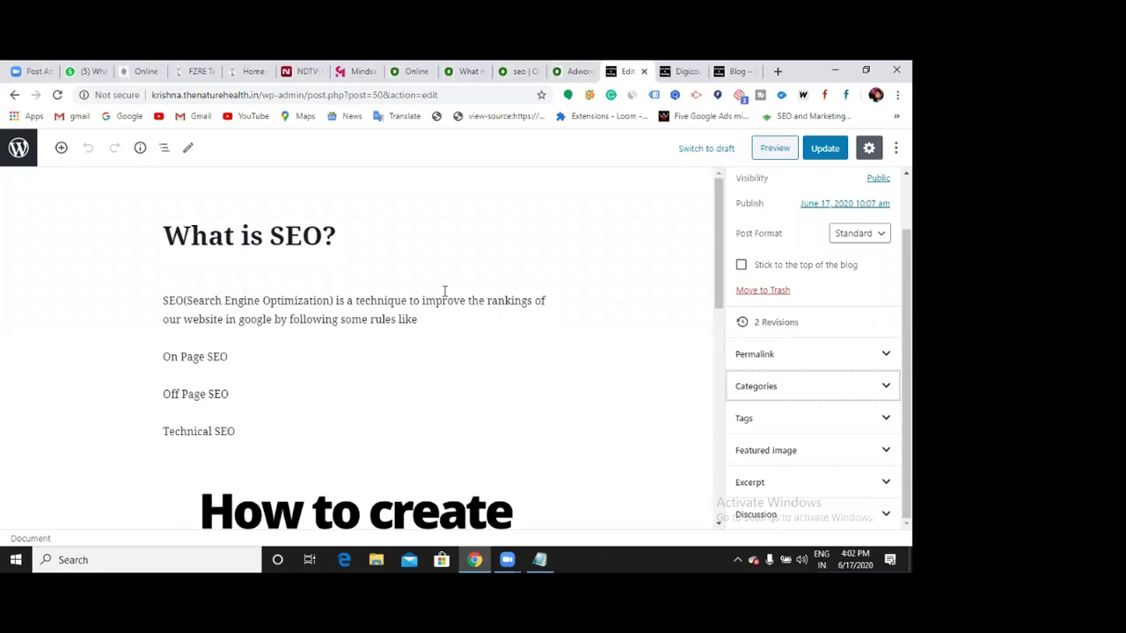
click(731, 71)
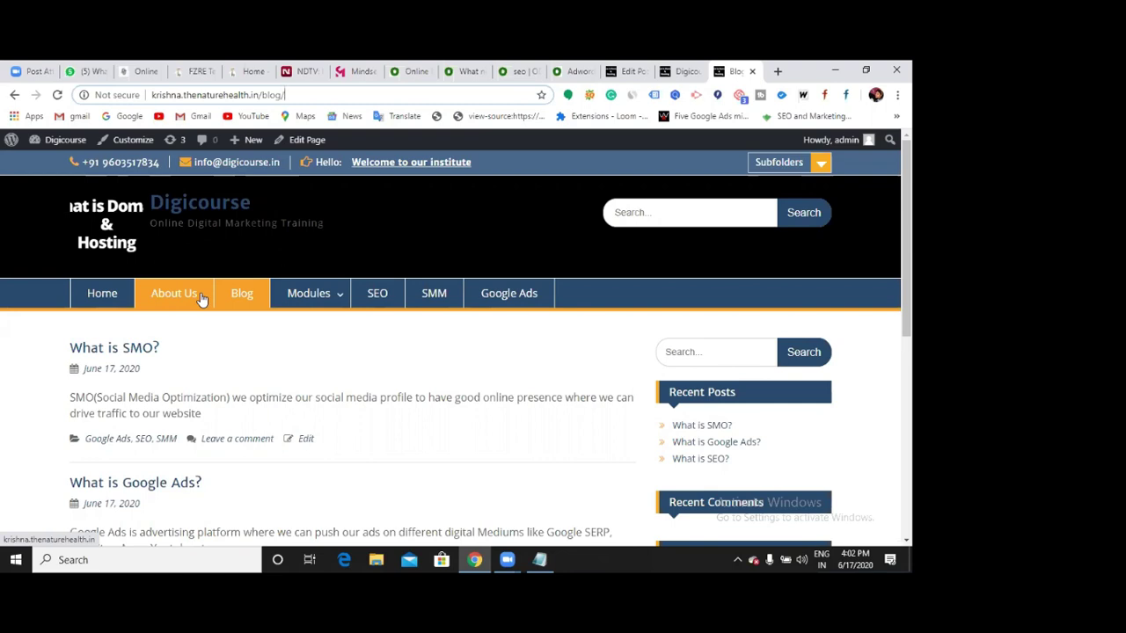
click(624, 72)
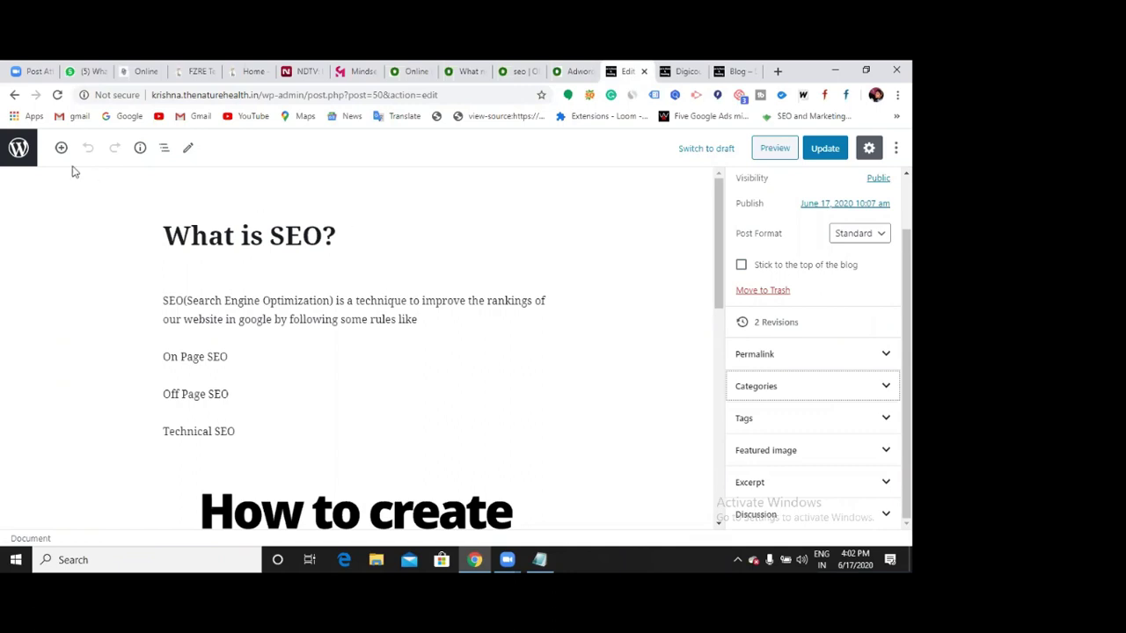
Step: Return to the list of all posts in the admin area, then switch to the live Blog page
click(14, 95)
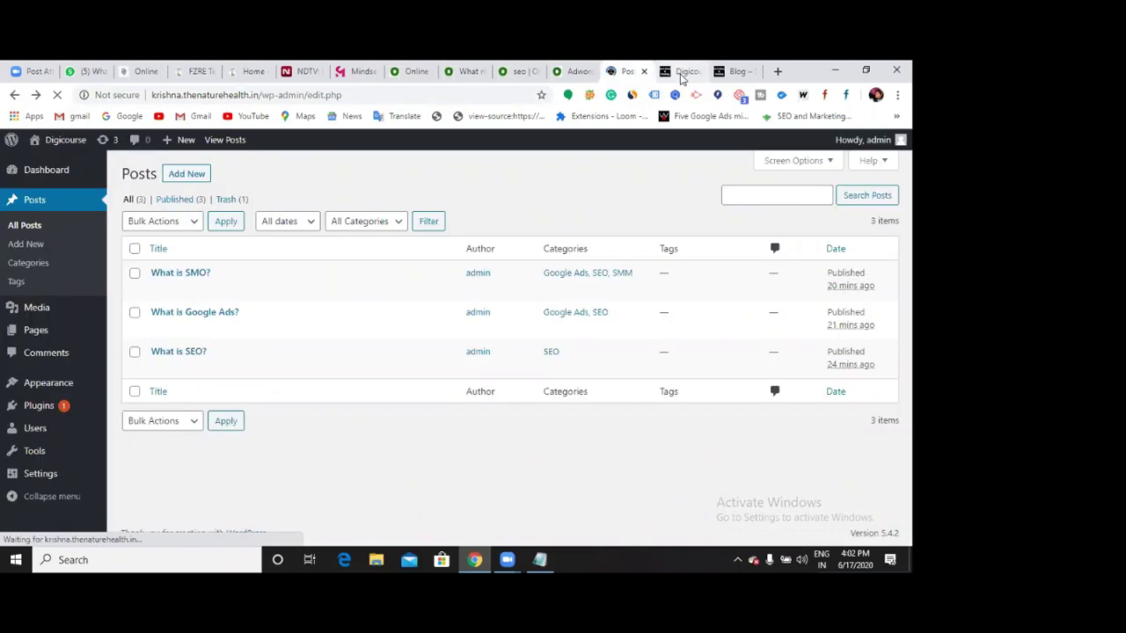
click(681, 72)
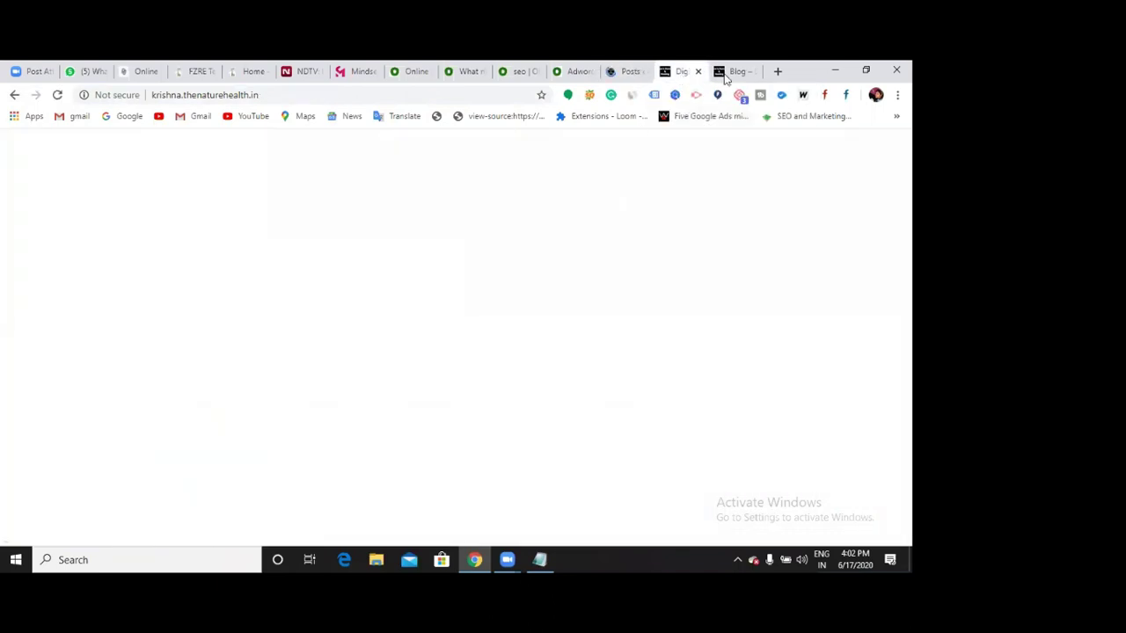
click(735, 73)
mouse_move(349, 295)
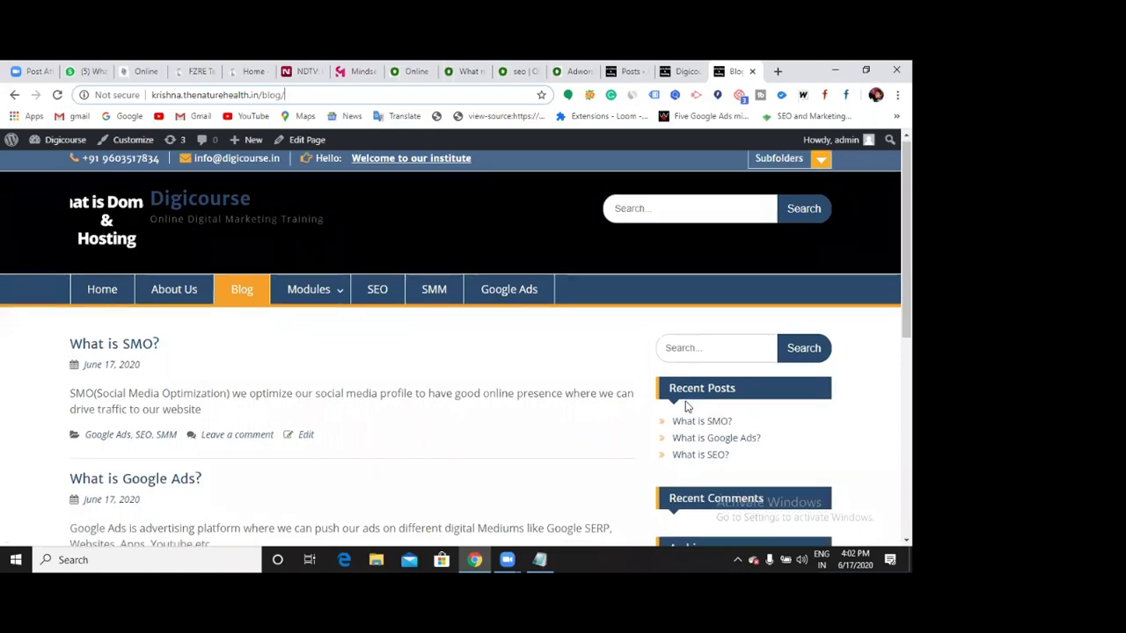
Step: Examine the live Blog page's sidebar sections, from Search and Recent Posts down to Categories and Meta, and the page footer
scroll(686, 449, down, 1)
scroll(679, 370, down, 2)
scroll(725, 236, down, 1)
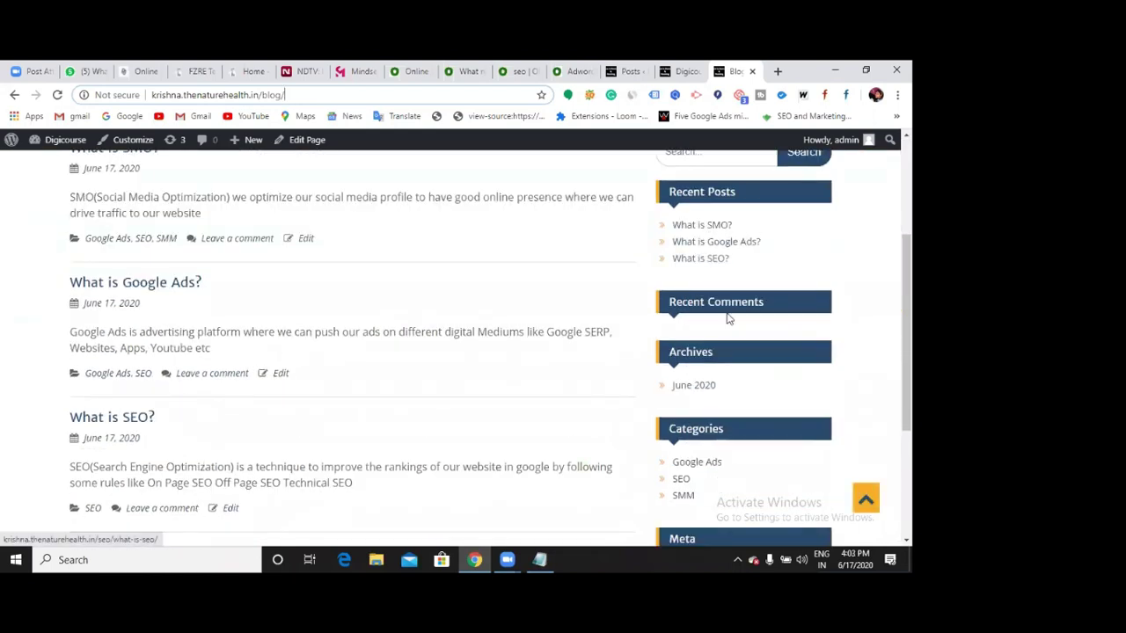
scroll(727, 317, down, 1)
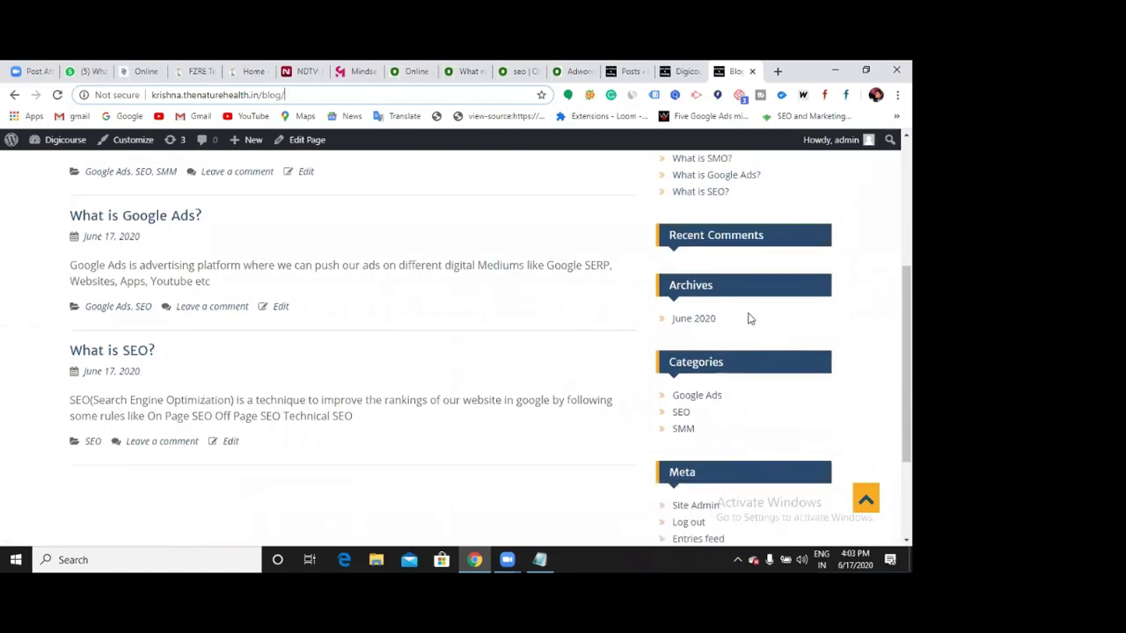
scroll(749, 319, up, 2)
scroll(747, 314, down, 4)
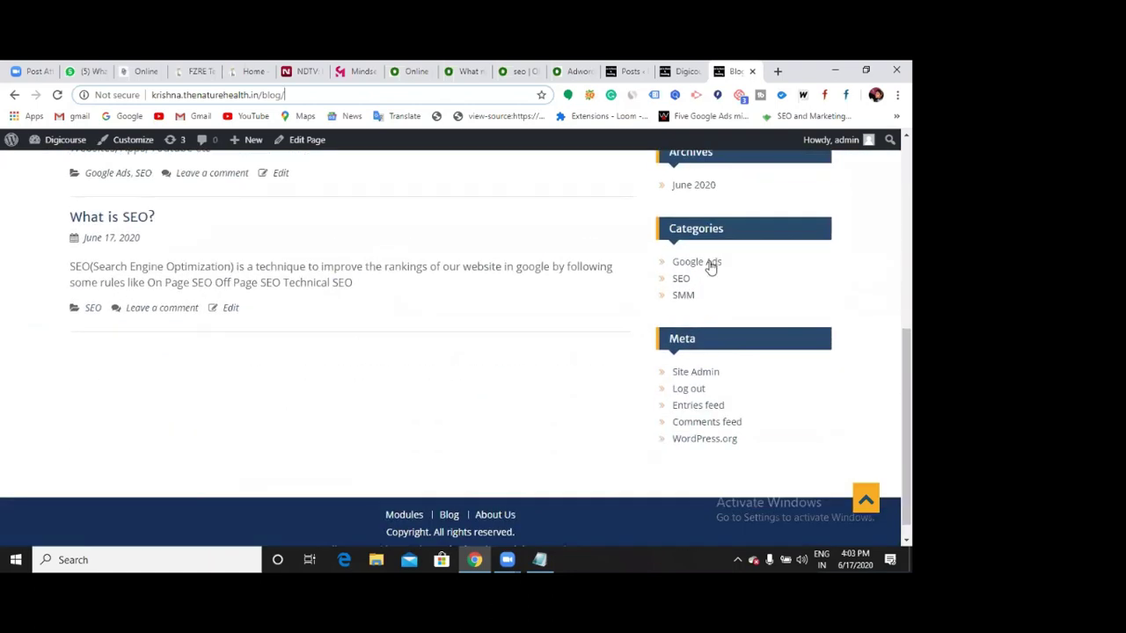
scroll(710, 267, up, 4)
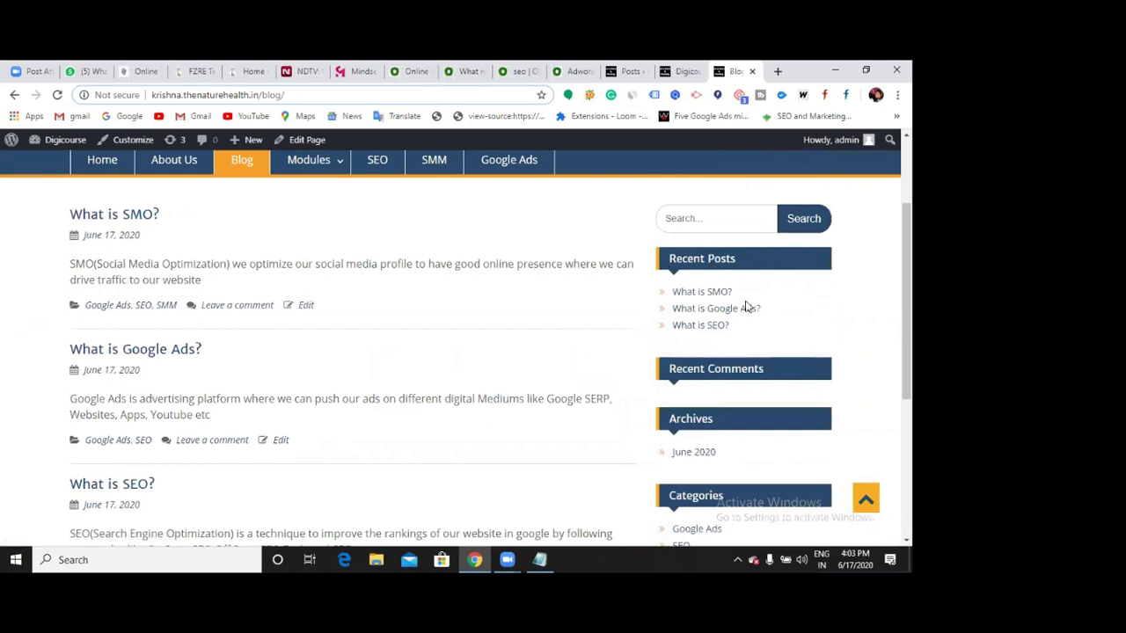
scroll(747, 307, up, 1)
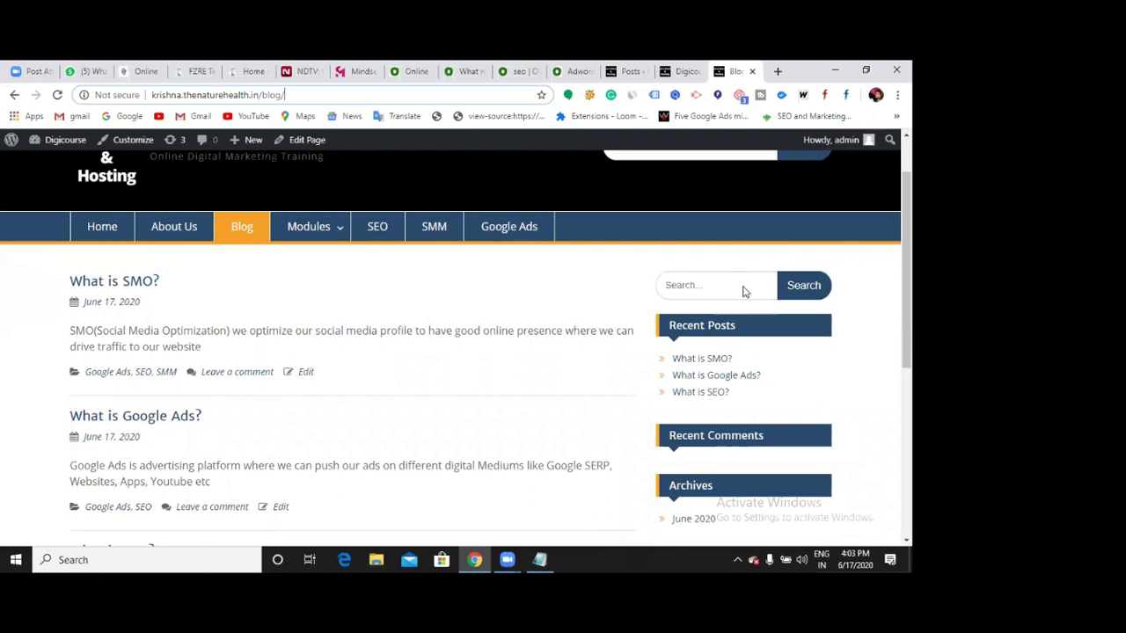
scroll(721, 266, up, 1)
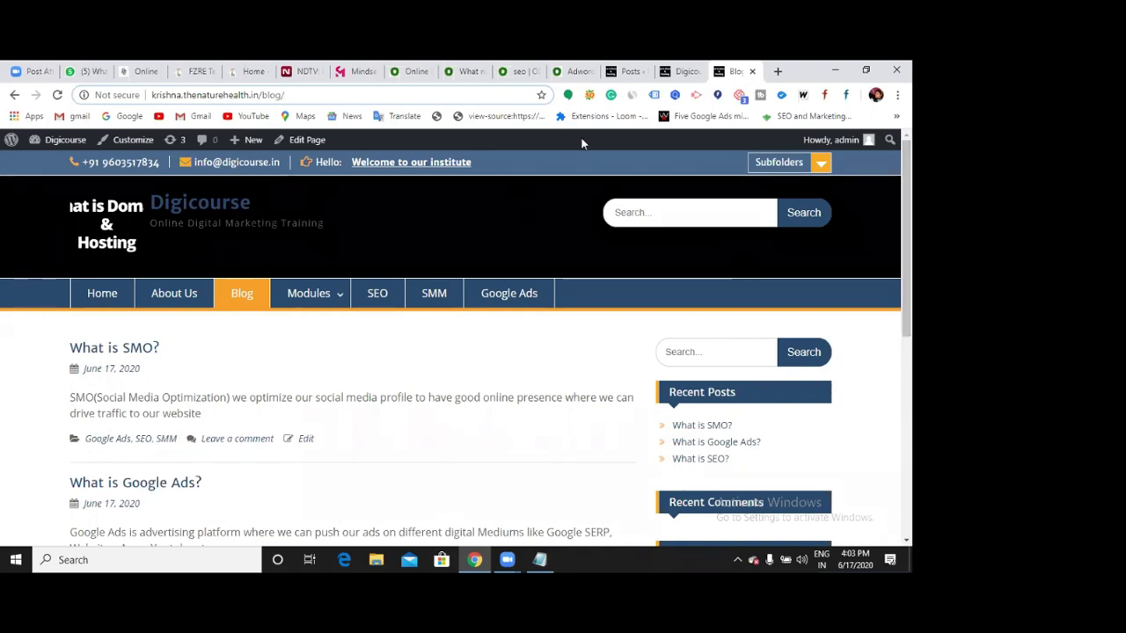
scroll(682, 374, down, 10)
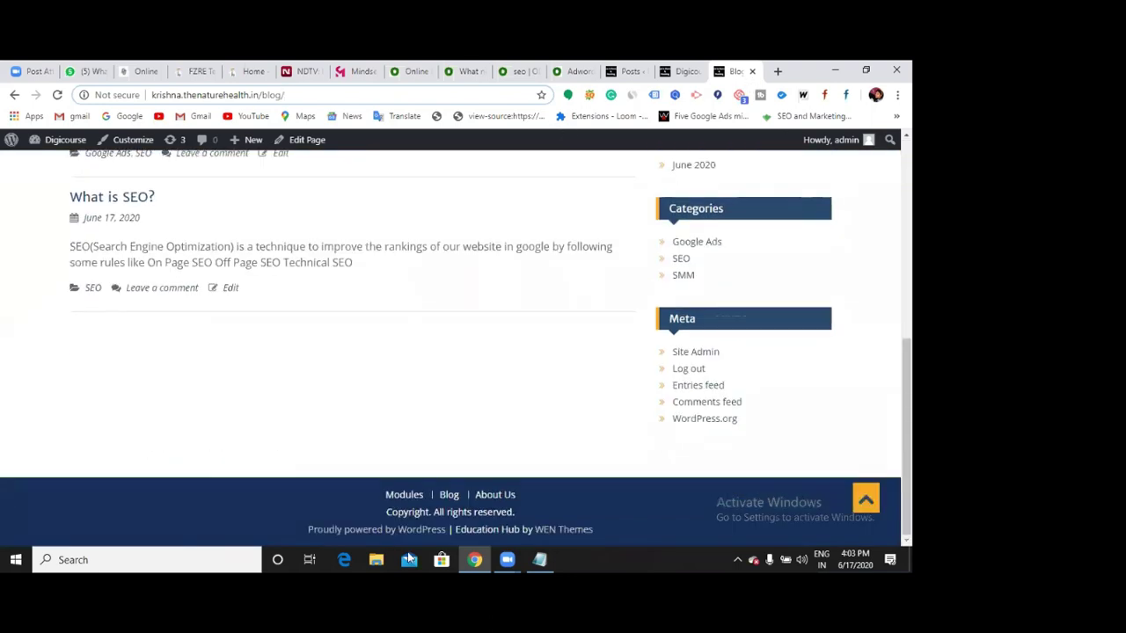
scroll(762, 422, up, 5)
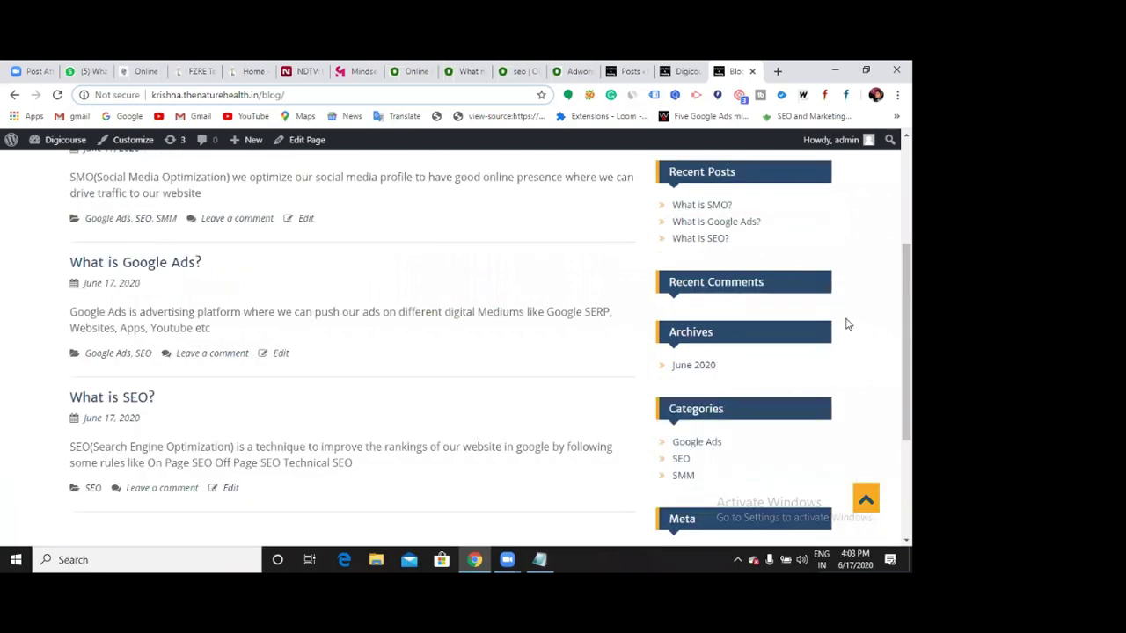
scroll(848, 322, up, 5)
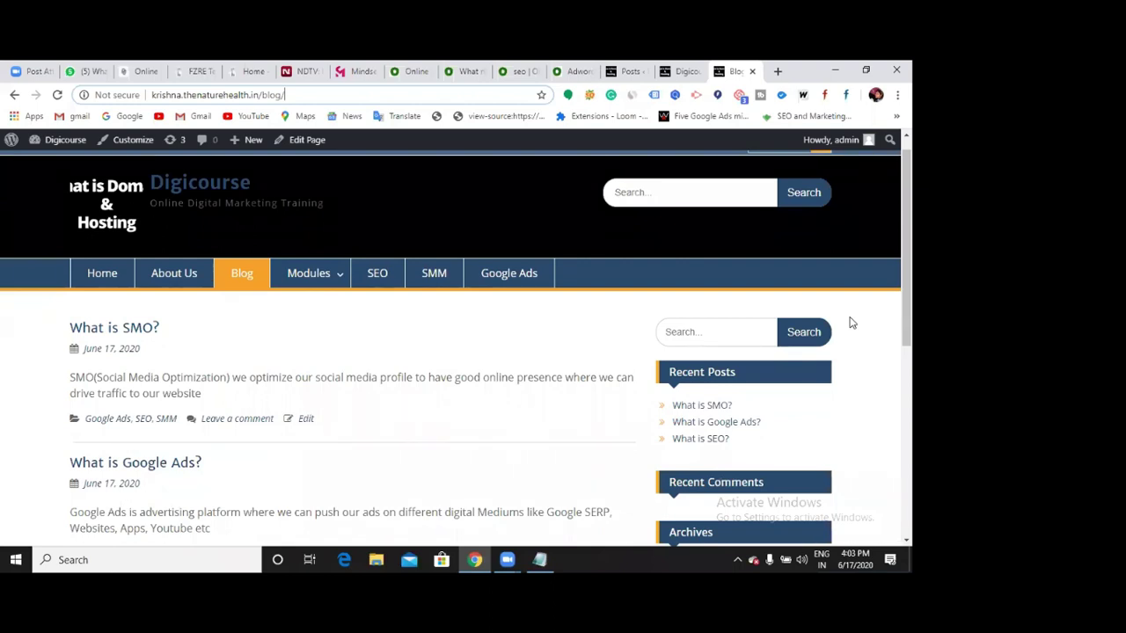
Step: Switch to the Notepad notes, add the line "widgets", and return to the live Blog page
key(alt+Tab)
text(widgets)
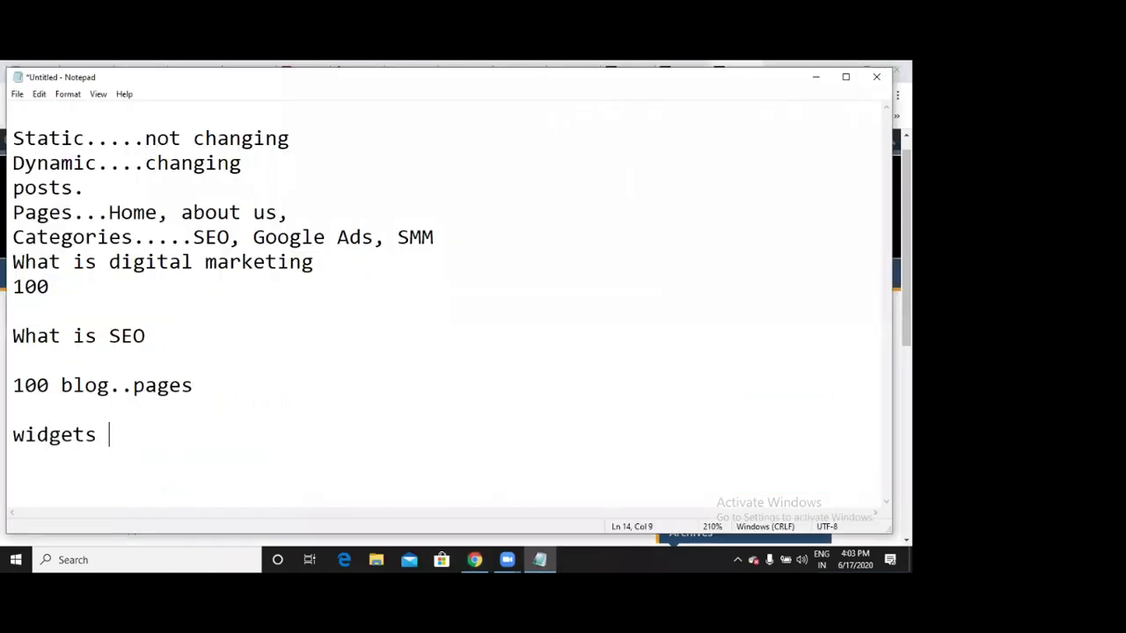
click(814, 81)
Step: Review the Blog page's sidebar sections as examples of widgets, referring back to the Notepad notes
scroll(821, 234, down, 3)
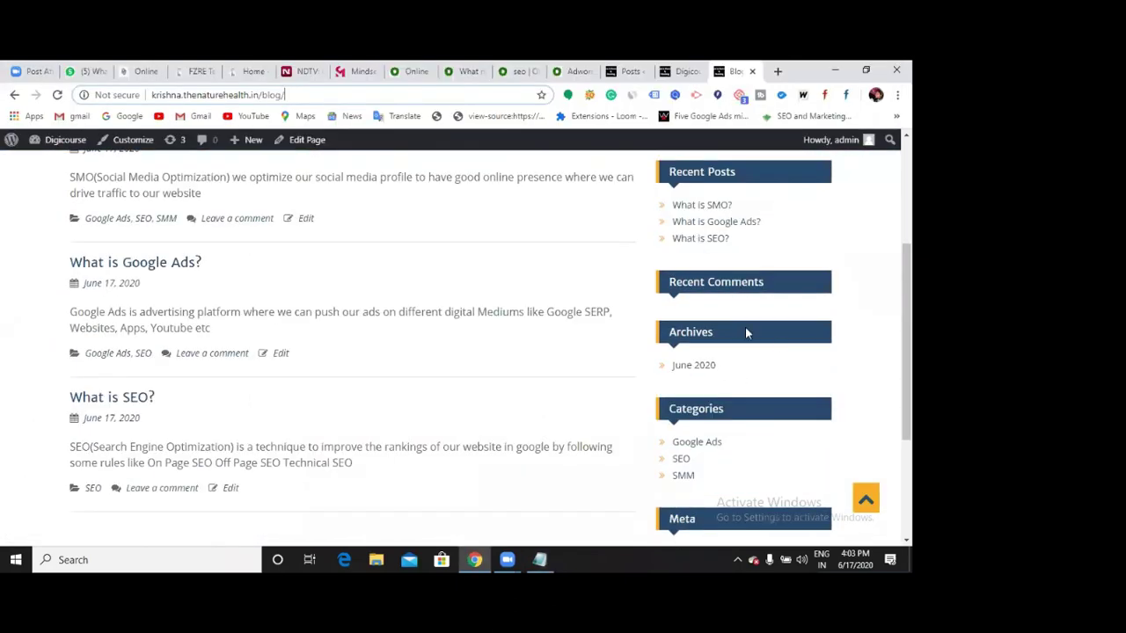
scroll(745, 327, up, 2)
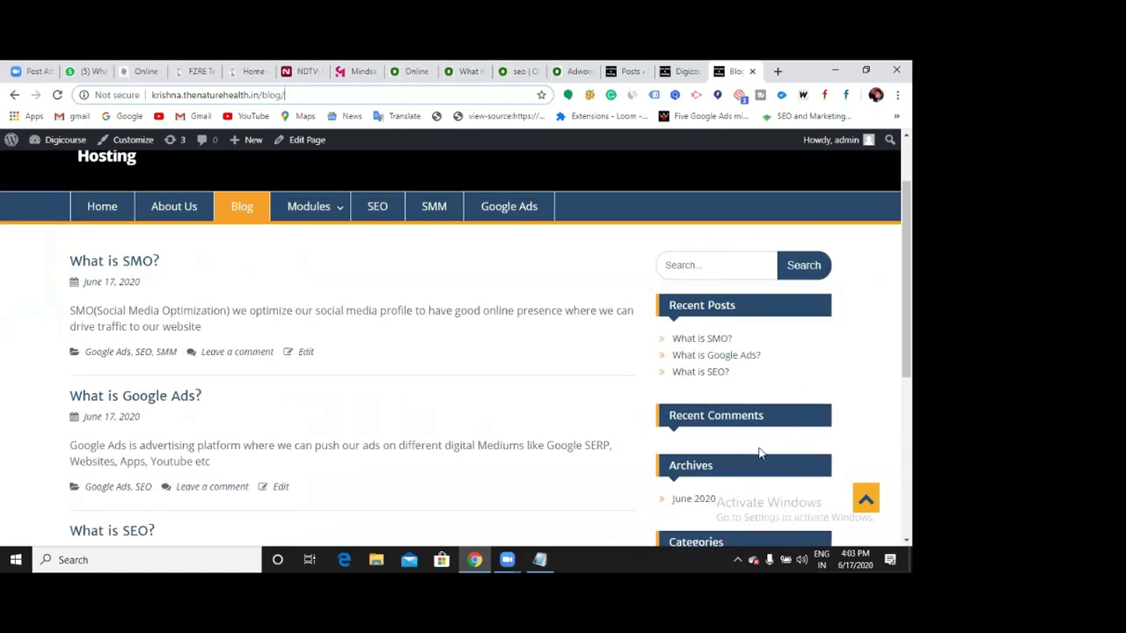
scroll(759, 452, down, 1)
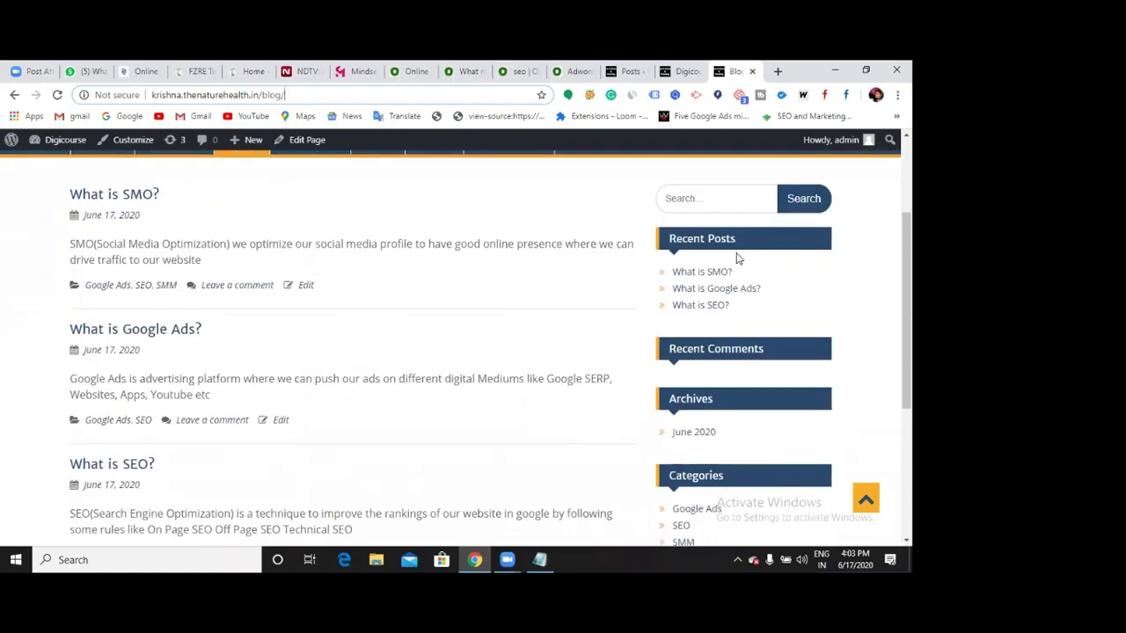
click(539, 560)
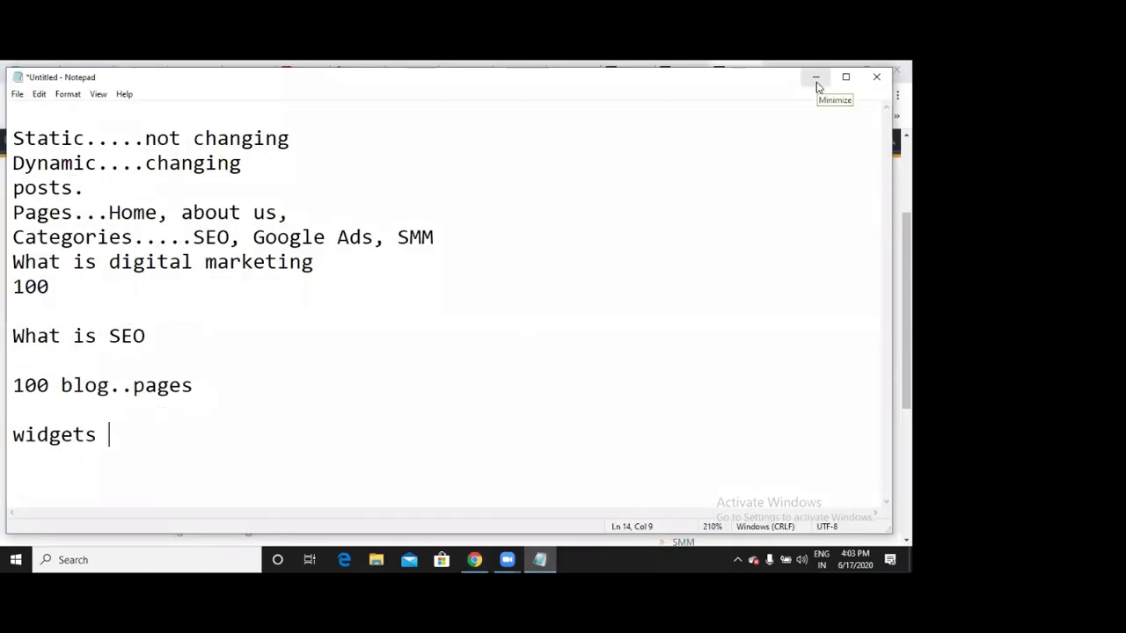
click(815, 80)
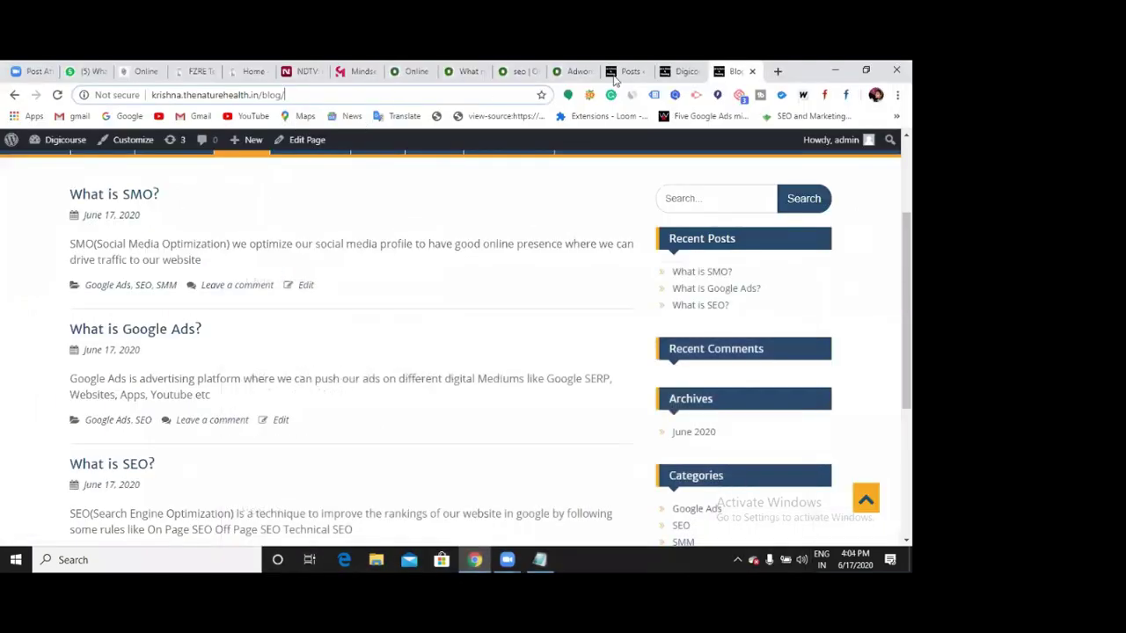
Step: Open the Widgets management page in the site's admin area
click(623, 73)
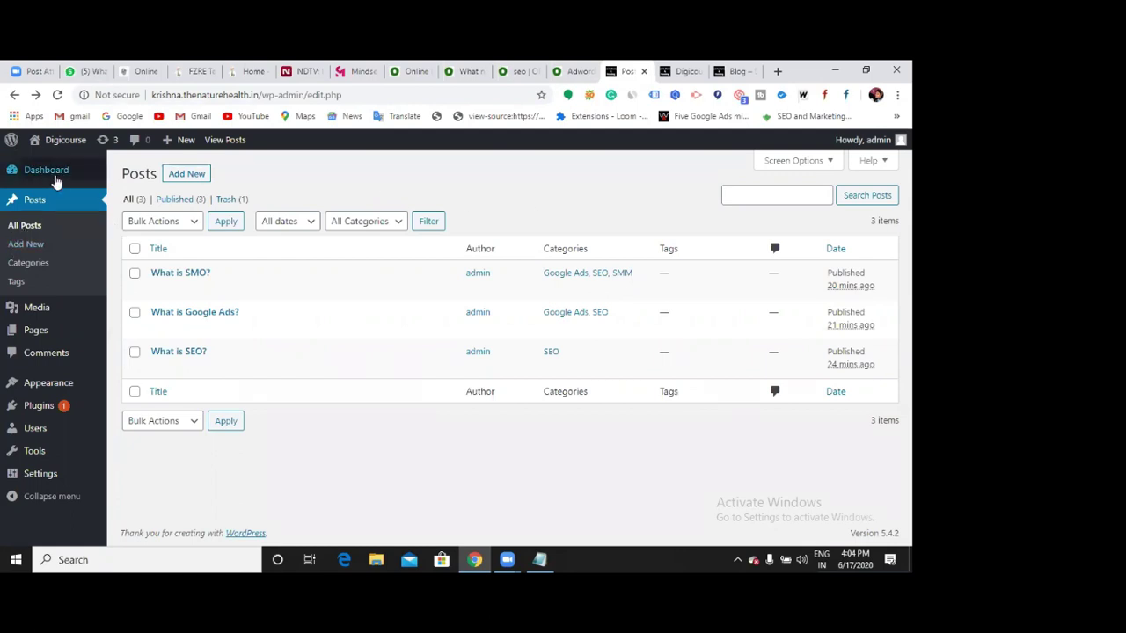
mouse_move(56, 182)
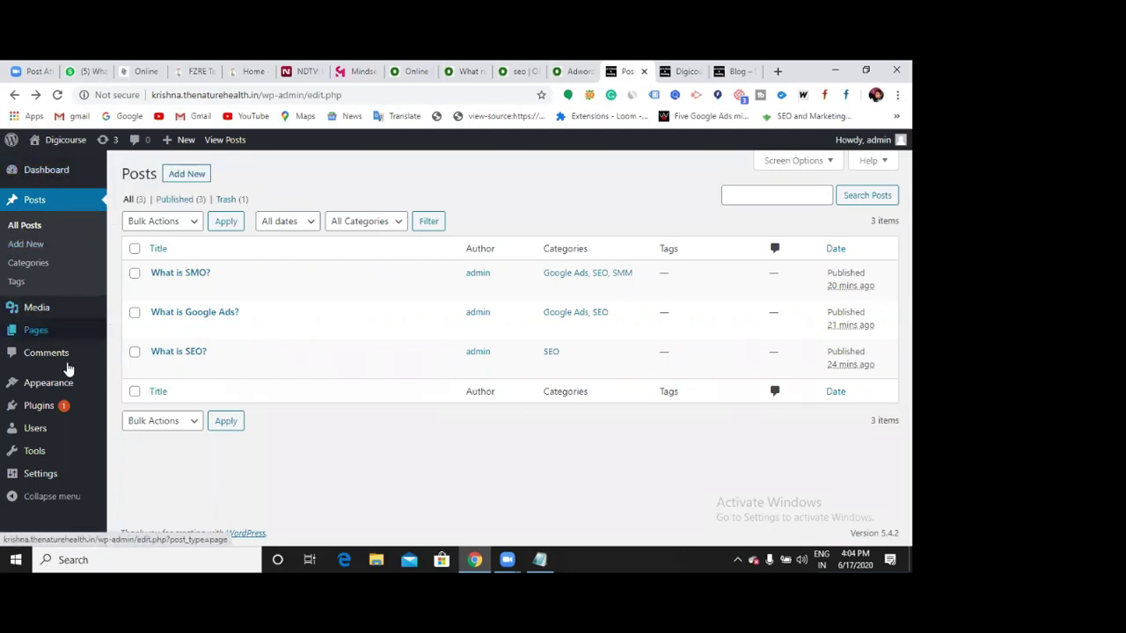
mouse_move(68, 382)
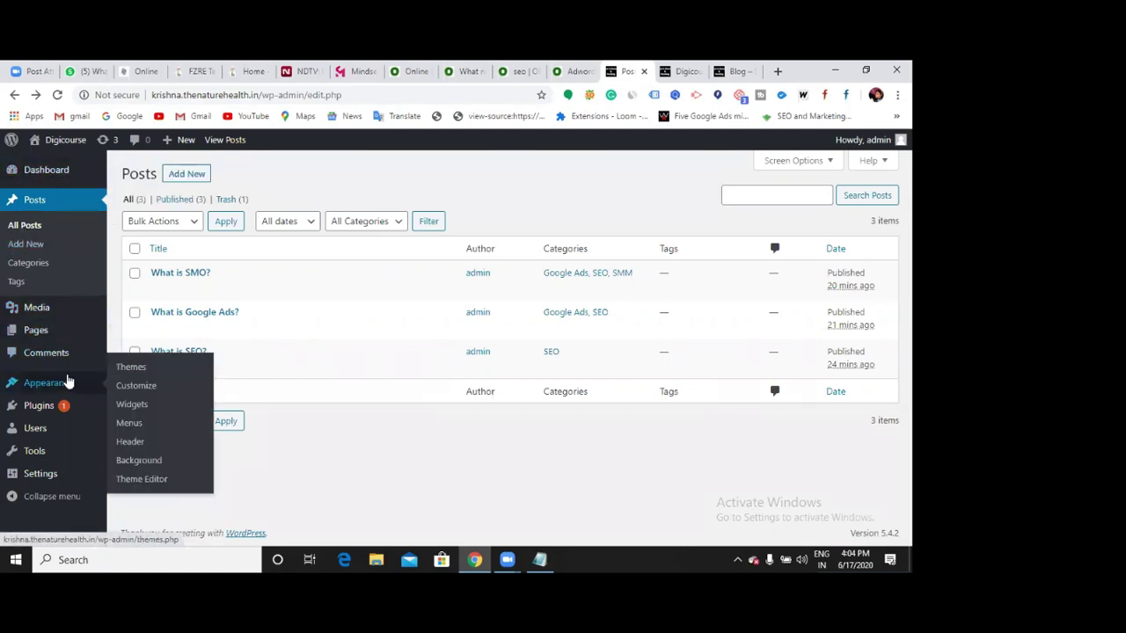
click(129, 404)
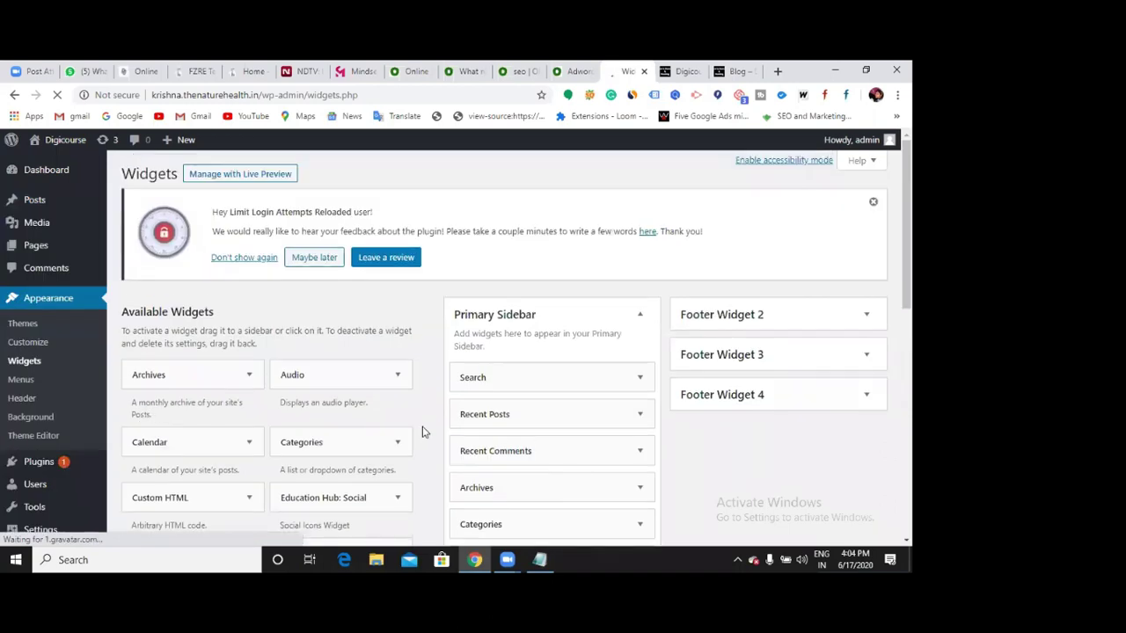
Step: Compare the widgets assigned to the Primary Sidebar with the sections shown in the live Blog page's sidebar
scroll(502, 440, down, 3)
scroll(528, 378, up, 3)
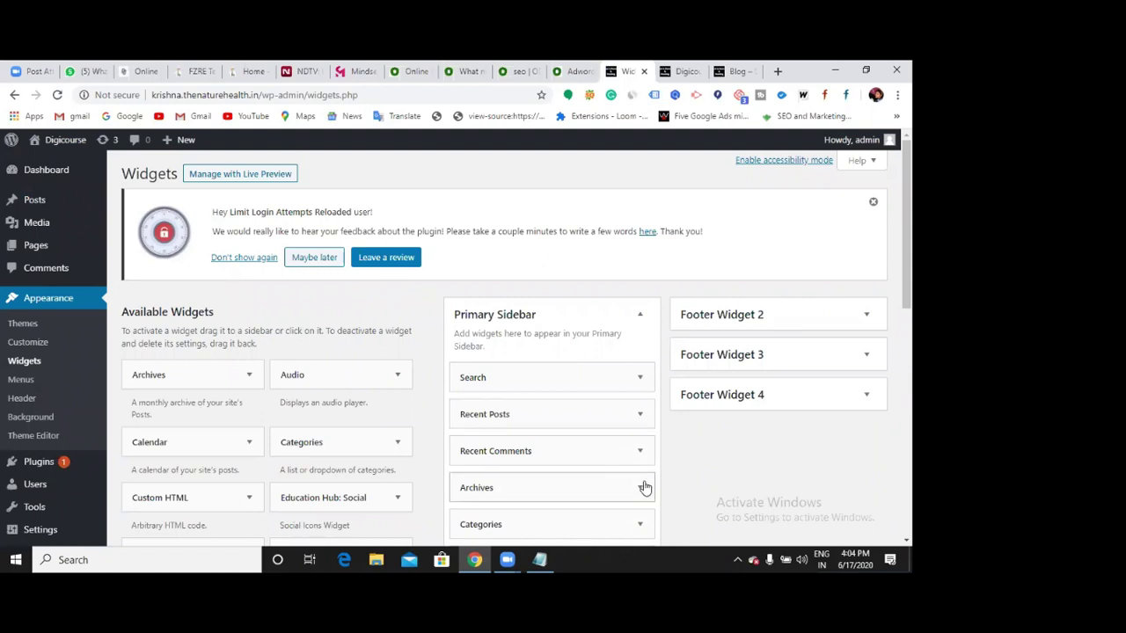
click(734, 74)
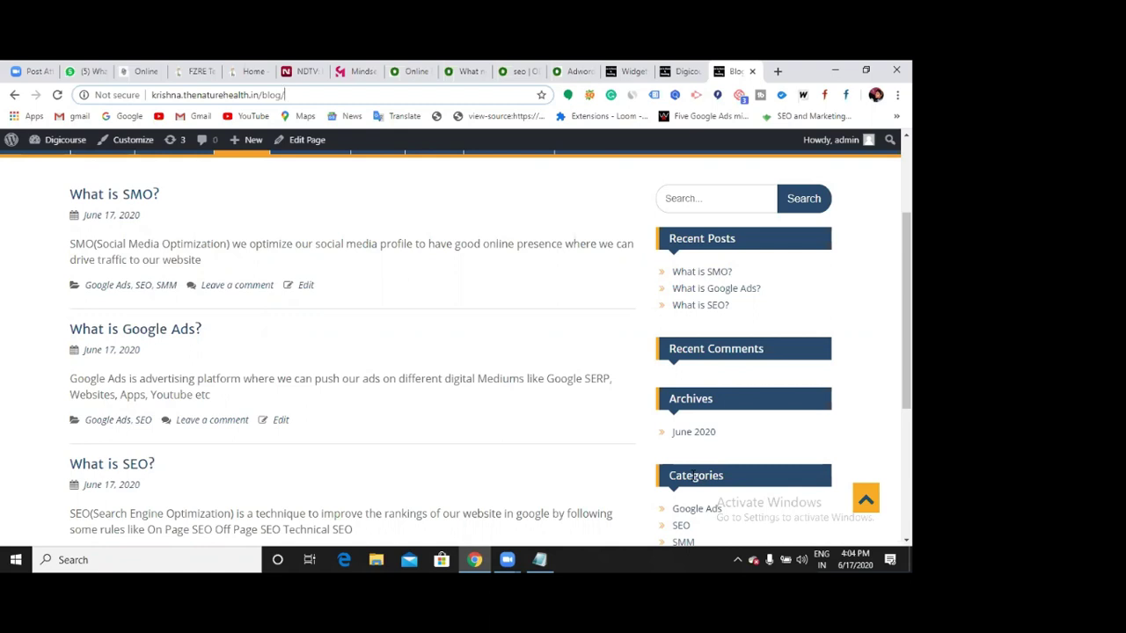
click(632, 71)
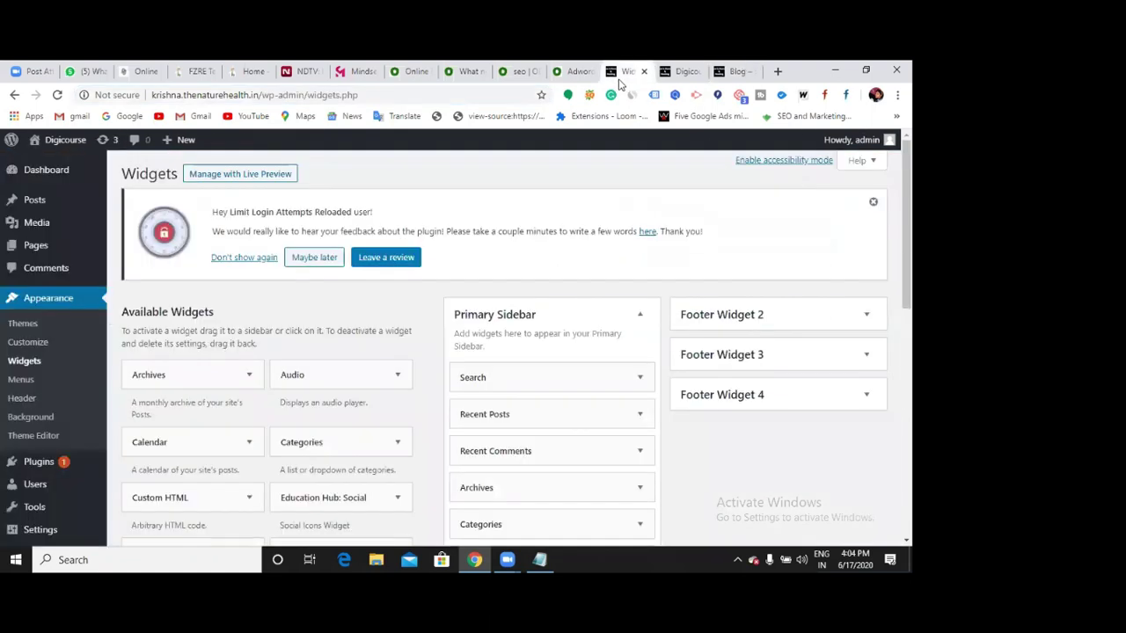
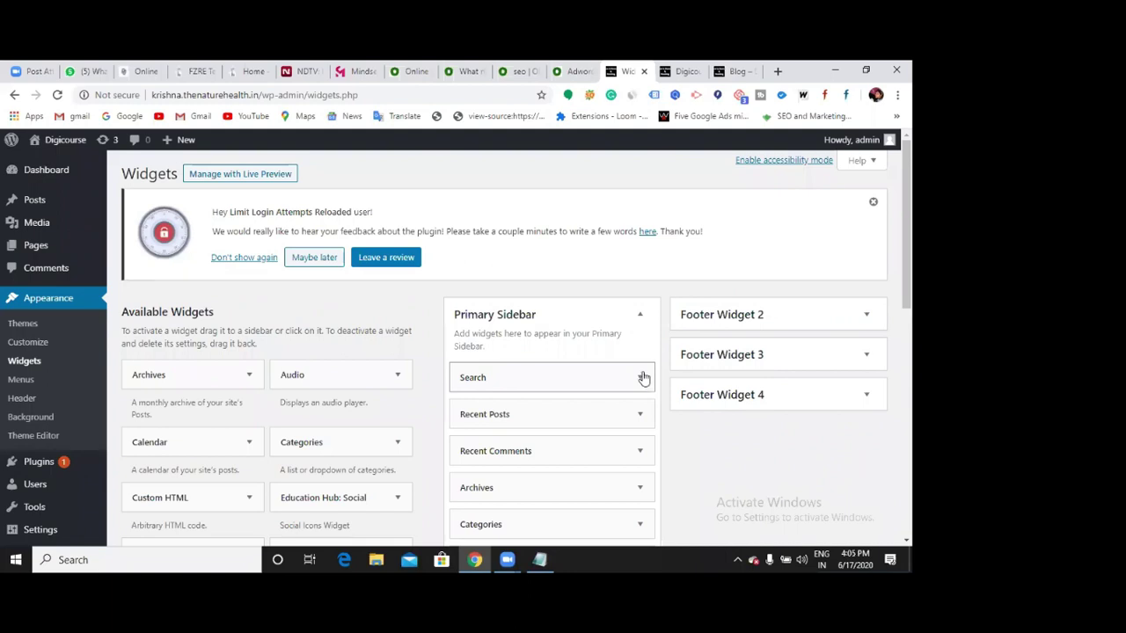
Step: Delete the Search, Recent Posts and Recent Comments widgets from the Primary Sidebar
scroll(644, 378, down, 1)
click(641, 311)
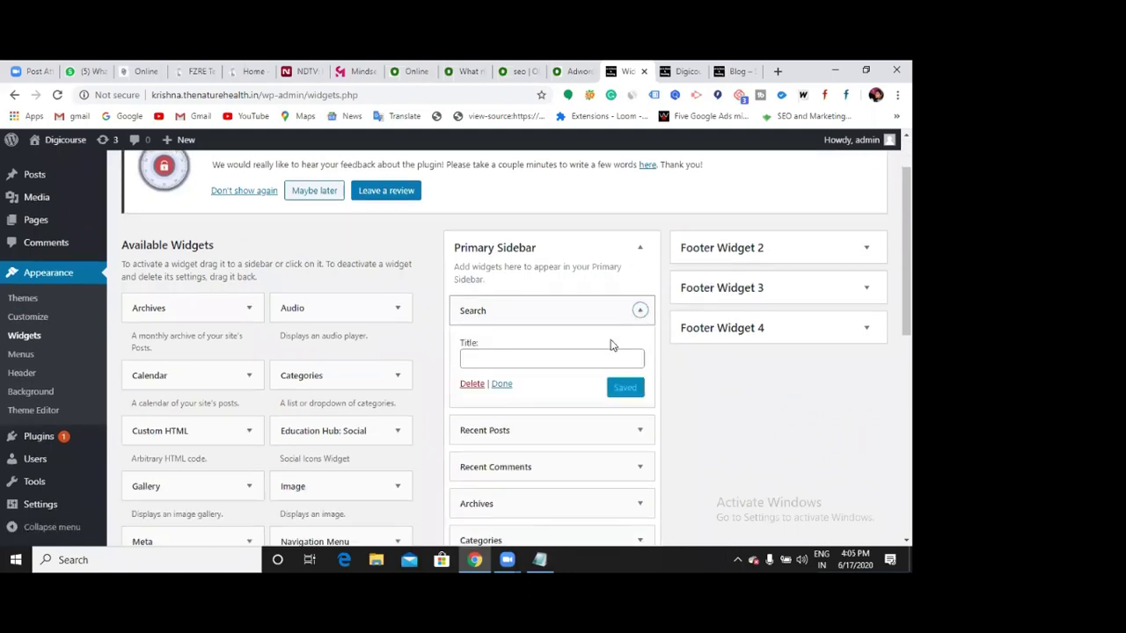
click(472, 386)
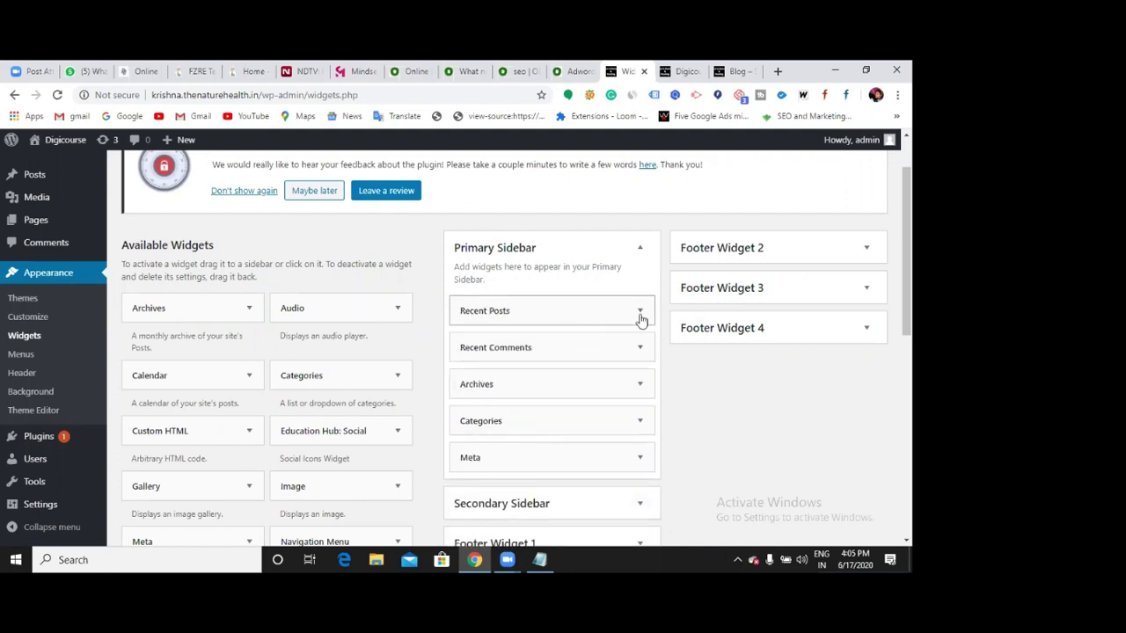
click(639, 313)
click(473, 437)
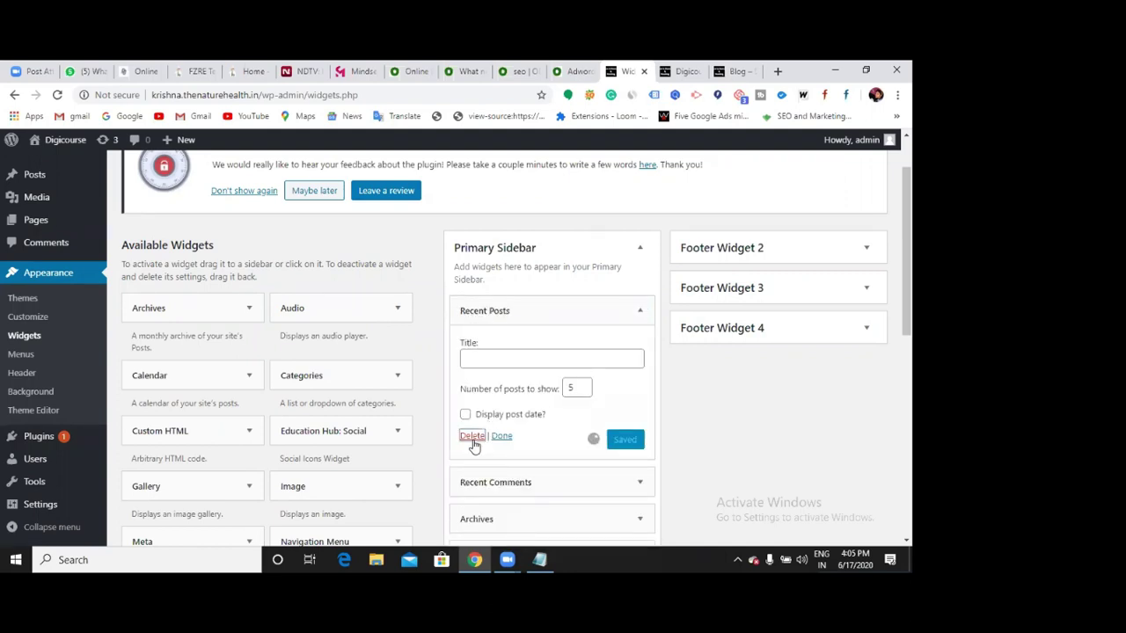
click(639, 311)
click(473, 412)
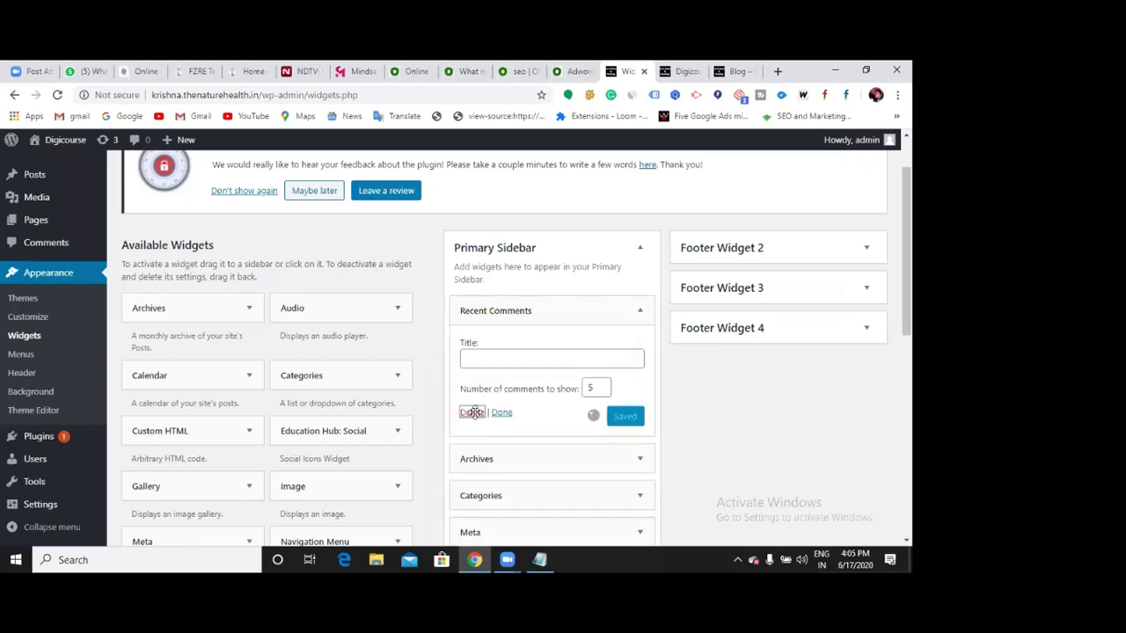
Step: Delete the Archives, Categories and Meta widgets from the Primary Sidebar
click(639, 311)
click(475, 421)
click(640, 310)
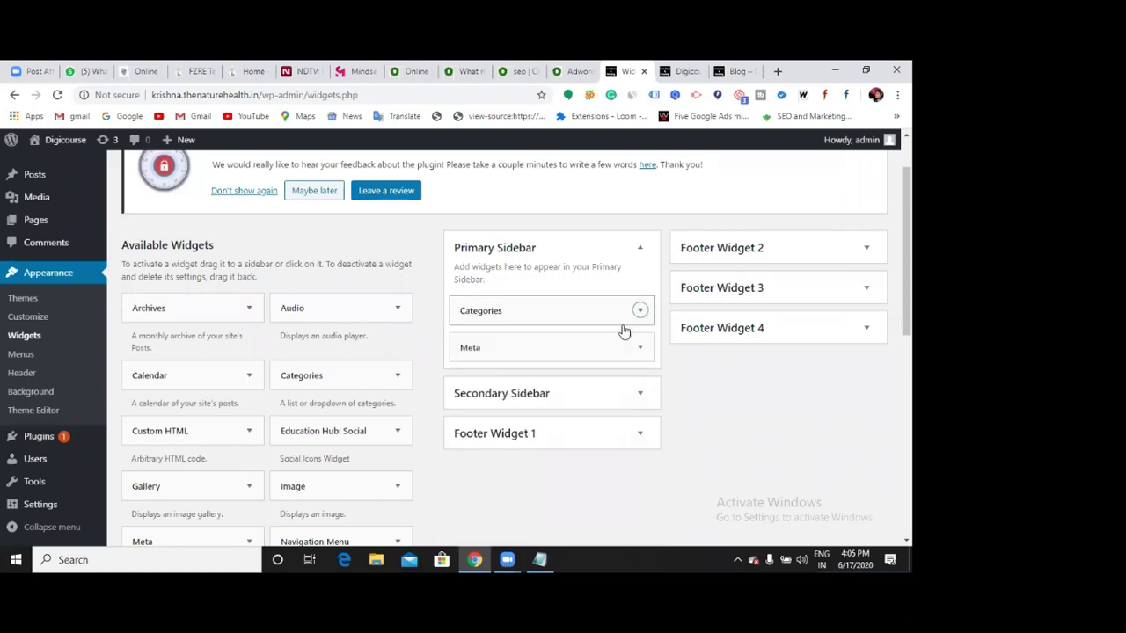
click(471, 437)
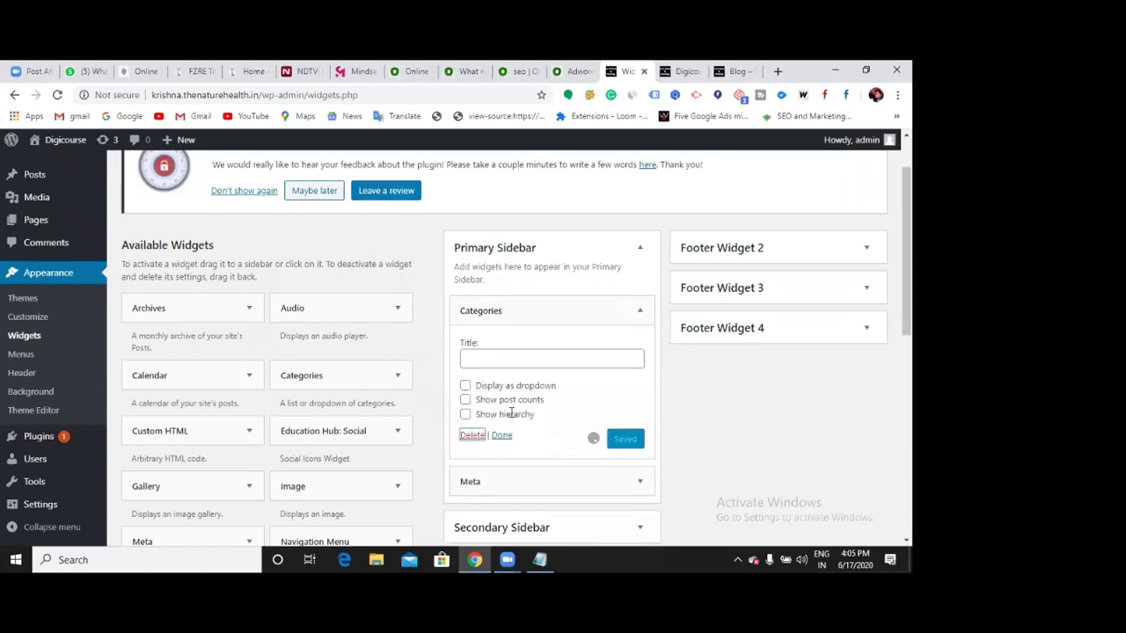
click(637, 319)
click(474, 385)
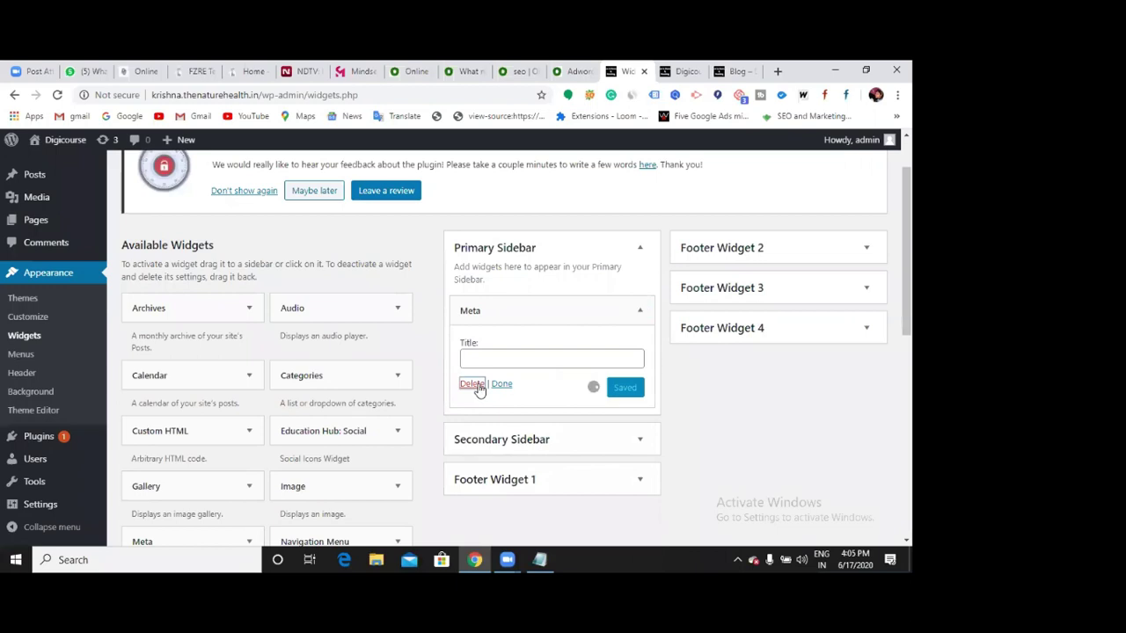
Step: Reload the live Blog page and check the sidebar area there and on the Home page, including the Modules submenu
click(737, 72)
click(57, 95)
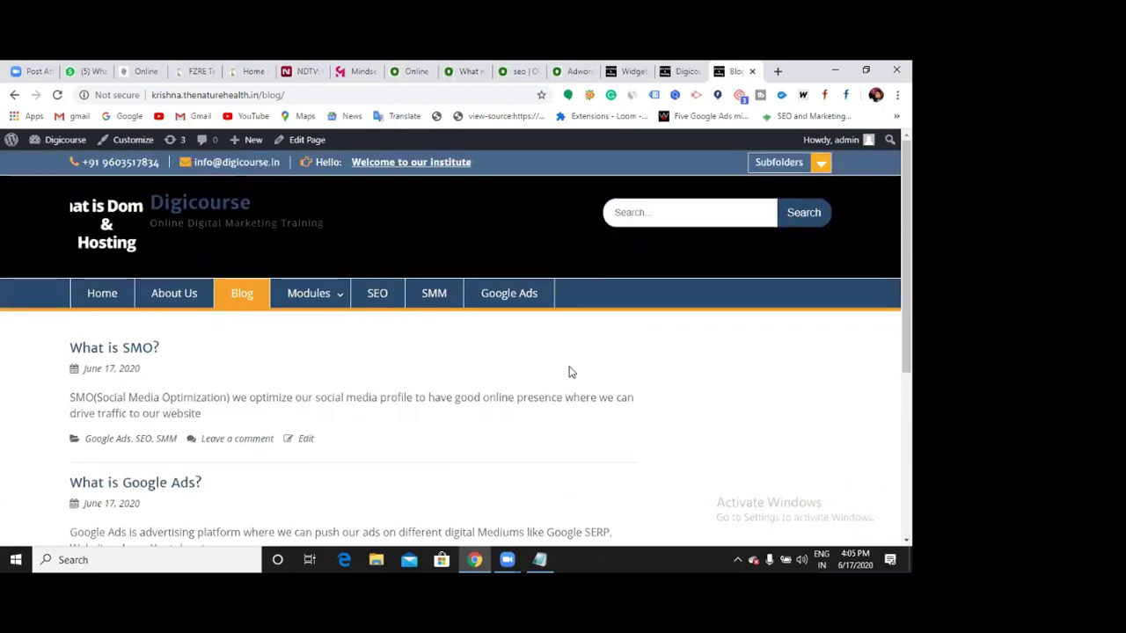
scroll(568, 369, down, 1)
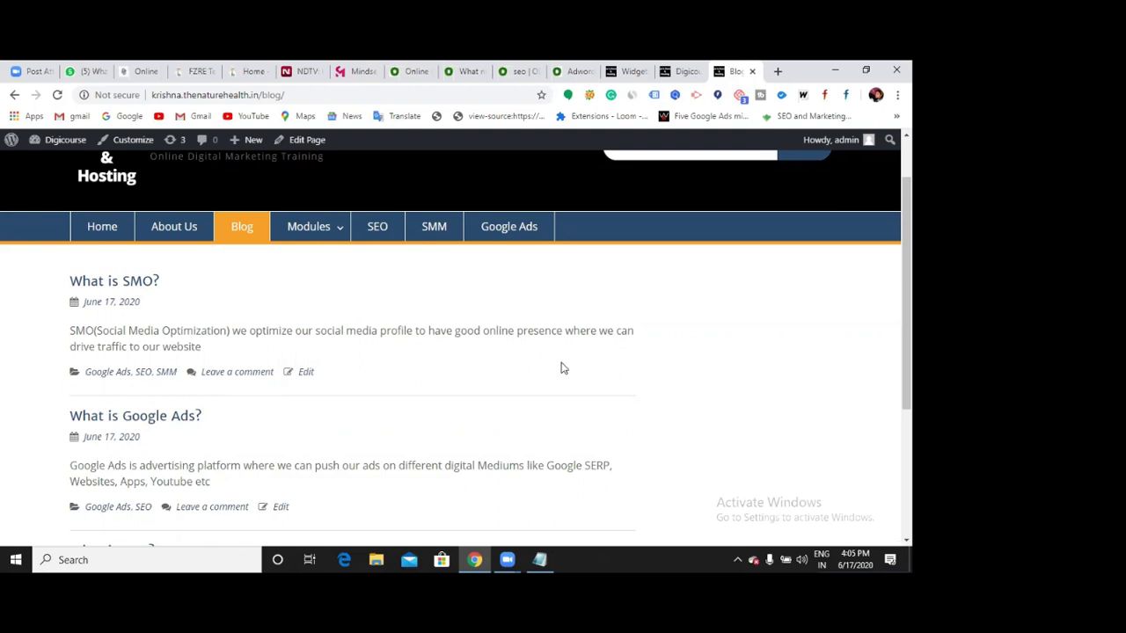
click(118, 234)
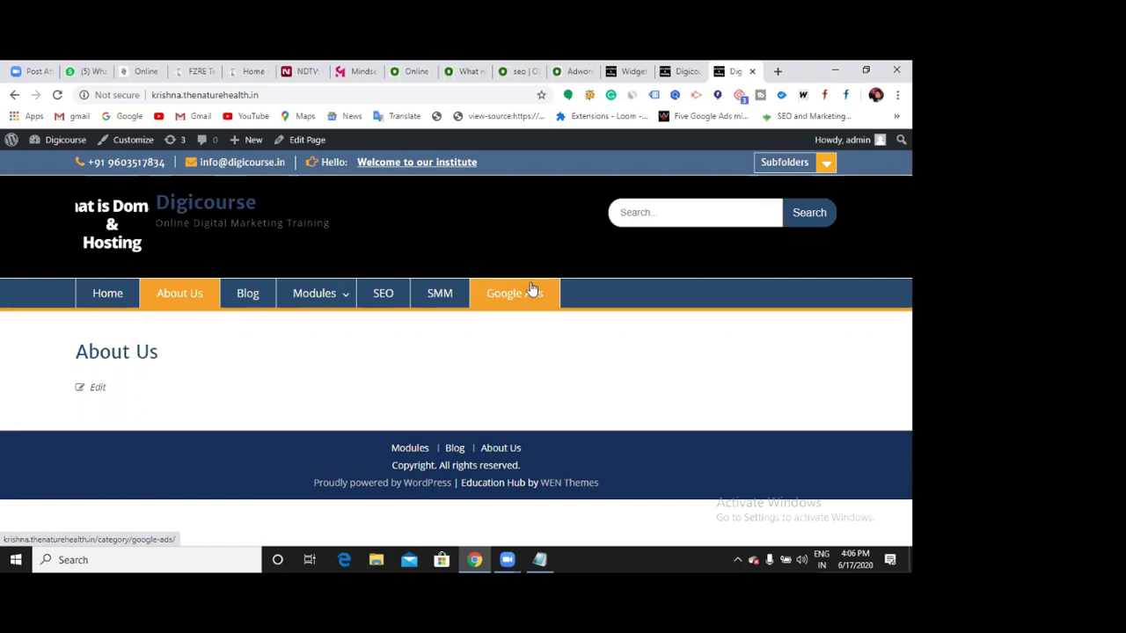
mouse_move(350, 304)
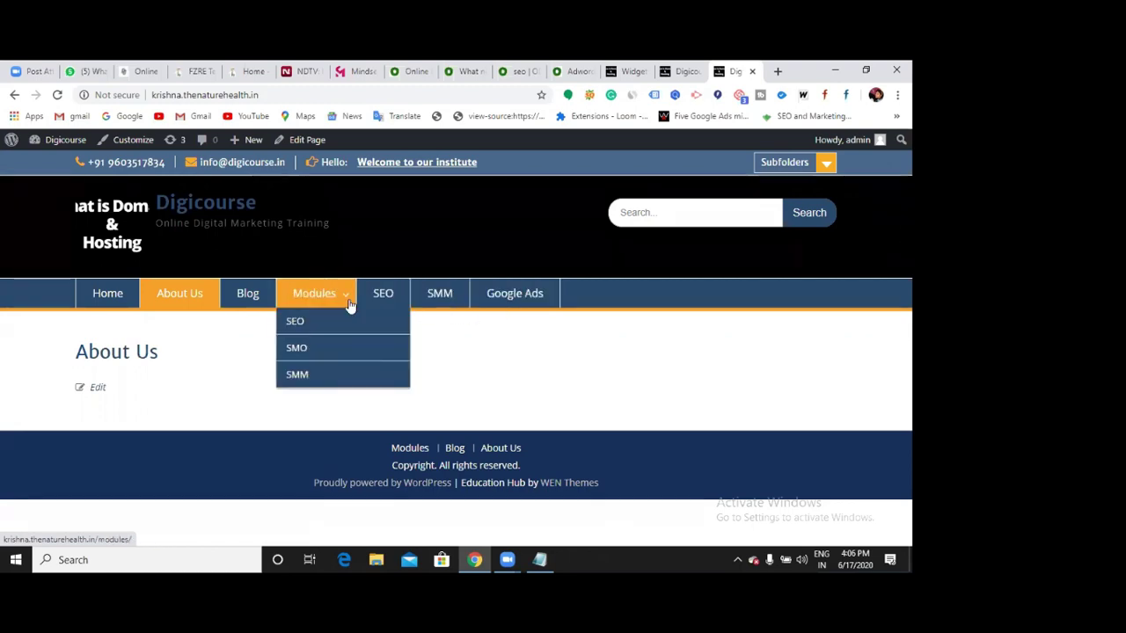
Step: Return to the Widgets management page, look through the available widgets and add the Calendar widget to the Primary Sidebar
click(617, 77)
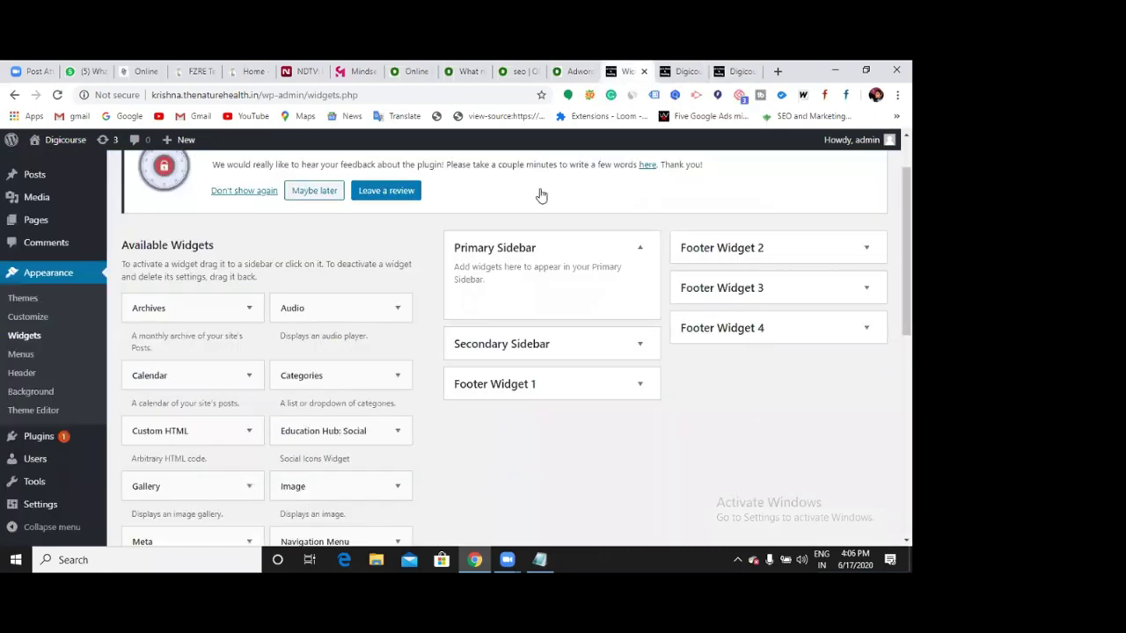
scroll(370, 335, down, 3)
scroll(348, 300, down, 3)
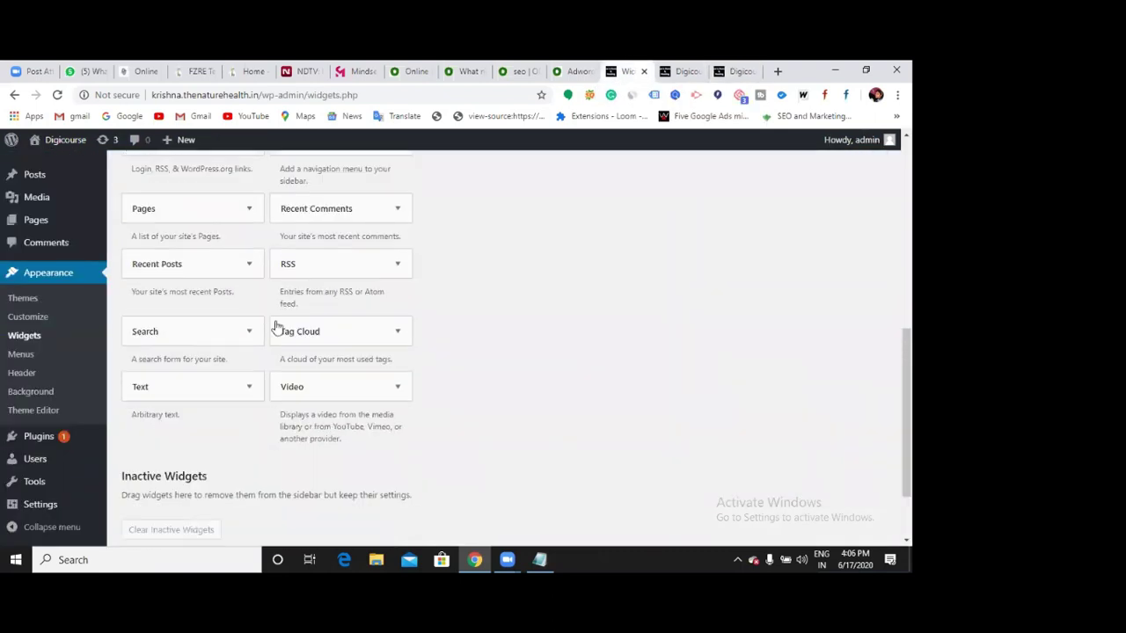
scroll(236, 384, up, 6)
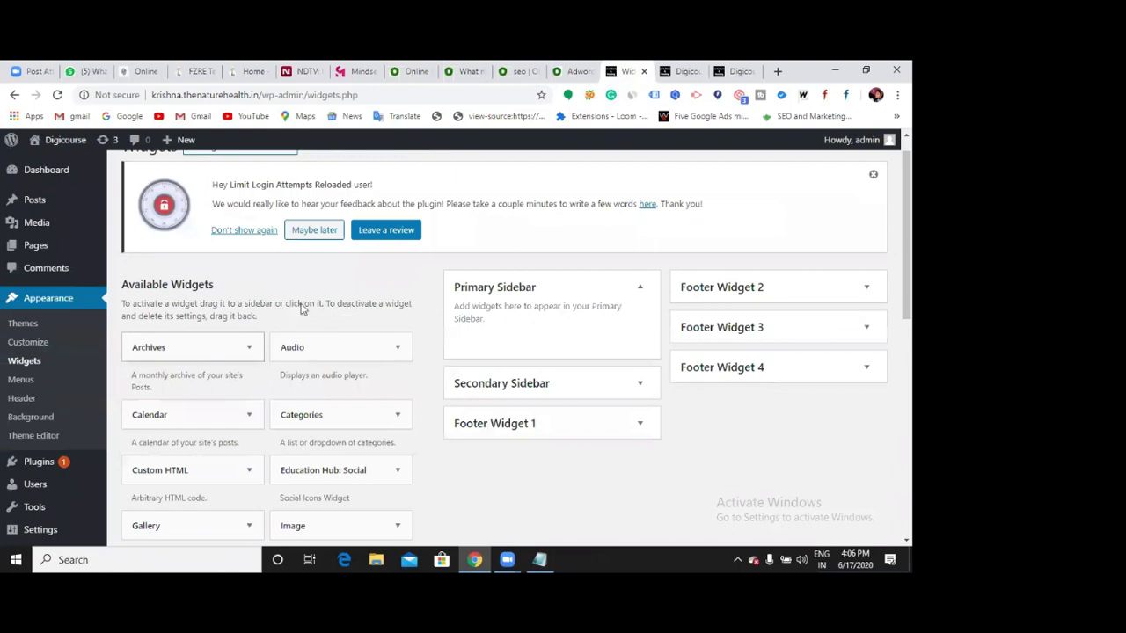
scroll(341, 371, down, 1)
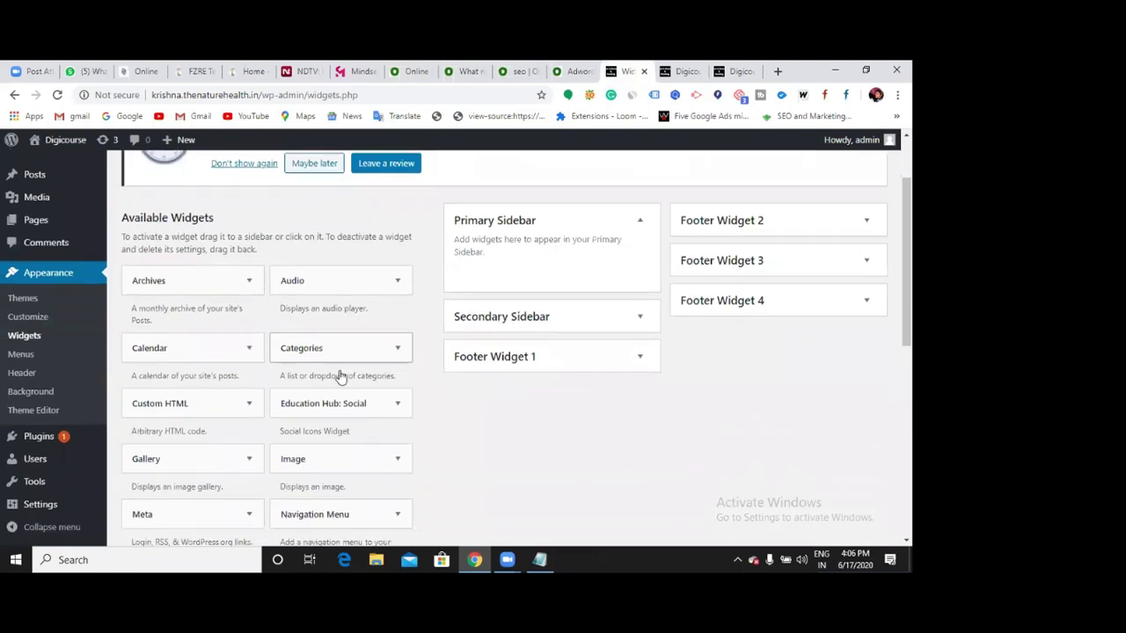
click(249, 352)
scroll(226, 419, down, 3)
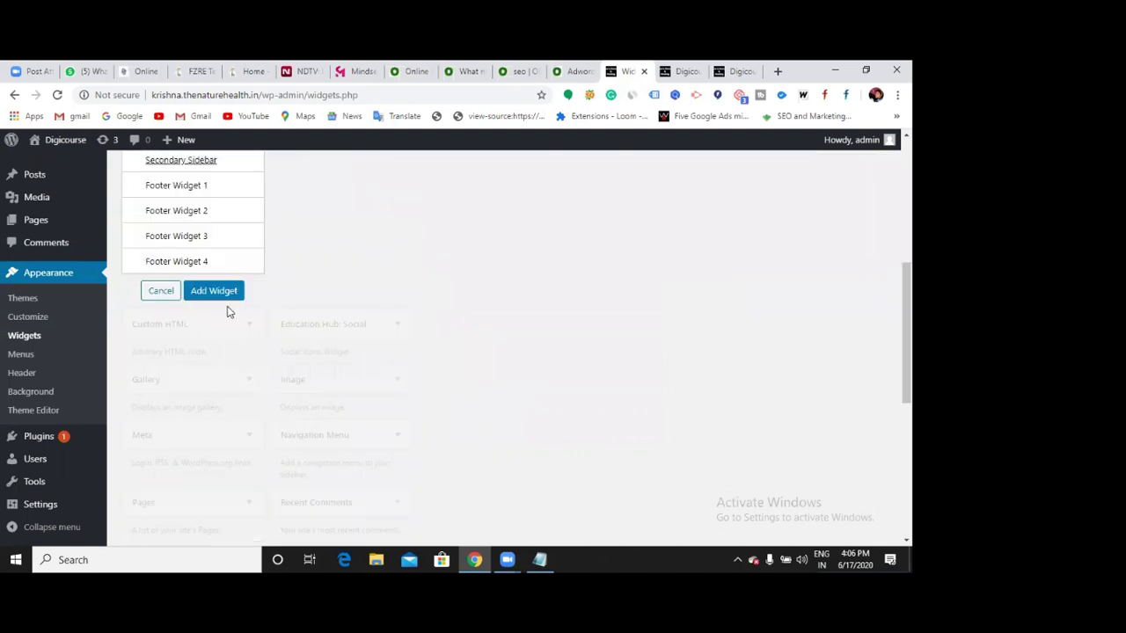
scroll(224, 299, up, 2)
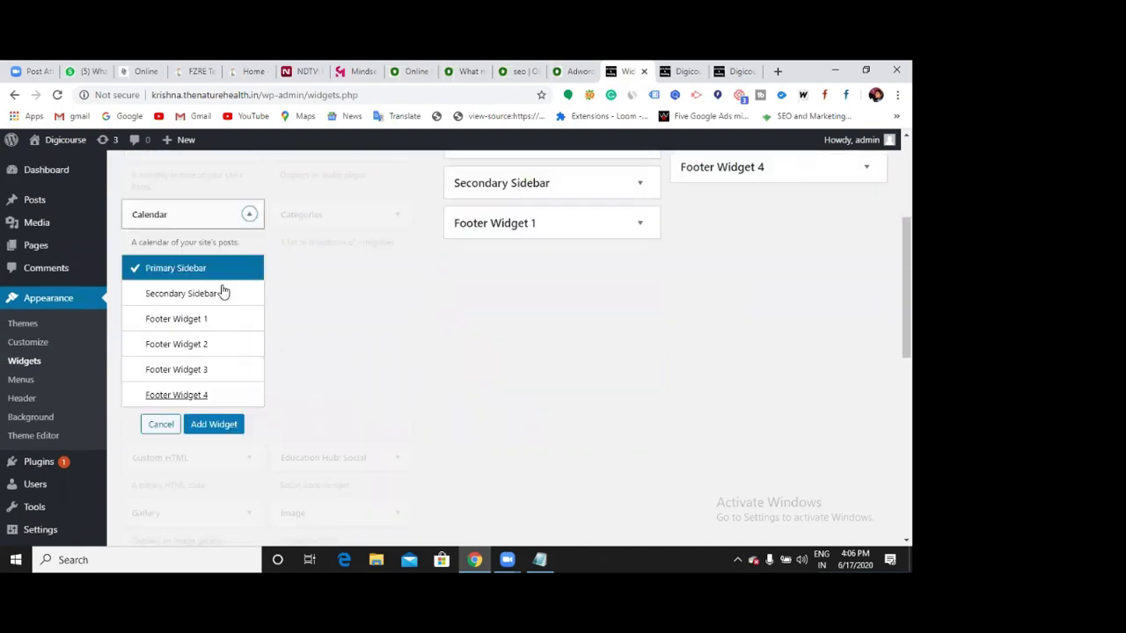
click(221, 424)
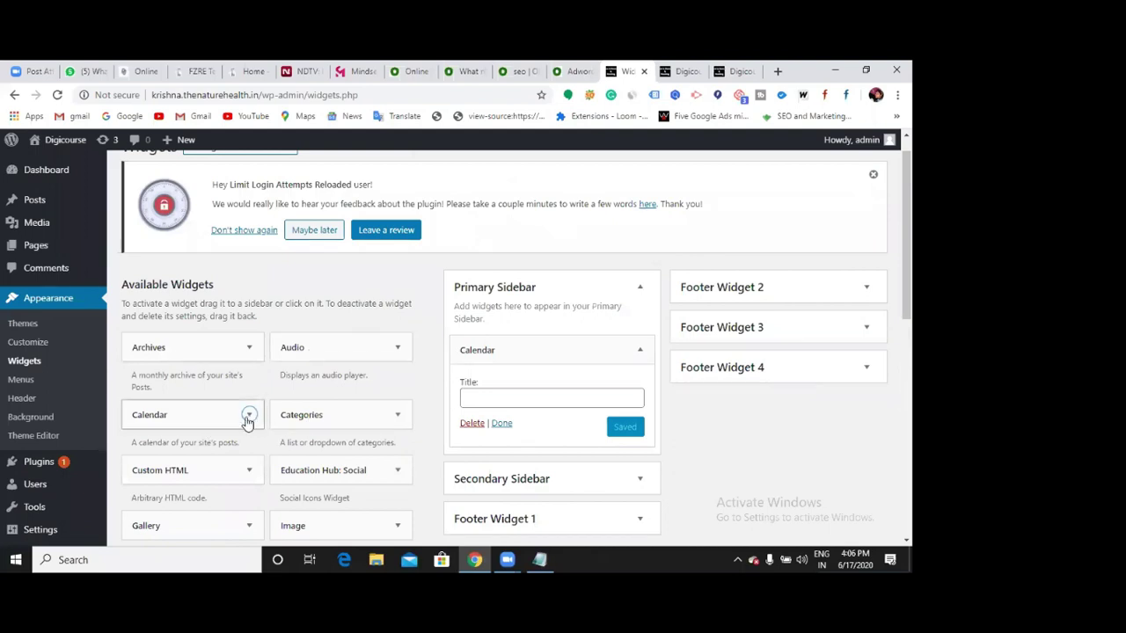
Step: Title the Calendar widget "Calender" and save it
click(504, 396)
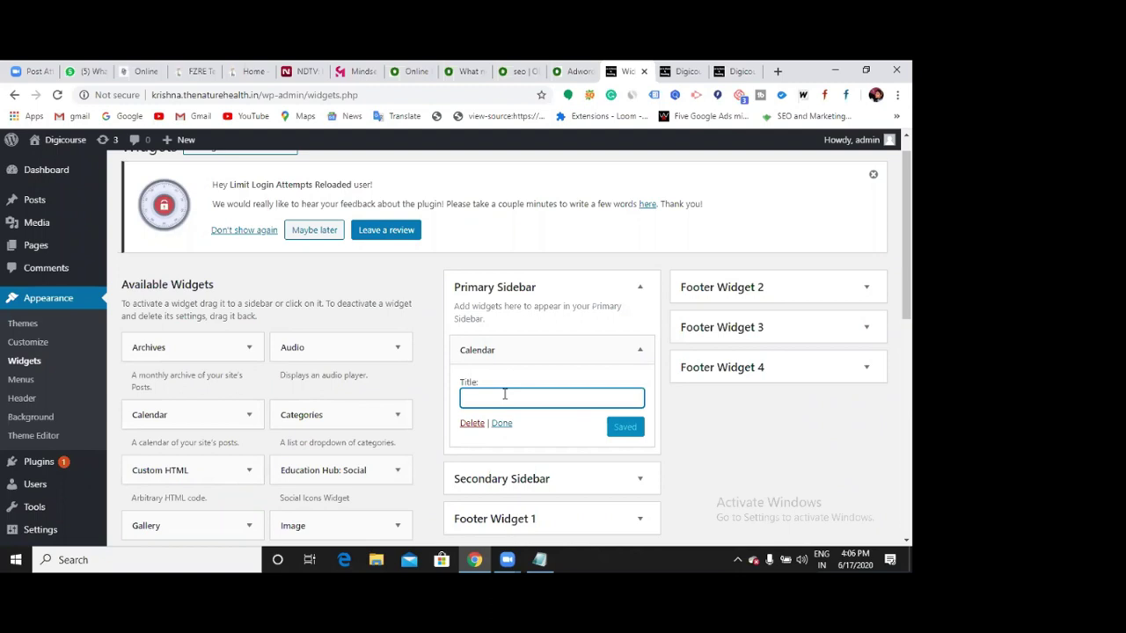
text(Calender)
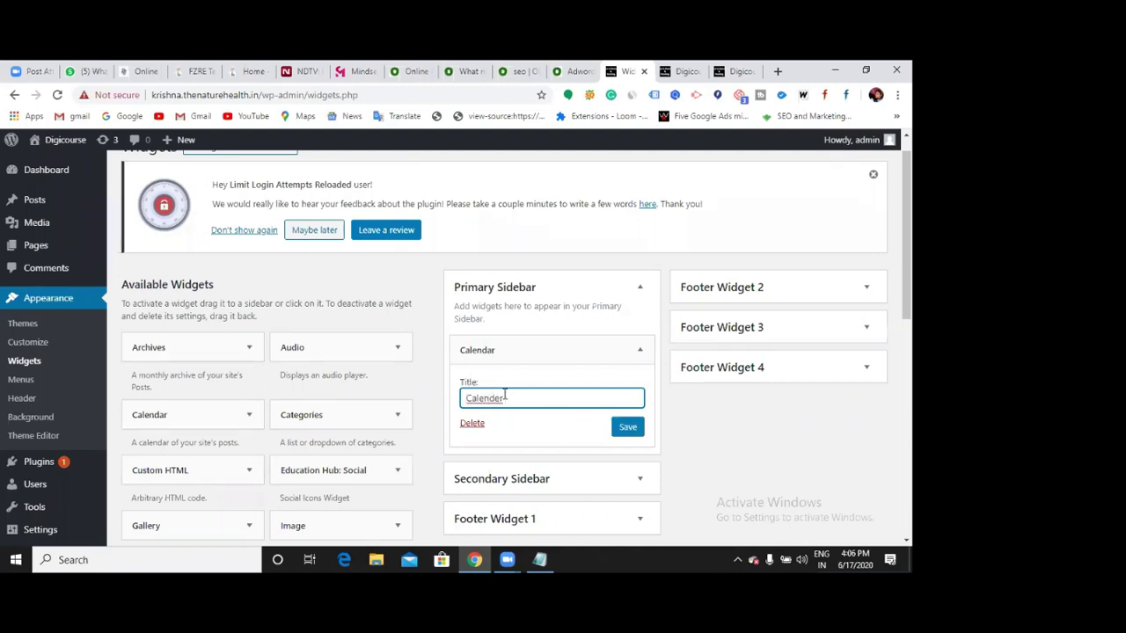
click(629, 434)
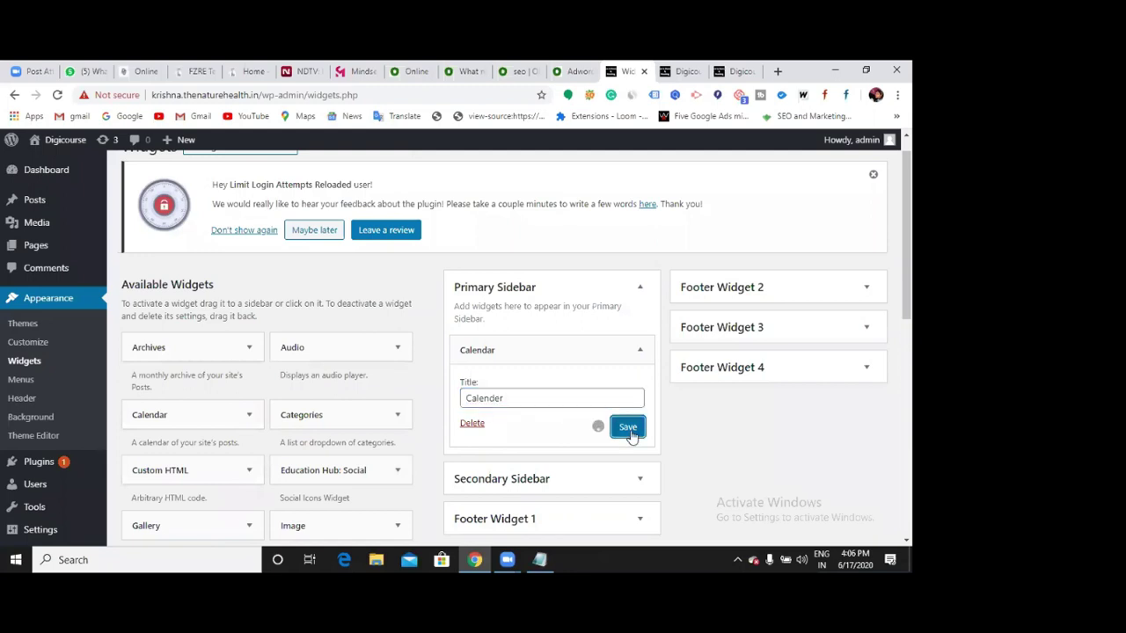
Step: Reload the live site's home page and check the sidebar for the calendar
click(735, 71)
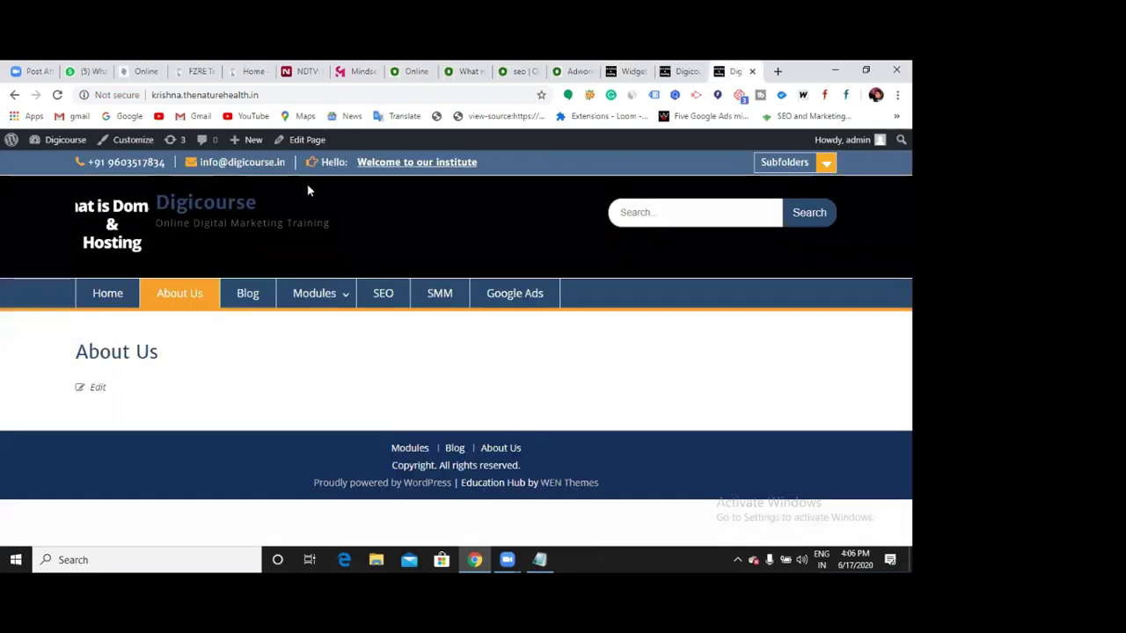
click(57, 95)
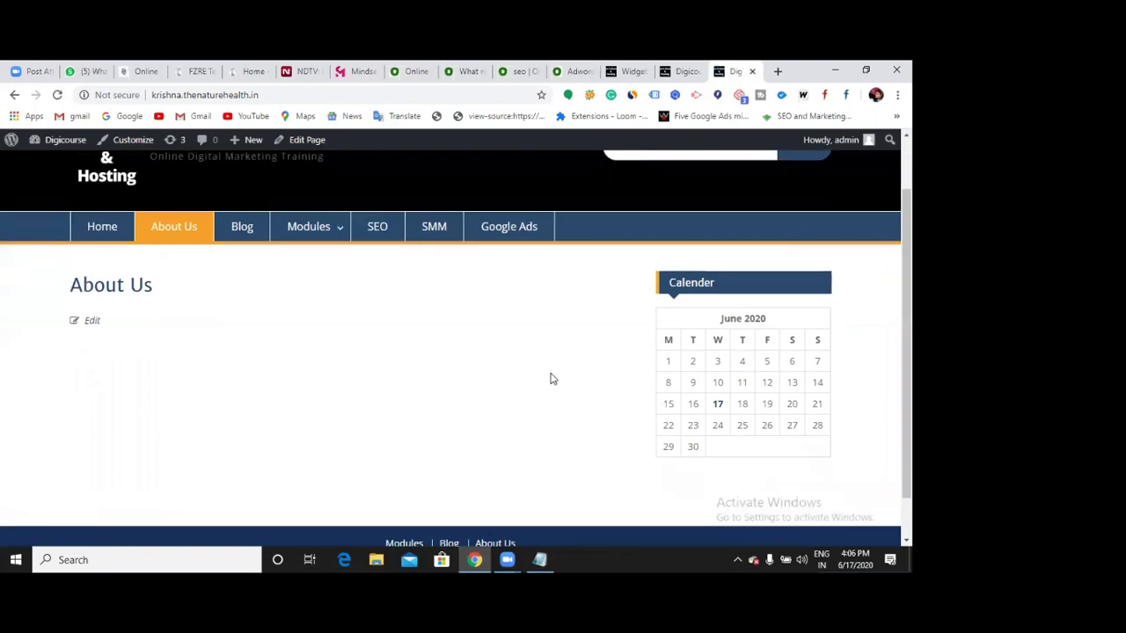
scroll(552, 379, down, 1)
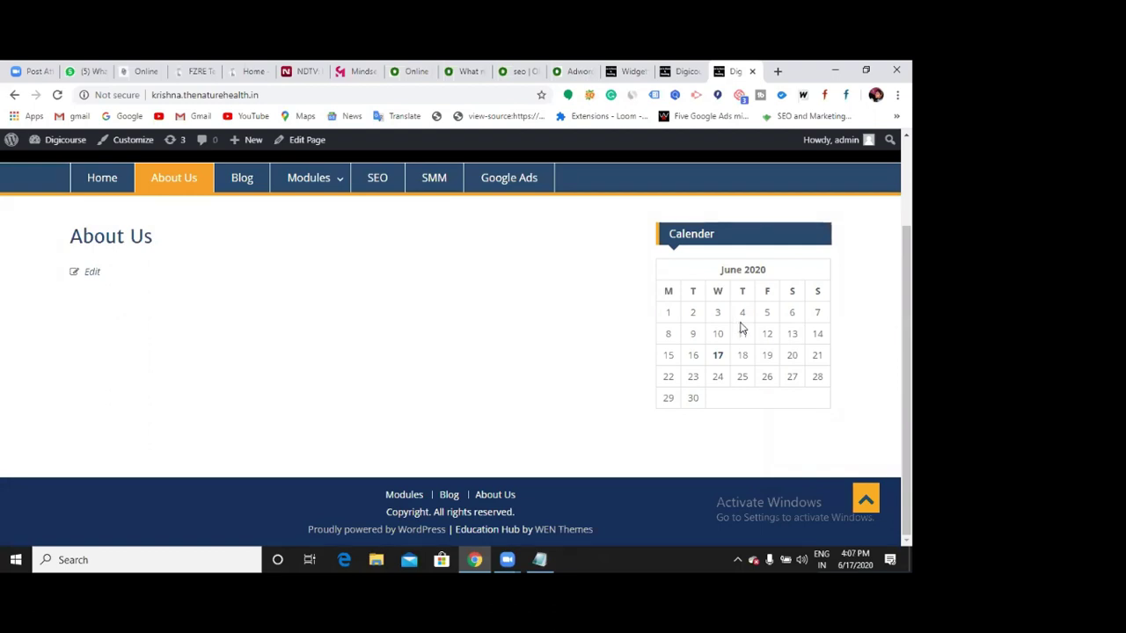
Step: Go back to the Widgets management page and add an Image widget to the Primary Sidebar
click(629, 72)
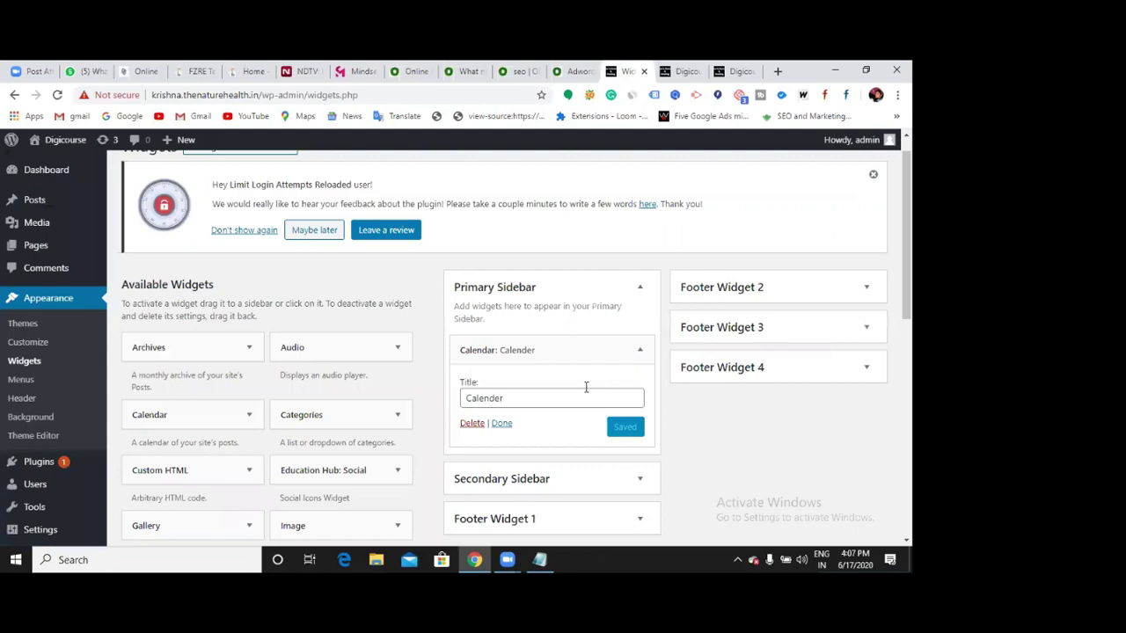
scroll(586, 387, down, 3)
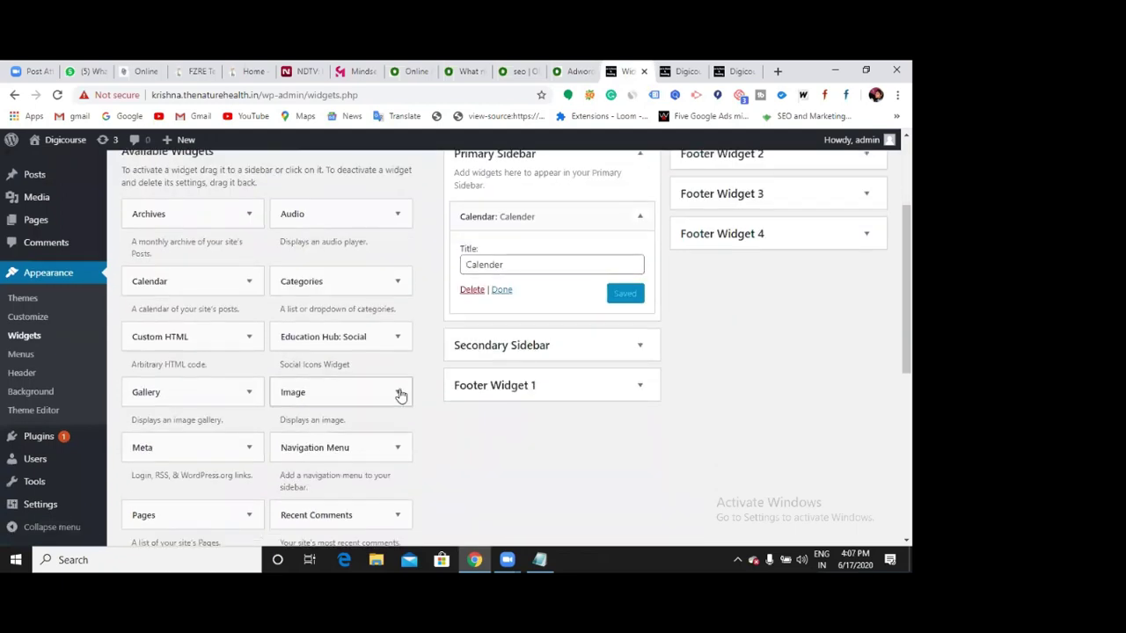
click(400, 394)
scroll(392, 395, down, 5)
click(378, 401)
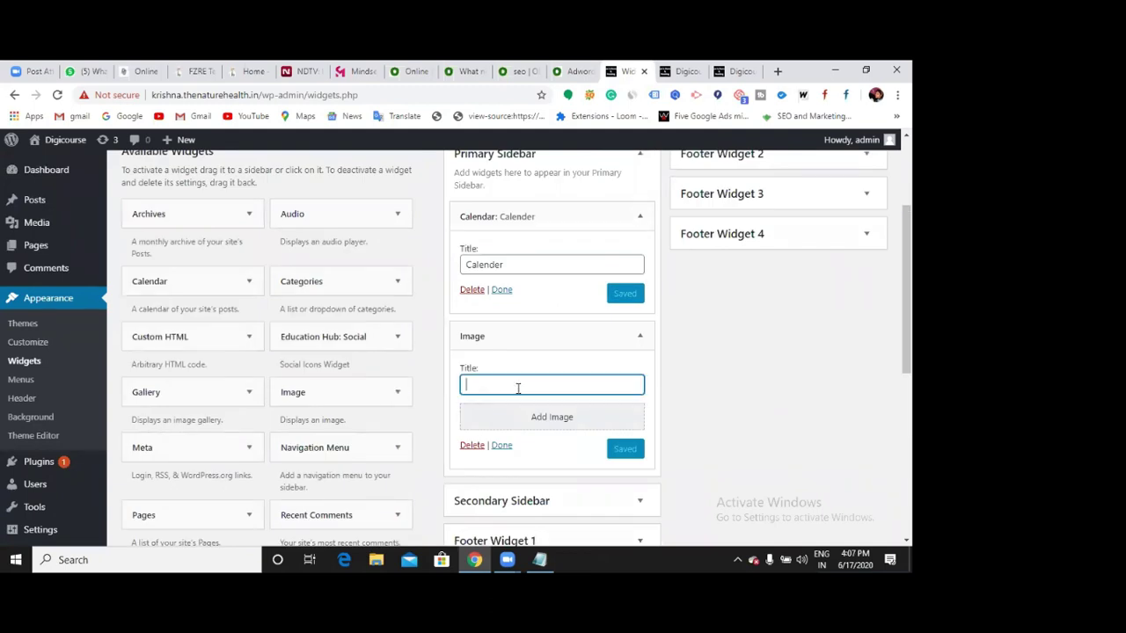
Step: Upload the "How to create wordpress website 2020" picture at medium size, 300 × 169, and add it to the Image widget
click(554, 418)
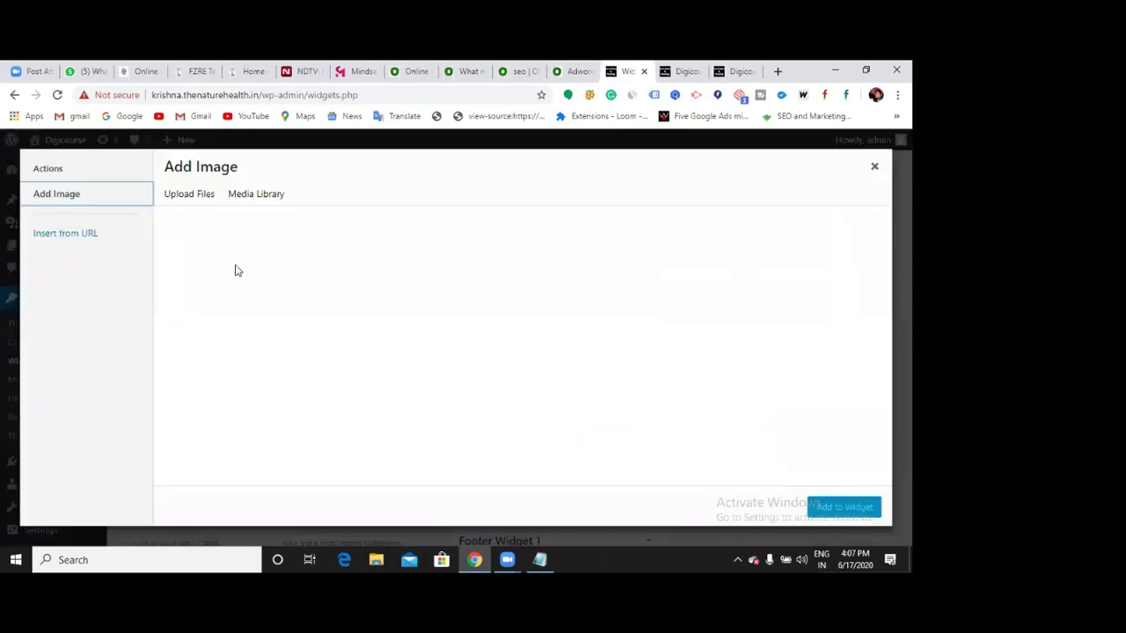
click(189, 195)
click(528, 366)
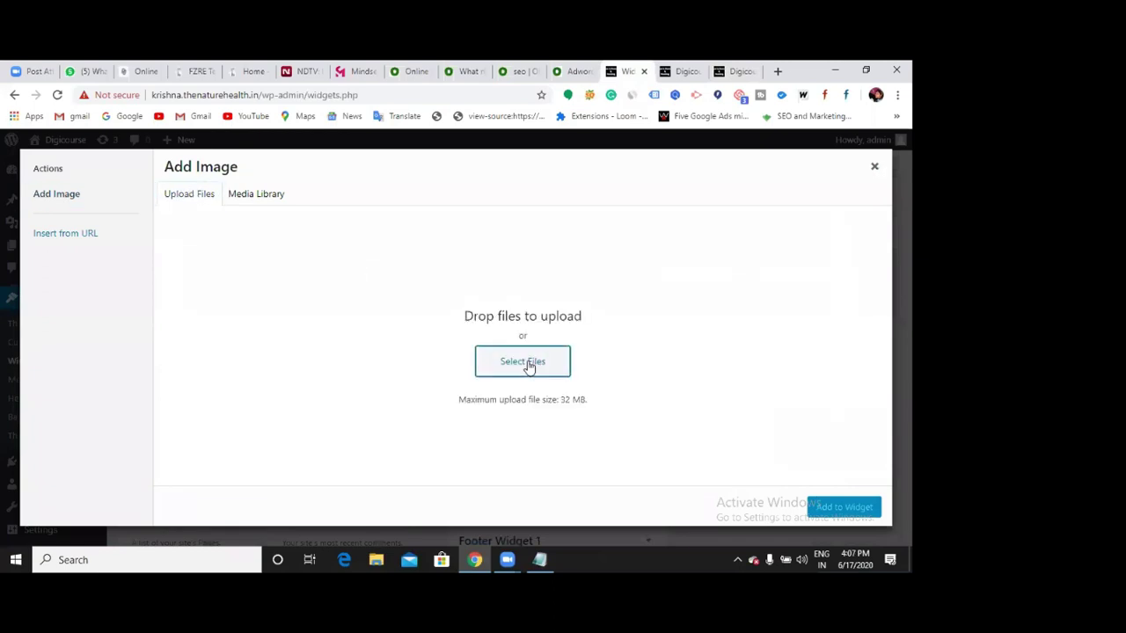
click(198, 172)
click(345, 359)
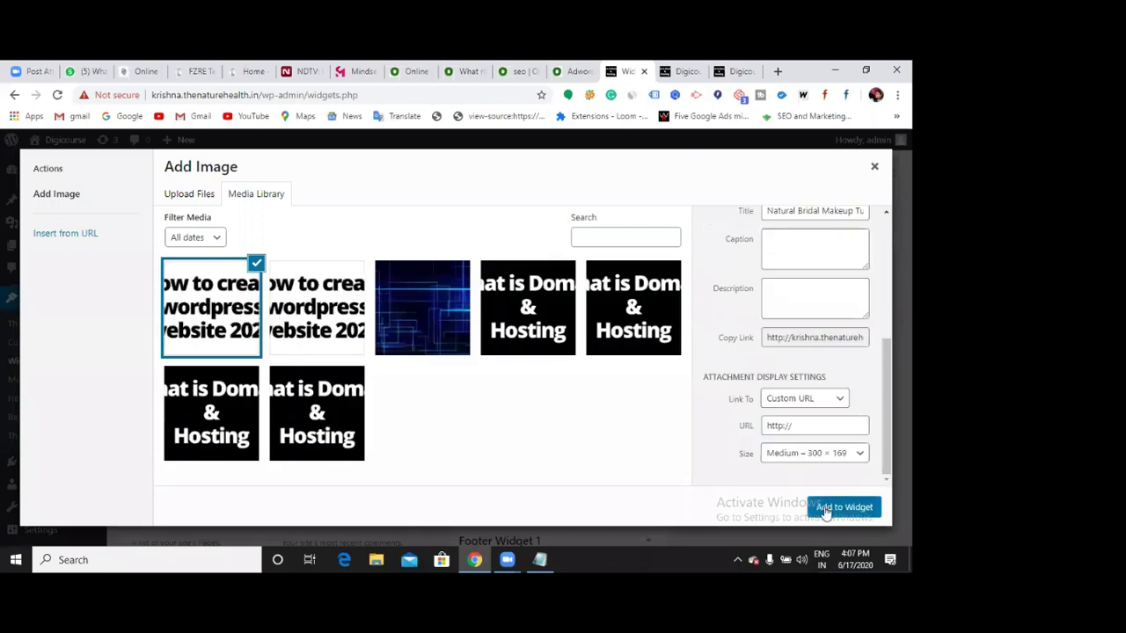
click(827, 508)
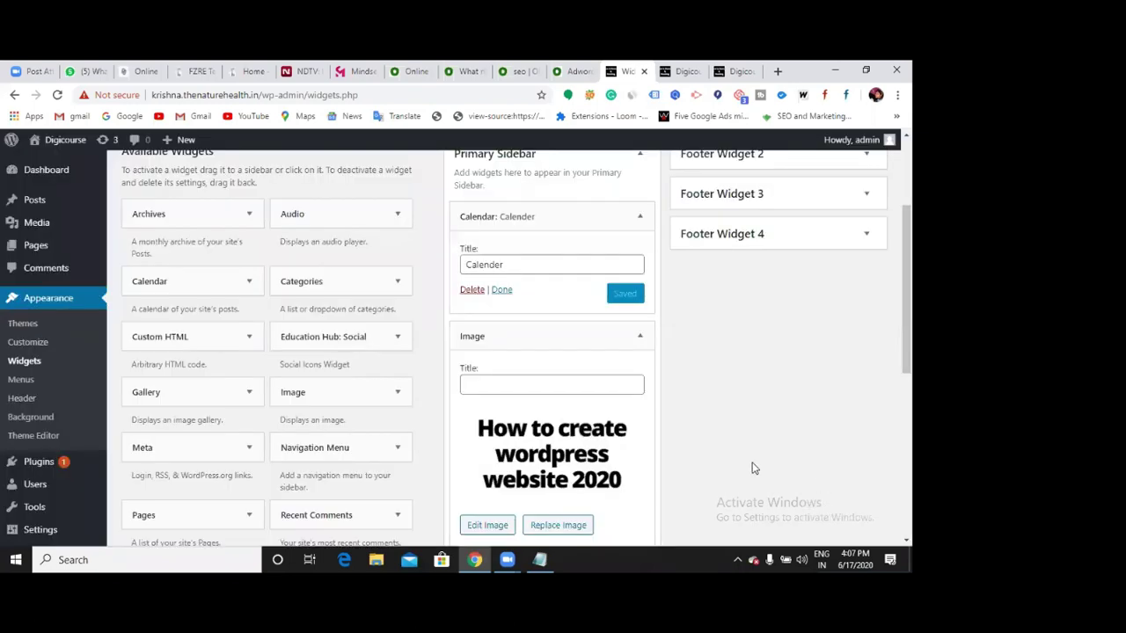
scroll(570, 462, down, 2)
click(512, 425)
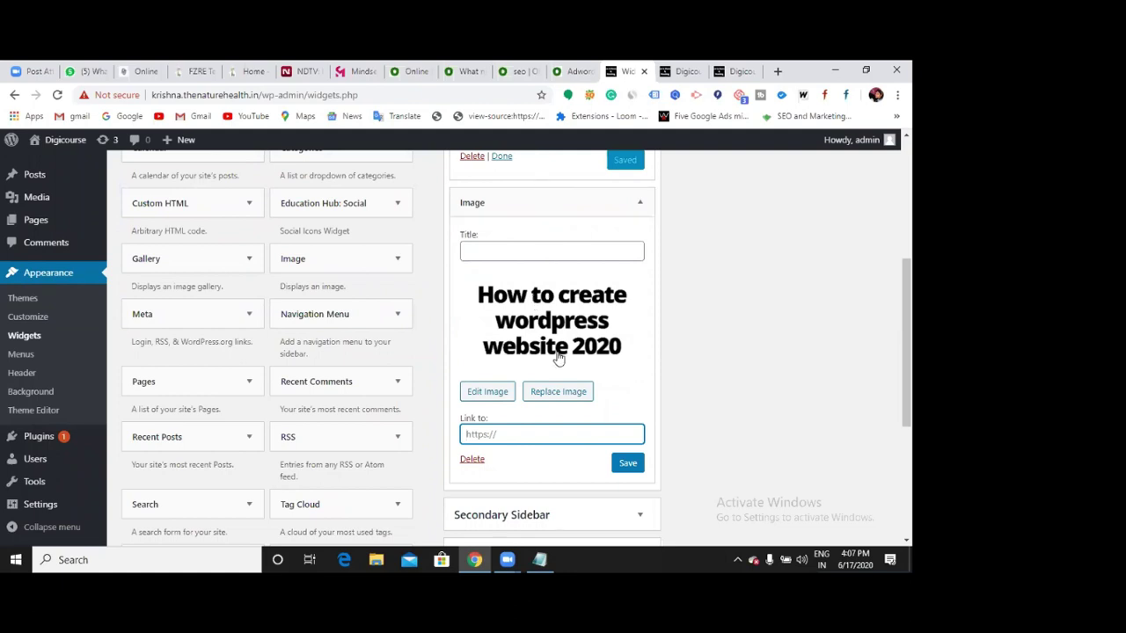
click(512, 80)
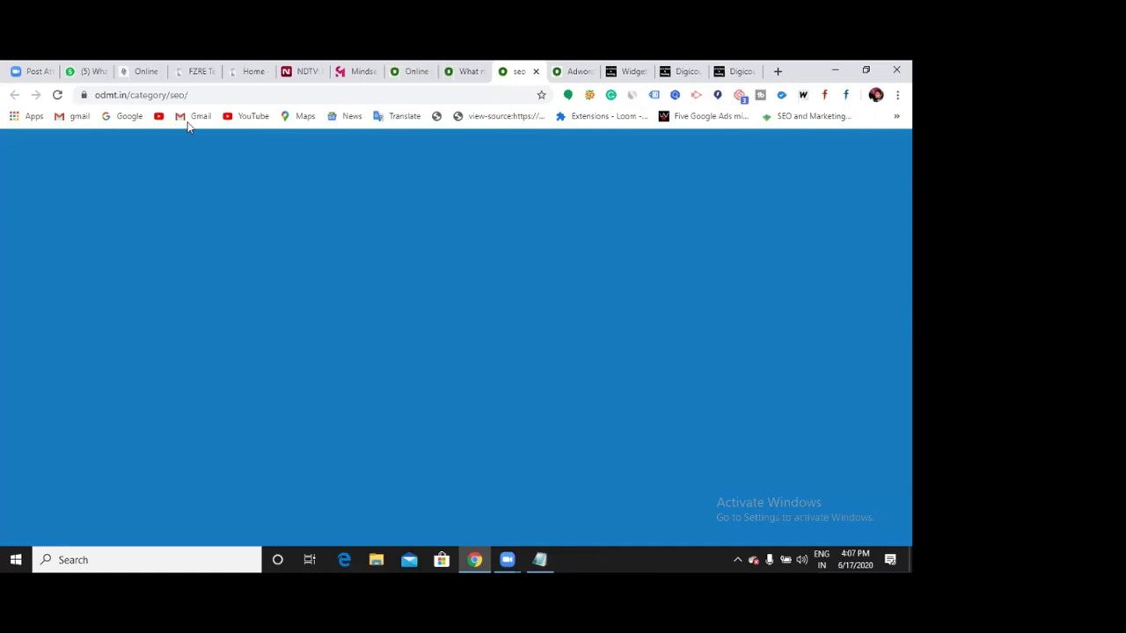
drag(212, 96, 99, 100)
key(ctrl+c)
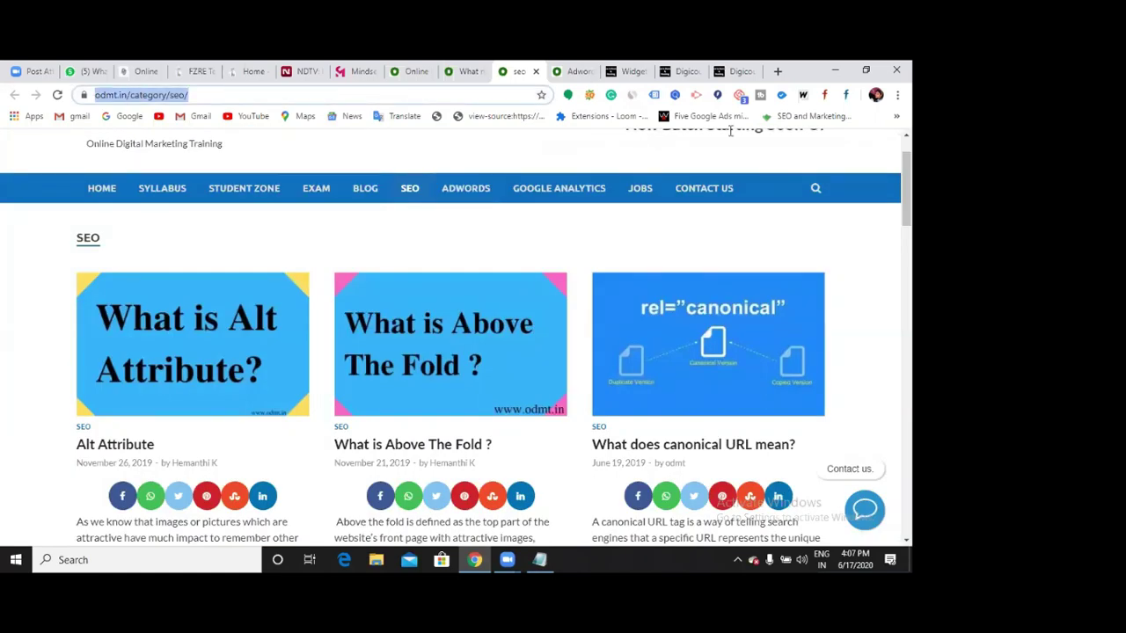
click(679, 73)
click(628, 71)
key(ctrl+v)
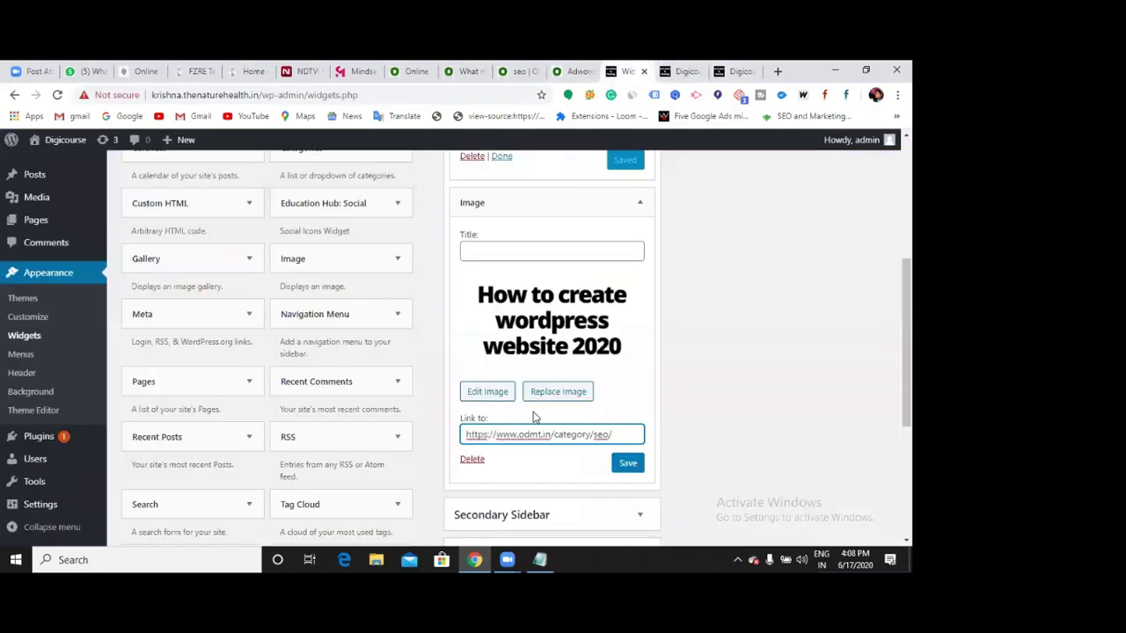
Step: Title the Primary Sidebar's Image widget "Image", save it and collapse it
click(533, 250)
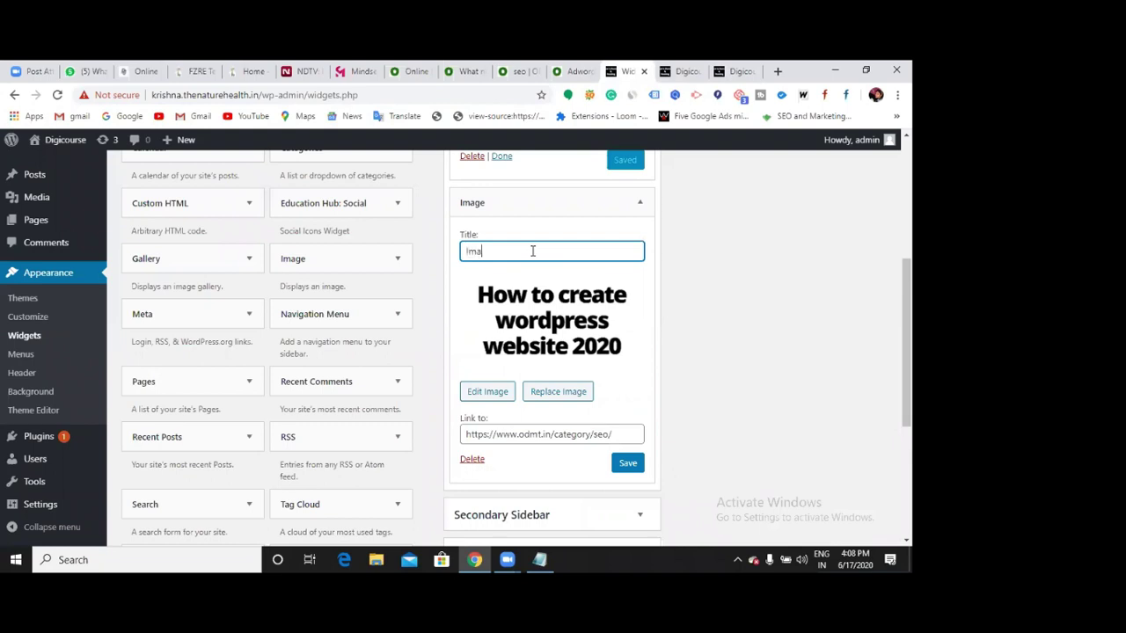
click(628, 464)
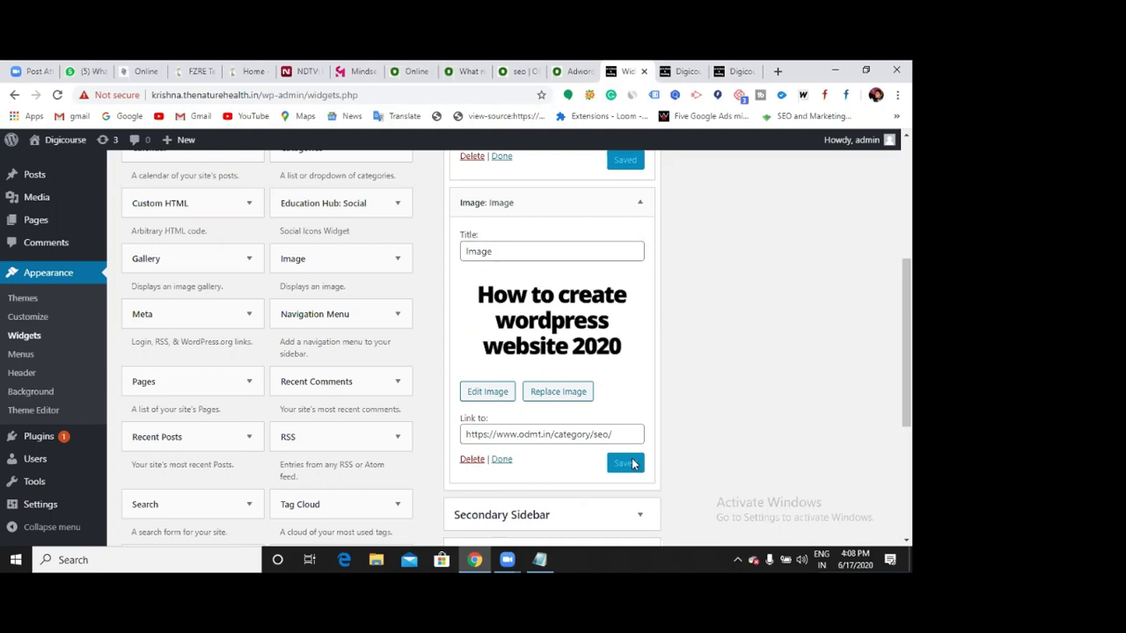
click(501, 459)
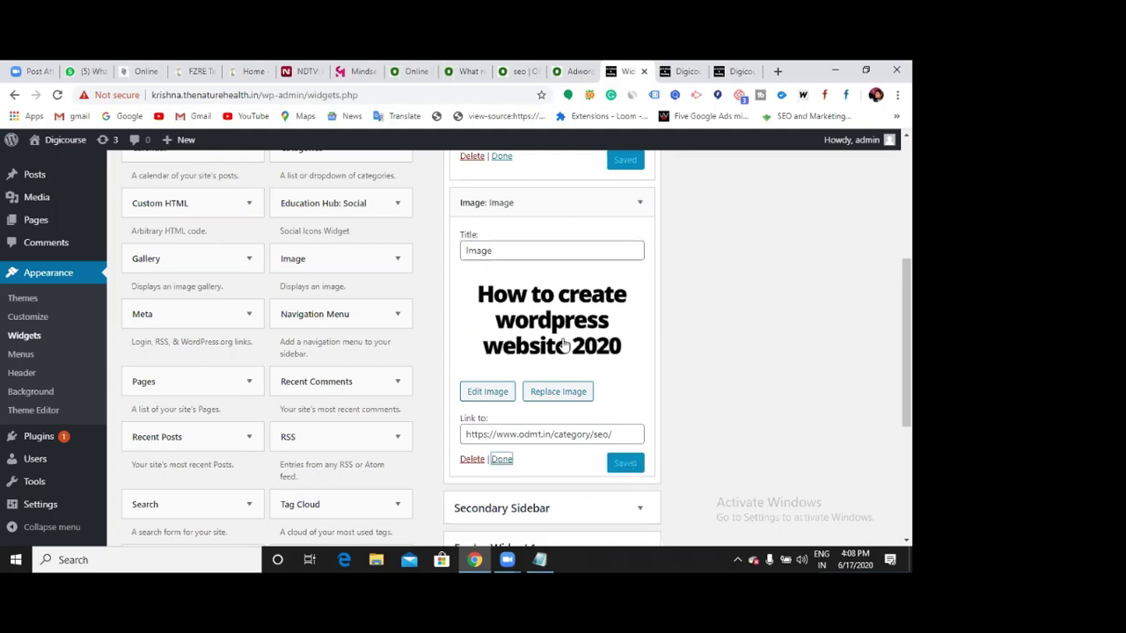
Step: Reload the live site's home page and check the sidebar for the image below the calendar
click(732, 71)
click(57, 95)
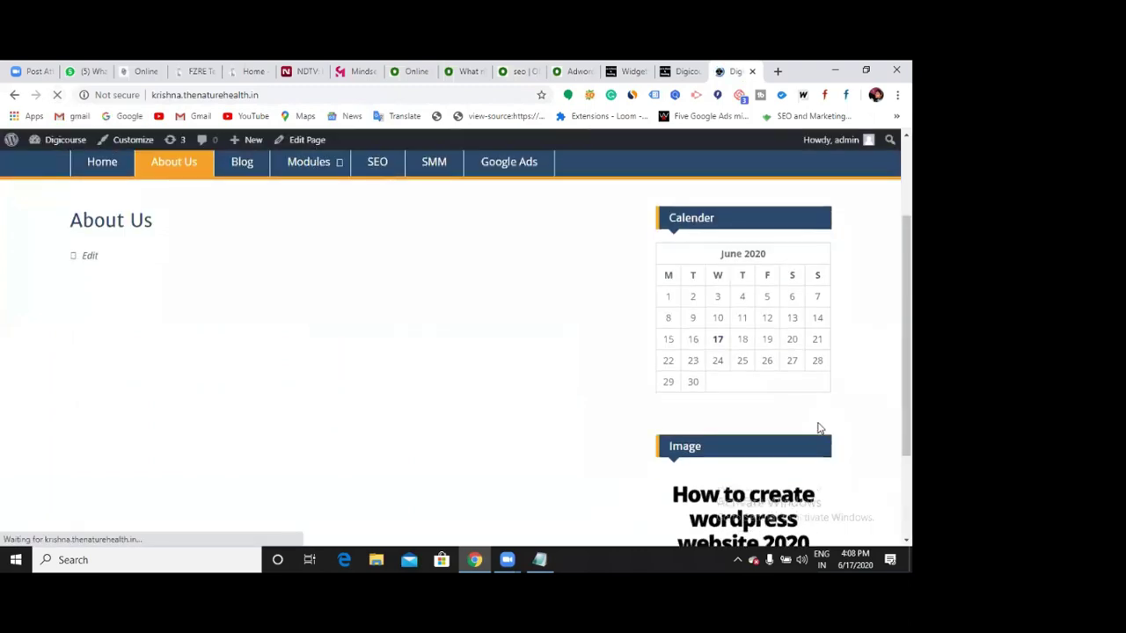
scroll(818, 432, down, 2)
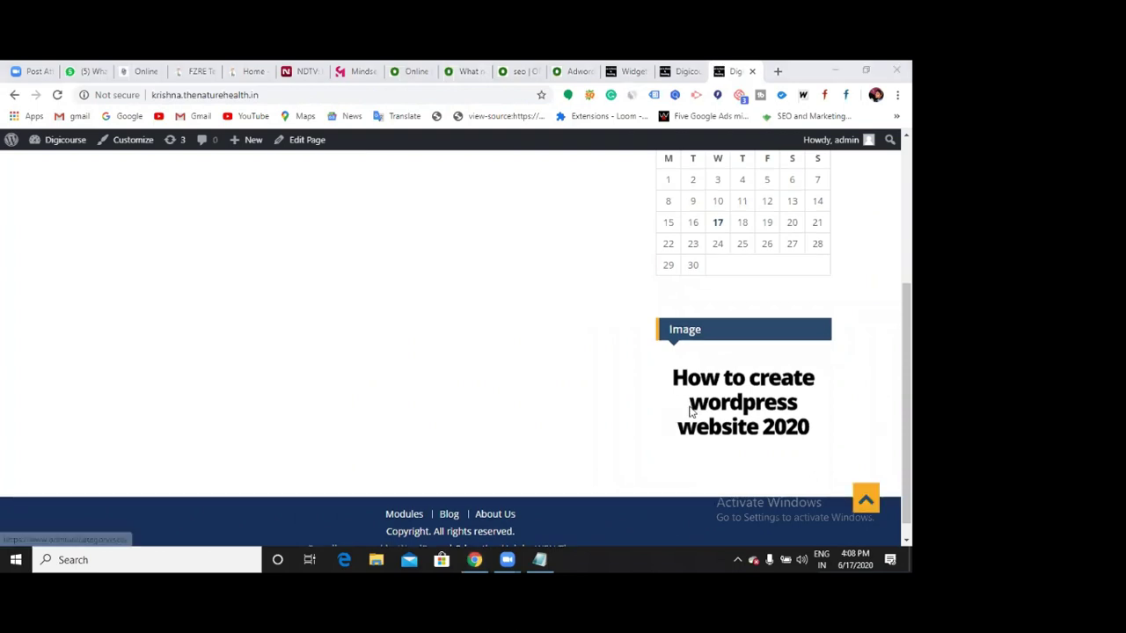
scroll(721, 409, up, 2)
scroll(754, 416, down, 1)
scroll(746, 437, down, 1)
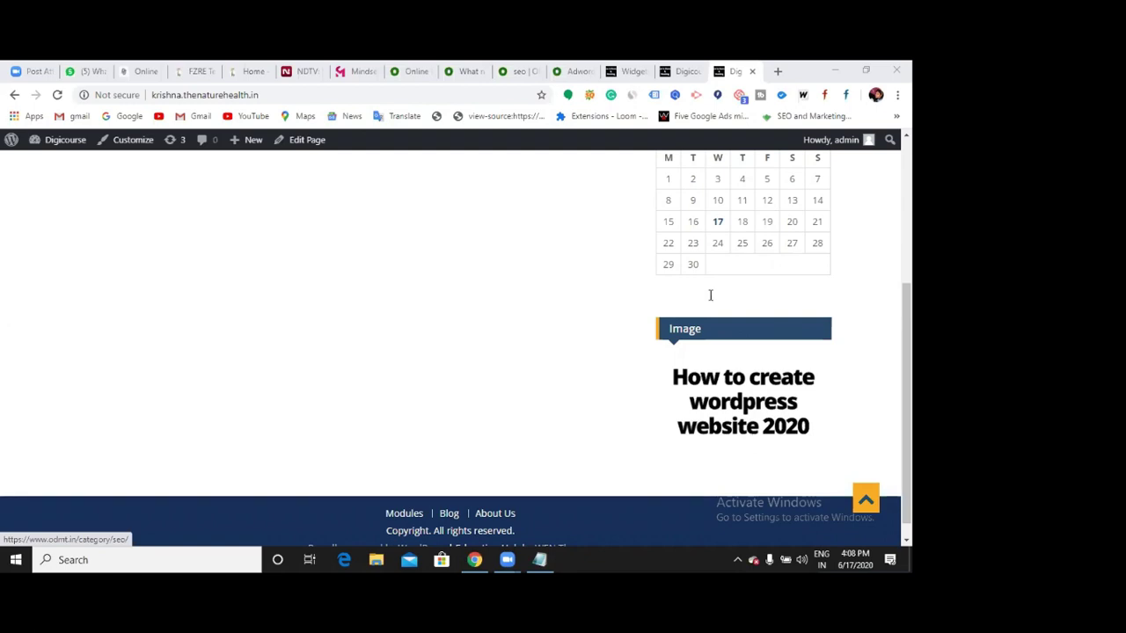
click(413, 74)
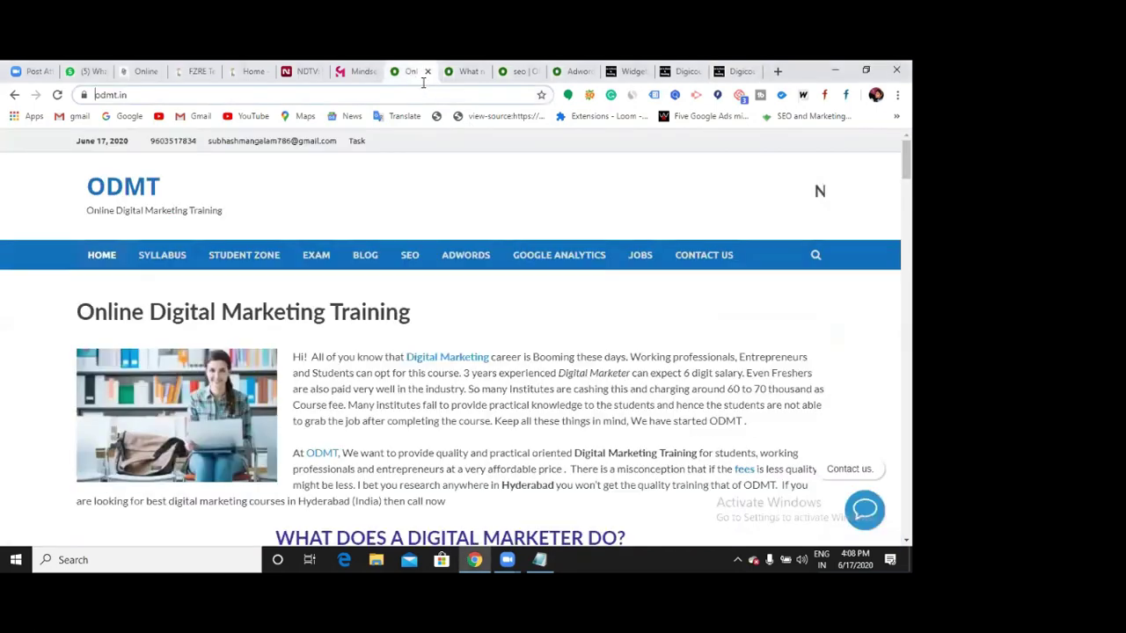
click(735, 74)
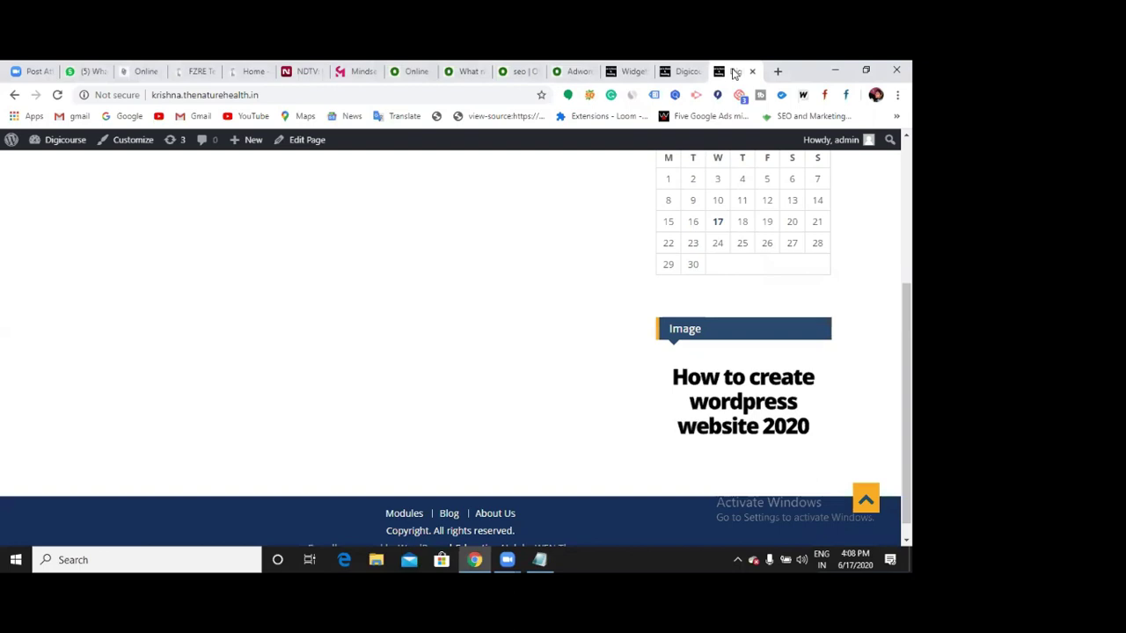
scroll(792, 352, down, 1)
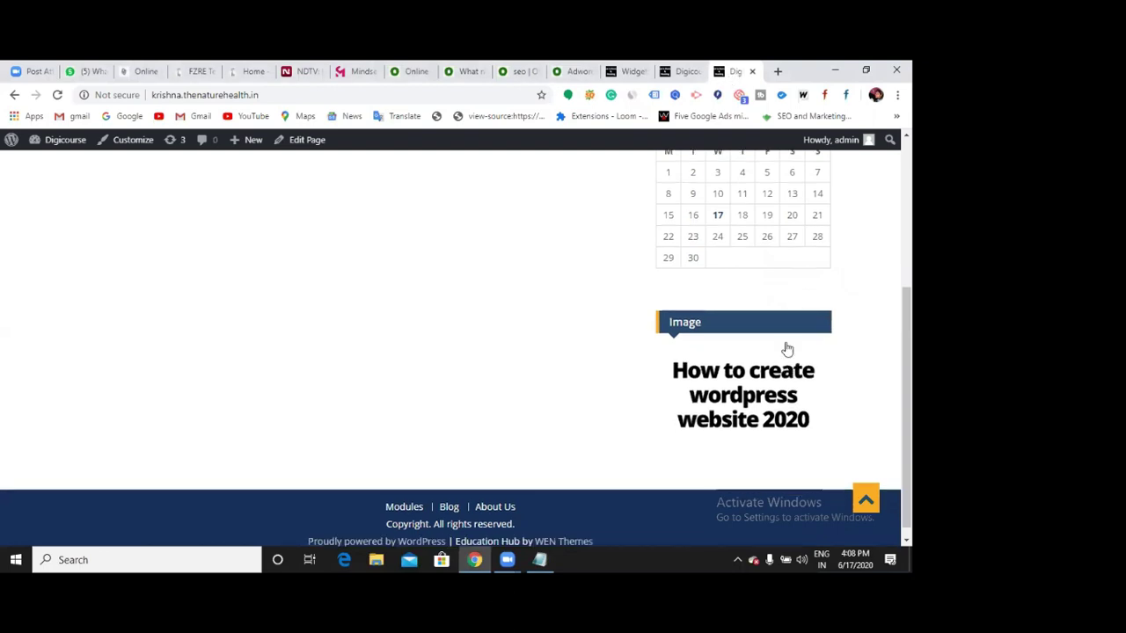
Step: Open the "How to Create Facebook Lookalike Audience" post on odmt.in and look over its sidebar widgets
click(403, 75)
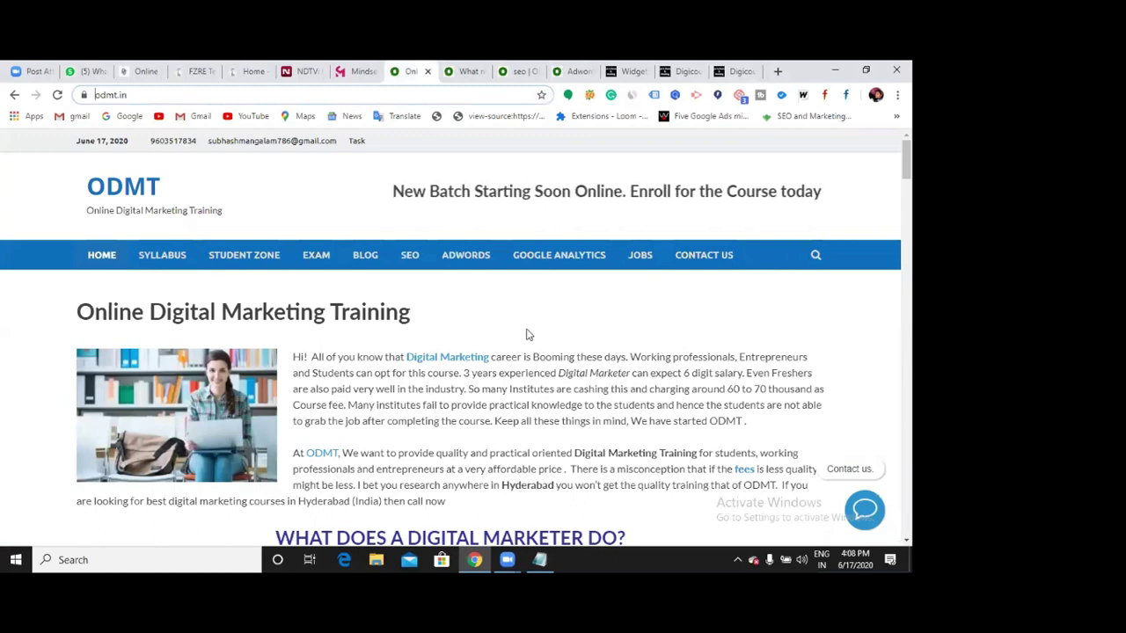
scroll(520, 379, down, 5)
scroll(551, 385, up, 5)
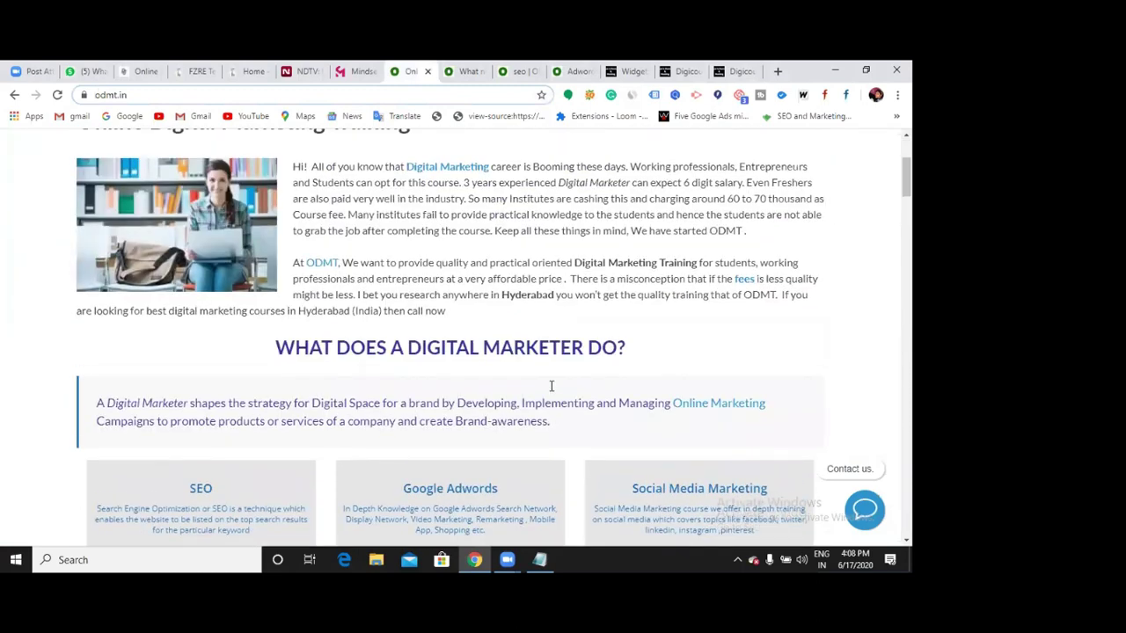
click(466, 72)
click(203, 278)
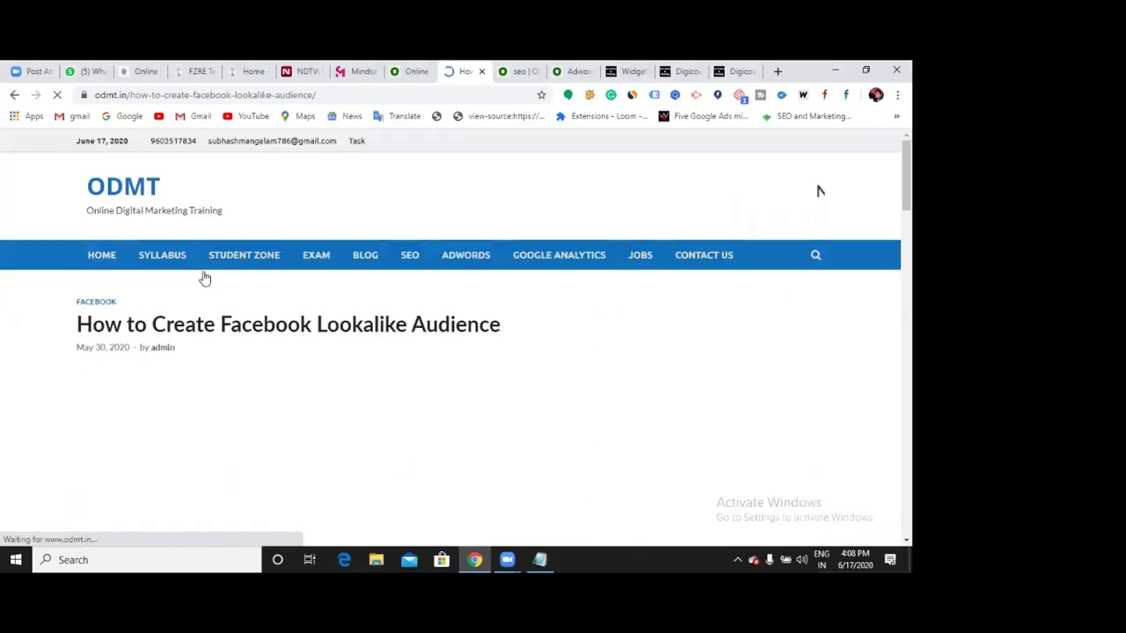
scroll(737, 330, down, 4)
scroll(744, 348, down, 6)
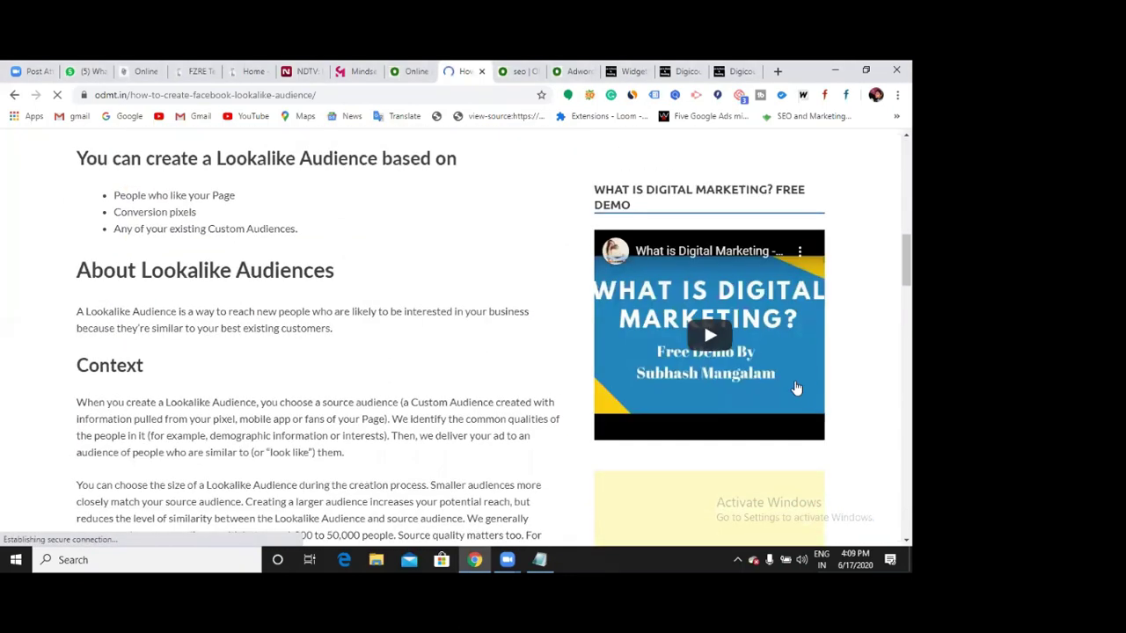
scroll(796, 386, up, 10)
Step: Open the live site's sidebar image link in a new tab, check the address it leads to, and return to the home page
click(730, 77)
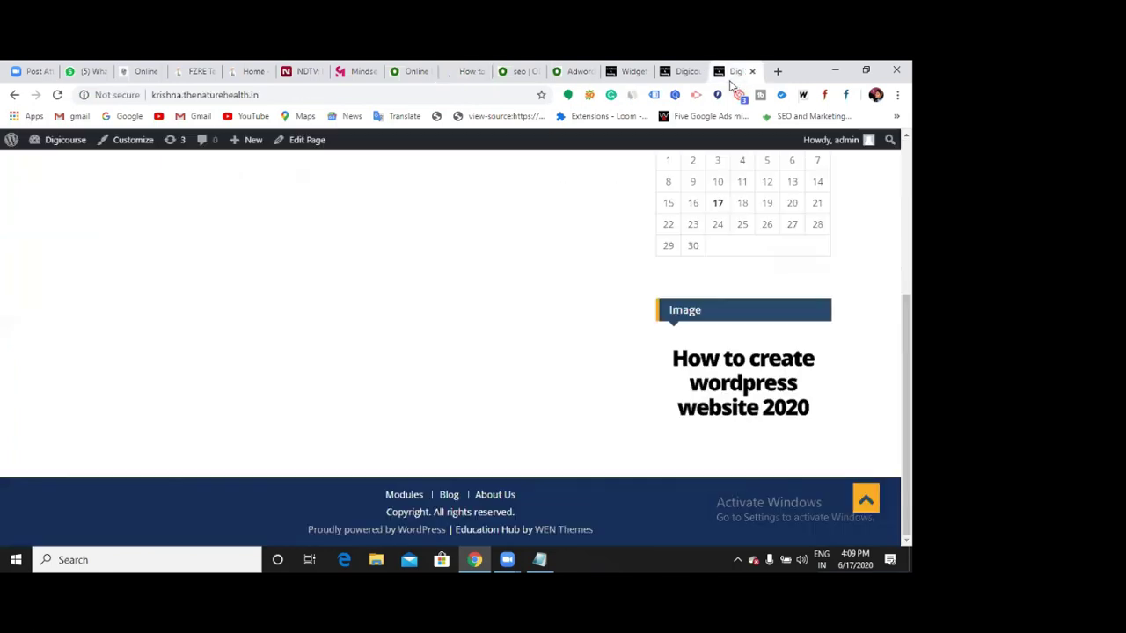
right_click(741, 378)
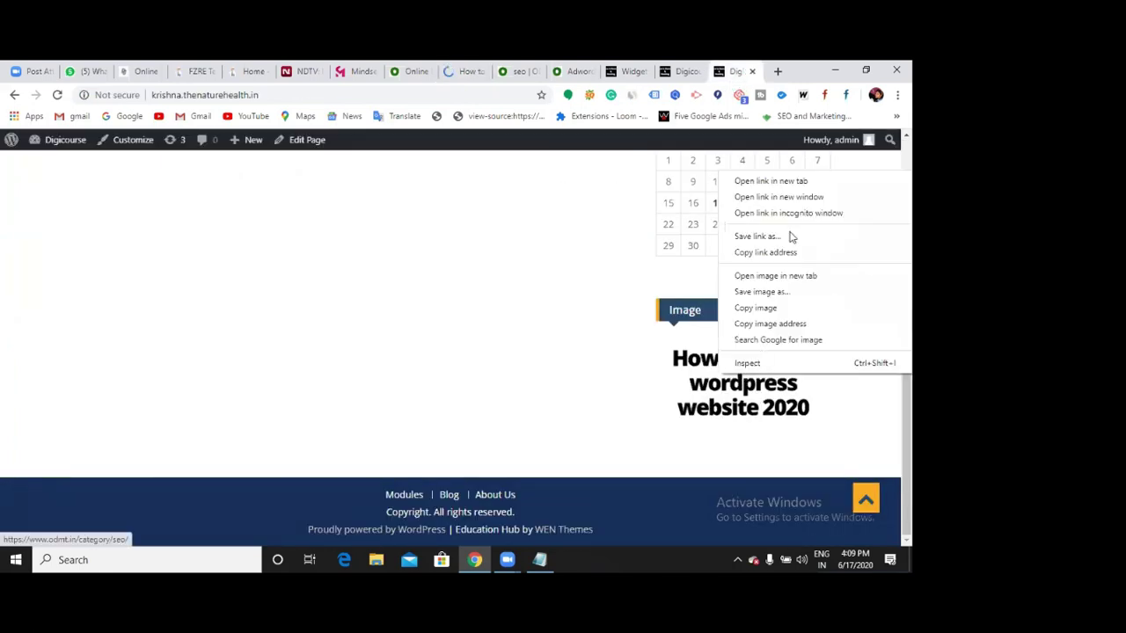
click(790, 179)
click(732, 77)
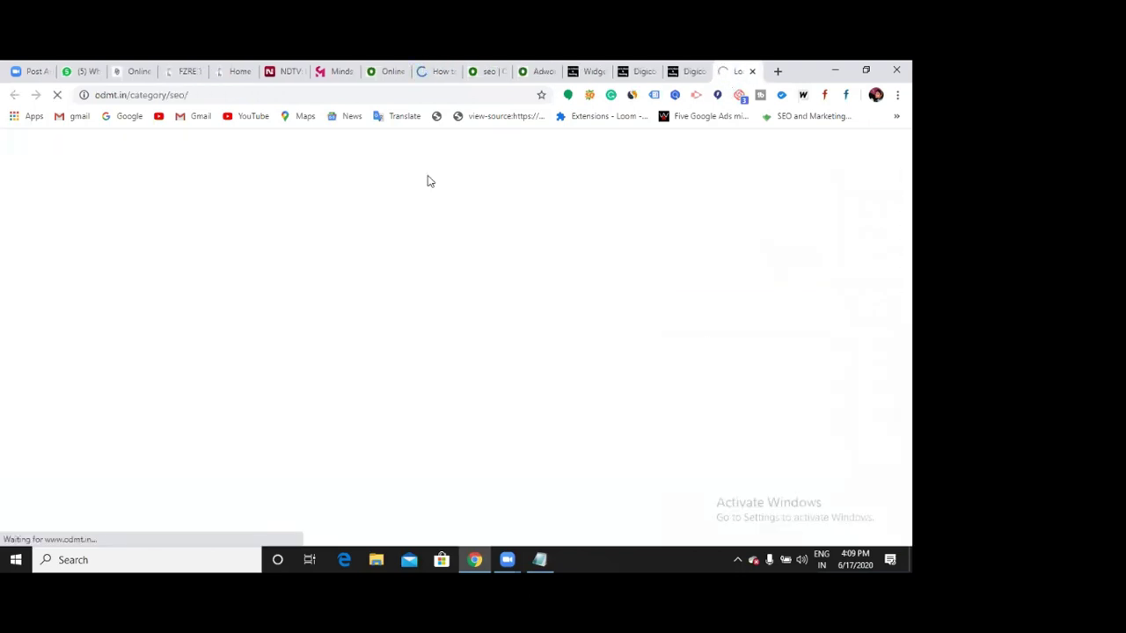
click(204, 94)
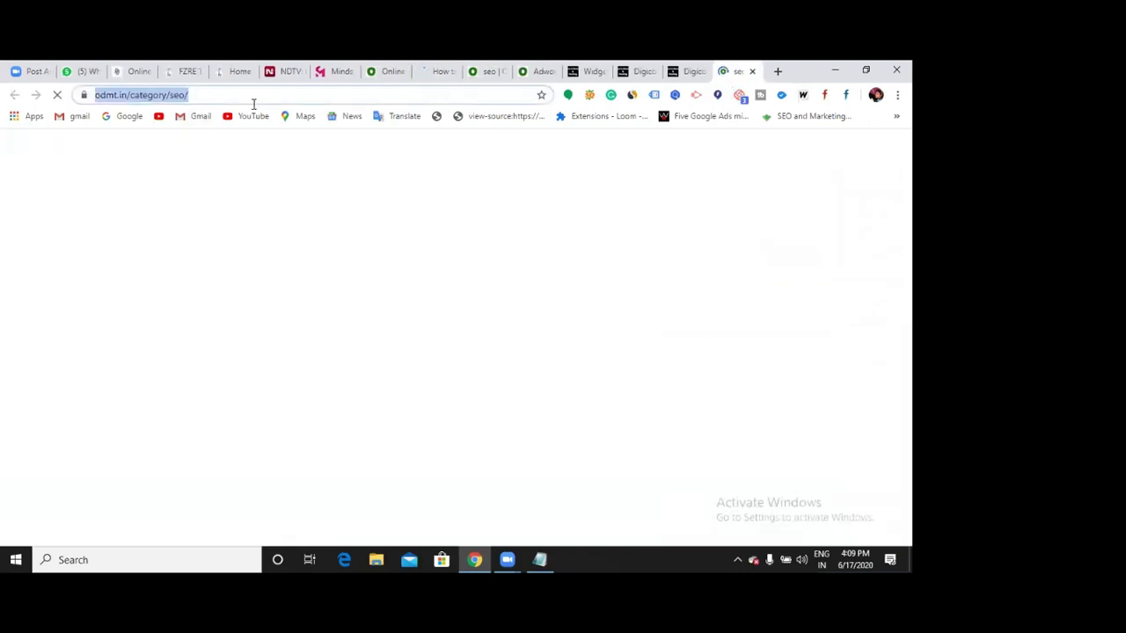
click(679, 73)
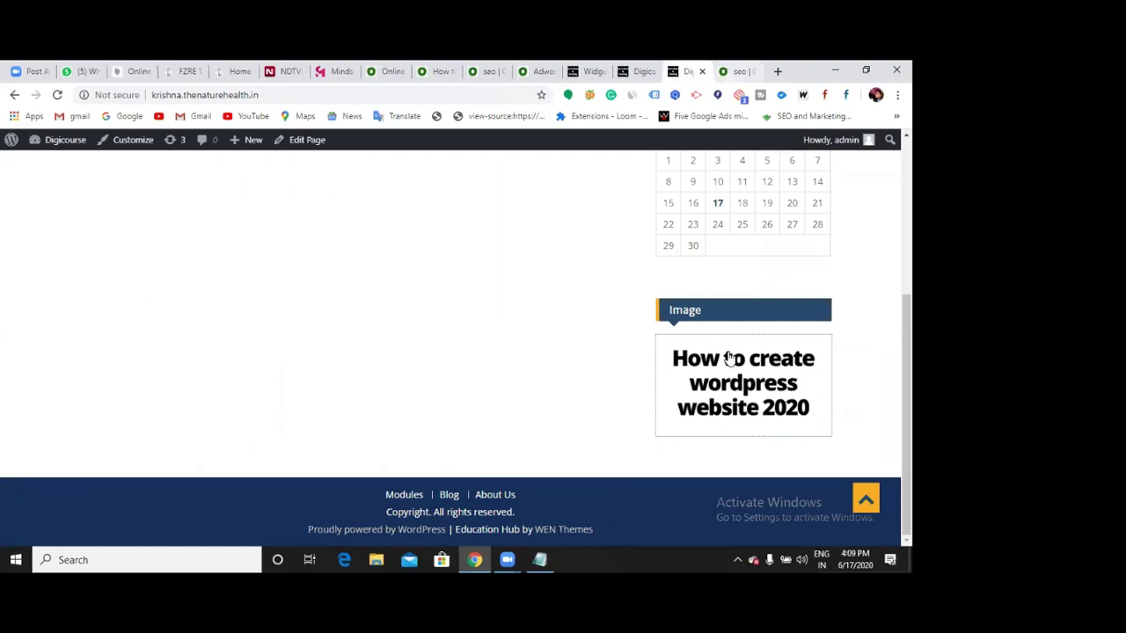
scroll(778, 303, up, 3)
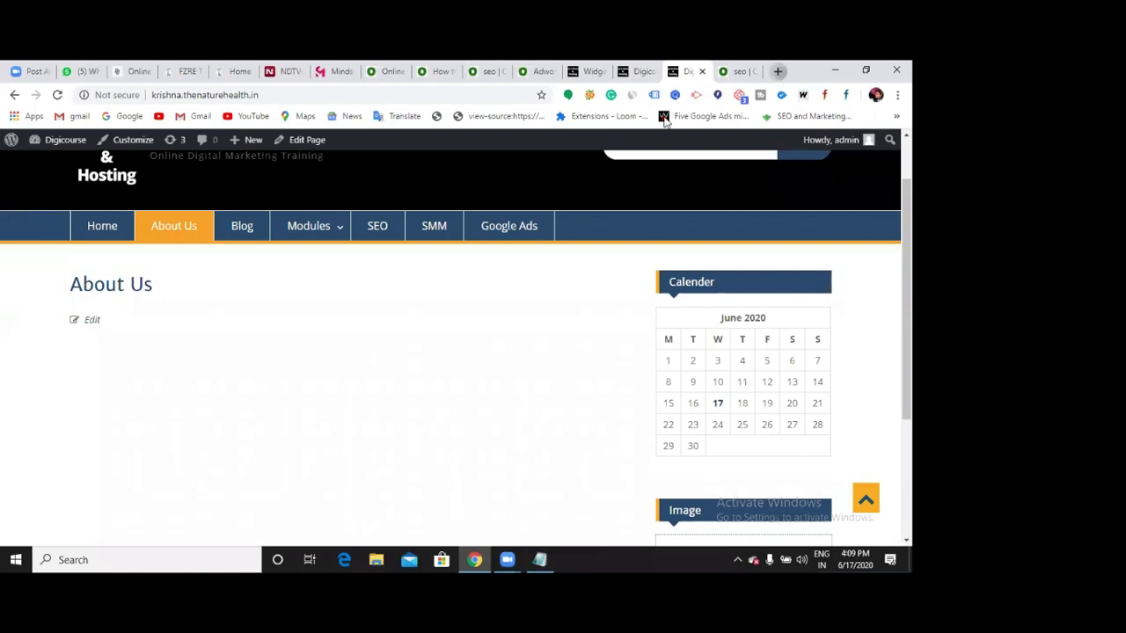
Step: Open digicourse.in in a new tab and look over the sidebar widgets on its Blogs page
click(777, 71)
click(475, 96)
text(digicourse.in)
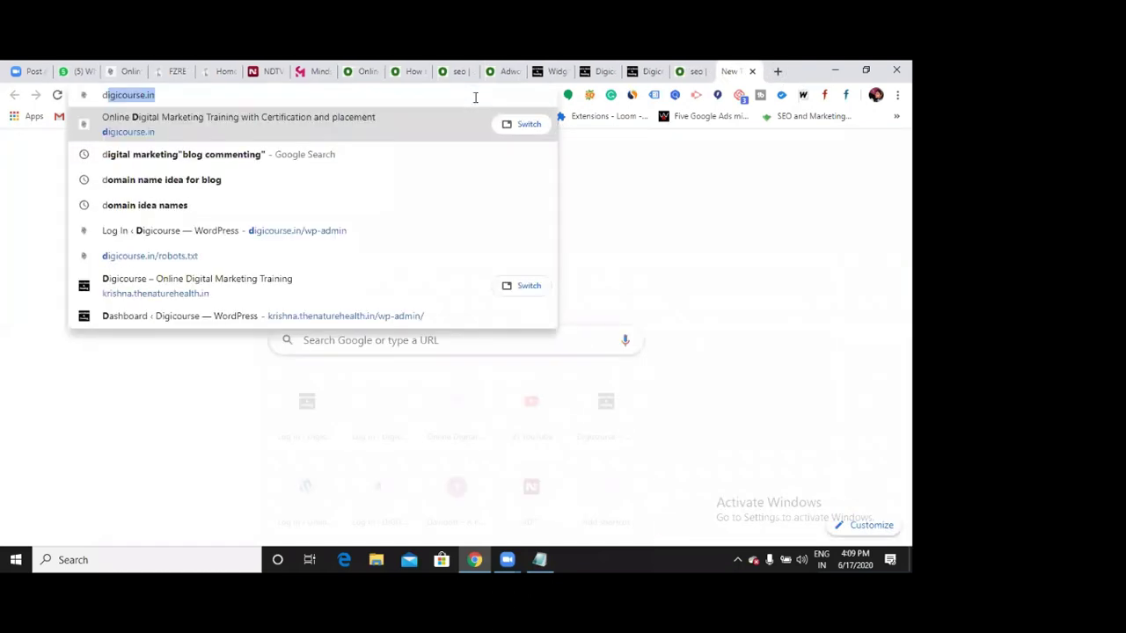
key(Return)
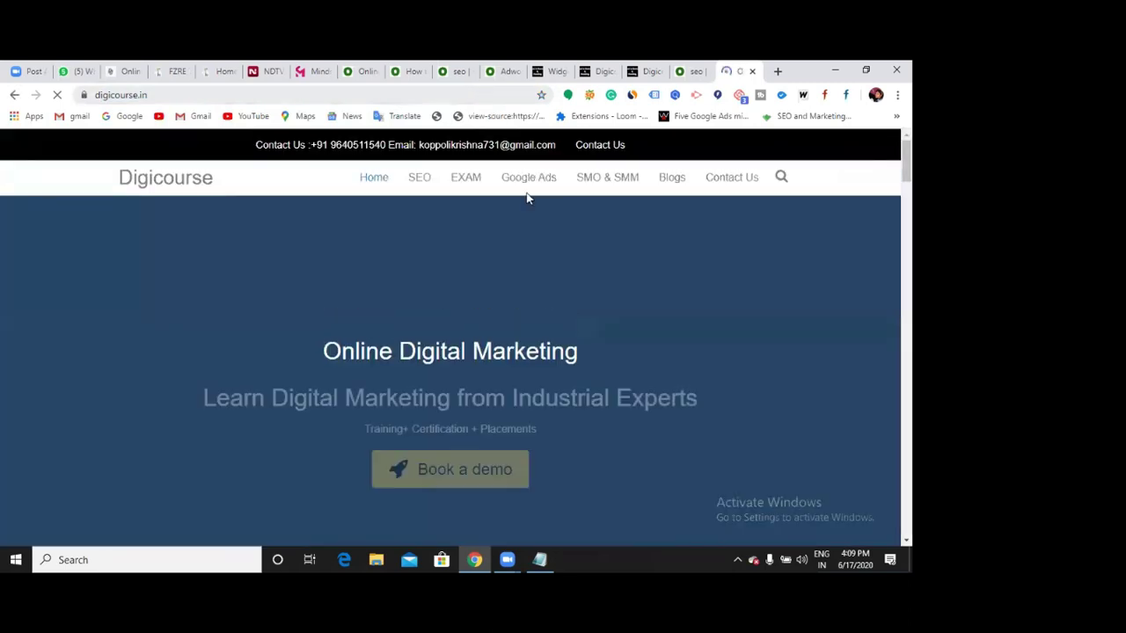
click(670, 178)
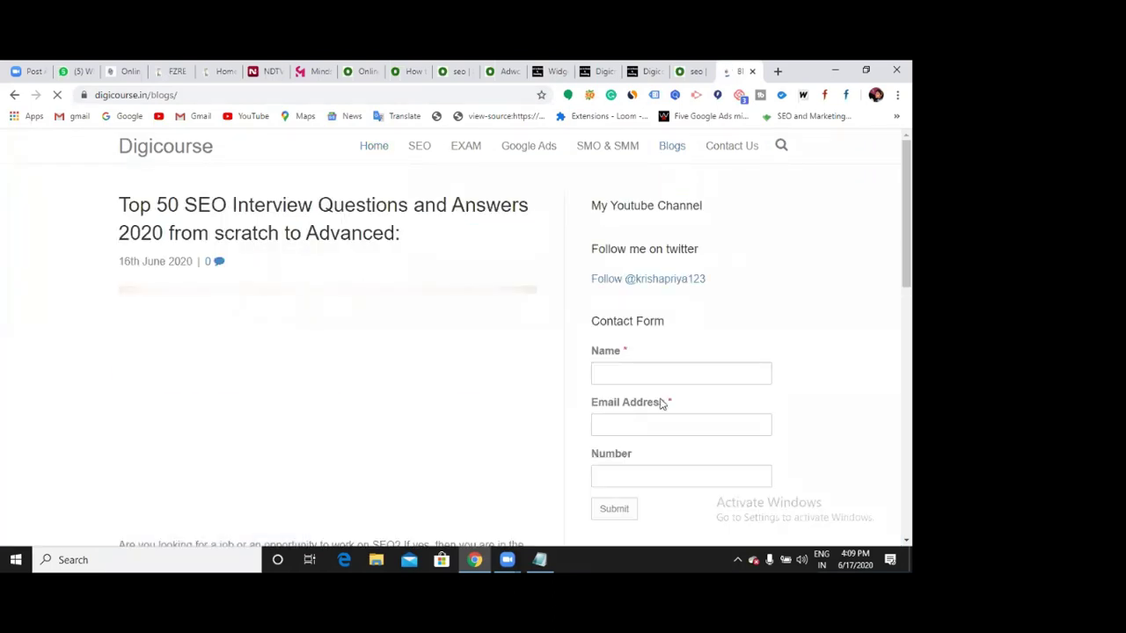
scroll(661, 400, down, 3)
scroll(655, 361, down, 1)
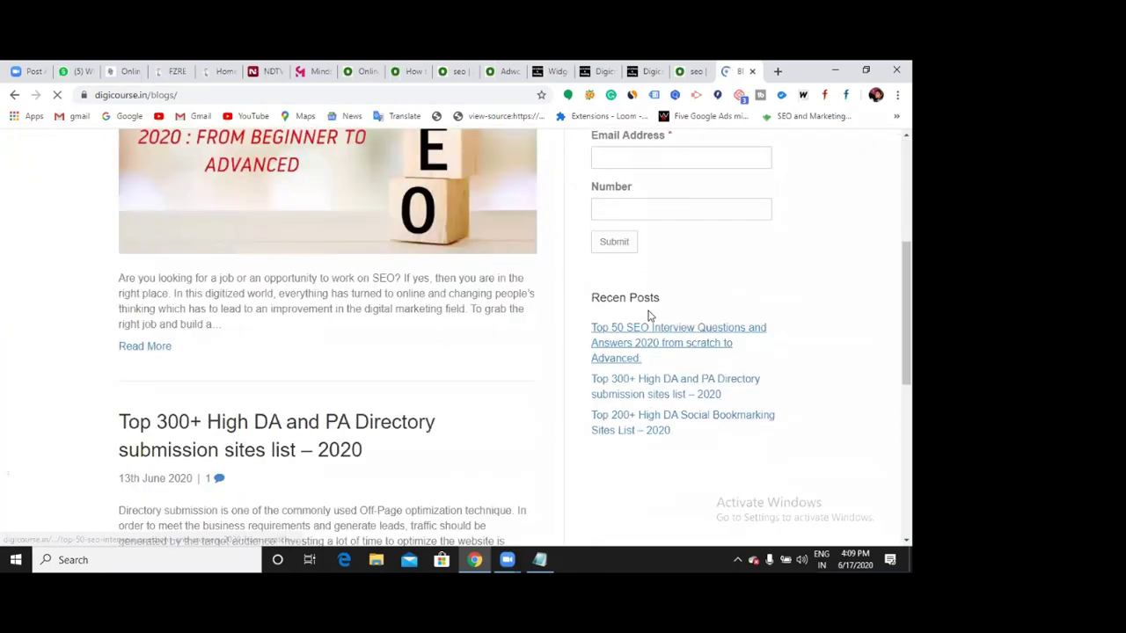
scroll(686, 339, up, 2)
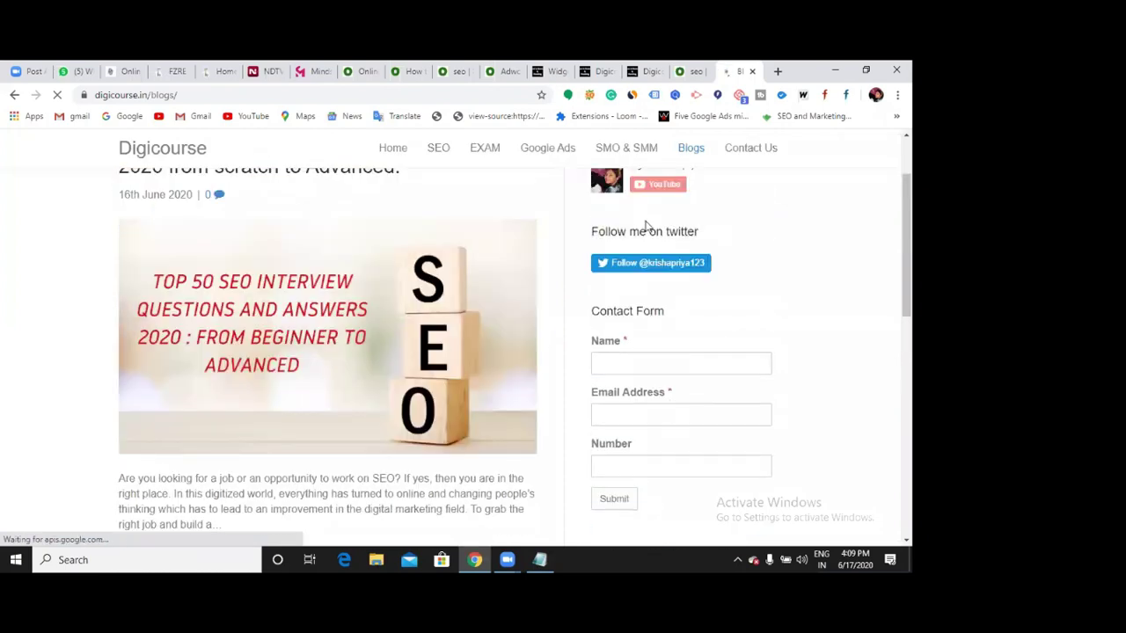
scroll(660, 236, up, 2)
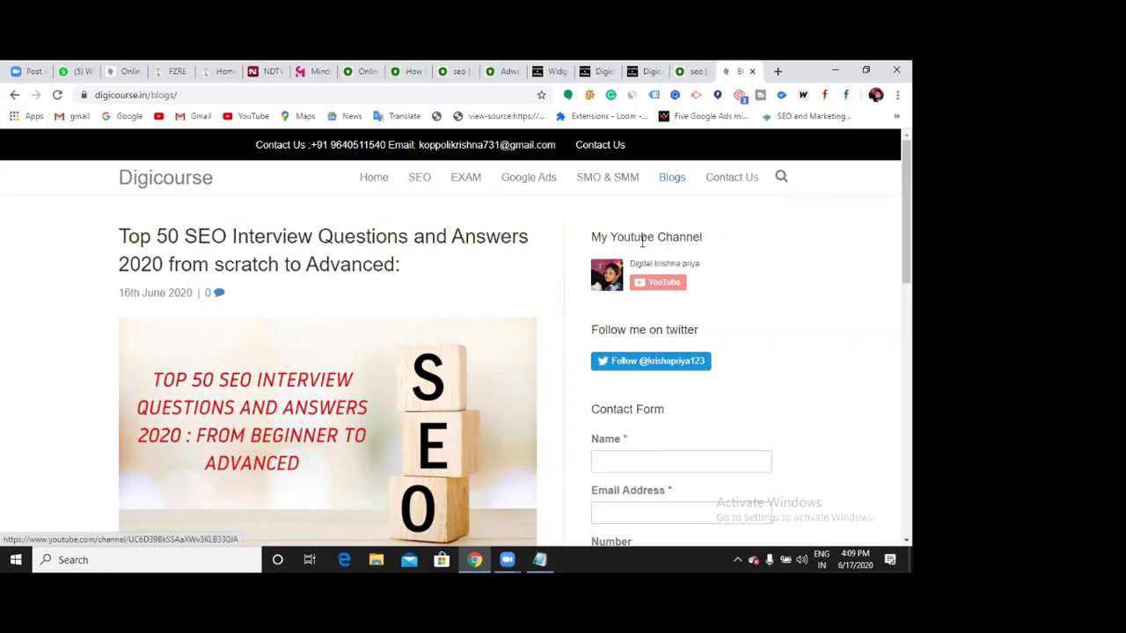
Step: Return to the Widgets management page and add an Image widget to Footer Widget 1
click(694, 72)
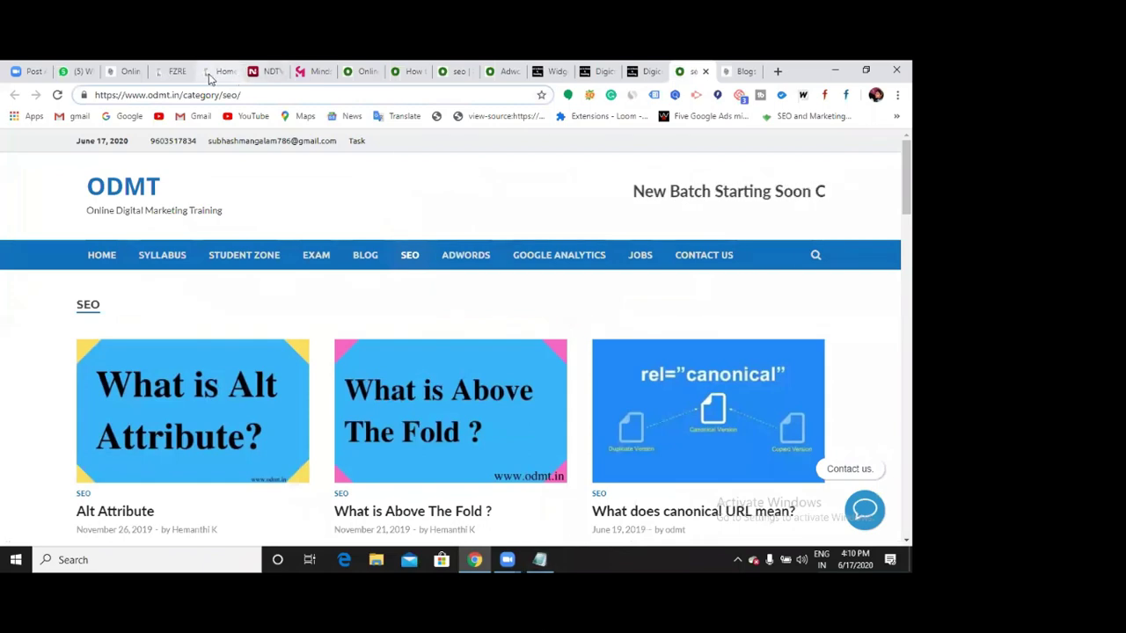
click(233, 75)
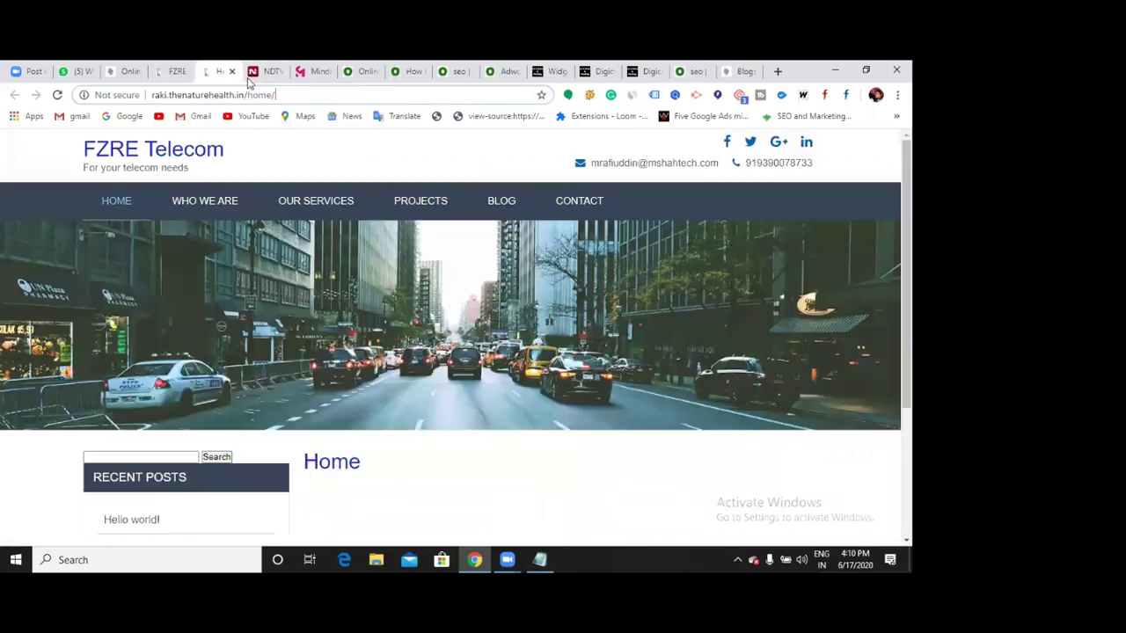
click(546, 72)
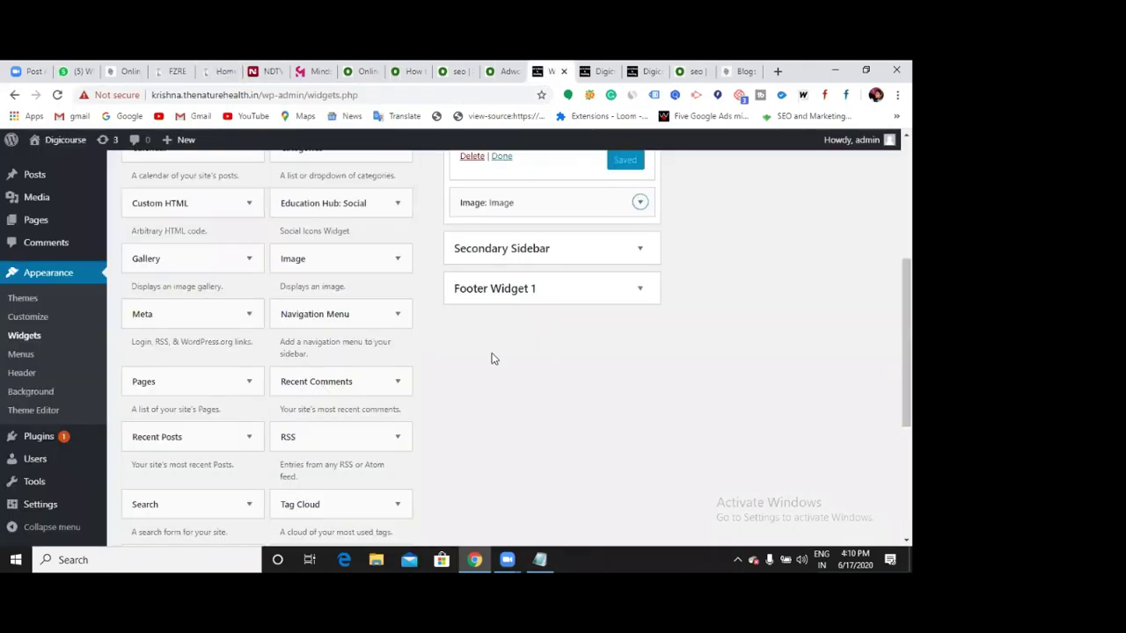
scroll(777, 262, up, 2)
scroll(777, 262, down, 2)
click(640, 288)
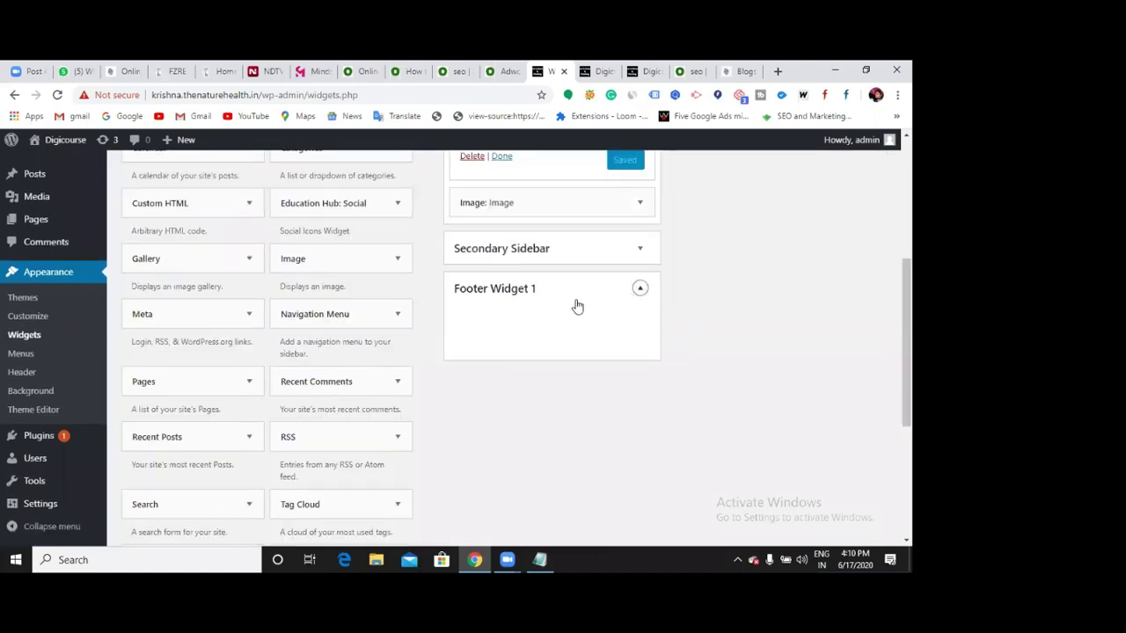
click(250, 259)
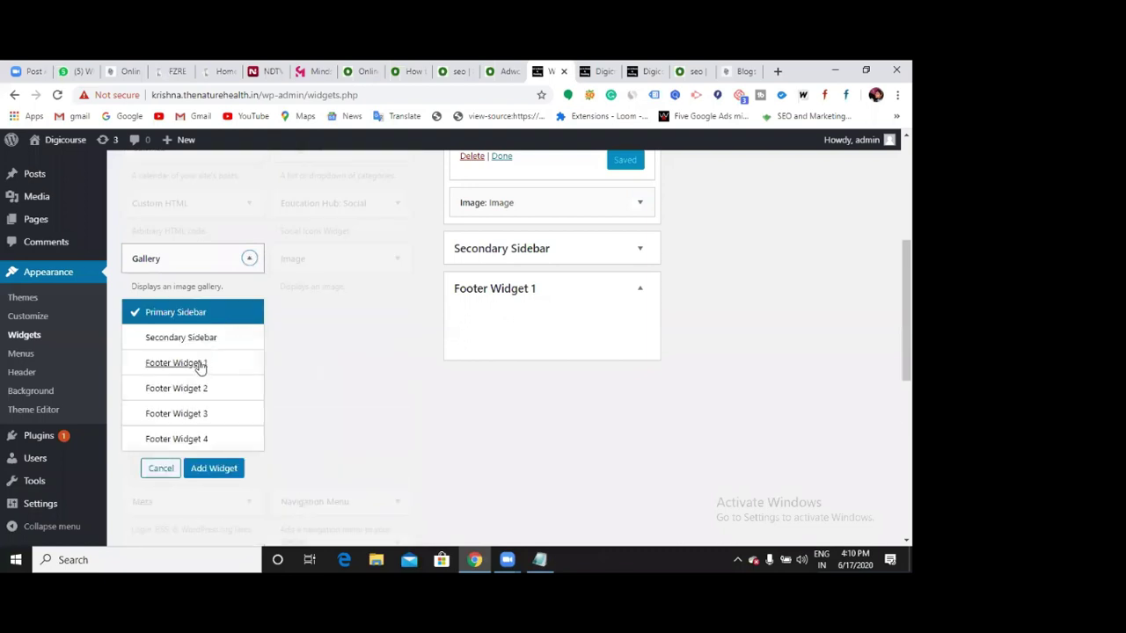
click(159, 469)
click(398, 259)
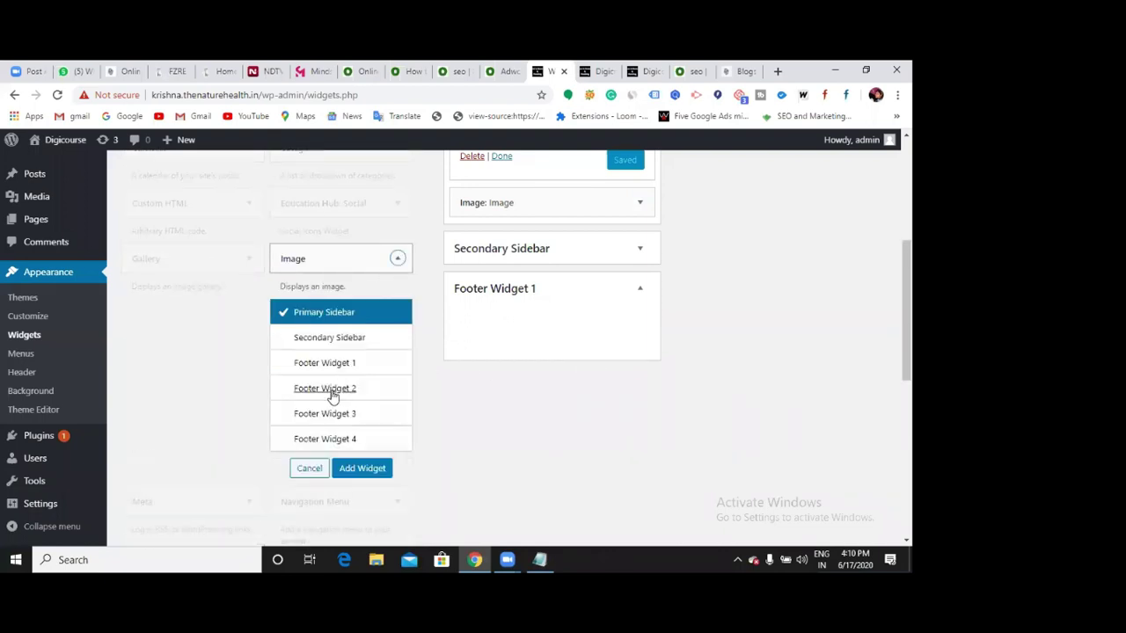
click(349, 362)
click(363, 468)
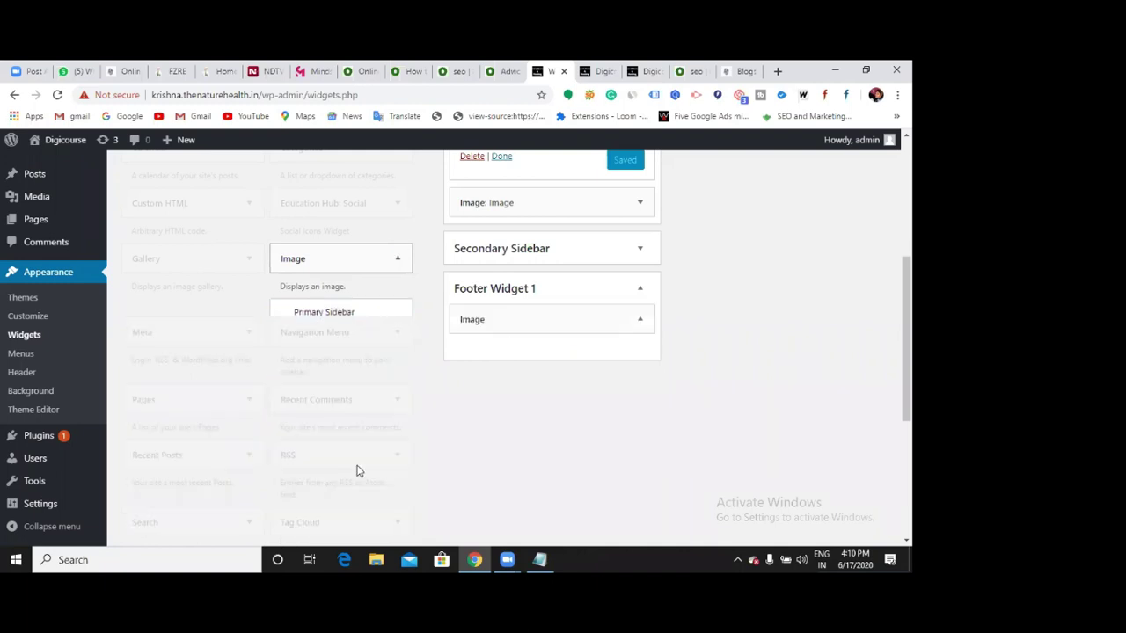
Step: Add the "How to create wordpress website 2020" picture from the media library to the footer's Image widget and save it
click(547, 400)
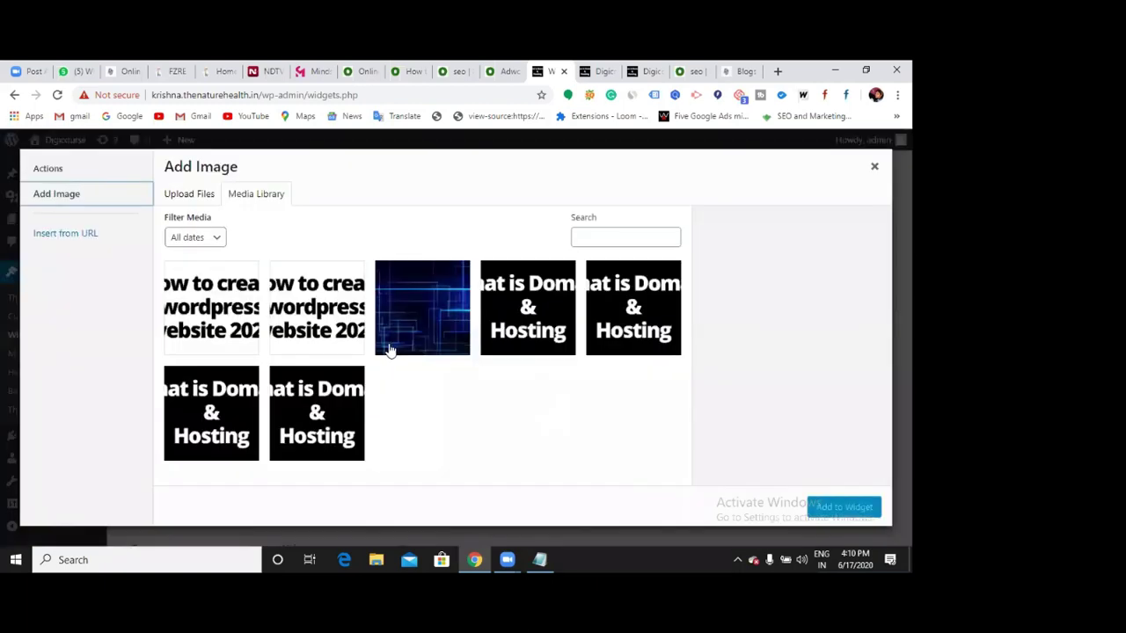
click(189, 326)
click(840, 509)
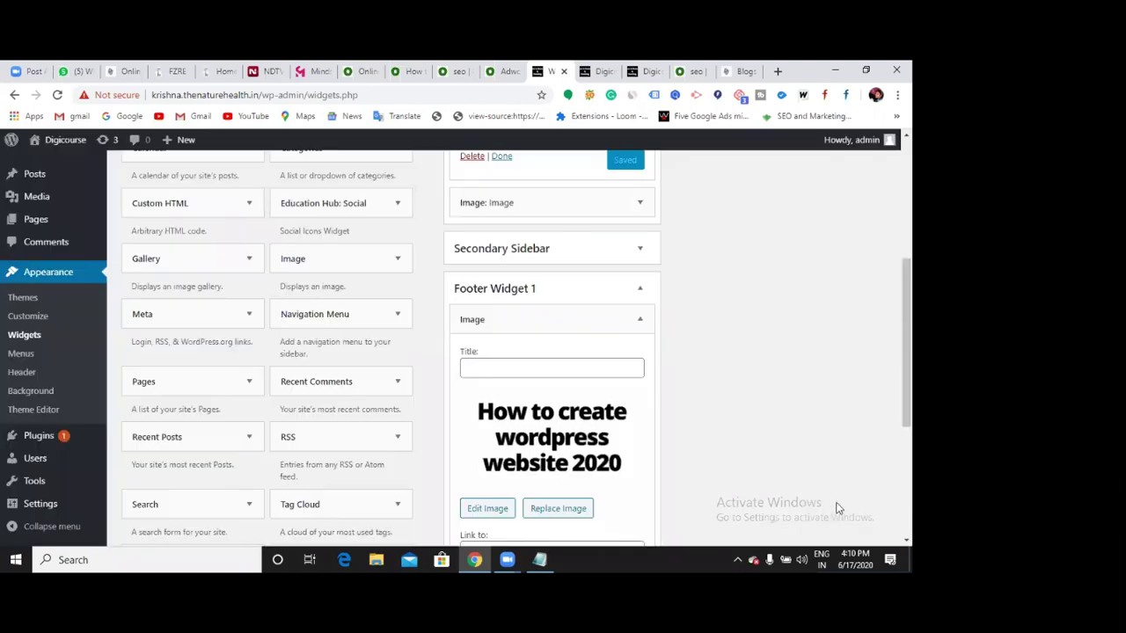
scroll(639, 322, down, 3)
click(637, 317)
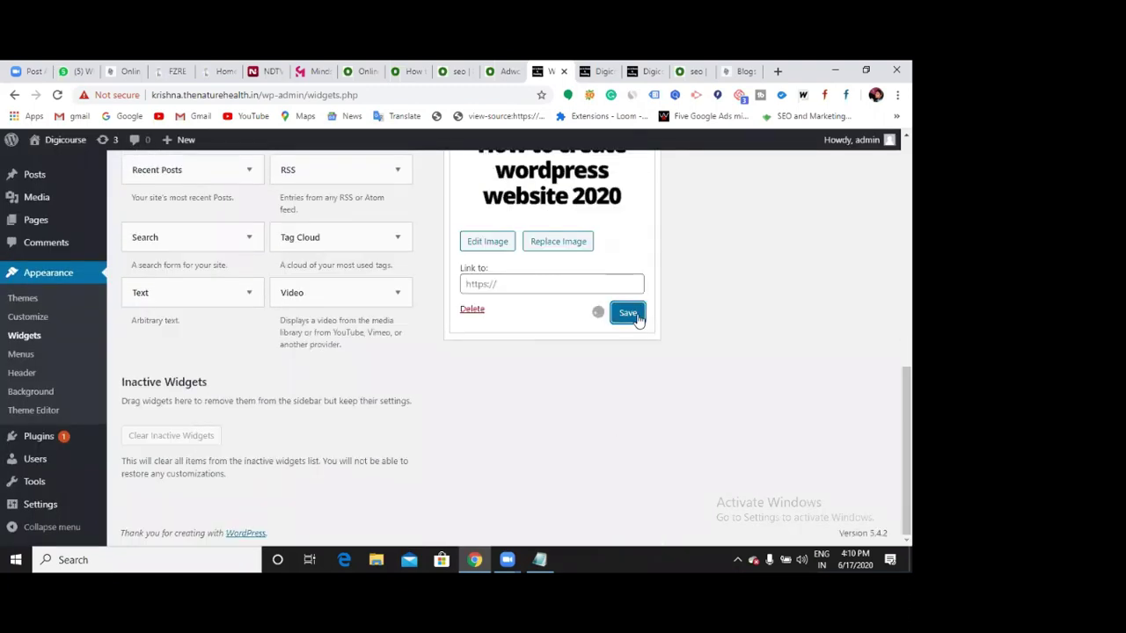
Step: Reload the live site's front page and check the image widget in its footer
click(734, 72)
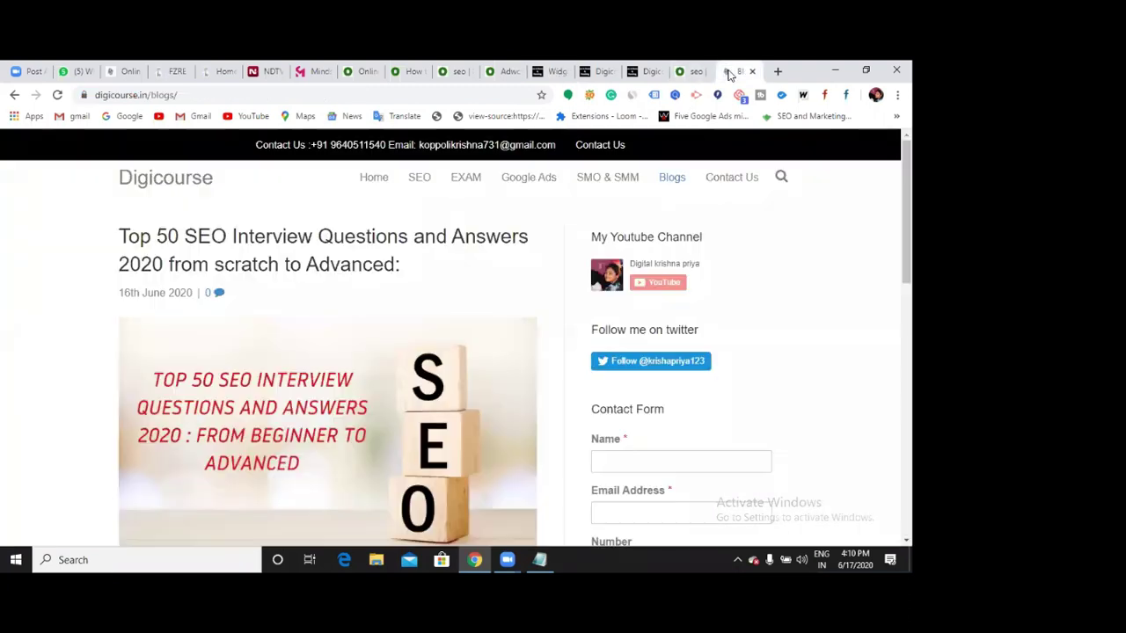
click(647, 72)
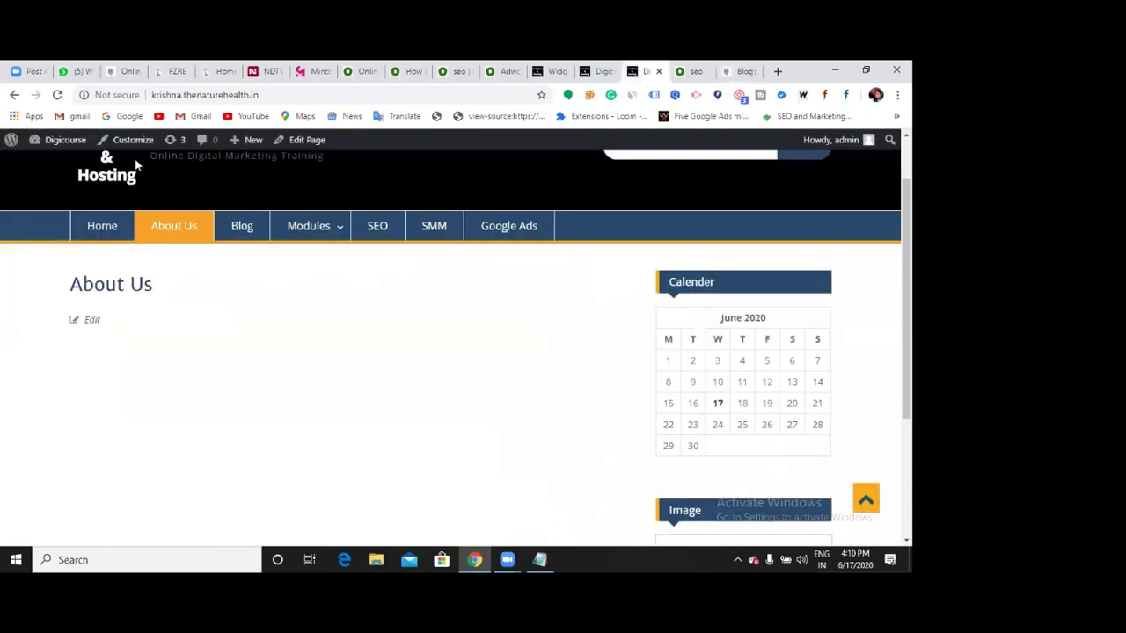
click(55, 95)
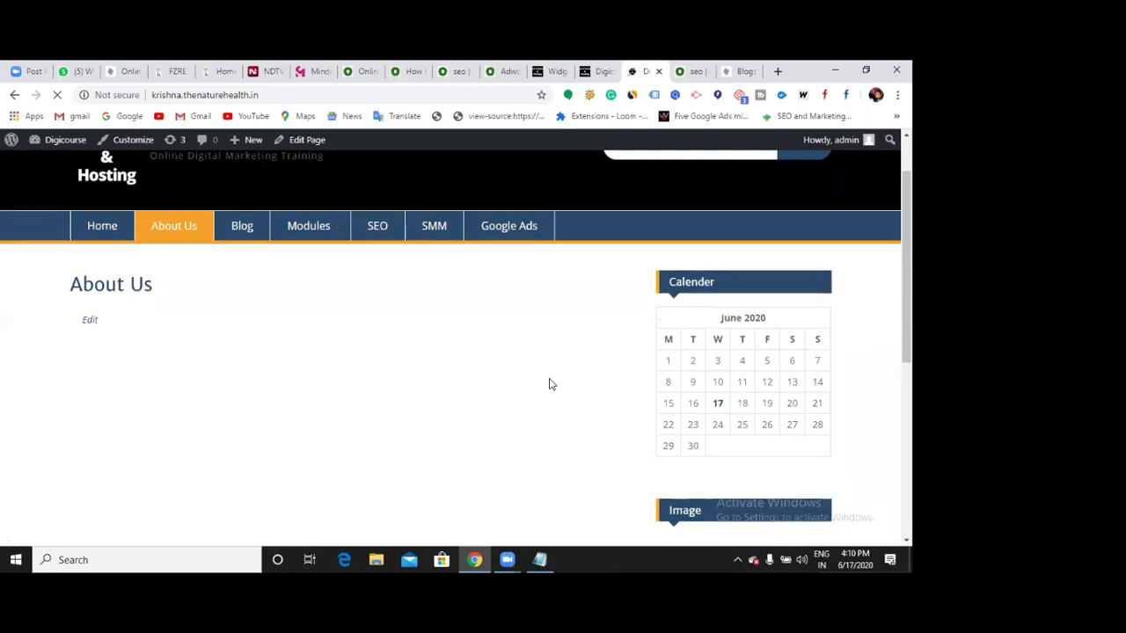
scroll(554, 380, down, 10)
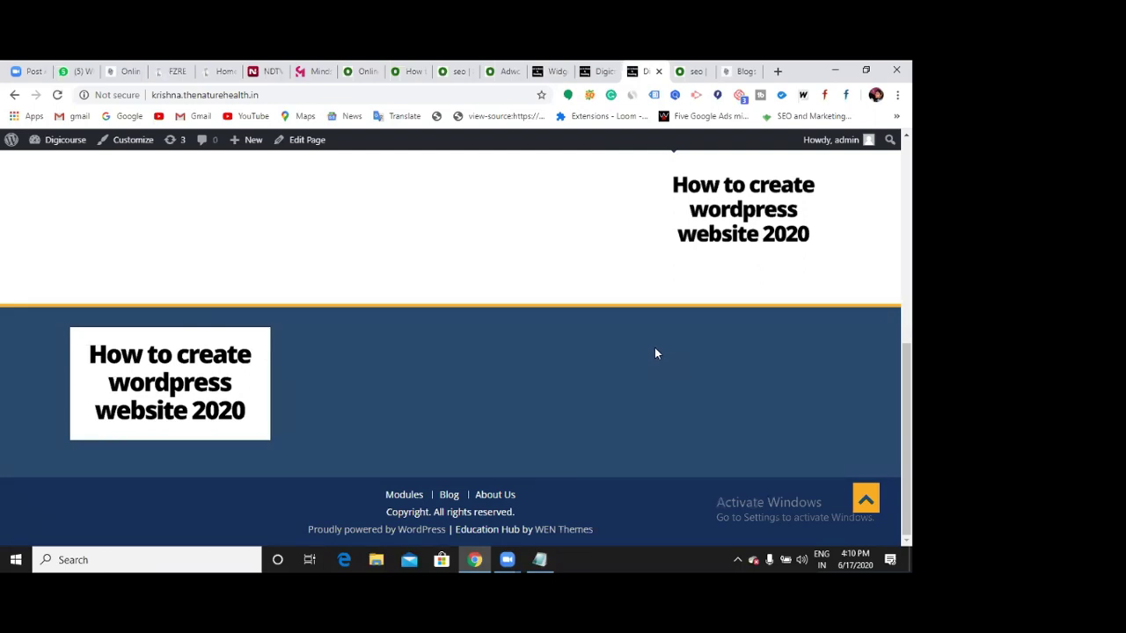
scroll(654, 352, up, 1)
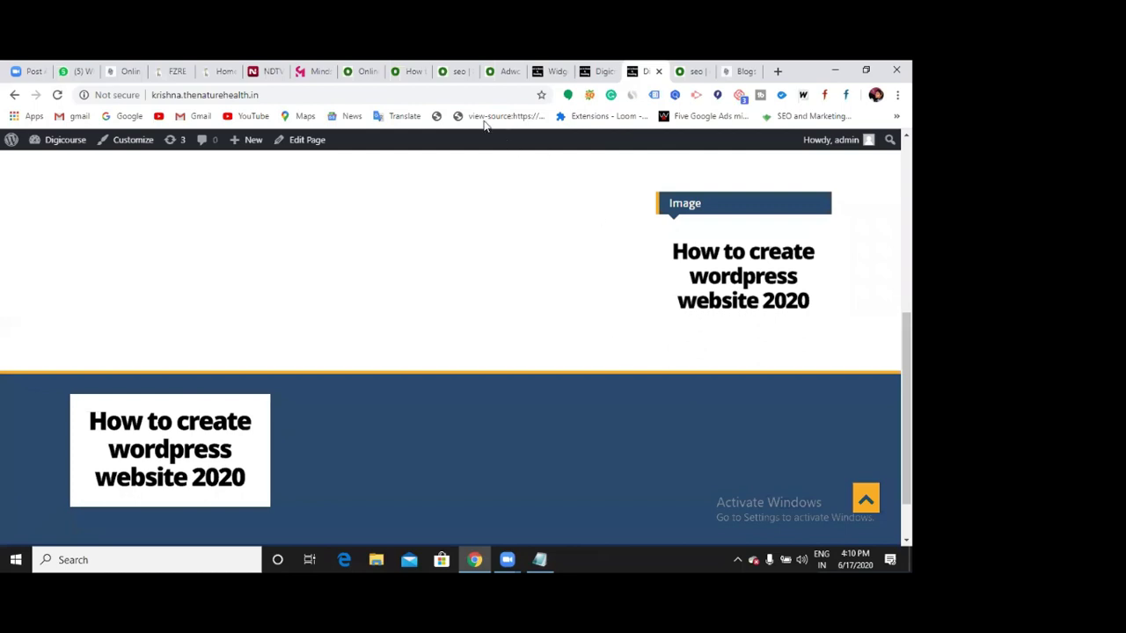
Step: Open the live site's Home page in the other site tab, check its address, and go back to the About Us page
click(498, 72)
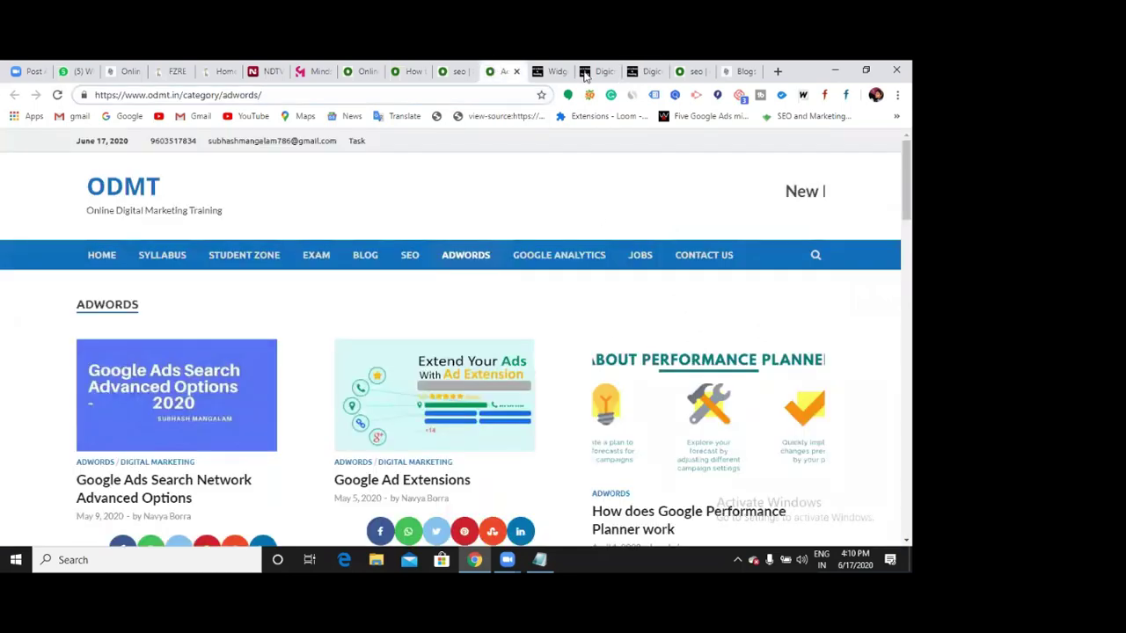
click(540, 74)
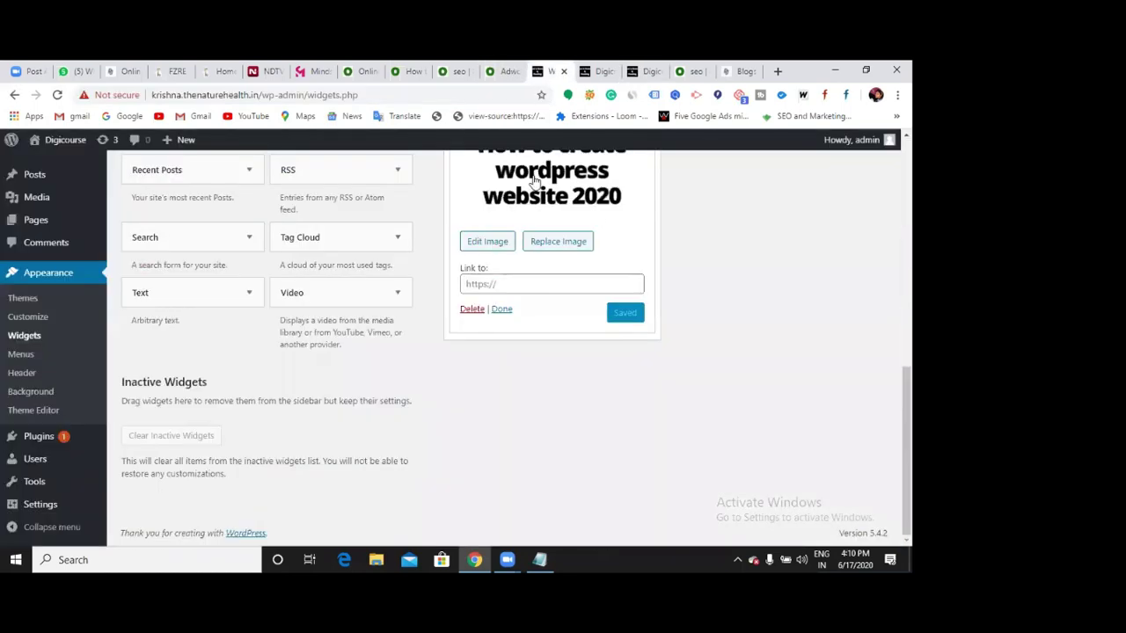
click(601, 76)
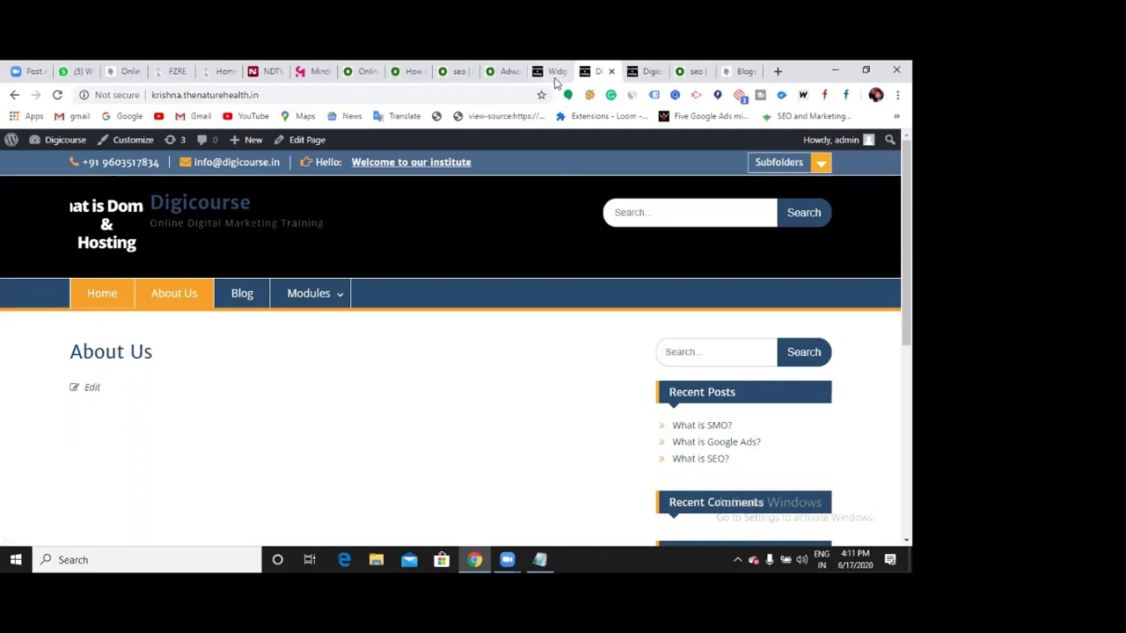
click(124, 302)
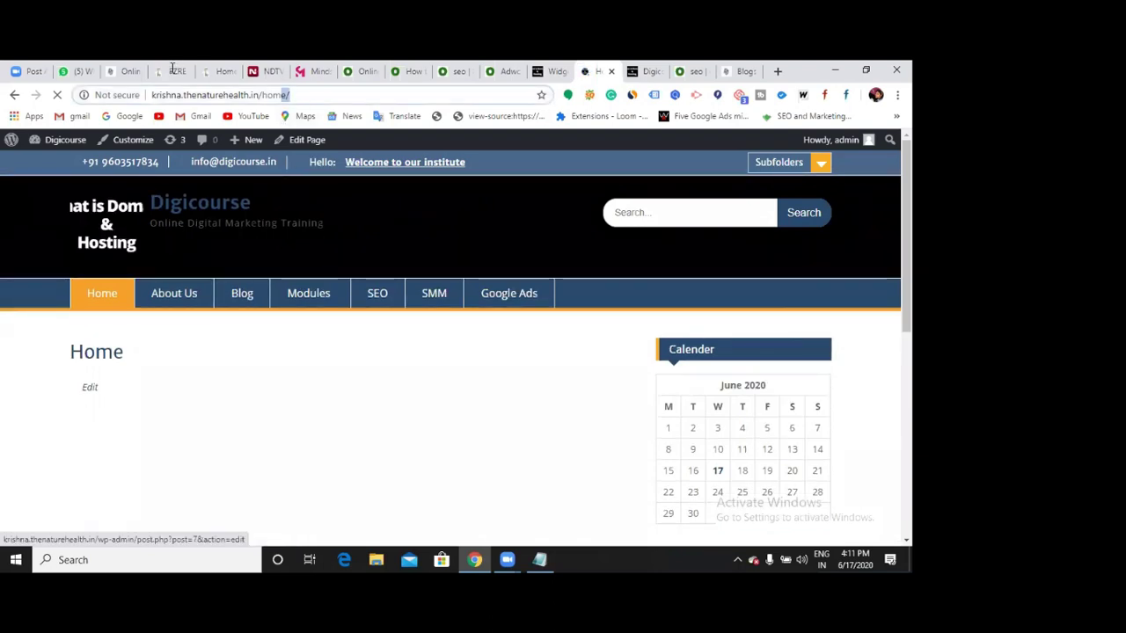
drag(173, 67, 154, 76)
click(259, 97)
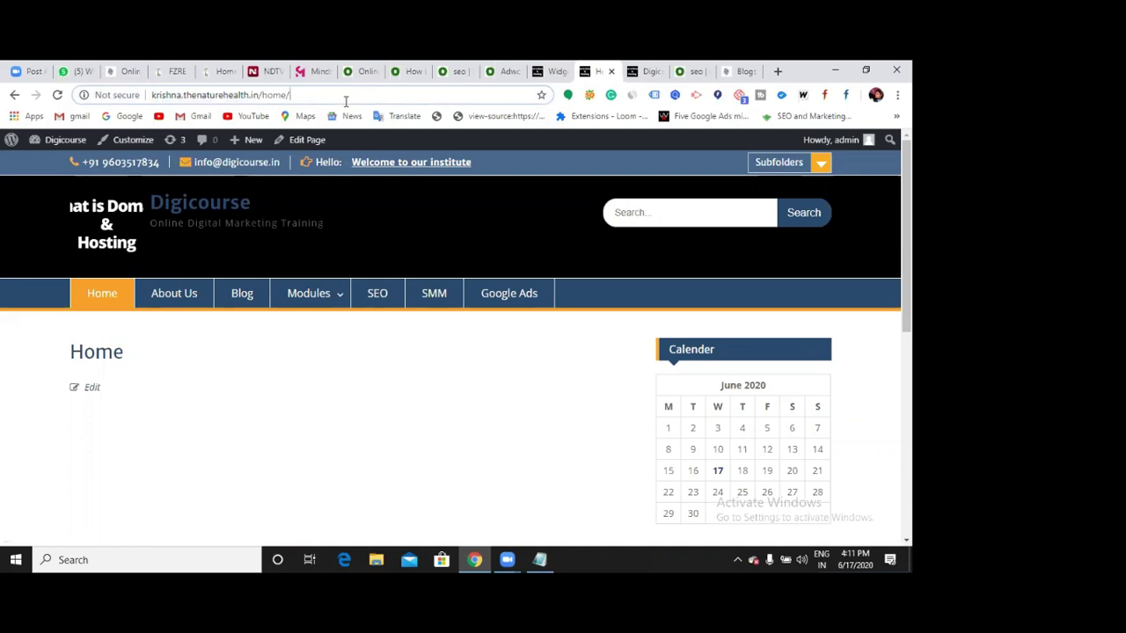
click(201, 293)
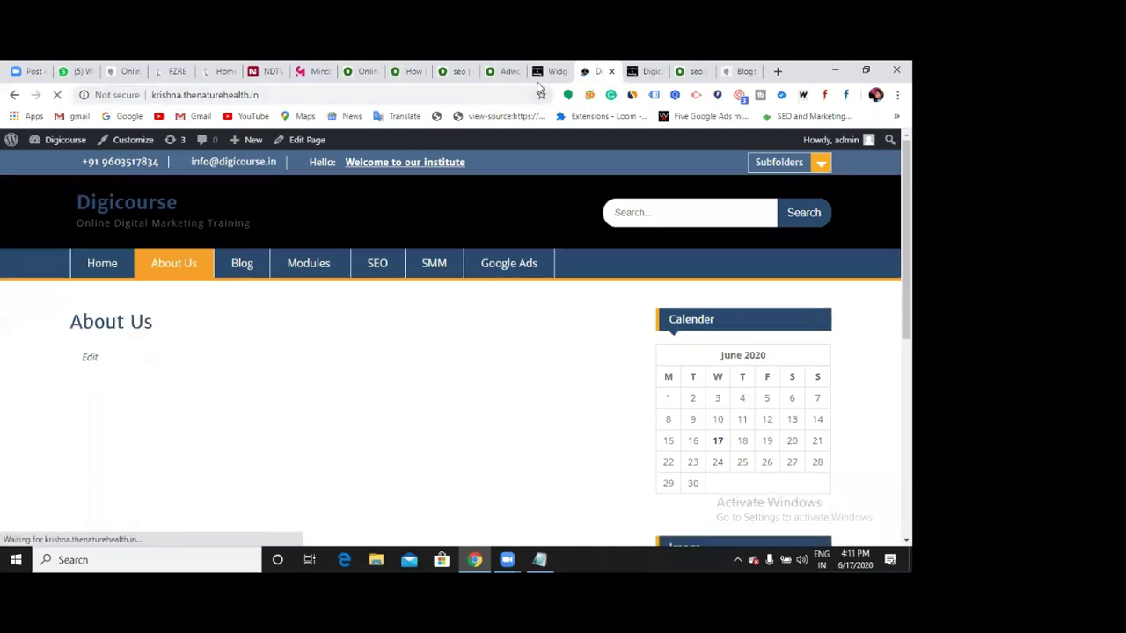
Step: Open the About Us page for editing from the Pages list and look over its Page Attributes and Theme Settings
click(547, 72)
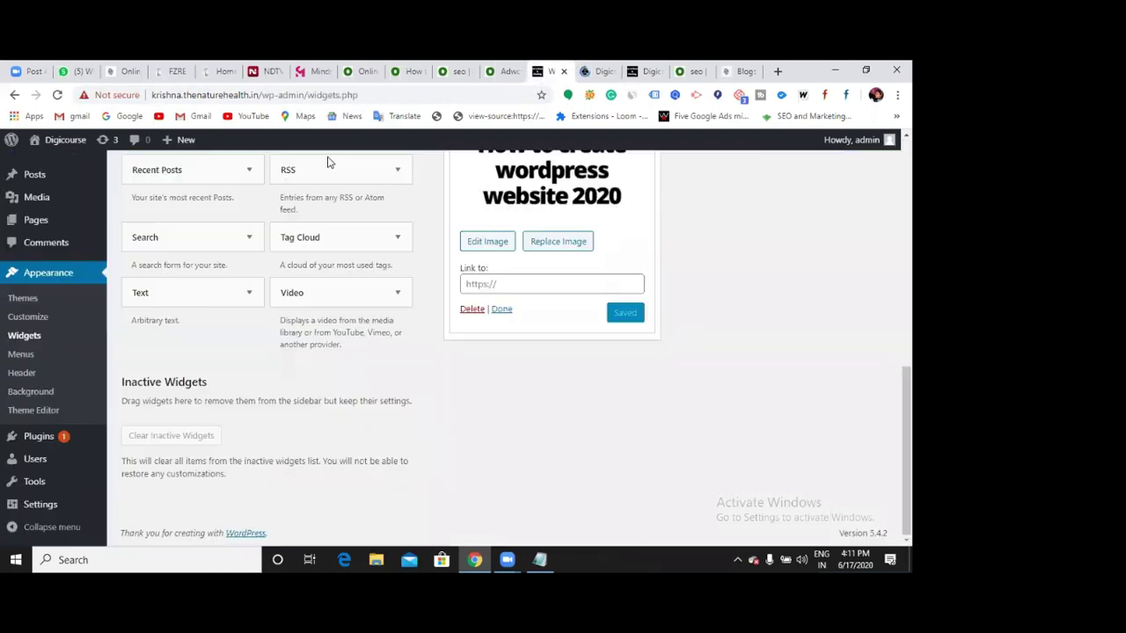
click(48, 226)
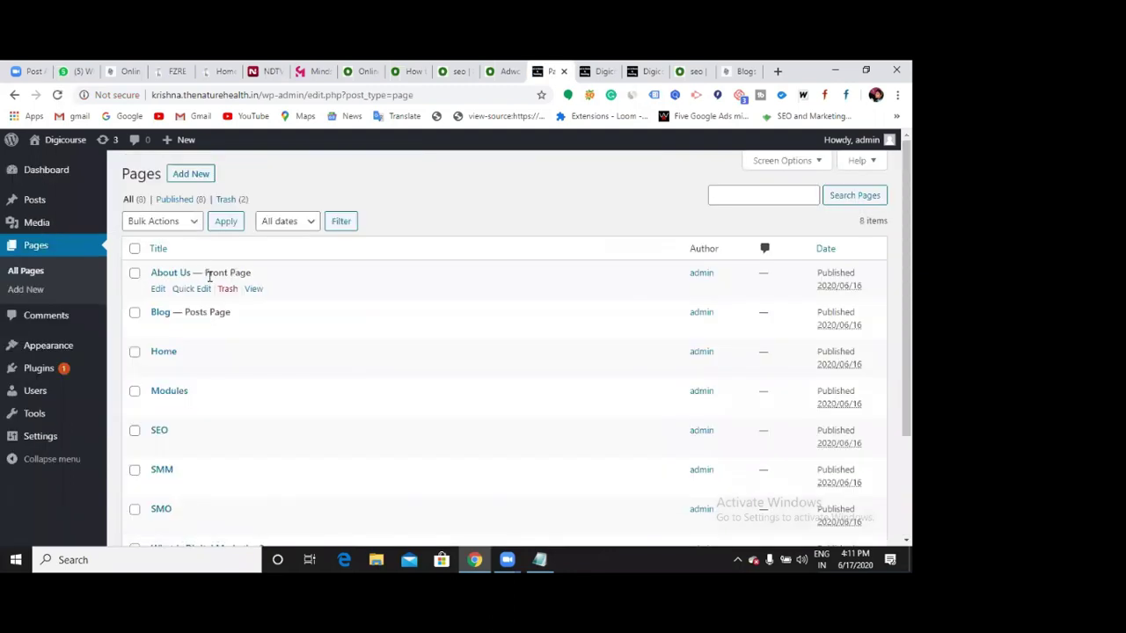
click(158, 290)
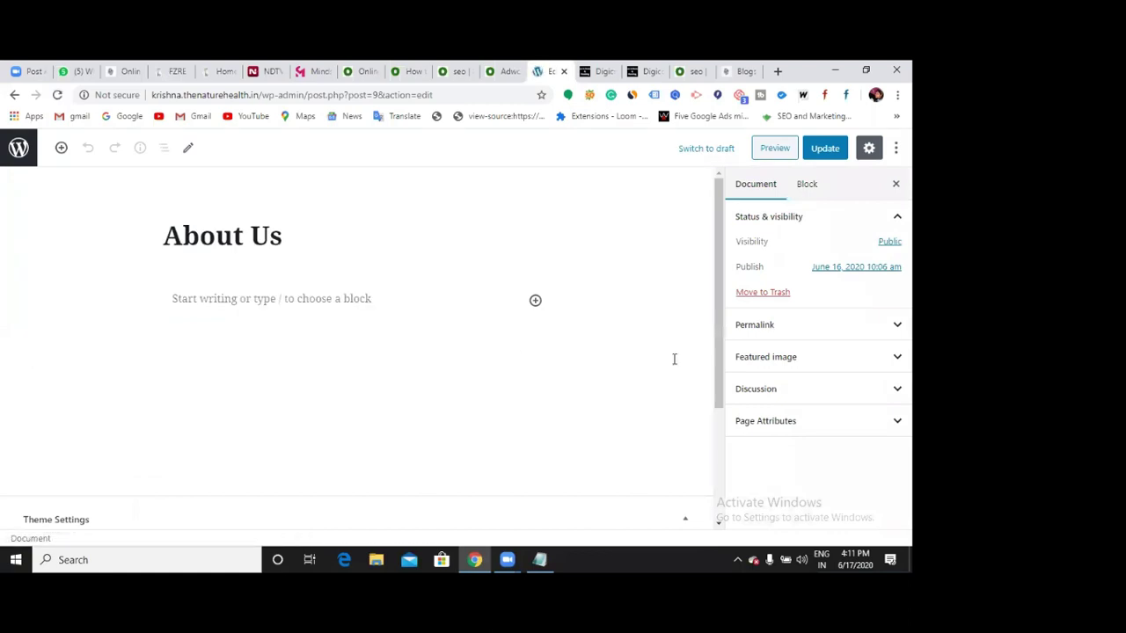
click(849, 422)
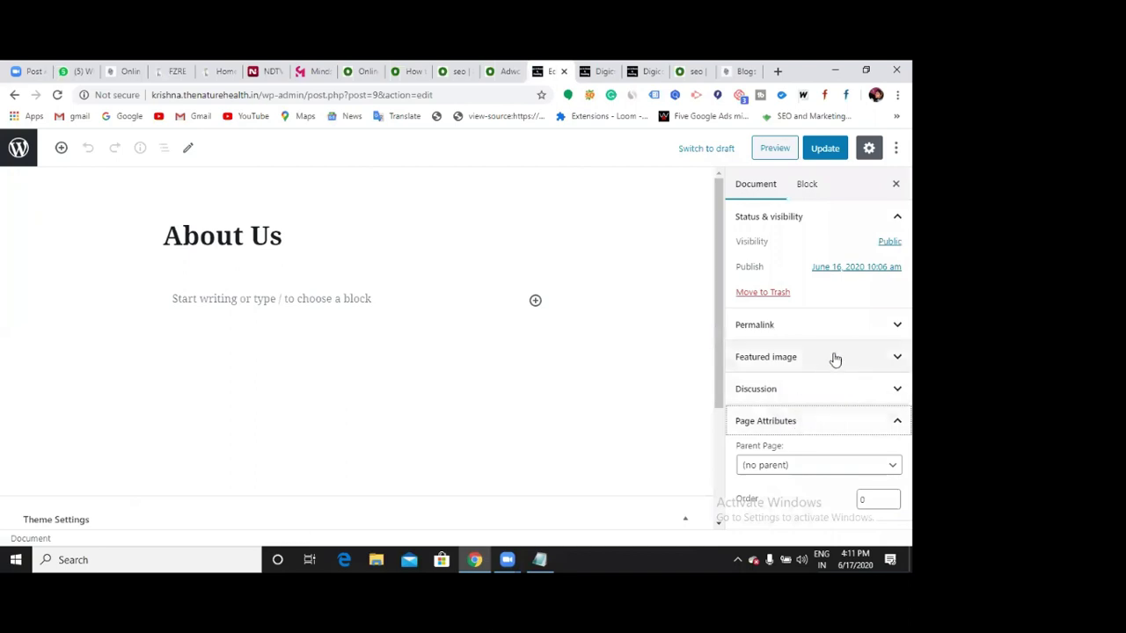
scroll(624, 505, down, 2)
scroll(329, 372, down, 1)
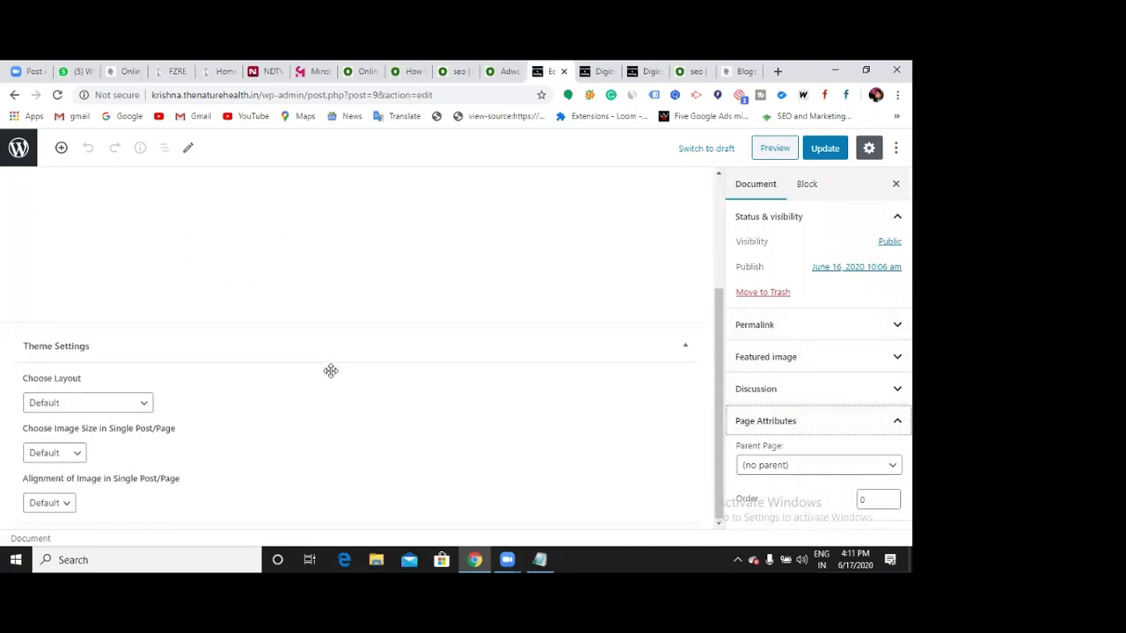
scroll(273, 391, up, 3)
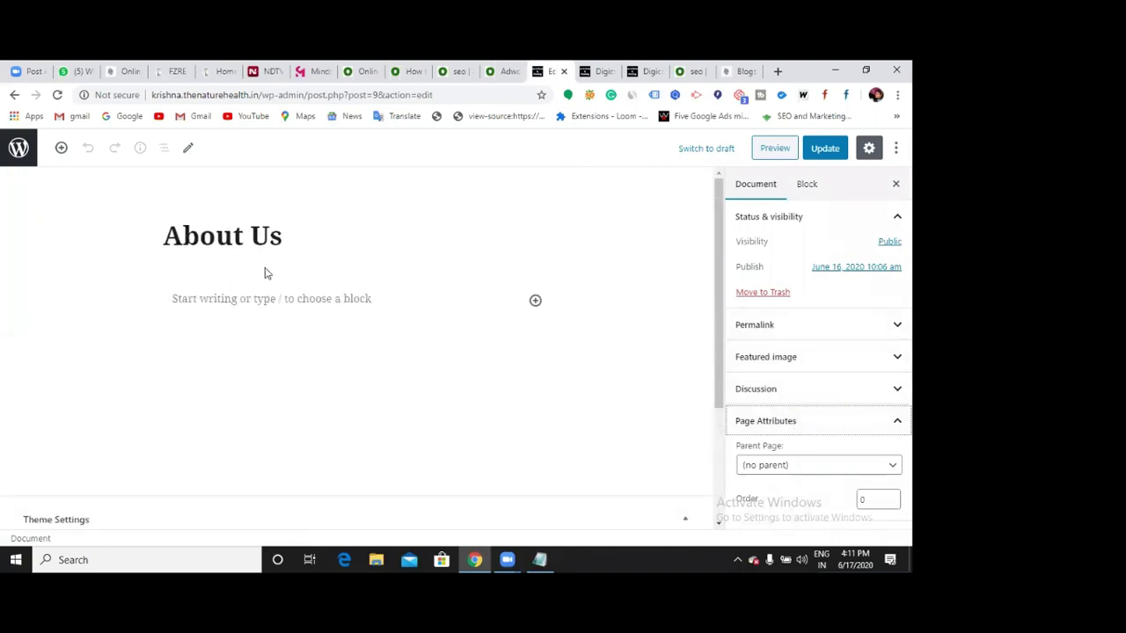
Step: Set the About Us page's layout to No Sidebar in its Theme Settings and update the page
scroll(264, 272, down, 2)
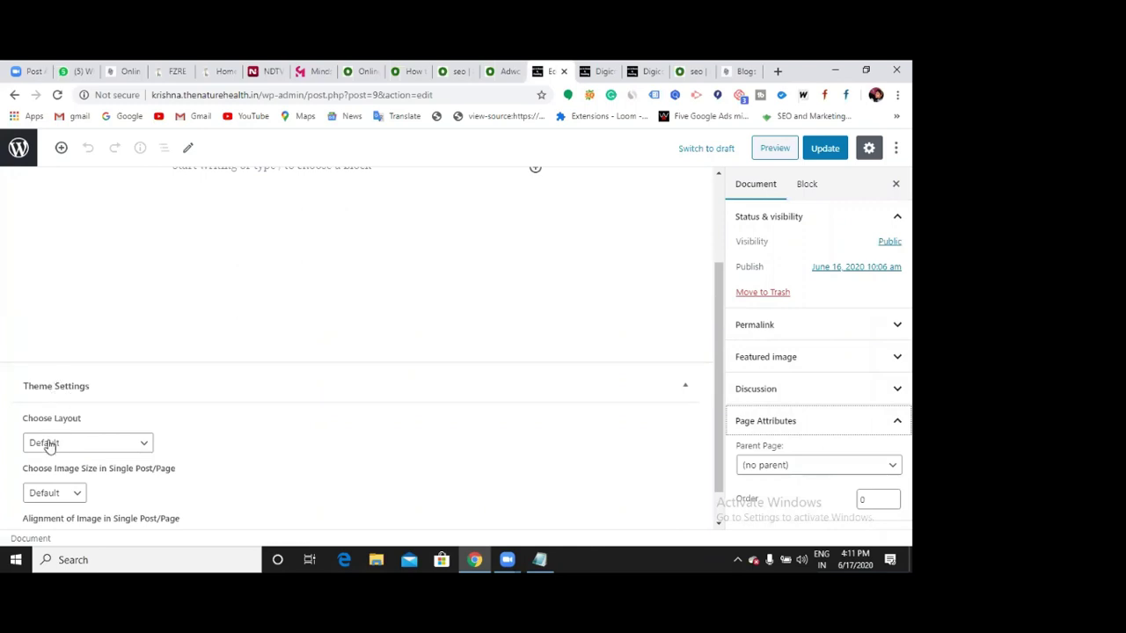
click(141, 445)
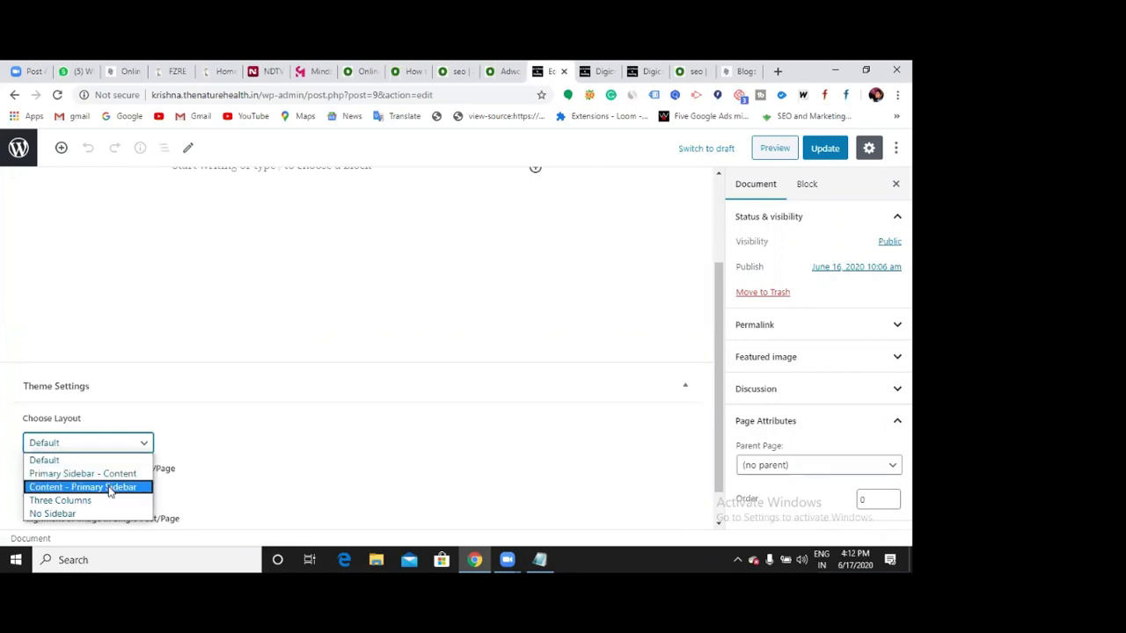
click(97, 512)
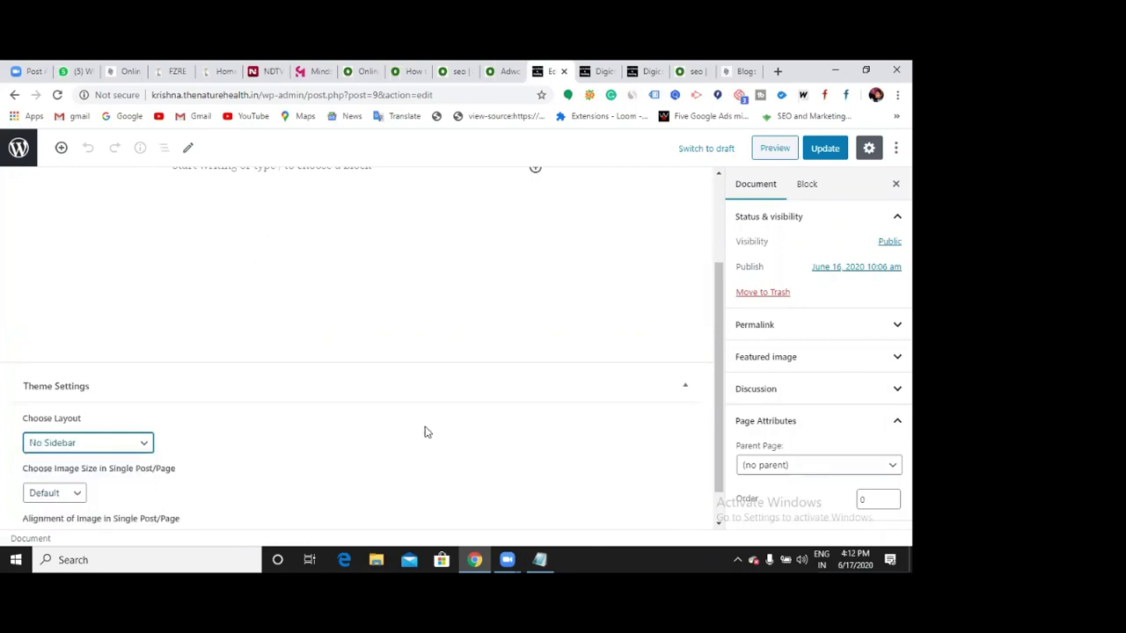
click(837, 151)
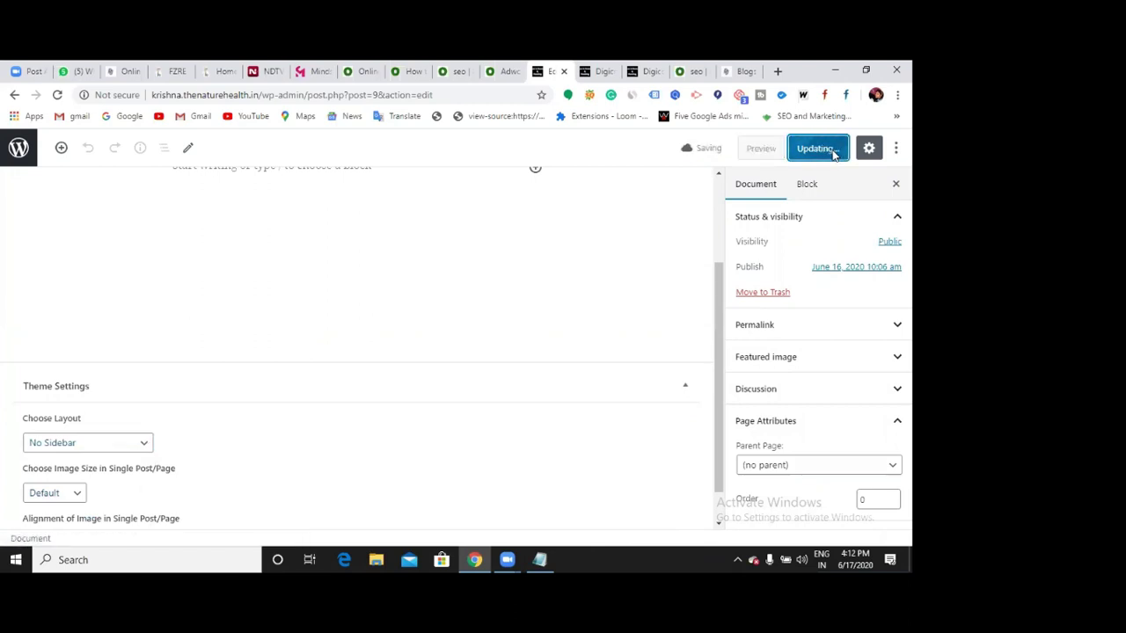
scroll(312, 330, up, 3)
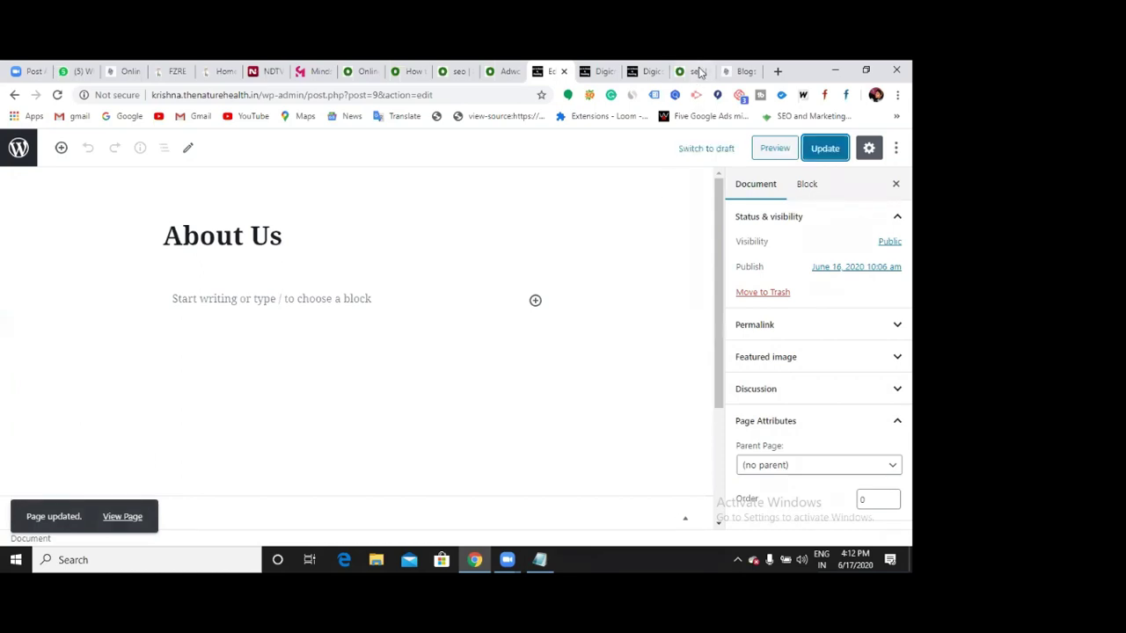
Step: Reload the live About Us page to check its layout and compare it with the Blog page
click(647, 72)
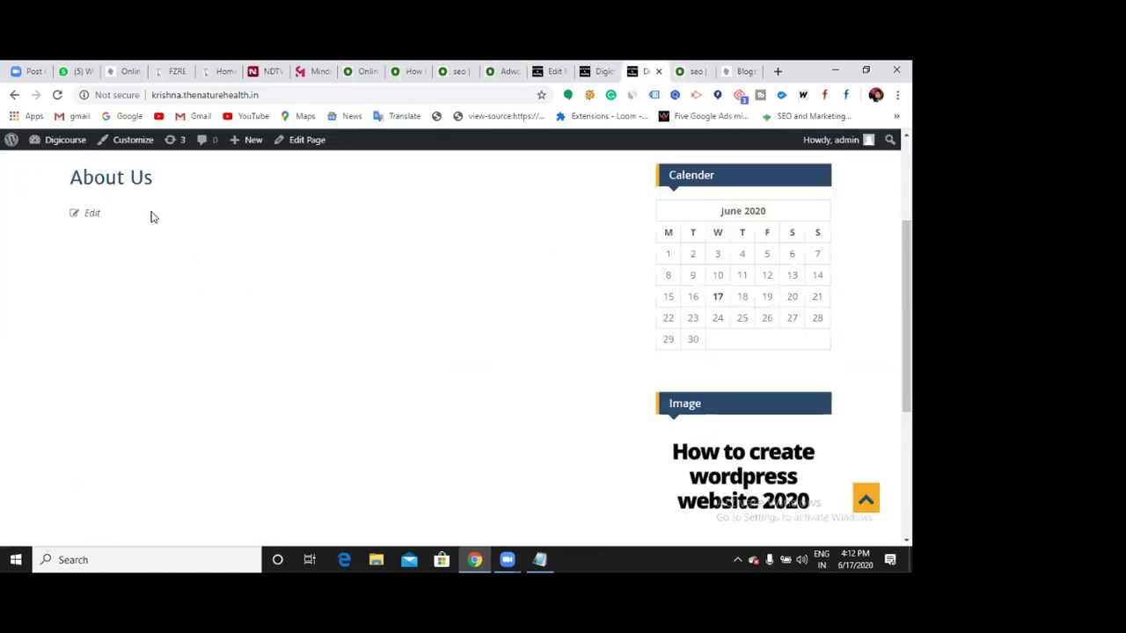
click(56, 95)
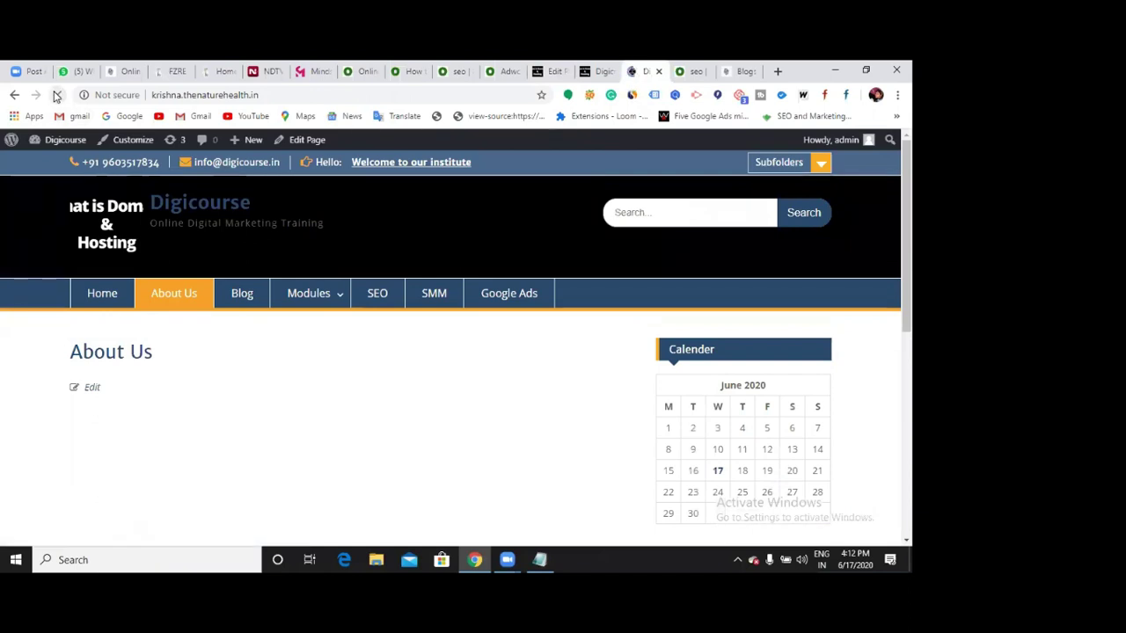
click(56, 95)
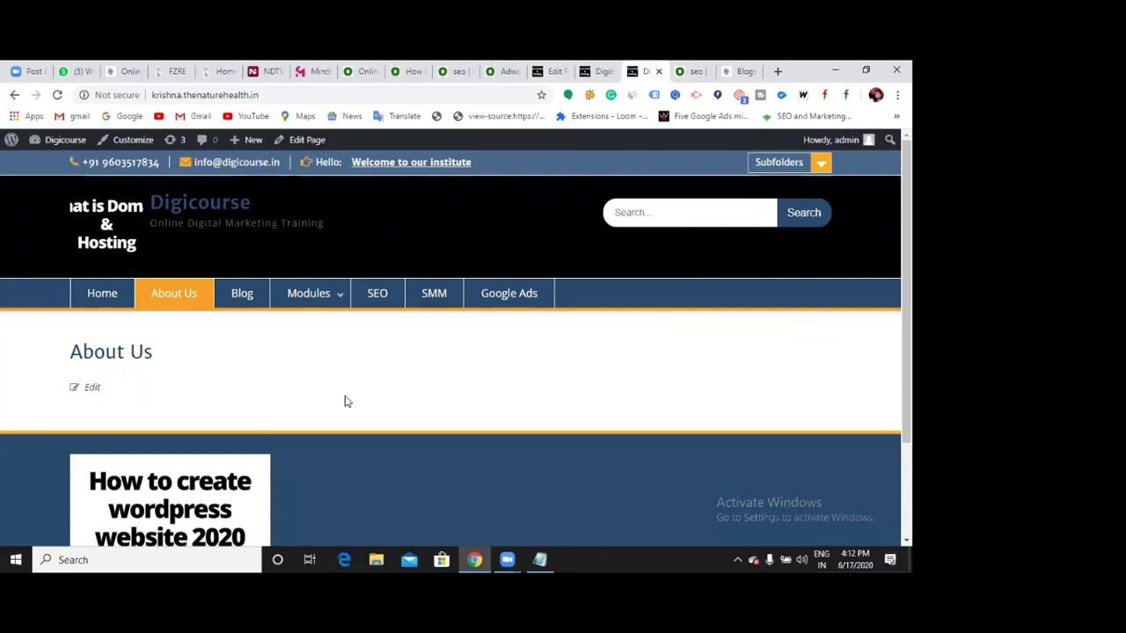
click(258, 300)
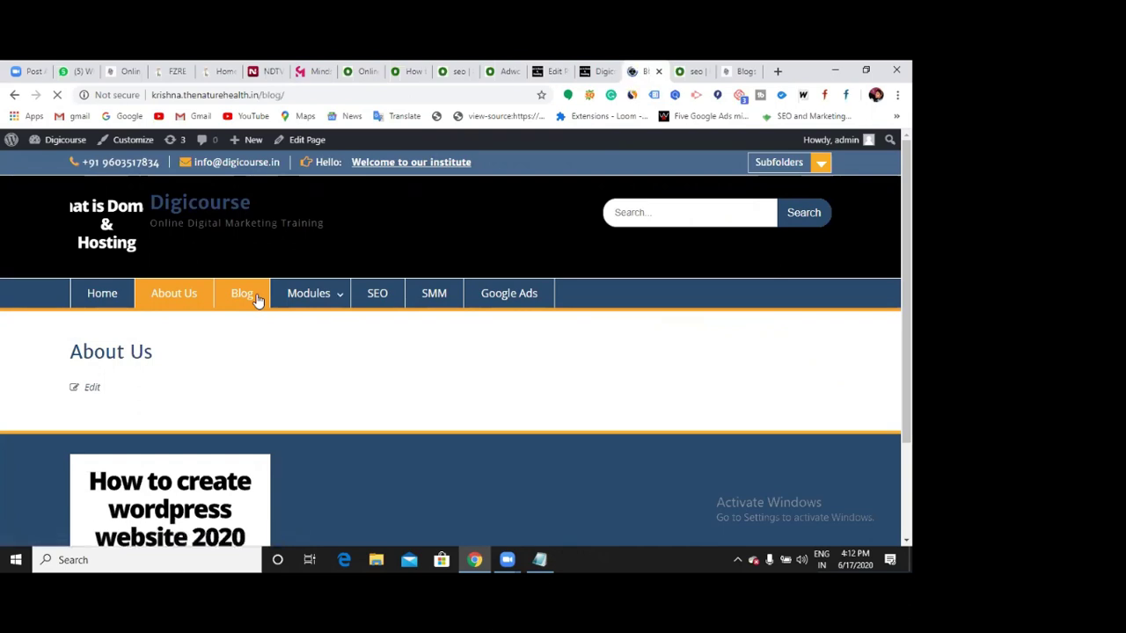
scroll(717, 374, down, 4)
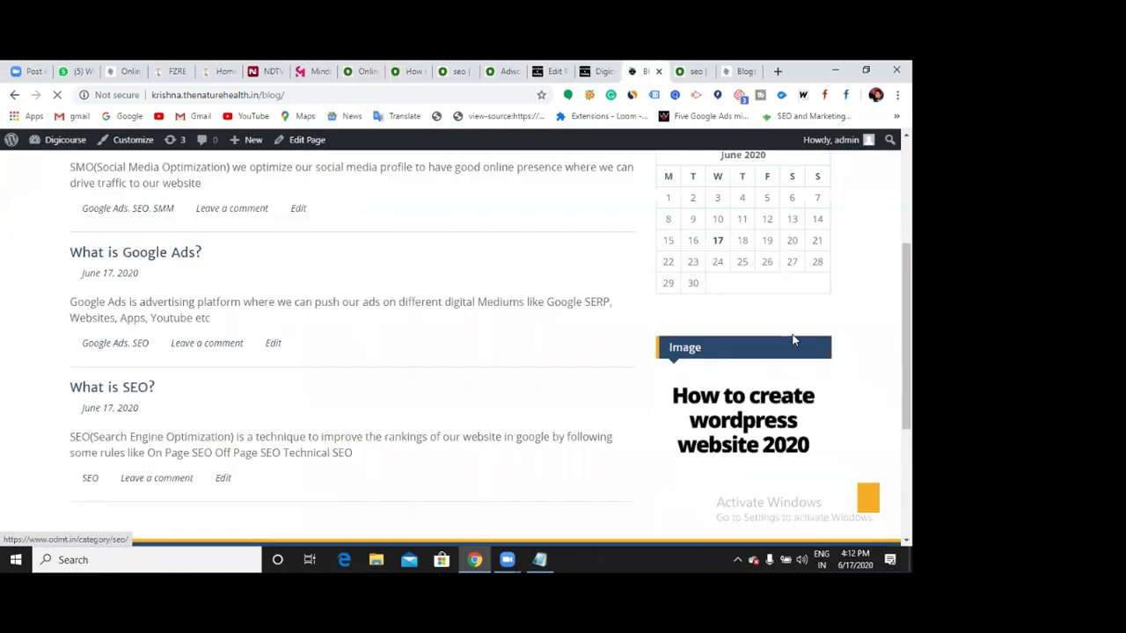
scroll(794, 341, down, 2)
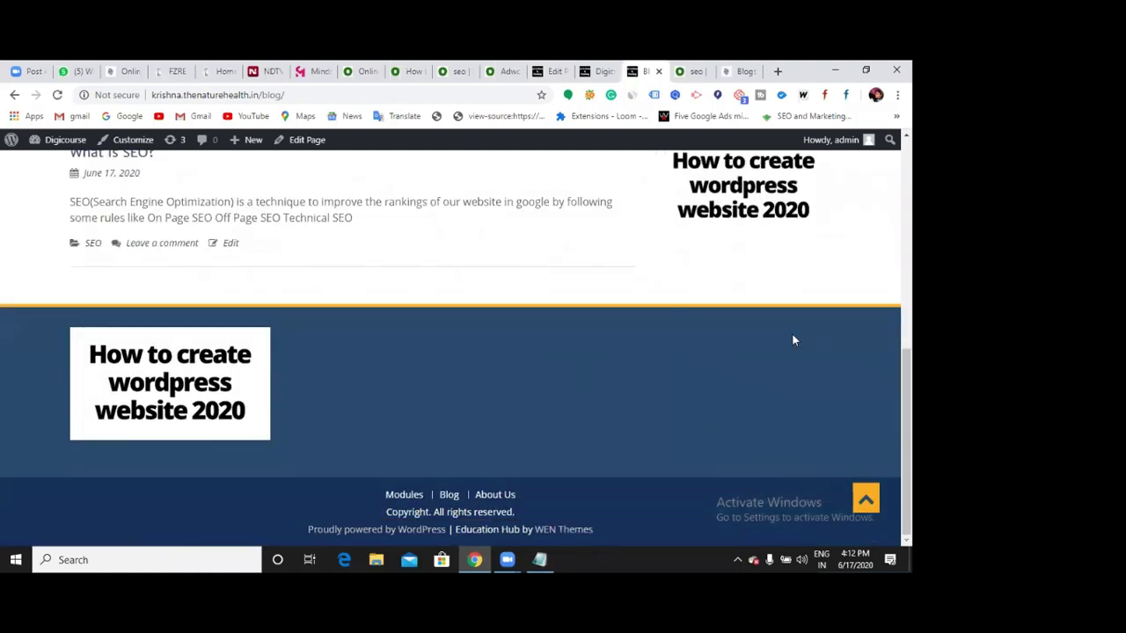
scroll(791, 341, up, 3)
Step: Return to the About Us editor, set the page's layout to Primary Sidebar - Content, and update the page
click(603, 72)
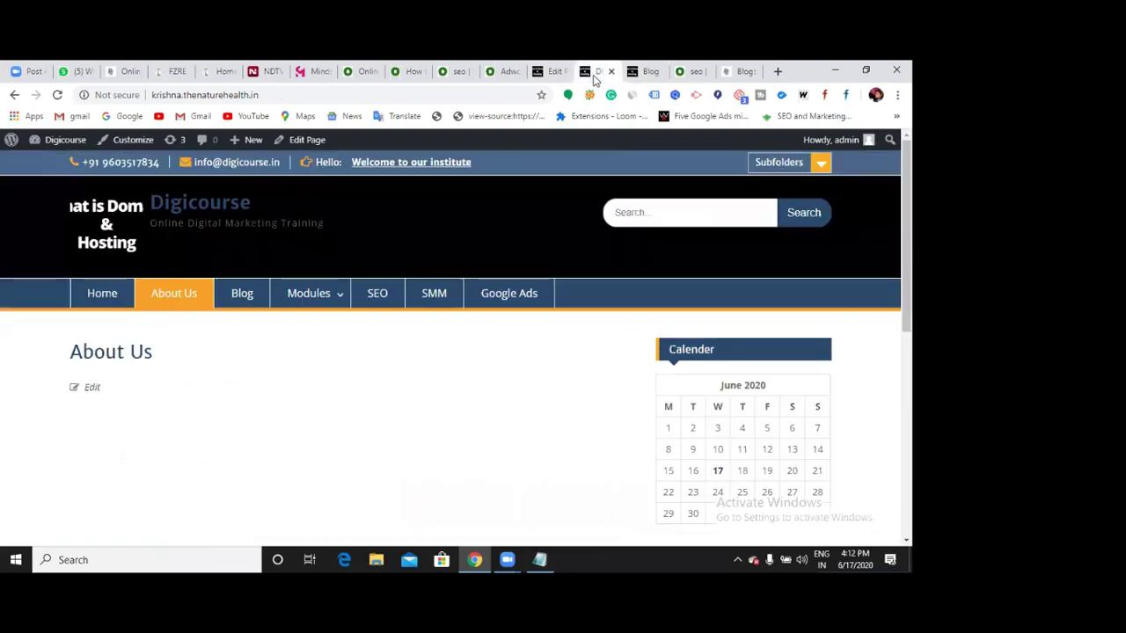
click(549, 72)
scroll(201, 403, down, 2)
scroll(201, 403, down, 1)
click(148, 405)
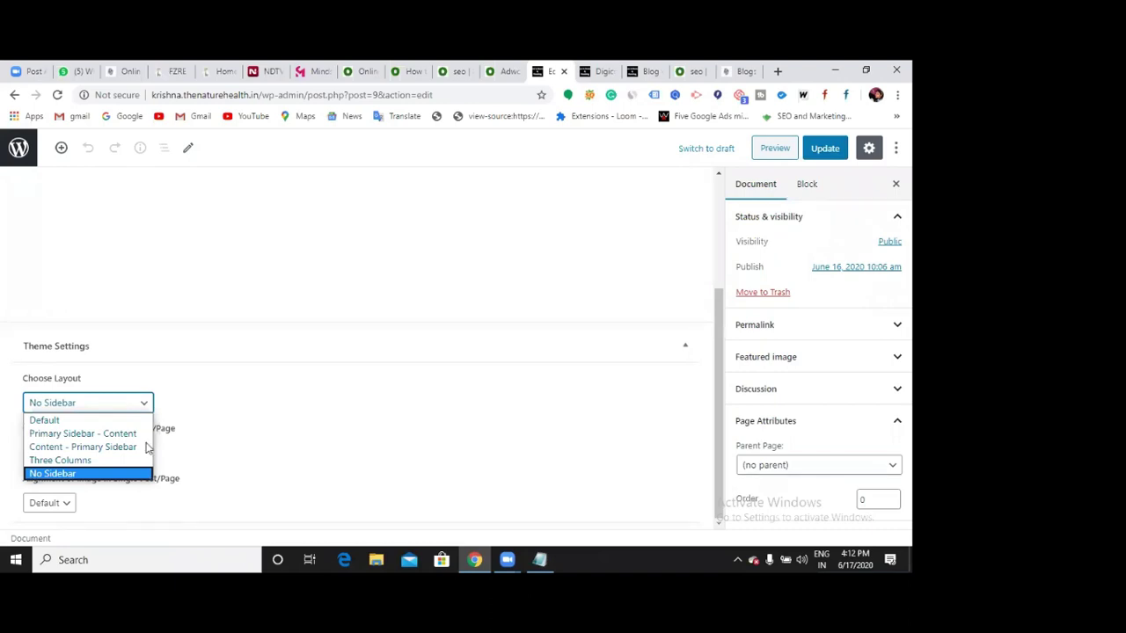
click(135, 433)
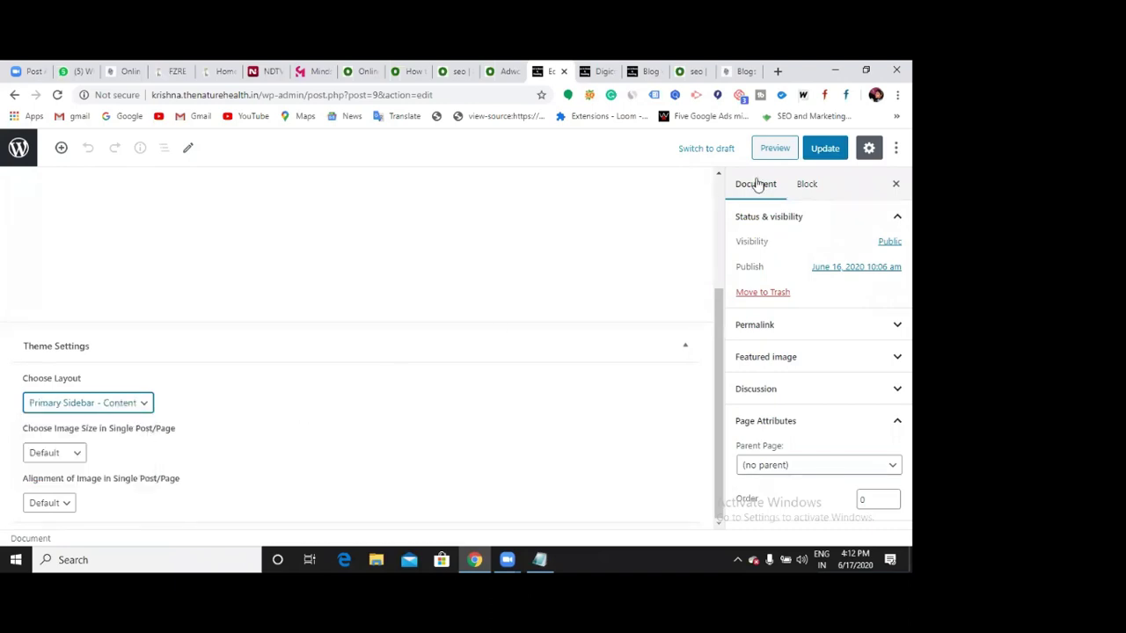
click(820, 148)
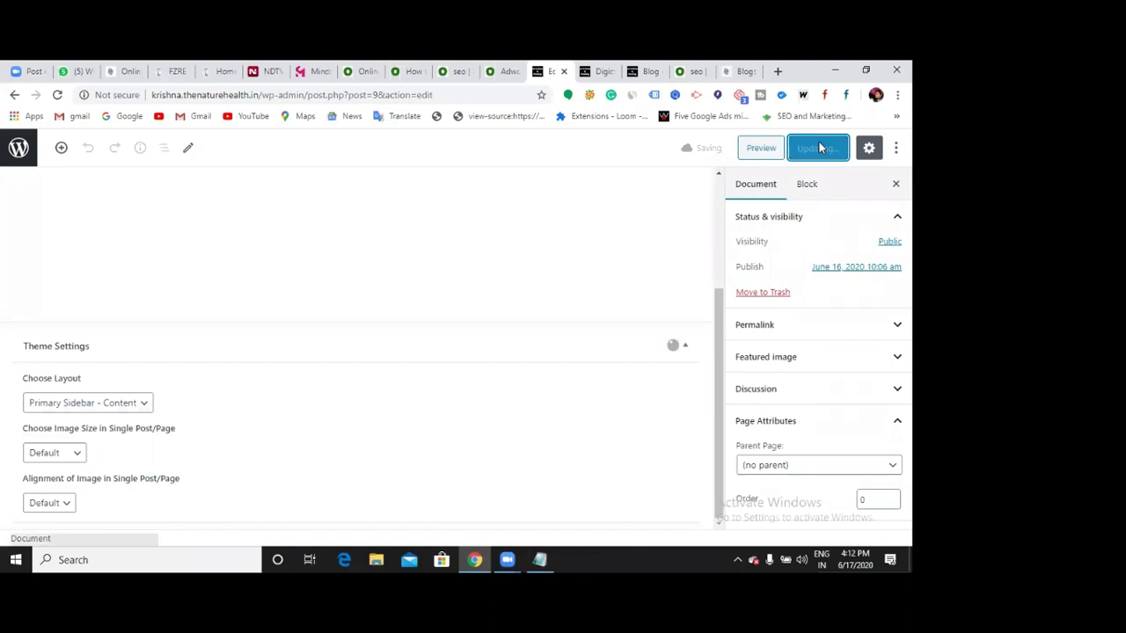
Step: Reload the live Blog page, check where its sidebar sits, and return to the About Us editor
click(645, 71)
scroll(458, 272, up, 3)
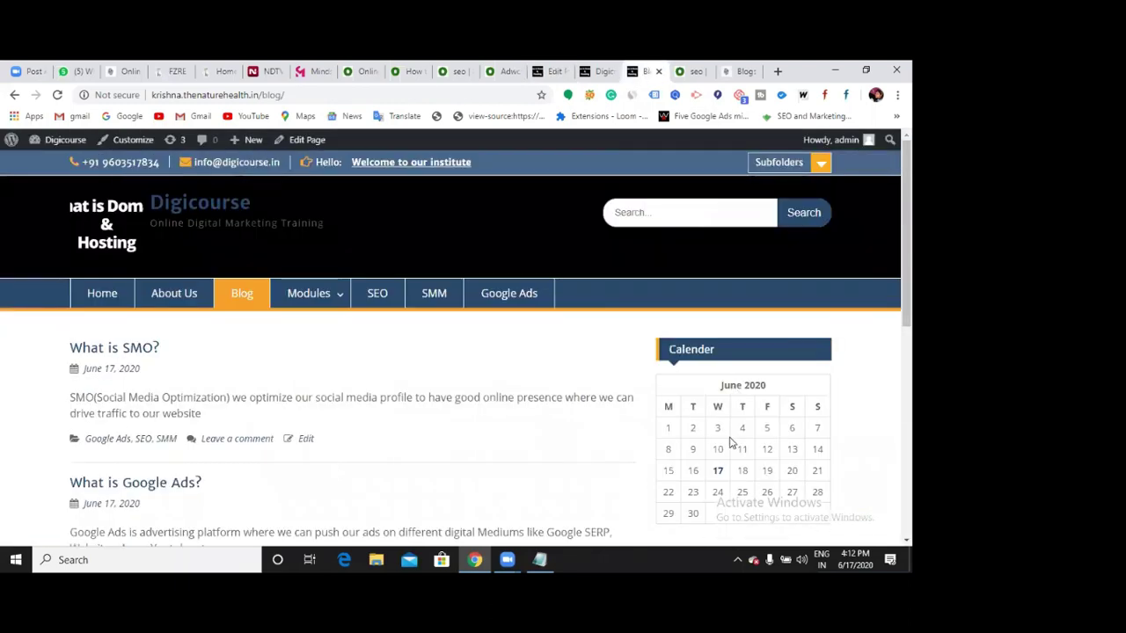
click(57, 95)
scroll(440, 352, down, 3)
scroll(440, 352, up, 1)
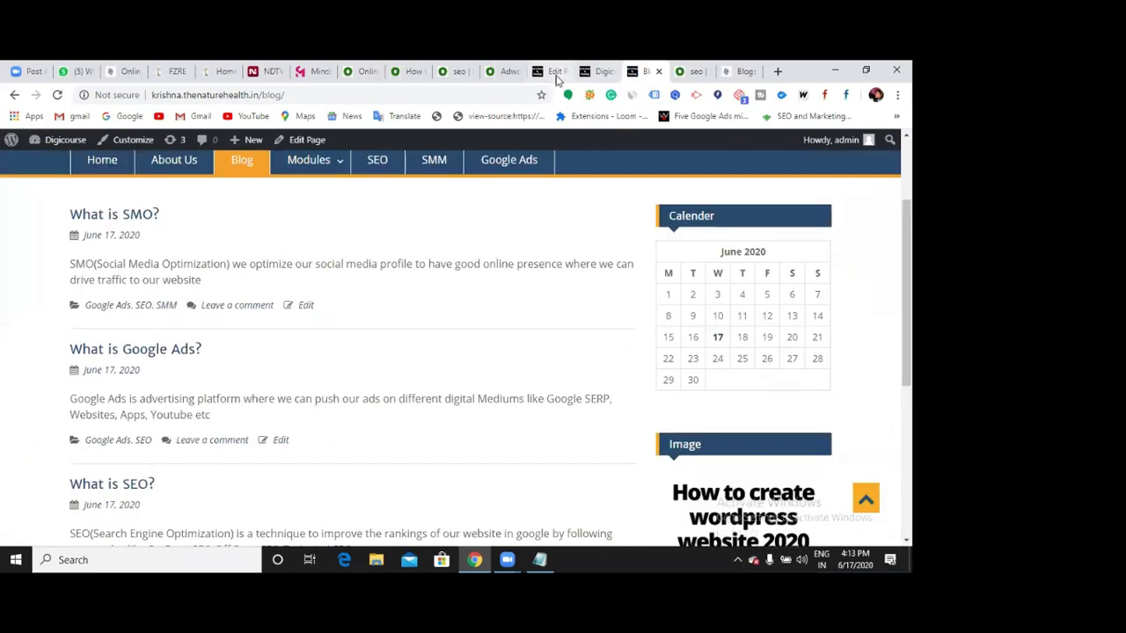
click(554, 72)
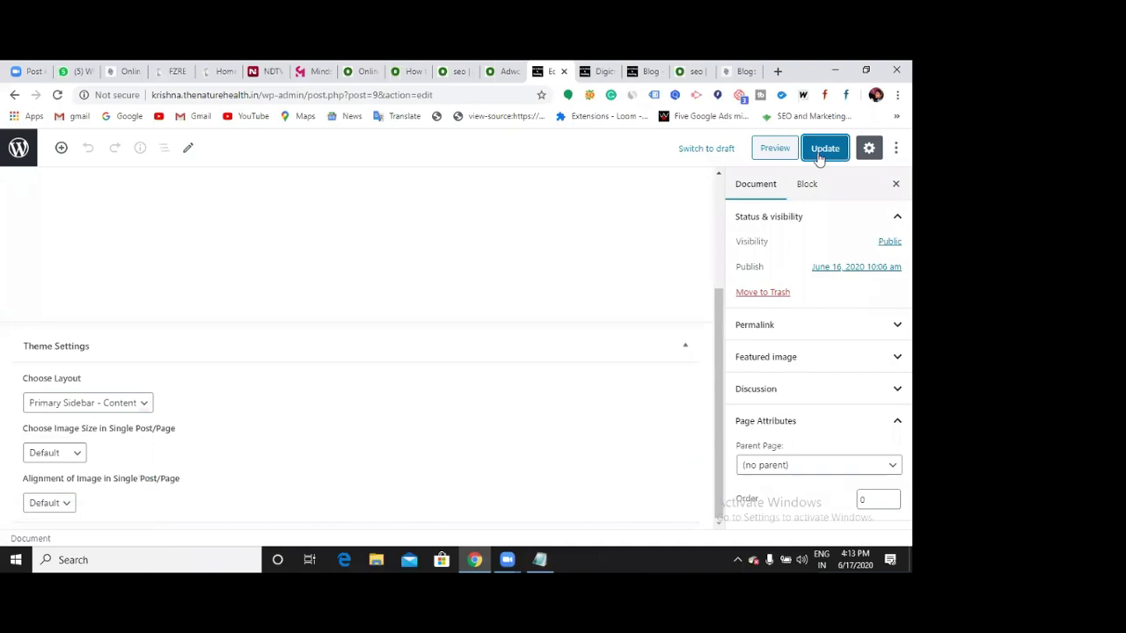
Step: Update the About Us page, reload the live site and examine the sidebar placement on the live About Us page
click(819, 155)
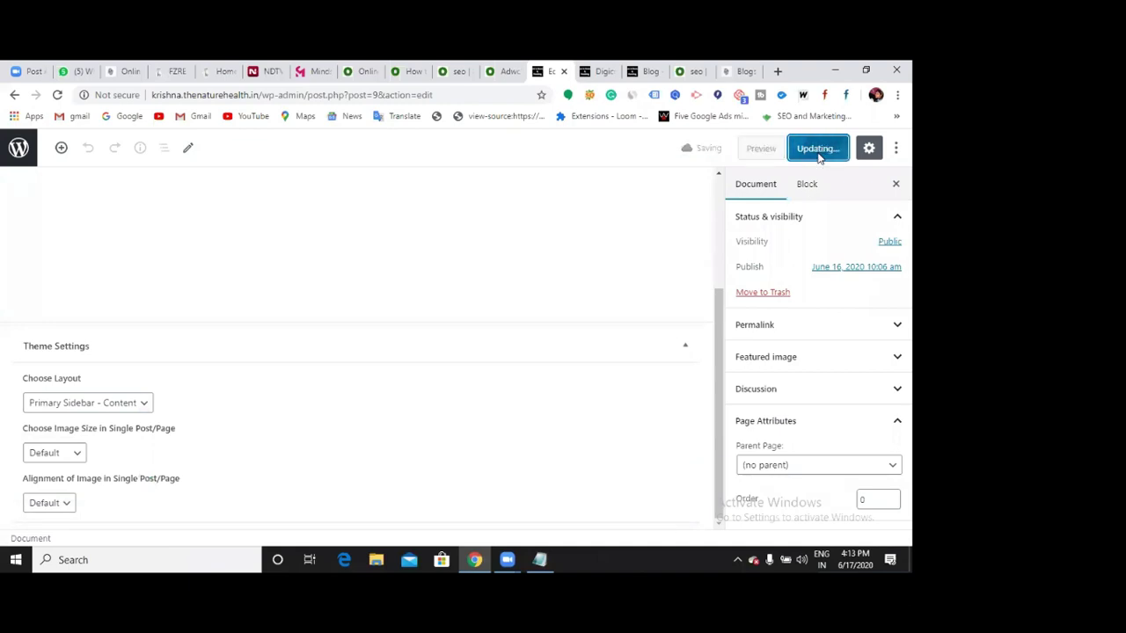
click(653, 71)
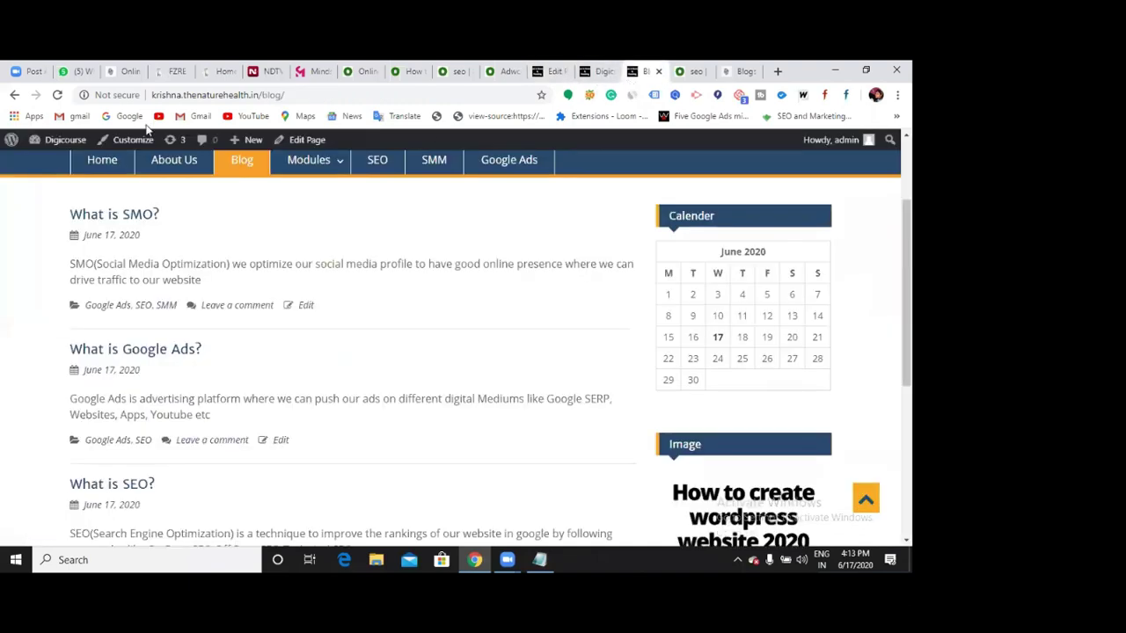
click(57, 95)
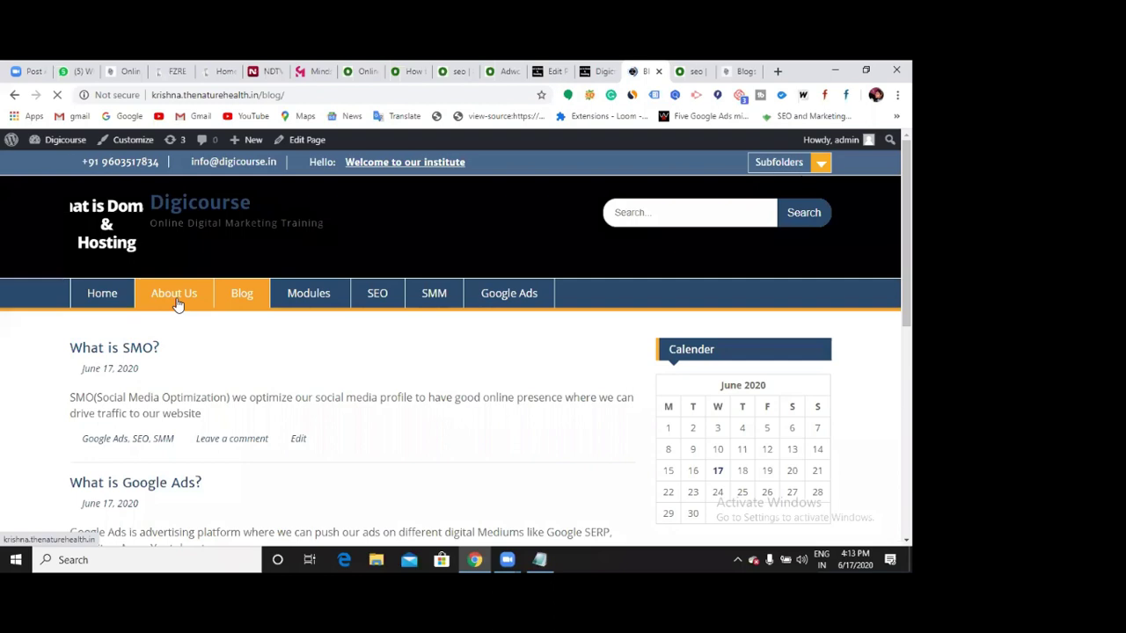
click(177, 304)
scroll(437, 408, down, 2)
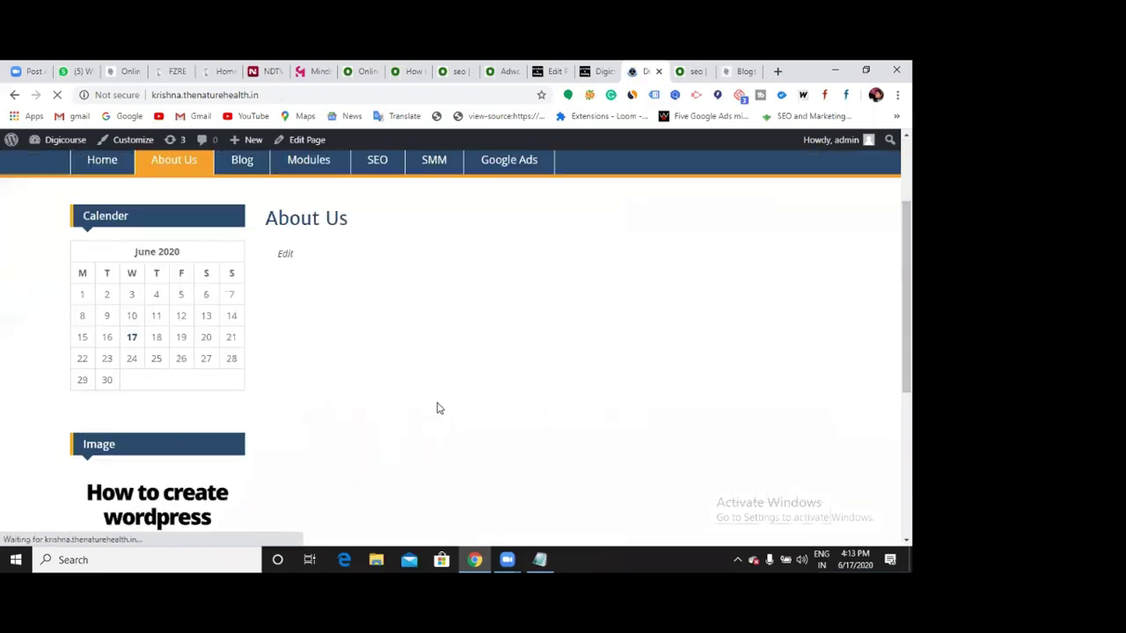
scroll(438, 408, down, 3)
scroll(438, 409, up, 5)
scroll(438, 409, down, 2)
scroll(436, 408, down, 2)
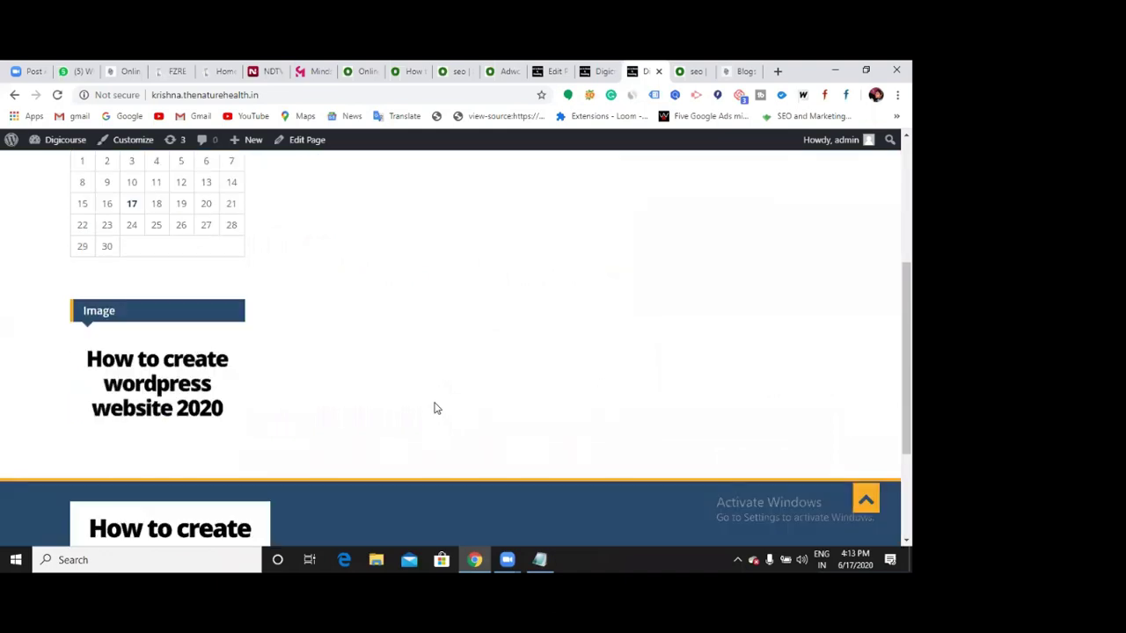
scroll(438, 408, up, 1)
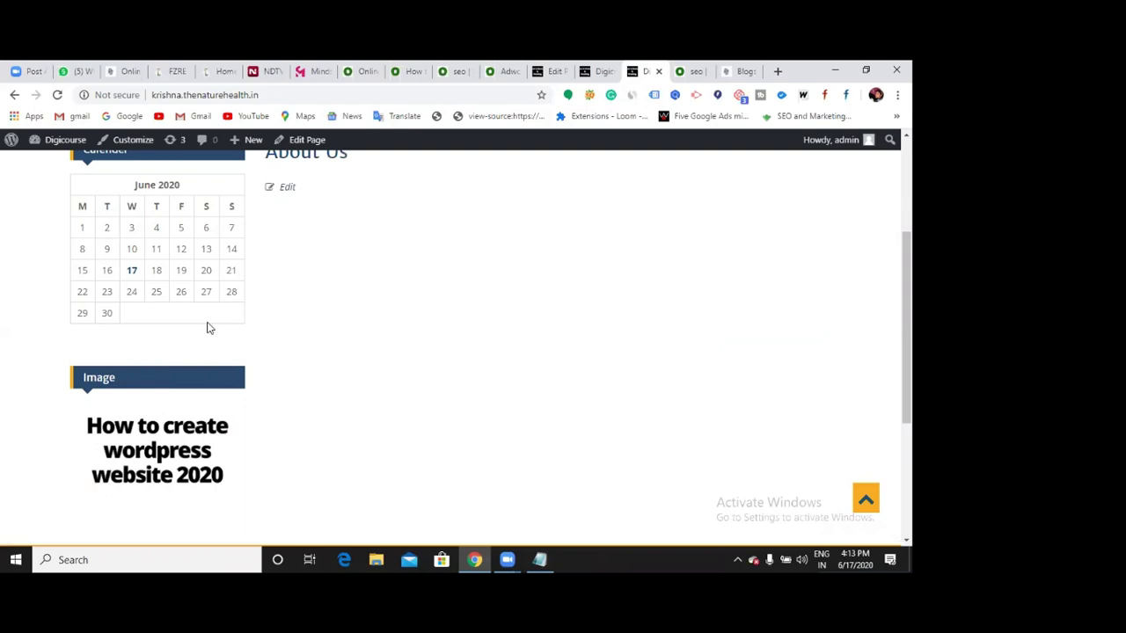
scroll(208, 328, up, 2)
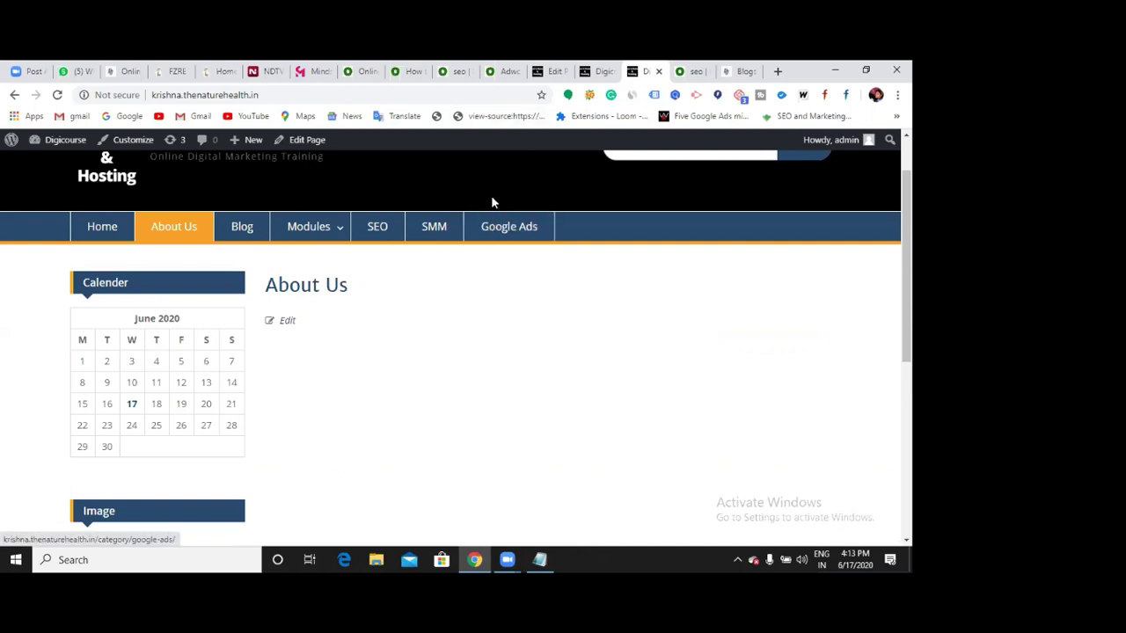
Step: Set the About Us page's layout to Content - Primary Sidebar, update the page and return to the list of all pages
click(555, 72)
click(143, 404)
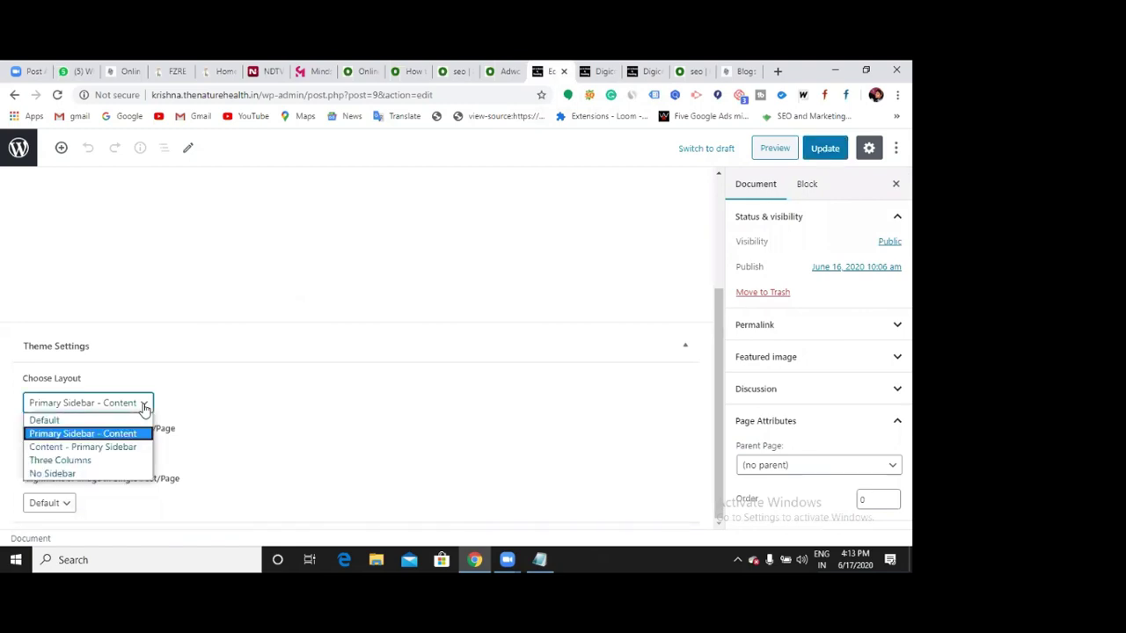
click(120, 449)
click(825, 149)
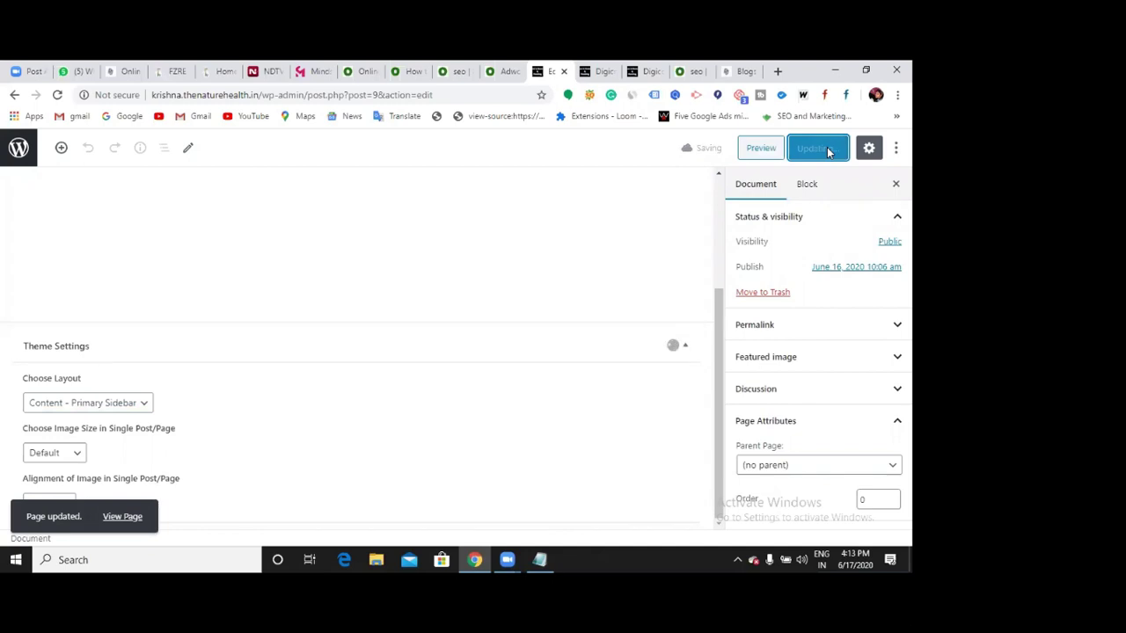
scroll(326, 250, up, 5)
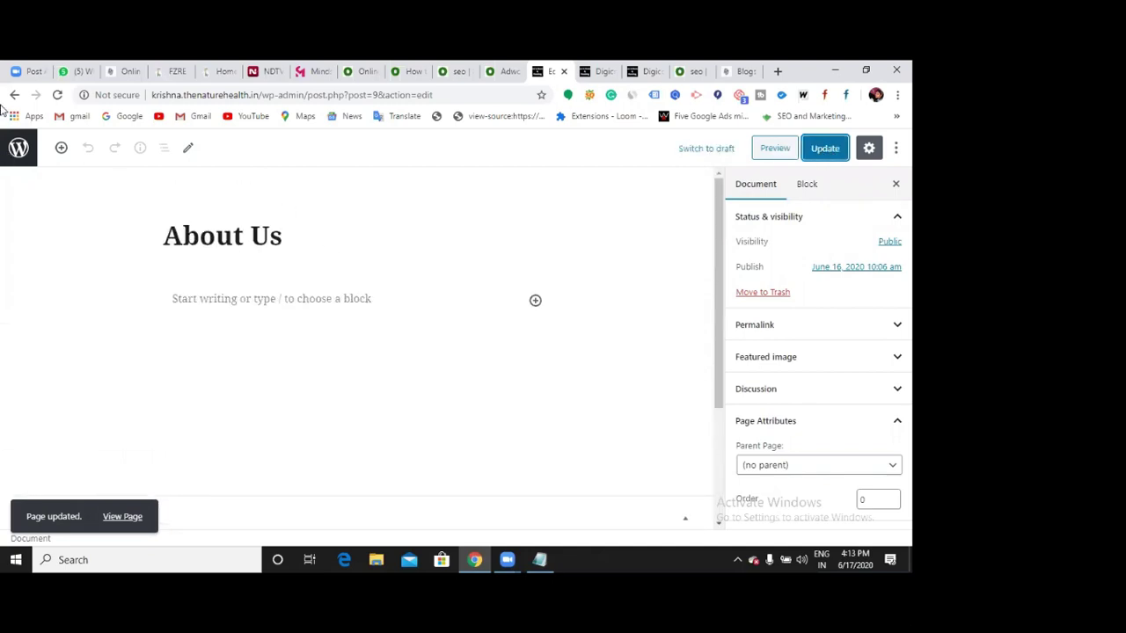
click(14, 94)
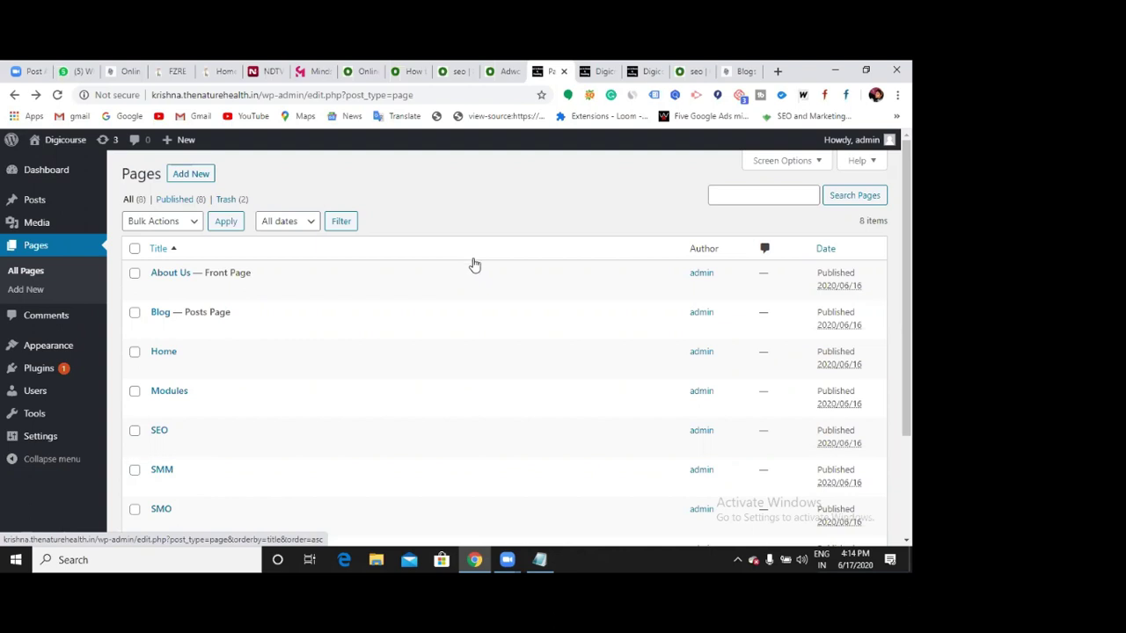
Step: Look over the ODMT SEO category page and the digicourse.in Blogs page, down to its oldest listed post, as examples
key(ctrl+Tab)
key(ctrl+Tab)
key(ctrl+Tab)
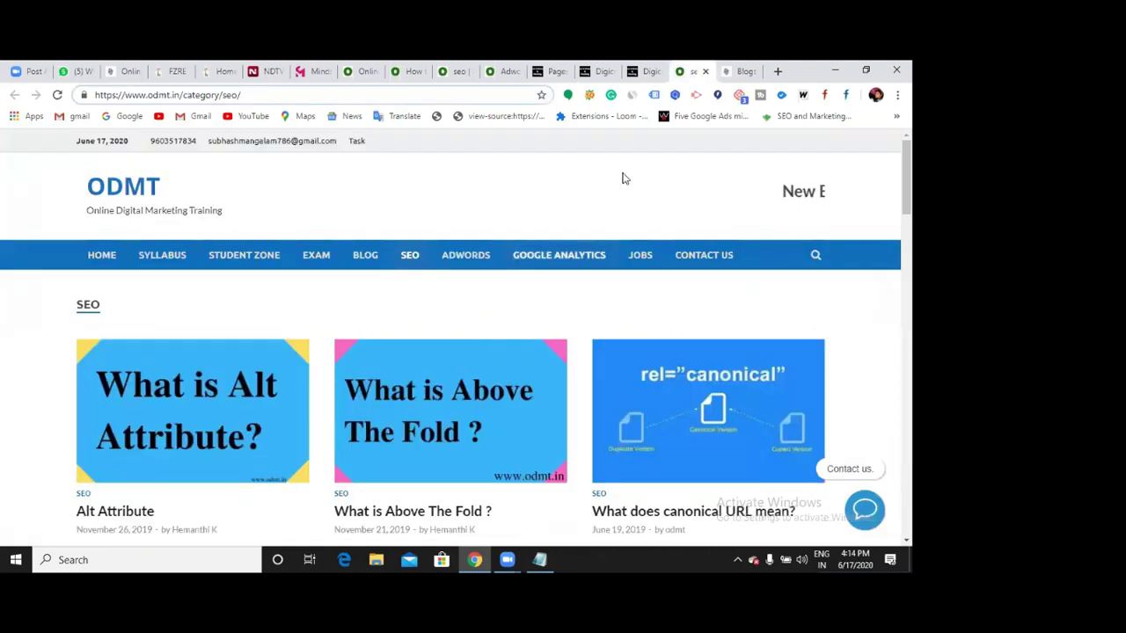
click(737, 71)
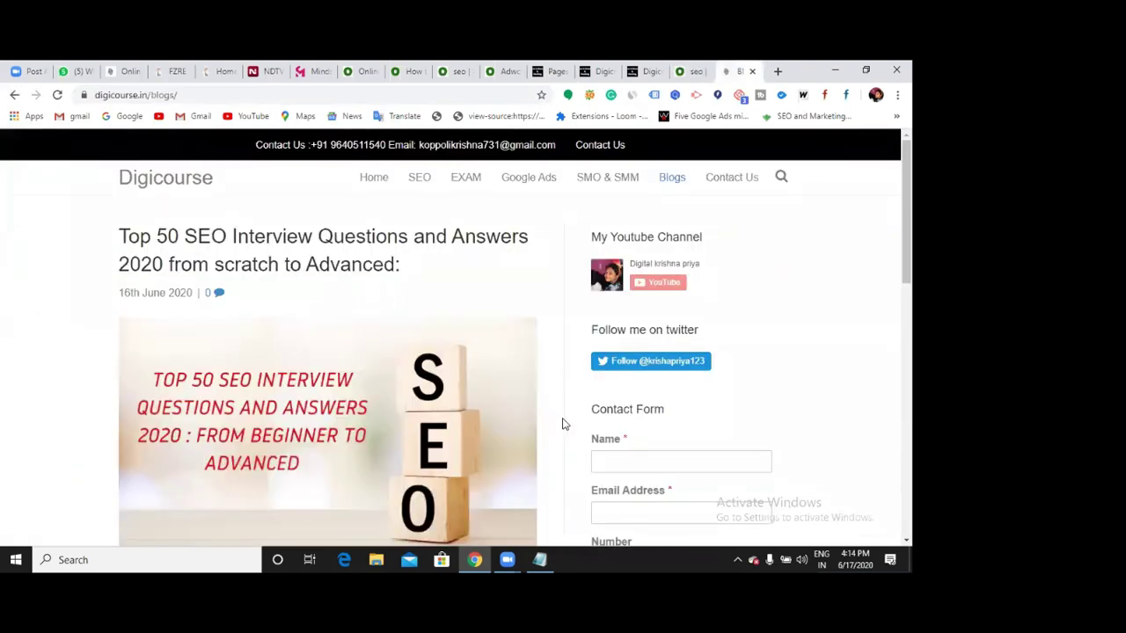
scroll(563, 422, down, 15)
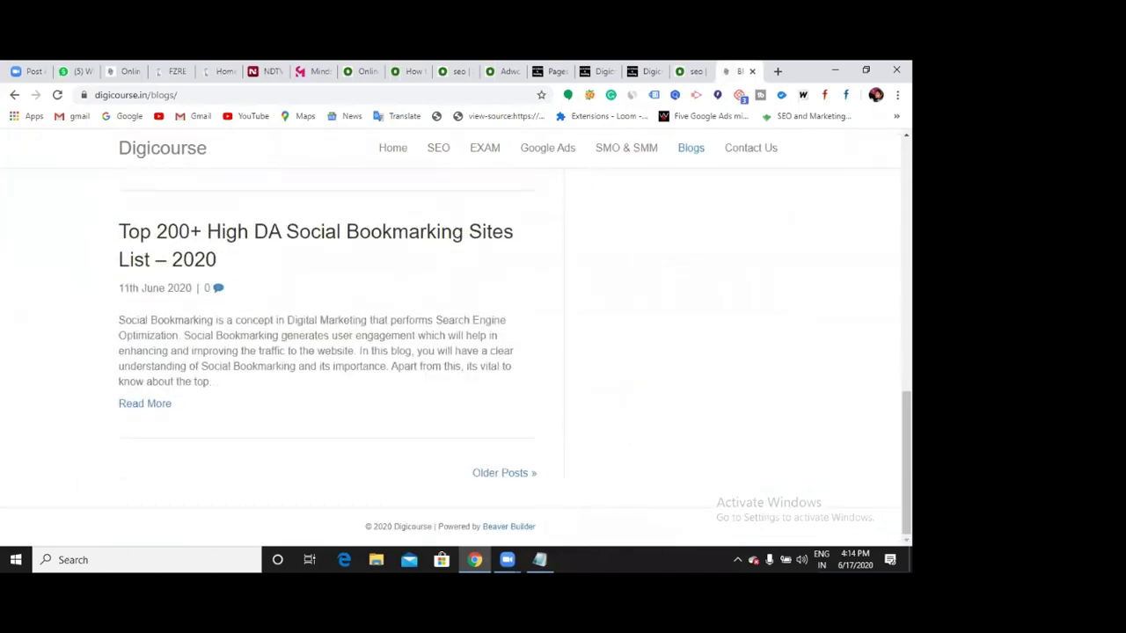
Step: Switch to the Notepad notes and add the line "Posts??" below "widgets"
key(alt+Tab)
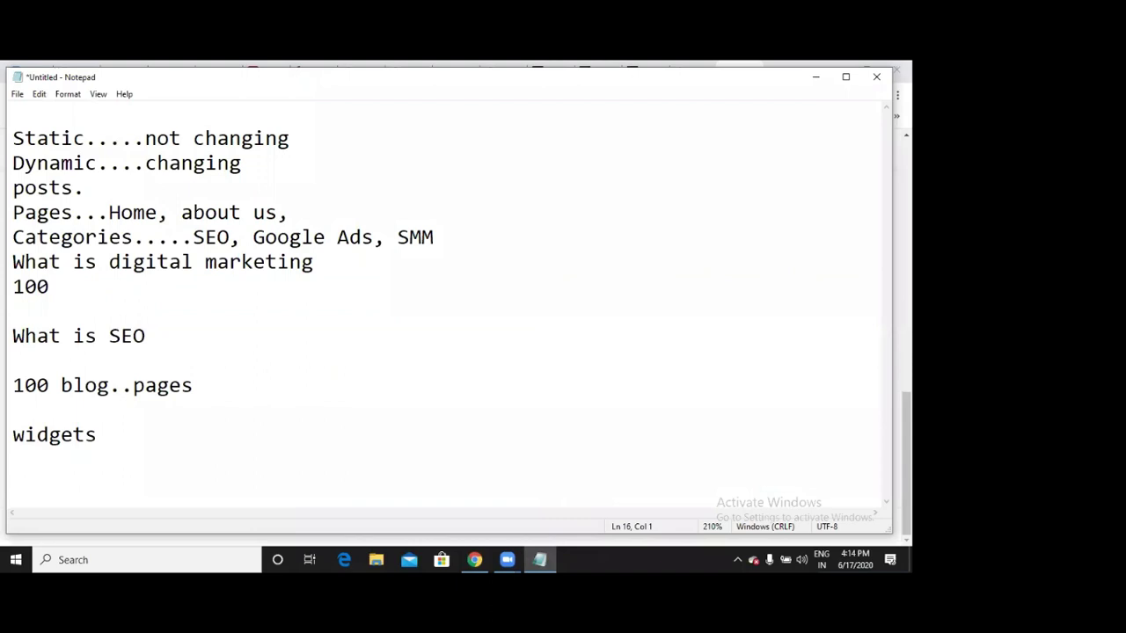
text(Posts??)
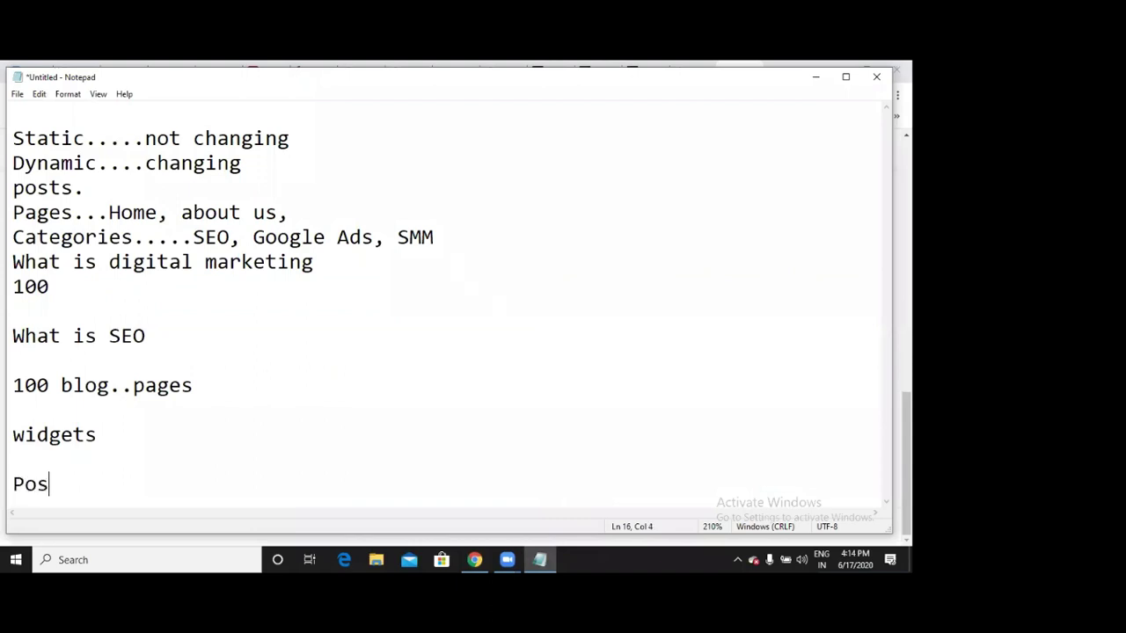